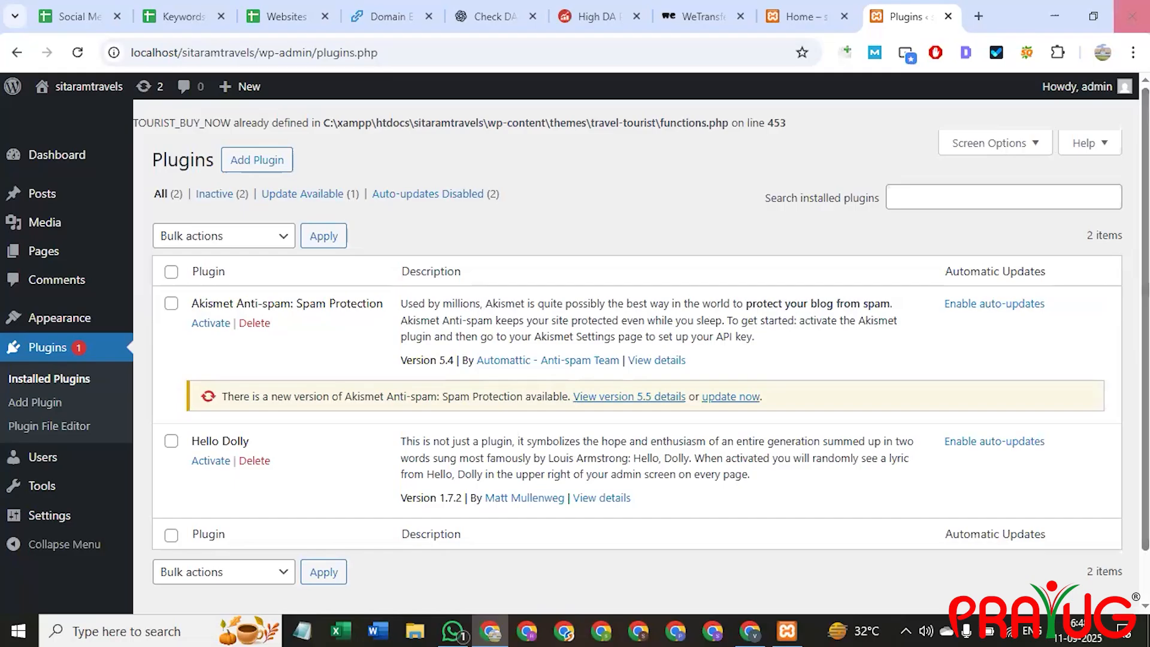
In Settings > Reading, choose 'A static page' with Home as the homepage and save.
scroll(635, 347, "down", 1)
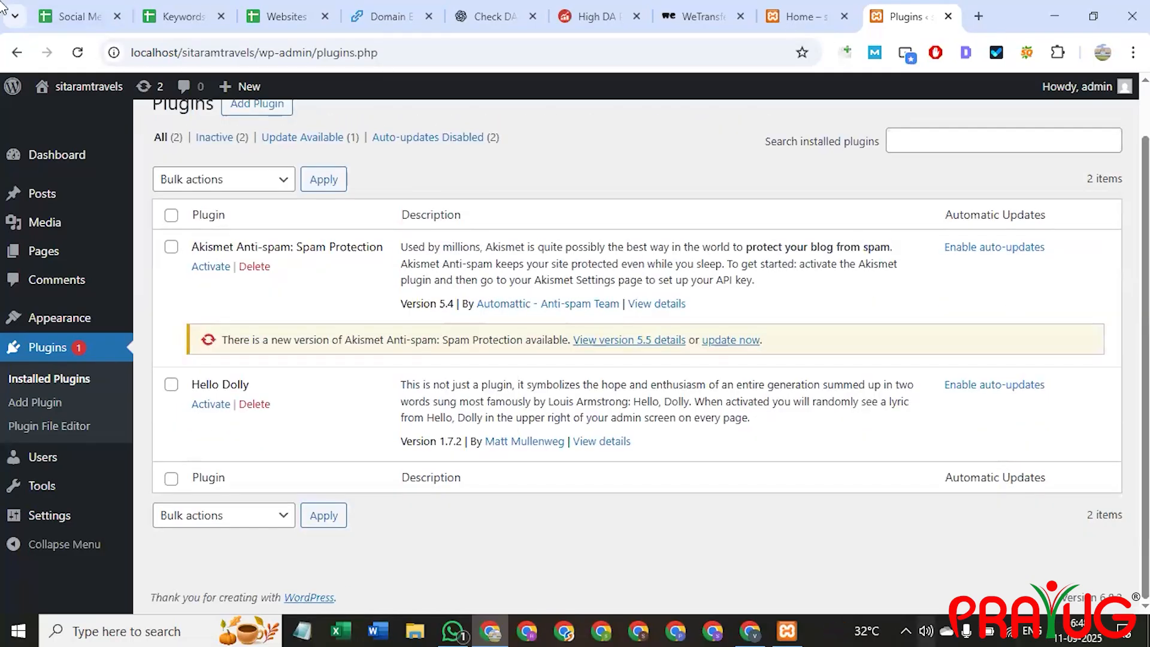
left_click(51, 520)
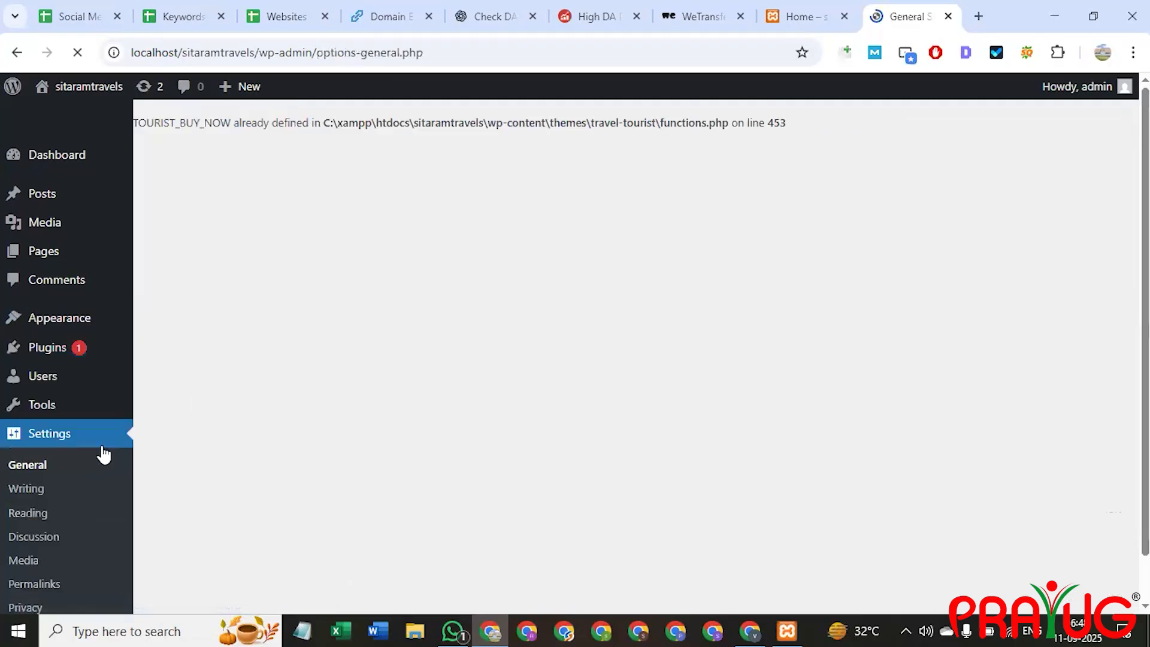
left_click(37, 517)
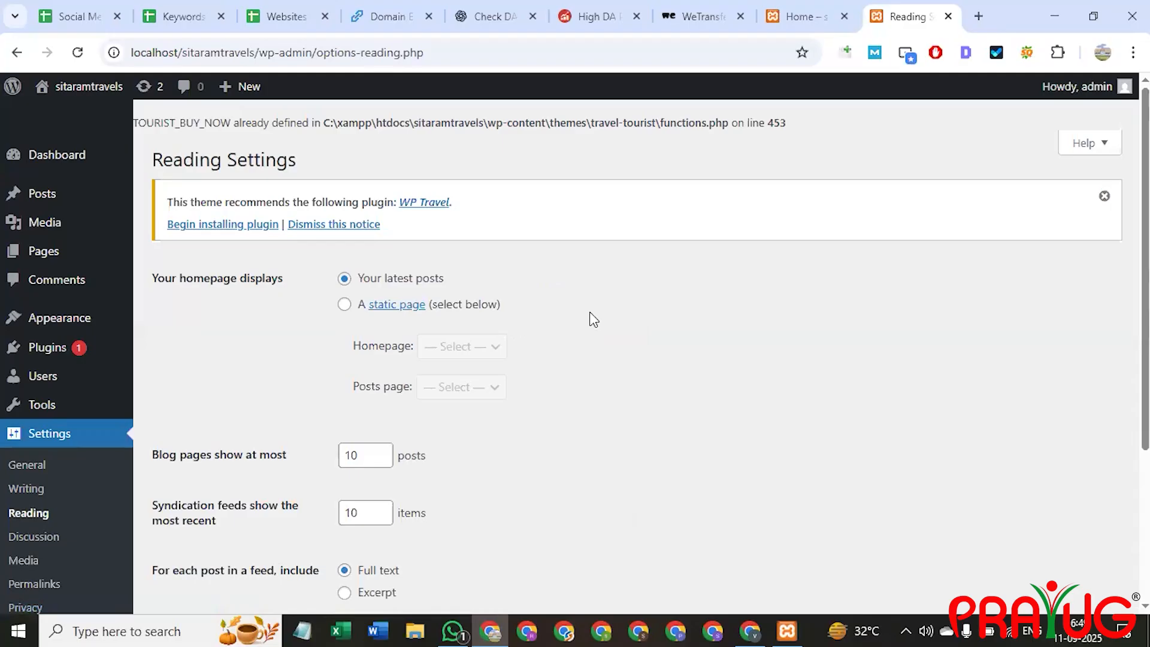
left_click(344, 307)
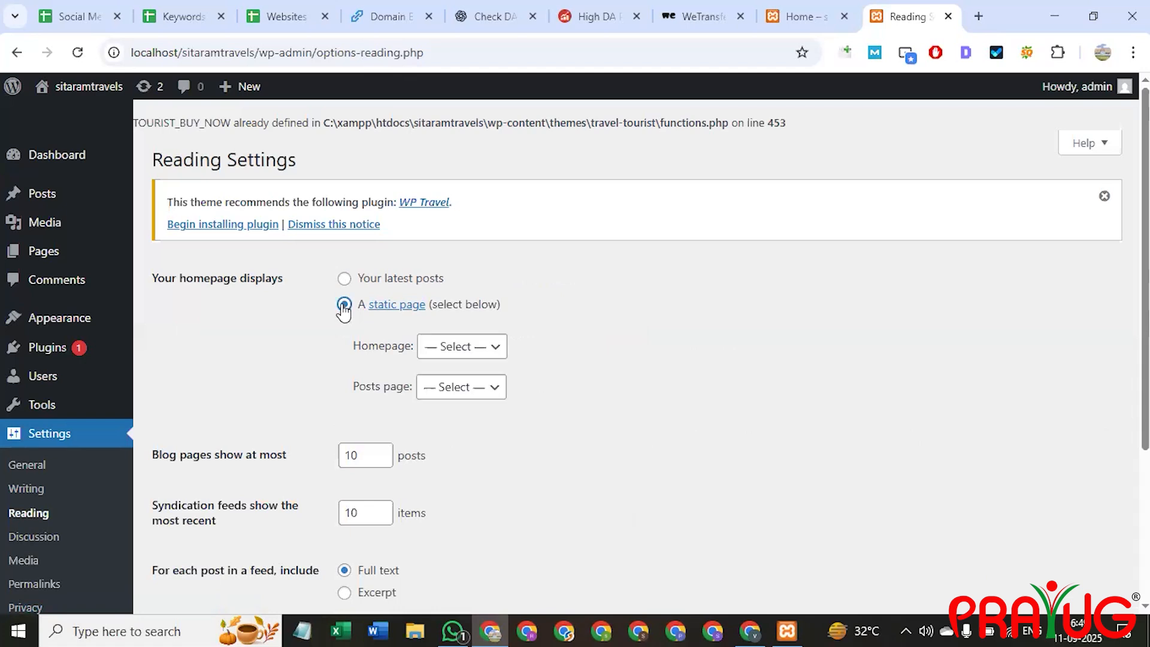
left_click(479, 351)
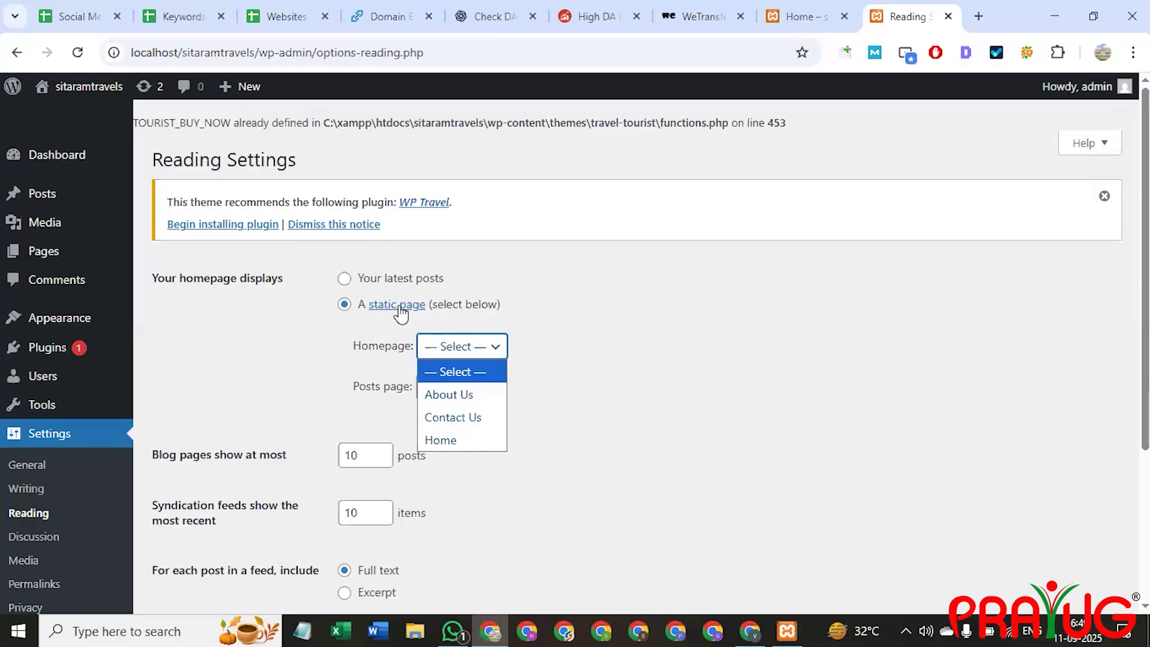
left_click(511, 351)
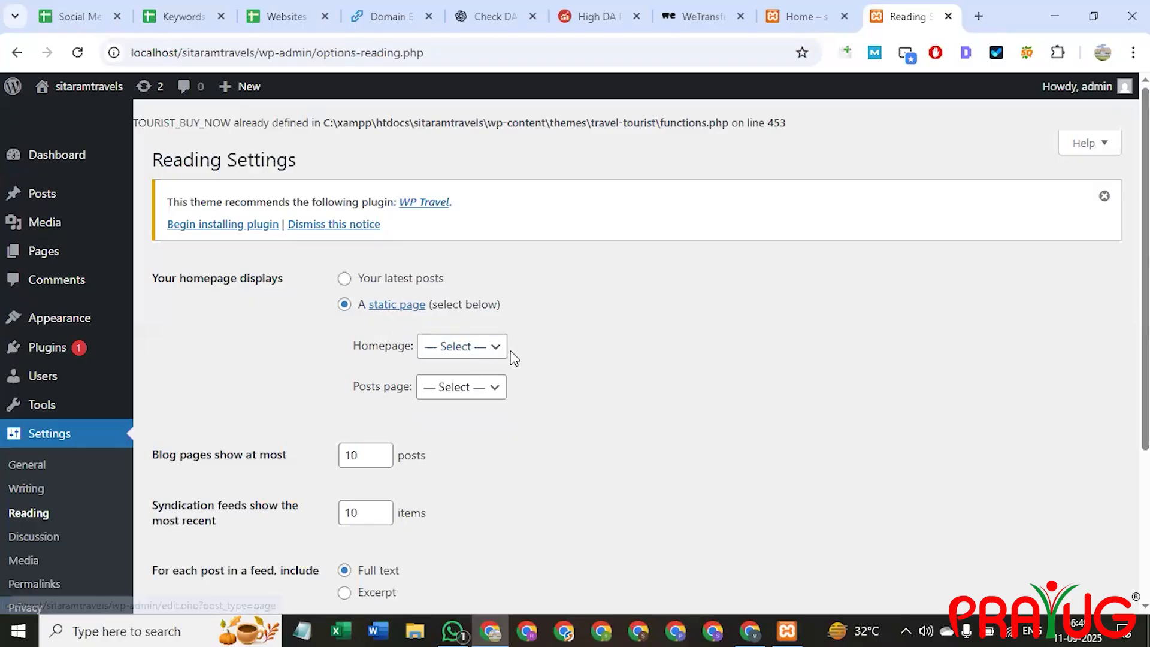
left_click(467, 389)
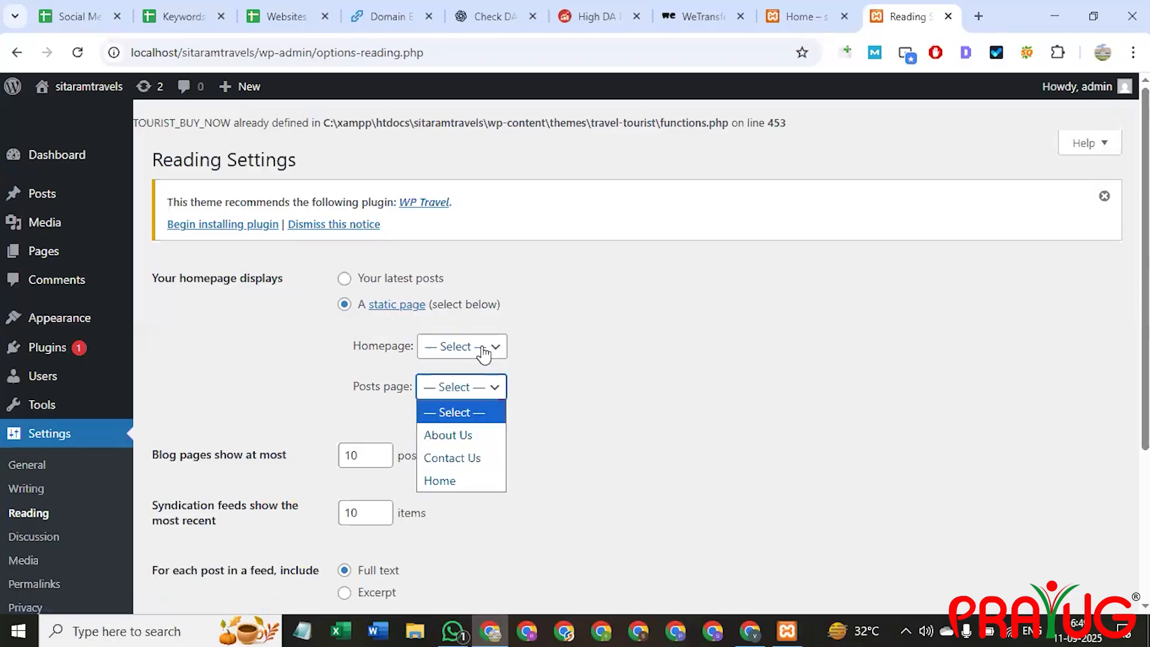
left_click(486, 351)
left_click(453, 438)
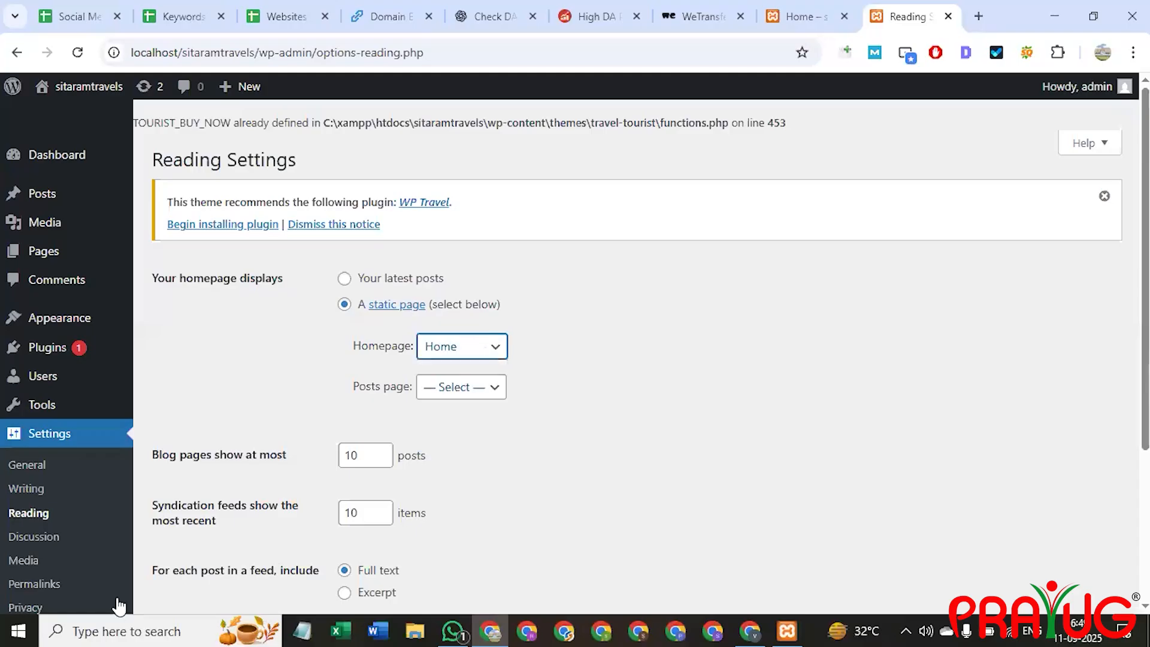
scroll(396, 462, "down", 4)
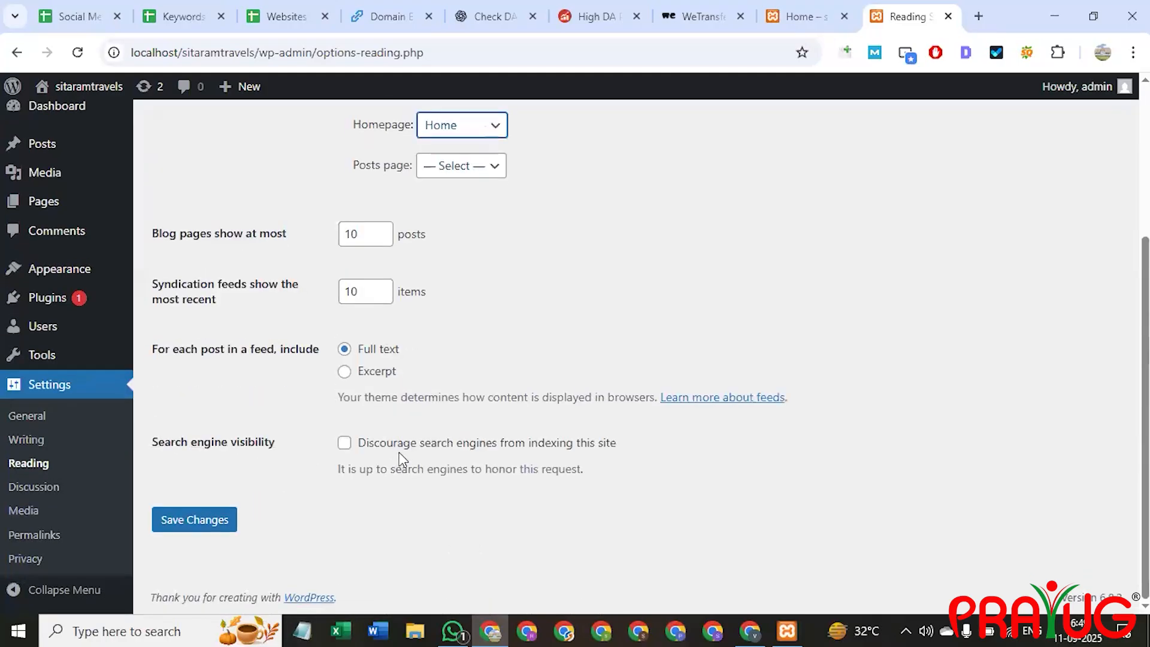
left_click(194, 521)
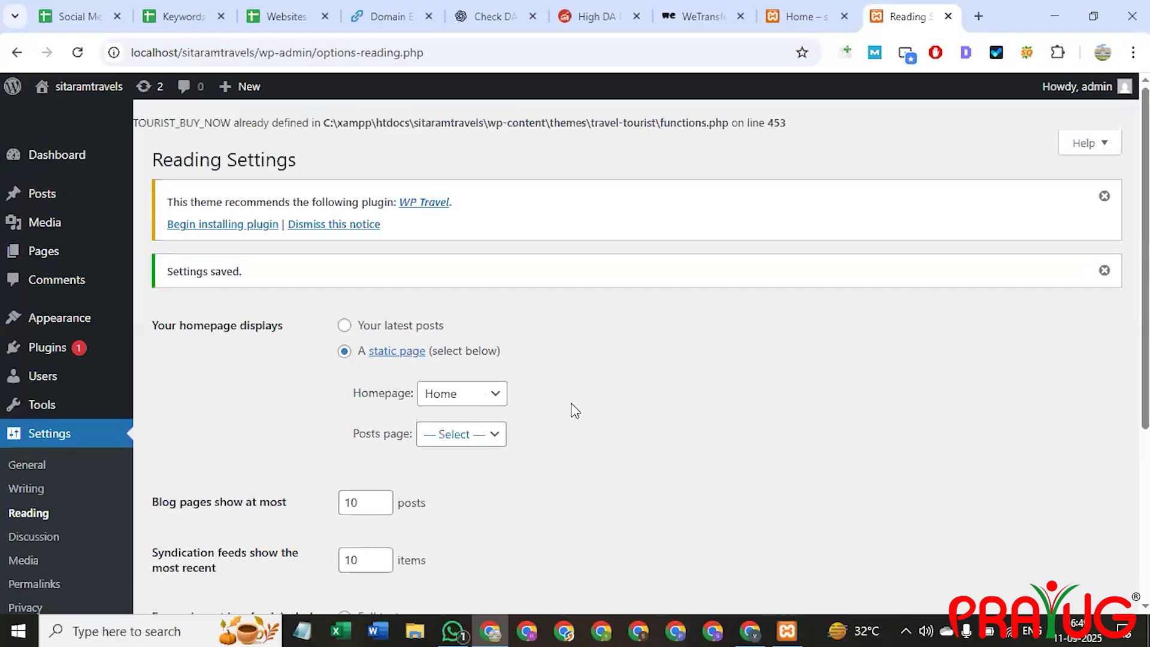
key("ctrl+shift+Tab")
left_click(217, 53)
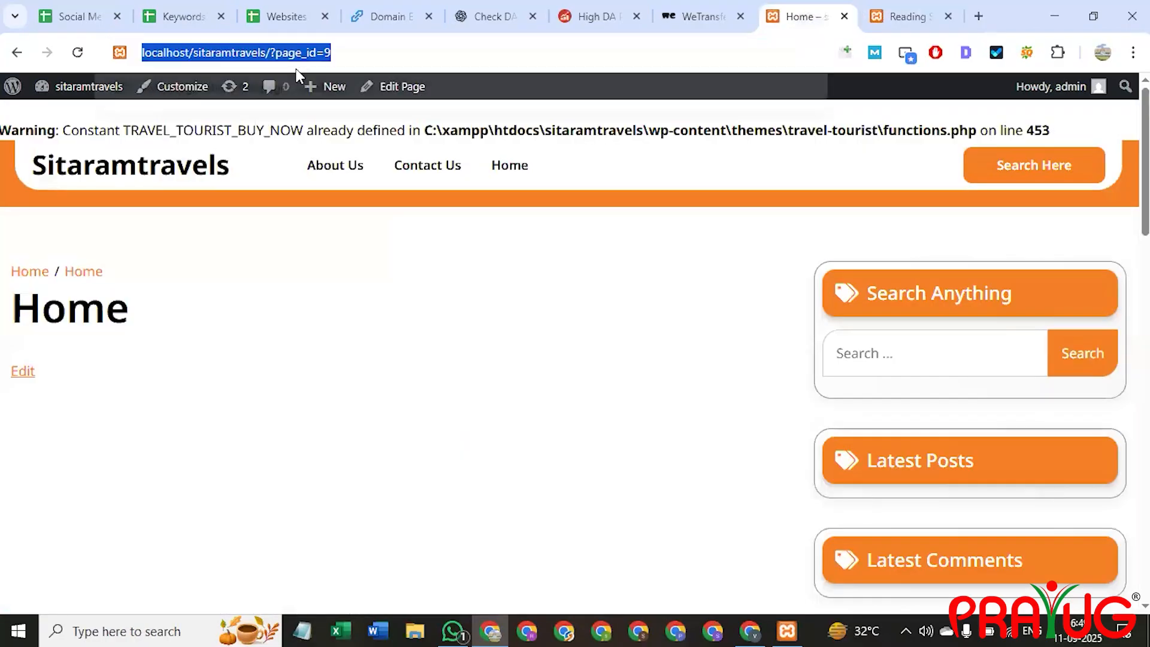
key("Return")
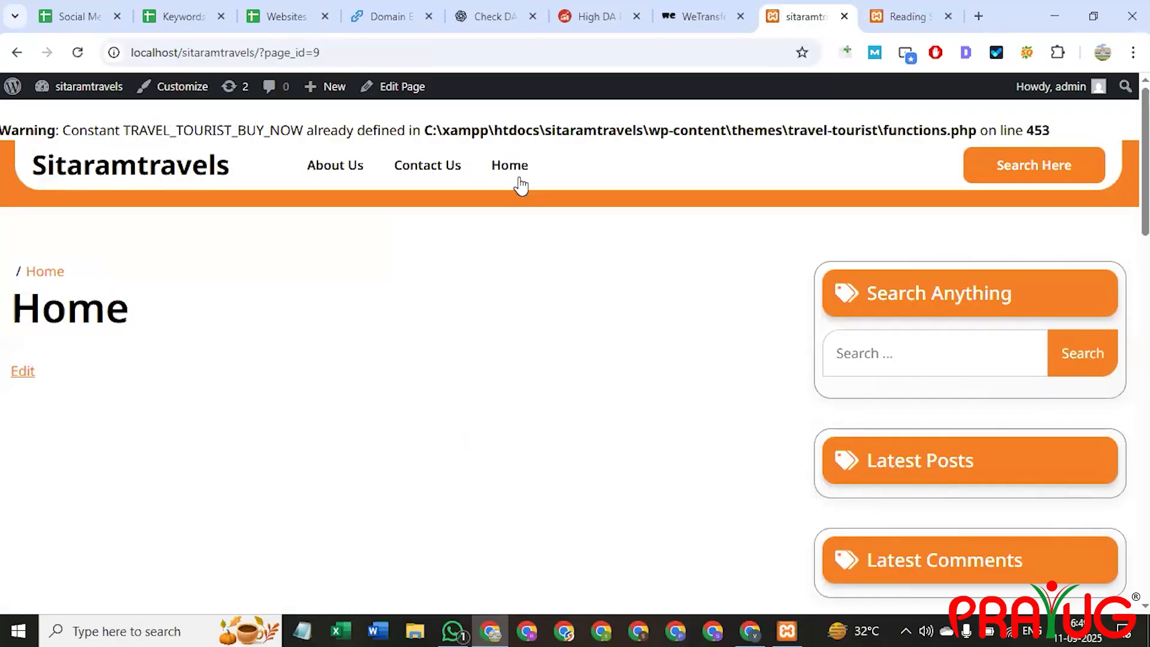
left_click(515, 170)
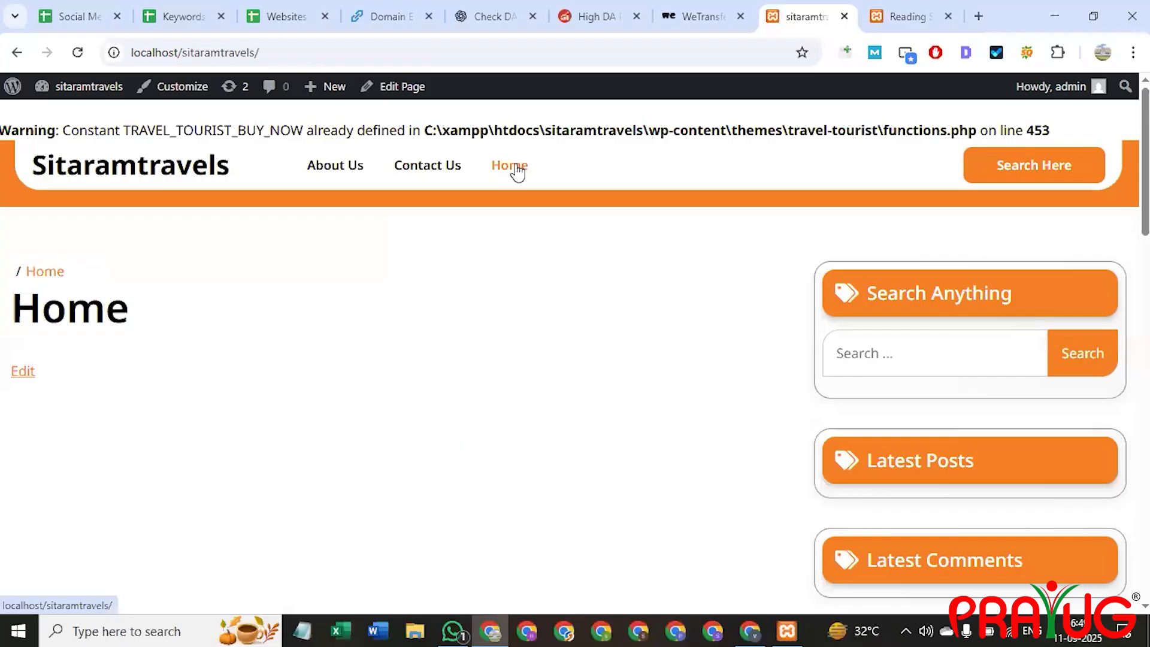
left_click(442, 177)
left_click(333, 170)
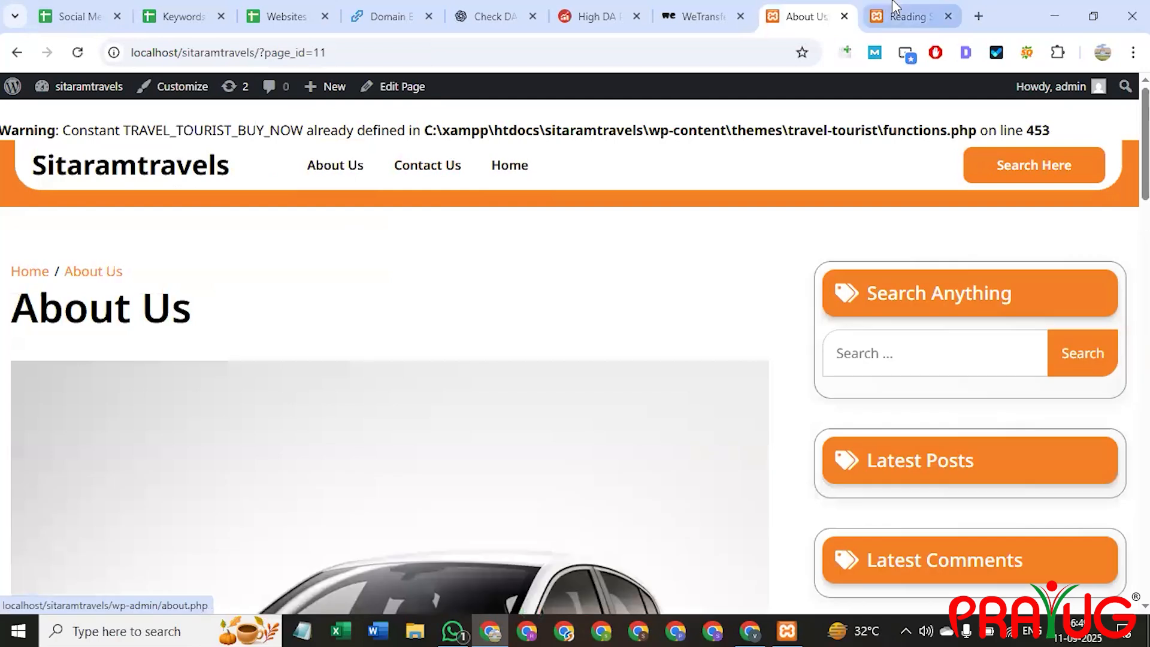
left_click(895, 9)
left_click(461, 435)
left_click(322, 395)
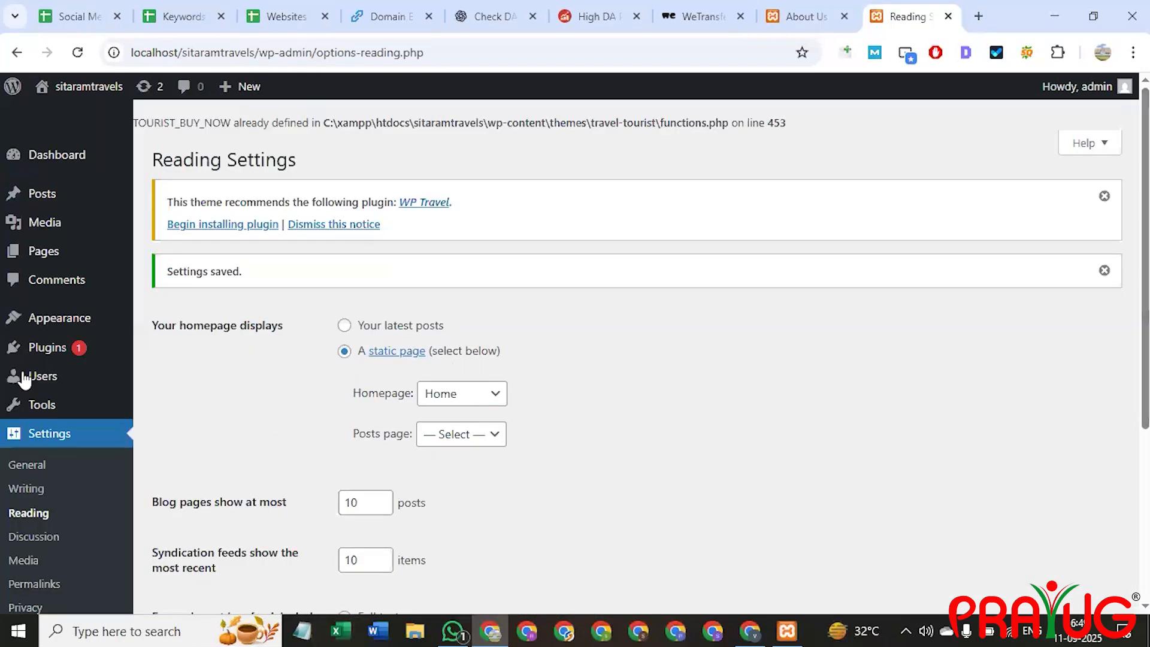
scroll(44, 515, "down", 3)
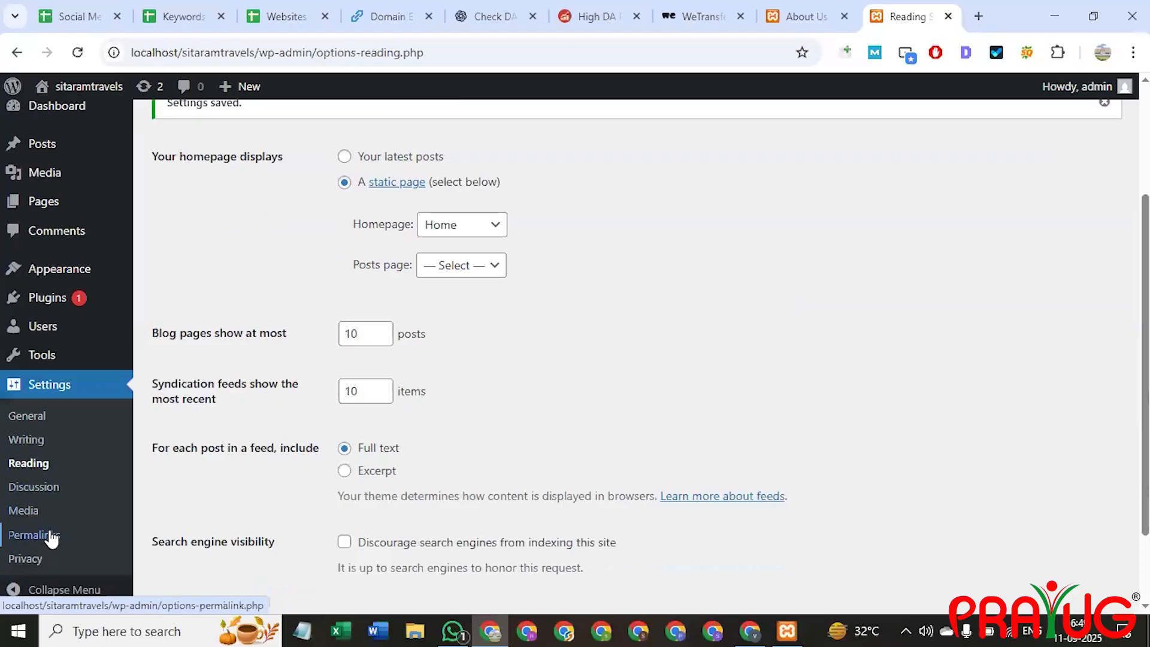
Open Permalink Settings, still on Plain, and compare it with the About Us page's ?page_id URL.
left_click(52, 540)
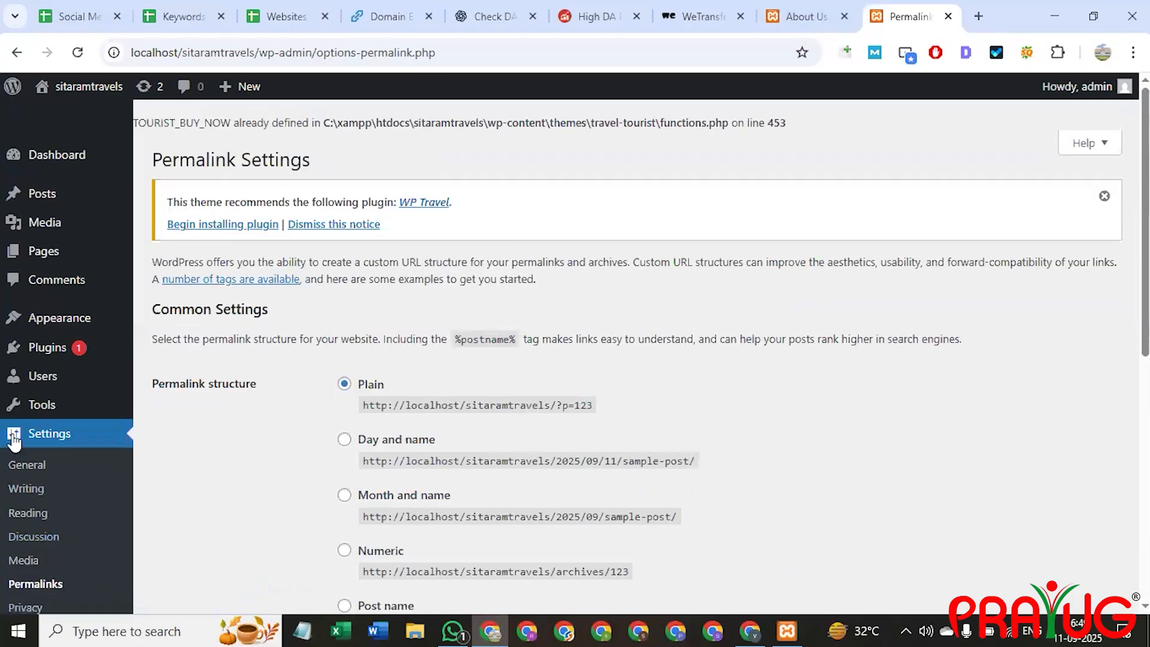
left_click(803, 16)
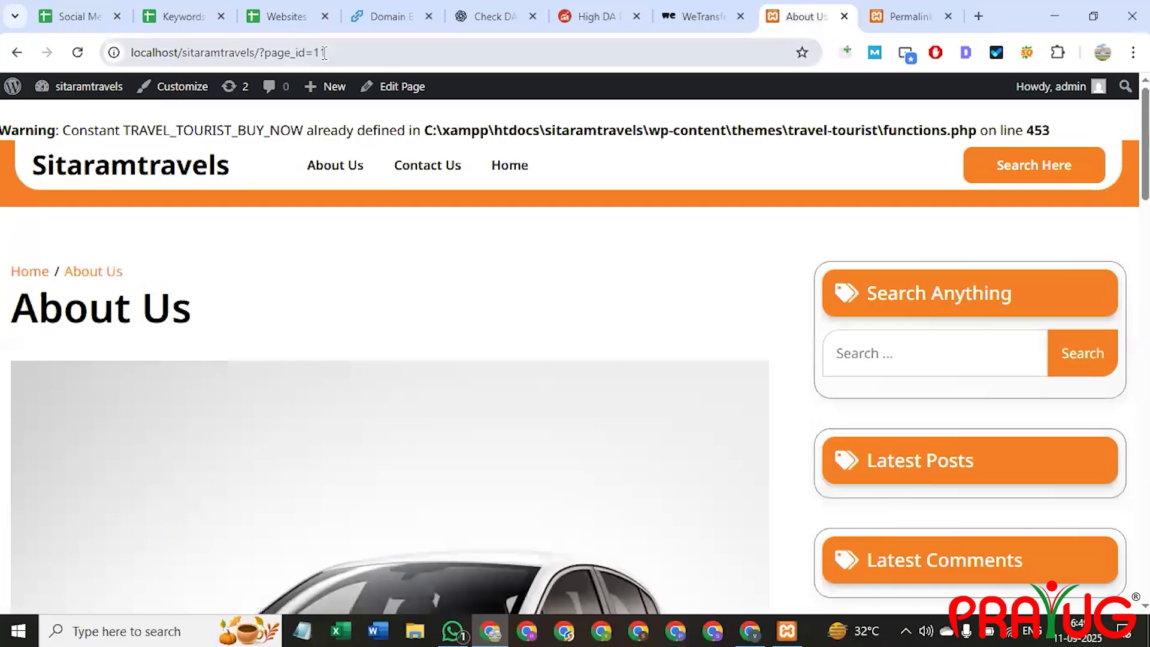
left_click_drag(338, 52, 259, 52)
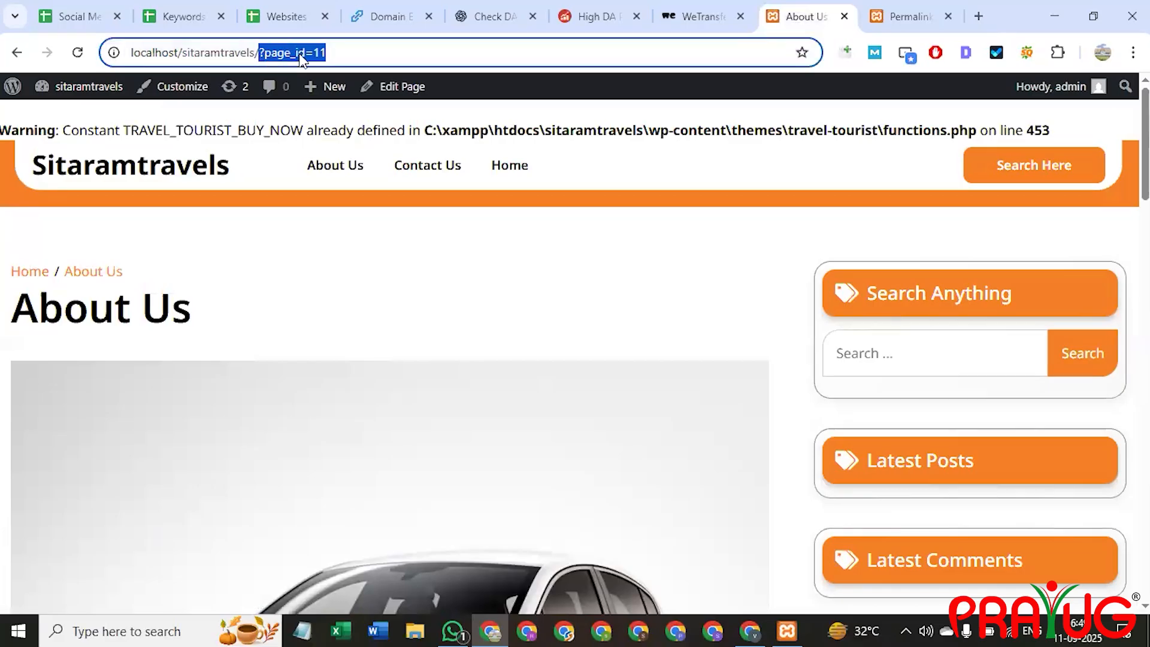
left_click(904, 12)
scroll(366, 355, "down", 1)
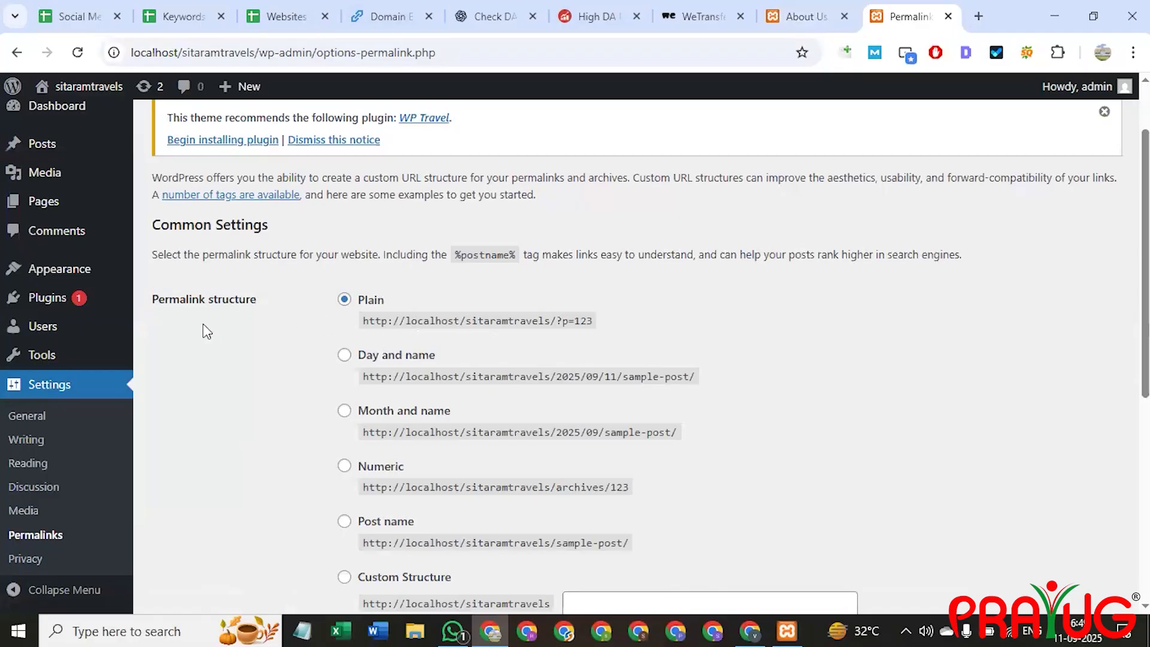
scroll(71, 386, "down", 2)
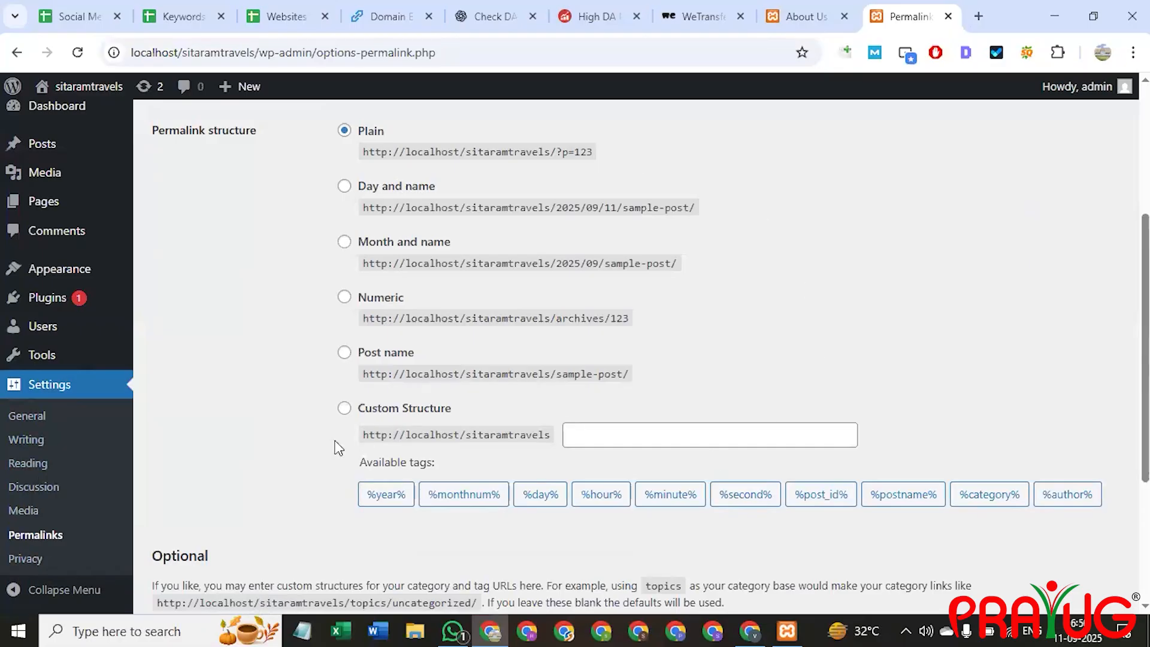
scroll(353, 450, "up", 3)
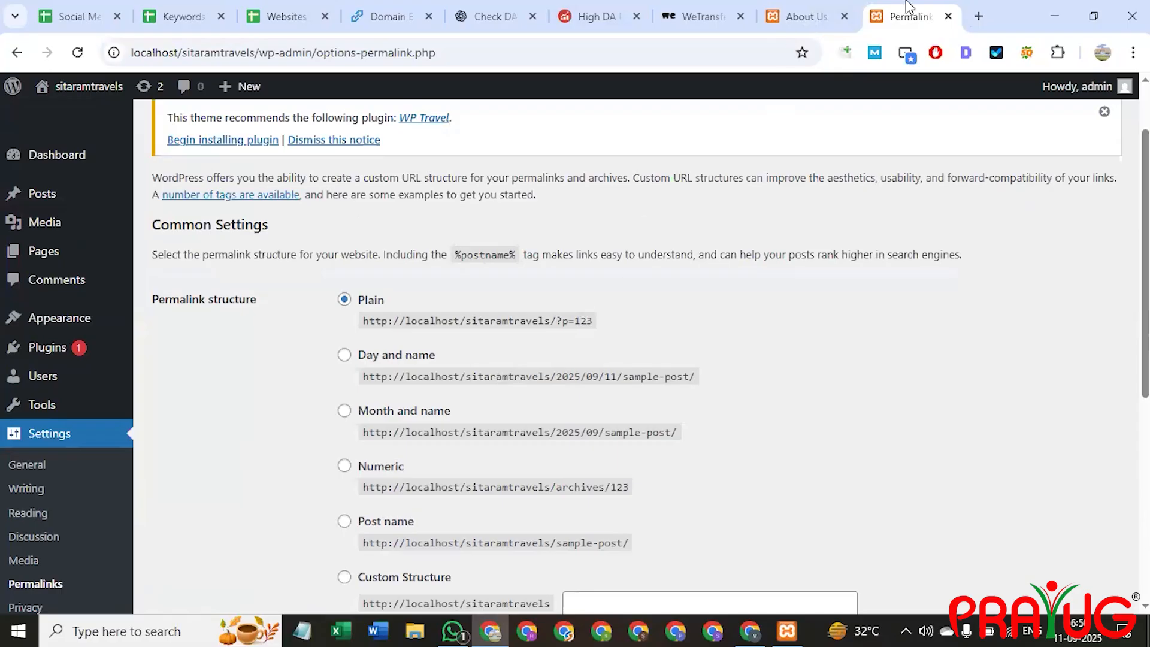
Highlight the ?page_id part of the Contact Us page's URL.
left_click(809, 15)
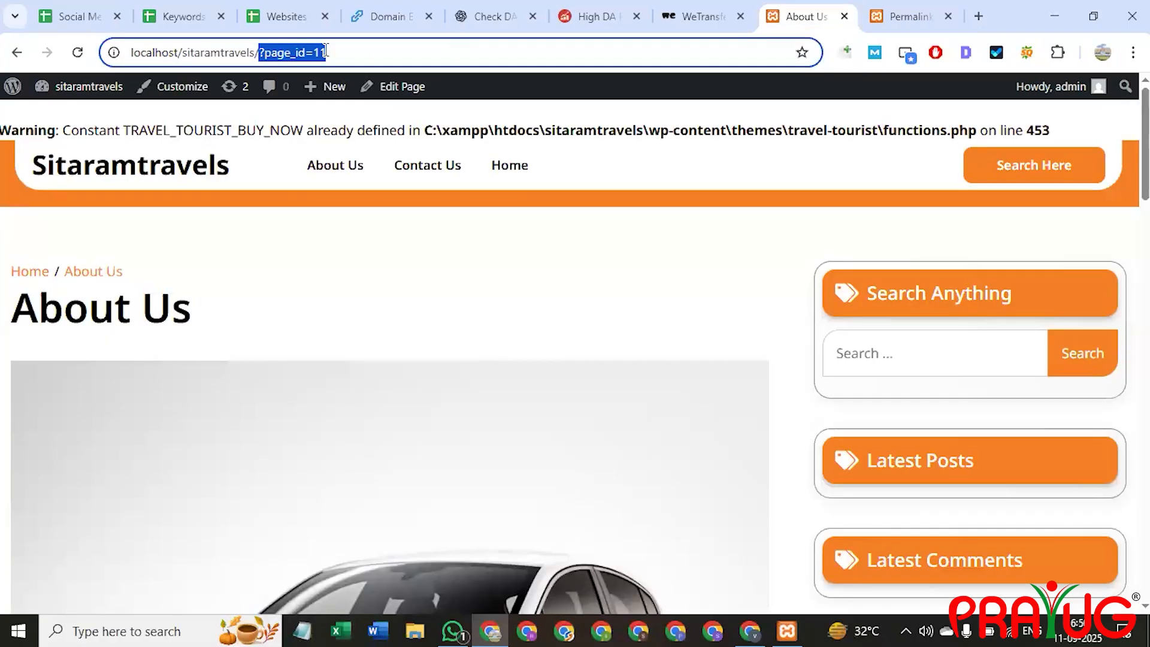
left_click(432, 176)
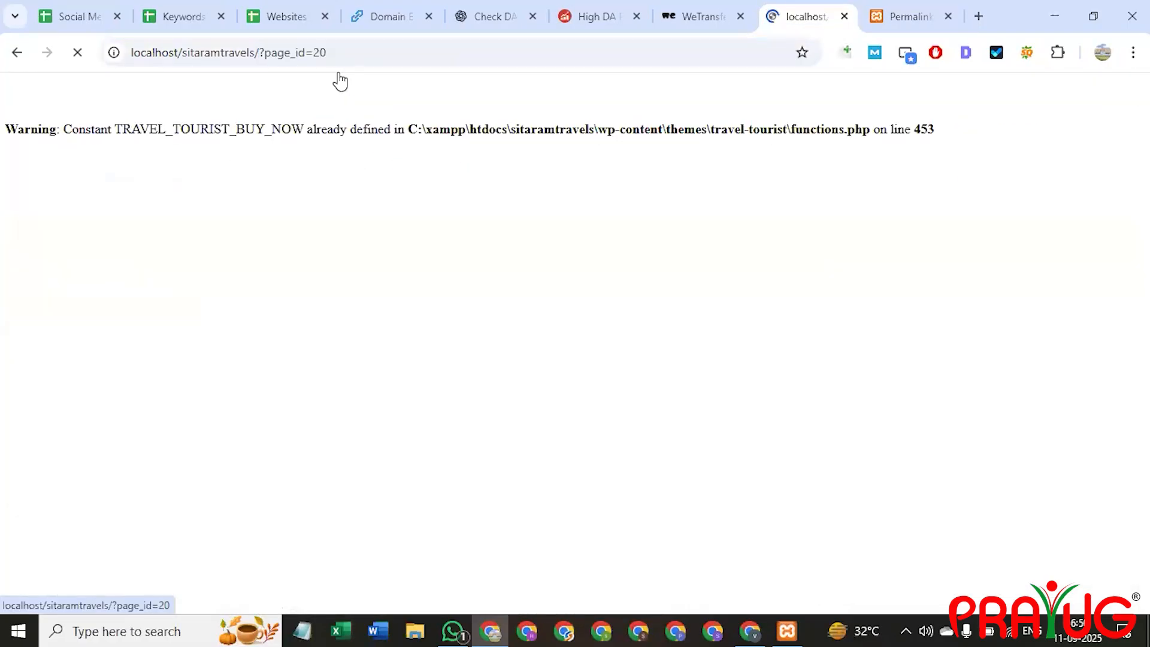
left_click_drag(341, 53, 255, 53)
left_click(908, 16)
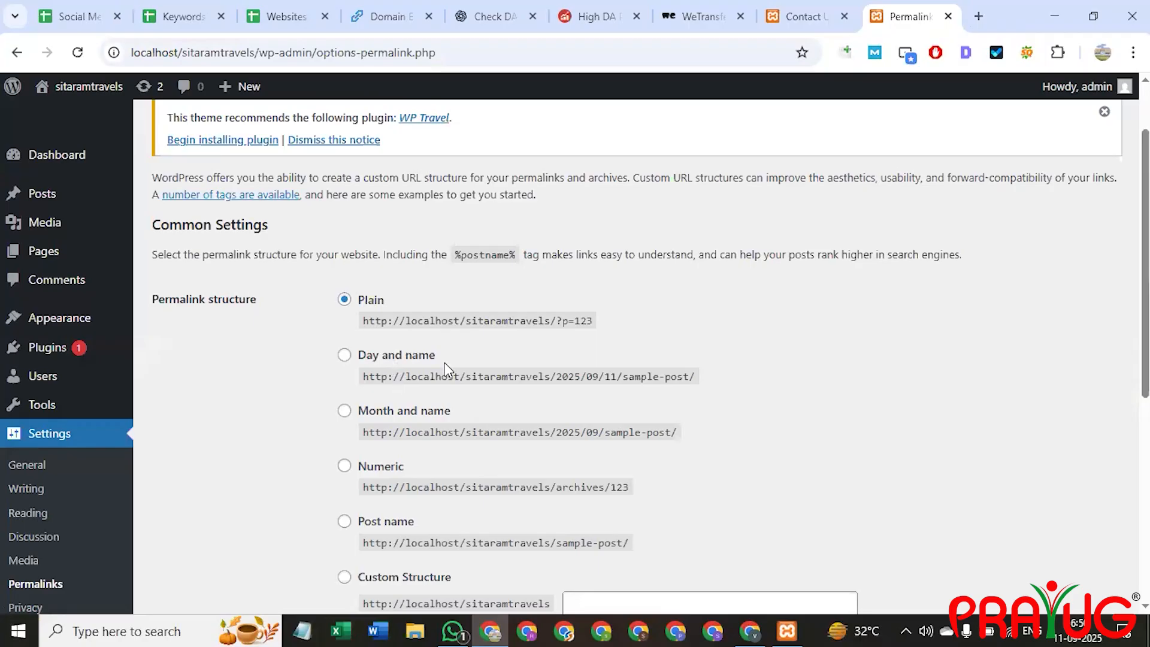
Switch the permalink structure to Post name and save the change.
scroll(381, 532, "down", 2)
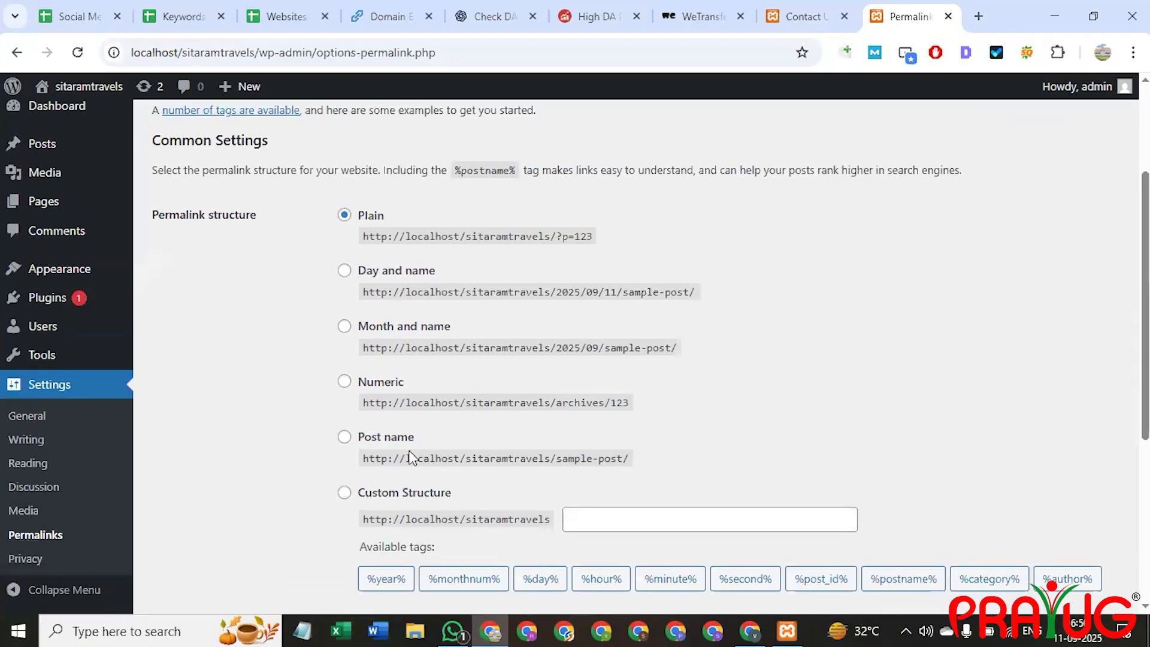
left_click(345, 437)
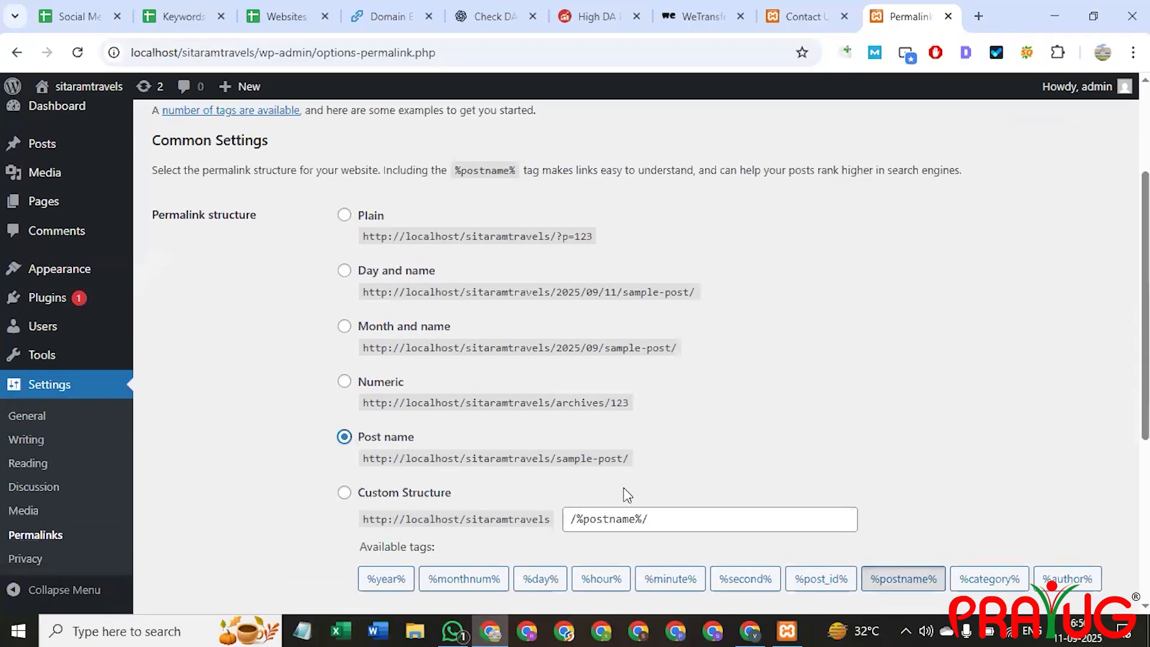
scroll(659, 431, "down", 5)
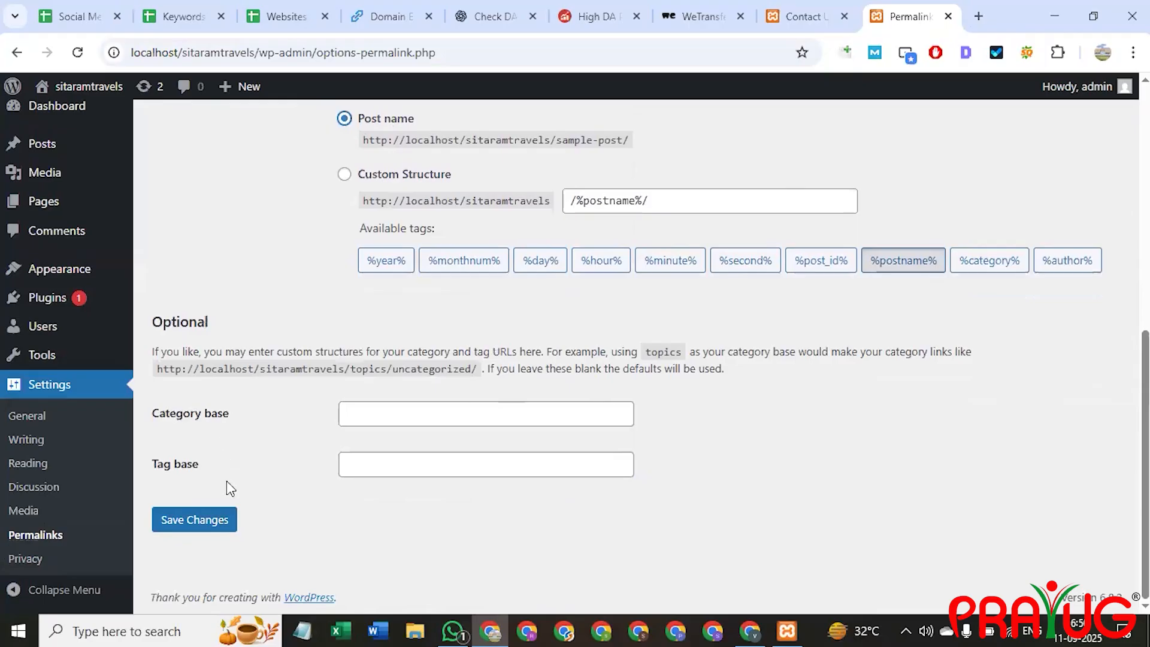
left_click(211, 527)
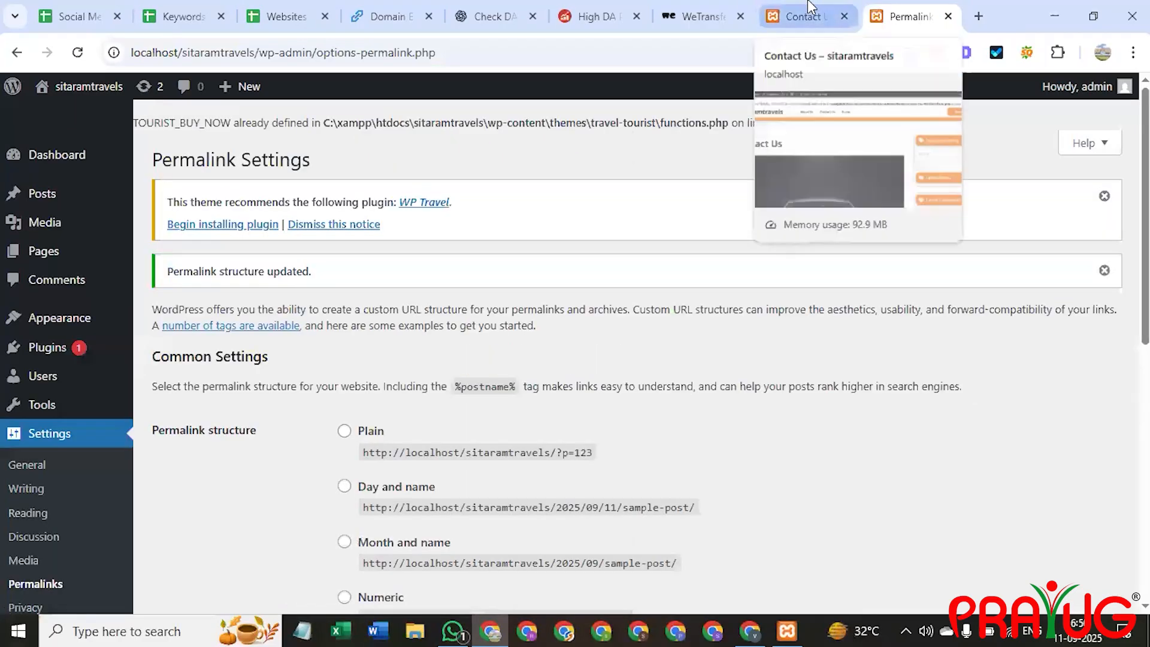
Check the new /about-us/ and /contact-us/ URLs on the front end, then return to Home at the site root.
left_click(810, 6)
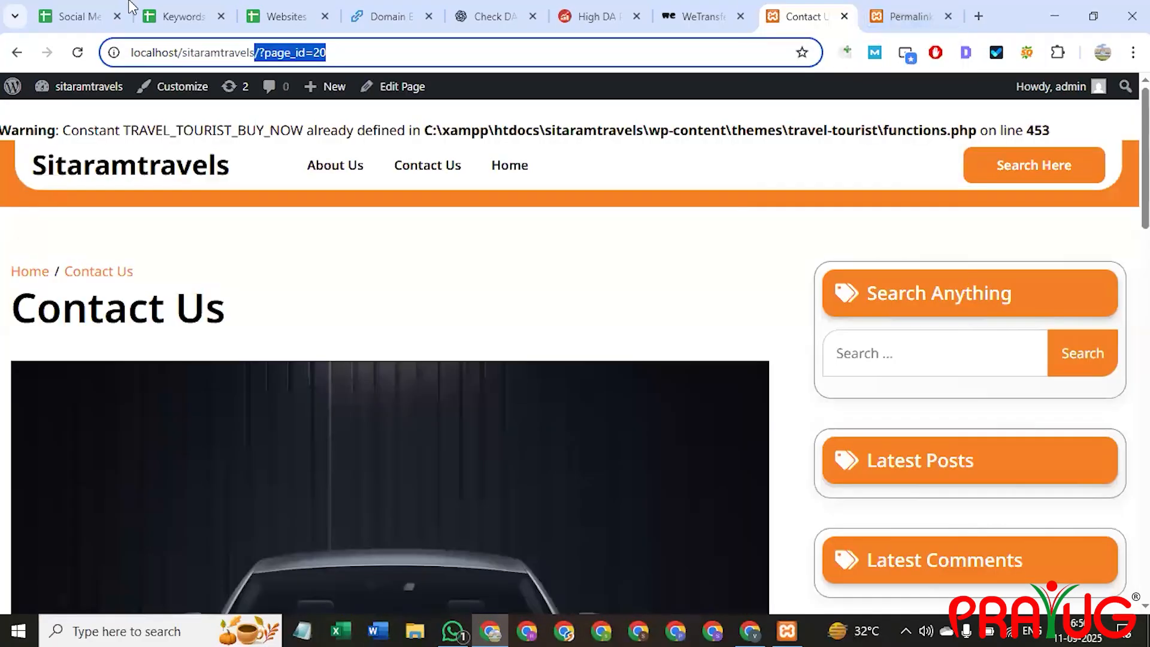
left_click(343, 171)
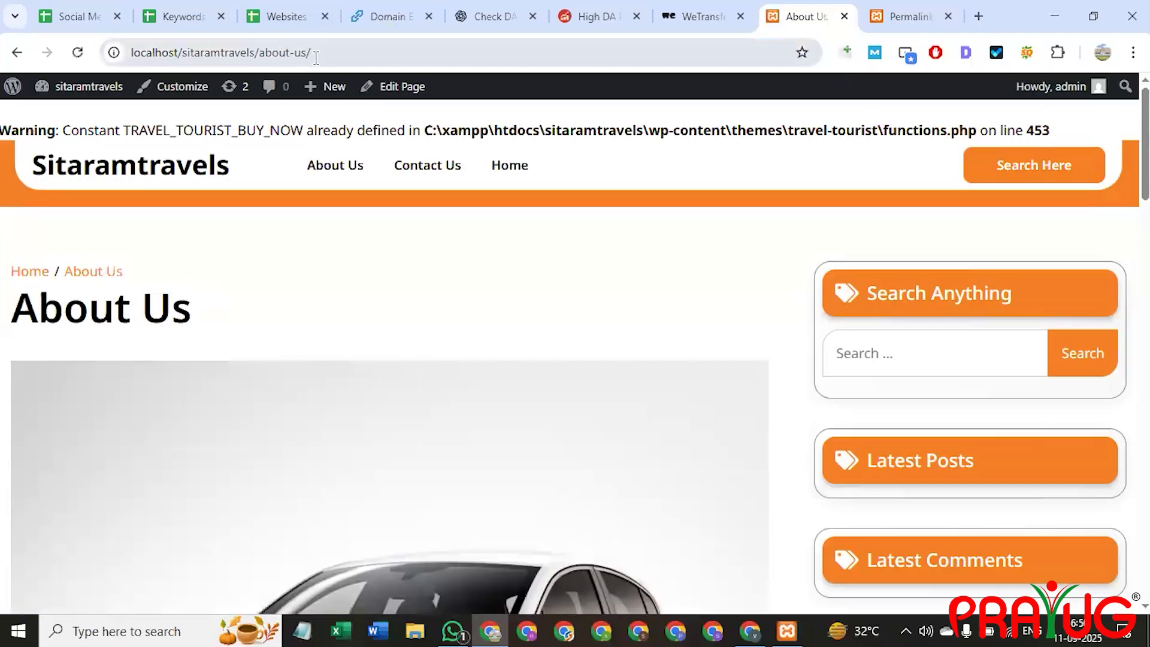
left_click_drag(319, 54, 256, 57)
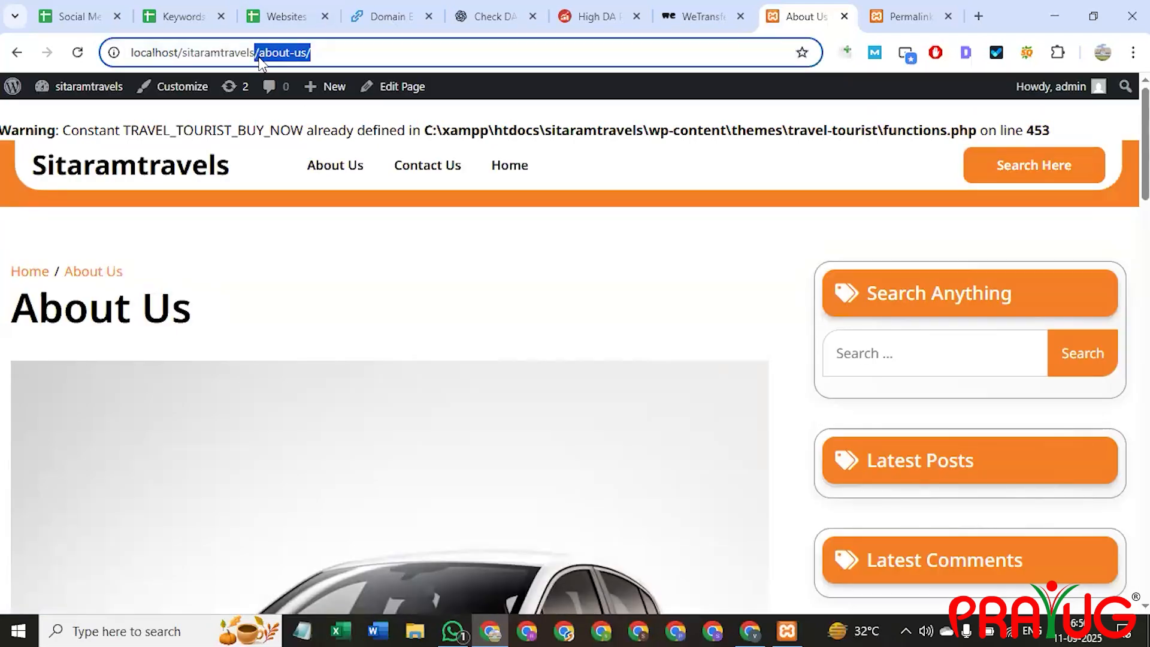
left_click(431, 164)
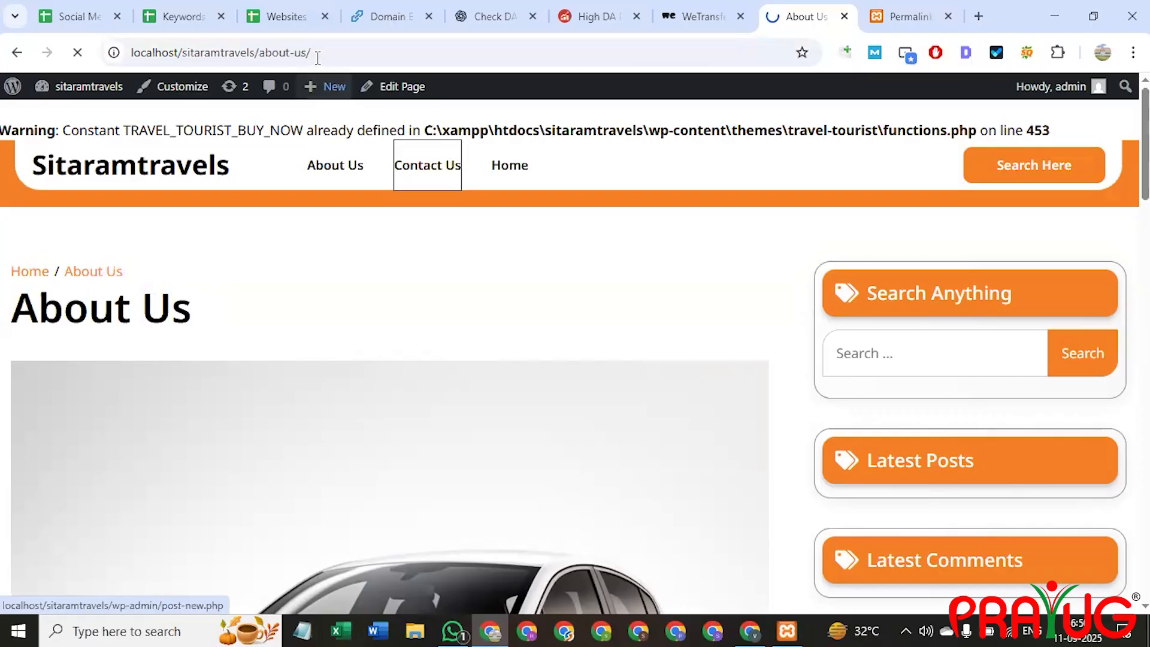
left_click_drag(336, 52, 255, 53)
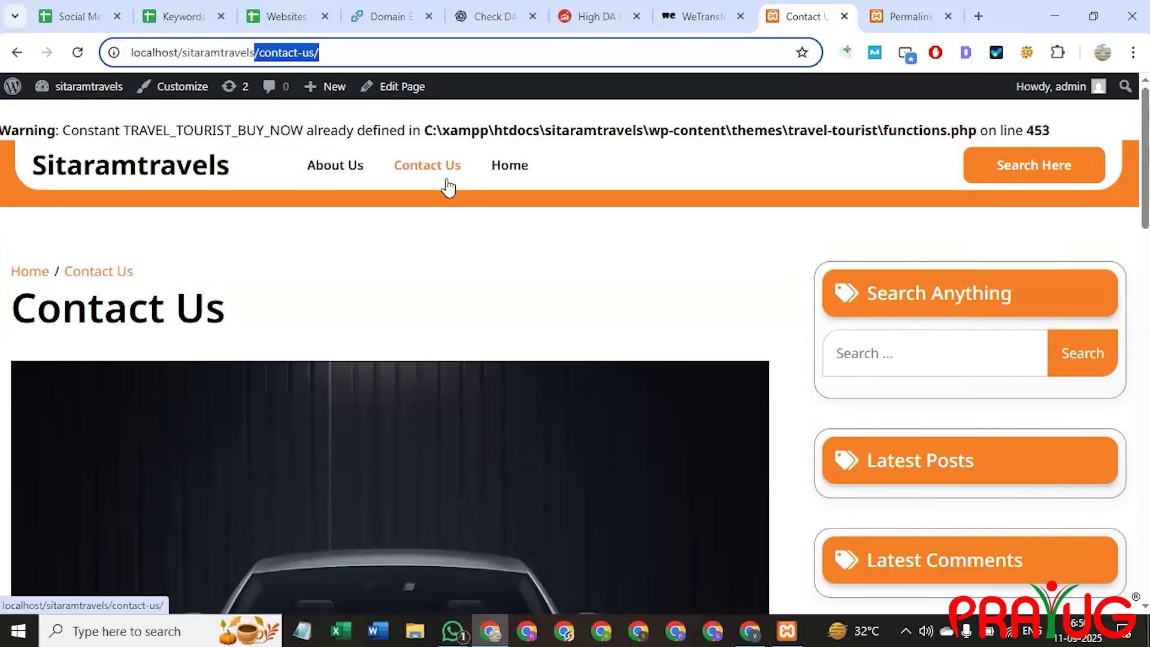
left_click(511, 171)
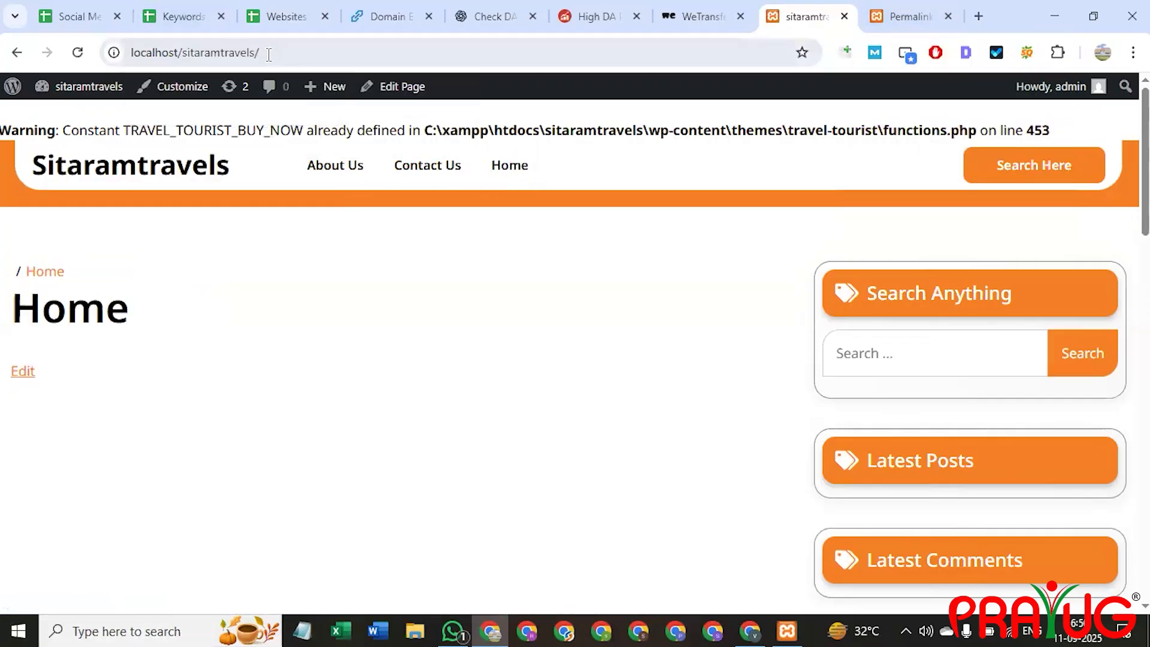
left_click(267, 52)
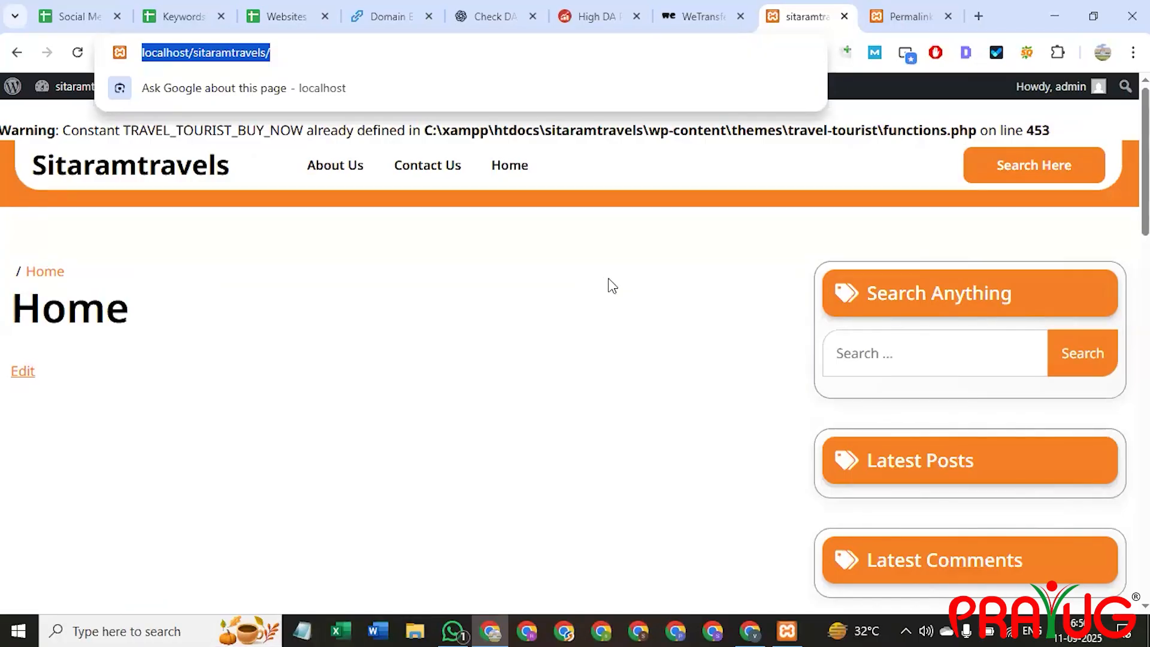
Open prayug.com's MEAN Full-Stack Development course page in a new tab.
left_click(978, 16)
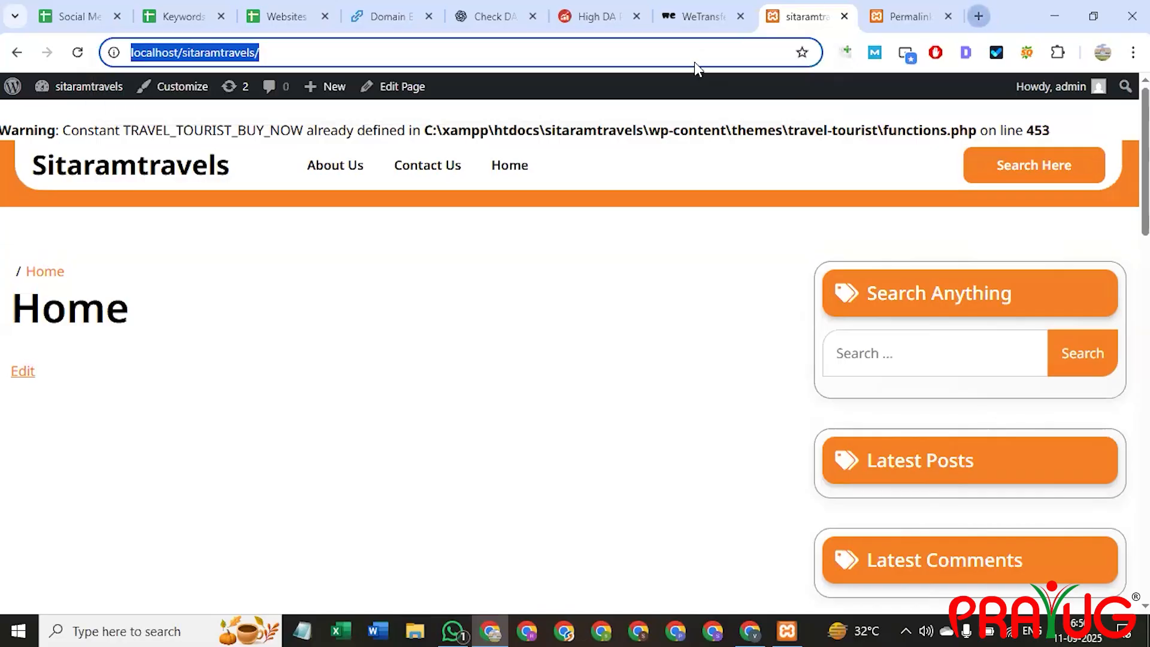
type("prayug.com")
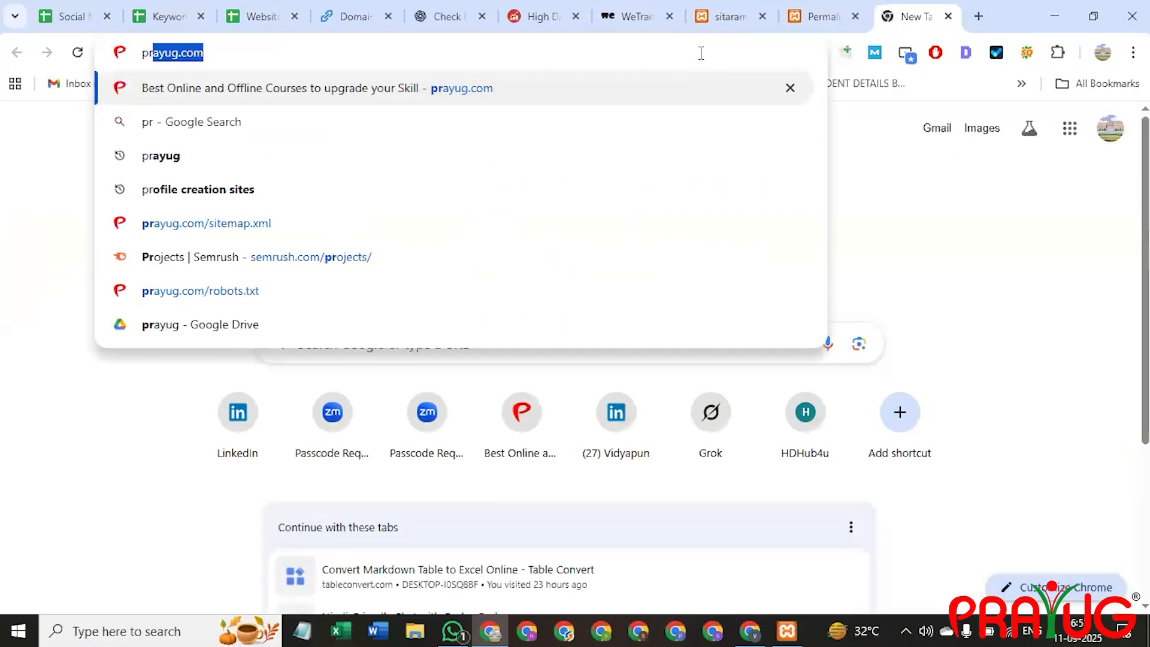
key("Return")
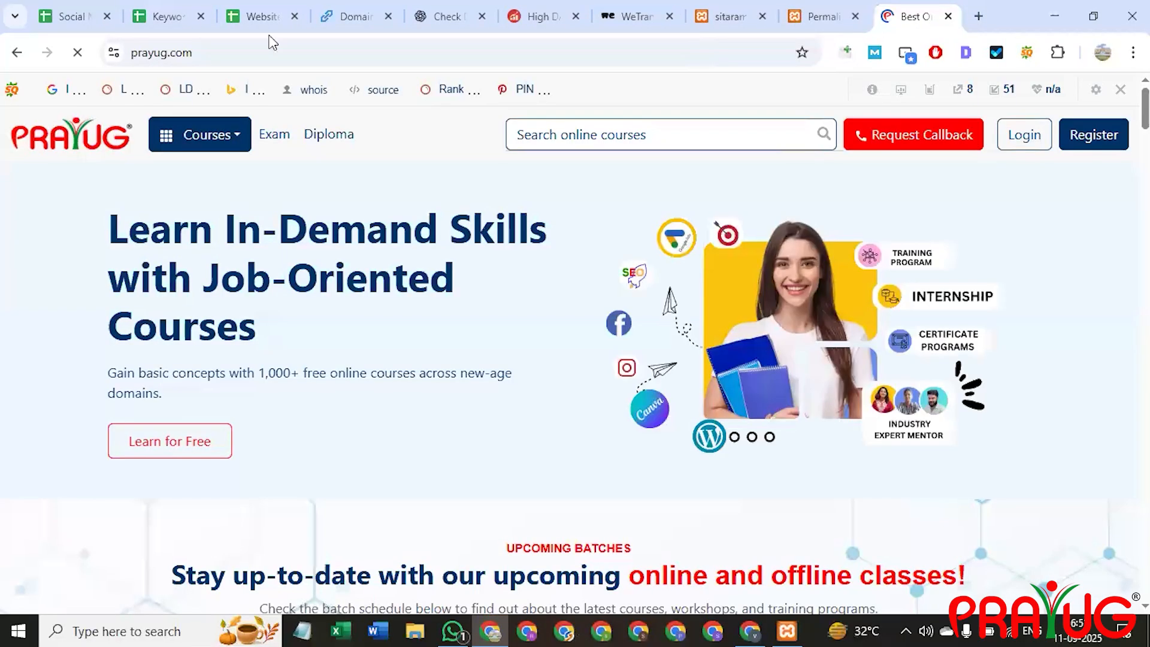
left_click(194, 142)
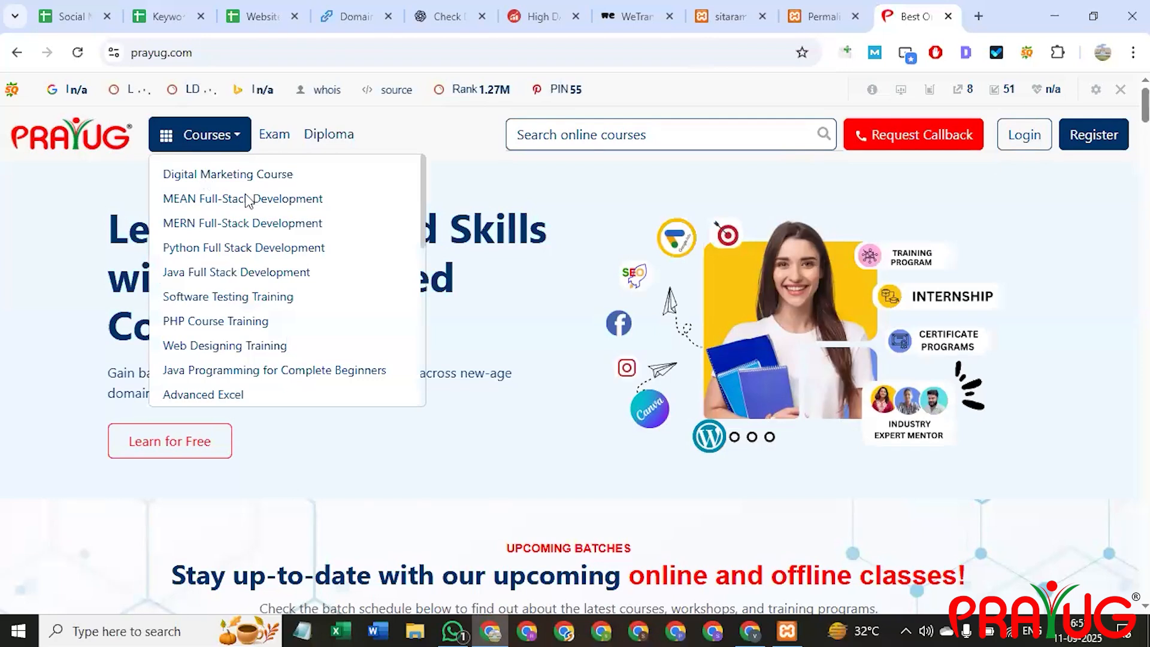
left_click(206, 178)
left_click(206, 144)
left_click(240, 198)
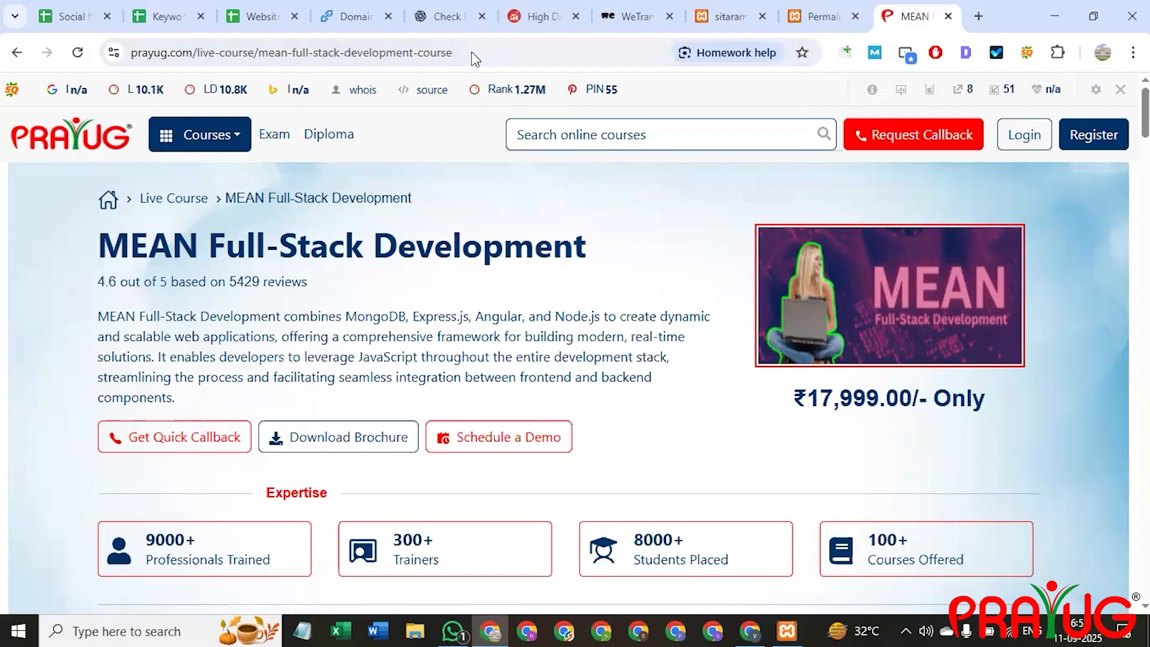
Show the full course page address, then dismiss the WP Travel plugin notice on Permalink Settings.
left_click_drag(473, 52, 135, 65)
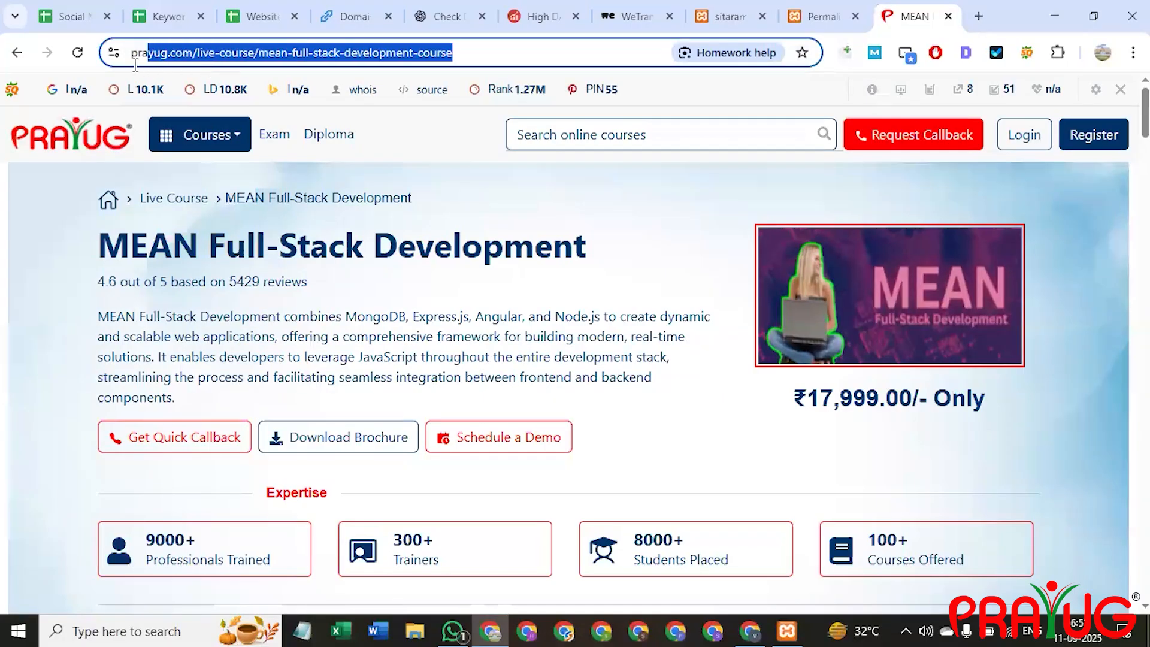
left_click(453, 56)
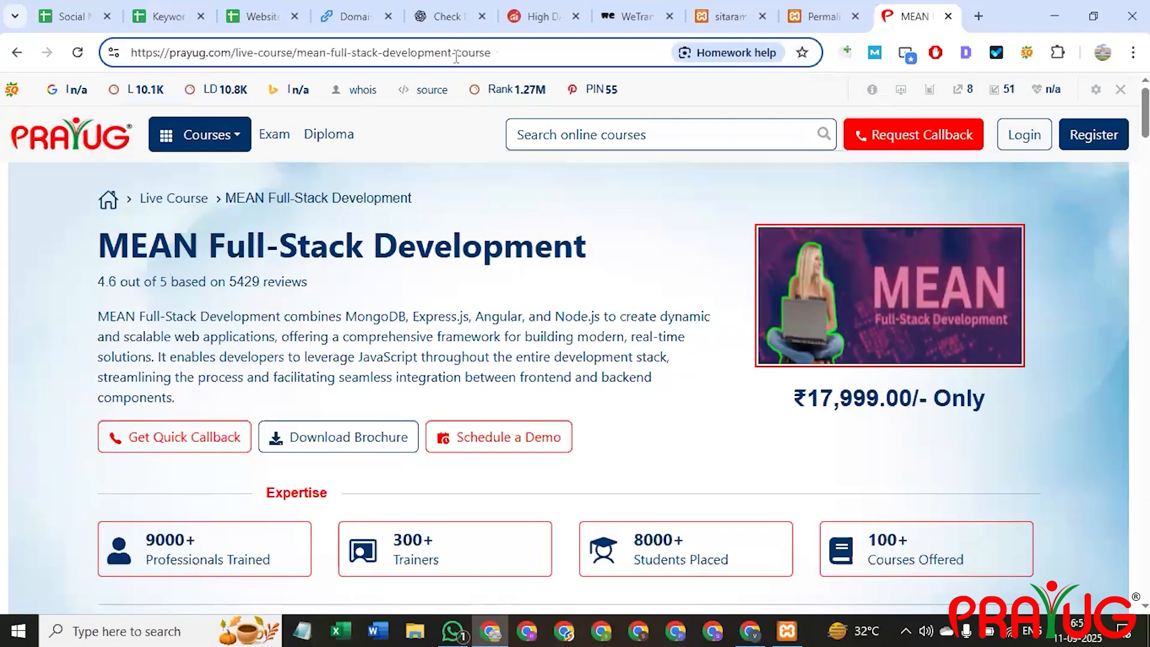
left_click(823, 9)
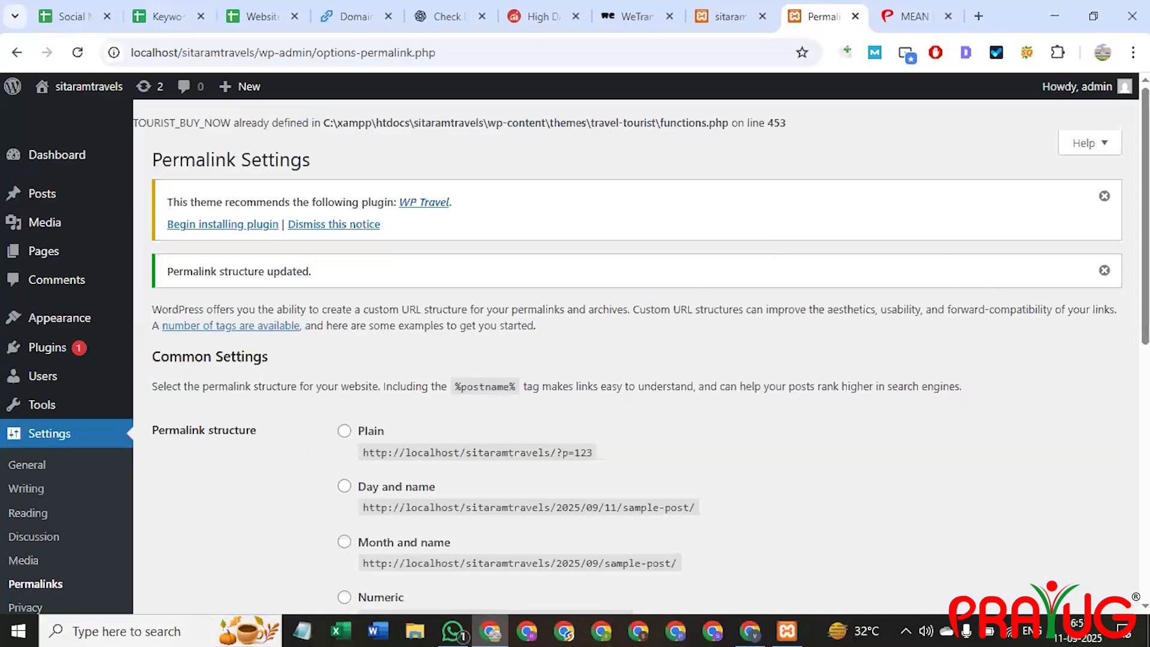
left_click(1104, 210)
Dismiss the 'Permalink structure updated' notice and start a new post via All Posts > Add Post.
left_click(1104, 196)
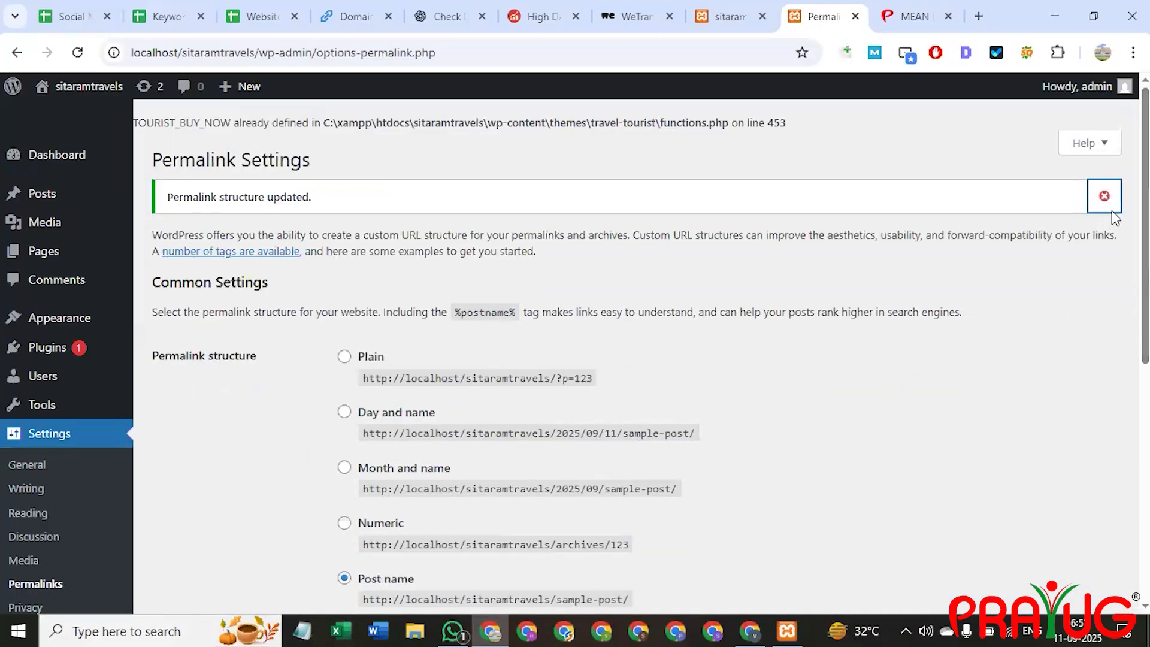
scroll(299, 466, "down", 3)
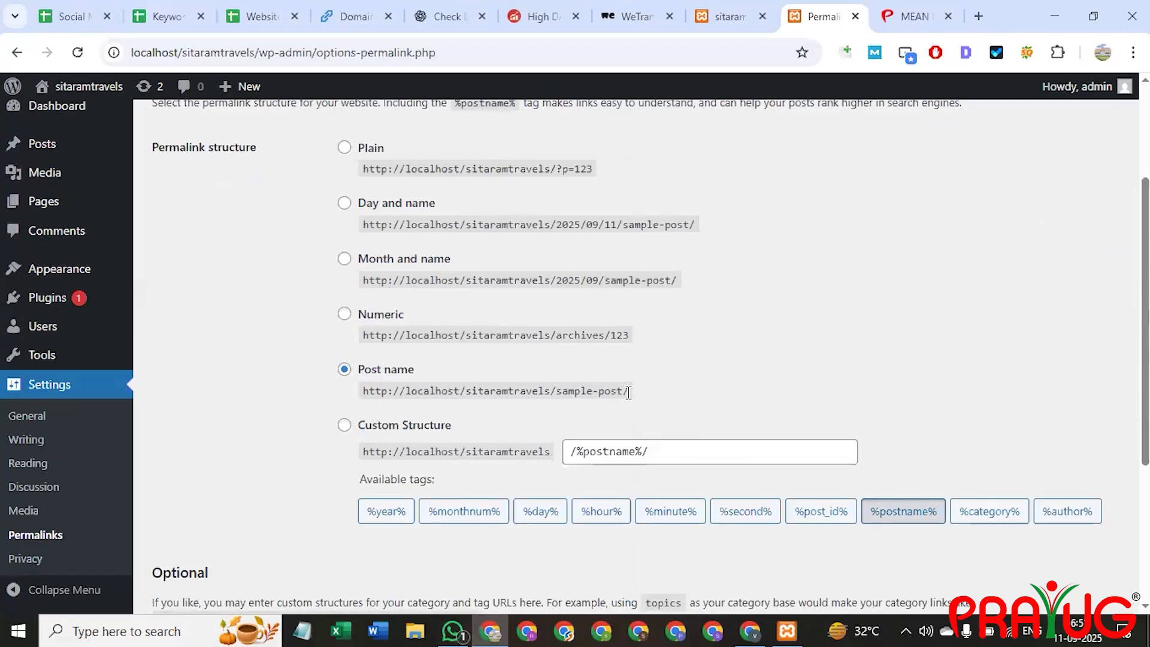
scroll(741, 359, "down", 4)
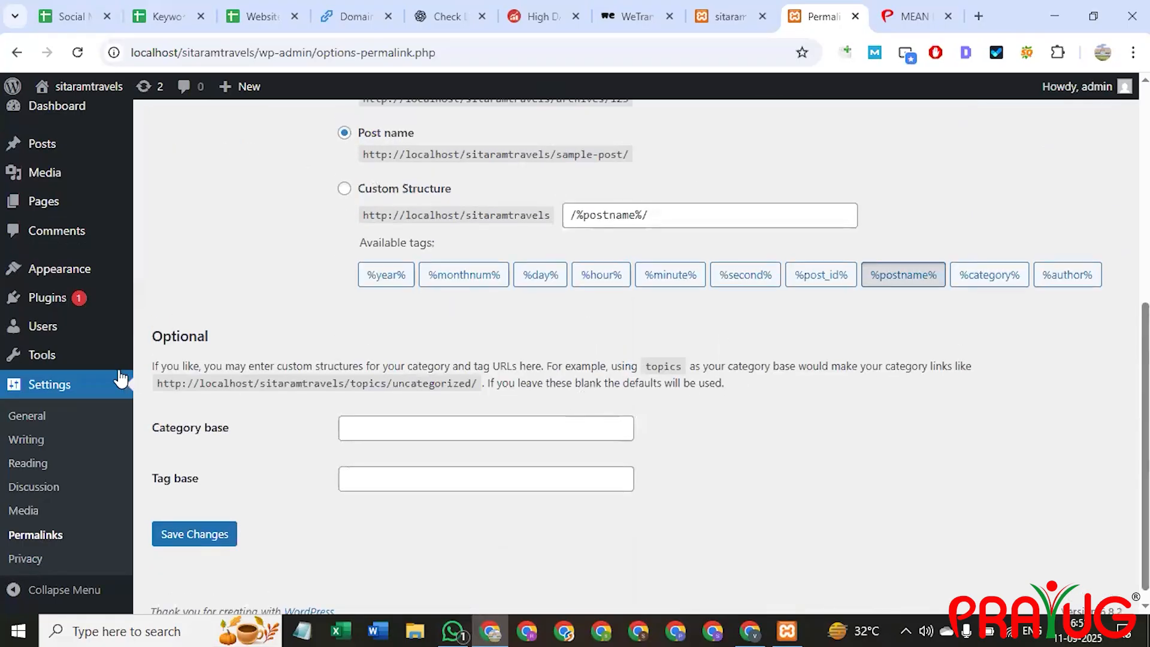
scroll(117, 377, "up", 7)
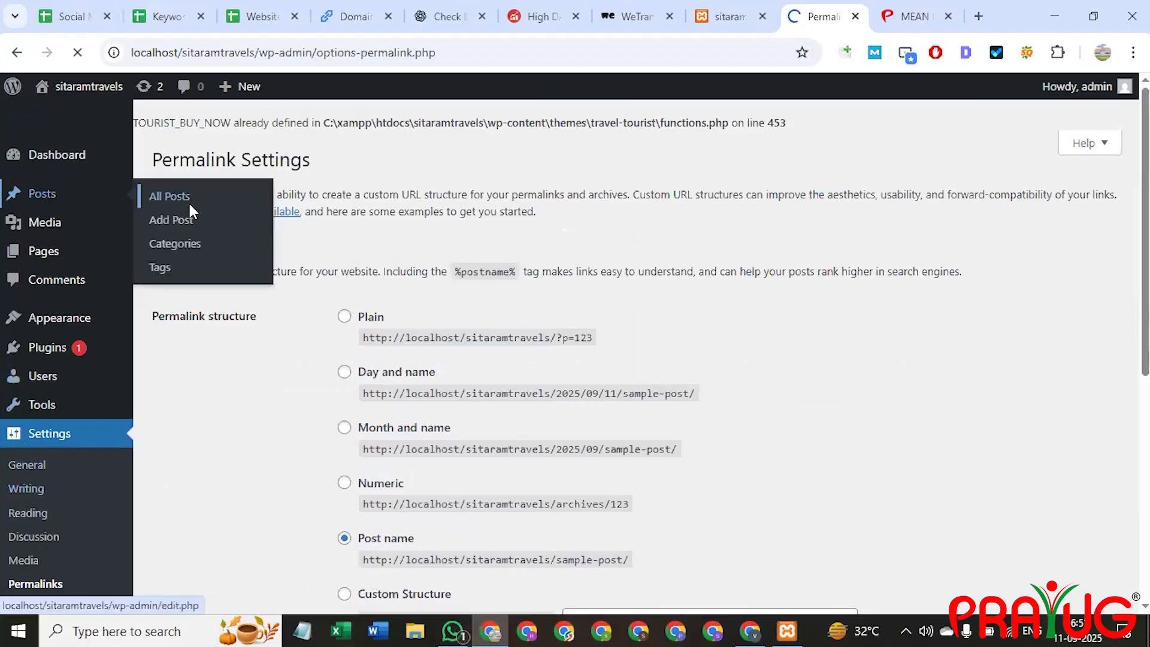
left_click(188, 200)
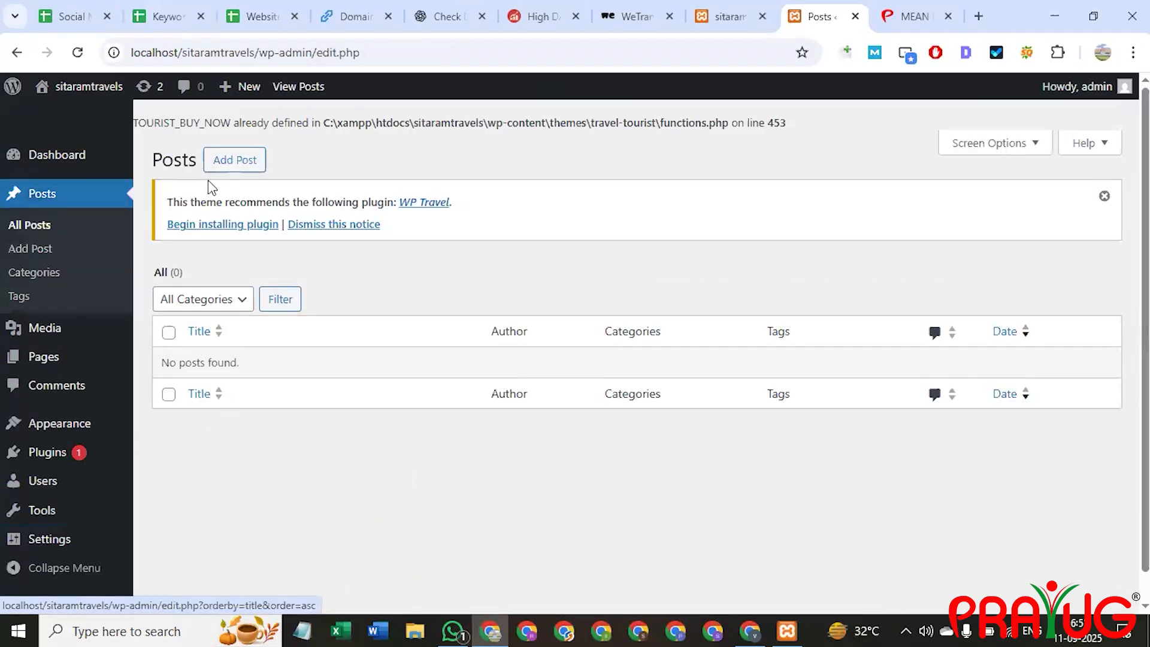
left_click(233, 167)
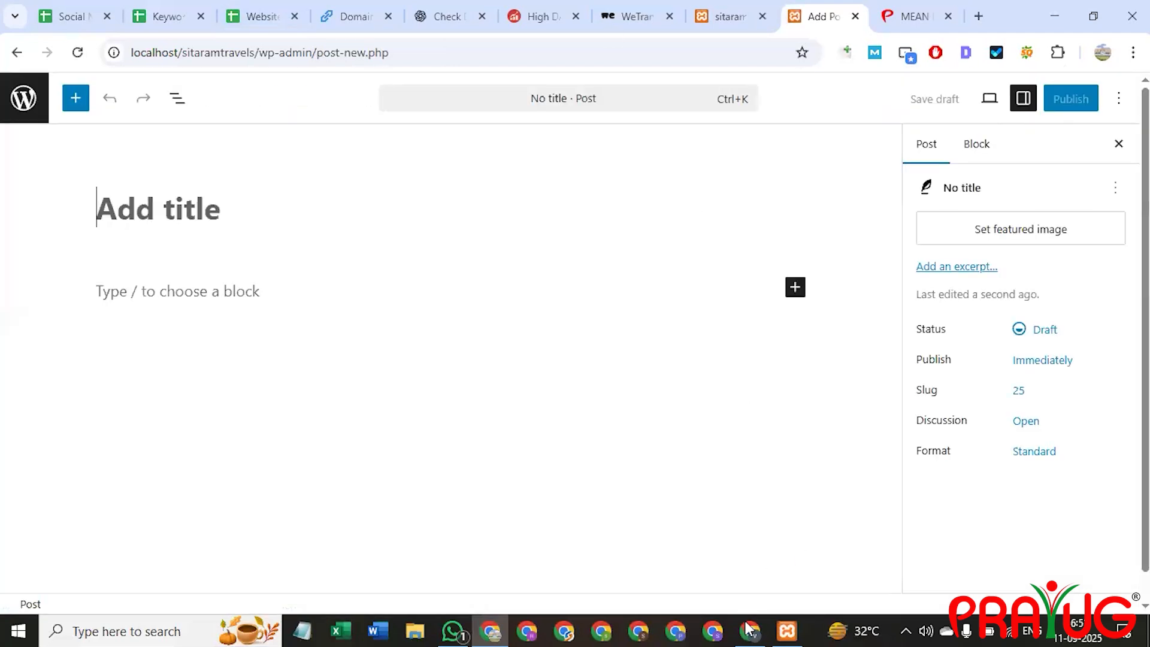
Have ChatGPT write a 400–500 word Sita Ram Travels blog post in a new chat and copy it.
left_click(752, 629)
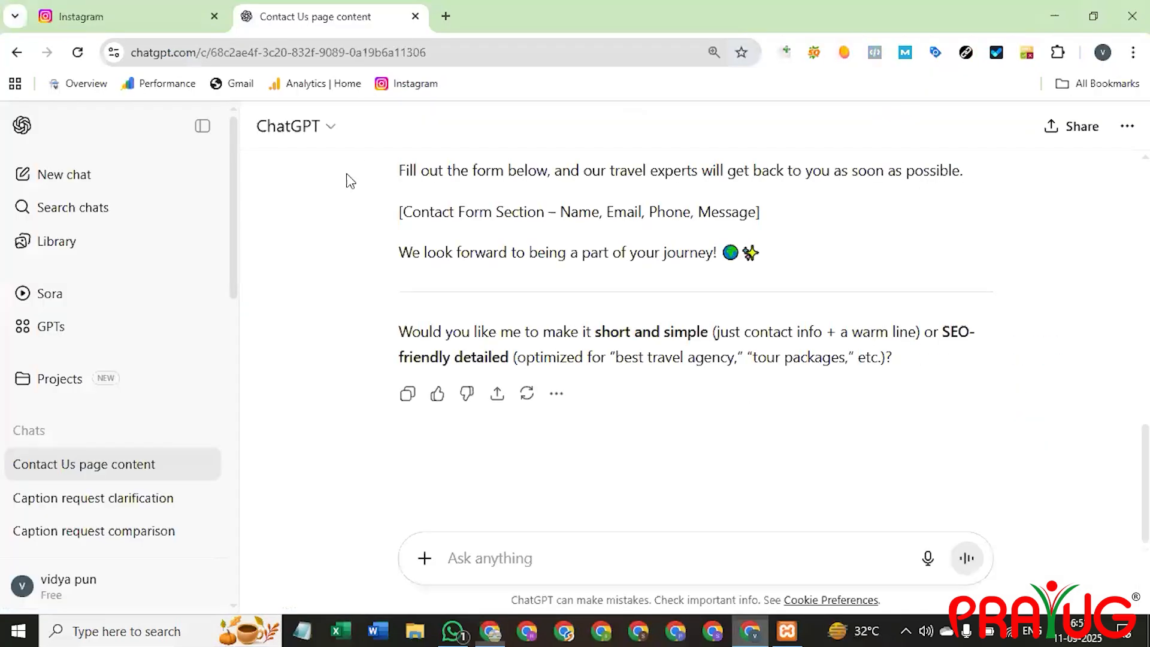
left_click(94, 170)
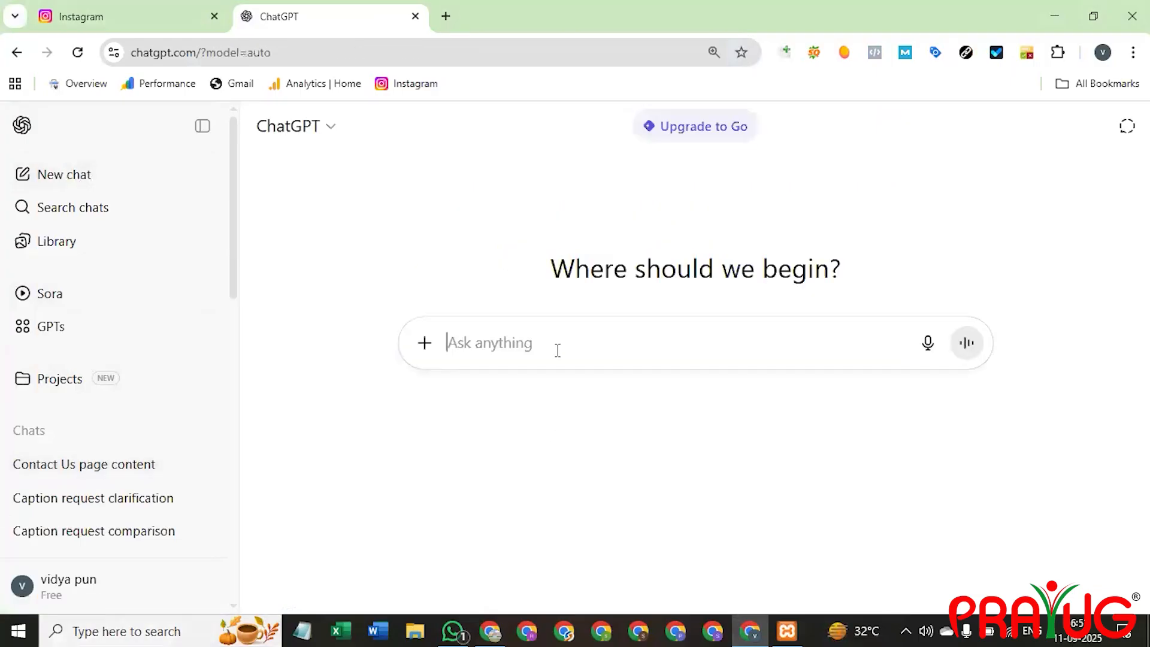
type("c")
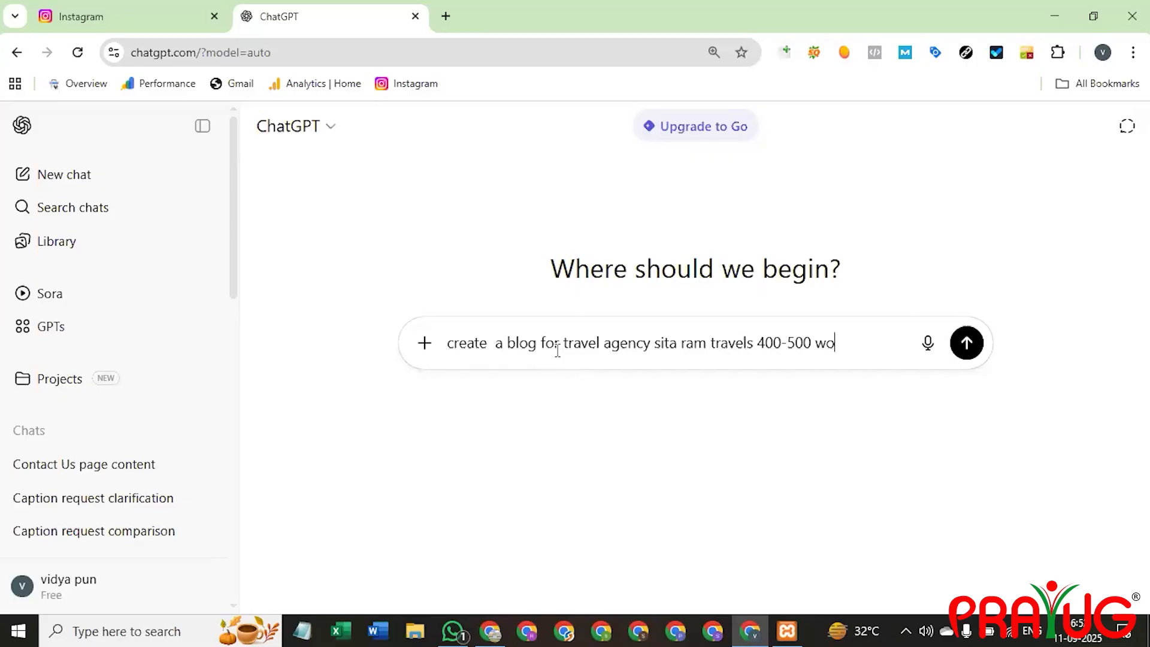
key("Return")
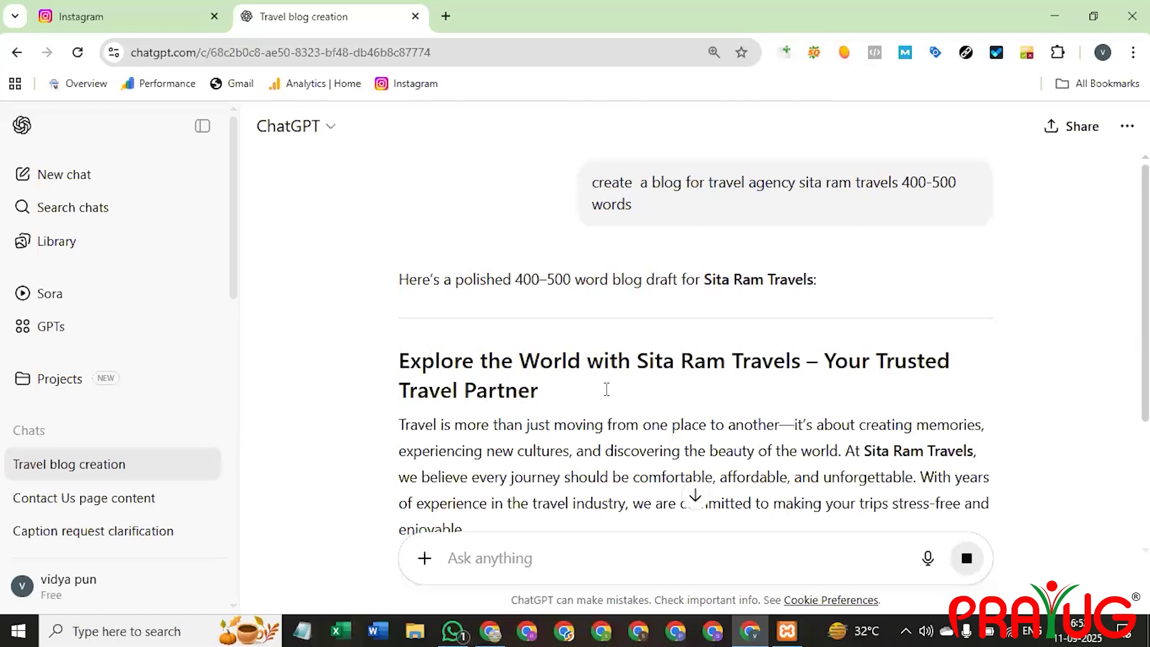
scroll(607, 390, "down", 3)
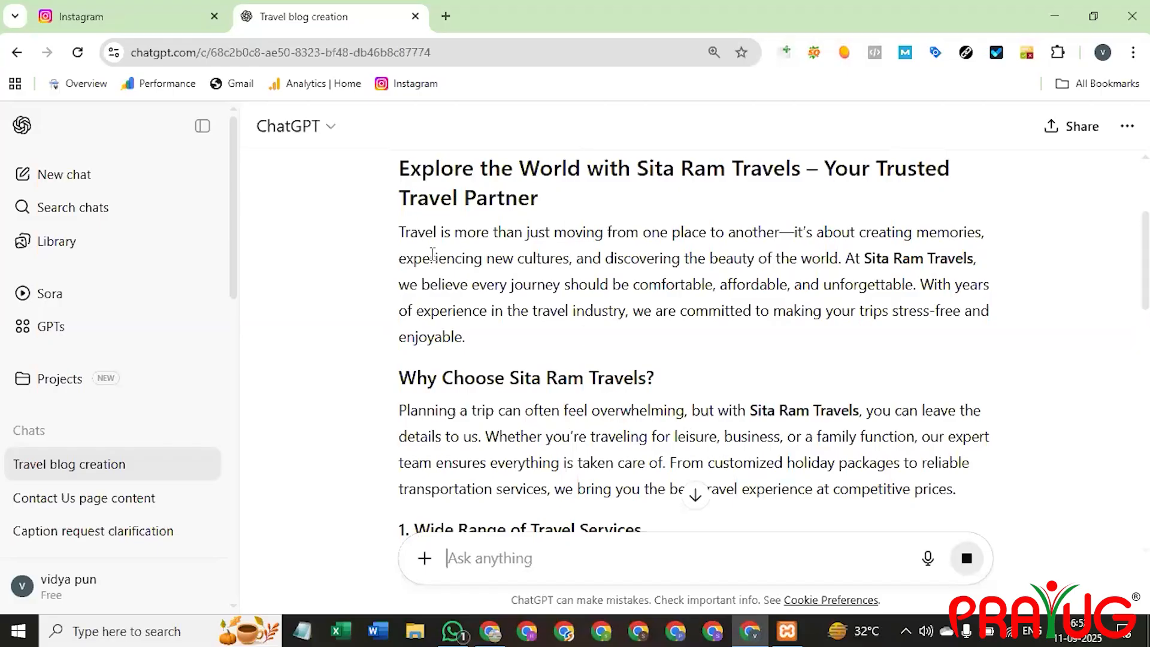
scroll(632, 329, "down", 15)
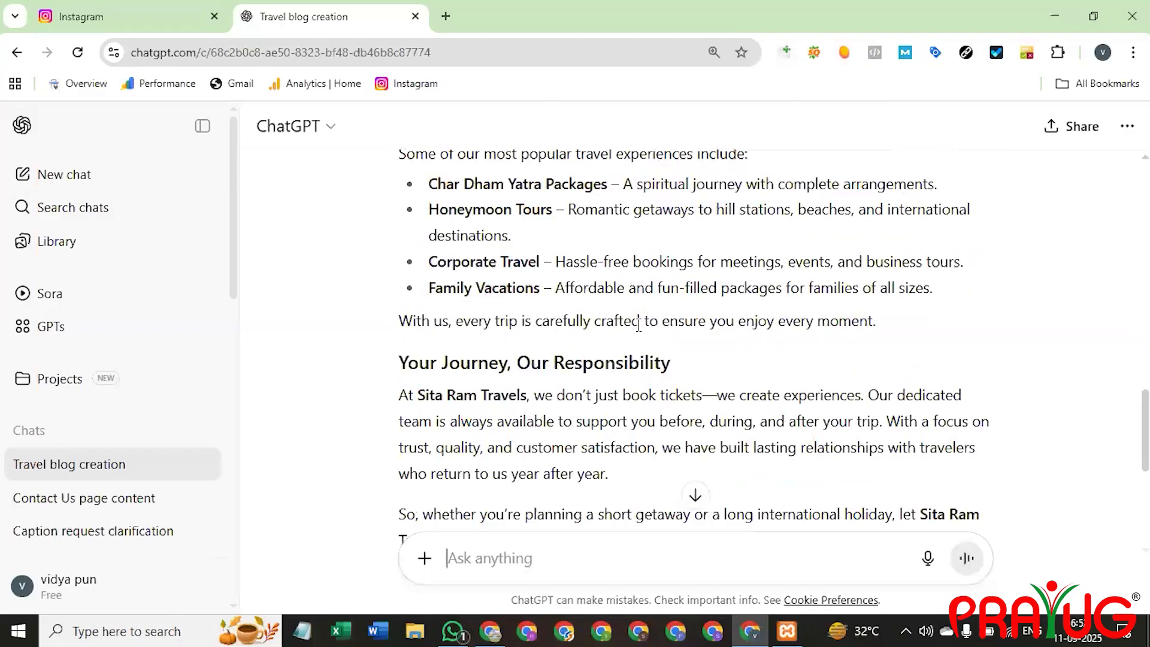
scroll(638, 324, "down", 5)
scroll(647, 326, "up", 1)
left_click(407, 490)
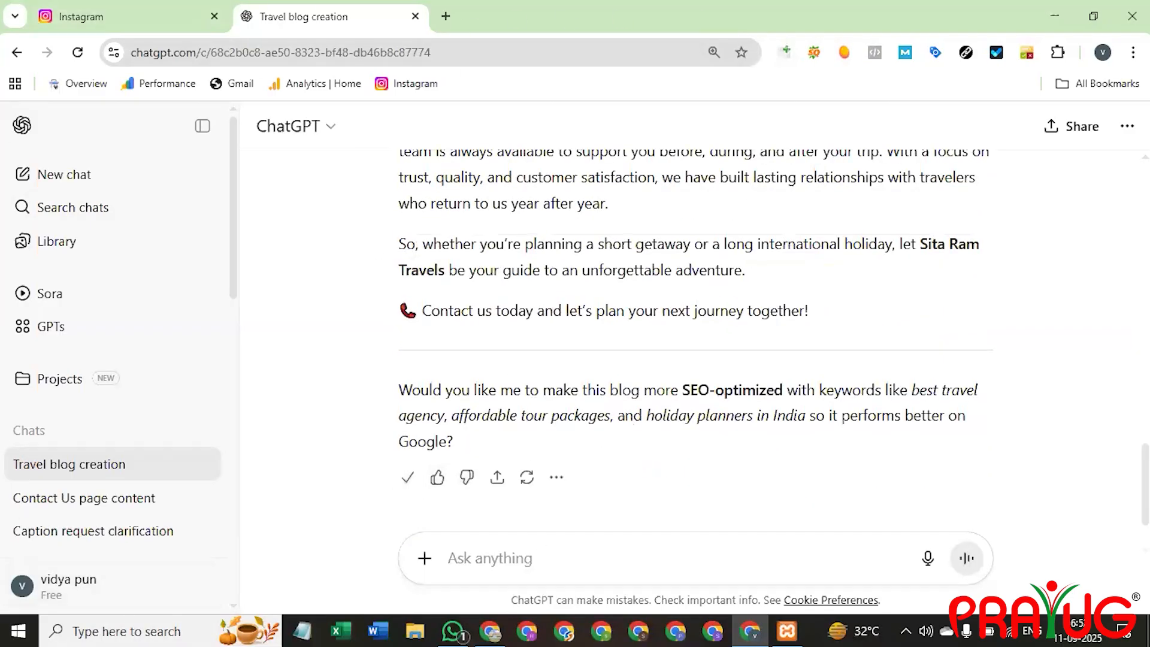
left_click(1055, 16)
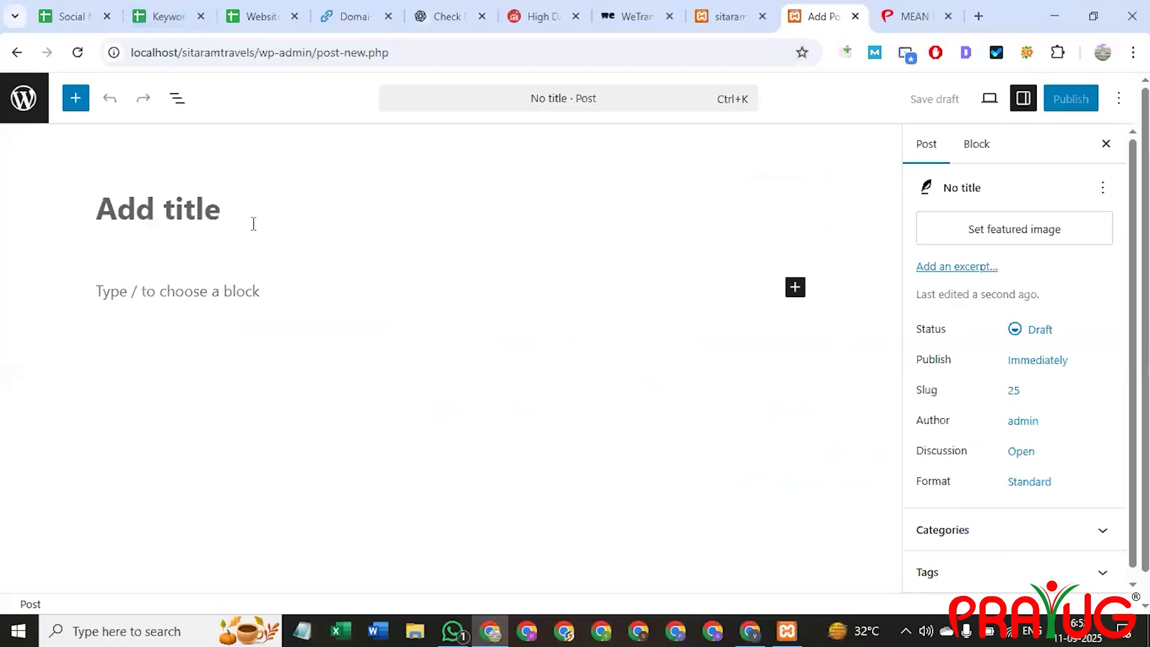
Paste the ChatGPT article into the post and delete the trailing follow-up question.
left_click(211, 292)
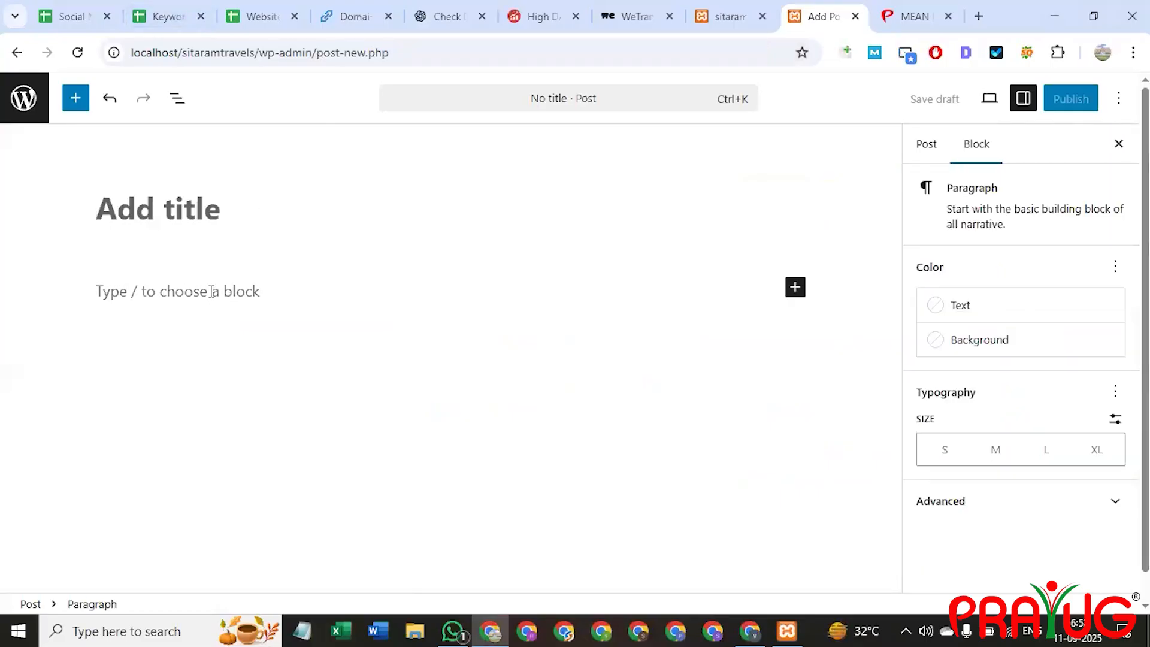
key("ctrl+v")
left_click_drag(692, 386, 83, 301)
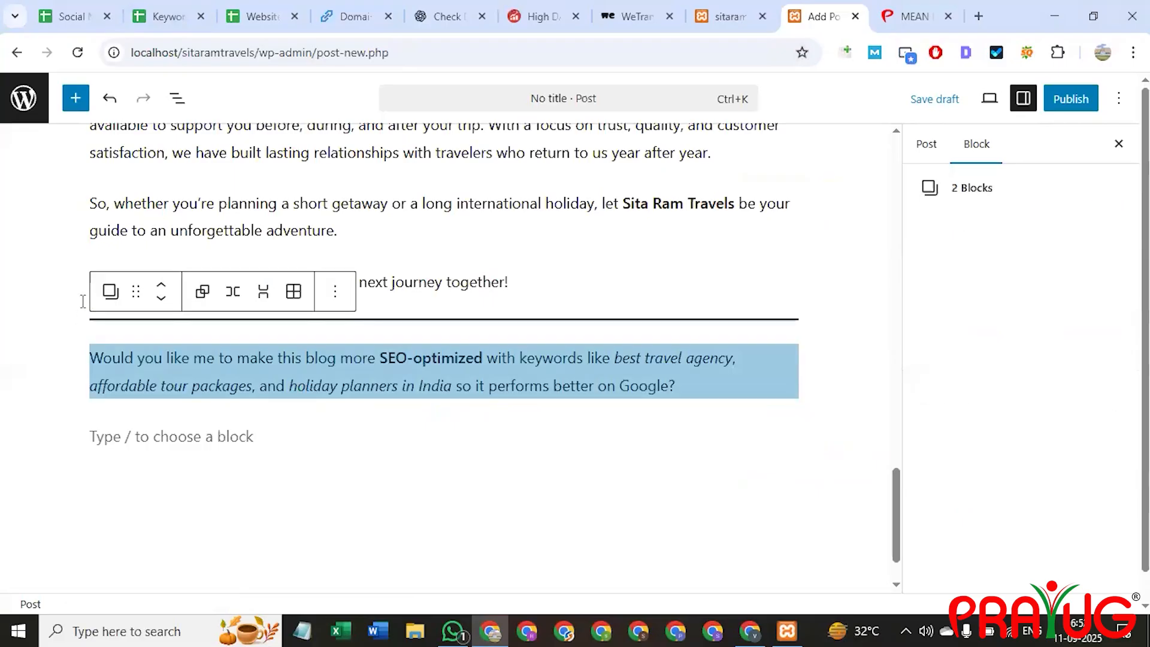
key("Delete")
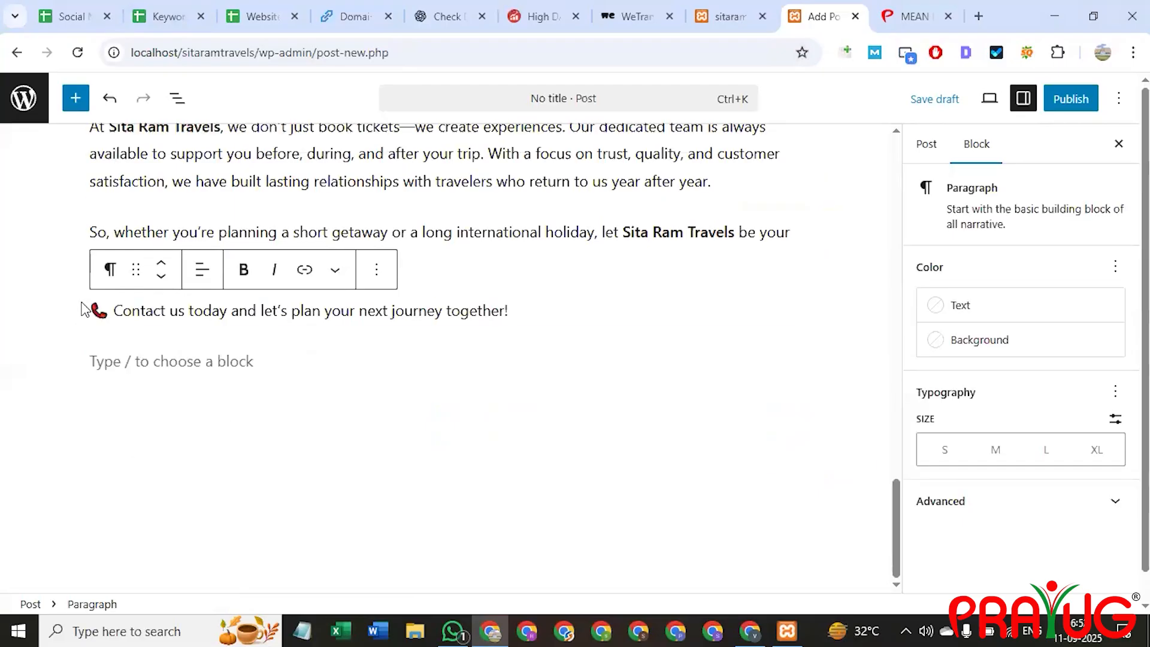
scroll(252, 389, "up", 15)
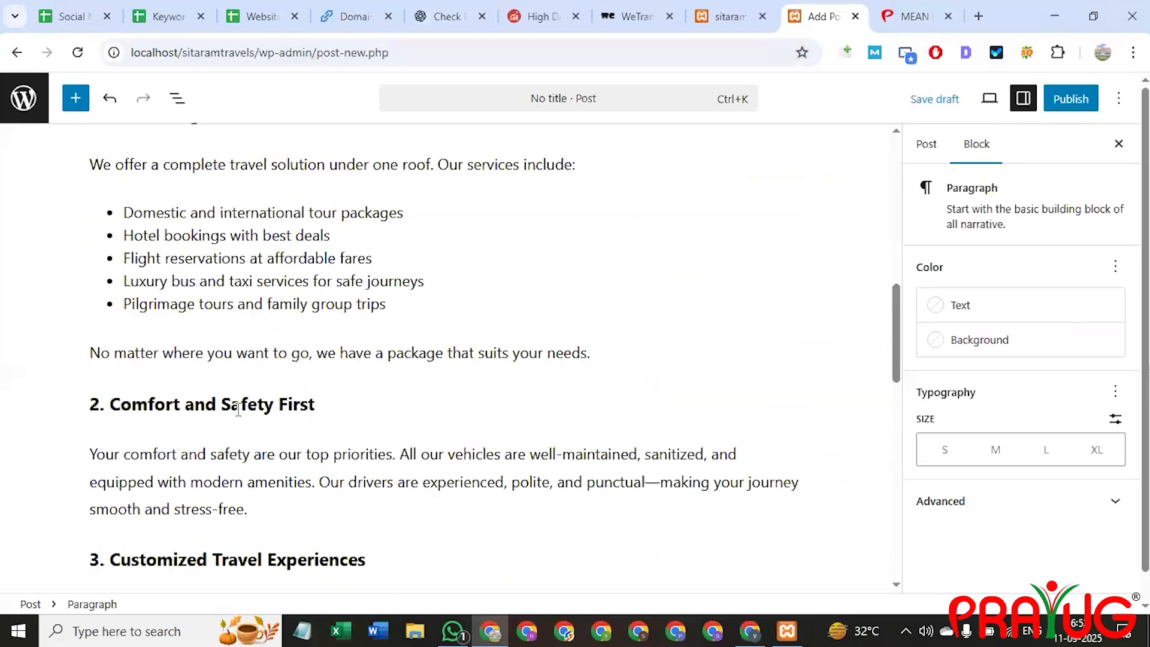
scroll(265, 376, "up", 5)
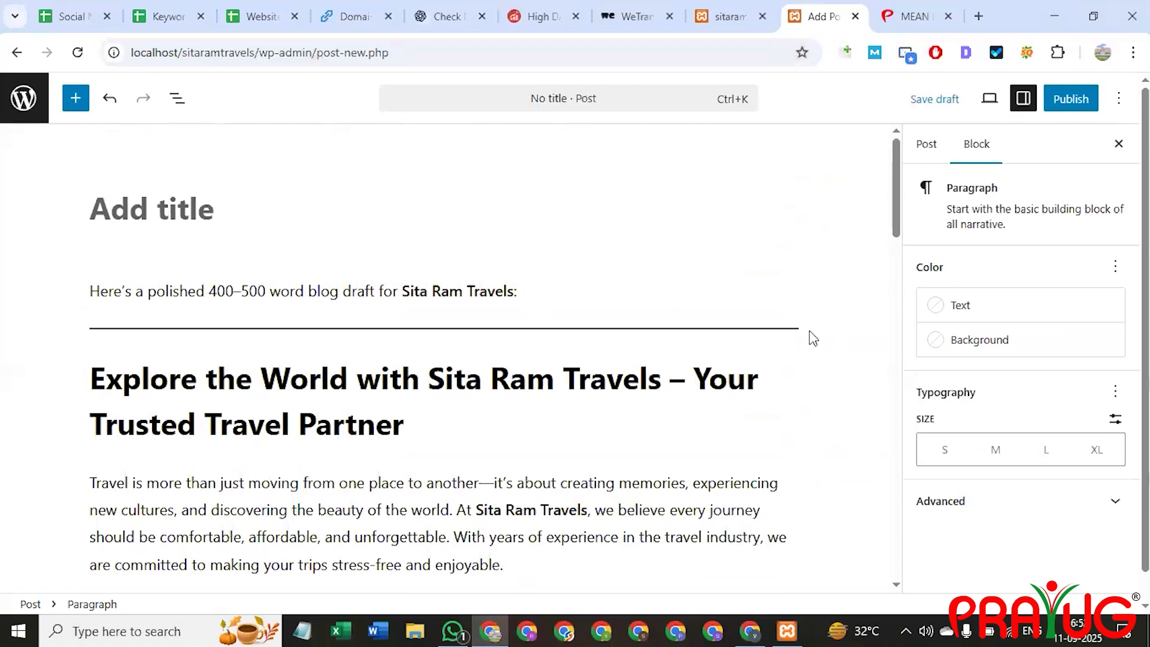
Remove the intro line and separator, and cut the main heading text.
left_click_drag(797, 332, 436, 293)
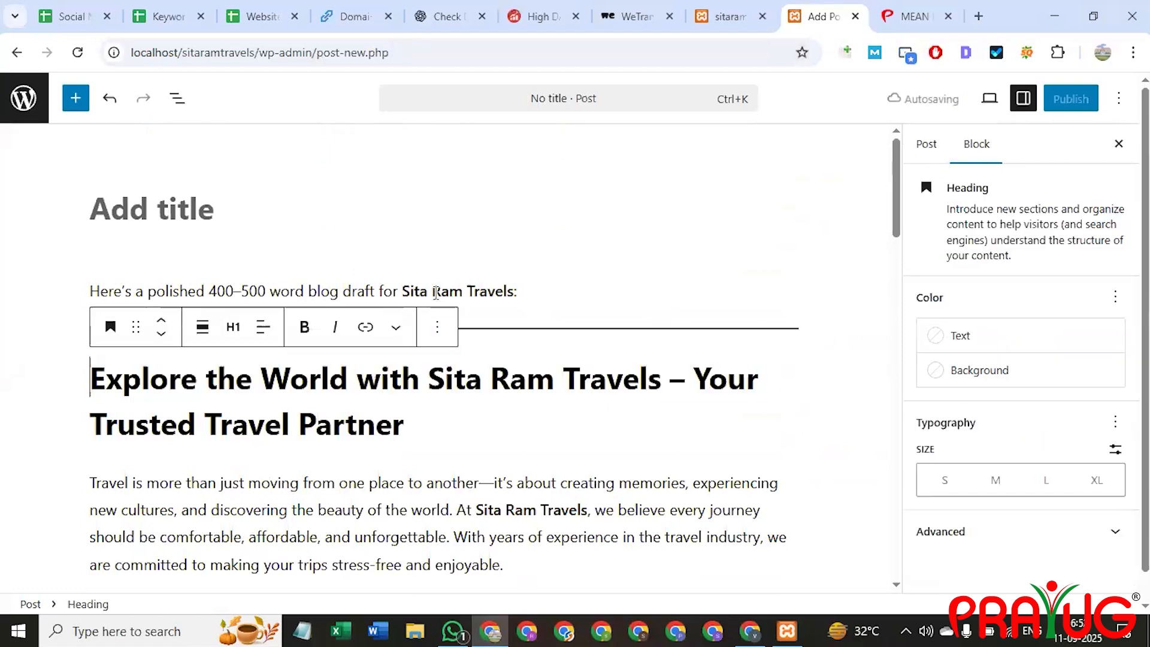
triple_click(436, 293)
key("BackSpace")
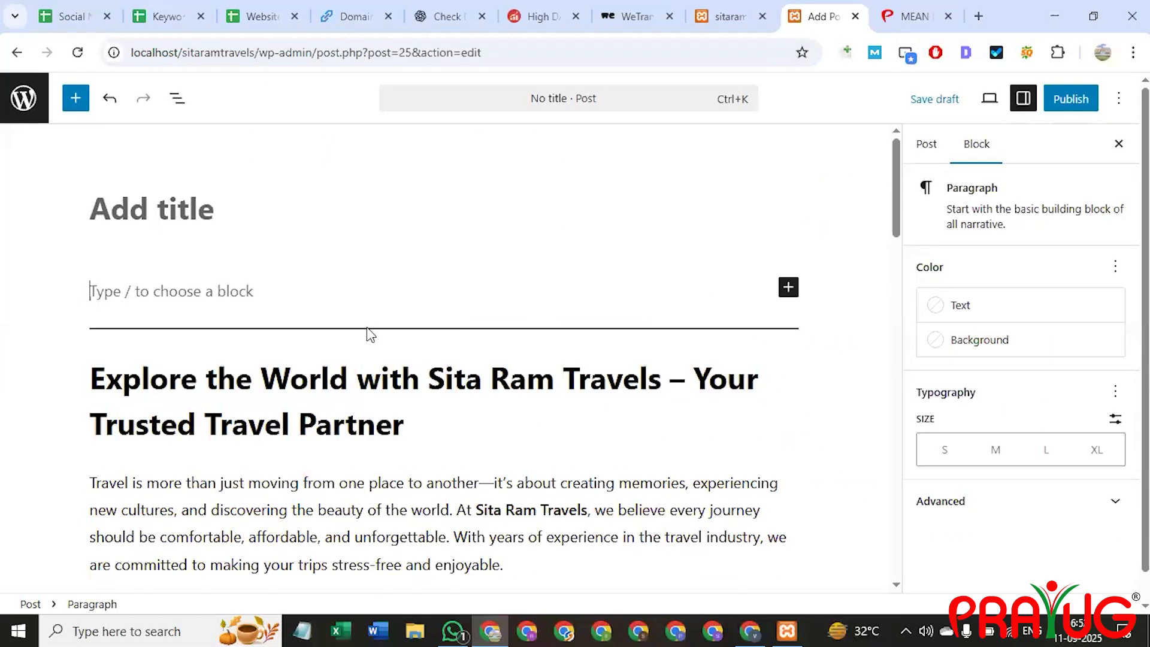
left_click(367, 327)
key("BackSpace")
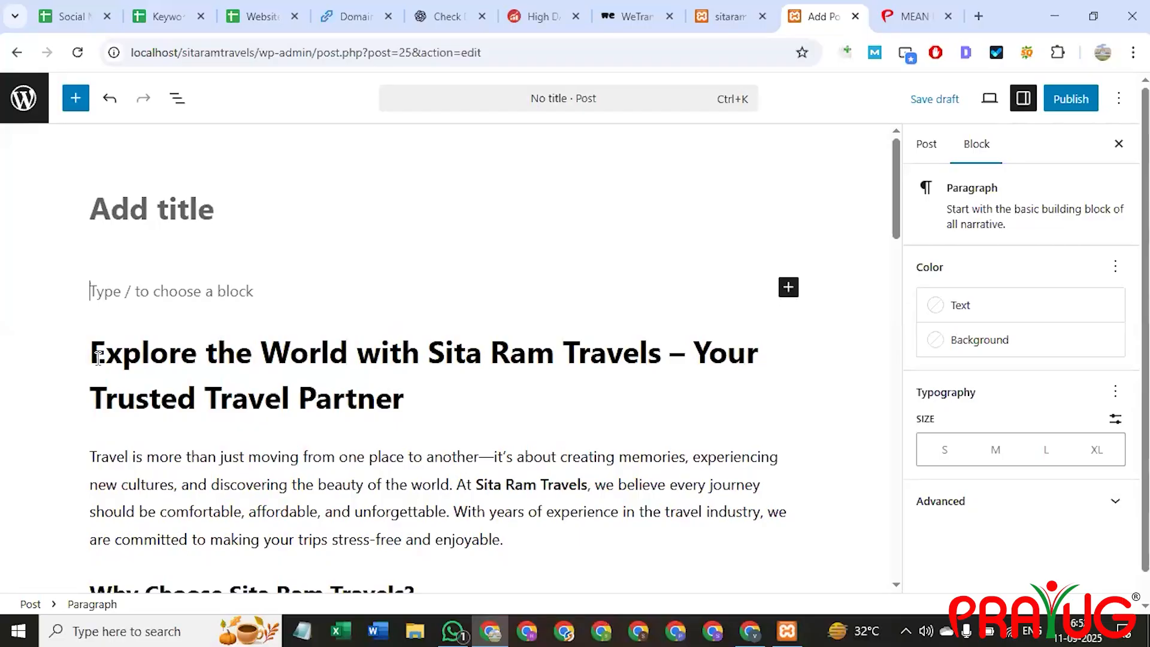
triple_click(434, 408)
key("BackSpace")
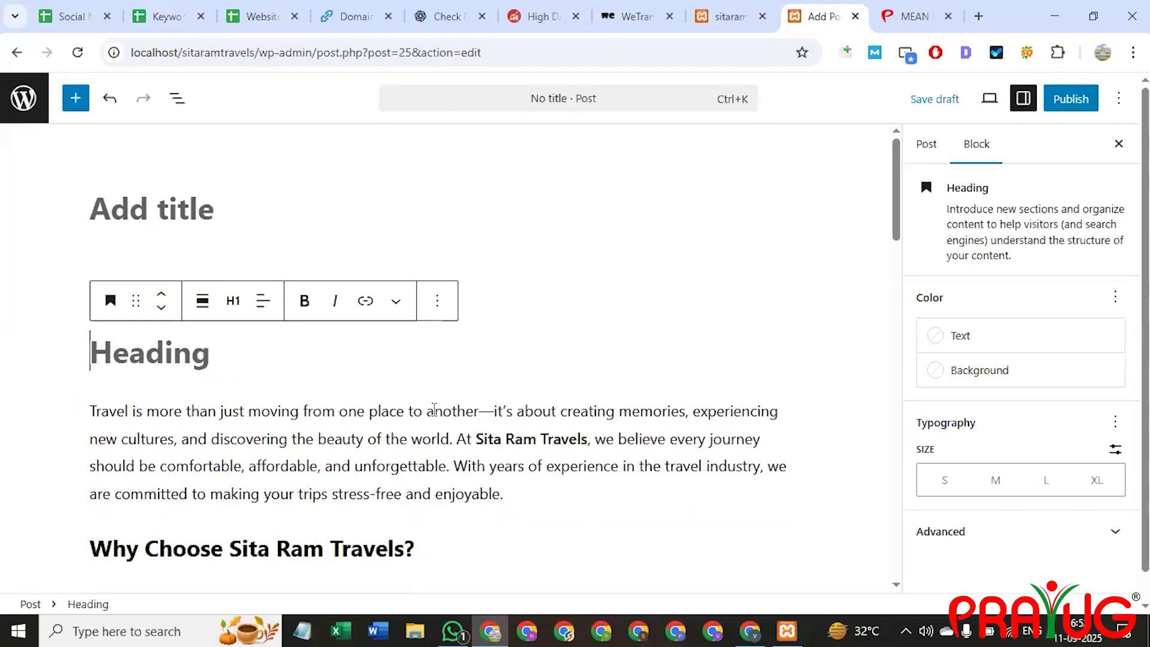
key("BackSpace")
key("BackSpace")
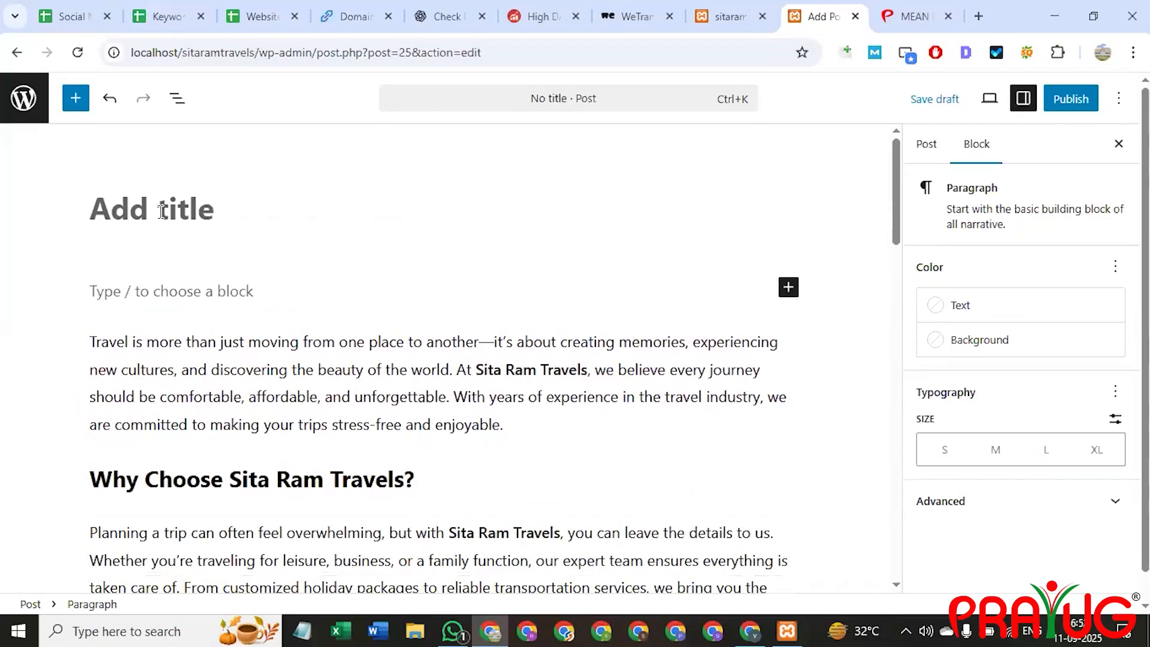
Remove the empty paragraph and paste 'Explore the World with Sita Ram Travels – Your Trusted Travel Partner' as the title.
left_click(94, 343)
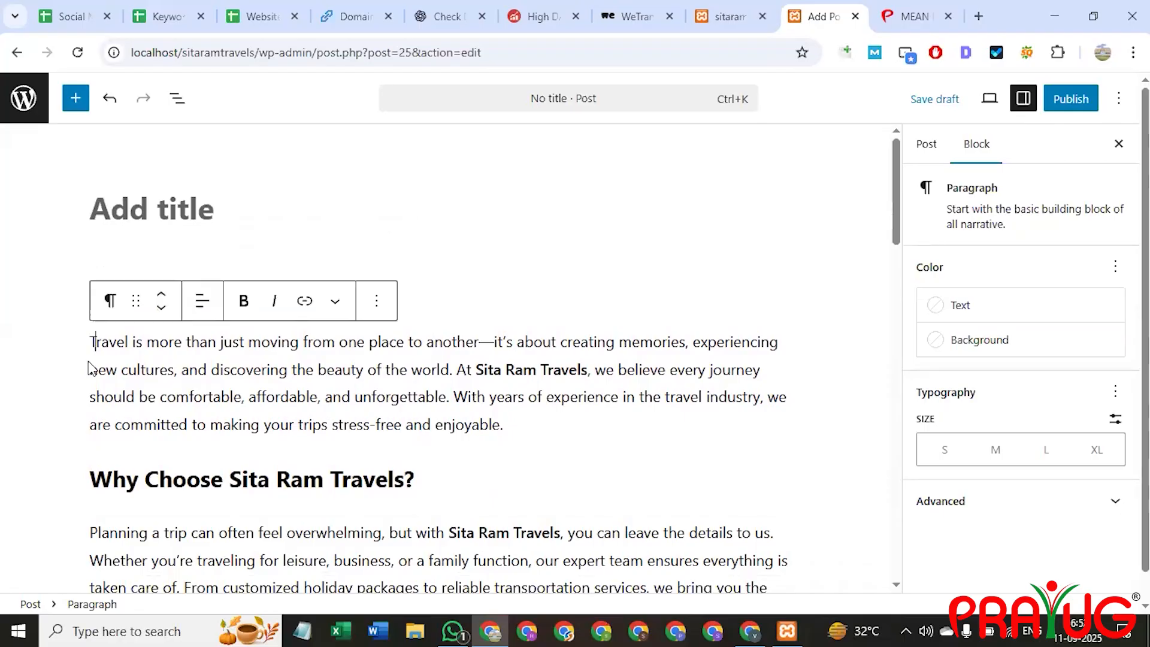
key("BackSpace")
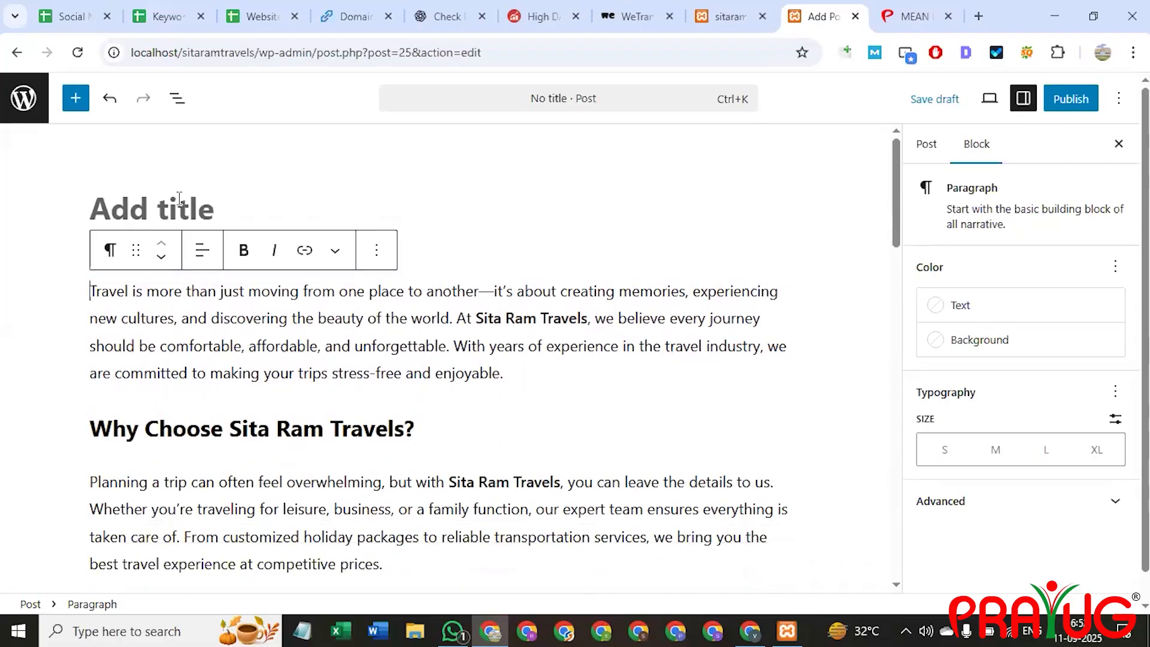
left_click(179, 204)
key("ctrl+v")
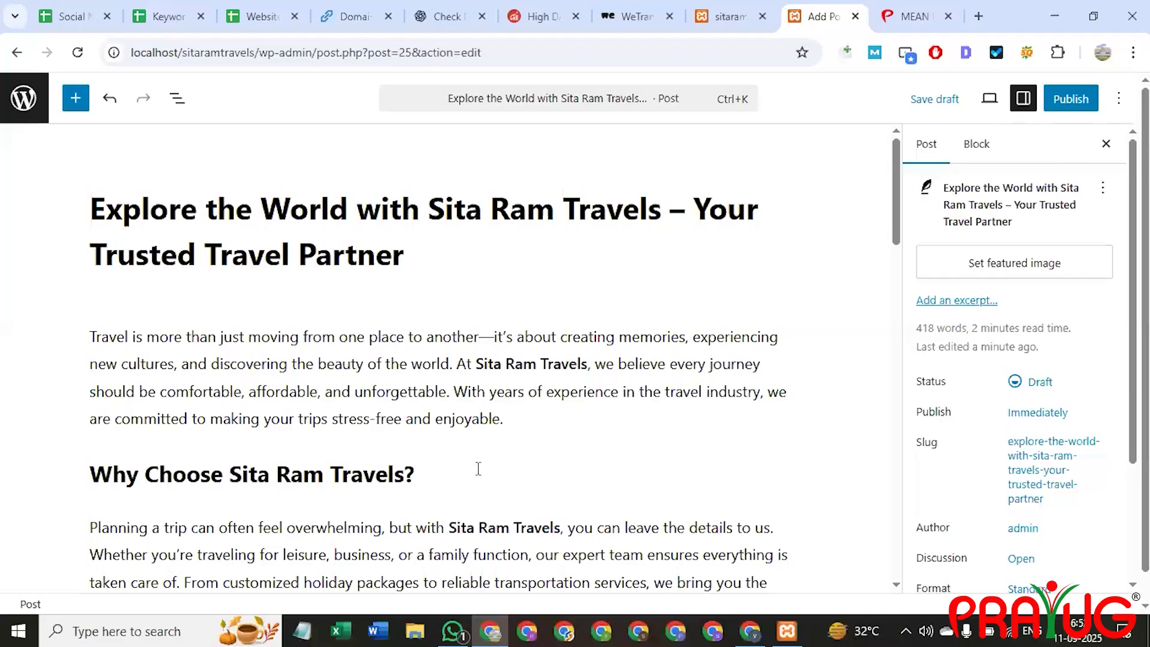
Insert an Image block right after the opening paragraph.
left_click(510, 423)
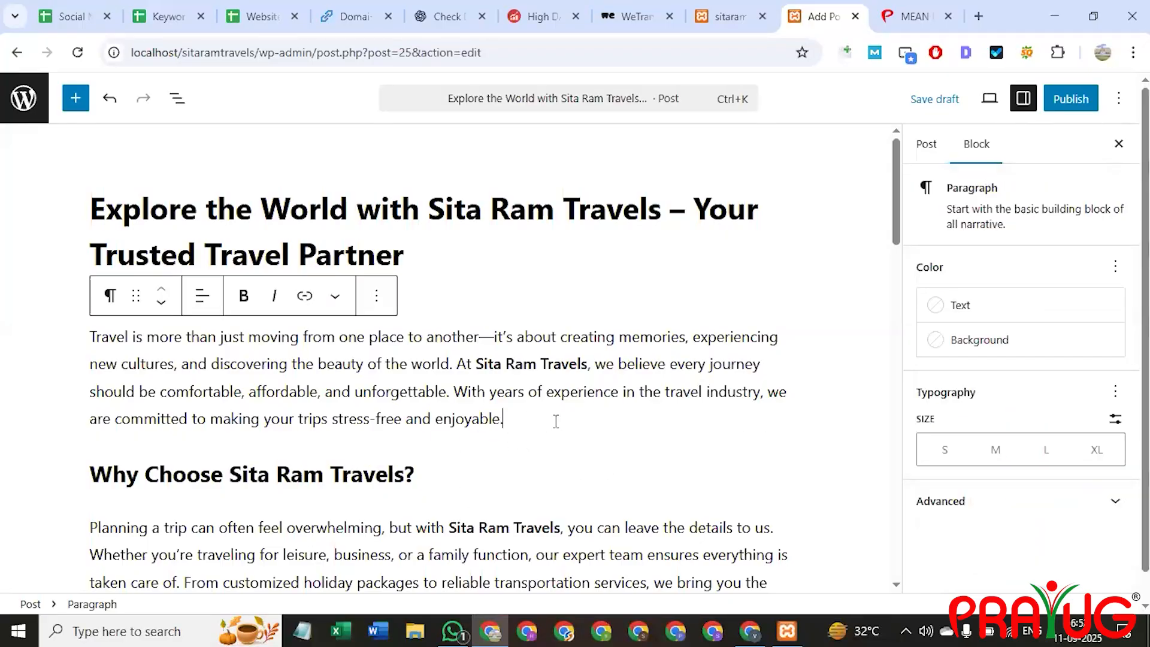
key("Down")
left_click(513, 422)
key("Return")
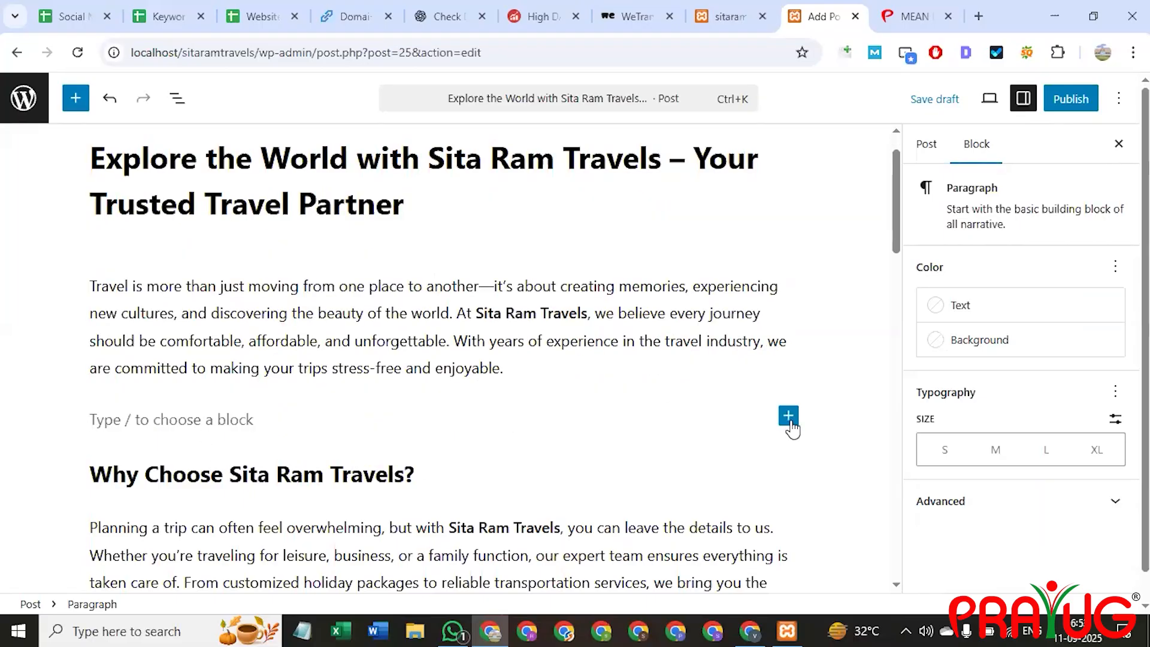
left_click(789, 421)
scroll(916, 473, "down", 2)
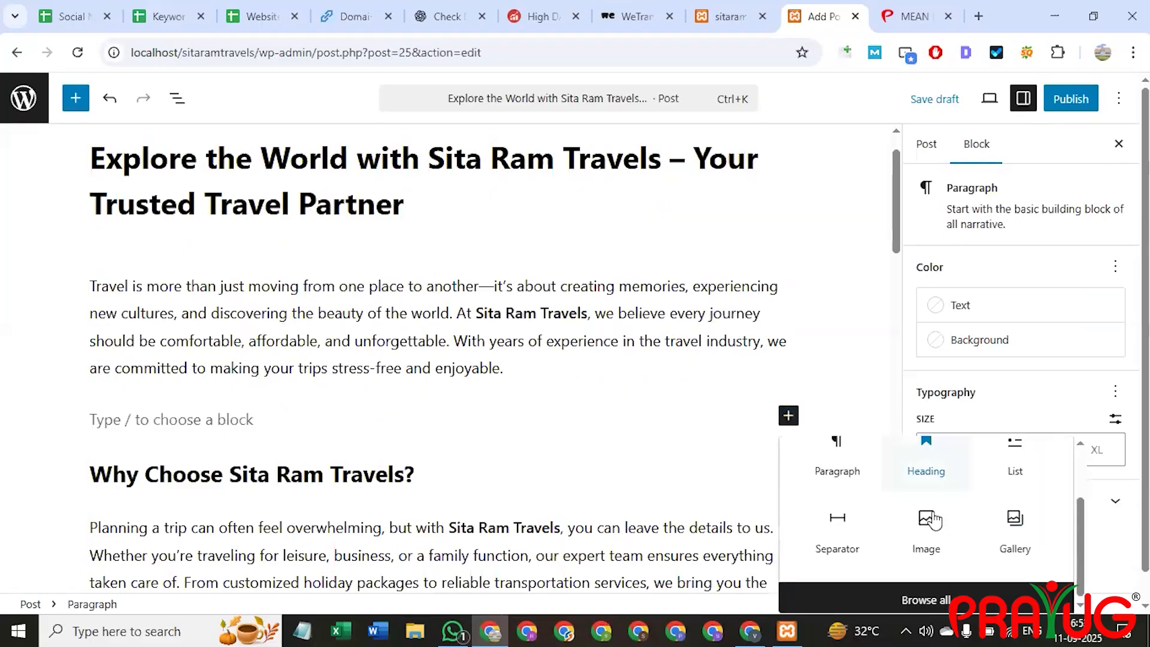
left_click(926, 526)
Upload view-3d-car (1).jpg from Downloads, which fails with a request for JPEG or PNG.
left_click(134, 509)
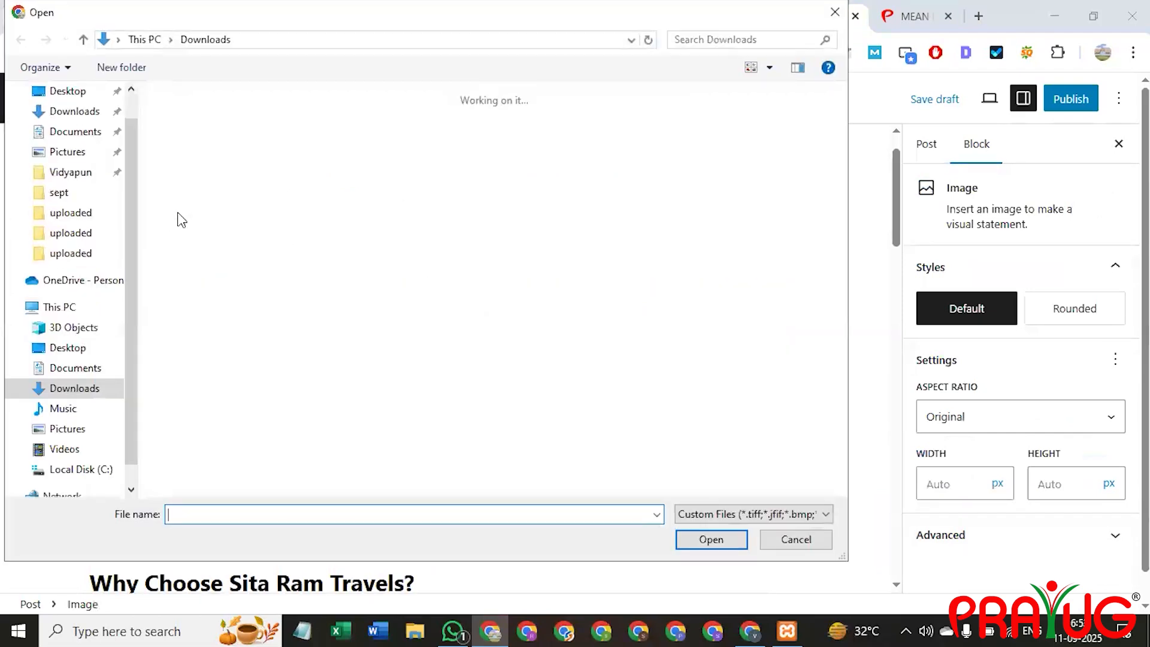
scroll(449, 356, "down", 5)
scroll(450, 356, "down", 6)
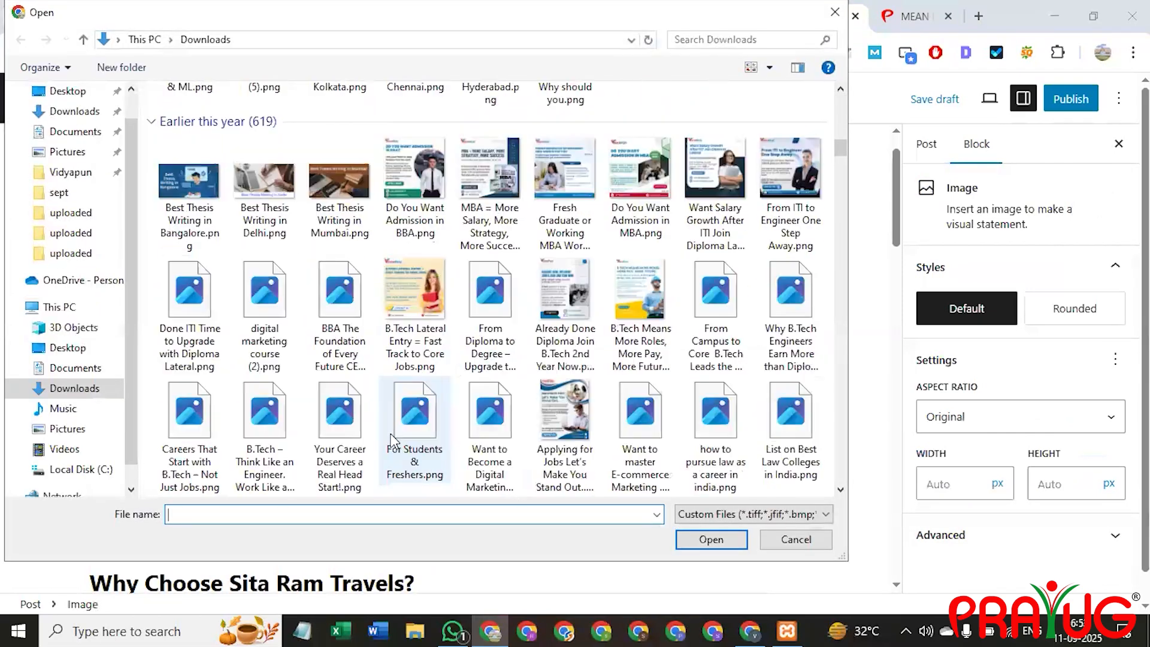
scroll(400, 361, "down", 2)
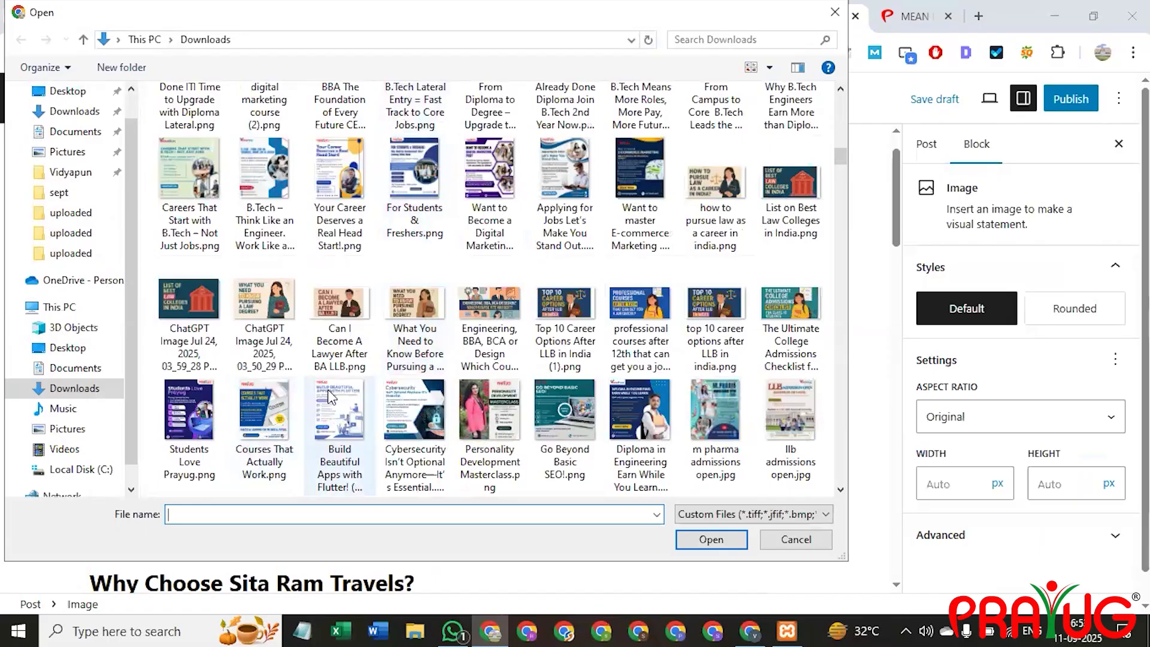
scroll(328, 389, "up", 15)
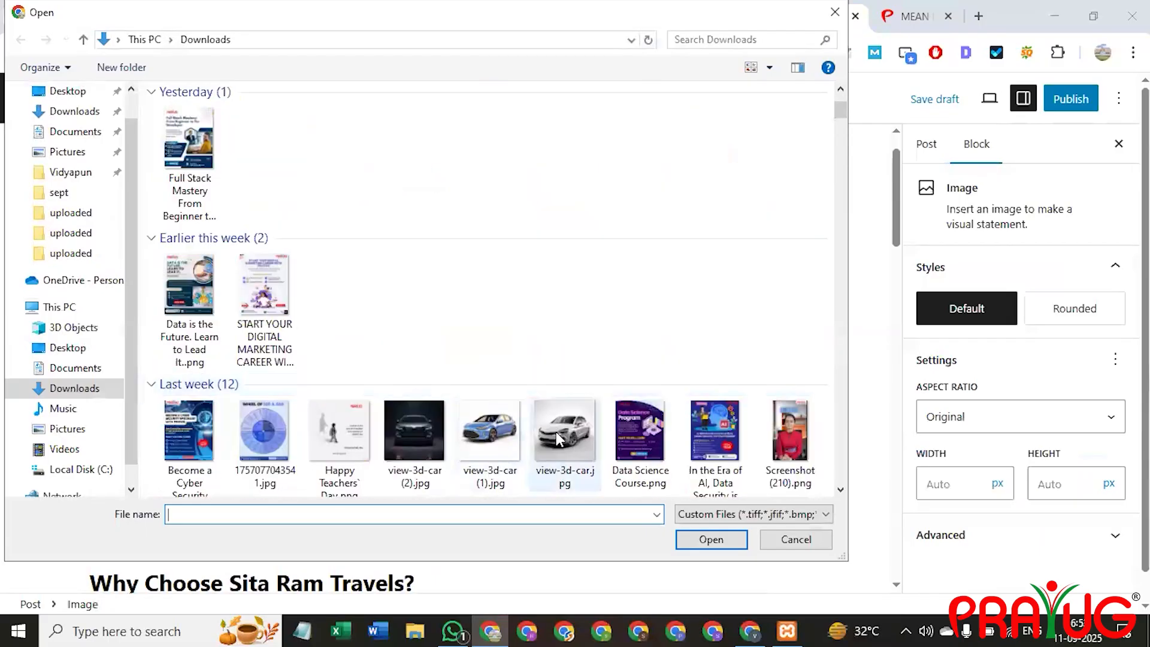
left_click(477, 462)
double_click(476, 463)
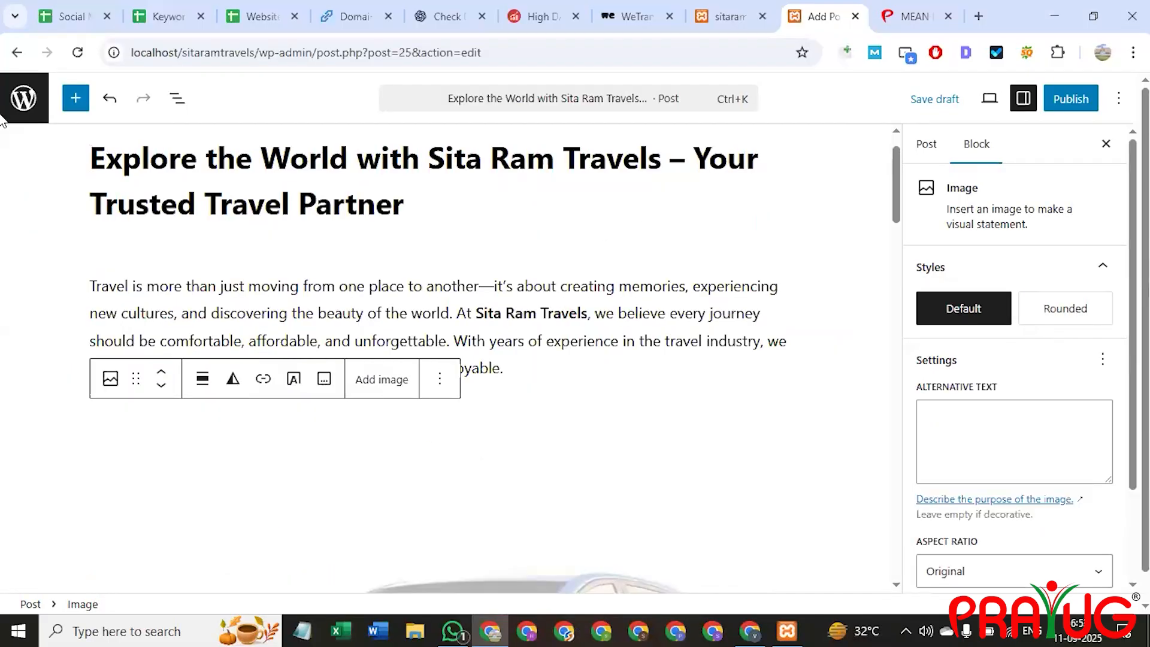
scroll(527, 419, "down", 7)
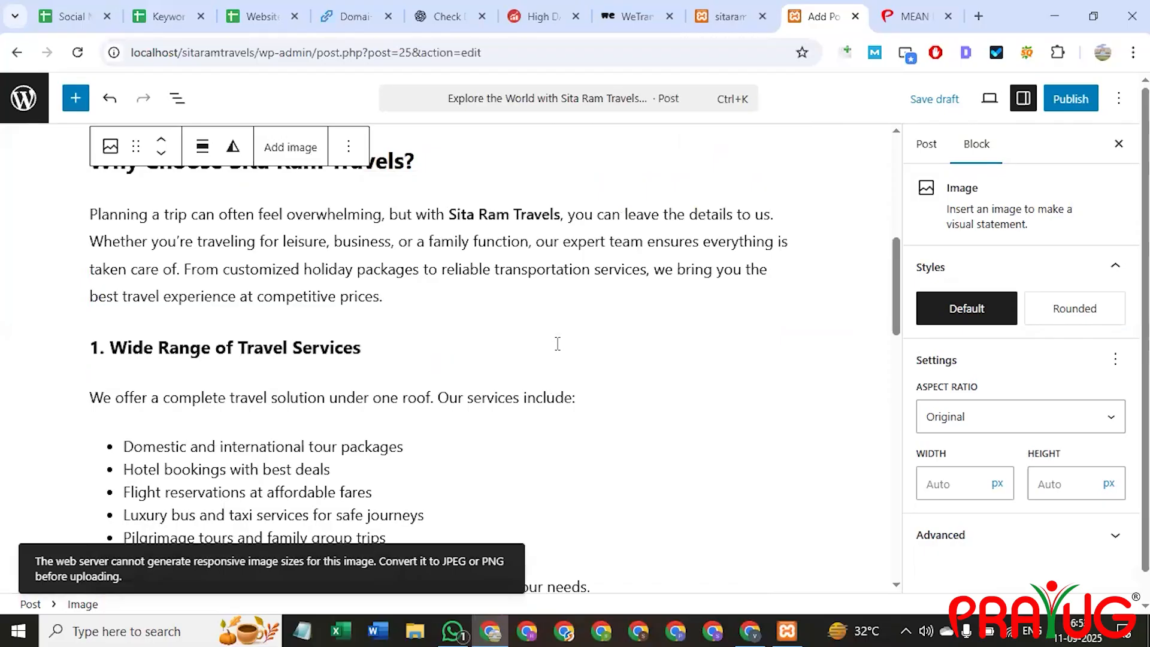
scroll(557, 343, "up", 7)
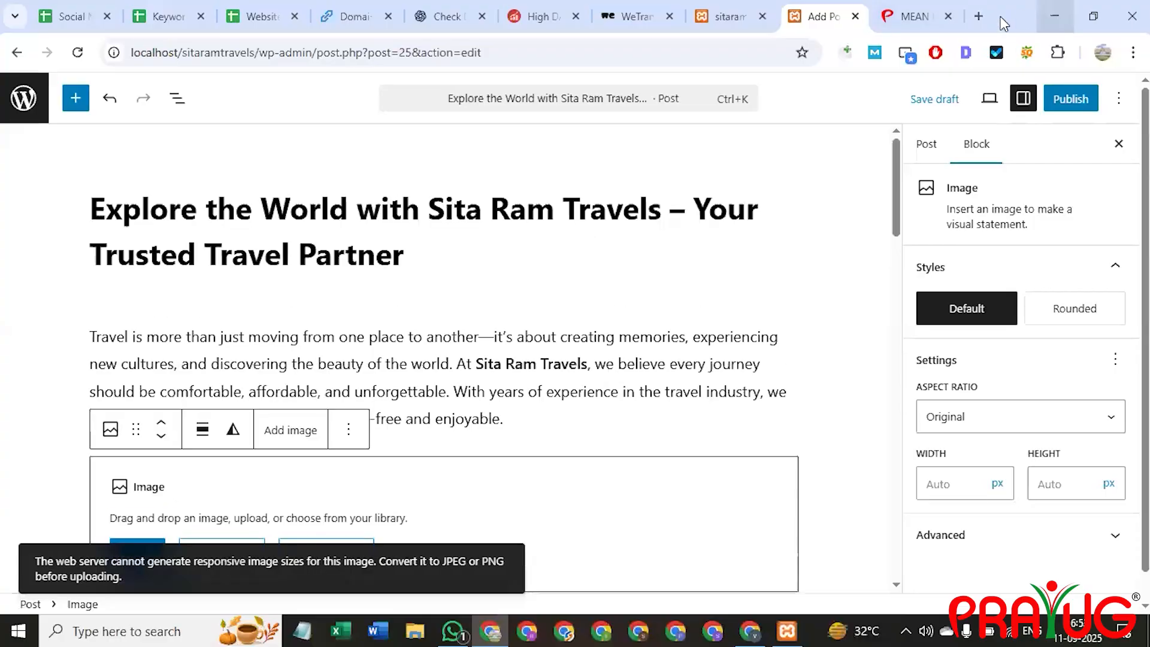
Search 'image convert to jpg' in a new tab and open CloudConvert's JPG converter.
key("ctrl+t")
left_click(739, 45)
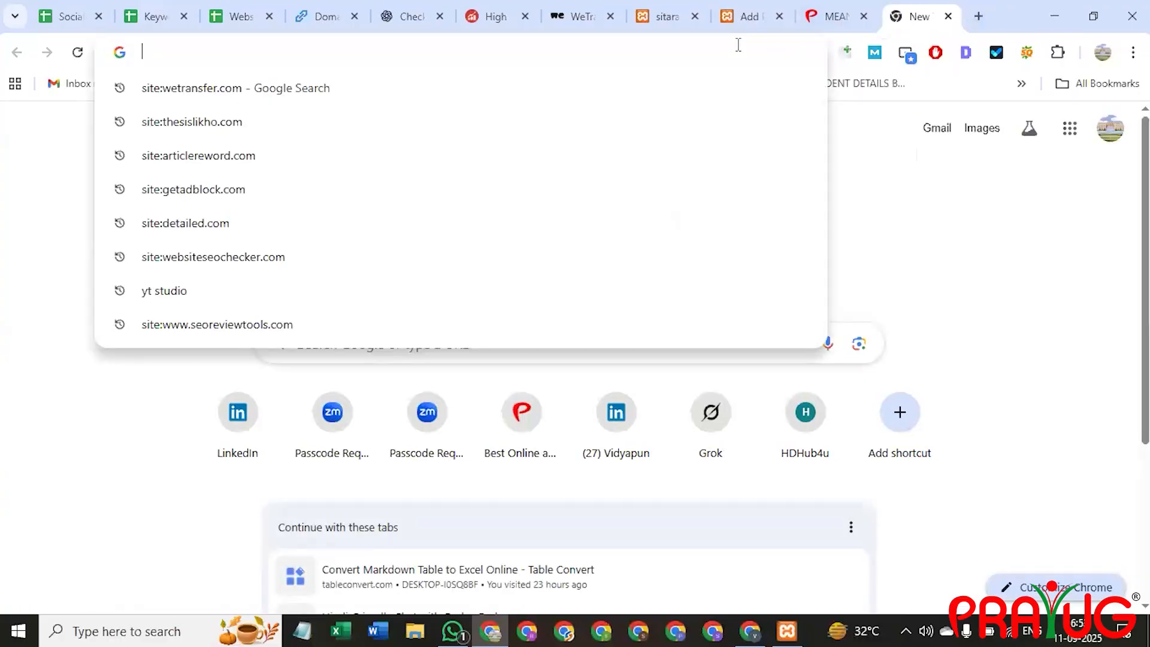
type("imageresizer.com/image-compressor/editor")
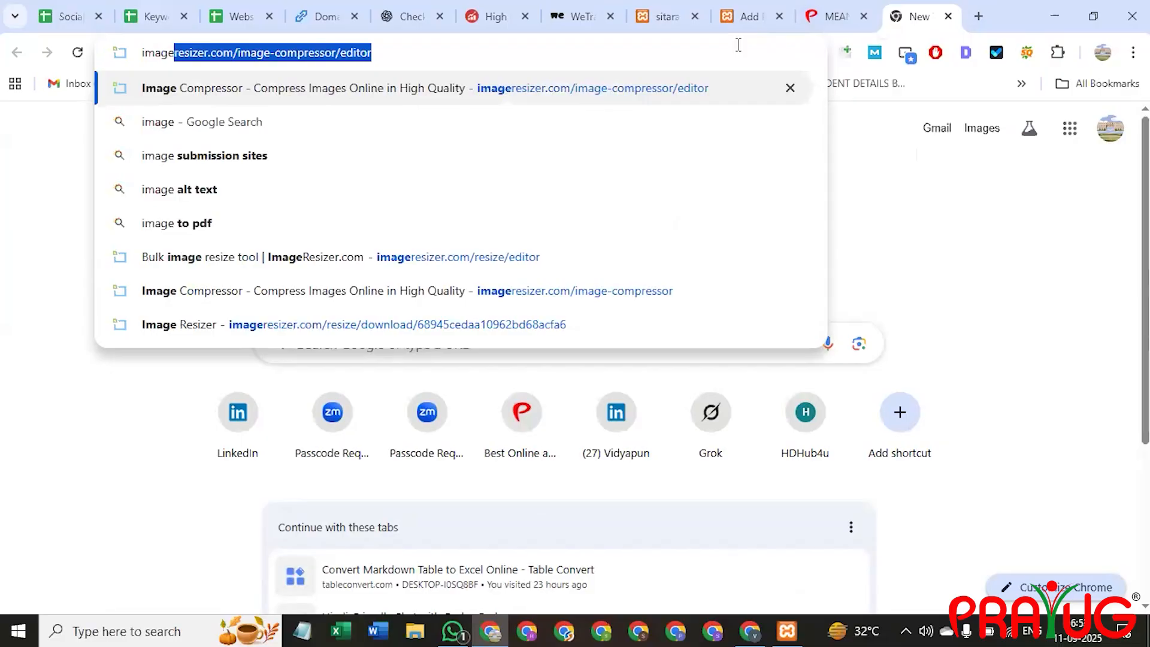
key("Return")
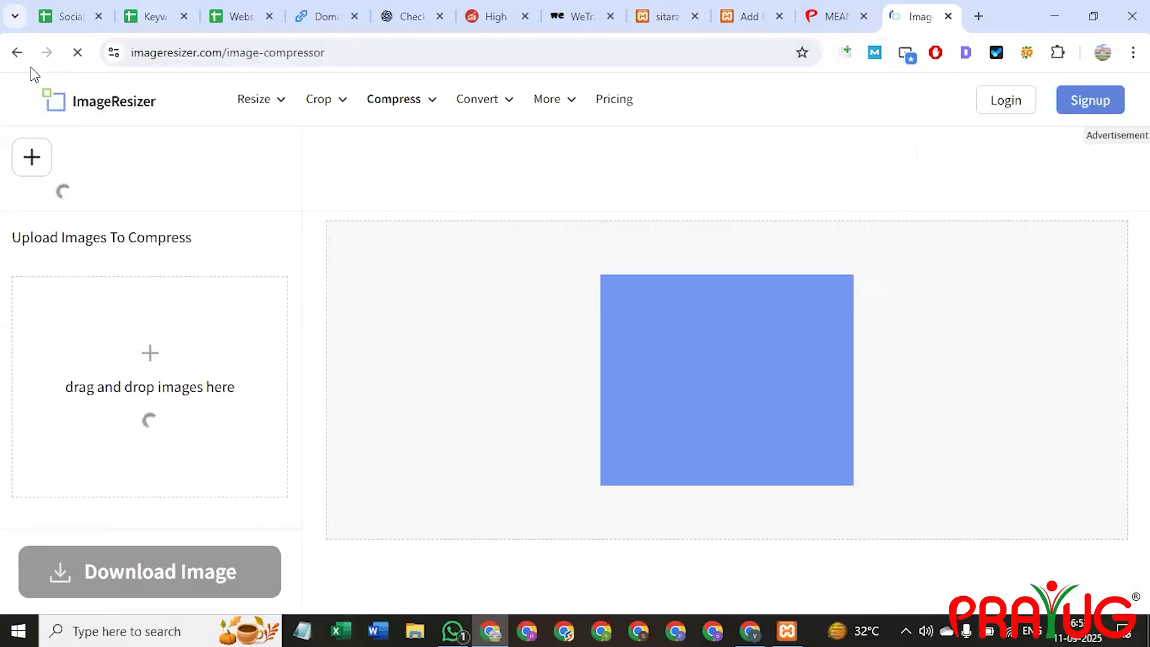
left_click(17, 52)
left_click(190, 52)
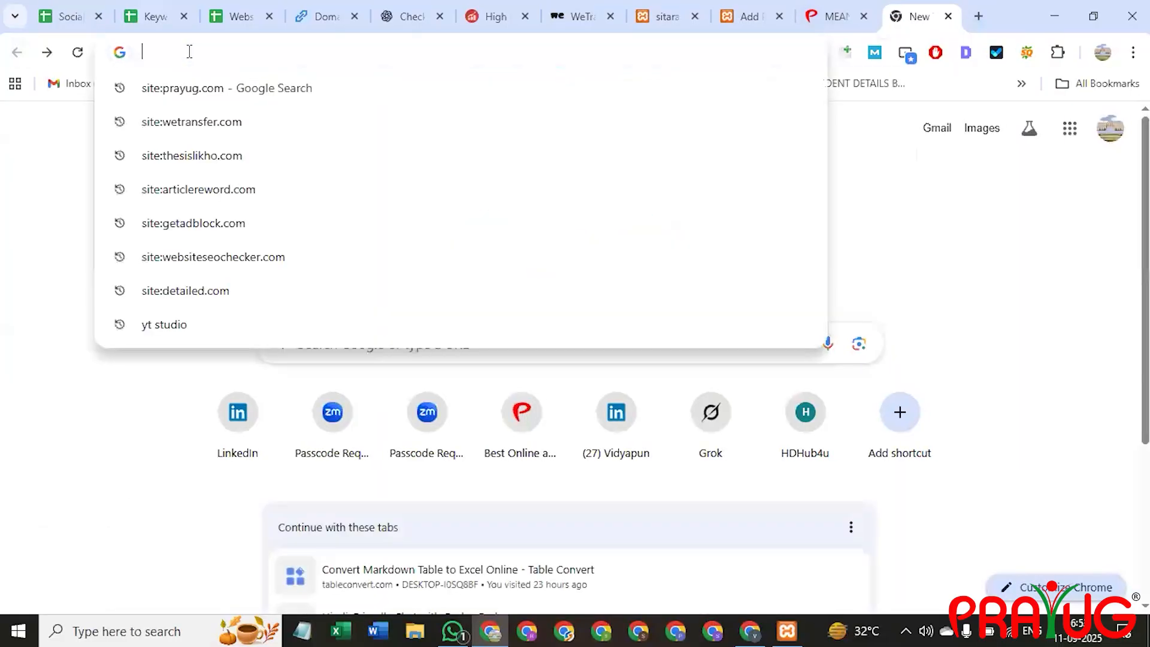
type("image covert")
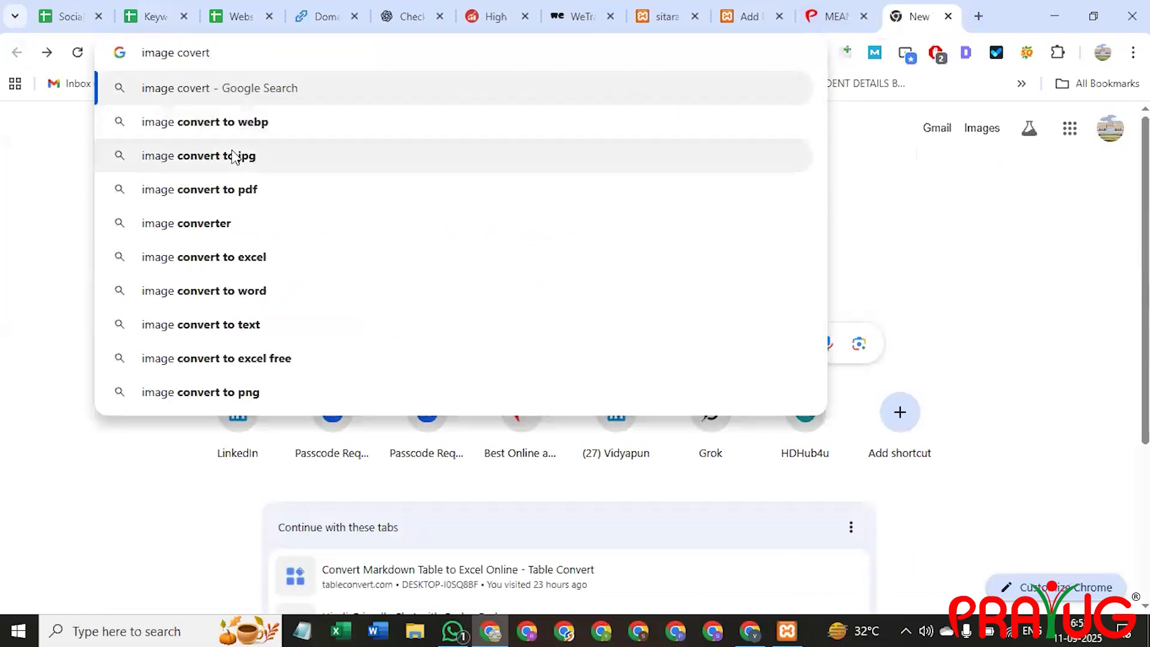
left_click(241, 156)
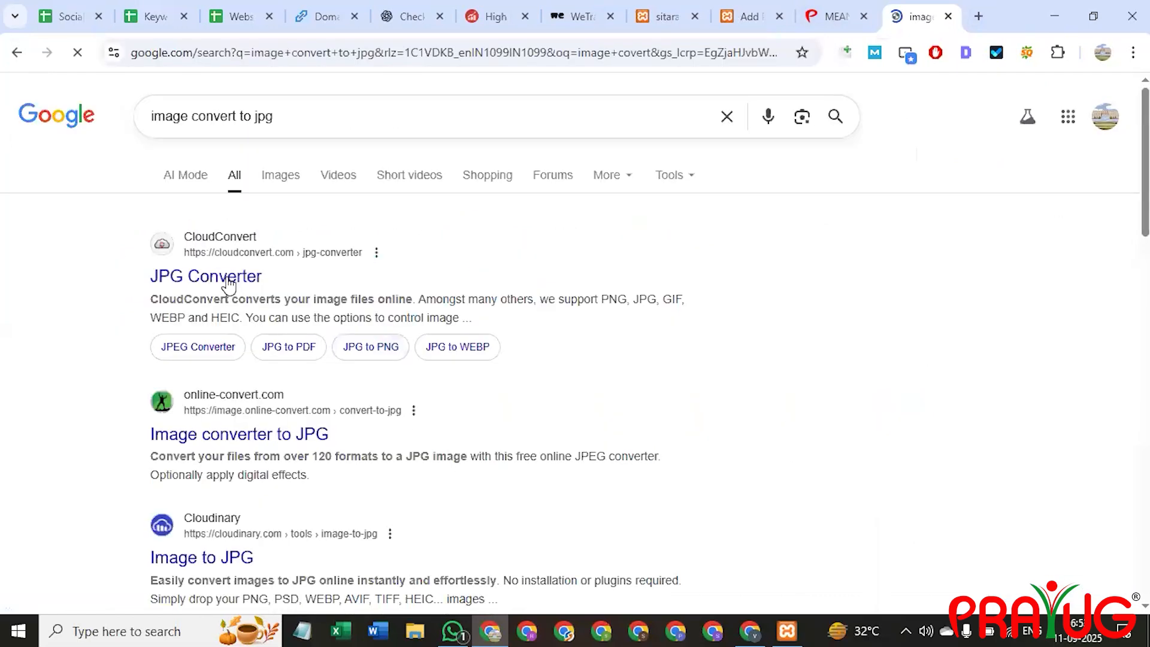
left_click(233, 277)
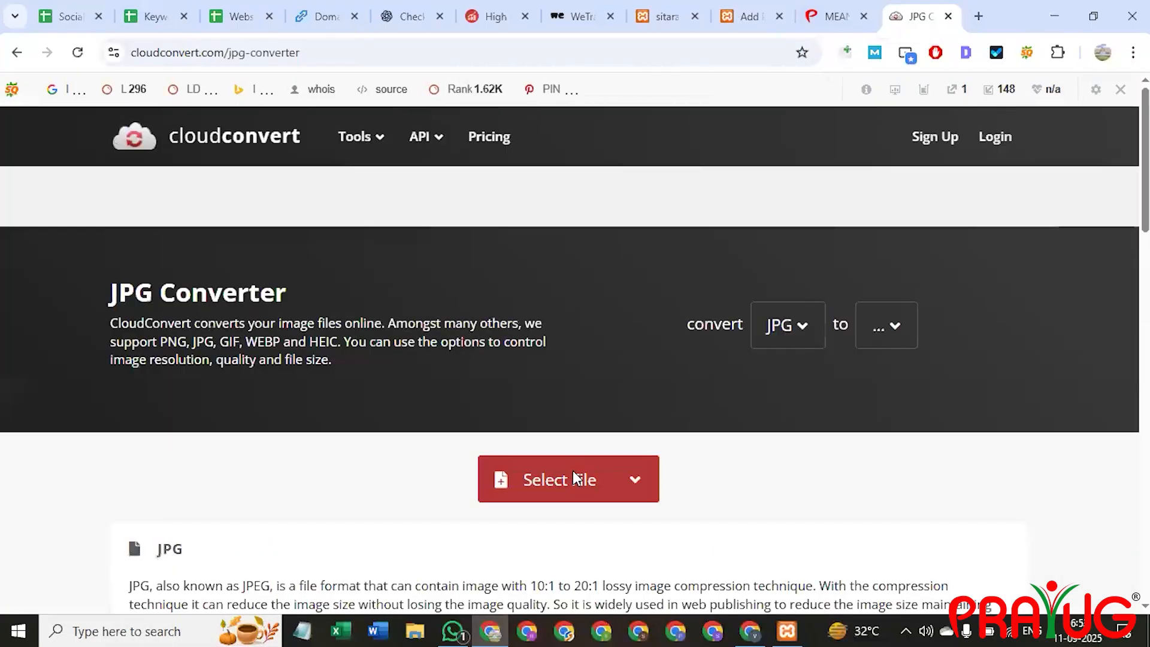
Convert view-3d-car (1).jpg to JPG on CloudConvert, then go back to the WordPress post.
left_click(574, 479)
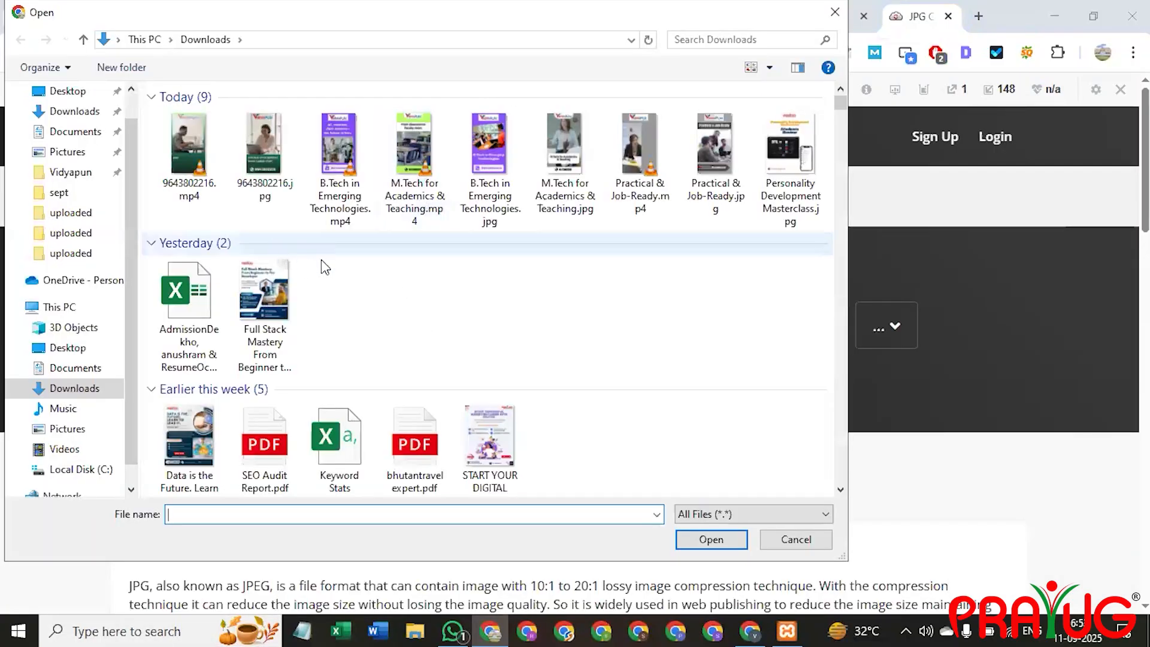
scroll(321, 260, "down", 5)
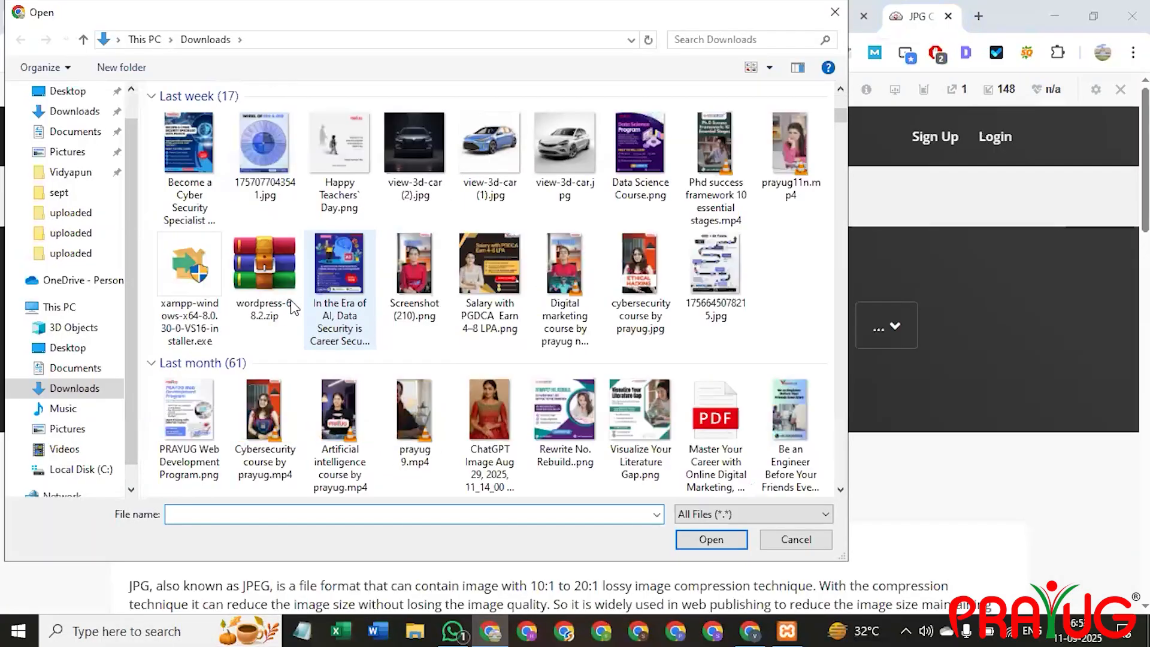
left_click(499, 164)
double_click(499, 164)
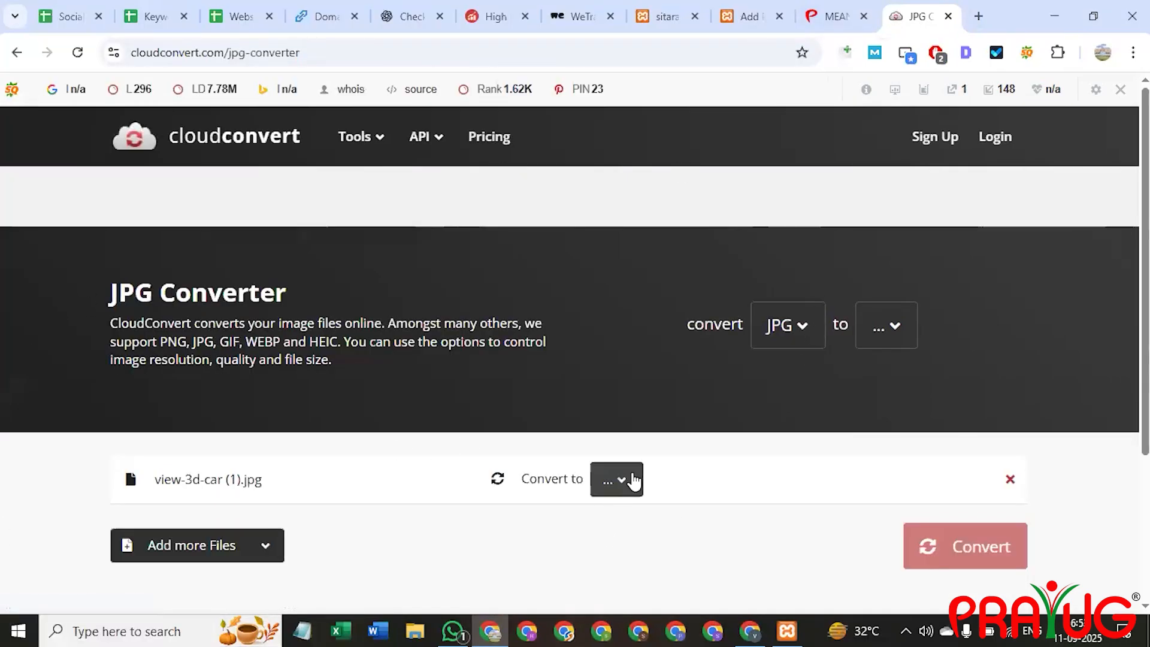
left_click(626, 479)
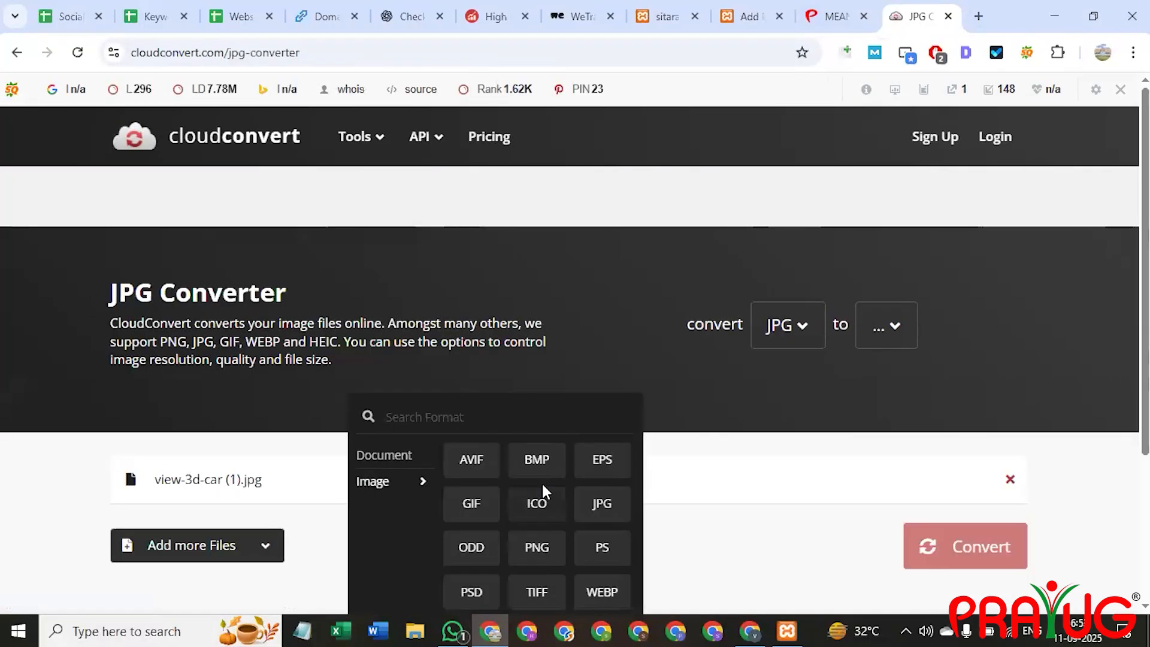
left_click(601, 506)
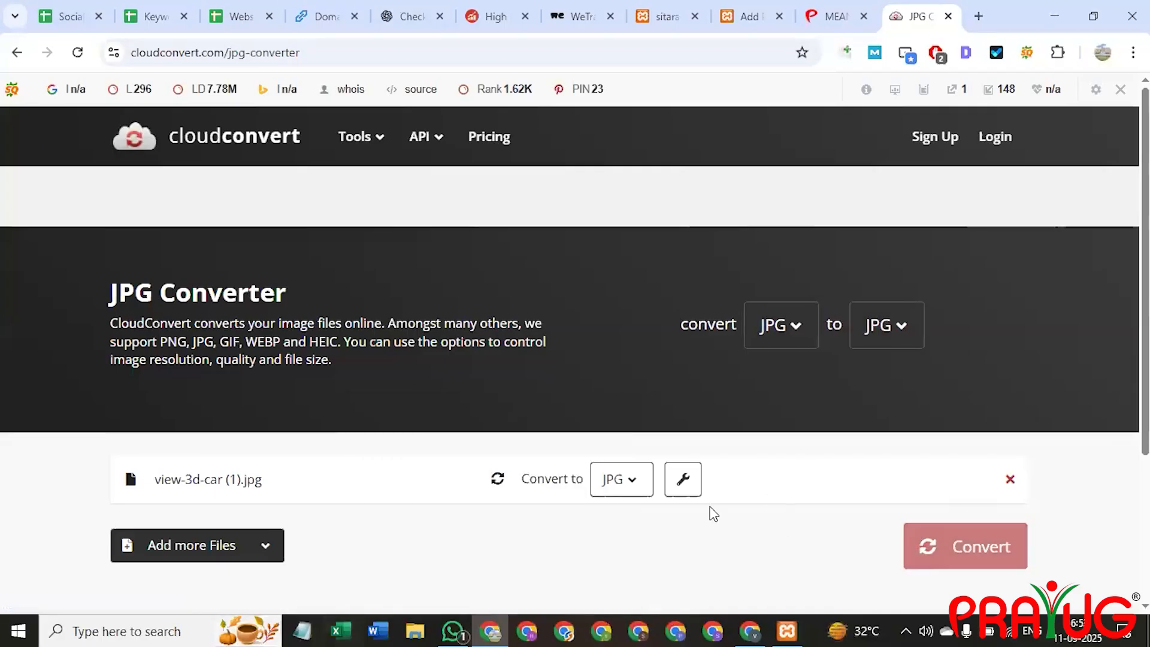
scroll(845, 472, "down", 3)
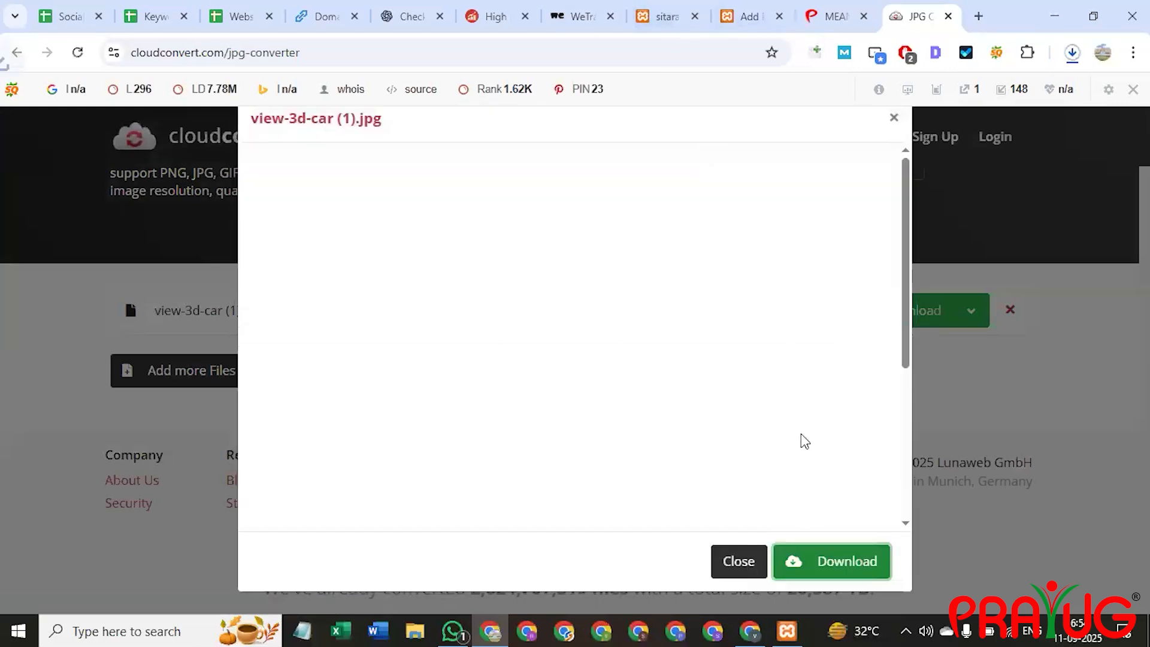
left_click(748, 16)
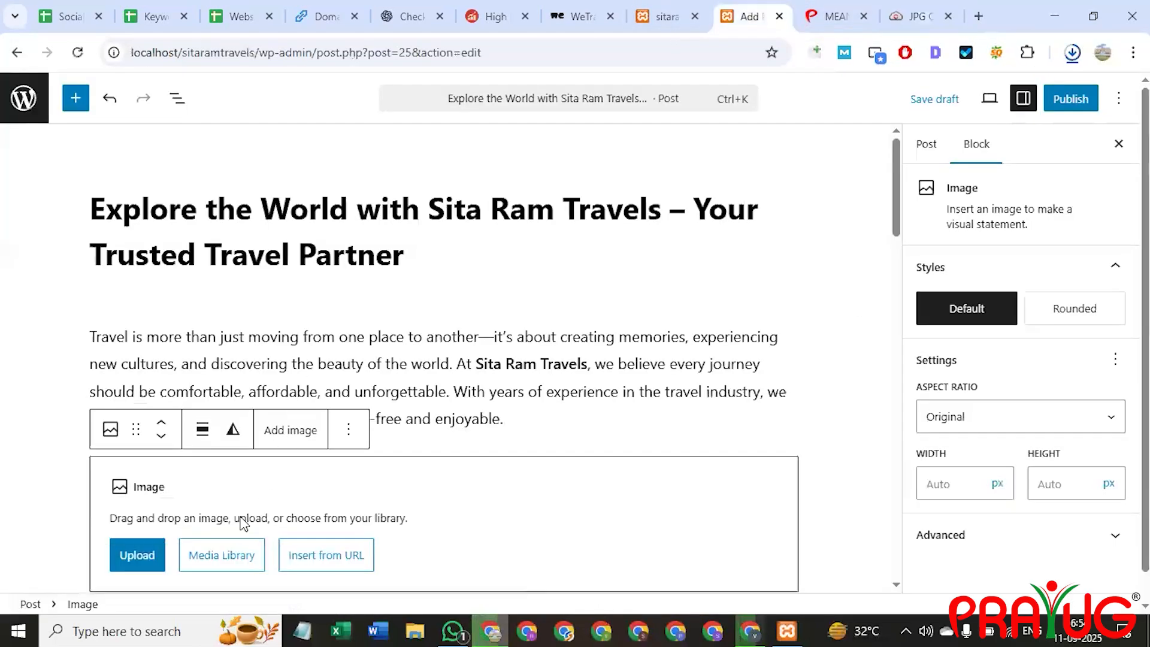
Try uploading the view-3d-car photo from Downloads into the empty image block.
left_click(153, 557)
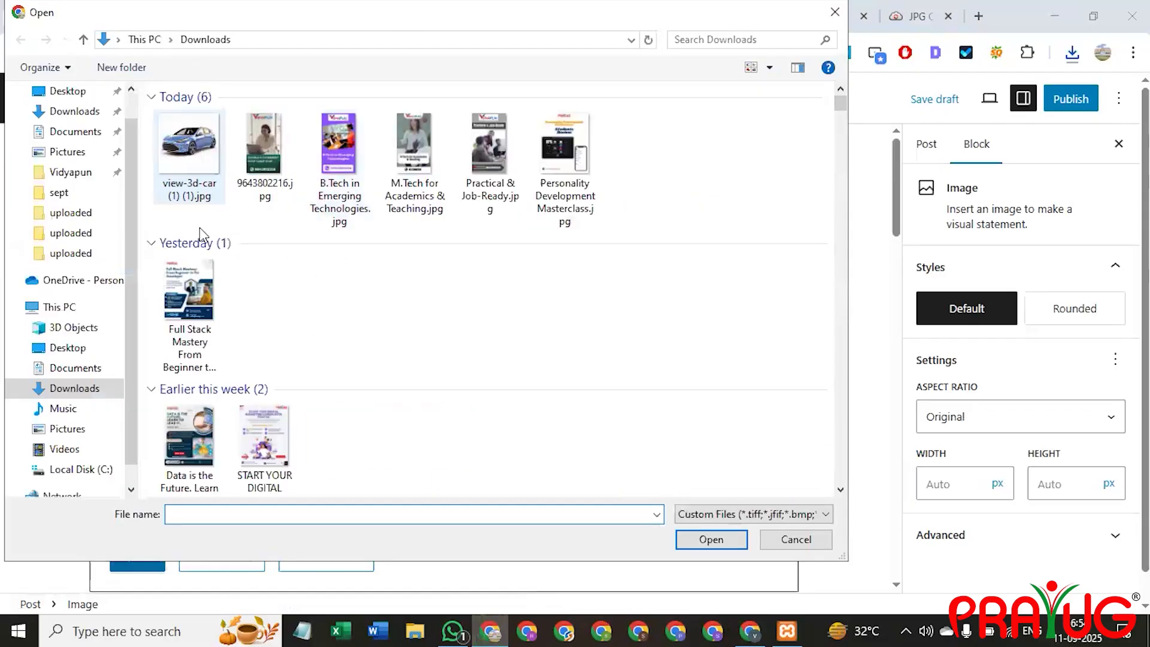
left_click(195, 157)
double_click(192, 159)
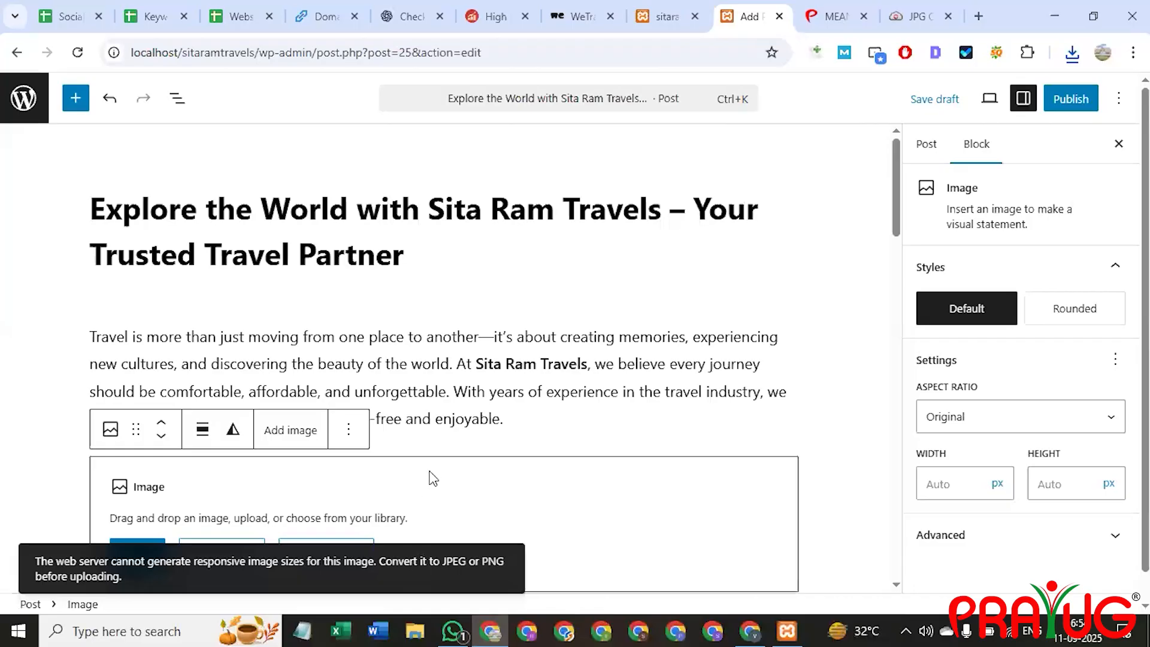
scroll(162, 375, "down", 3)
Rename the view-3d-car (1) (1).jpg photo to car.jpg in the file picker.
left_click(132, 385)
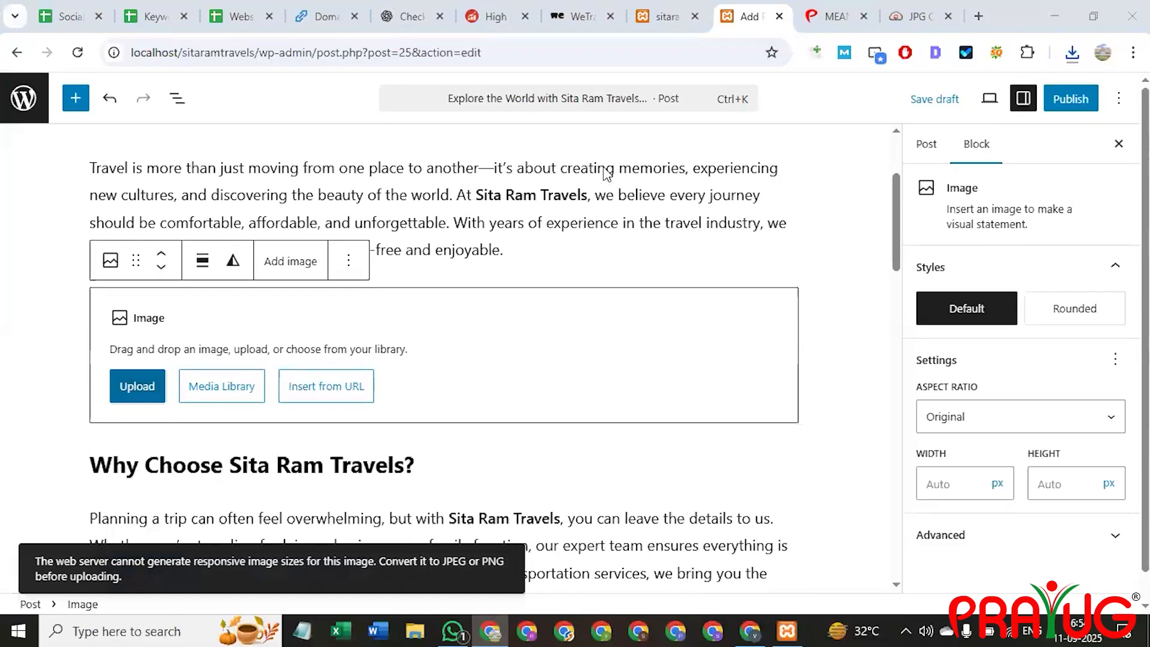
left_click(214, 160)
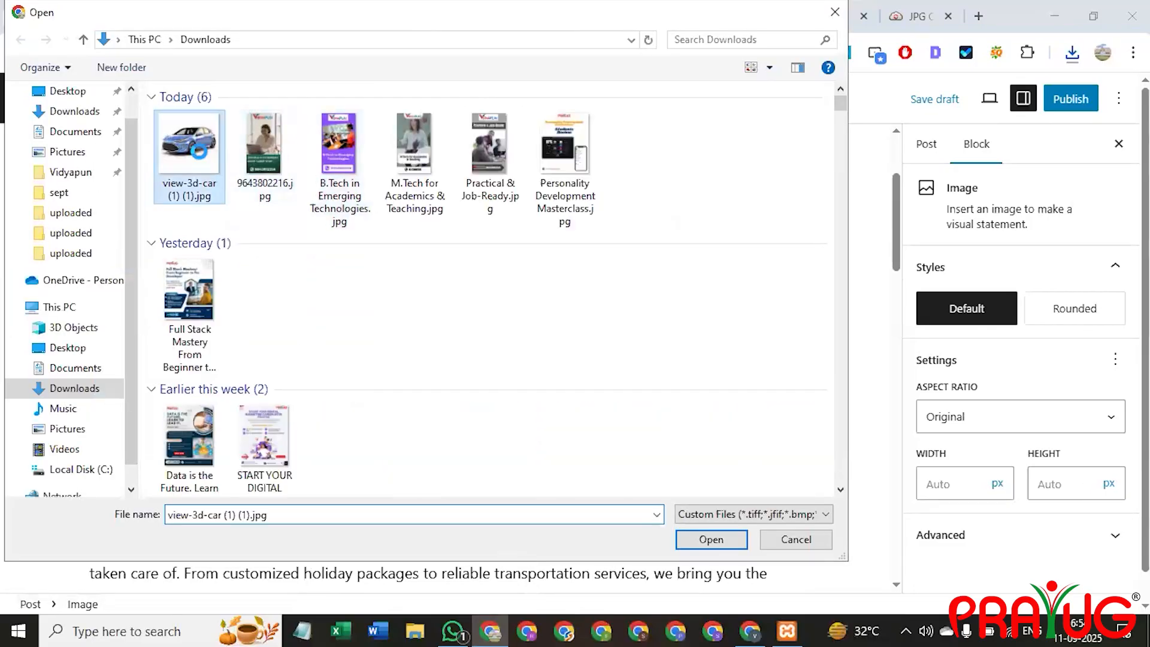
right_click(204, 189)
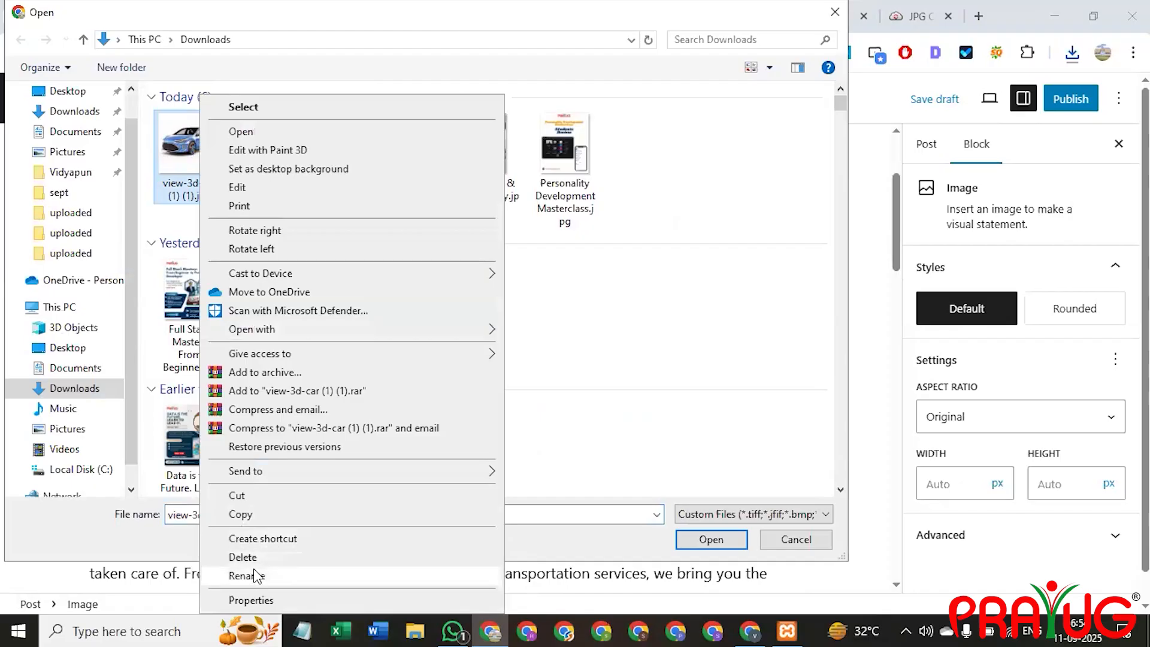
left_click(252, 575)
key("BackSpace")
type("car")
key("Return")
Retry uploading car.jpg, then view-3d-car (2).jpg, into the image block.
double_click(192, 160)
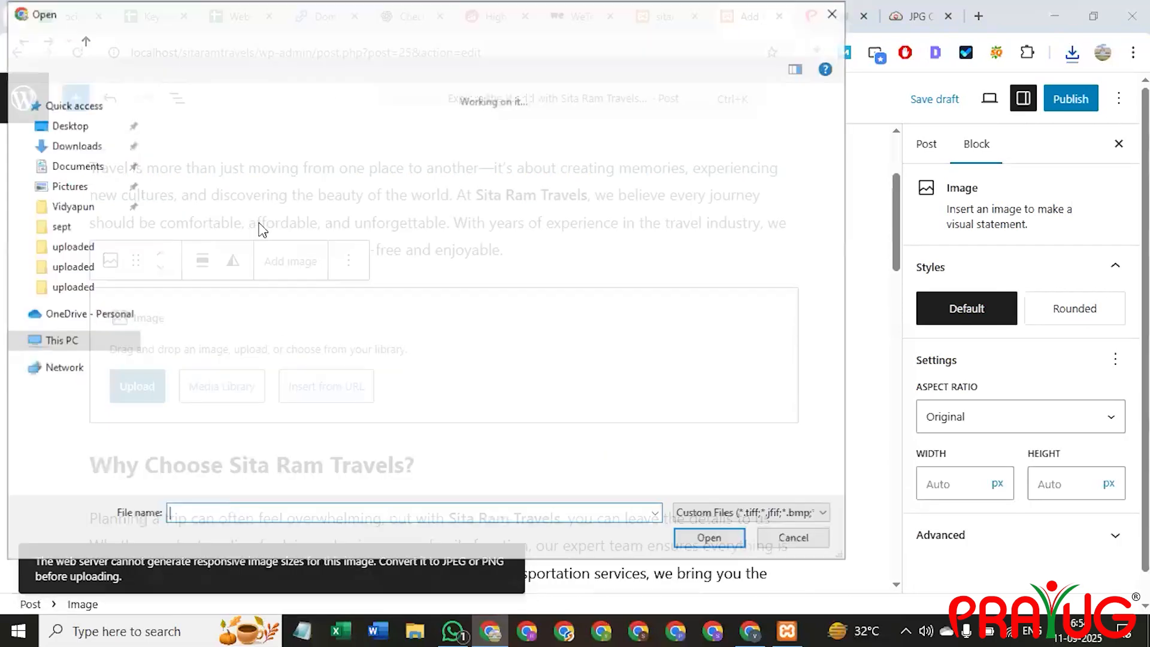
scroll(389, 399, "down", 3)
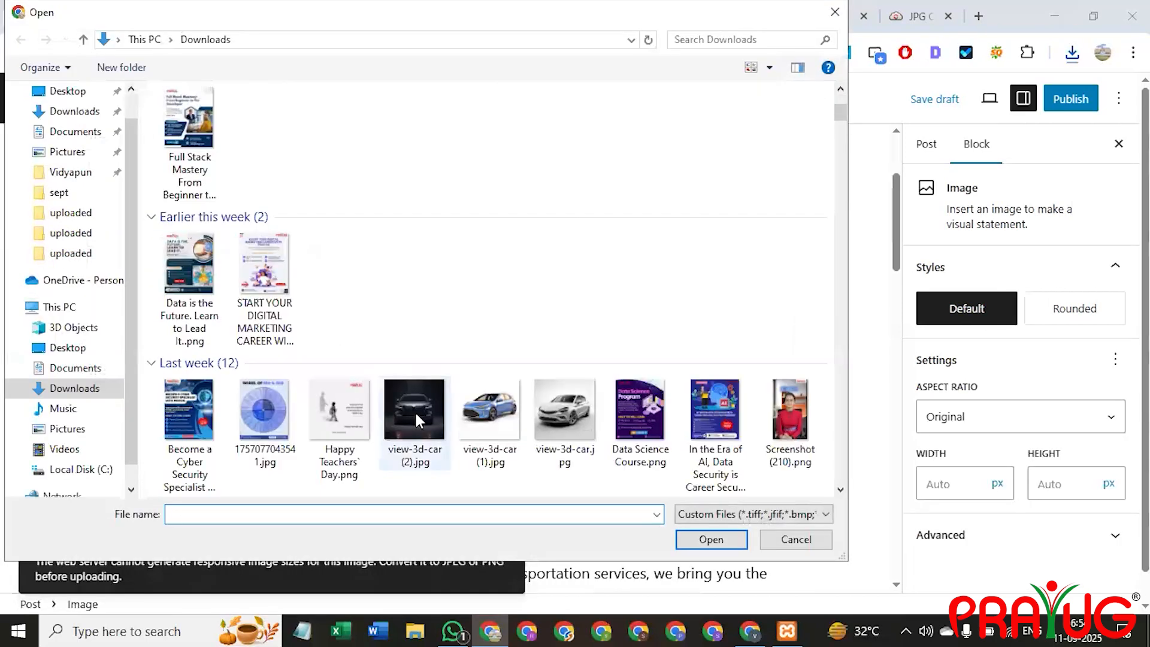
left_click(414, 411)
double_click(415, 411)
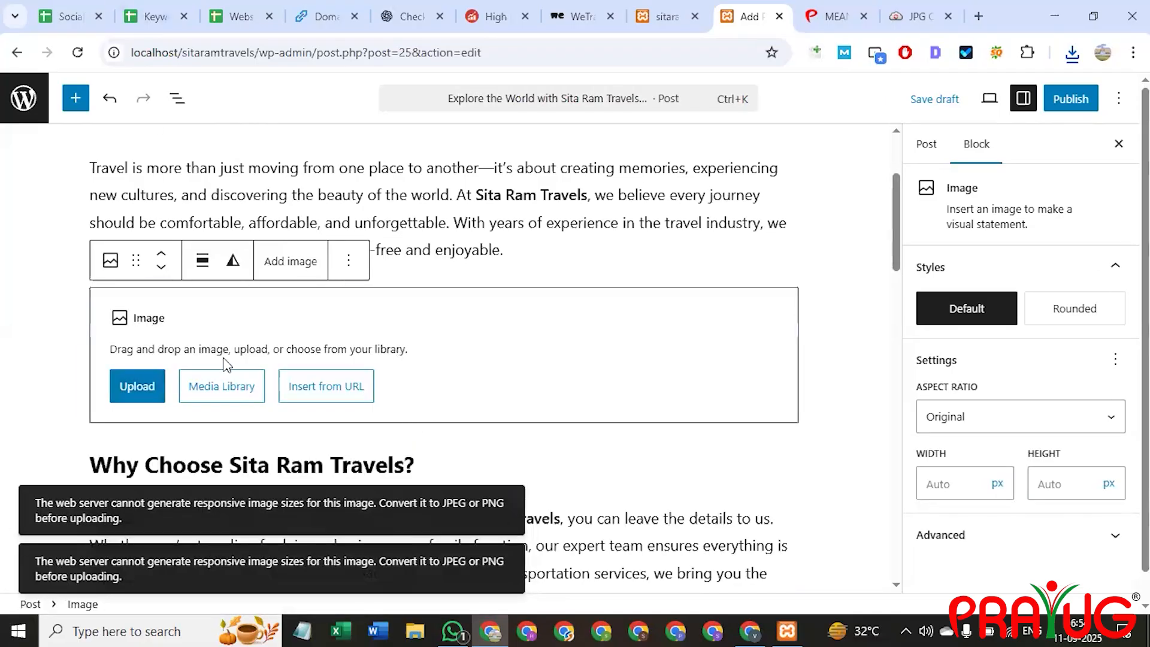
left_click(131, 386)
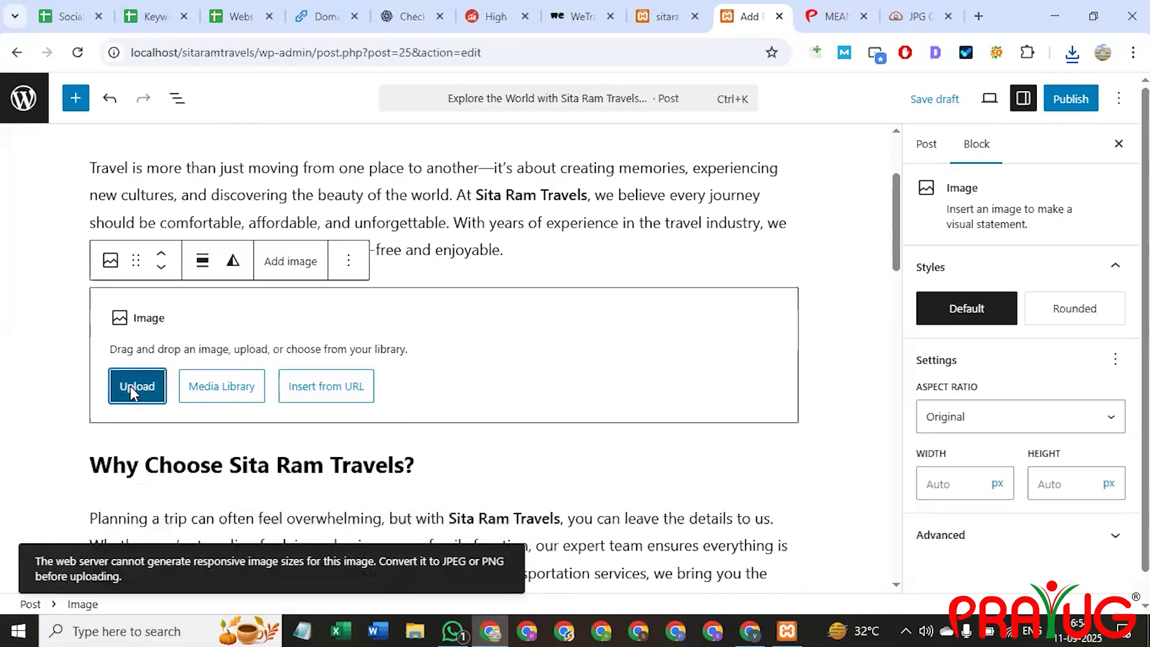
Close the car preview in CloudConvert and add car.jpg from Downloads to the conversion list.
left_click(917, 16)
scroll(778, 431, "down", 3)
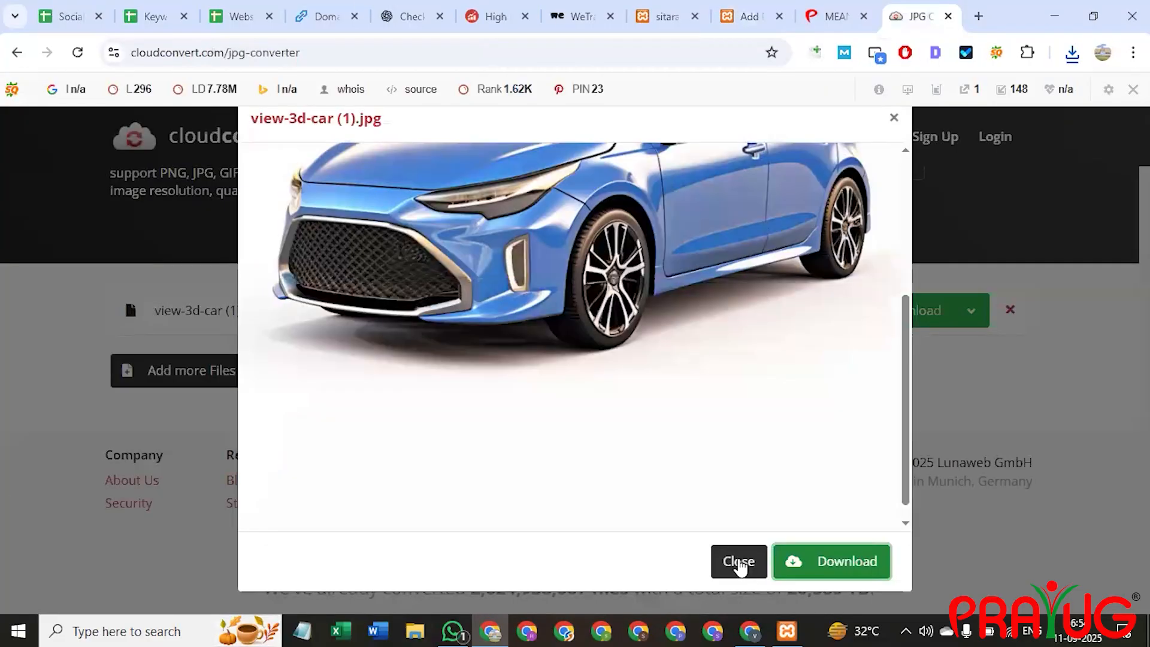
left_click(740, 562)
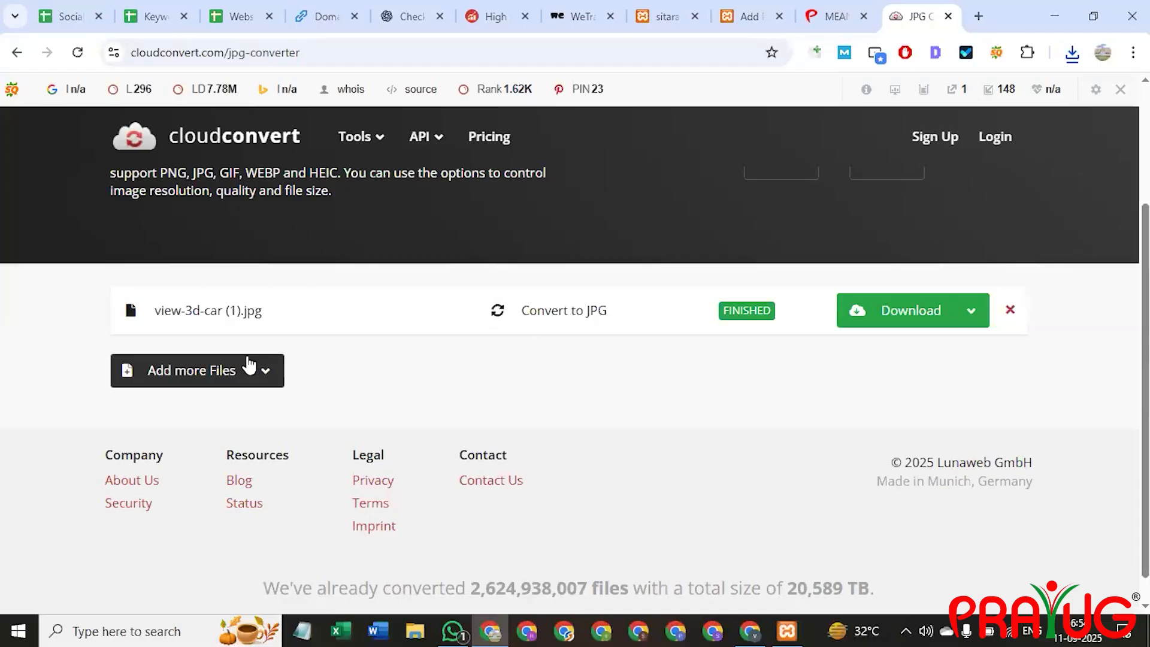
left_click(251, 367)
left_click(180, 391)
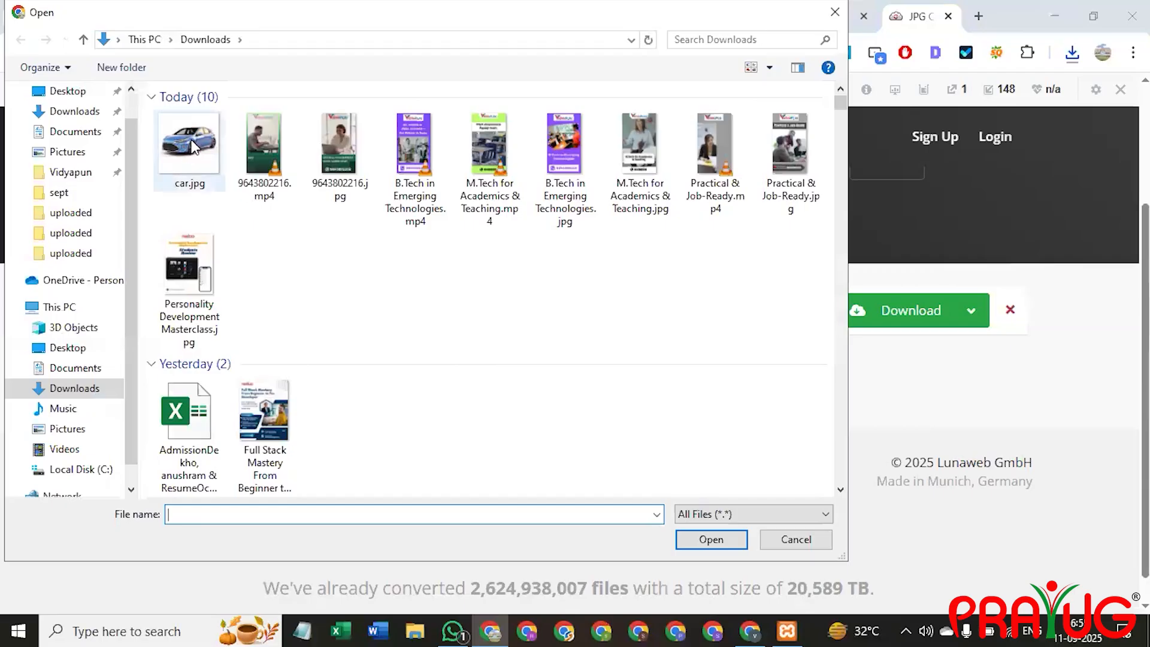
left_click(195, 147)
double_click(194, 146)
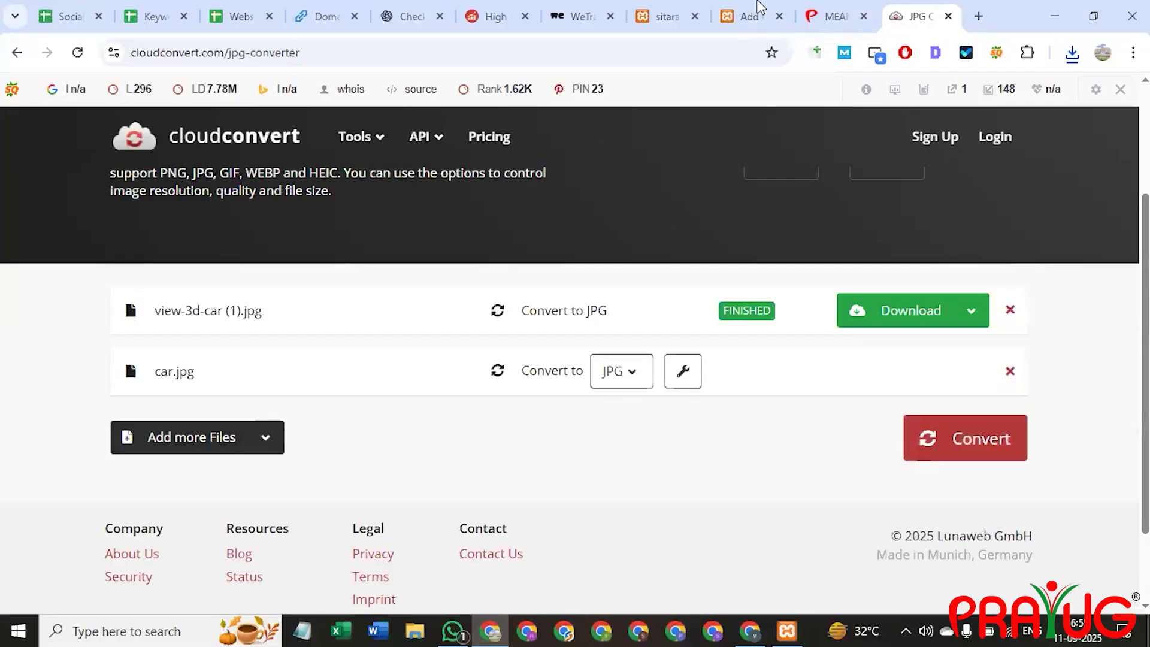
Convert car.jpg to PNG and download the resulting car.png.
left_click(754, 16)
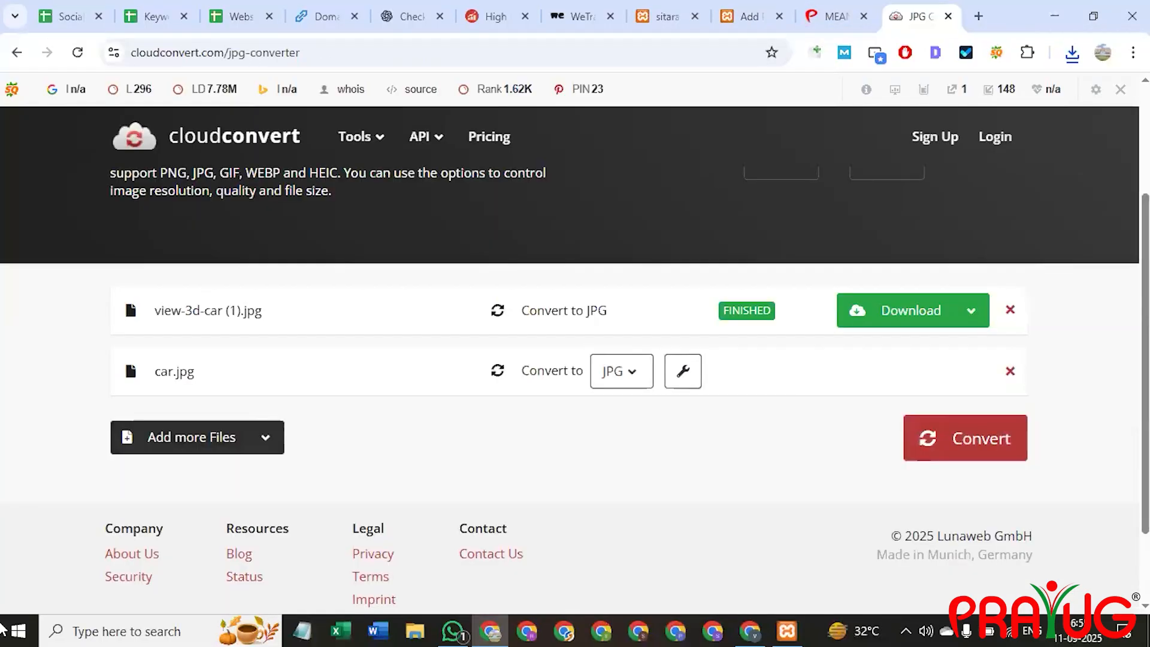
left_click(917, 16)
left_click(633, 387)
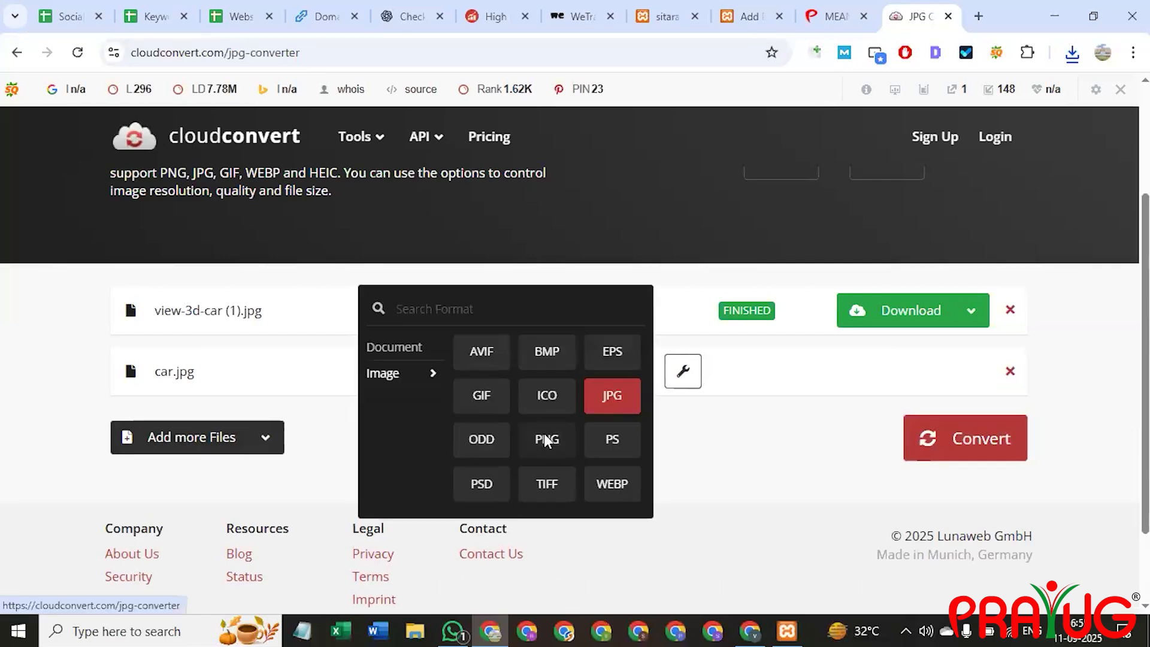
left_click(547, 441)
left_click(945, 441)
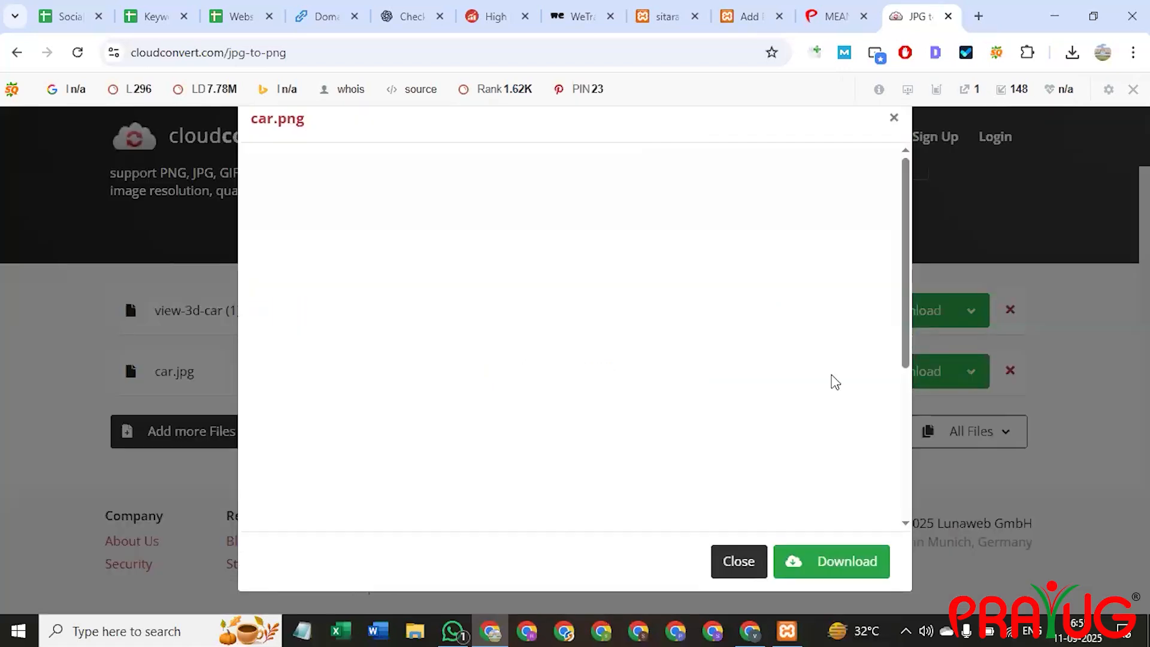
left_click(839, 569)
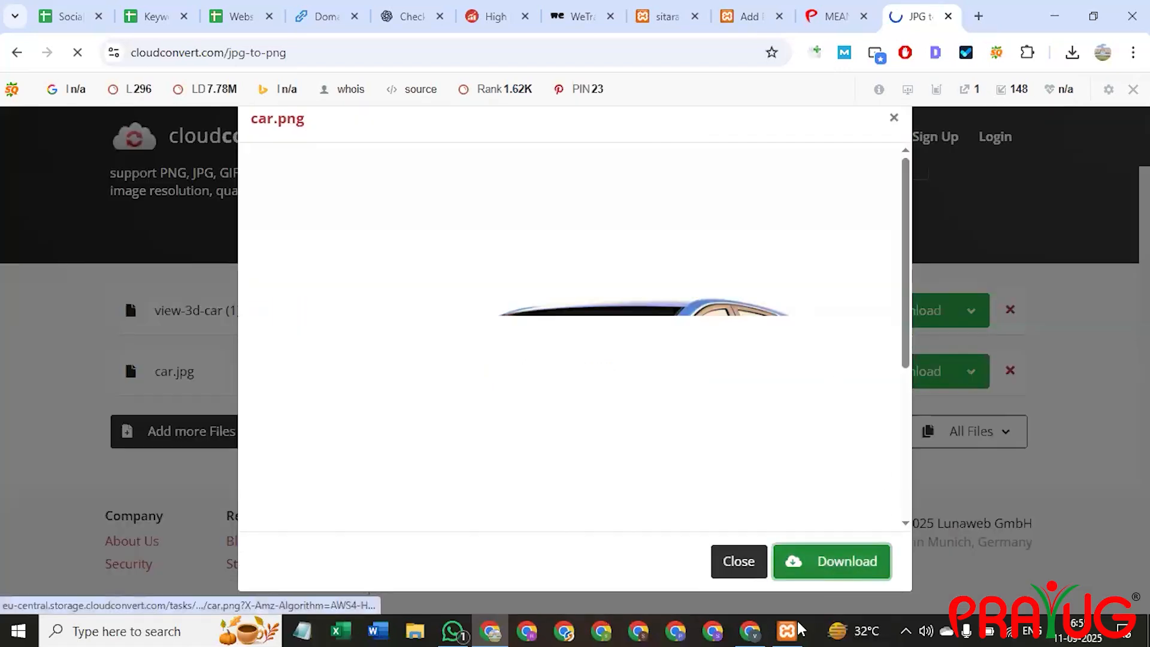
Try uploading car.png, then view-3d-car (2).jpg, into the image block.
left_click(750, 17)
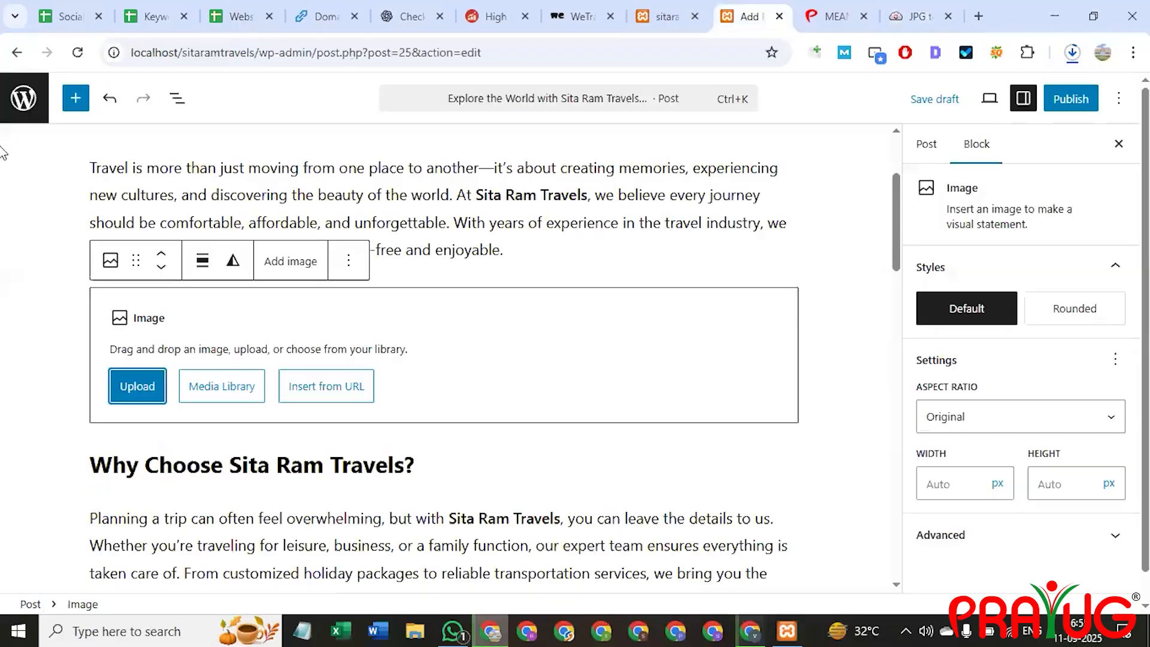
left_click(137, 386)
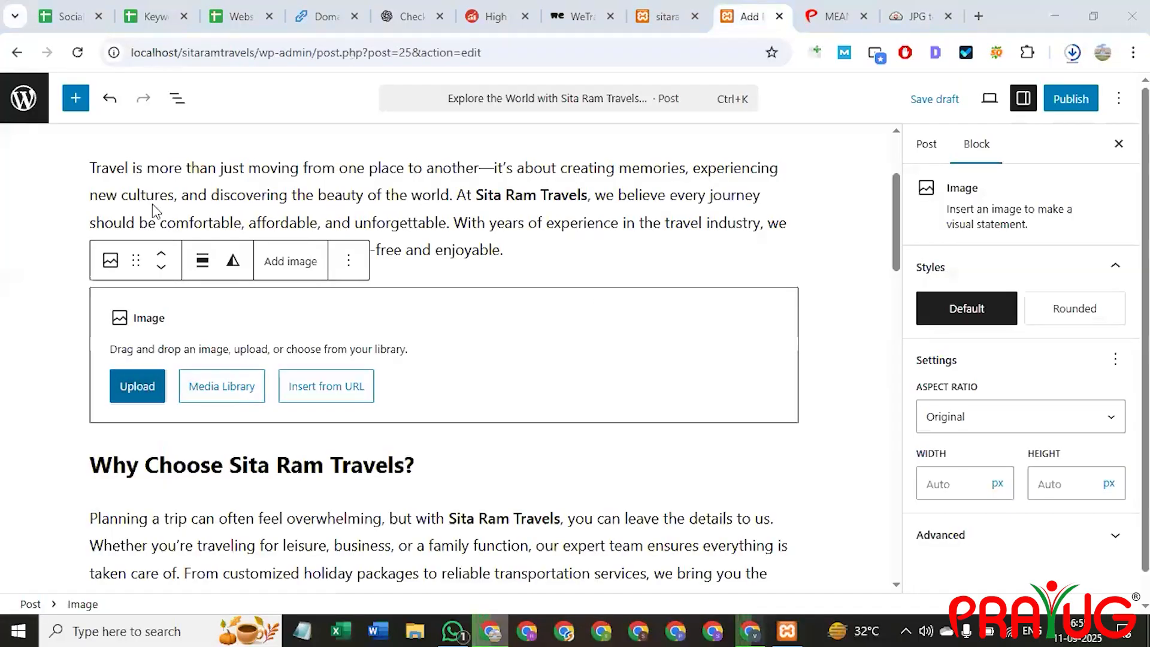
left_click(207, 155)
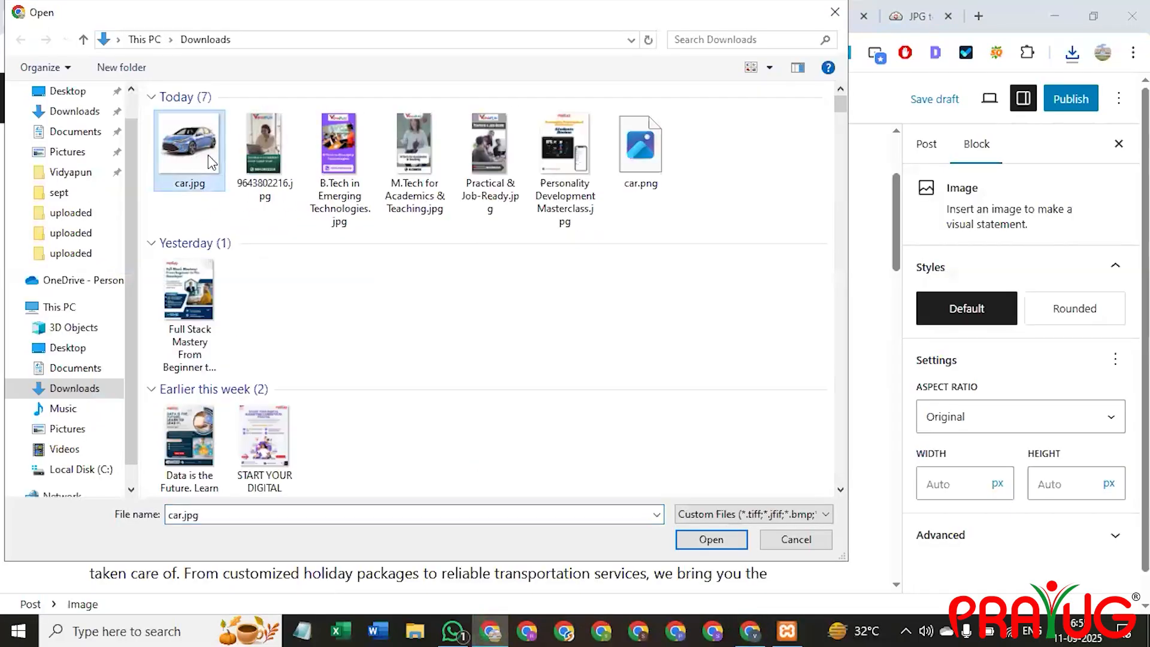
left_click(639, 161)
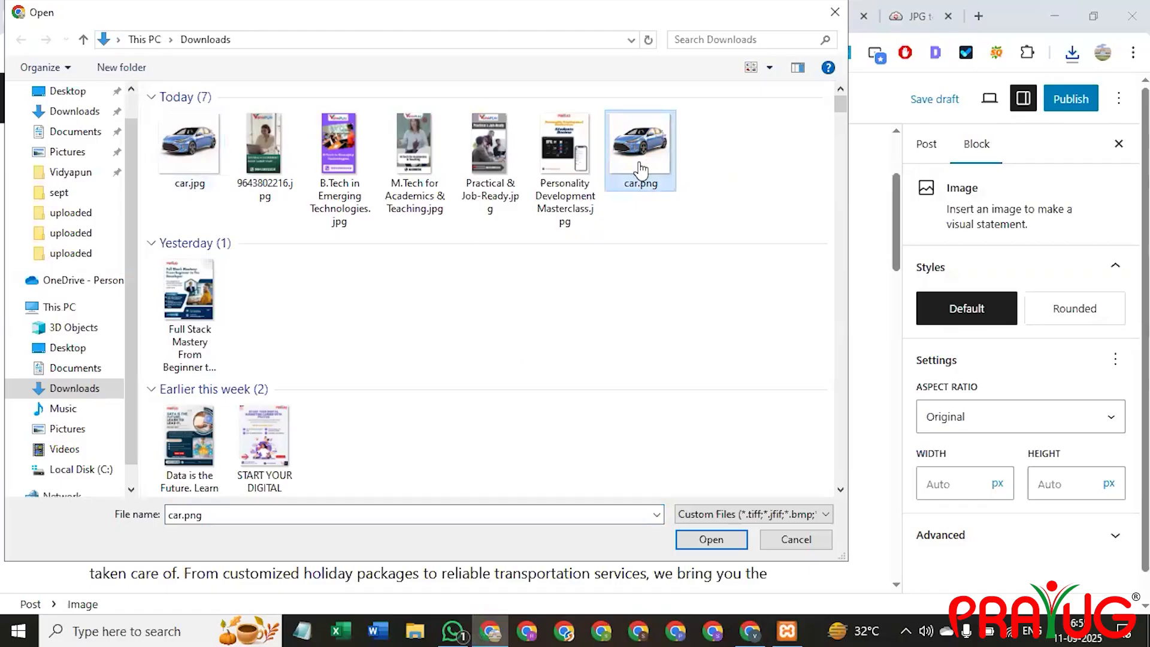
double_click(639, 160)
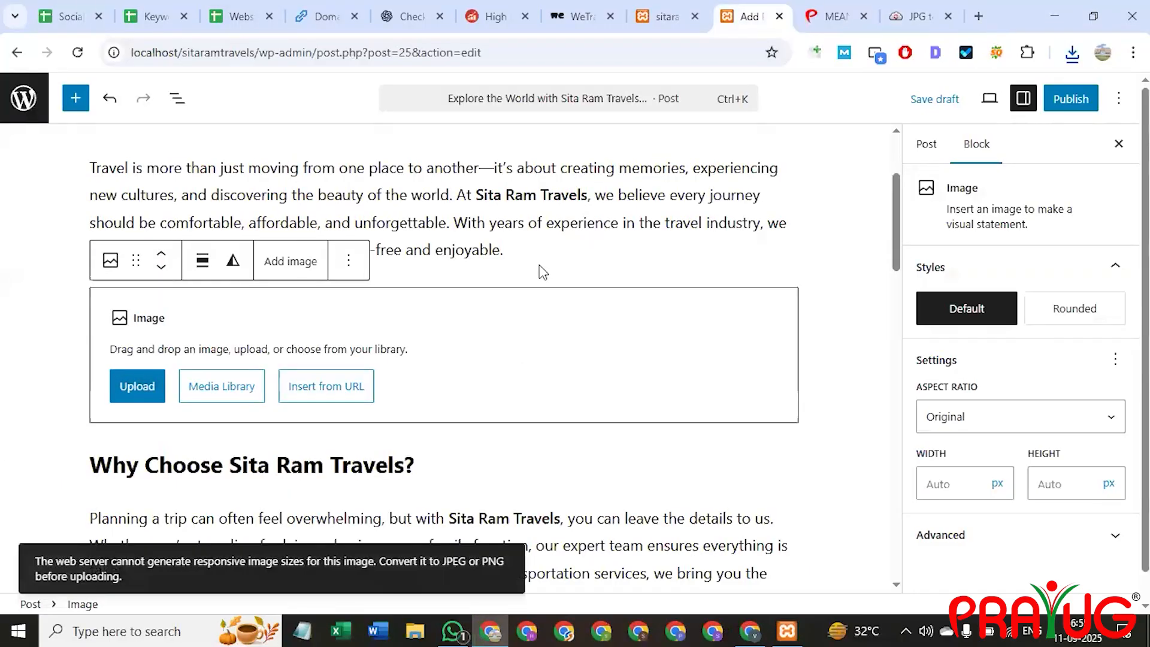
left_click(120, 386)
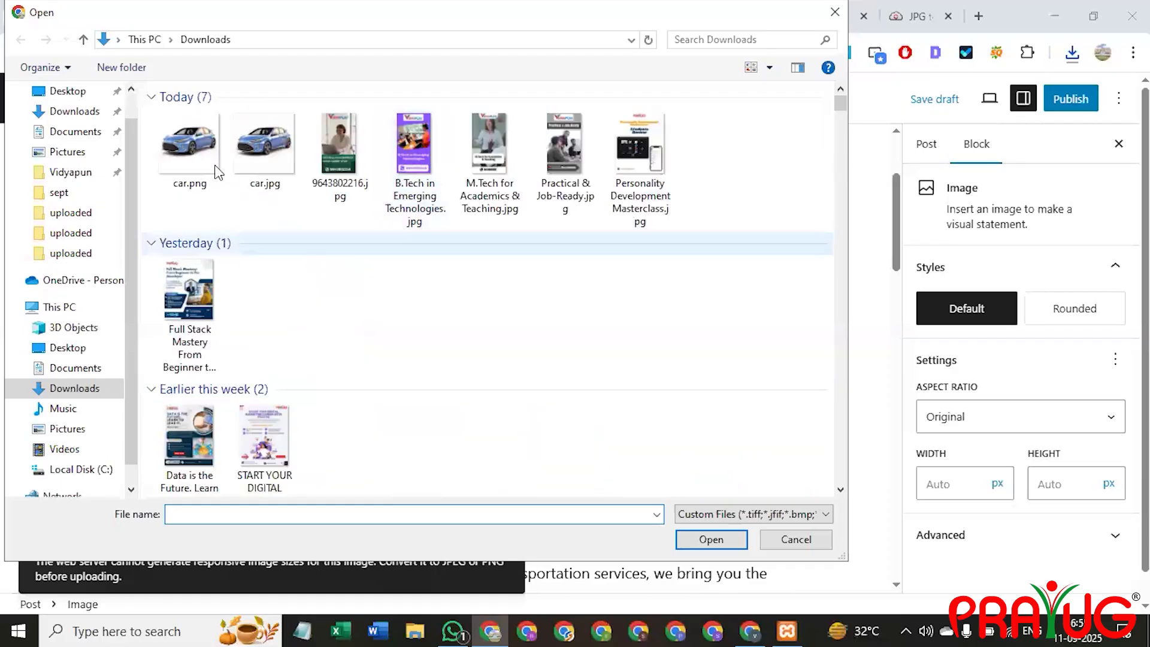
scroll(349, 406, "down", 3)
left_click(416, 405)
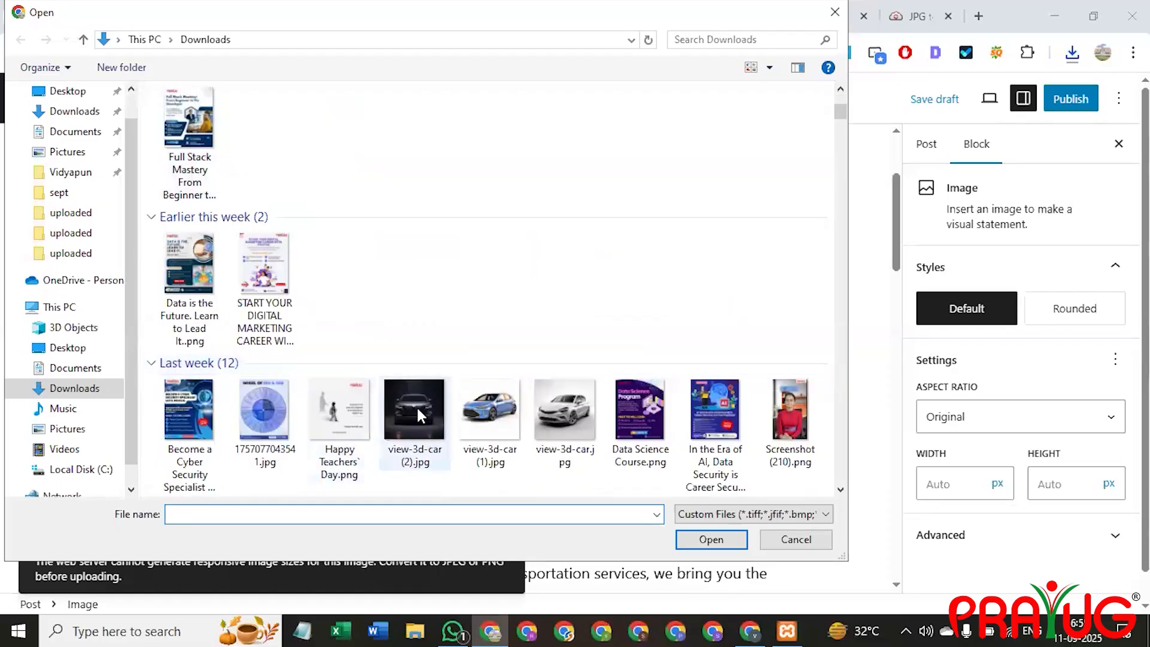
double_click(421, 420)
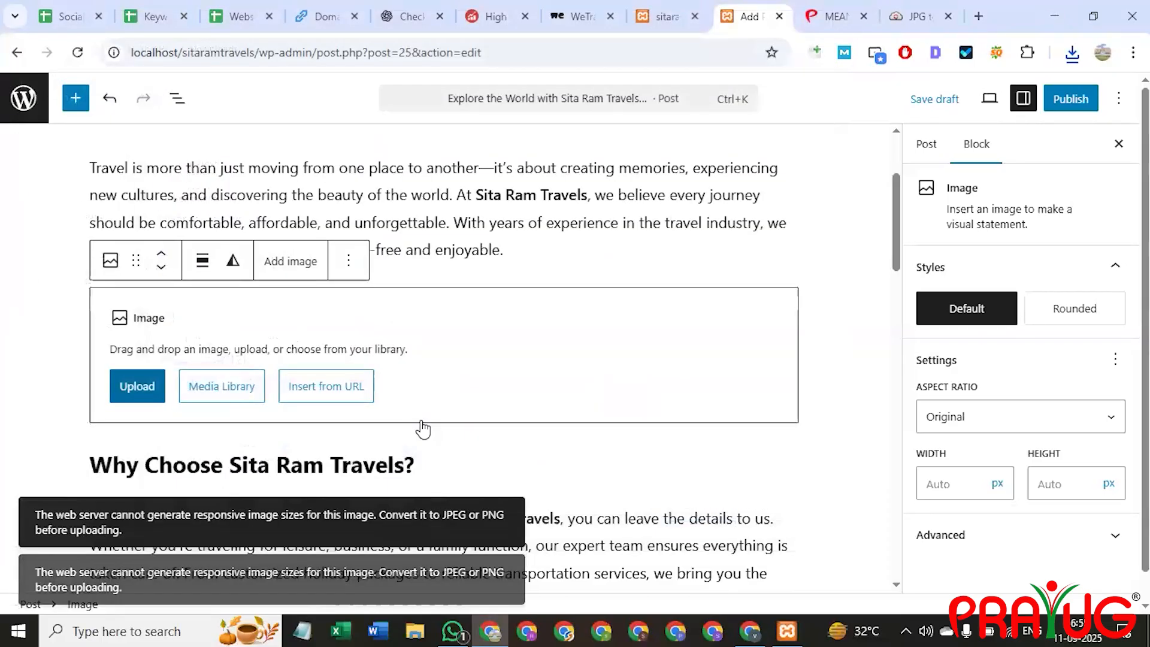
Try uploading 1757077043541.jpg from Downloads into the image block.
left_click(131, 393)
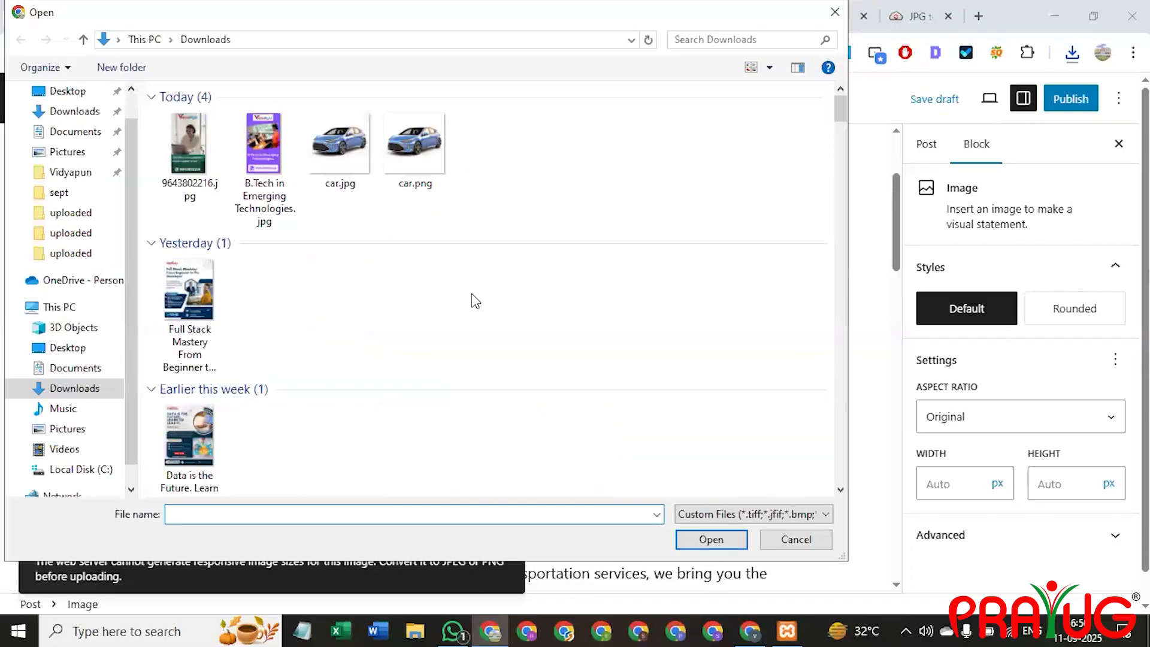
scroll(557, 267, "down", 3)
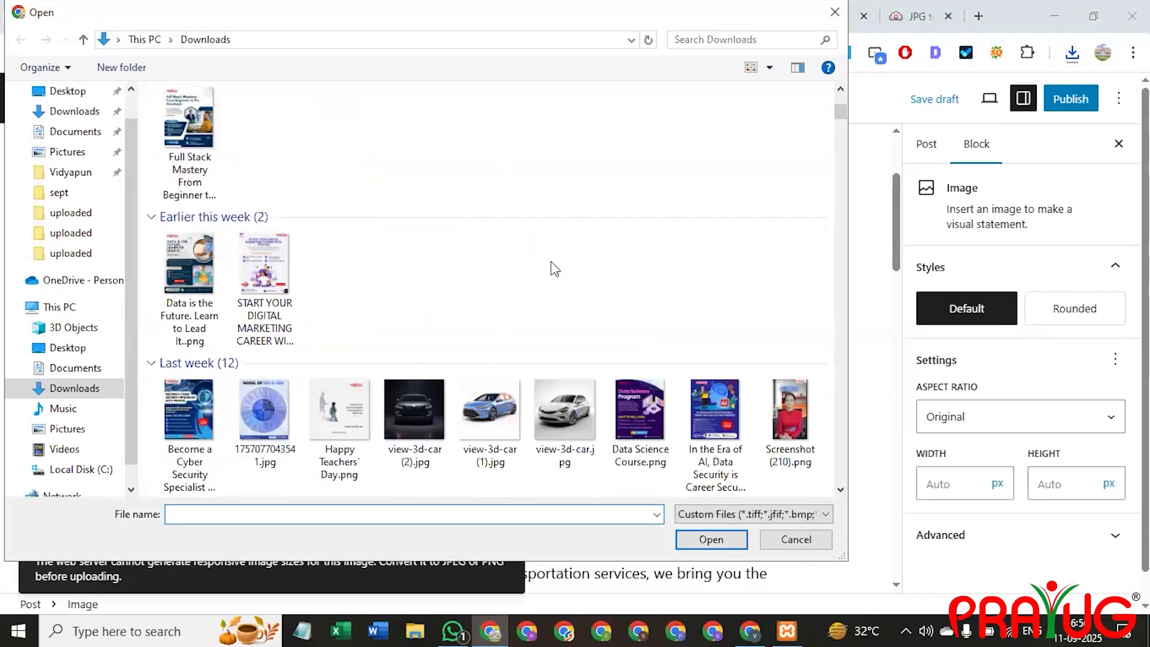
scroll(555, 269, "down", 6)
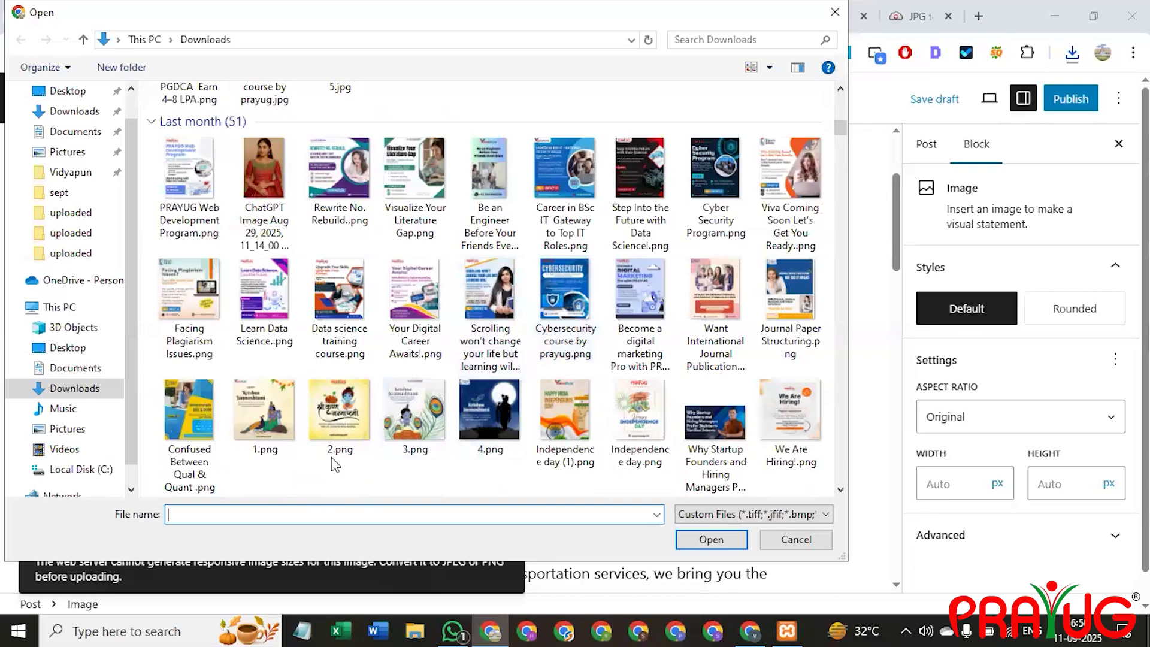
scroll(407, 336, "up", 4)
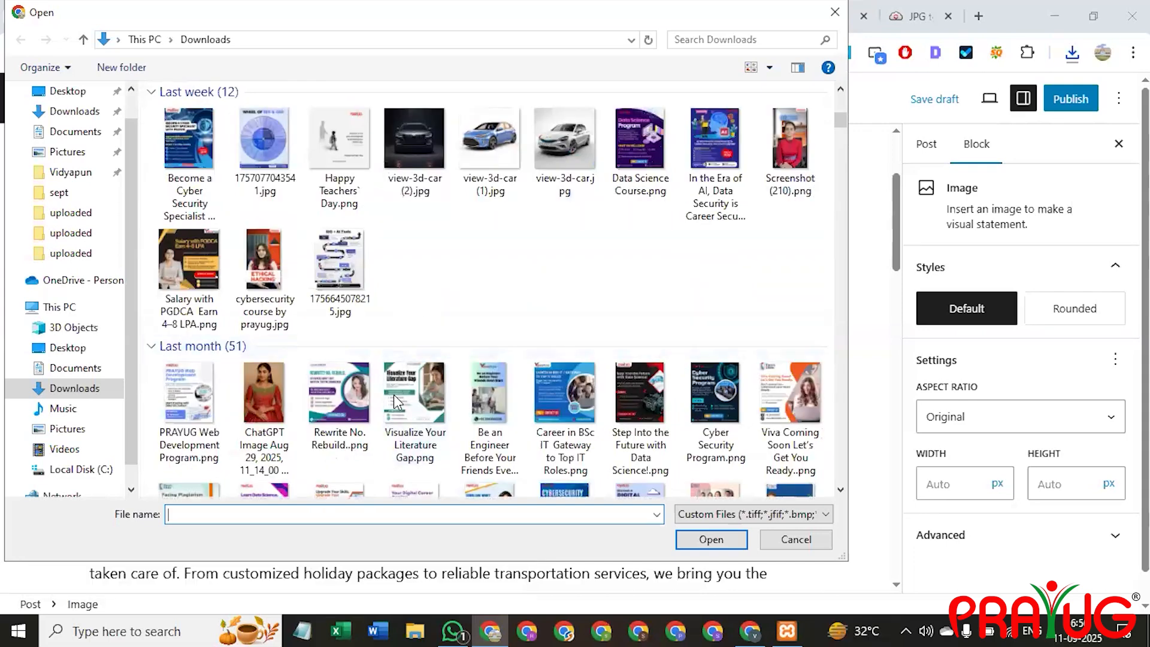
scroll(392, 395, "up", 5)
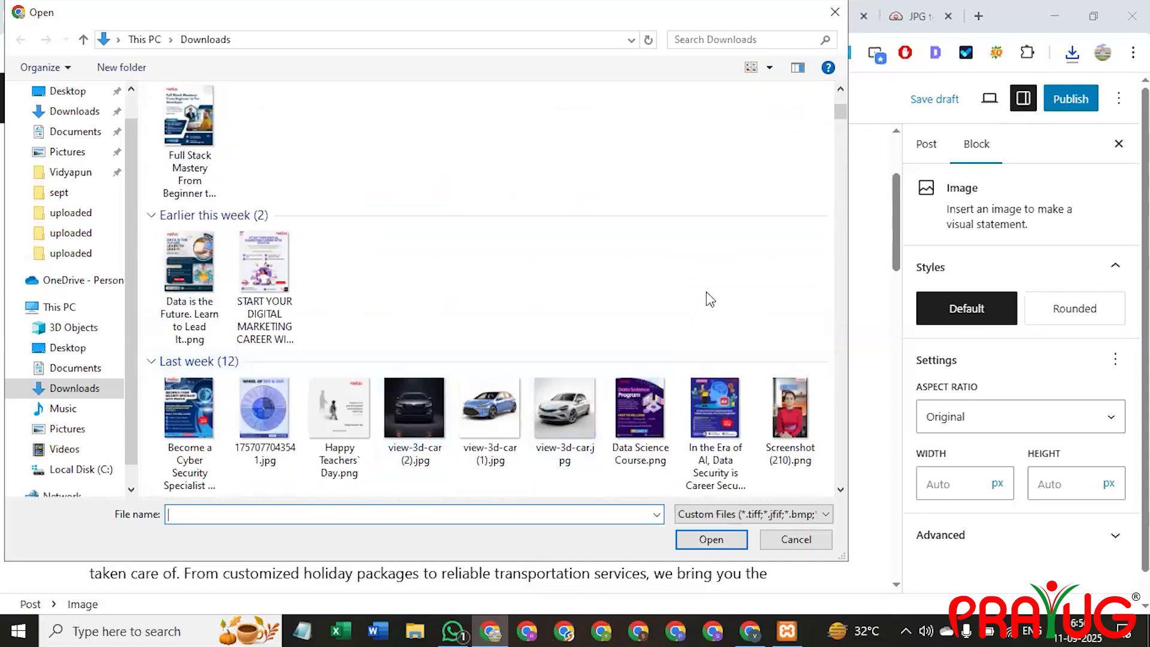
left_click(274, 411)
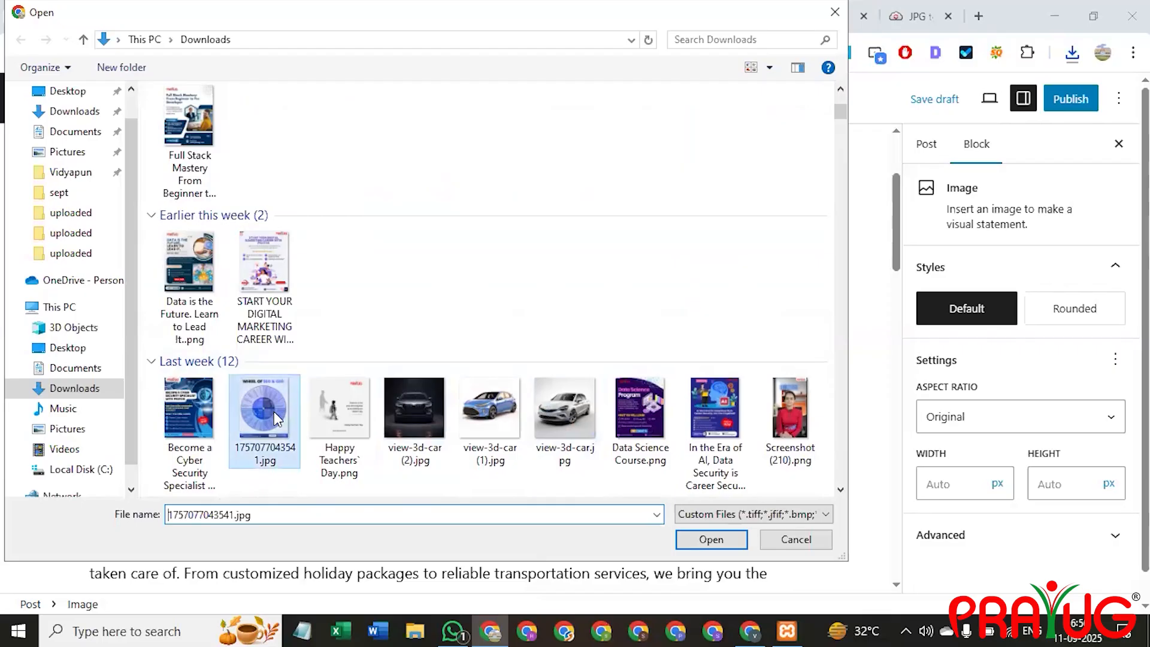
double_click(298, 425)
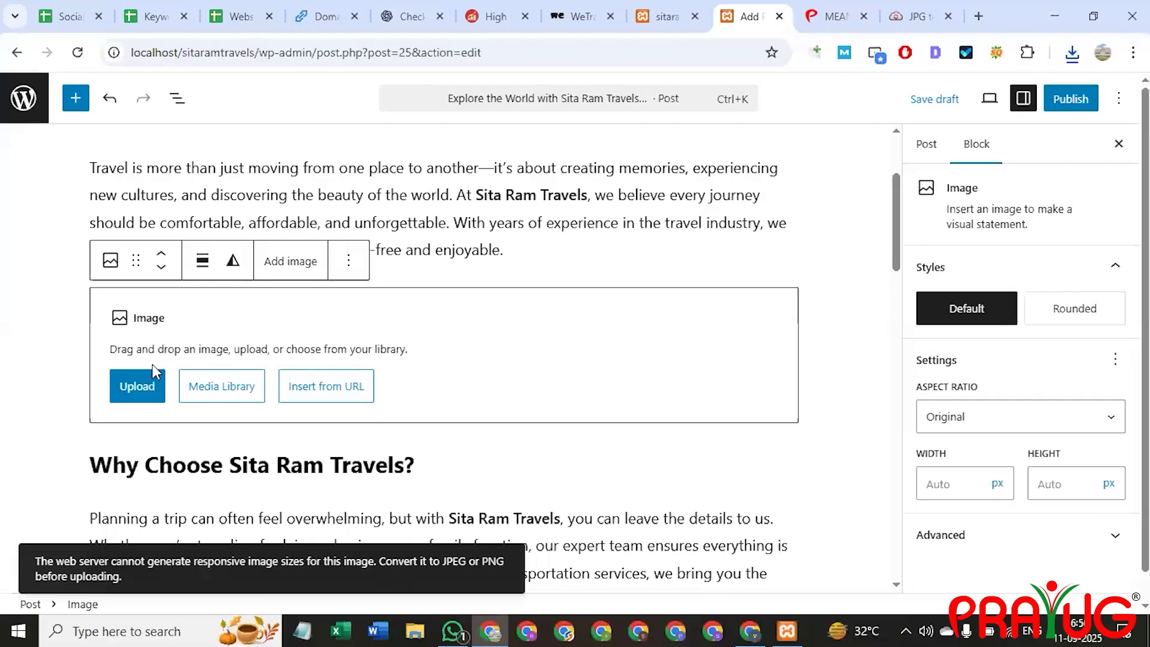
Try uploading the Viva Coming Soon image into the empty image block.
left_click(294, 264)
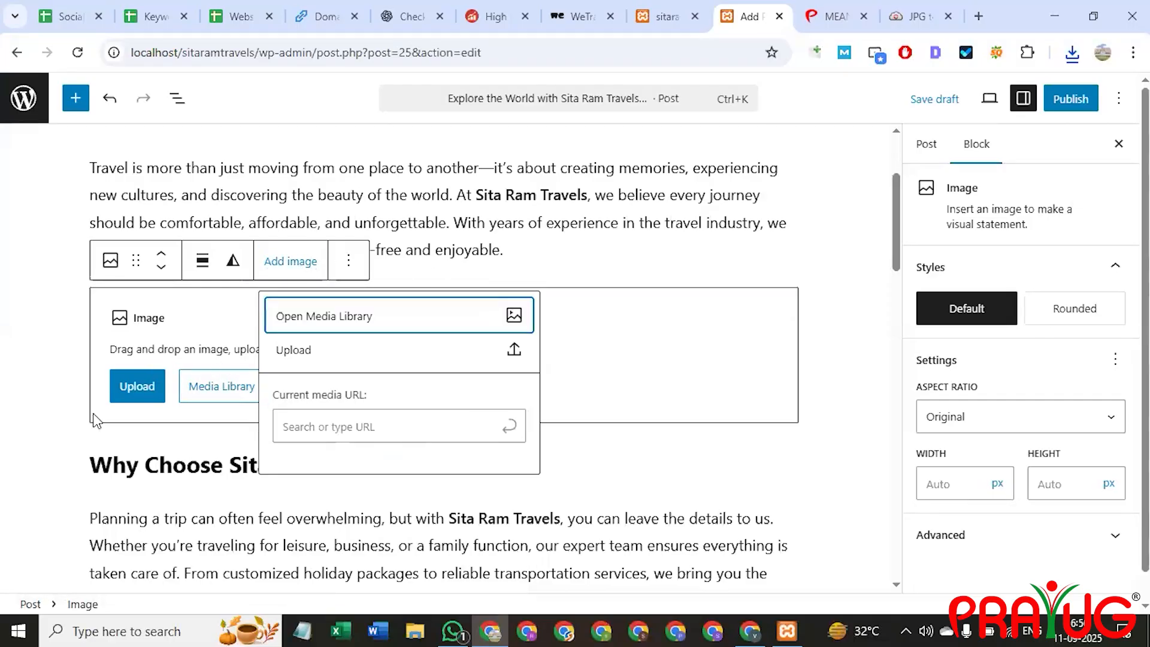
left_click(227, 339)
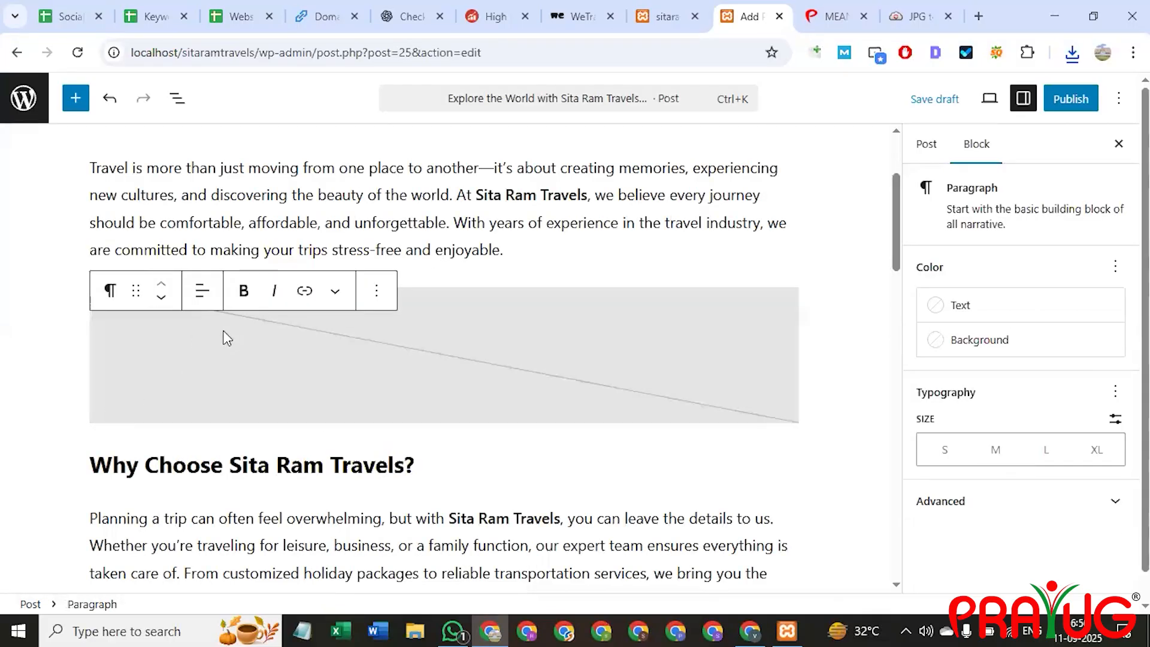
left_click(368, 351)
left_click(134, 383)
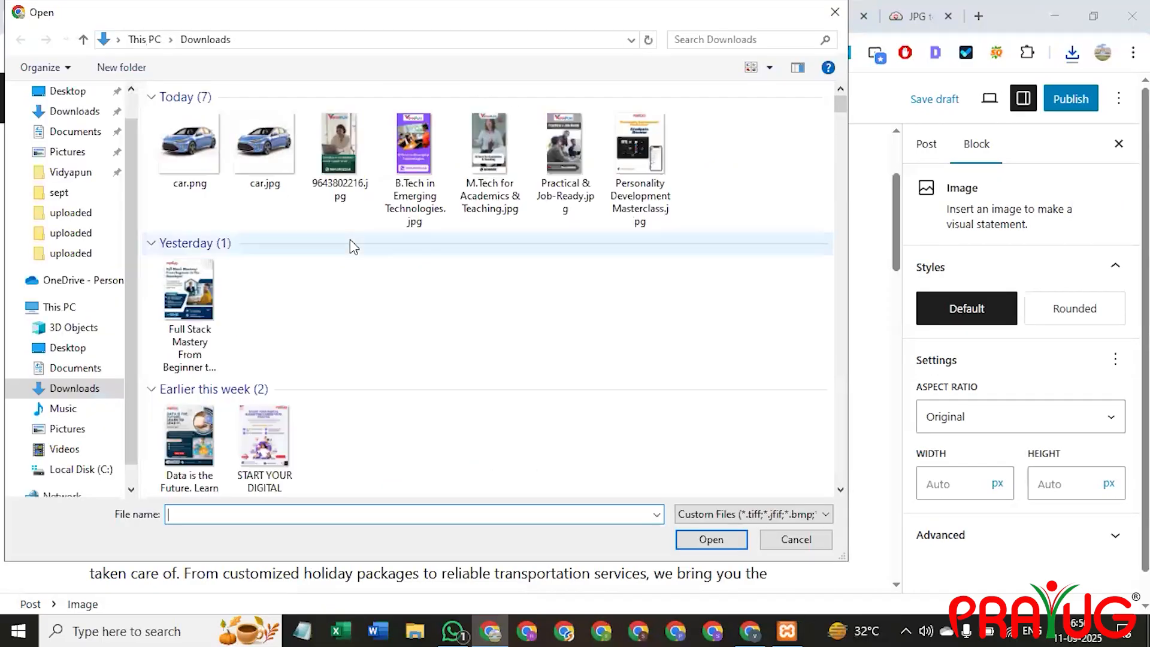
scroll(417, 292, "down", 3)
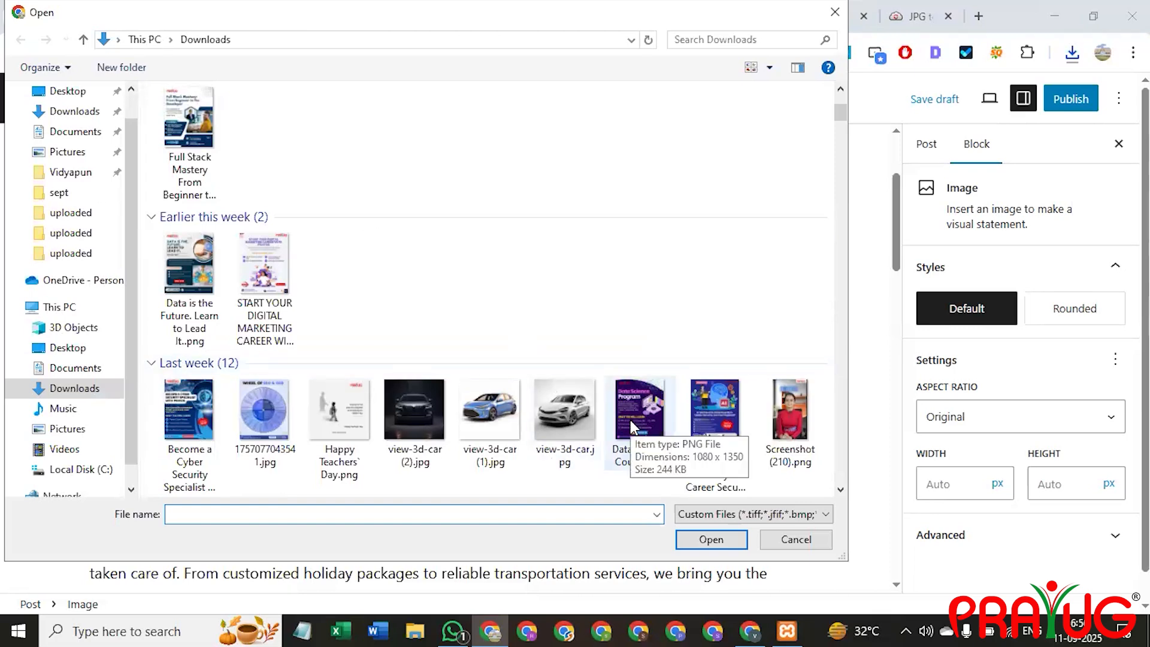
scroll(630, 419, "down", 4)
left_click(764, 411)
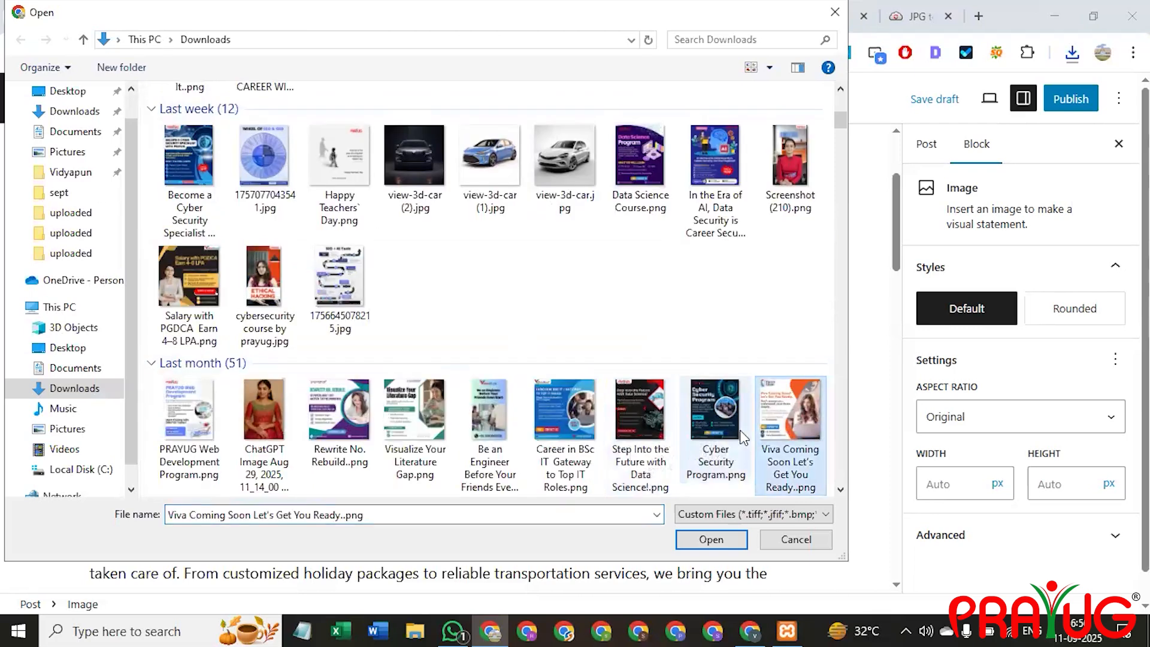
key("Return")
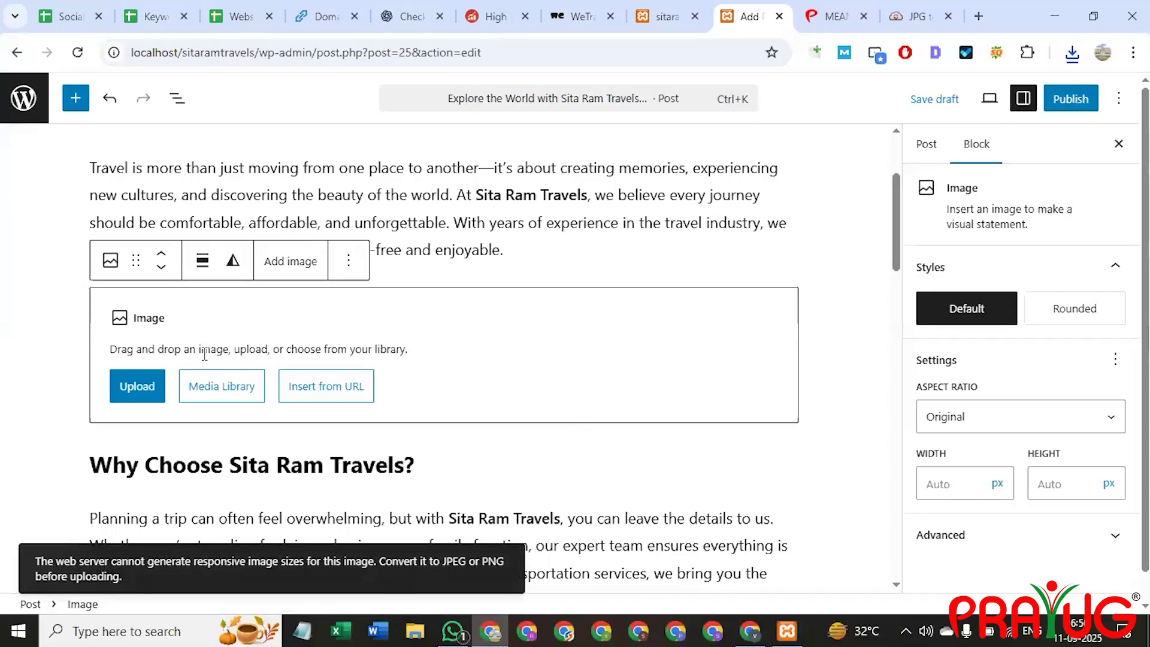
Reselect the empty image block and undo the failed image insertion with Ctrl+Z.
left_click(591, 259)
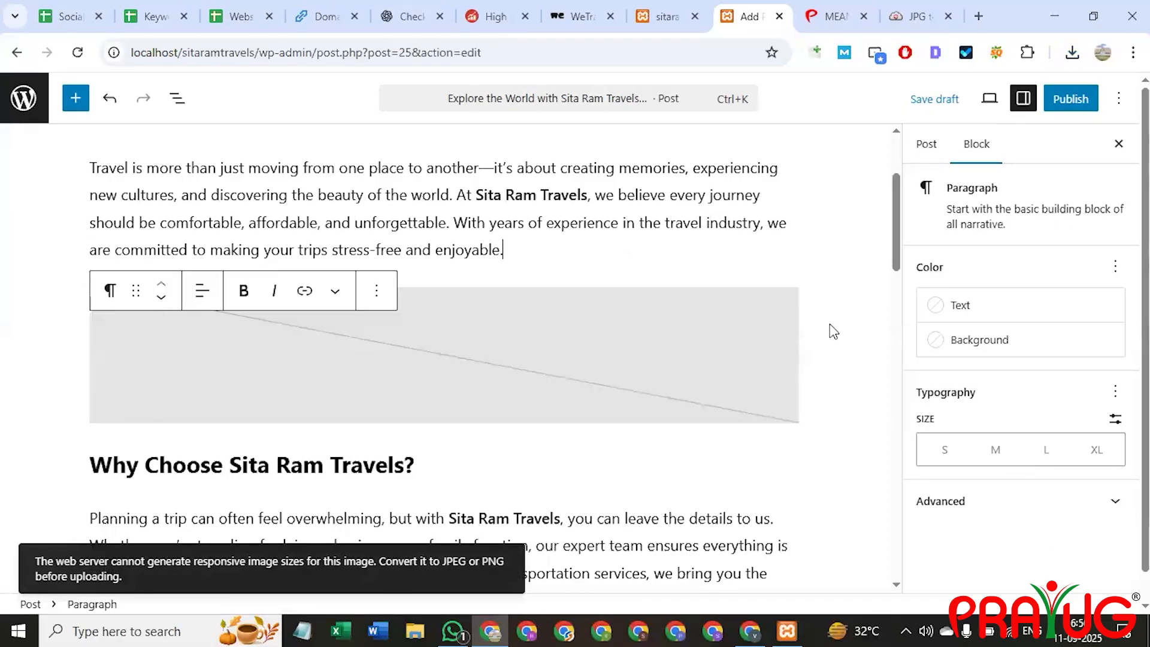
left_click(754, 339)
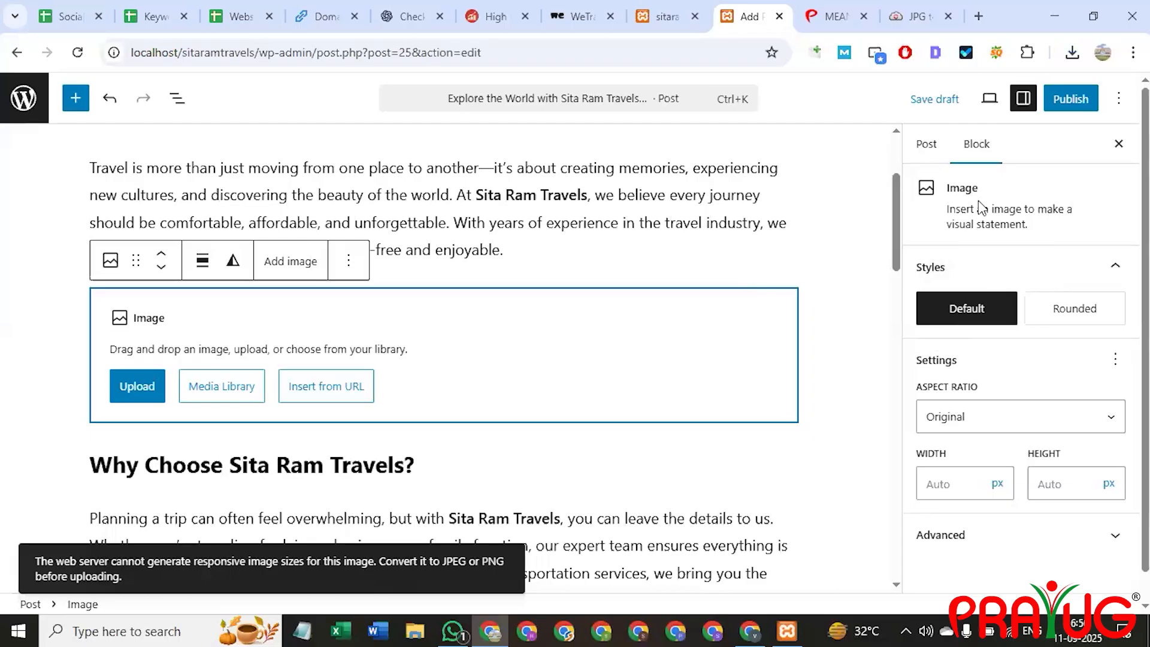
left_click(927, 145)
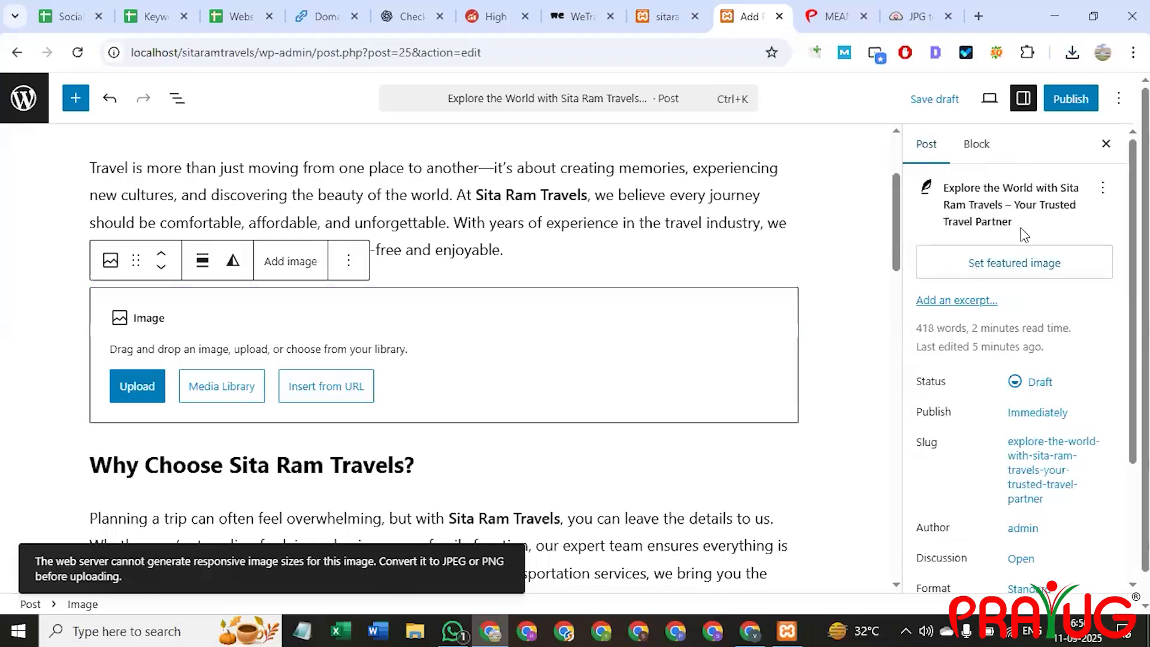
left_click(472, 259)
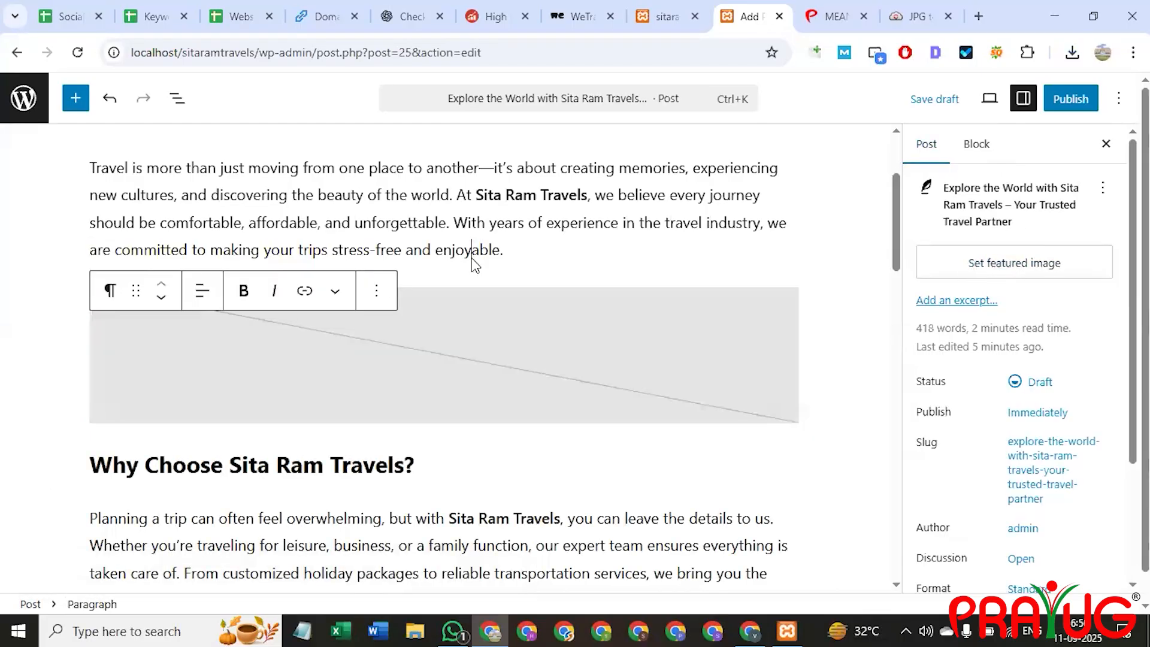
left_click(659, 389)
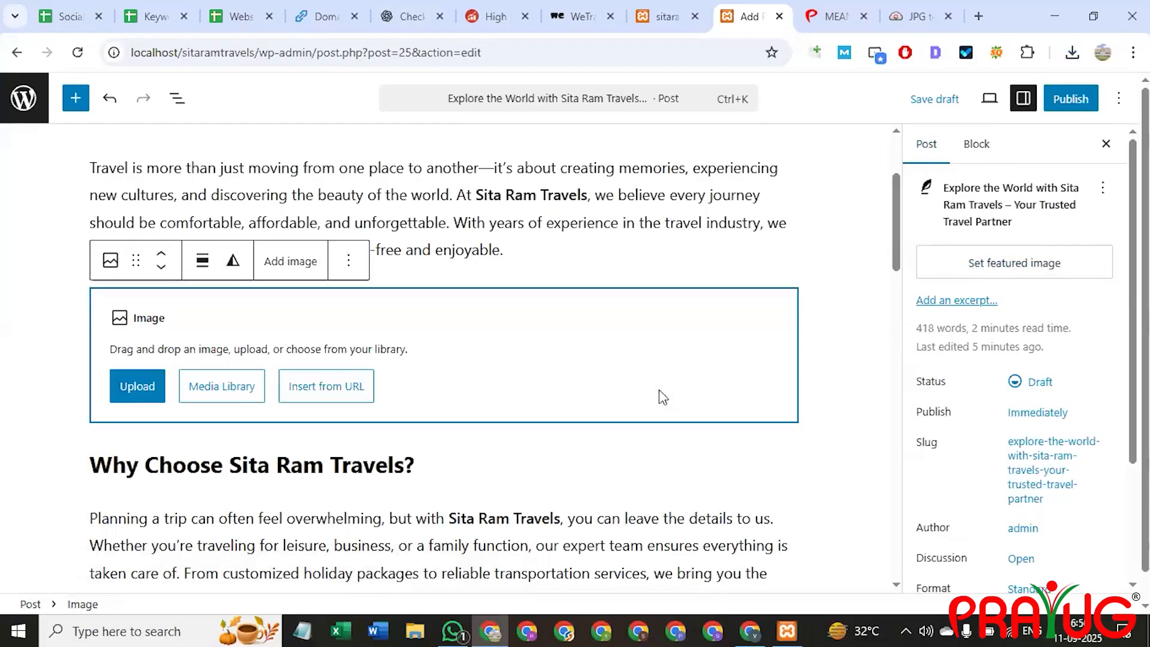
left_click(102, 464)
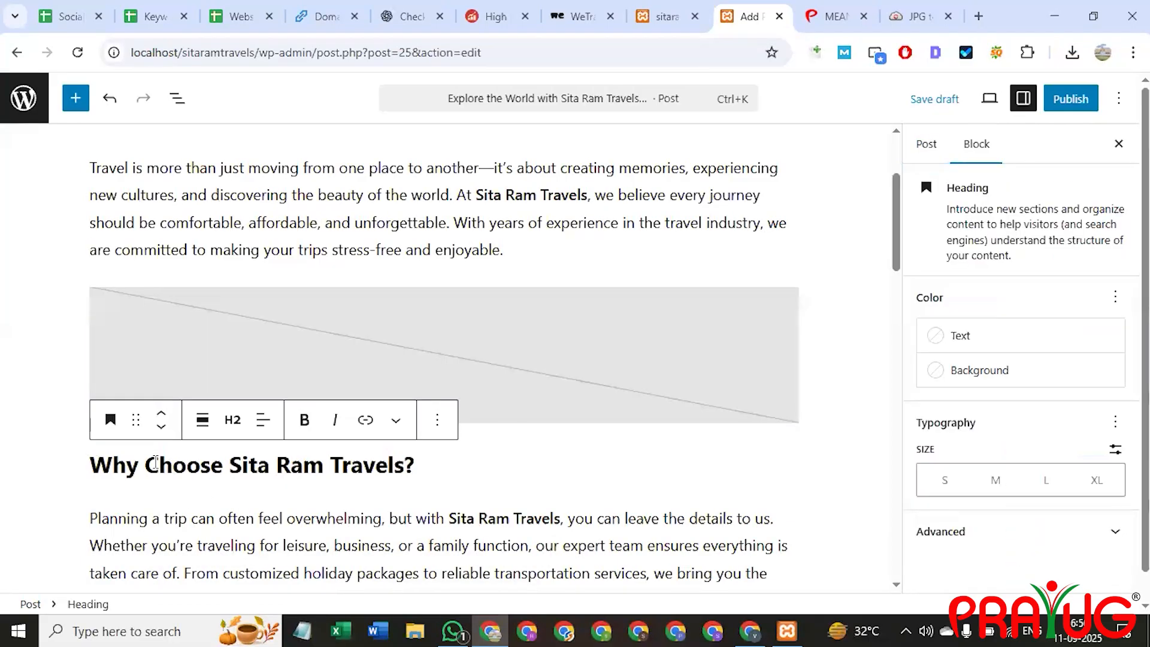
key("Up")
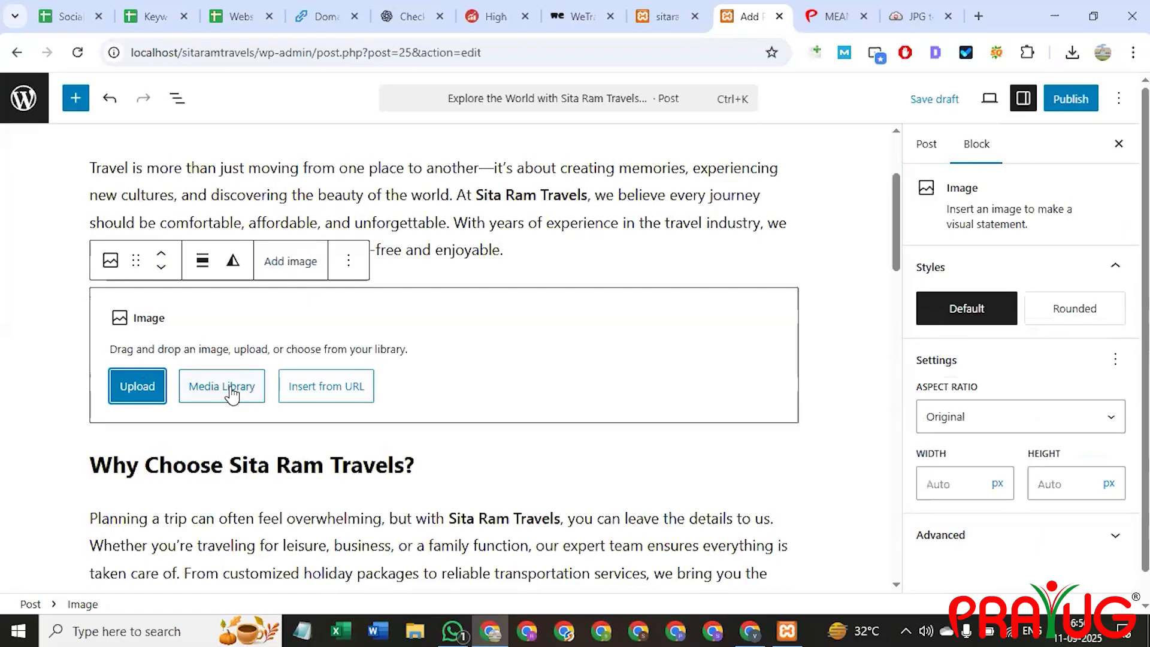
left_click(351, 259)
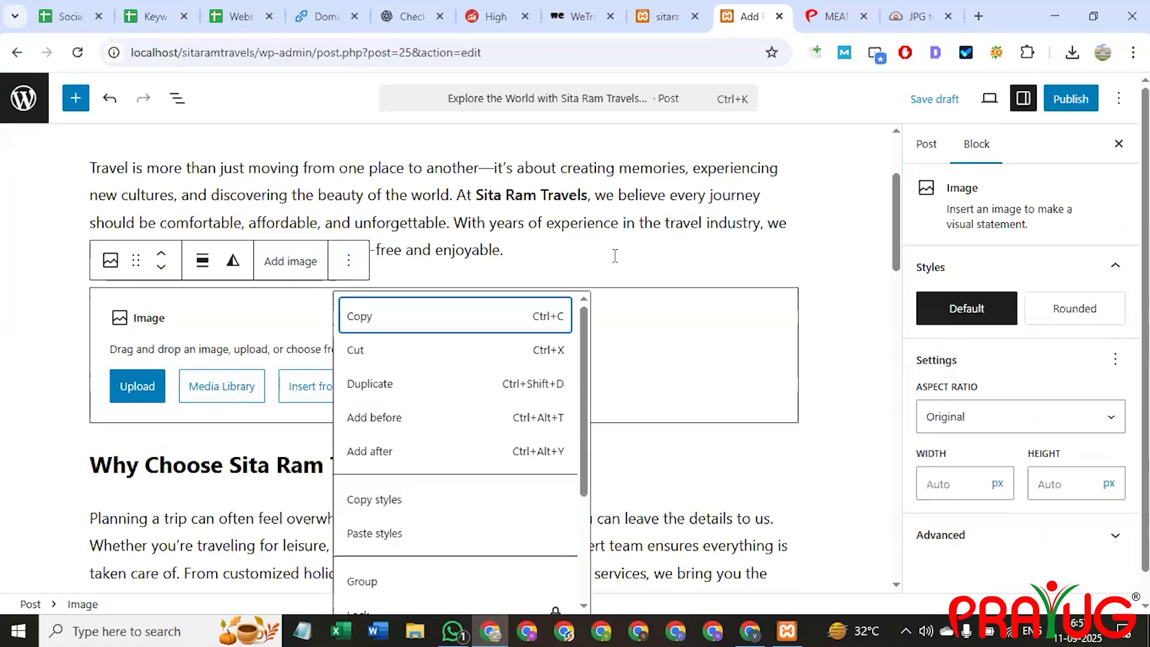
left_click(616, 256)
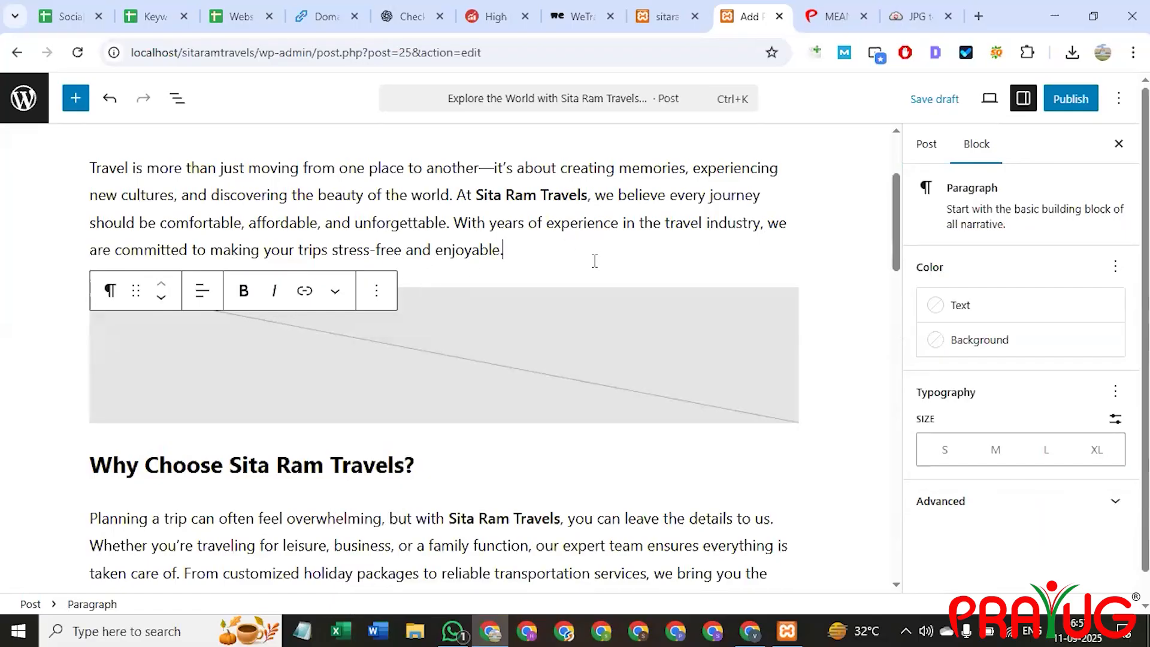
left_click(850, 429)
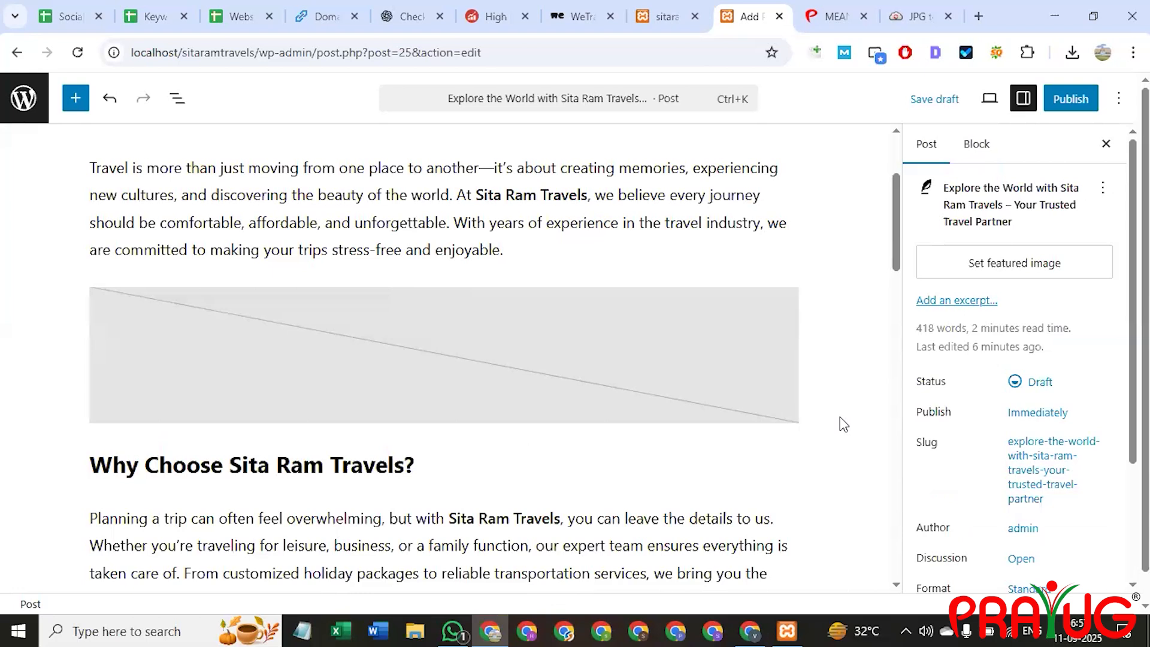
key("ctrl+z")
key("ctrl+z")
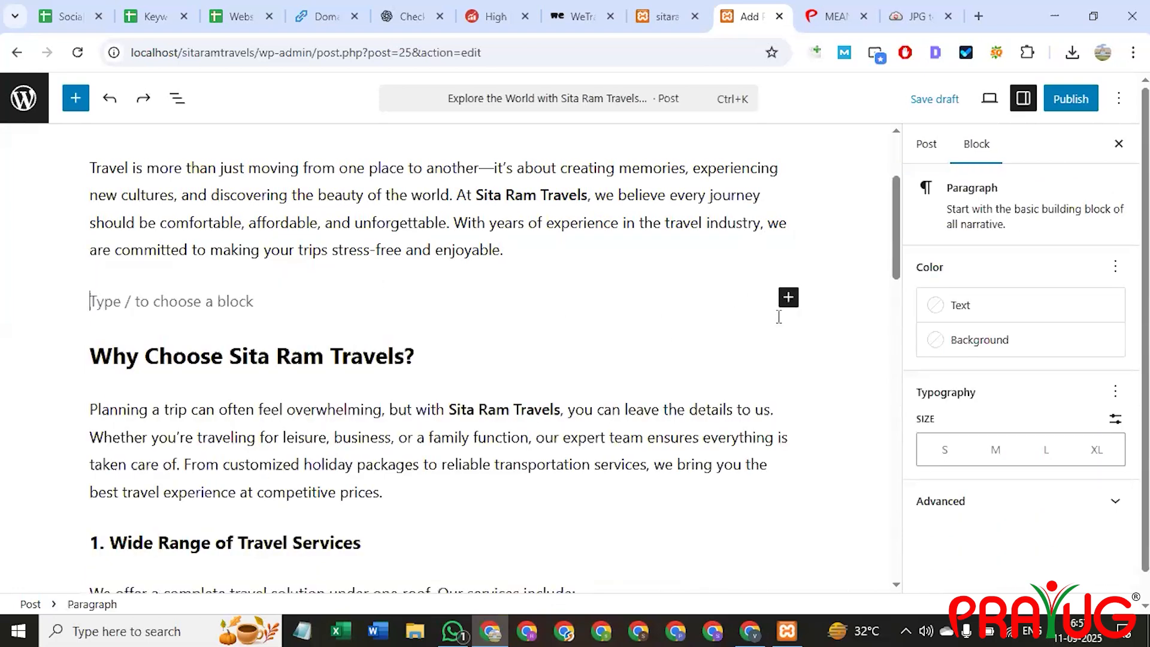
left_click(789, 298)
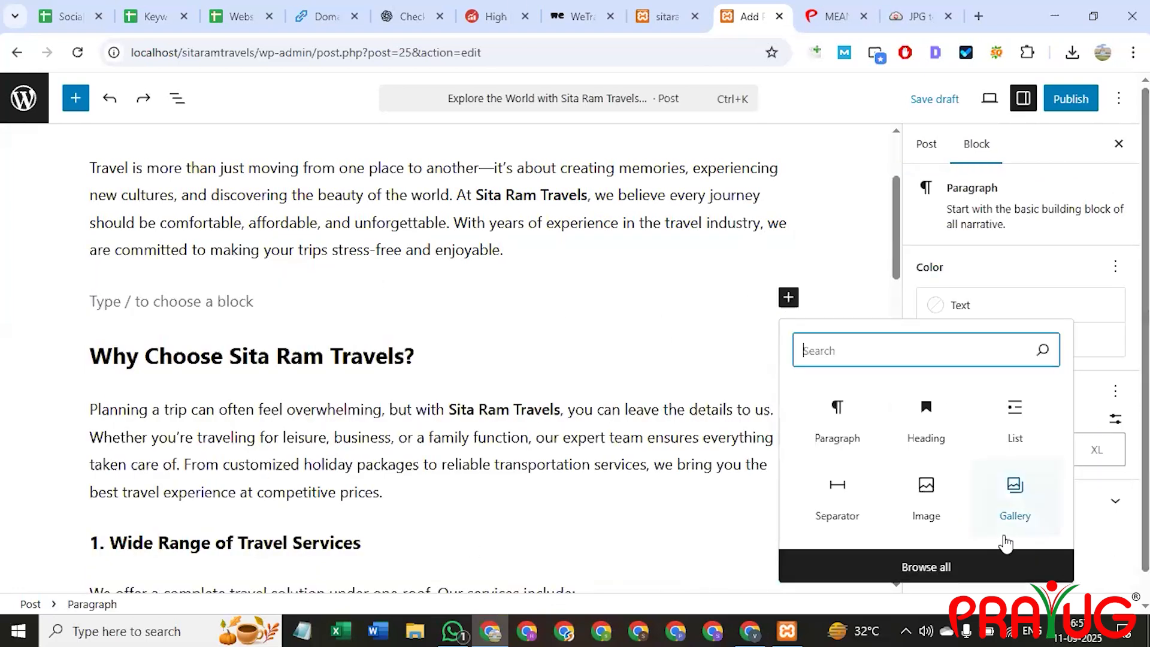
left_click(1015, 497)
left_click(143, 395)
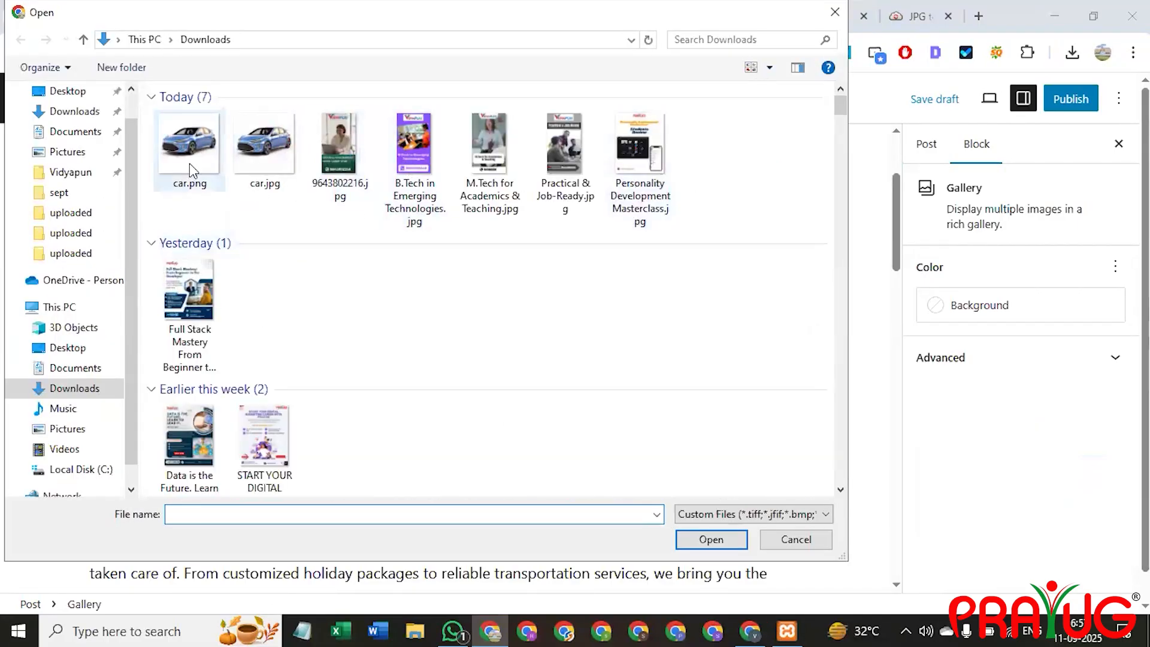
left_click(189, 163)
left_click(265, 166, "ctrl")
left_click(322, 156, "ctrl")
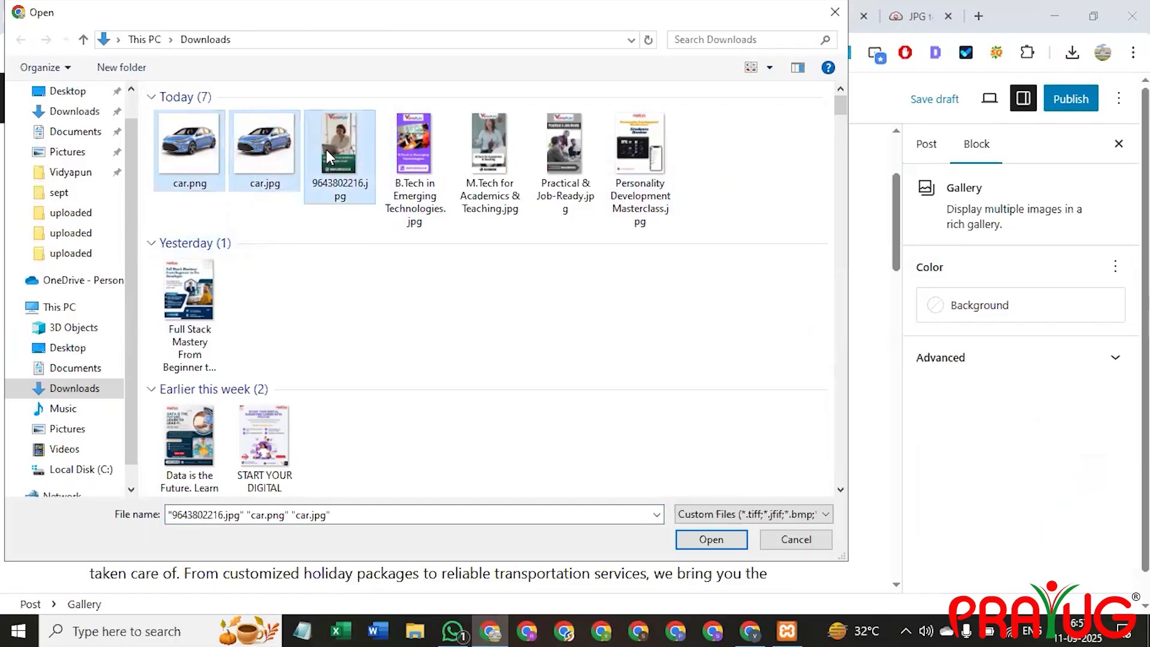
key("Return")
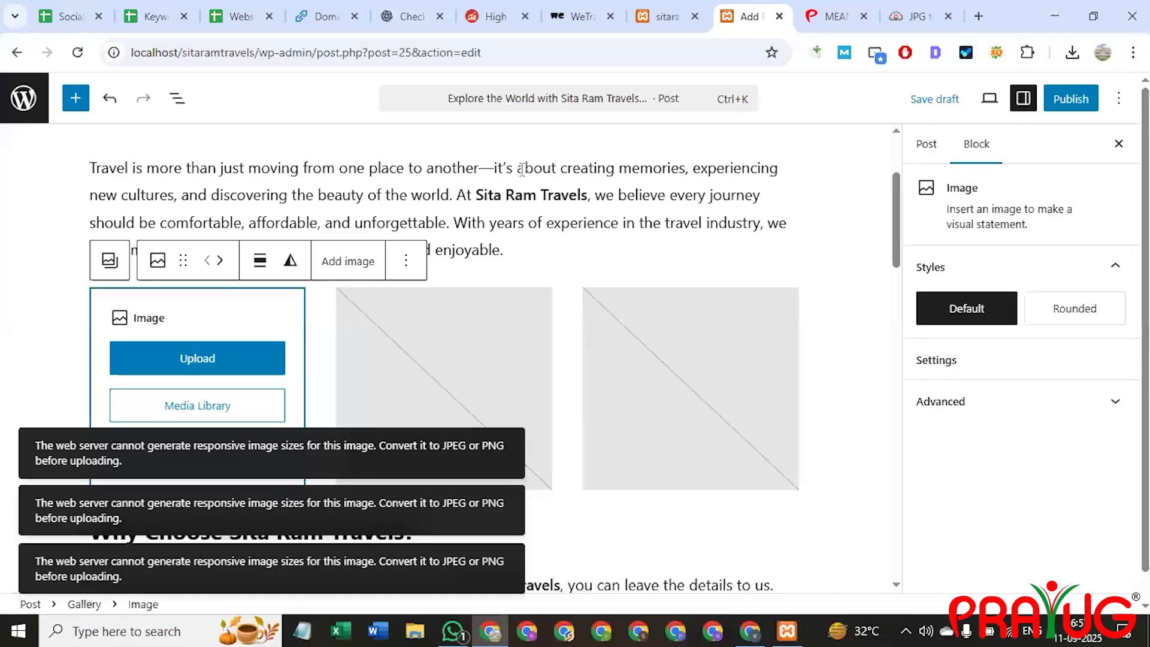
Review the post's blocks, then publish 'Explore the World with Sita Ram Travels' and confirm.
left_click(562, 269)
left_click(847, 478)
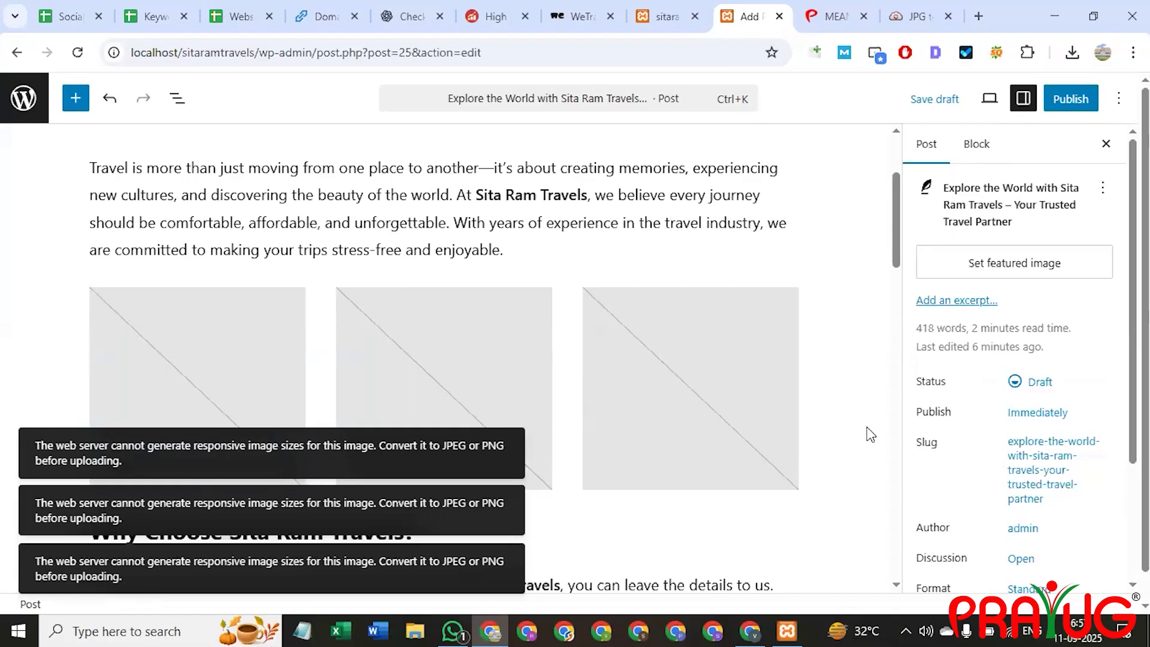
left_click(782, 223)
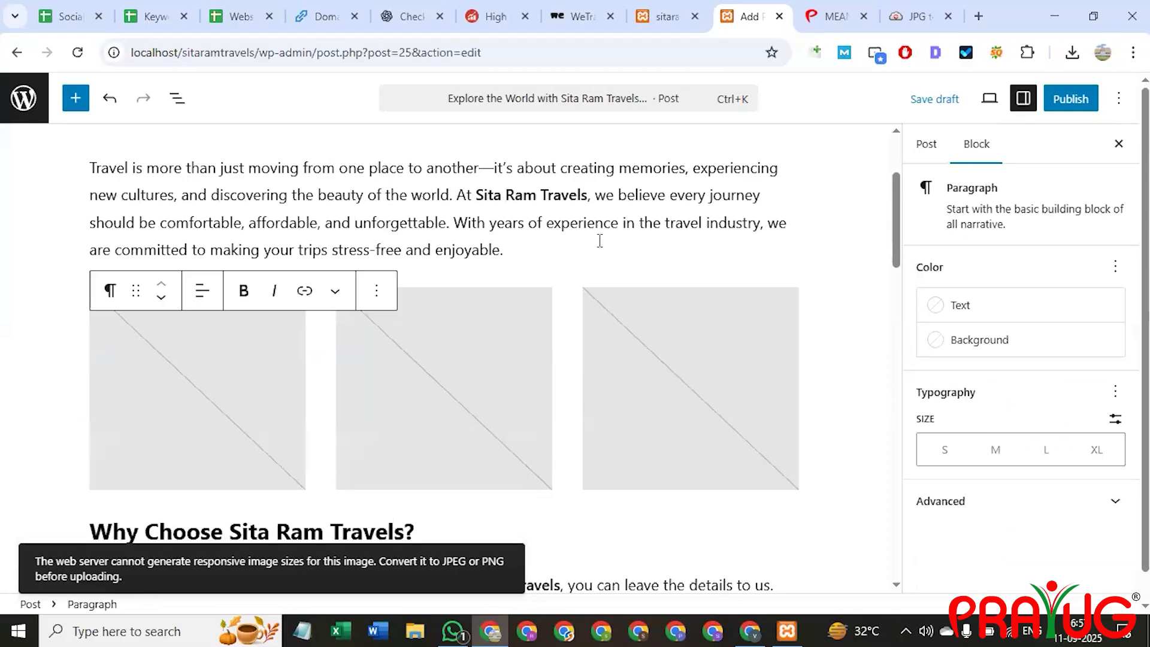
left_click(379, 292)
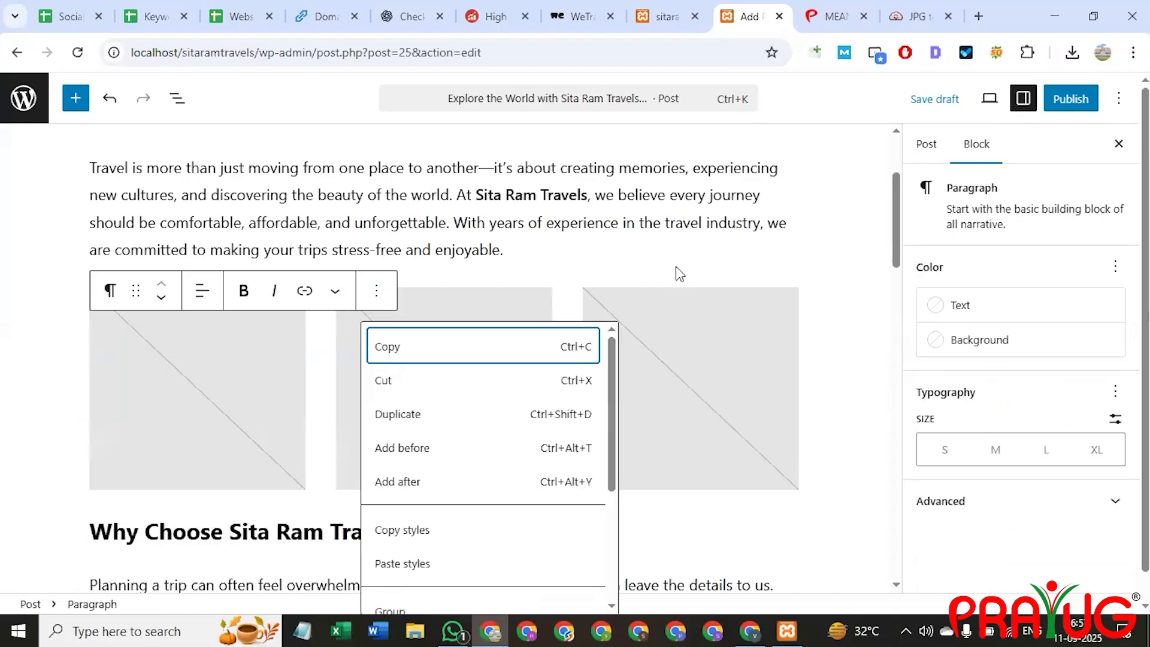
key("Escape")
scroll(862, 261, "up", 3)
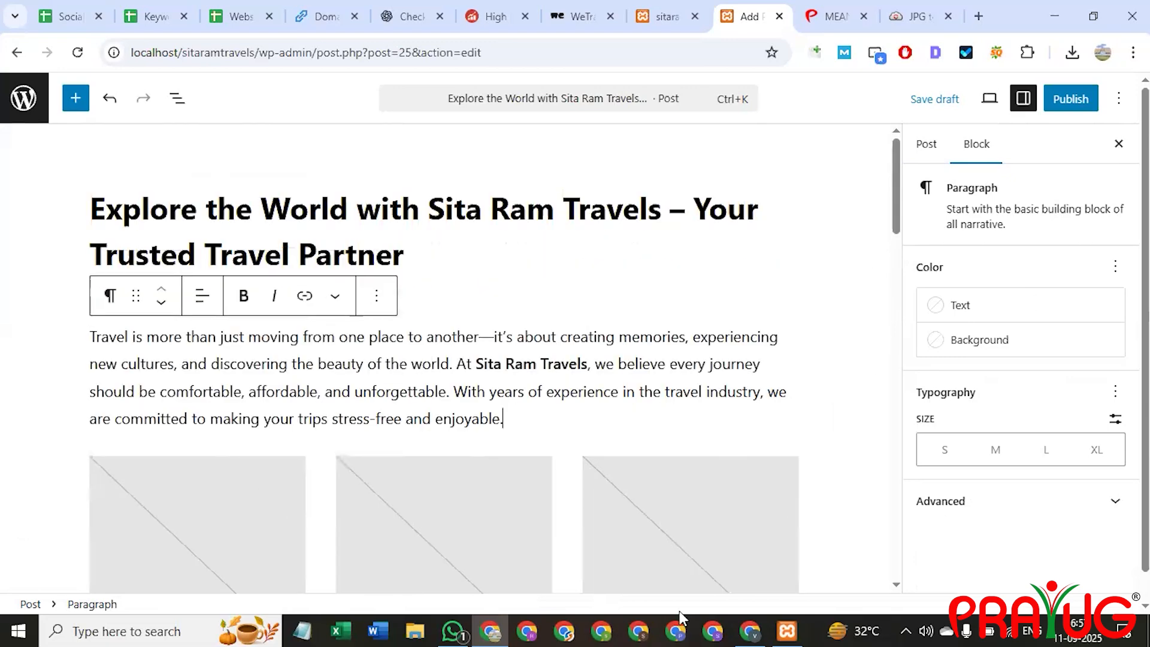
scroll(760, 380, "down", 15)
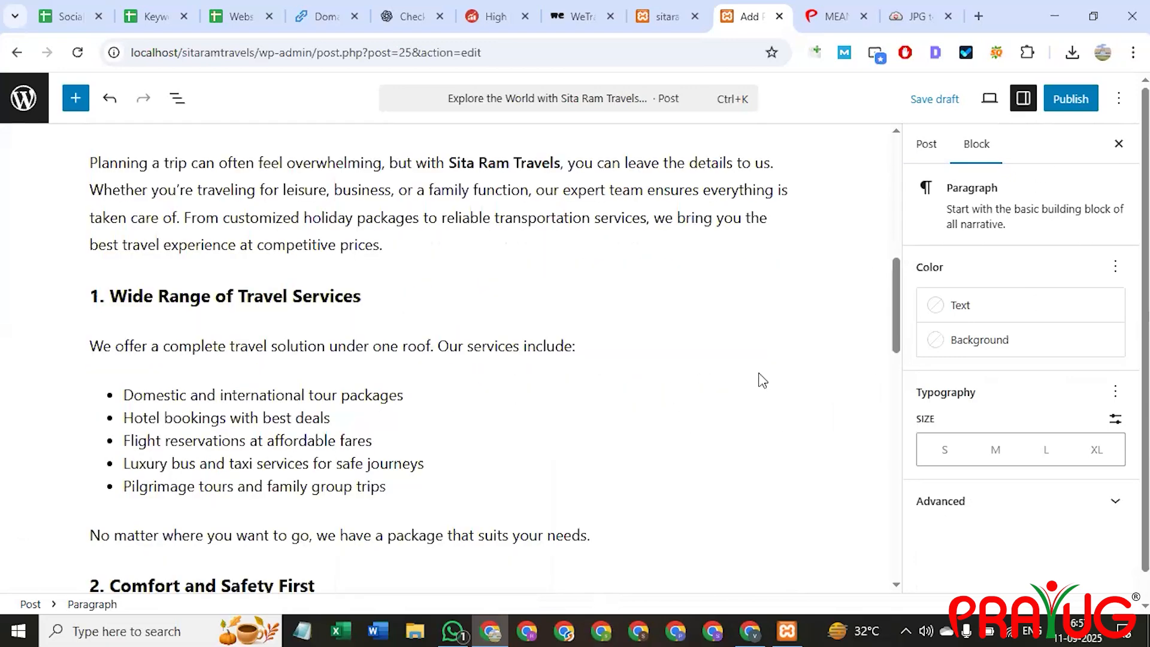
left_click(1074, 102)
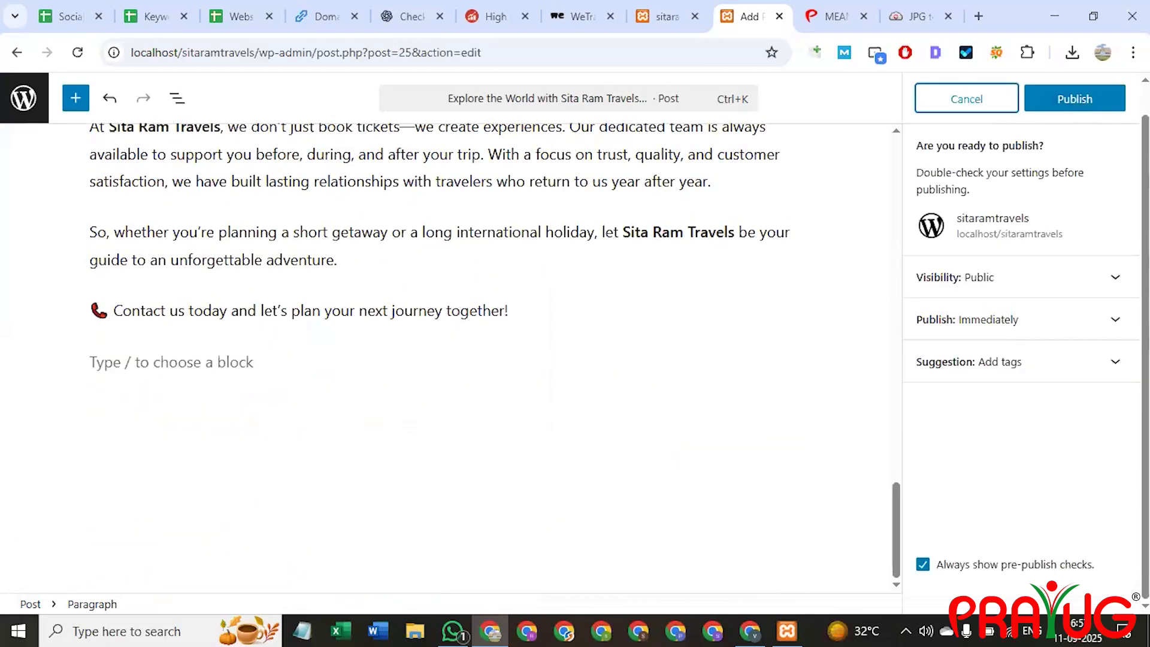
left_click(1090, 95)
scroll(606, 335, "up", 5)
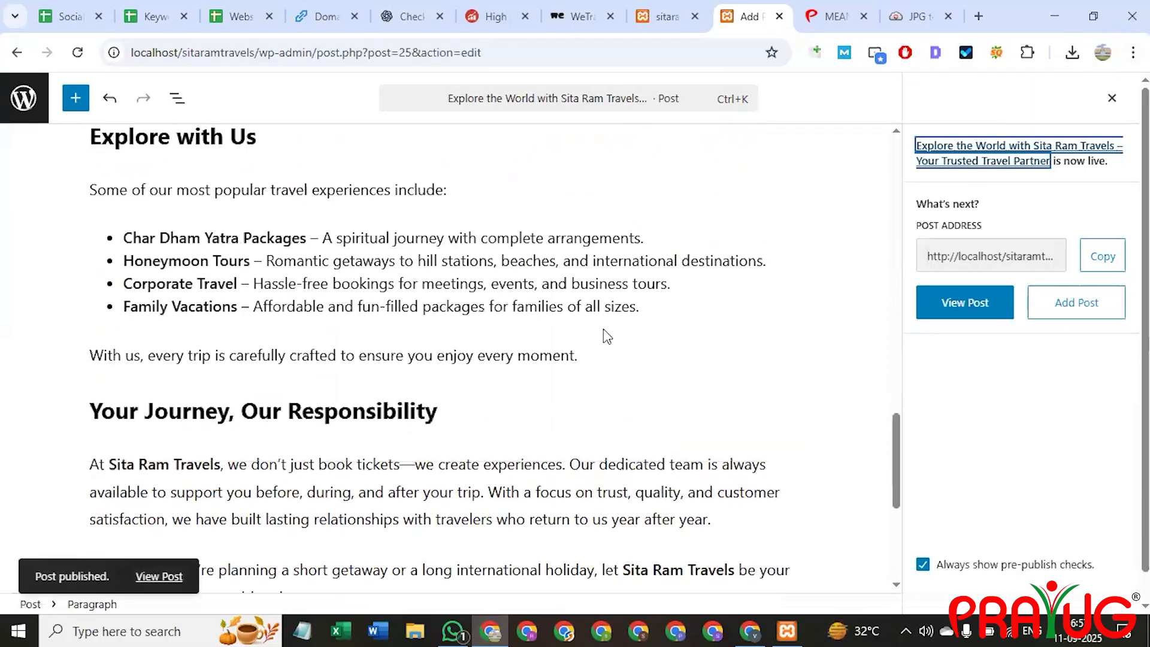
Reload the live site's Home page and scroll through it.
left_click(662, 17)
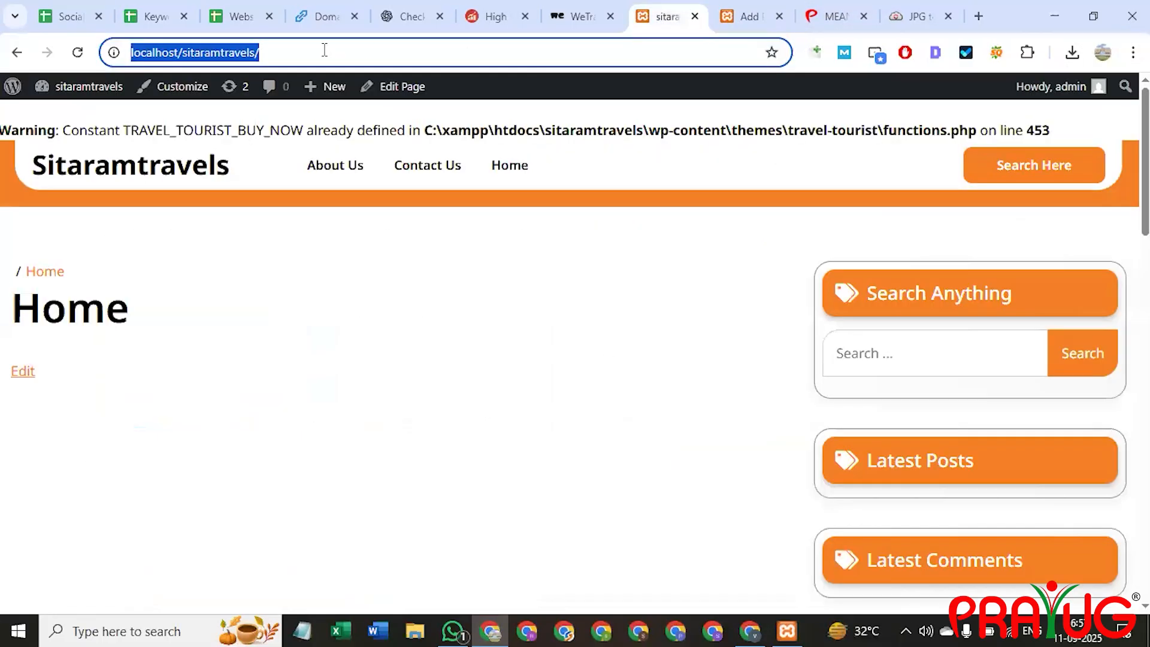
key("Return")
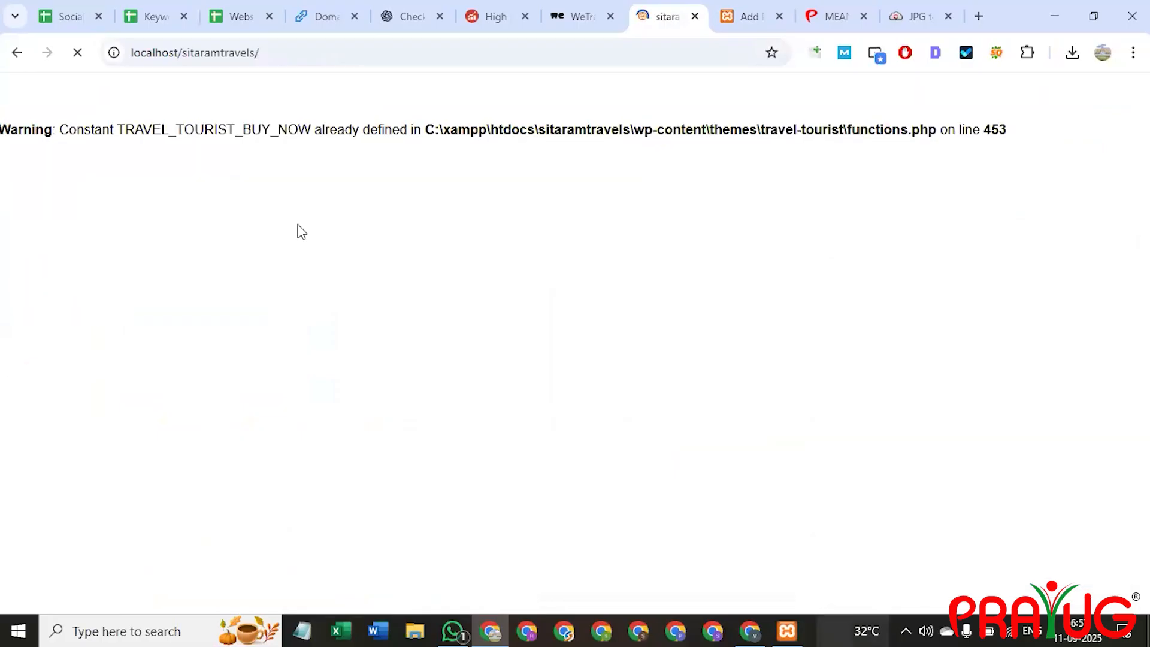
left_click(516, 170)
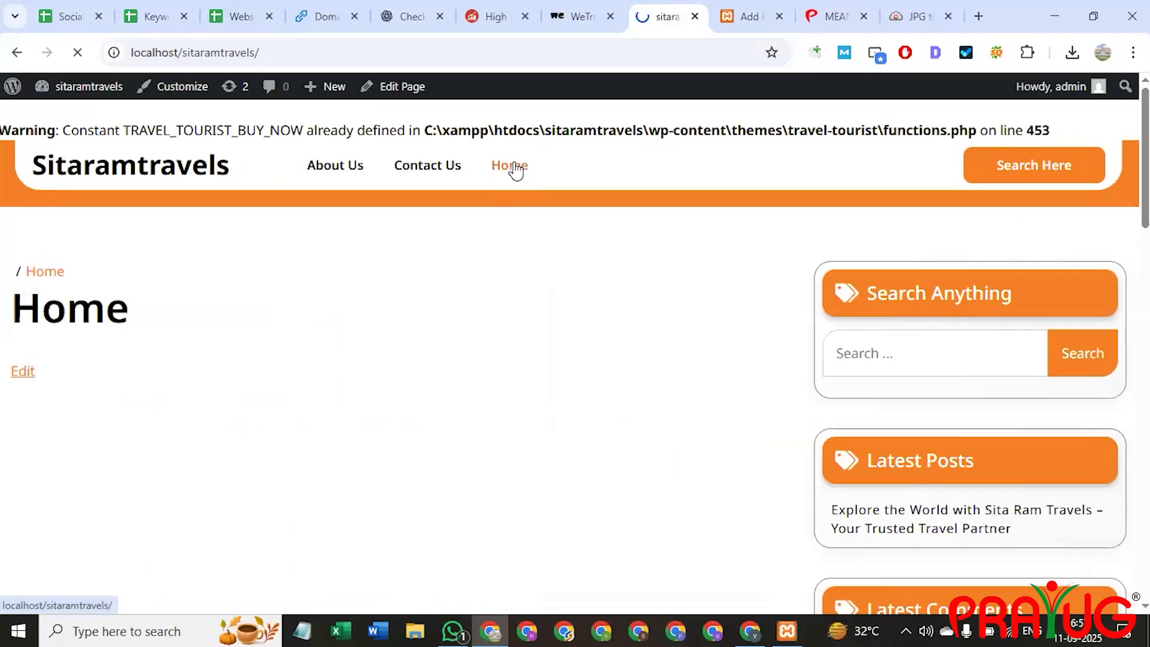
scroll(497, 334, "down", 1)
scroll(491, 330, "down", 15)
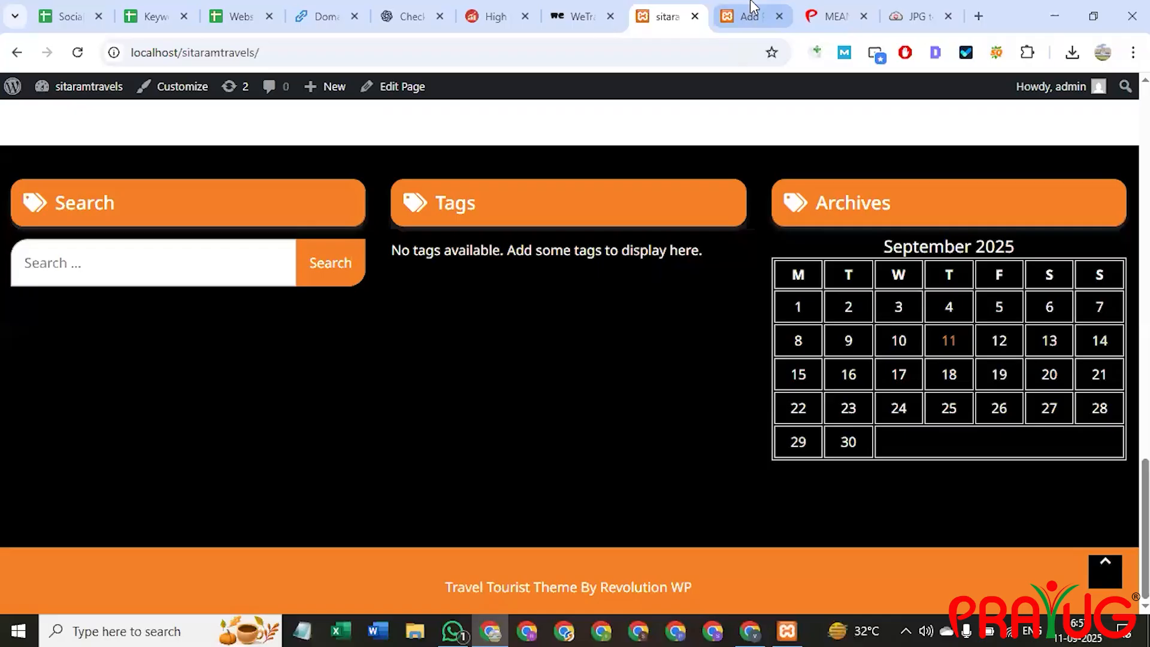
Go from the post editor to the admin All Posts list, then reload the site's Home page.
left_click(753, 8)
scroll(174, 290, "up", 10)
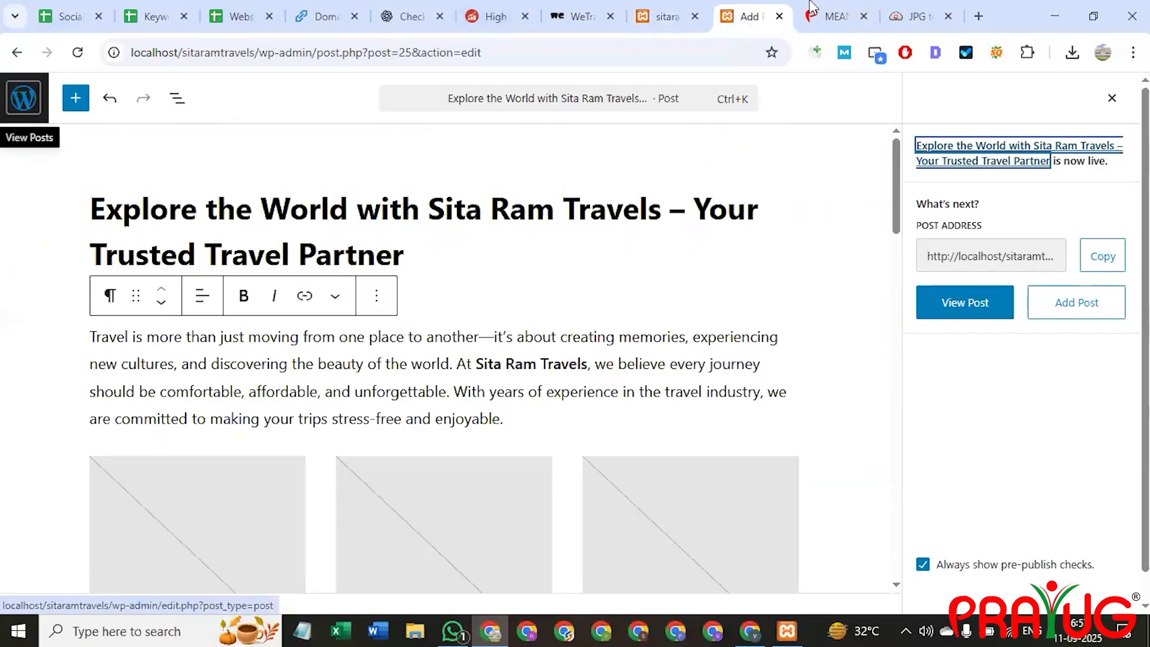
left_click(27, 96)
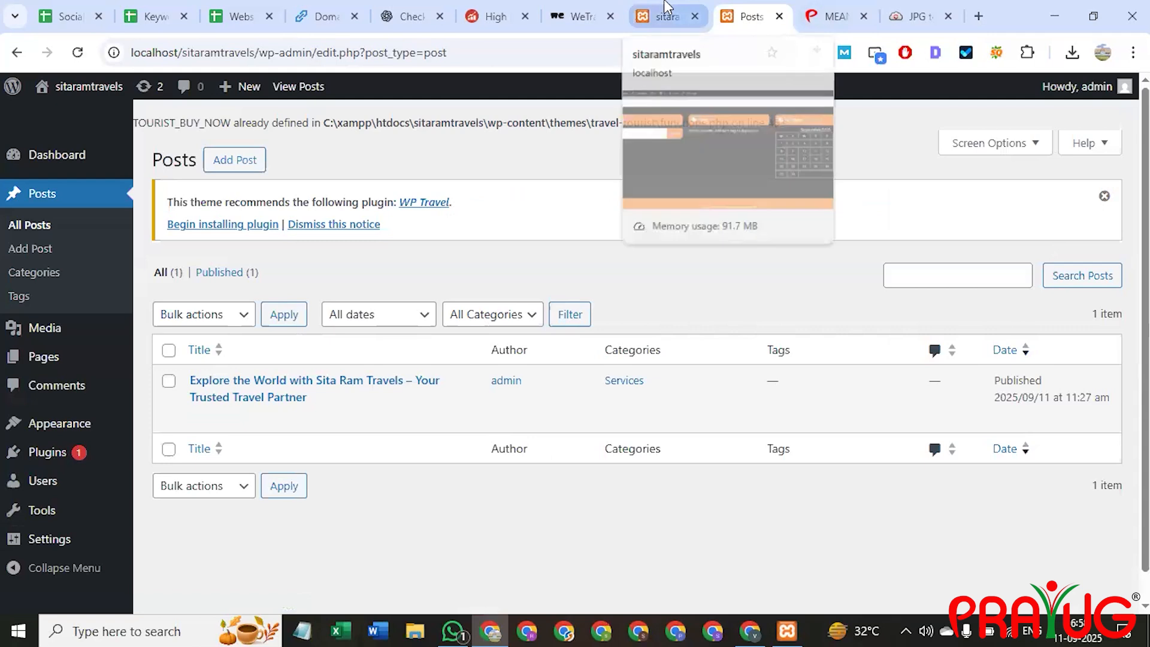
left_click(688, 8)
scroll(227, 352, "up", 20)
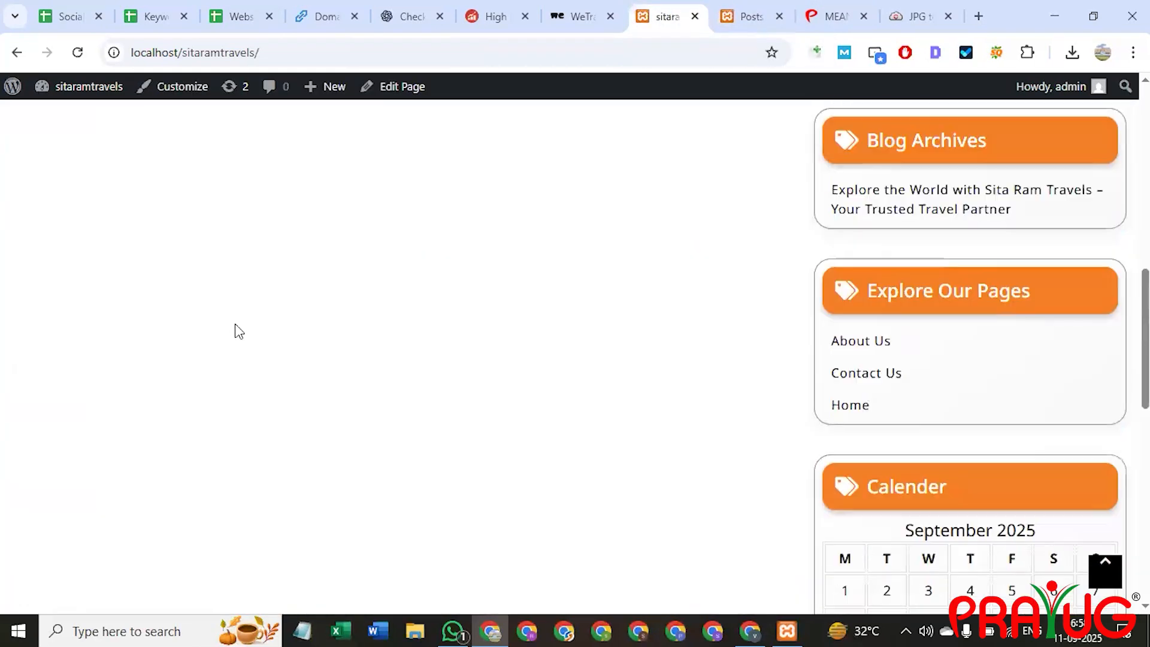
left_click(187, 180)
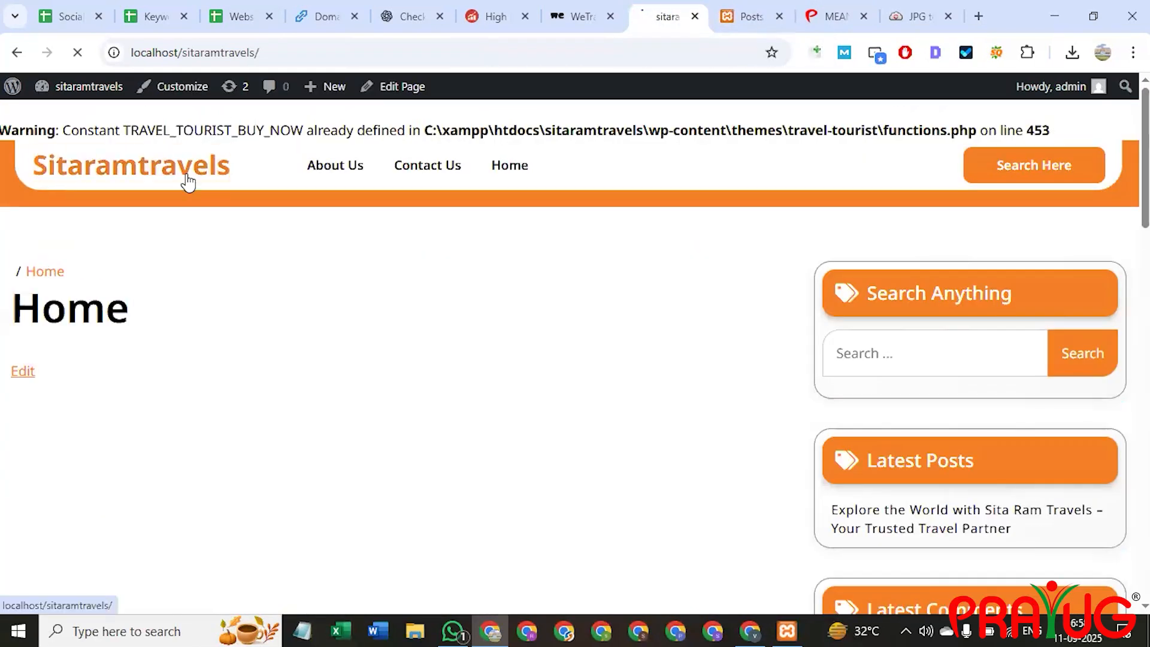
left_click(333, 170)
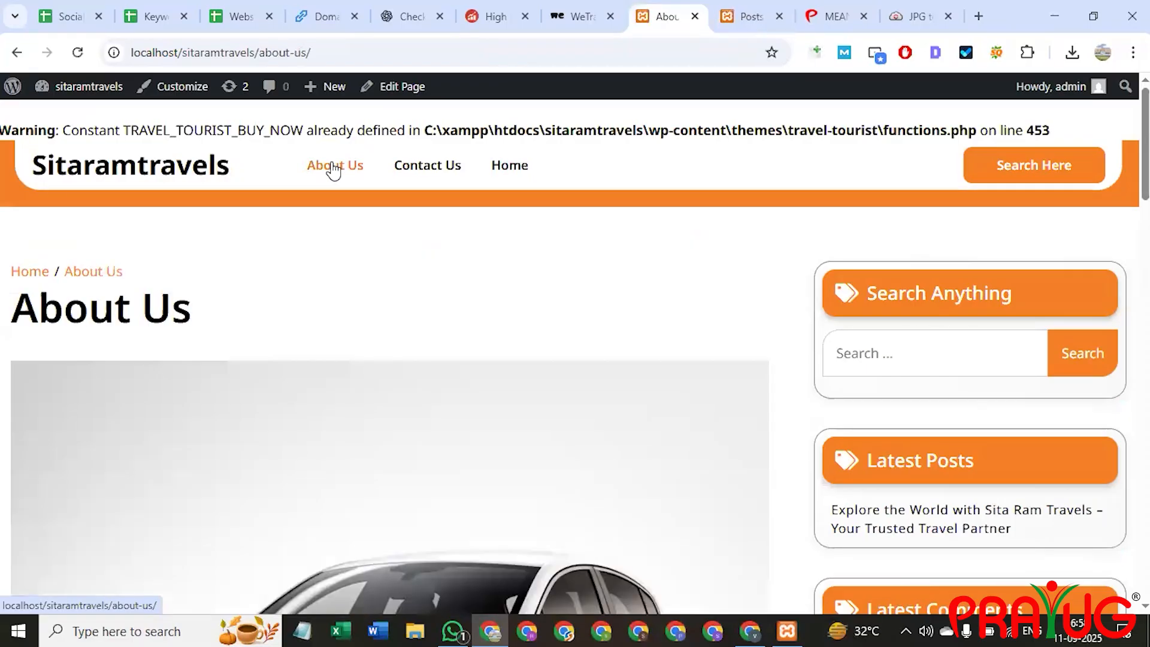
scroll(300, 347, "down", 12)
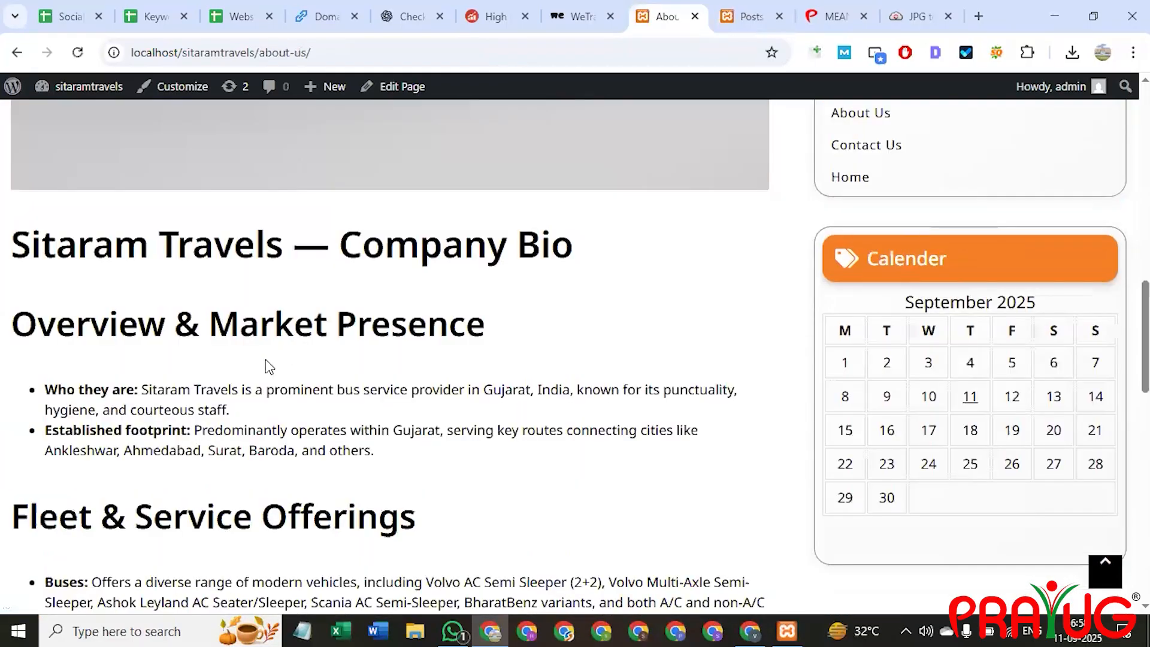
scroll(270, 367, "down", 8)
scroll(265, 359, "up", 10)
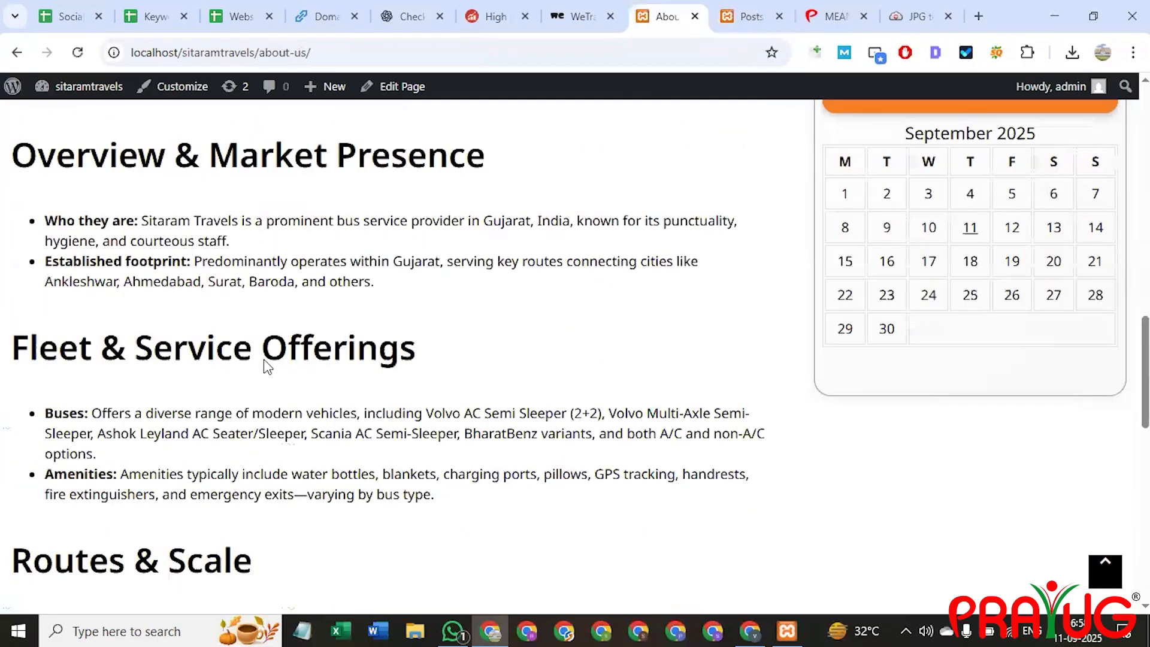
scroll(267, 367, "up", 1)
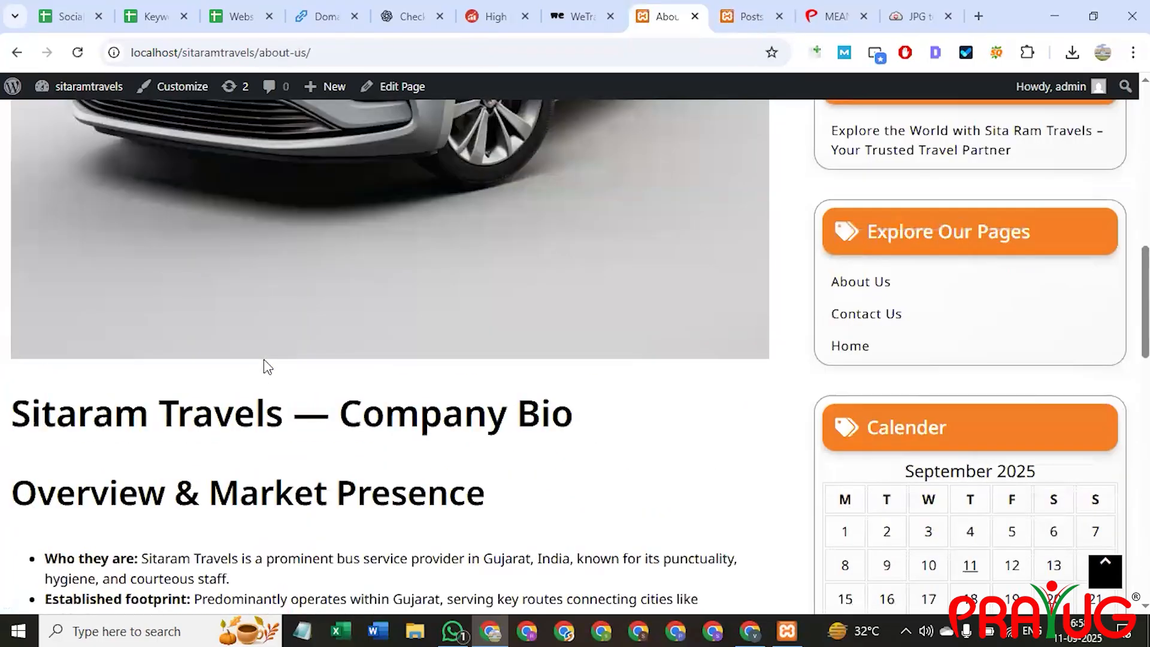
scroll(254, 406, "up", 3)
scroll(257, 407, "up", 5)
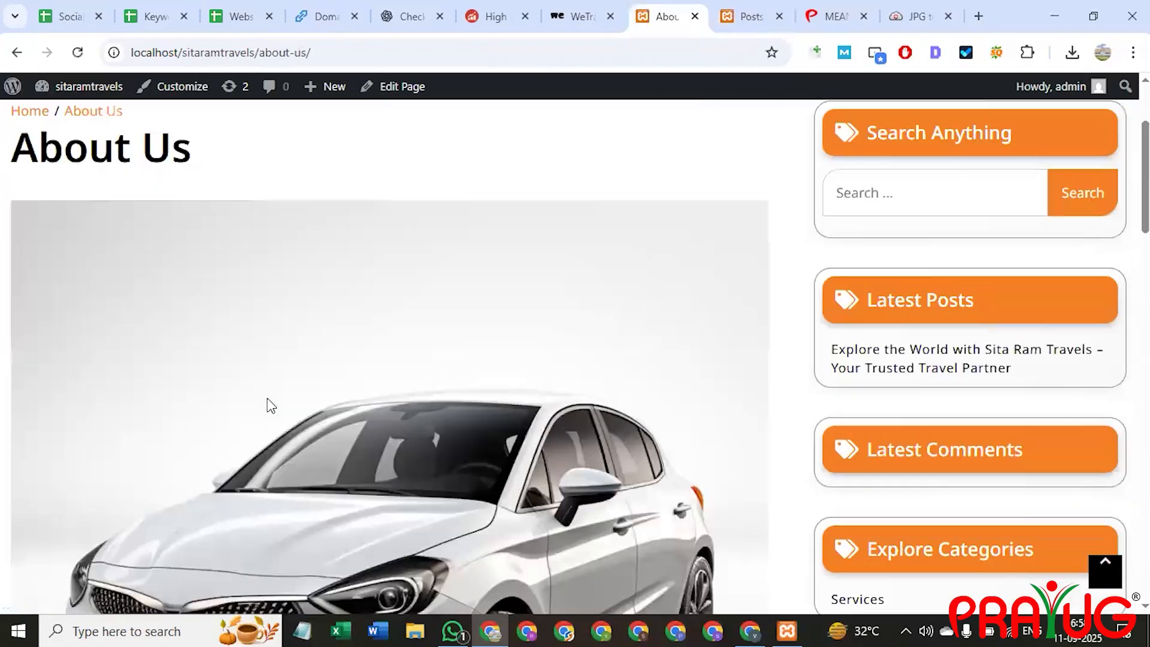
left_click(523, 164)
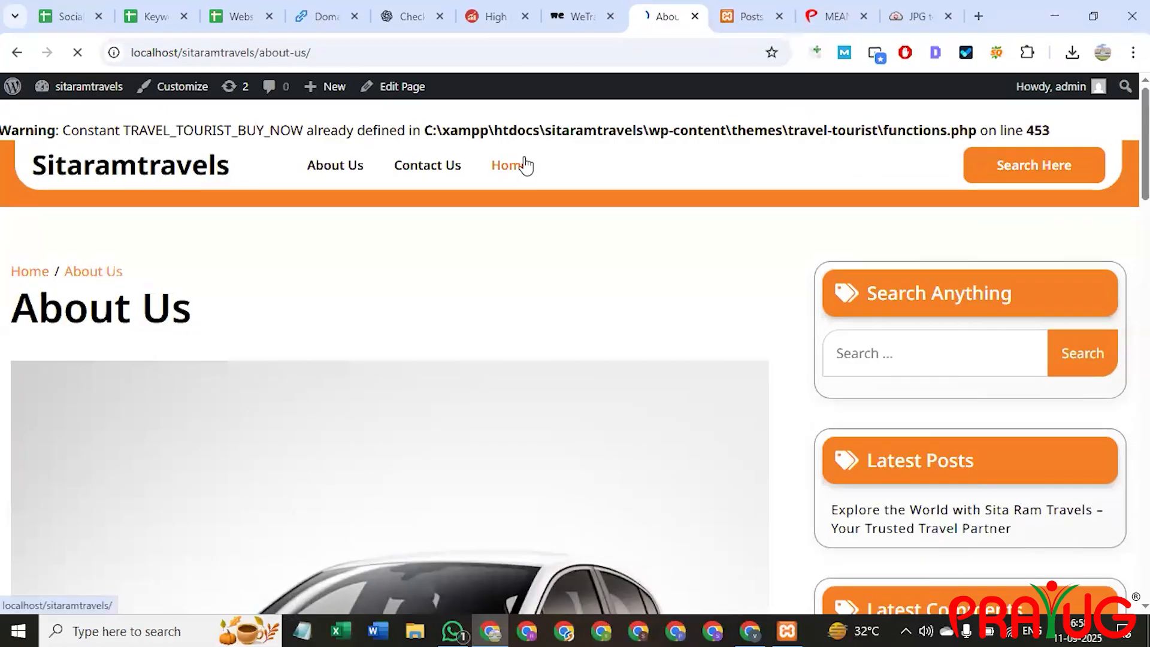
scroll(126, 314, "down", 4)
scroll(778, 462, "up", 3)
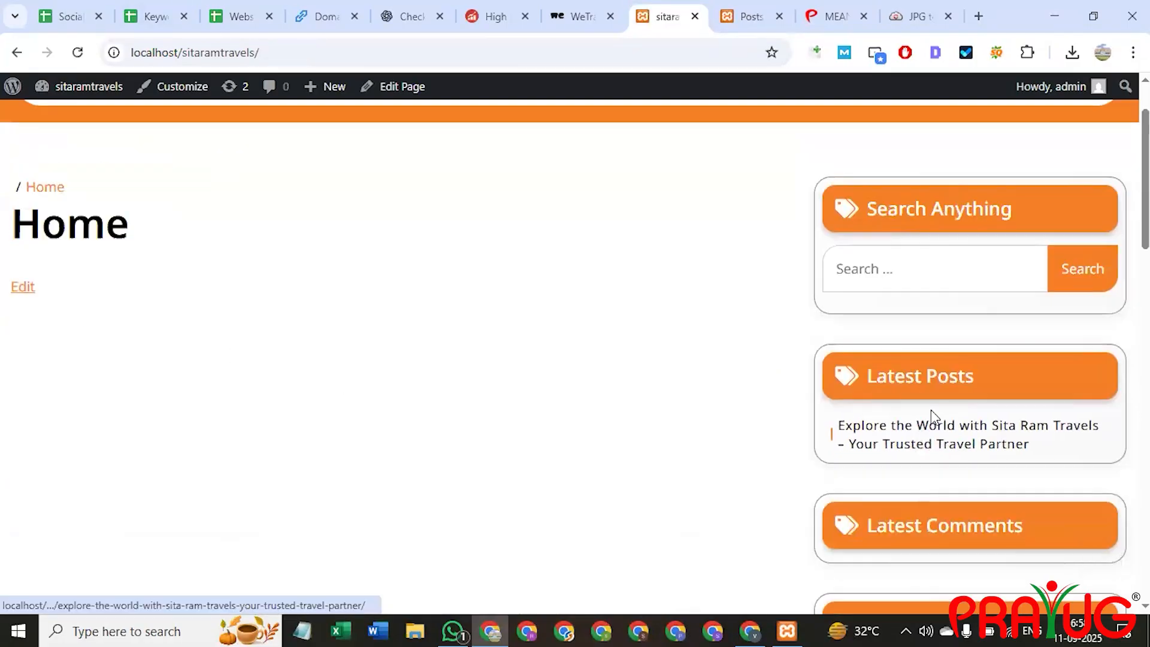
scroll(480, 538, "up", 2)
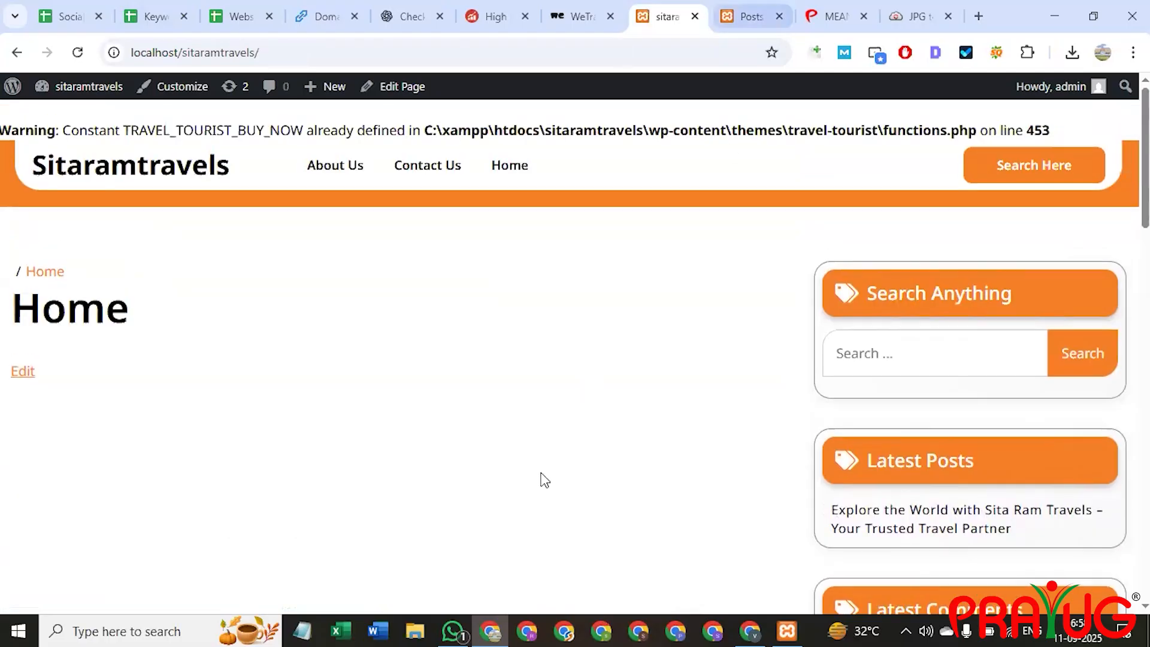
scroll(693, 323, "down", 4)
scroll(932, 446, "down", 3)
scroll(920, 463, "up", 4)
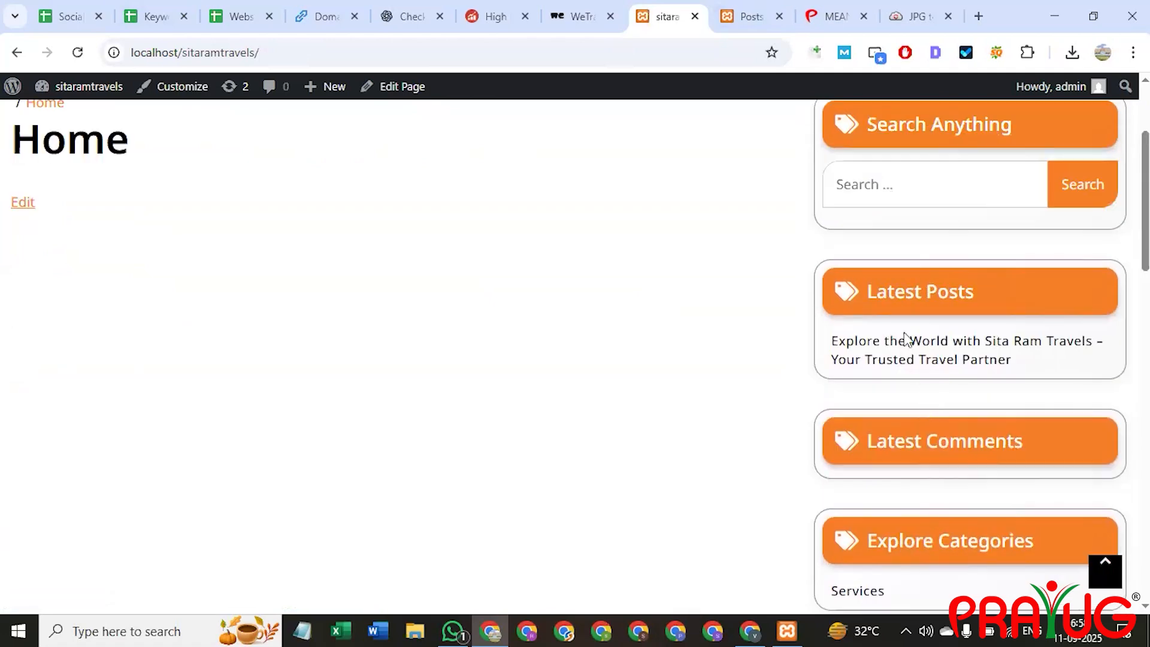
Open the Sita Ram Travels post from Latest Posts, scroll through it, and select its URL slug.
left_click(883, 360)
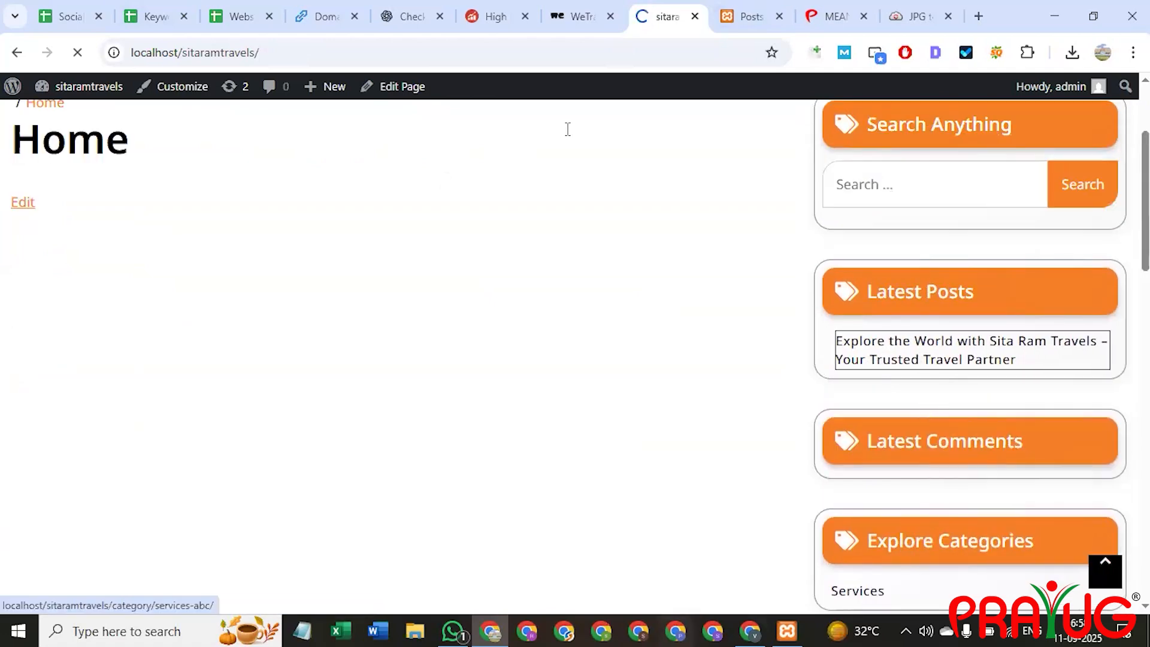
scroll(598, 309, "down", 12)
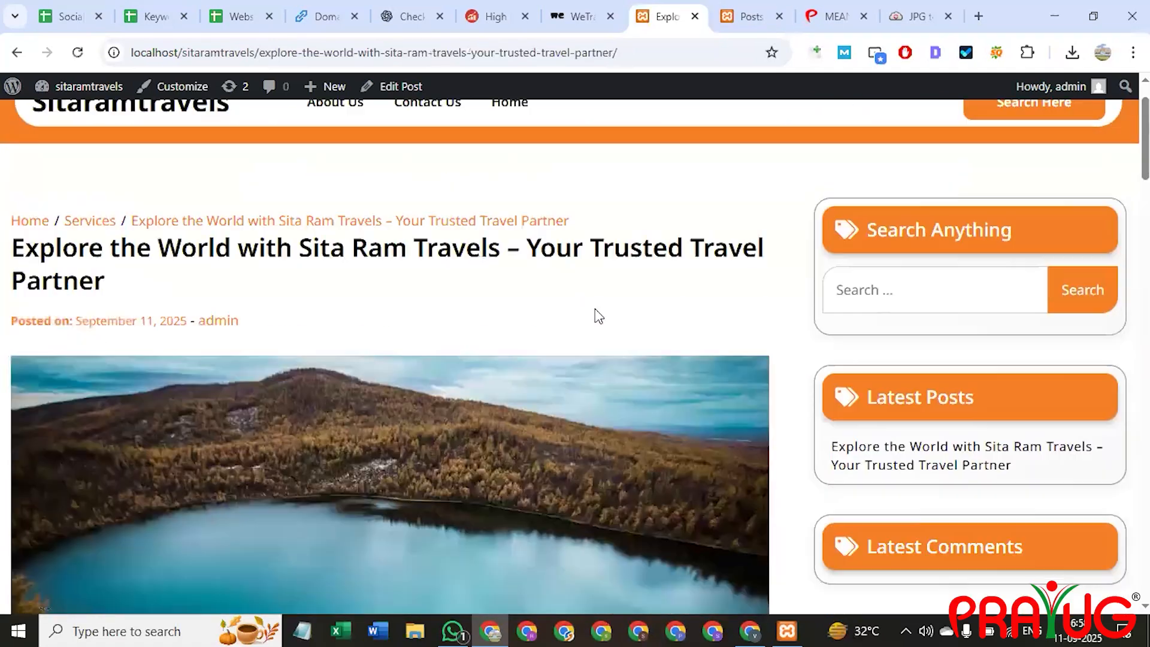
scroll(598, 314, "up", 5)
scroll(596, 312, "up", 3)
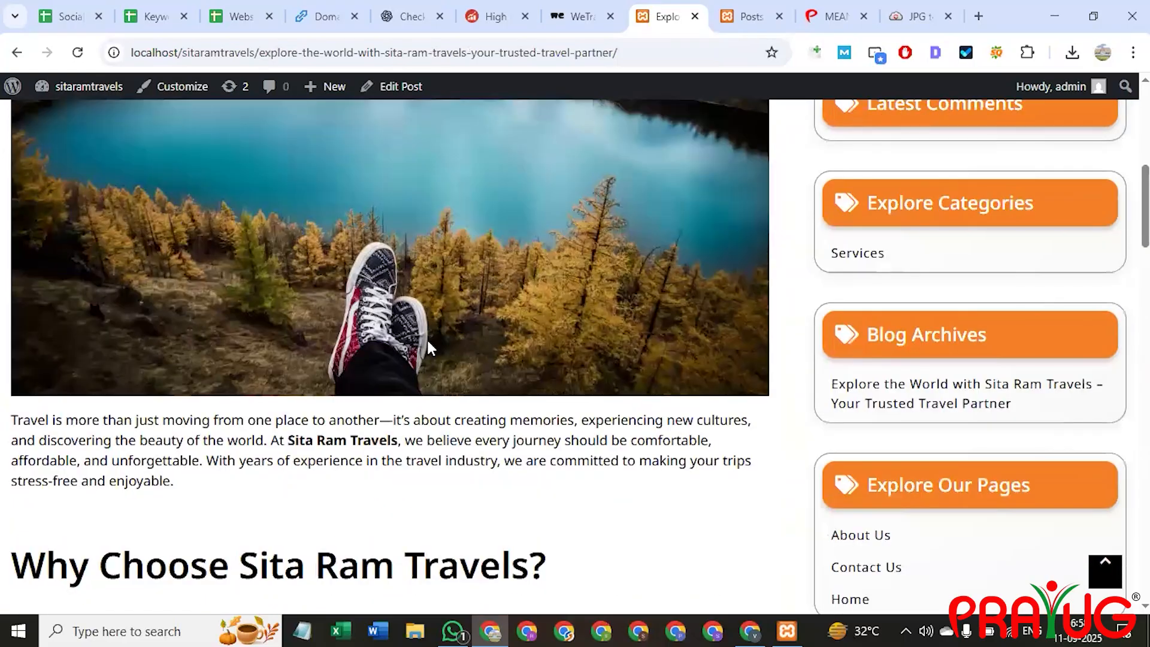
scroll(428, 346, "up", 5)
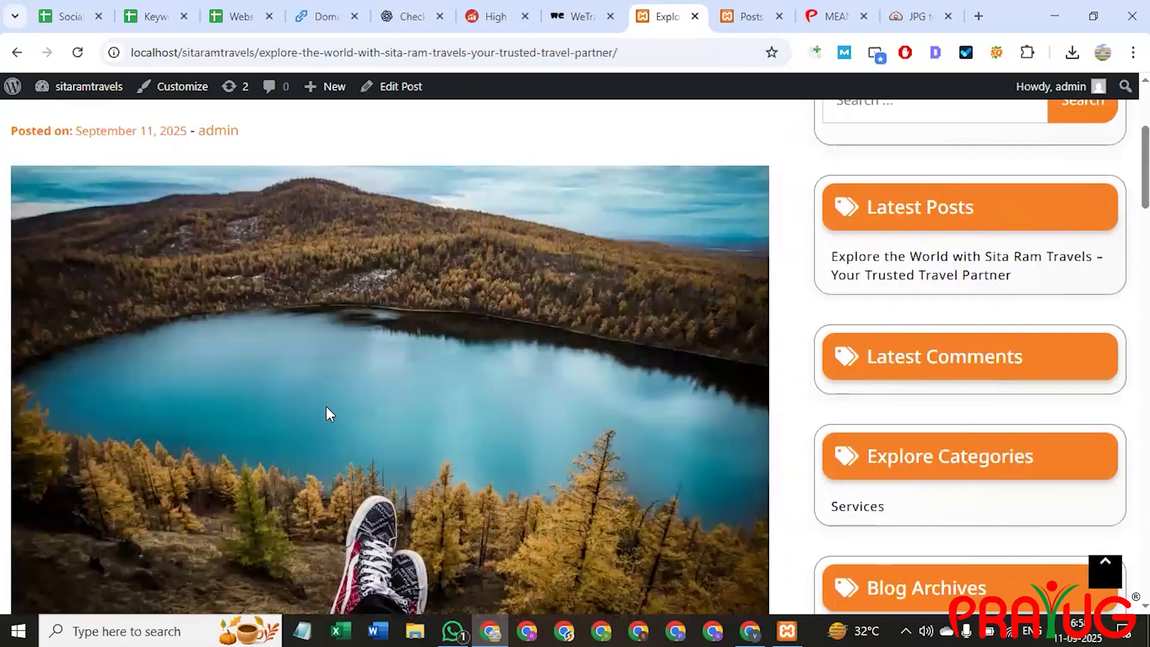
scroll(472, 404, "down", 12)
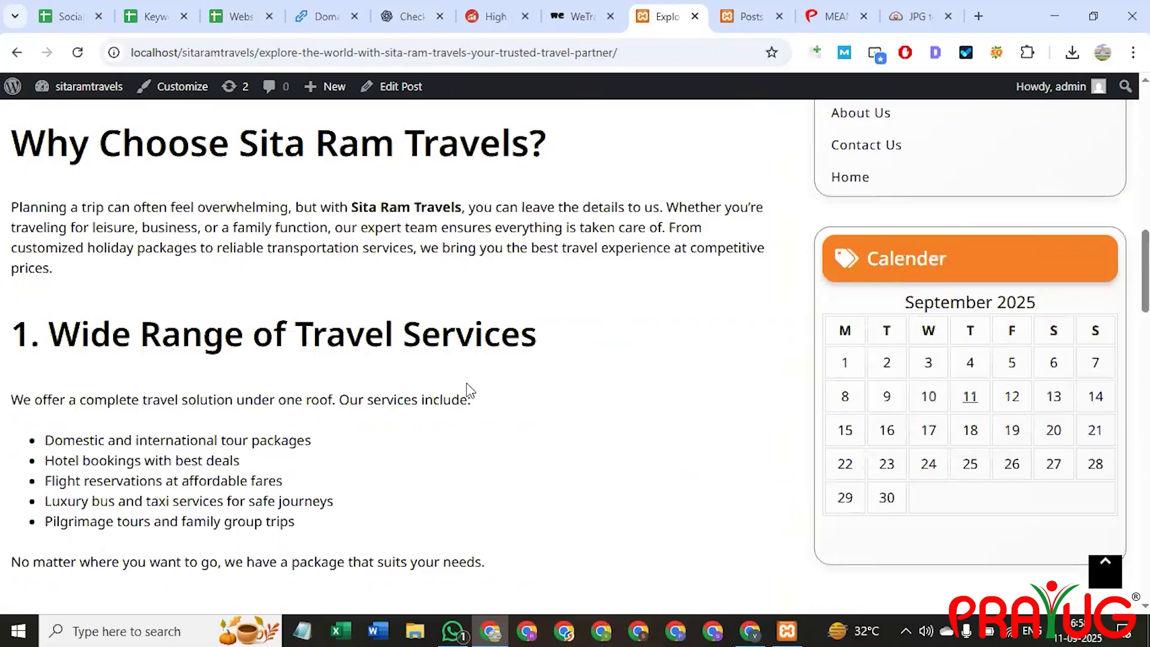
scroll(477, 384, "down", 18)
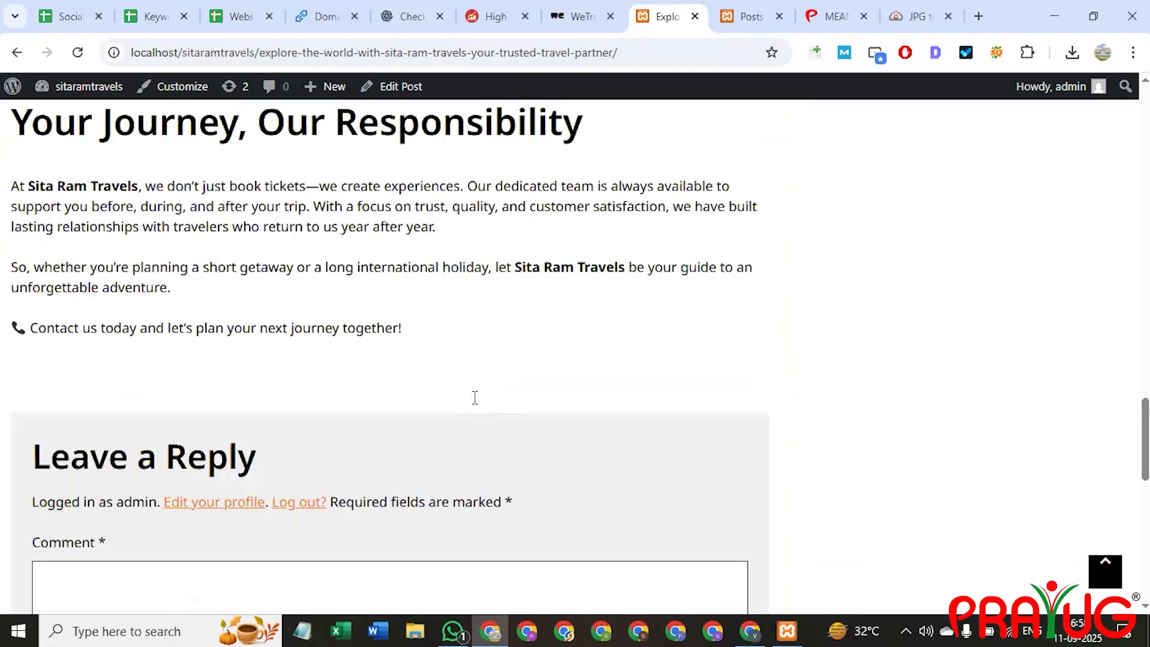
scroll(475, 397, "up", 20)
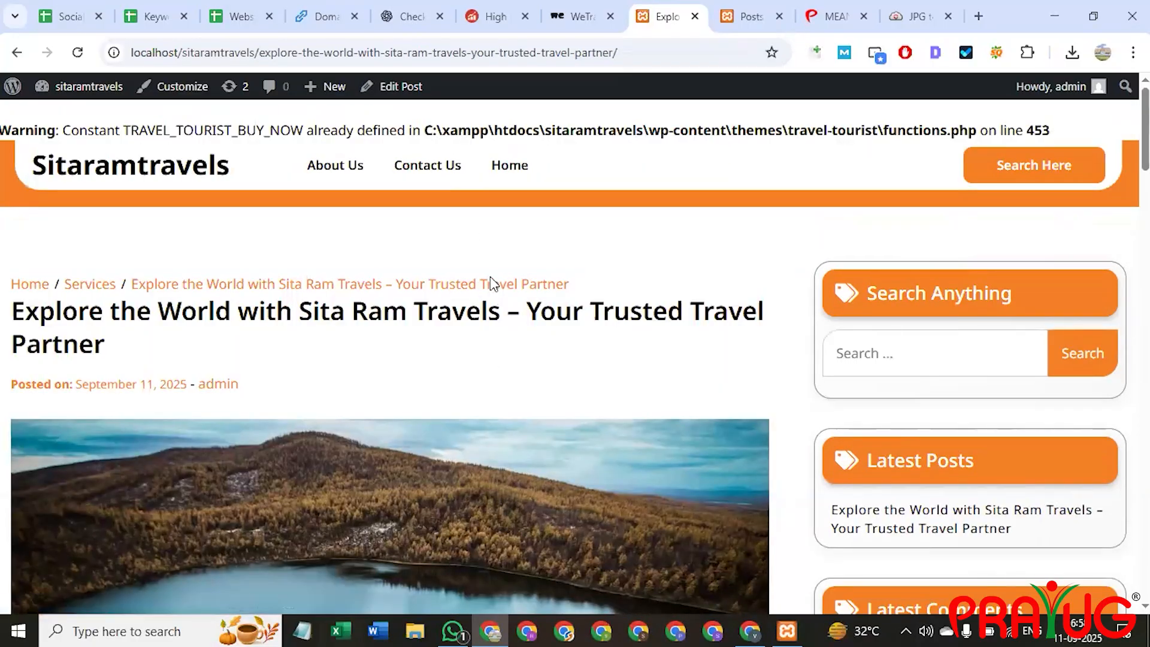
left_click_drag(262, 53, 674, 52)
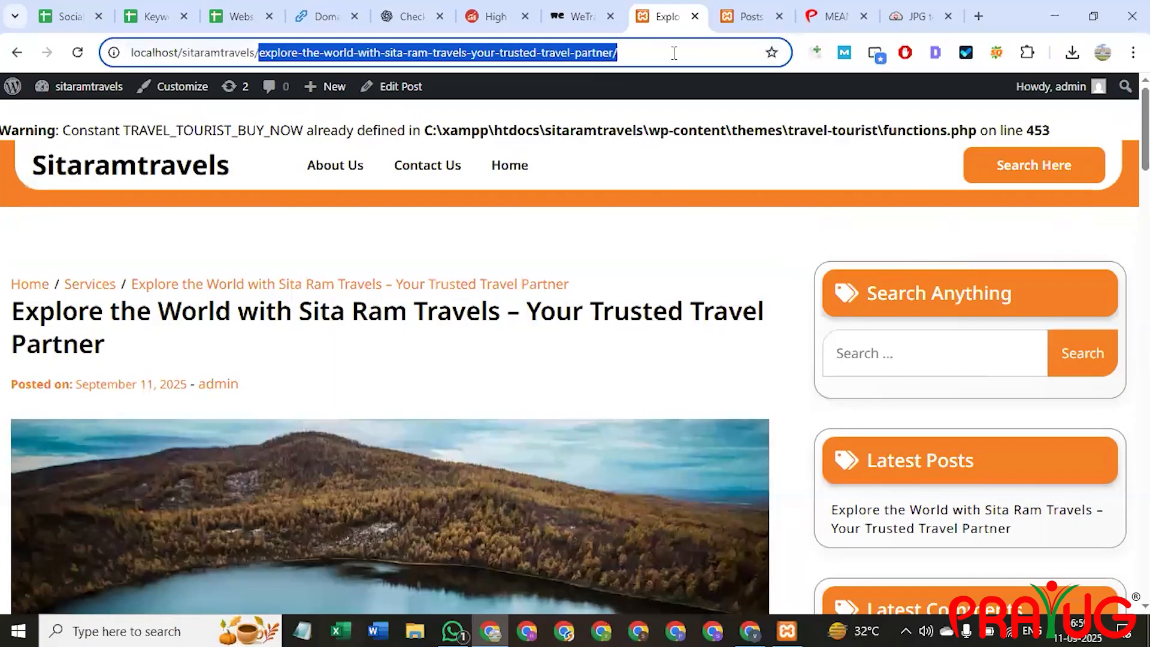
left_click(747, 8)
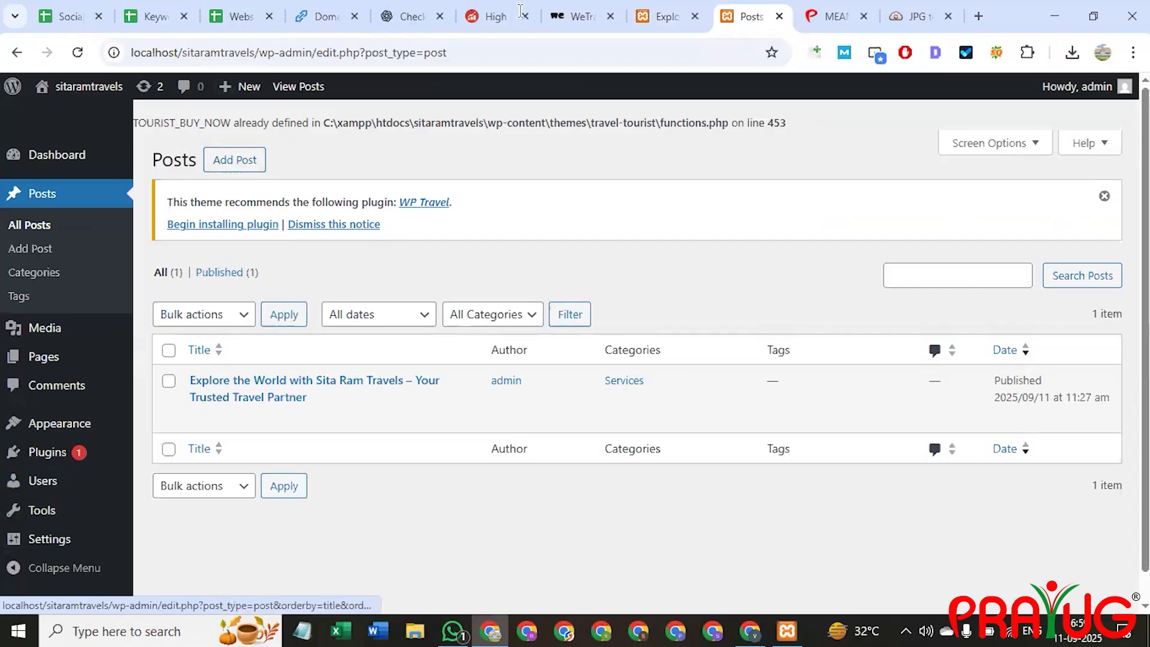
On Posts > Categories, check the Parent Category choices, then open Services for editing.
left_click(58, 275)
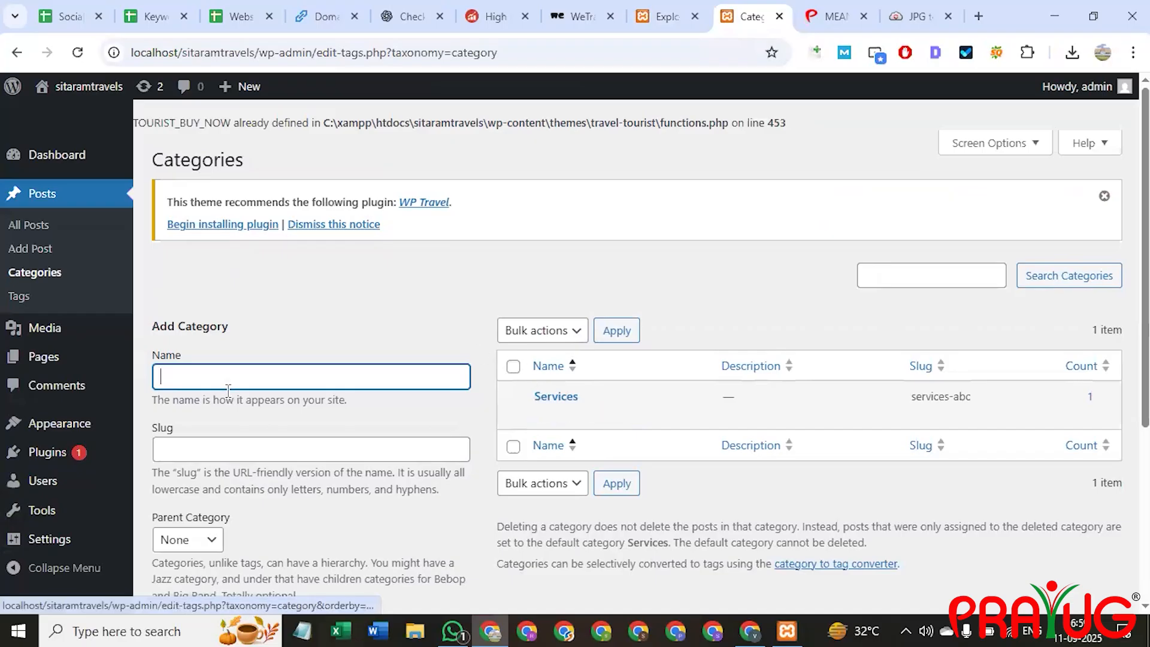
scroll(229, 401, "down", 4)
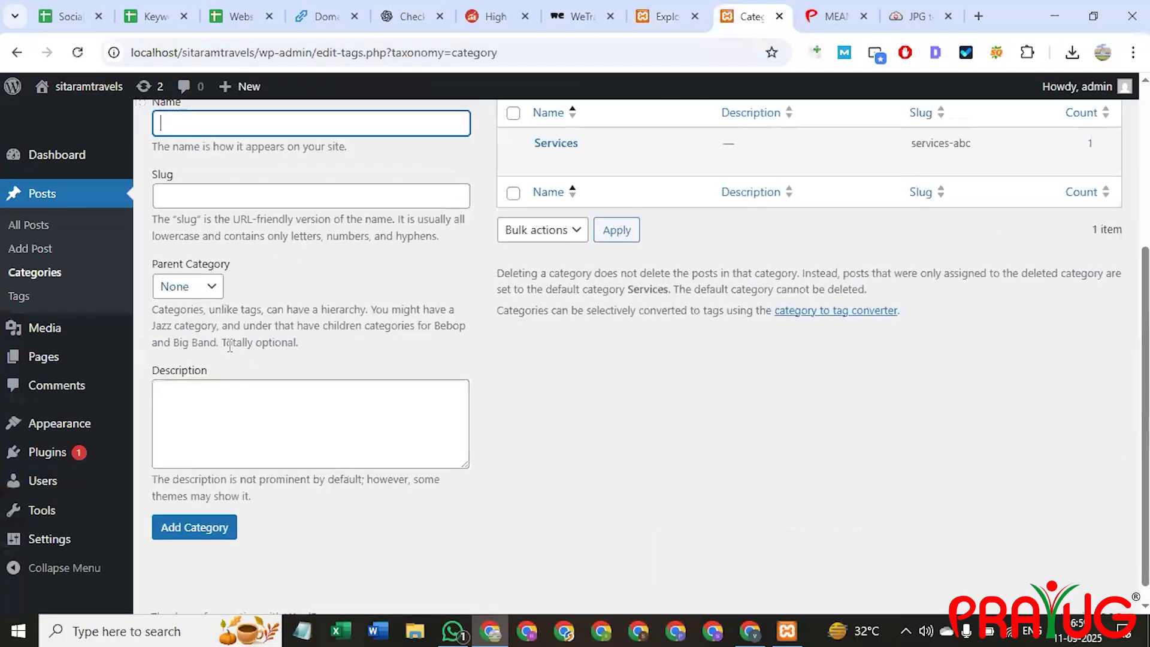
scroll(246, 371, "up", 3)
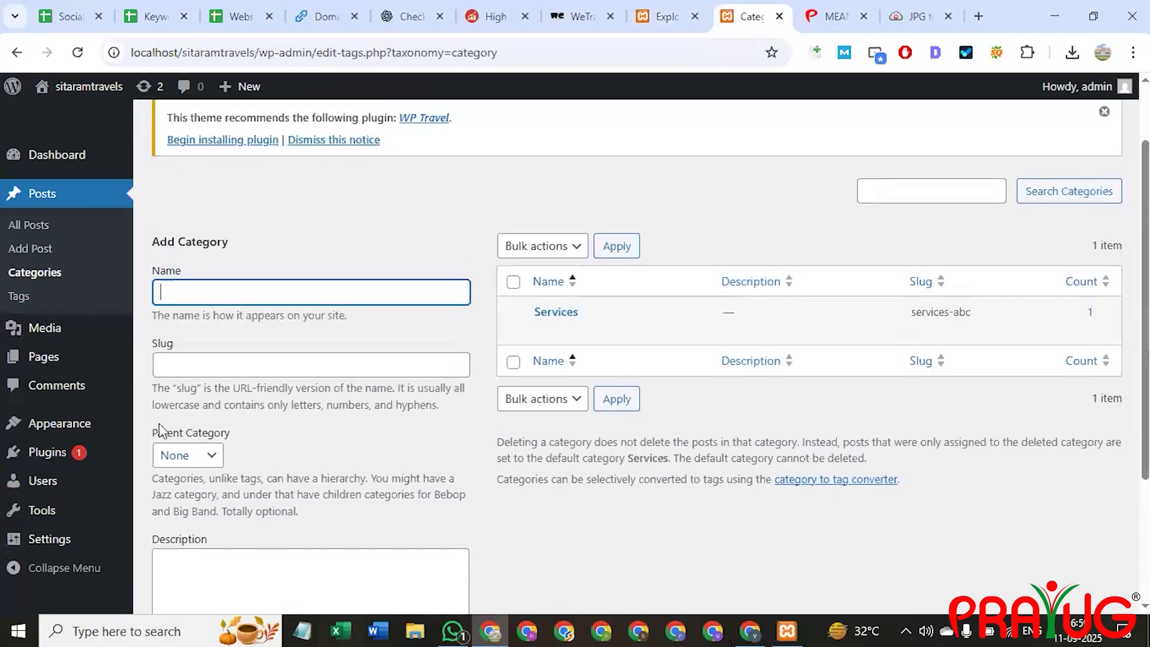
triple_click(193, 427)
left_click(199, 463)
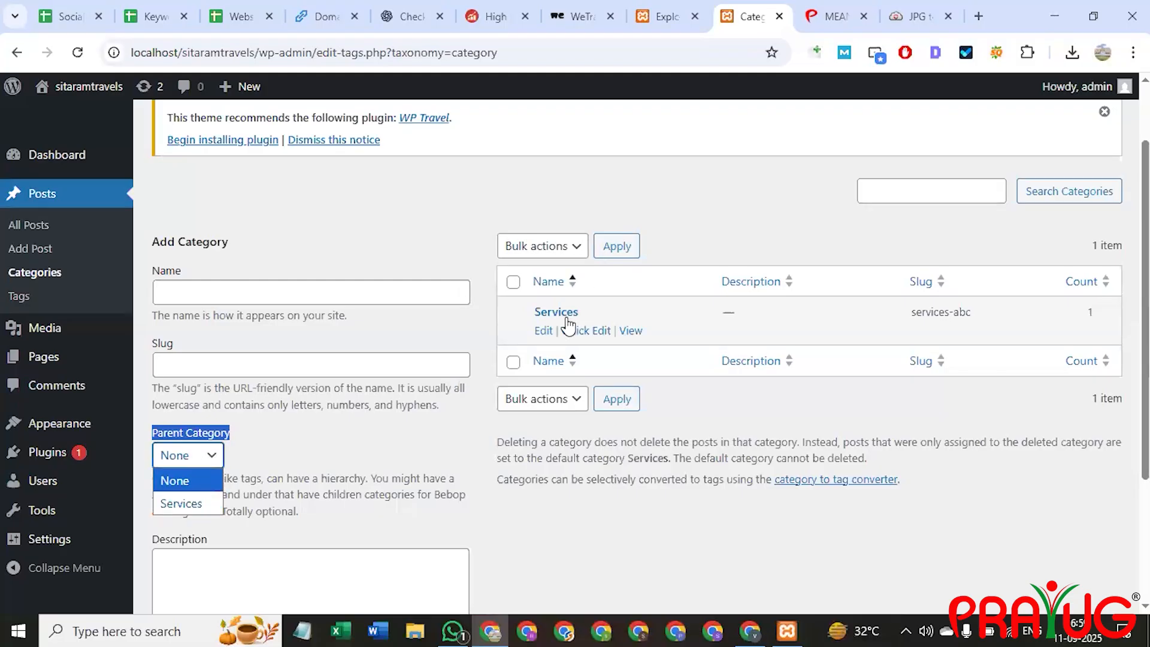
left_click(663, 16)
left_click(180, 175)
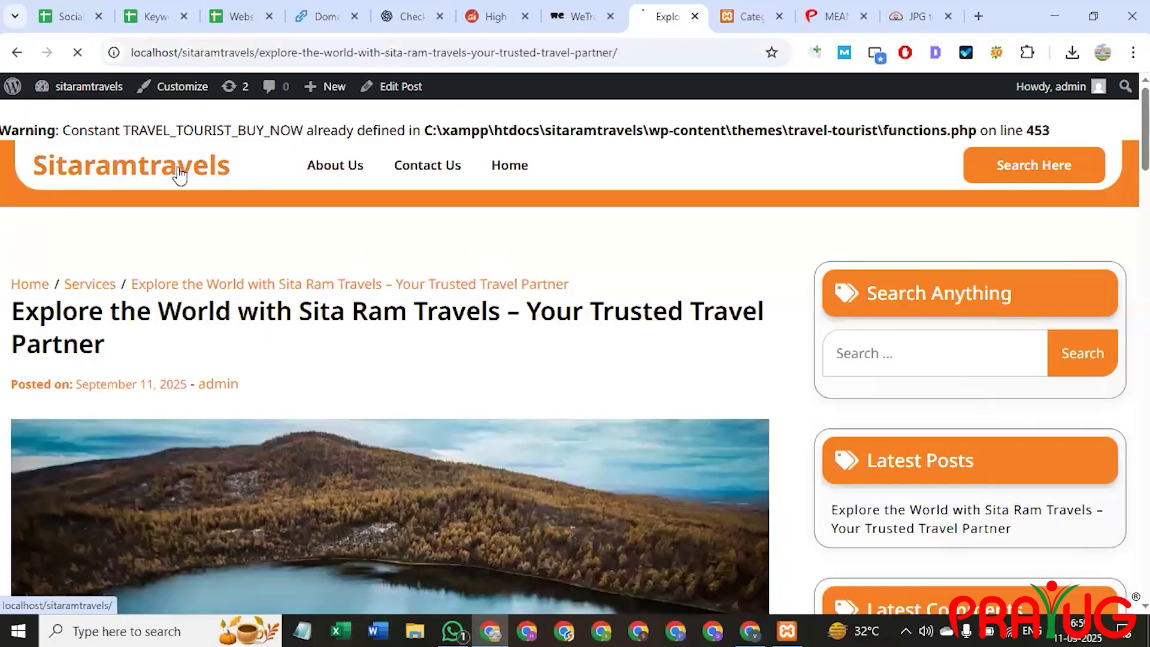
left_click(746, 16)
left_click(566, 313)
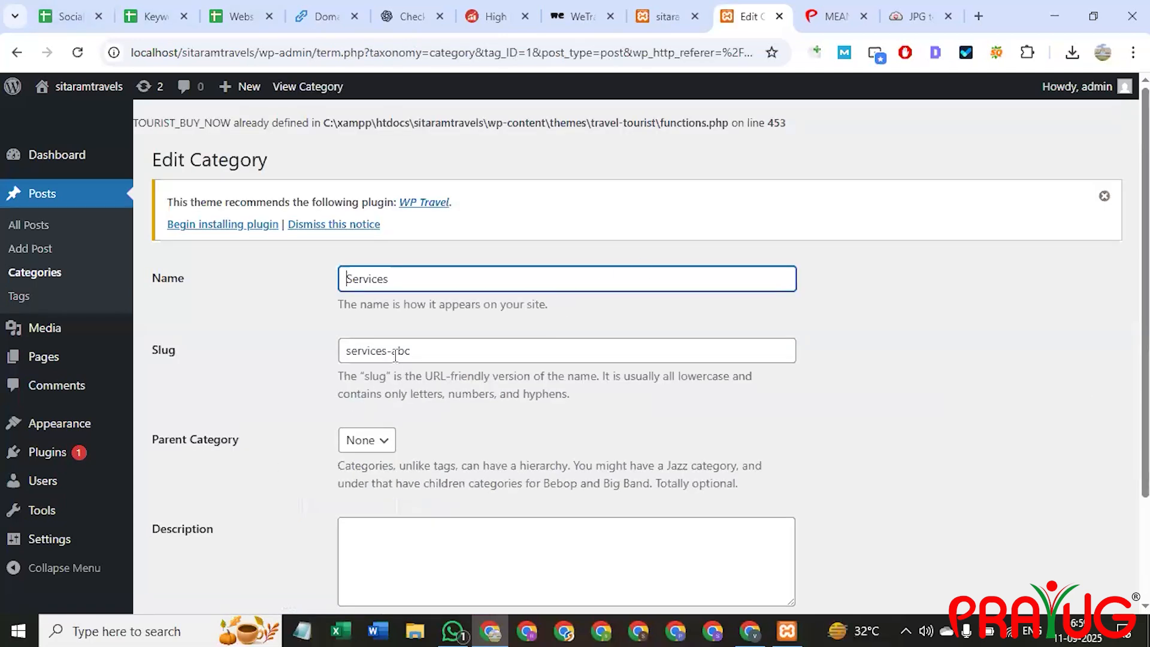
scroll(395, 355, "down", 2)
left_click(373, 308)
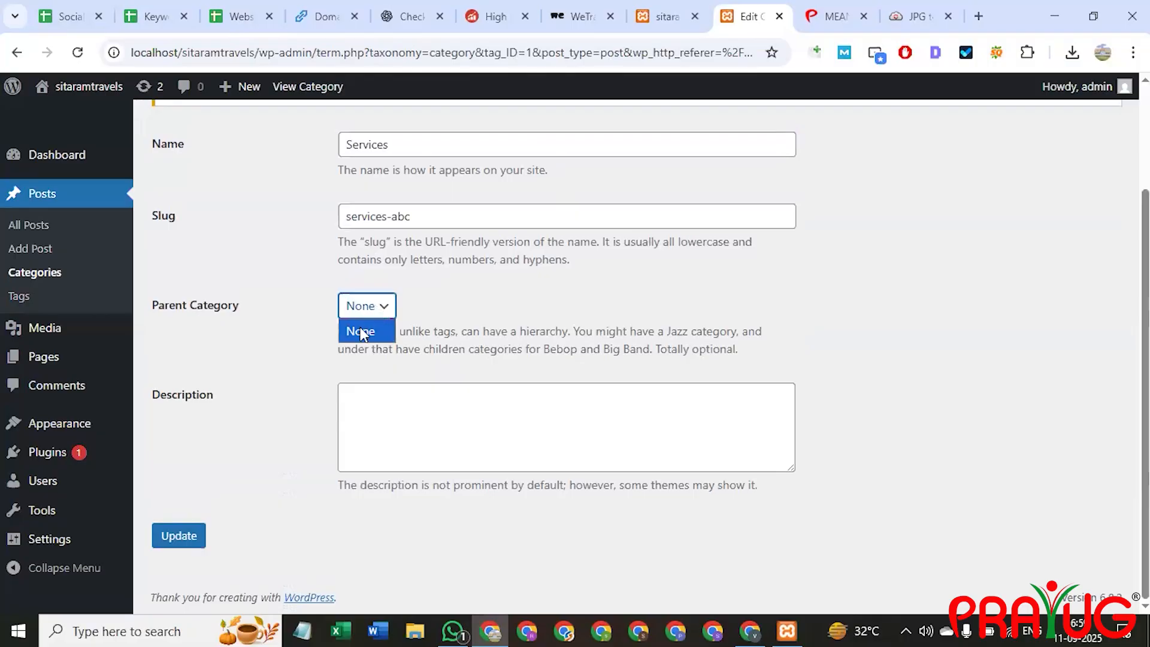
left_click(362, 334)
left_click(380, 455)
scroll(339, 493, "up", 2)
left_click(417, 278)
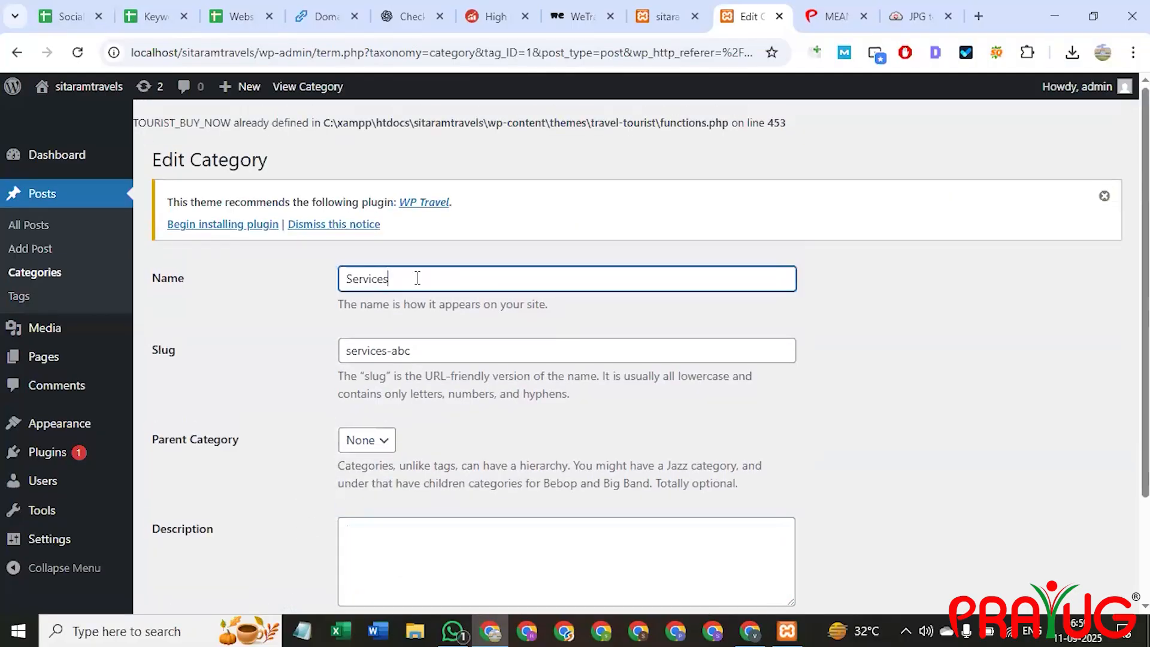
left_click(1104, 196)
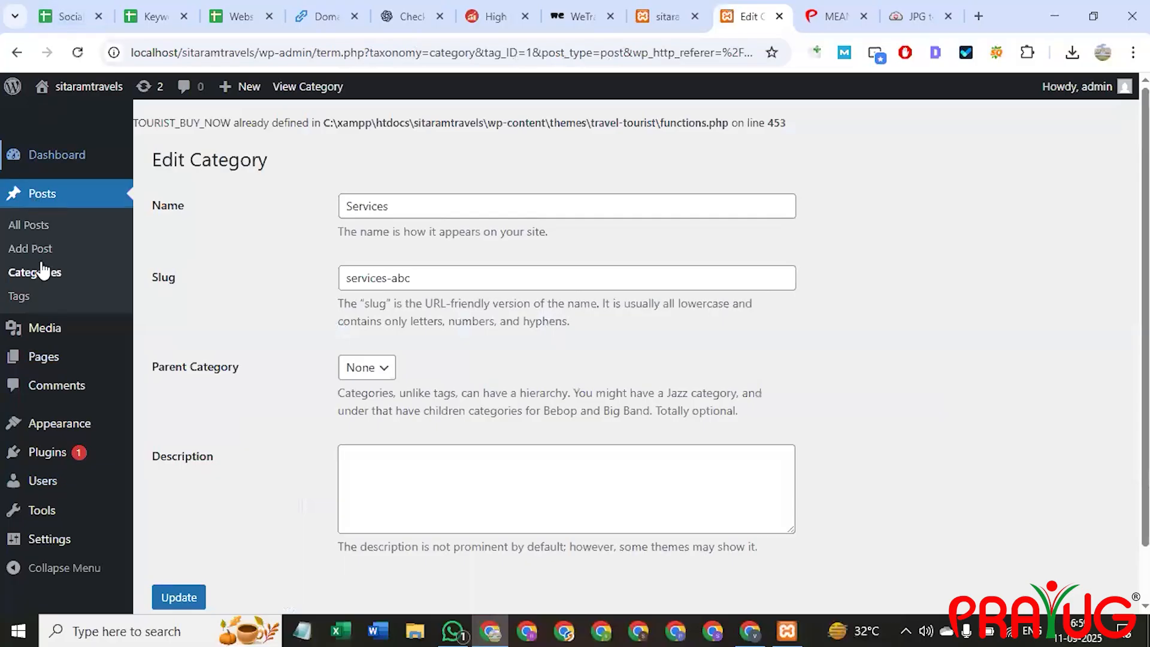
left_click(26, 157)
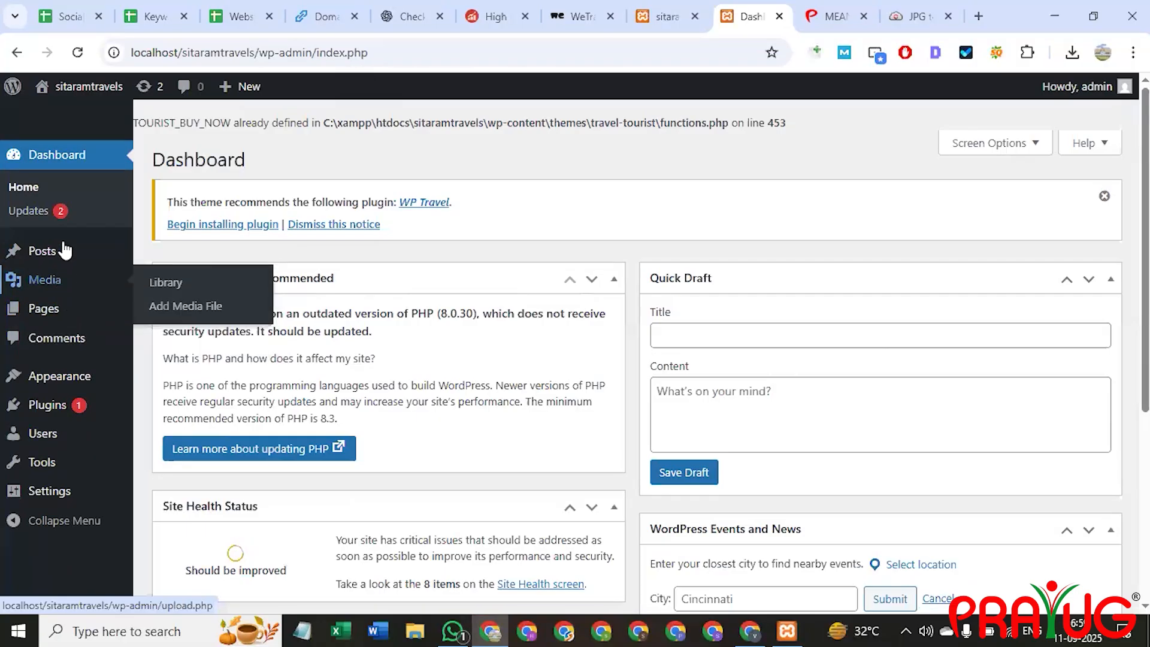
Enter the new category name 'Travel packages' with slug travel-packages.
mouse_move(63, 250)
left_click(187, 301)
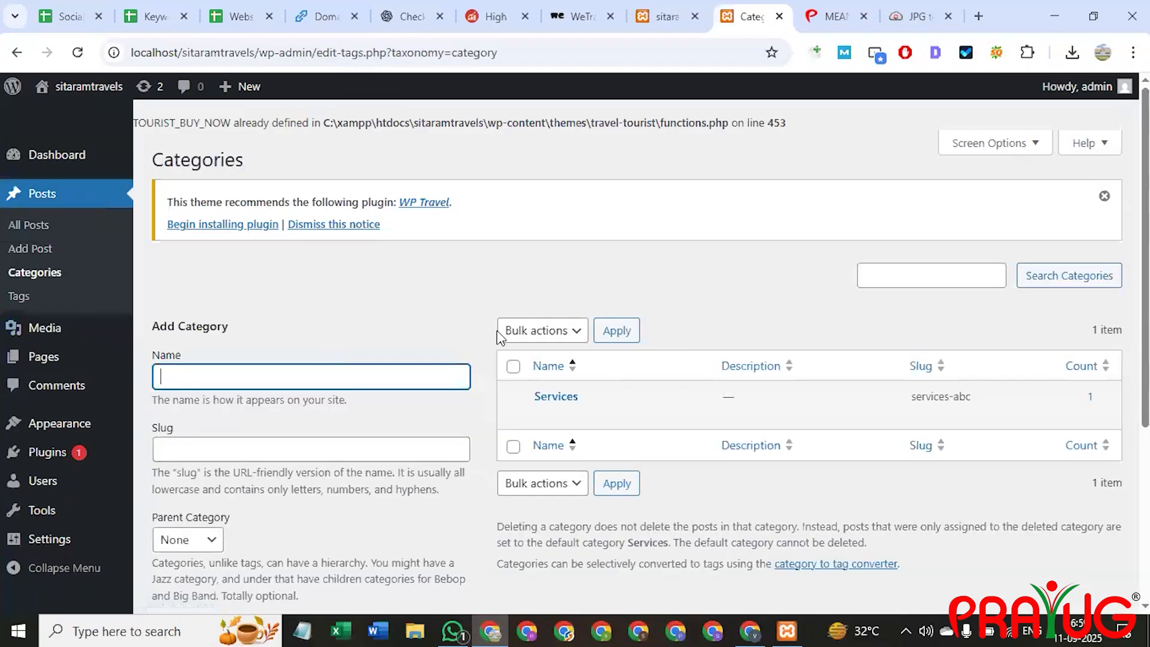
scroll(323, 269, "down", 1)
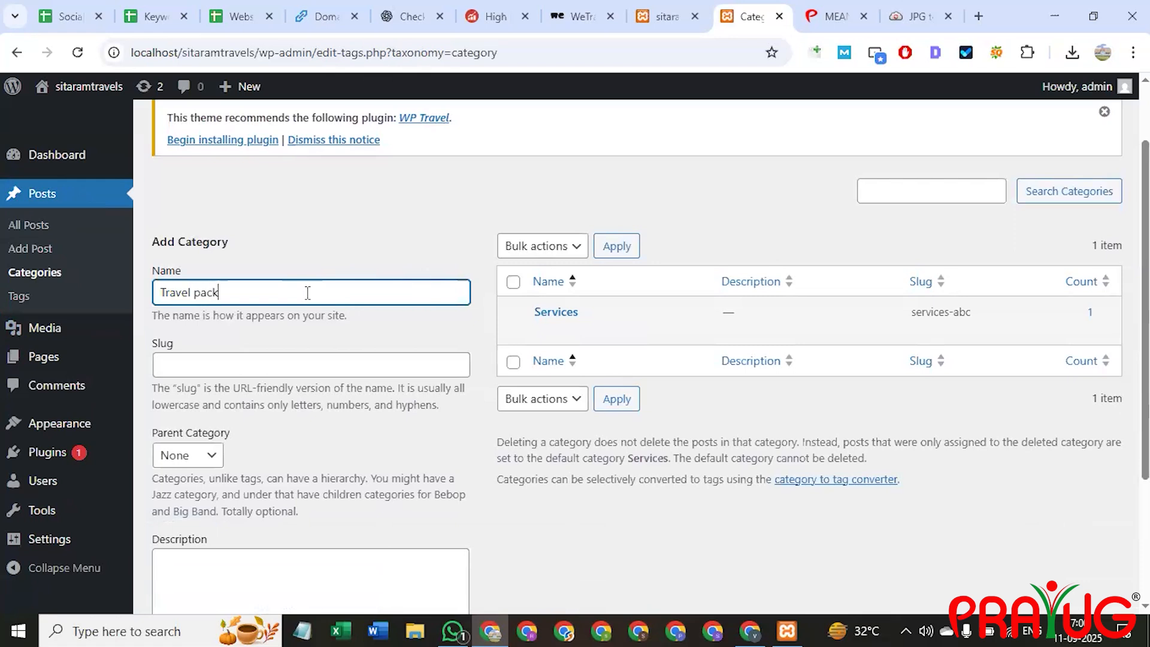
left_click(216, 368)
left_click_drag(246, 294, 143, 313)
key("ctrl+c")
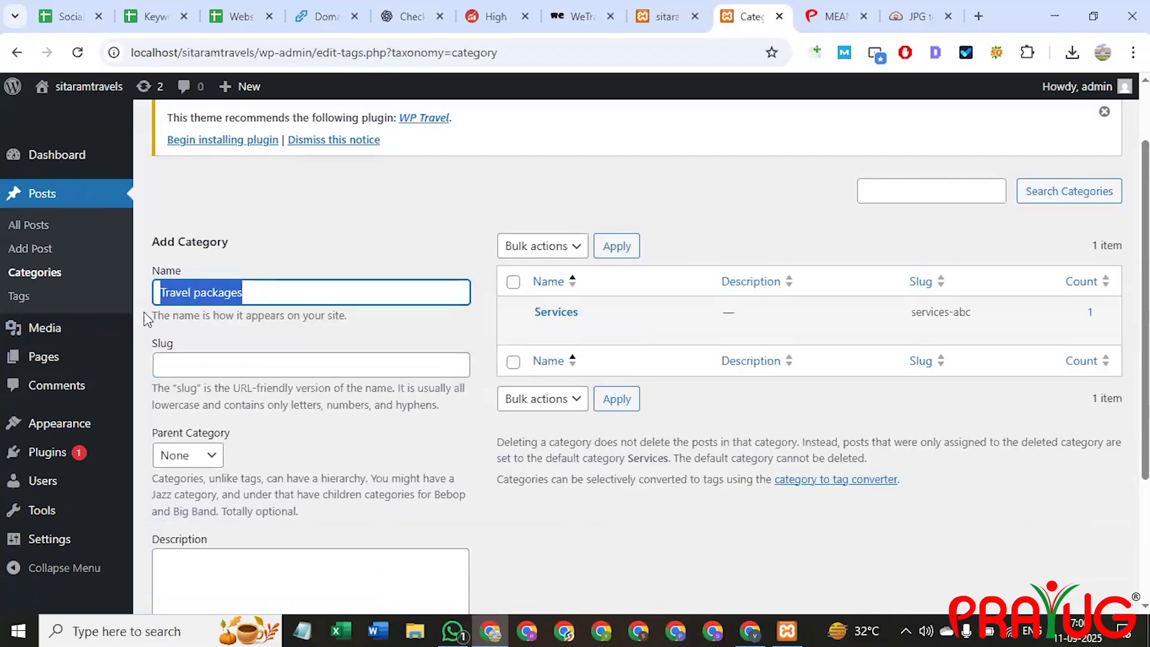
left_click(230, 366)
key("ctrl+v")
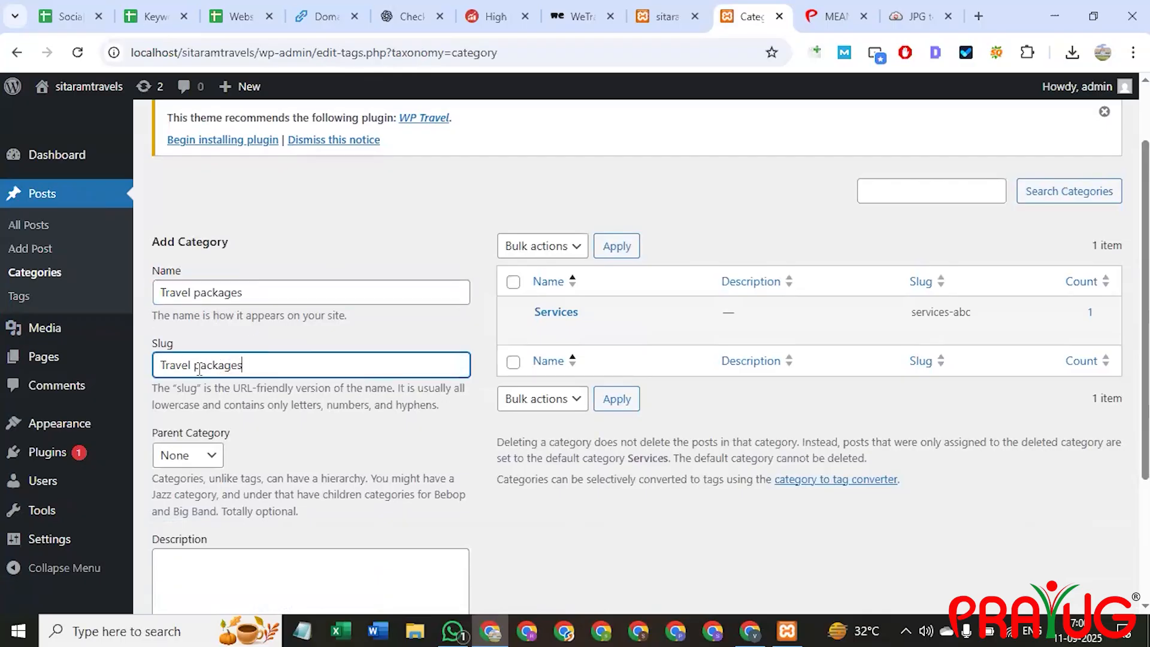
key("BackSpace")
key("BackSpace")
type("-p")
key("BackSpace")
type("t")
Set Services as the parent category and add the Travel packages category.
scroll(225, 414, "down", 3)
left_click(211, 287)
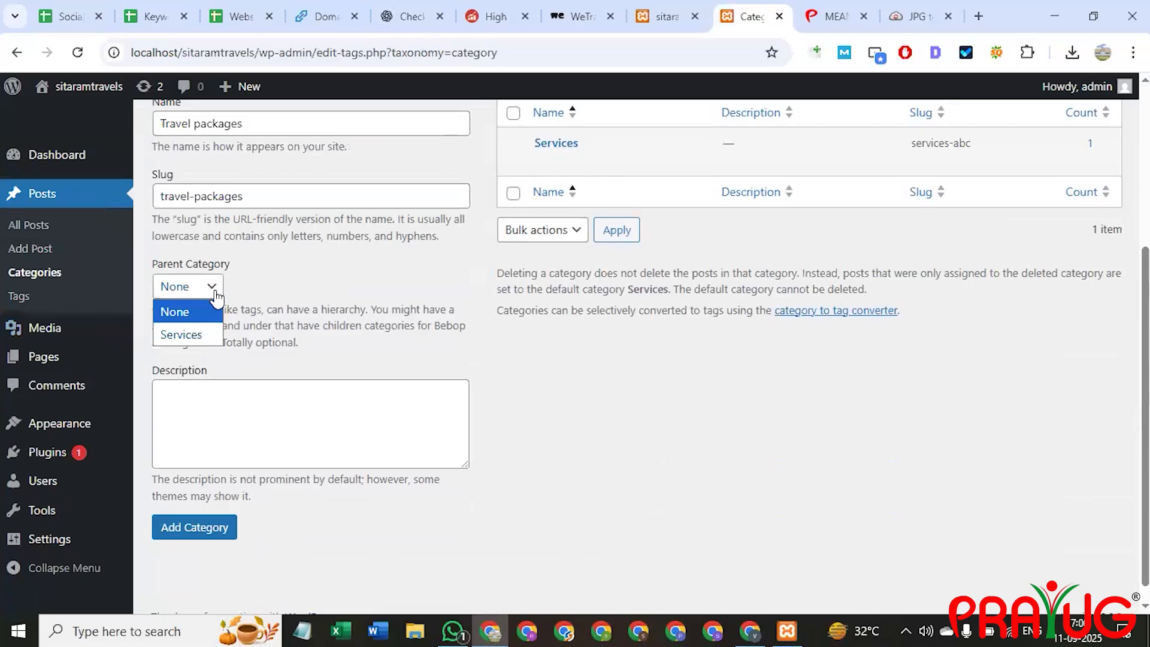
left_click(199, 334)
scroll(239, 479, "down", 1)
left_click(204, 507)
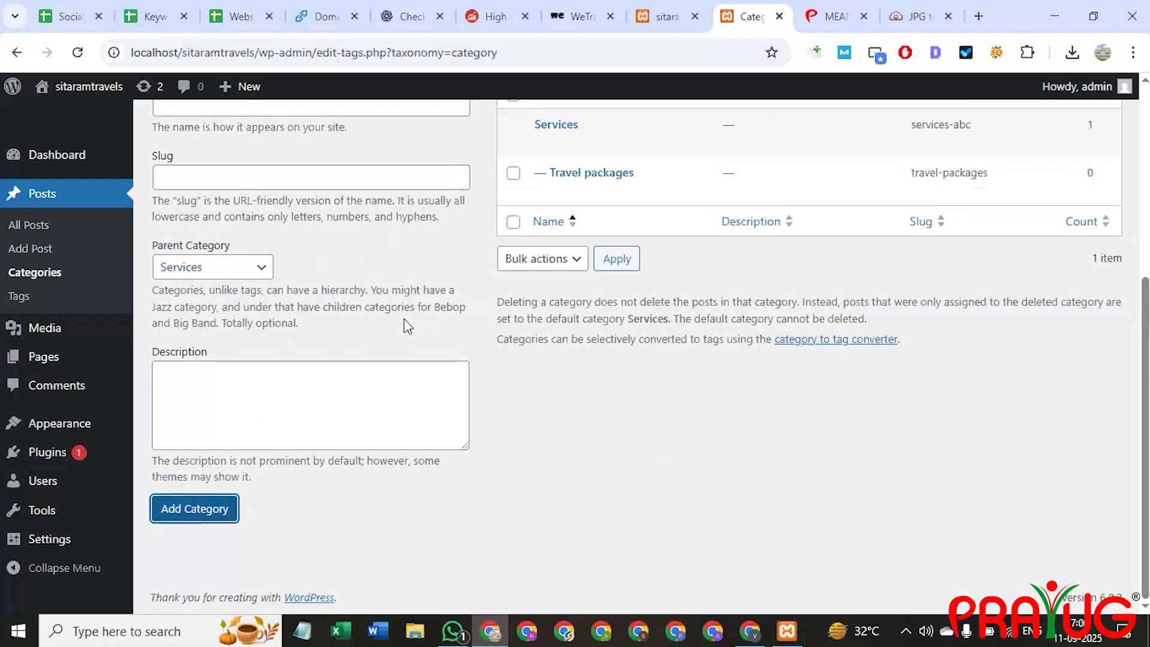
scroll(436, 344, "up", 3)
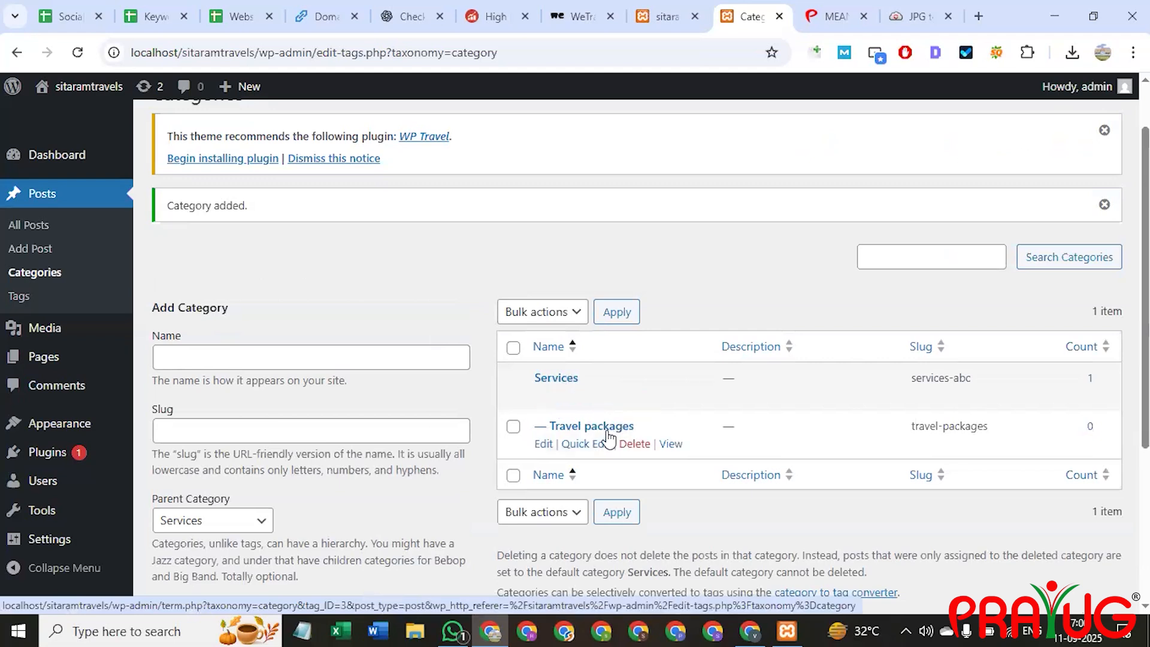
View the Services category archive on the live site and scroll through the Sita Ram Travels post.
left_click(632, 397)
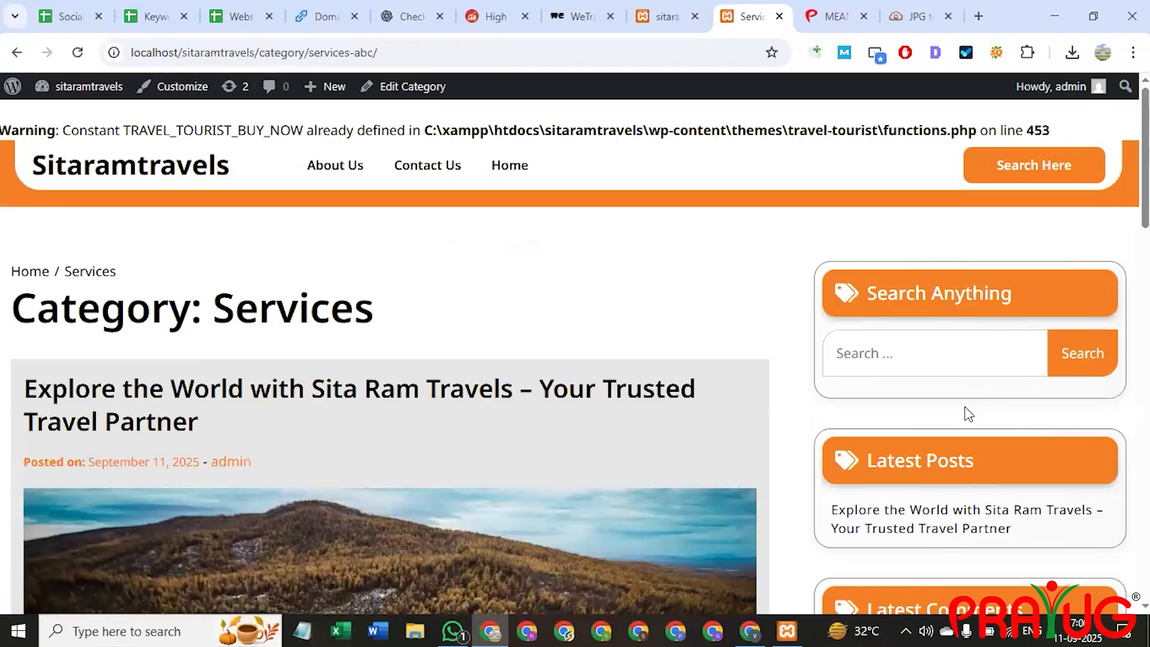
scroll(969, 414, "down", 15)
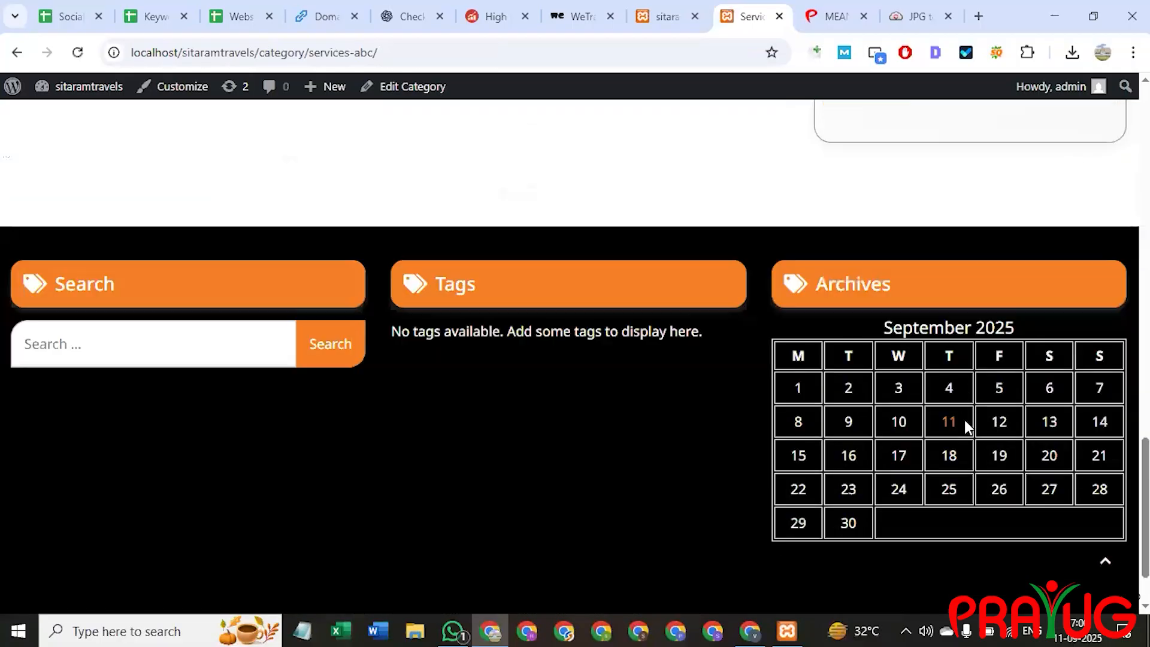
scroll(413, 507, "down", 2)
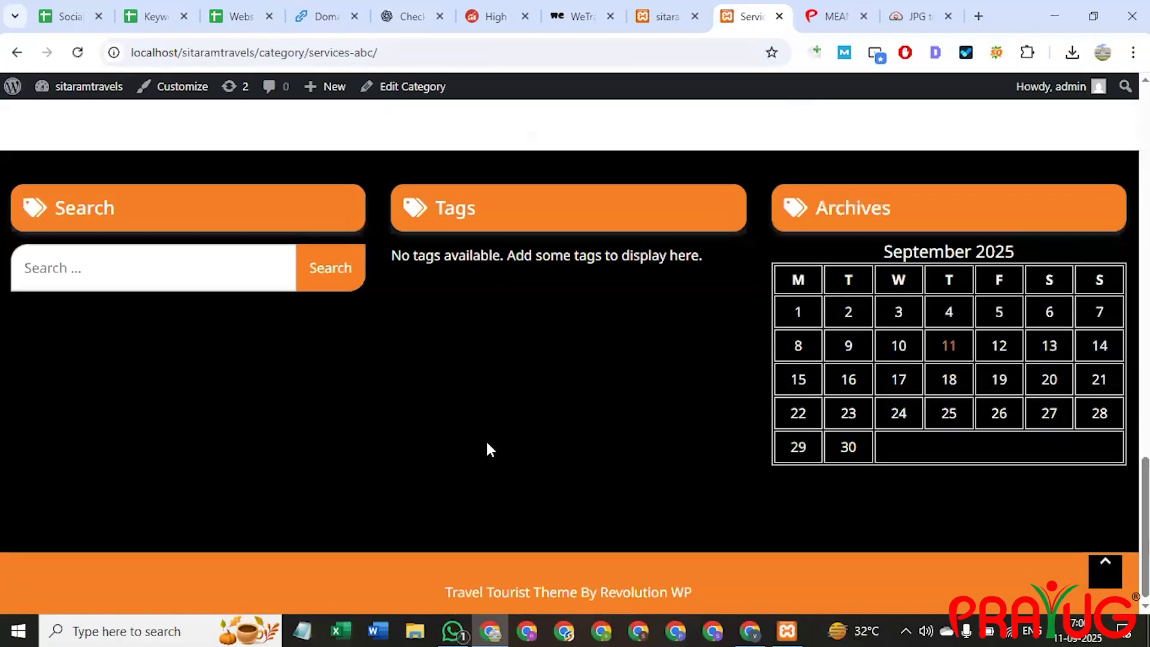
scroll(486, 441, "up", 17)
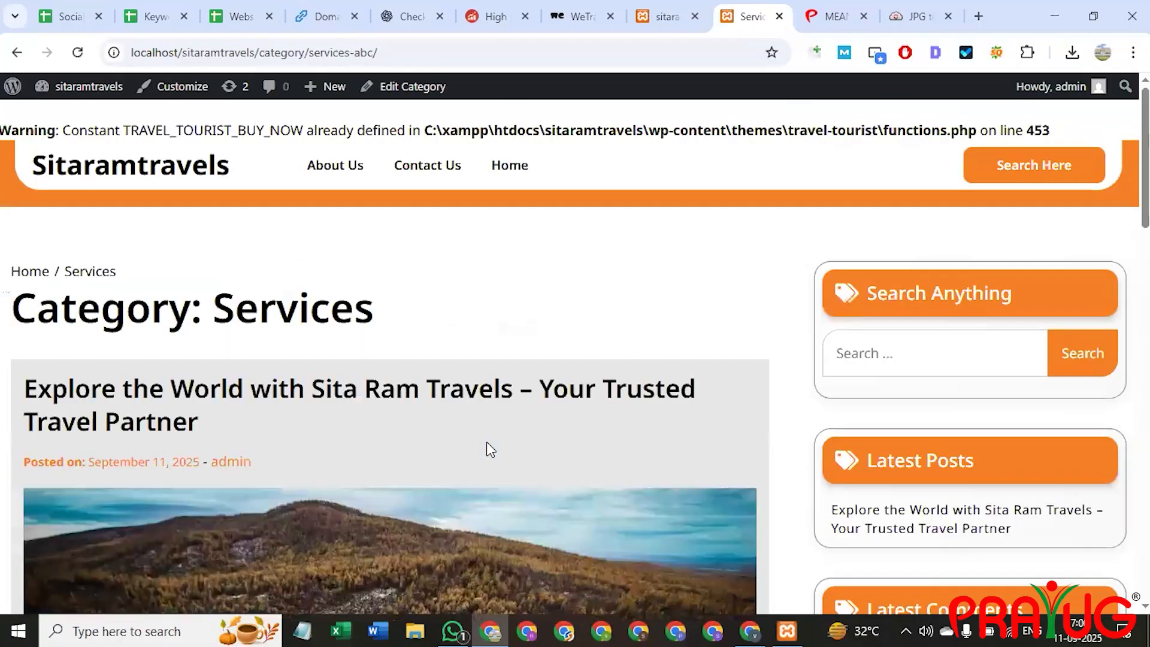
Visit the About Us and Contact Us pages from the site menu, then return Home.
left_click(328, 173)
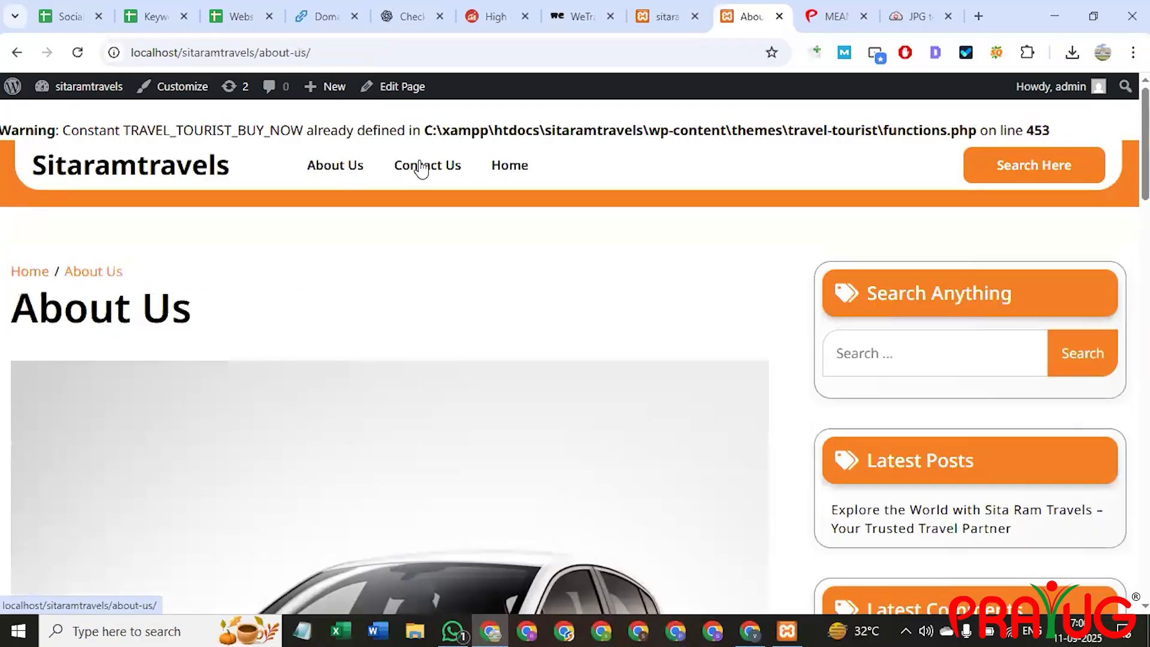
left_click(421, 167)
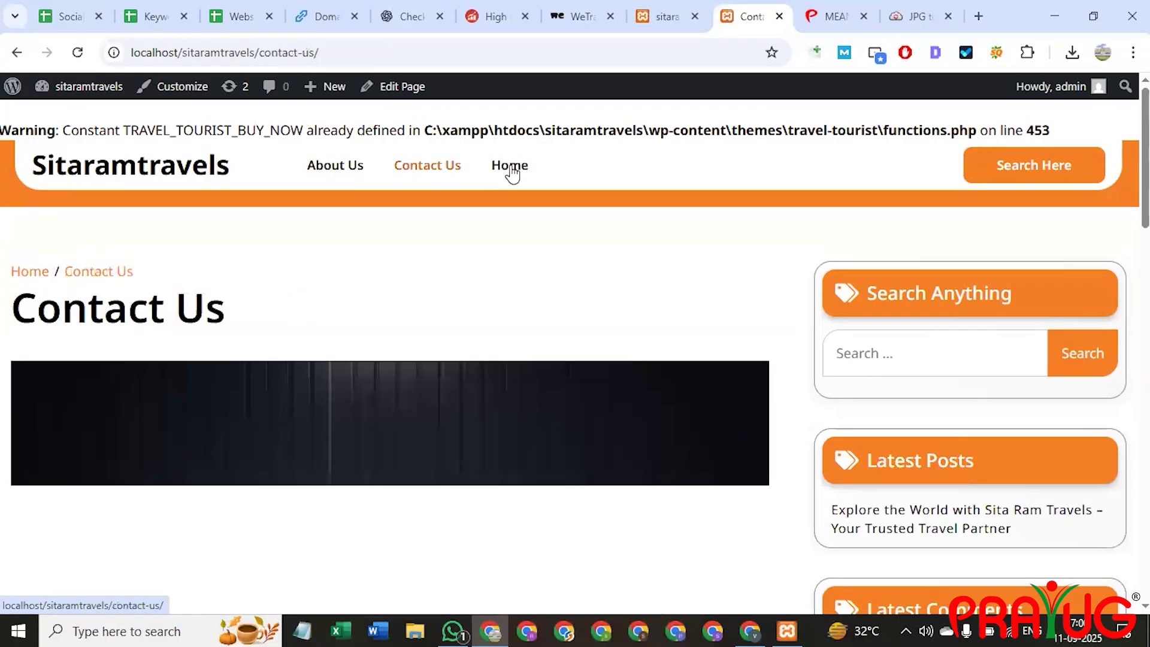
left_click(509, 168)
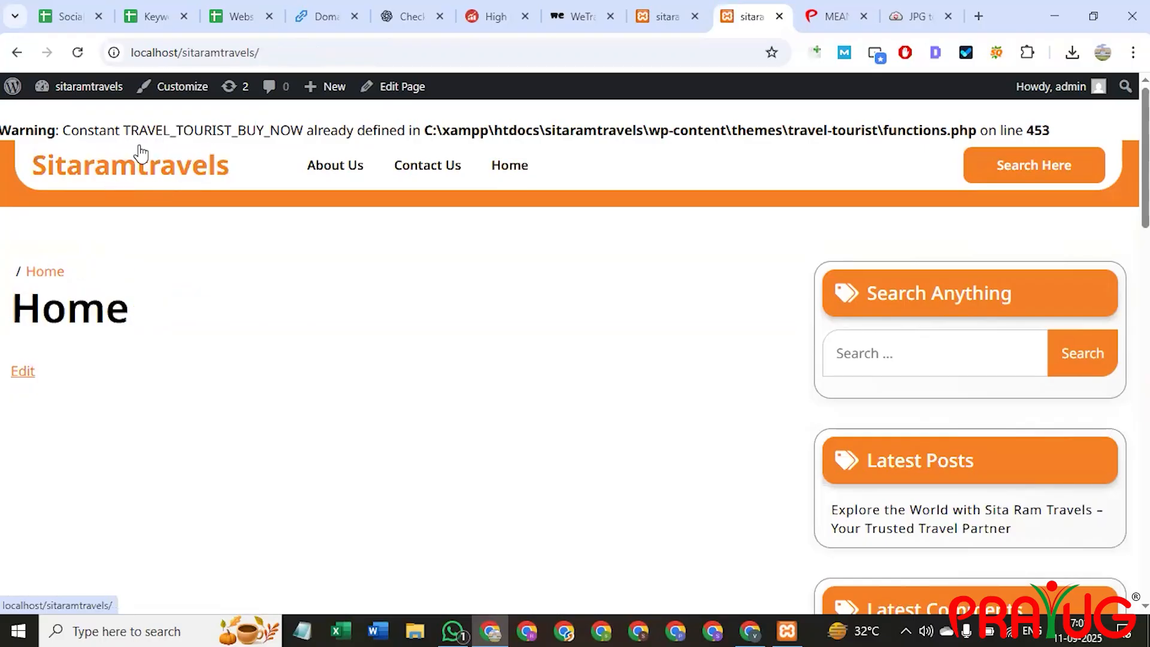
Scroll the home page to check the Explore Categories list in the sidebar.
scroll(548, 371, "down", 5)
scroll(548, 367, "down", 1)
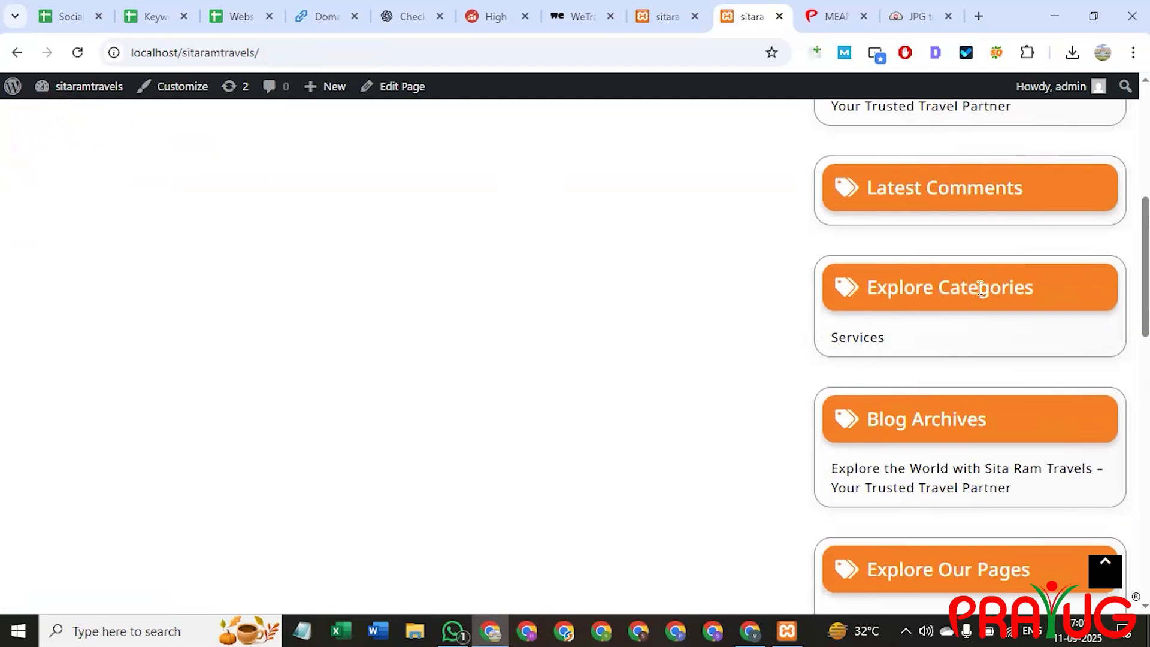
scroll(958, 284, "up", 1)
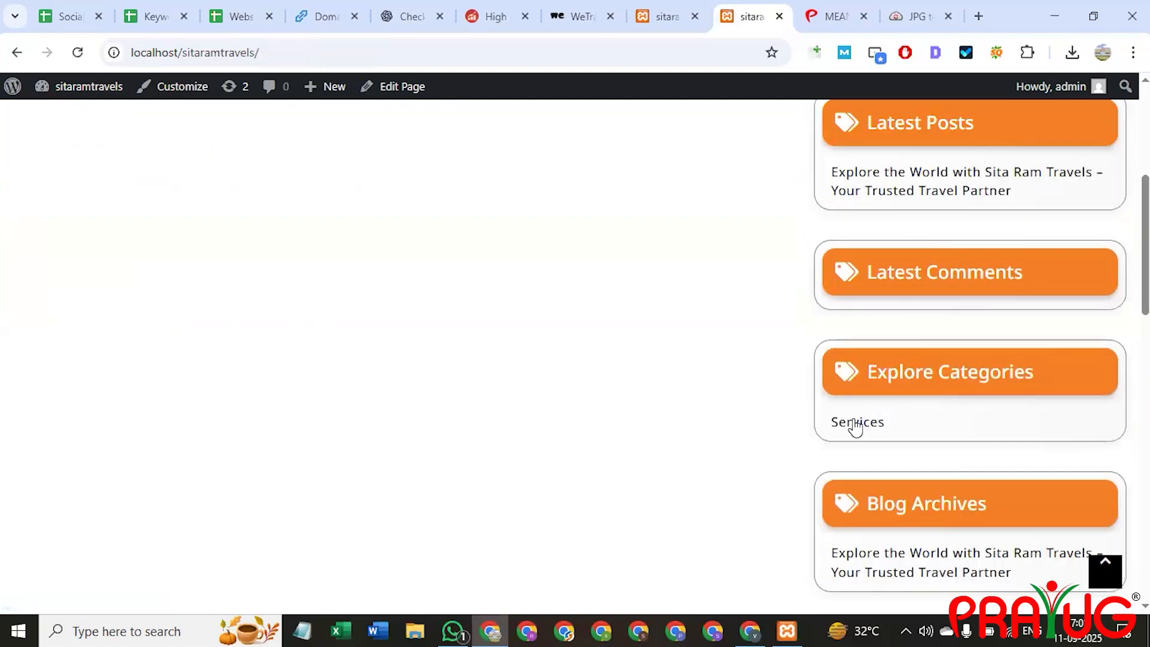
scroll(854, 467, "down", 2)
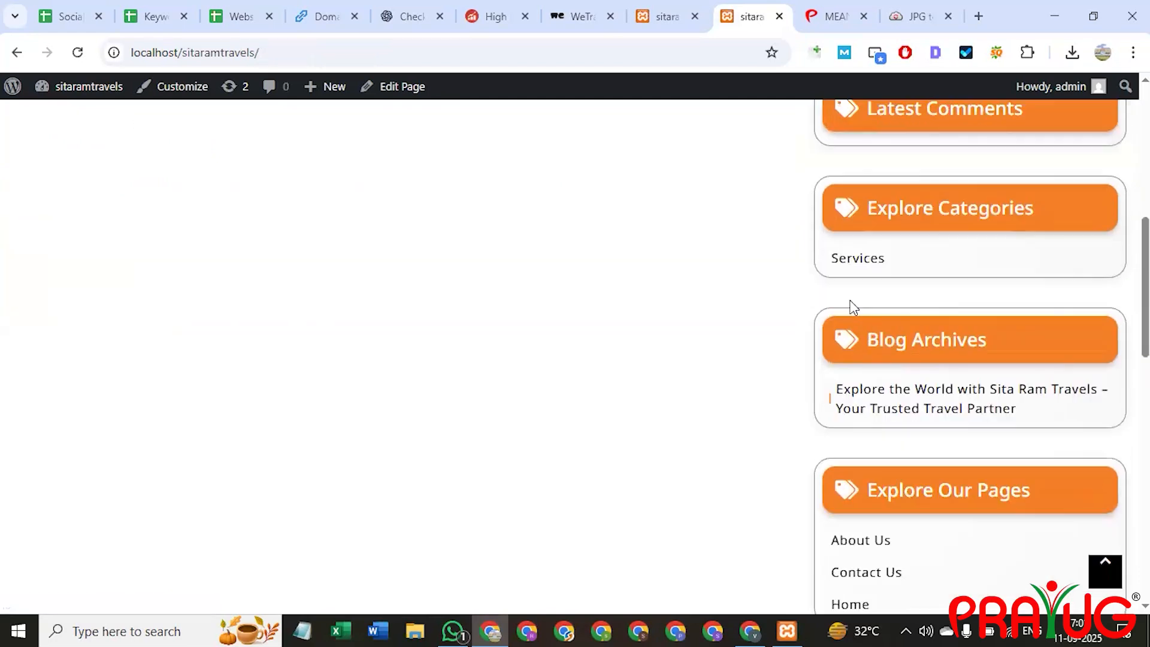
scroll(853, 306, "up", 1)
scroll(893, 371, "up", 3)
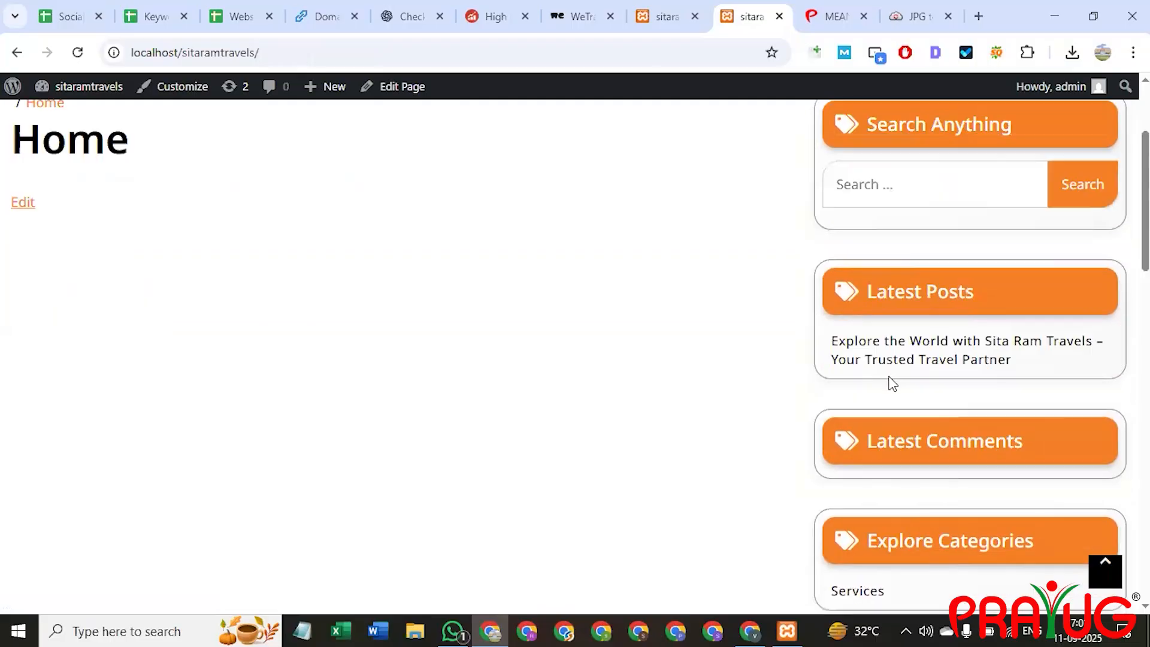
scroll(497, 369, "up", 2)
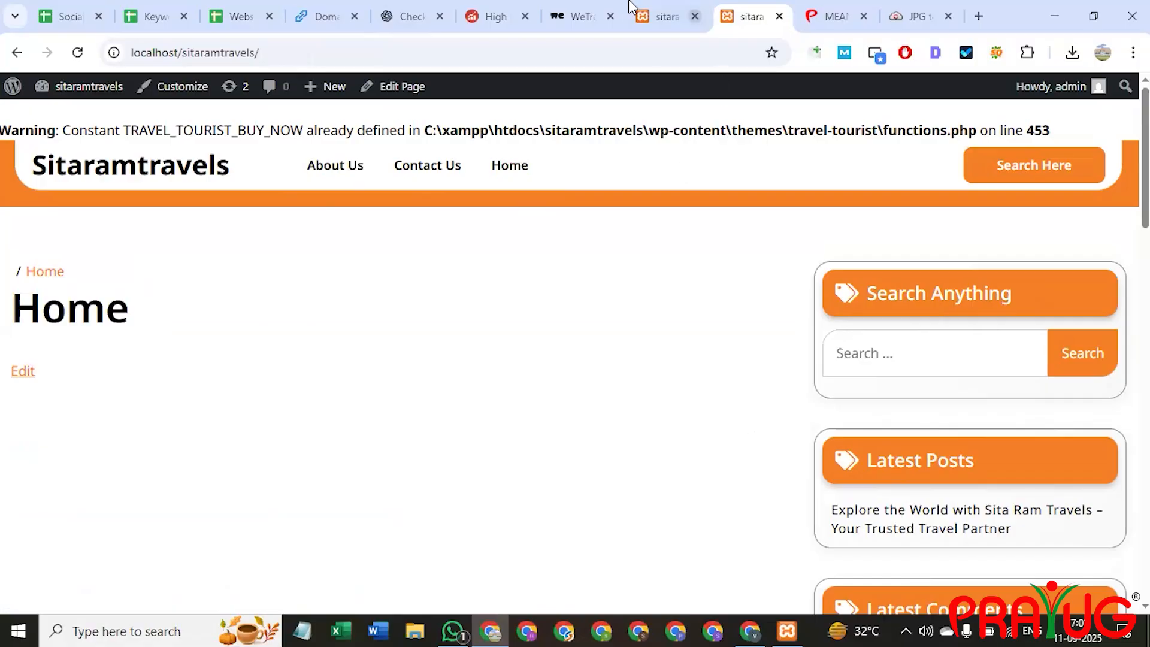
Open the About WordPress page for version 6.8.2 from the admin bar logo.
left_click(664, 7)
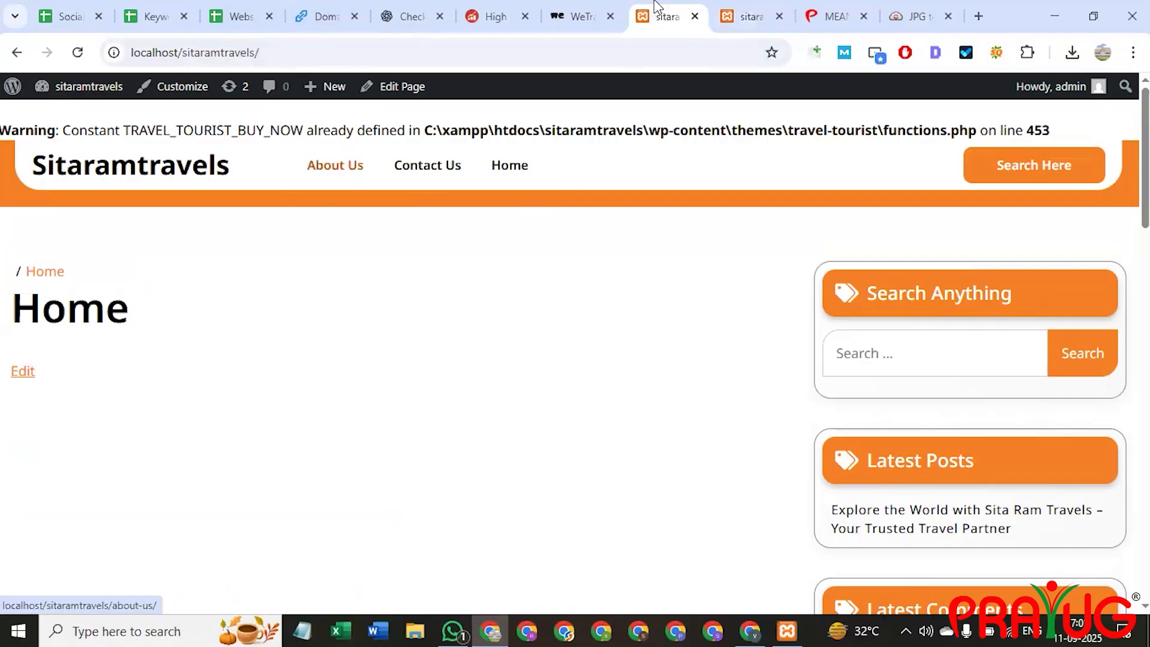
left_click(746, 16)
left_click(18, 52)
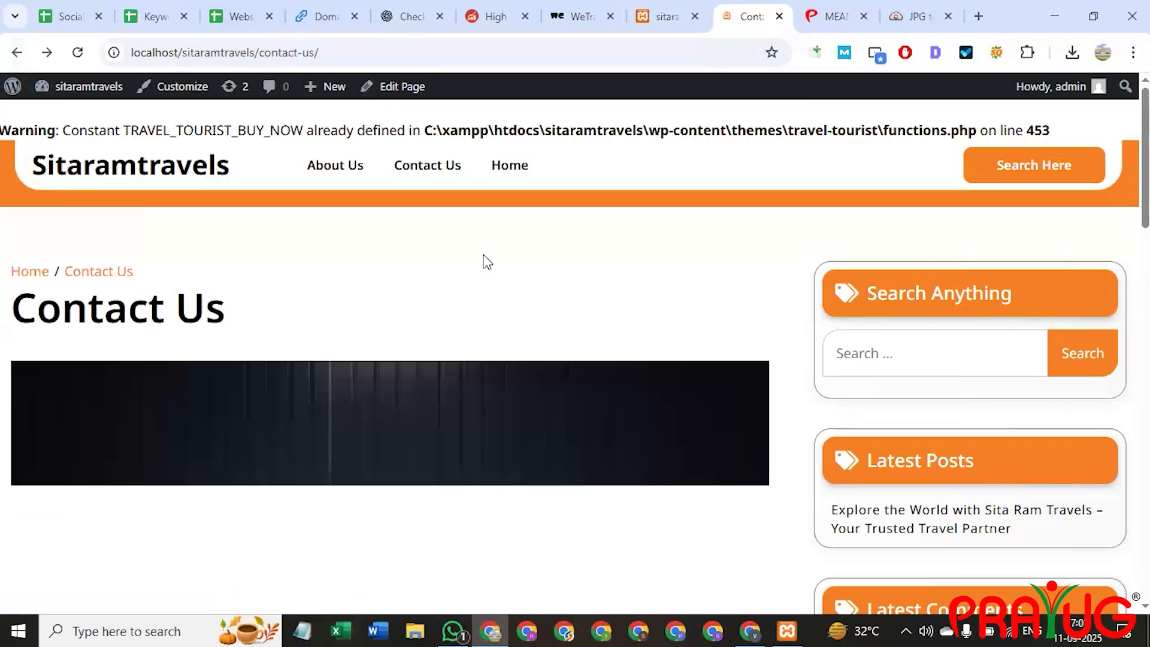
left_click(13, 91)
left_click(680, 7)
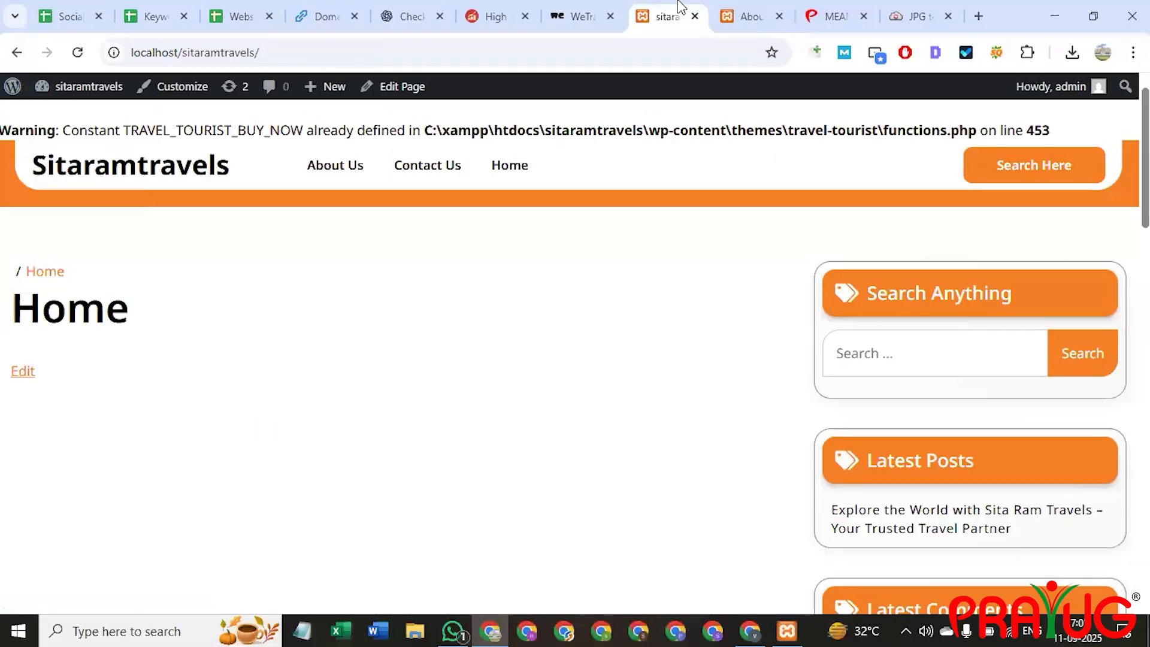
left_click(746, 14)
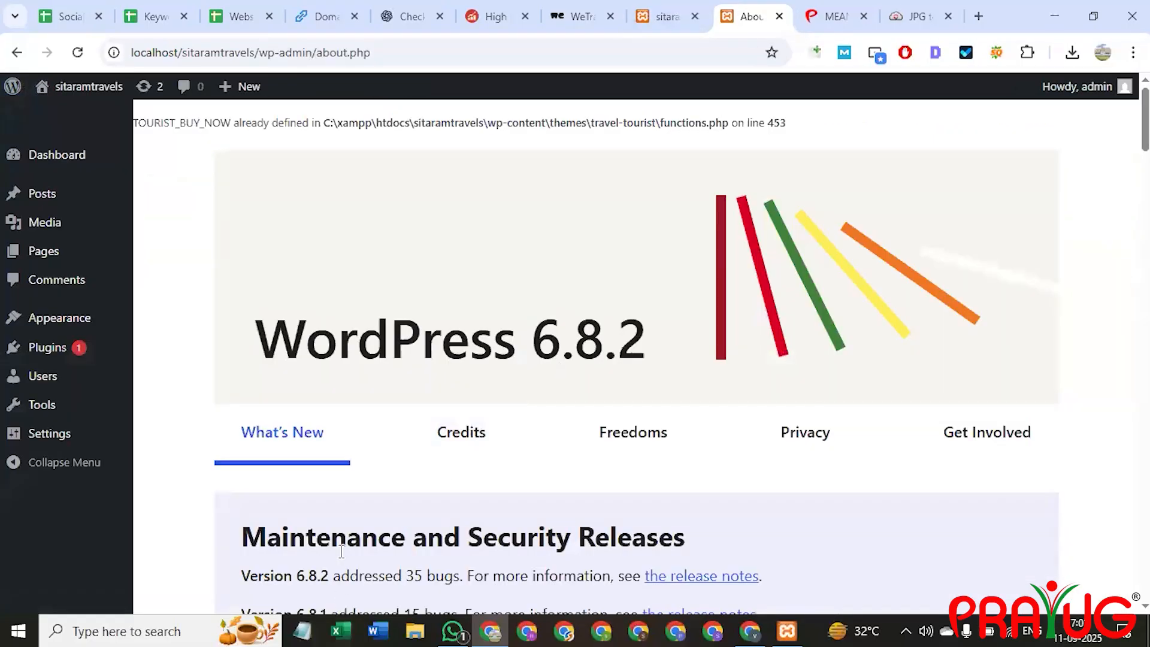
Go to the Dashboard and open Pages > All Pages, showing About Us, Contact Us and Home.
scroll(327, 531, "down", 8)
scroll(251, 375, "up", 8)
left_click(60, 156)
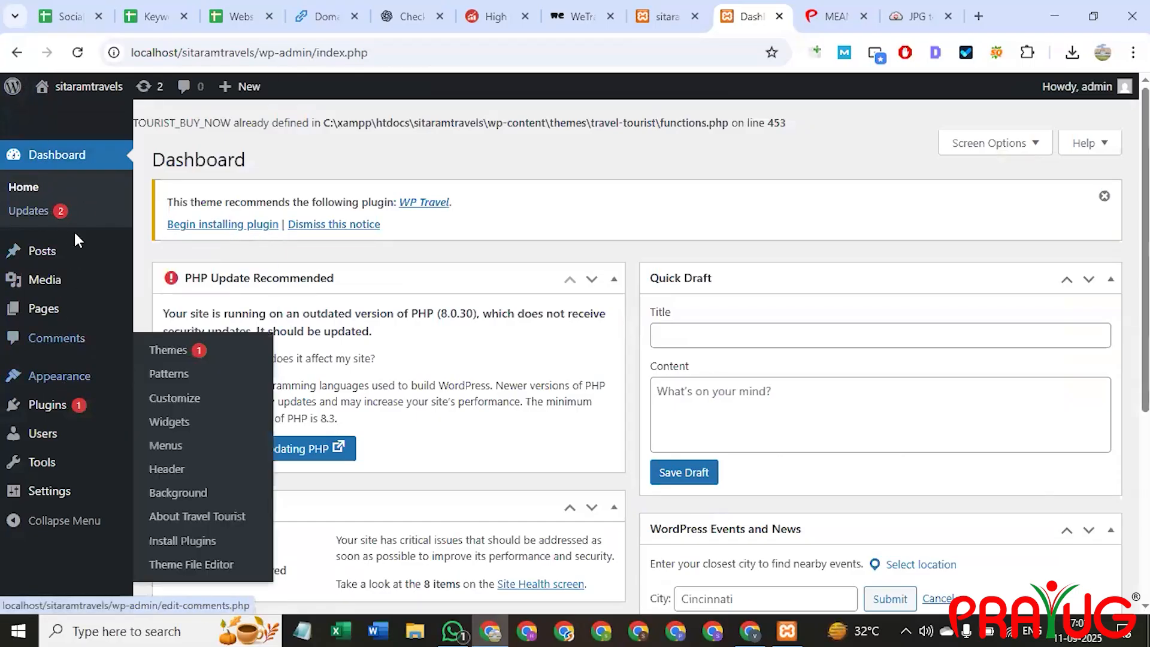
mouse_move(61, 251)
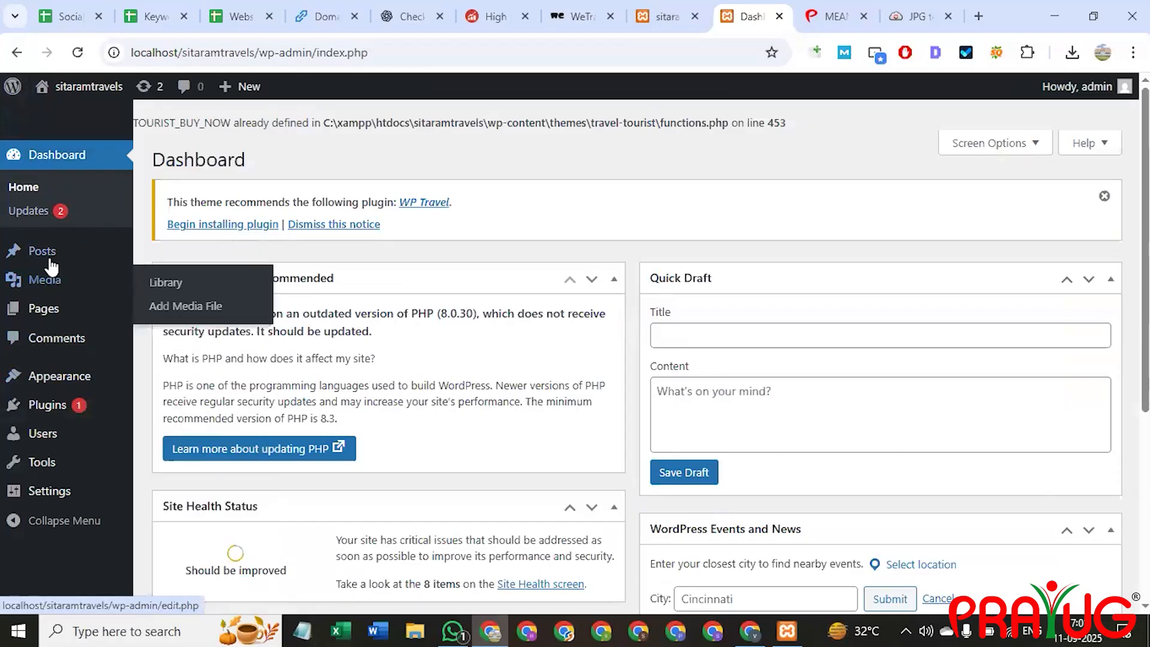
mouse_move(49, 310)
left_click(168, 313)
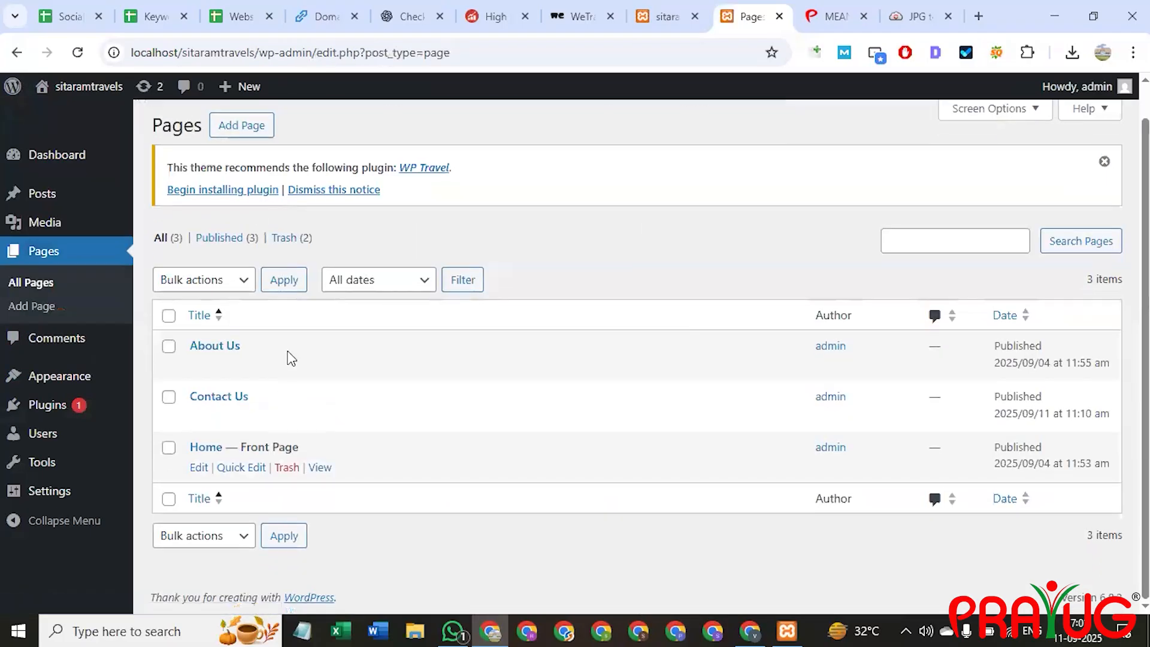
mouse_move(291, 354)
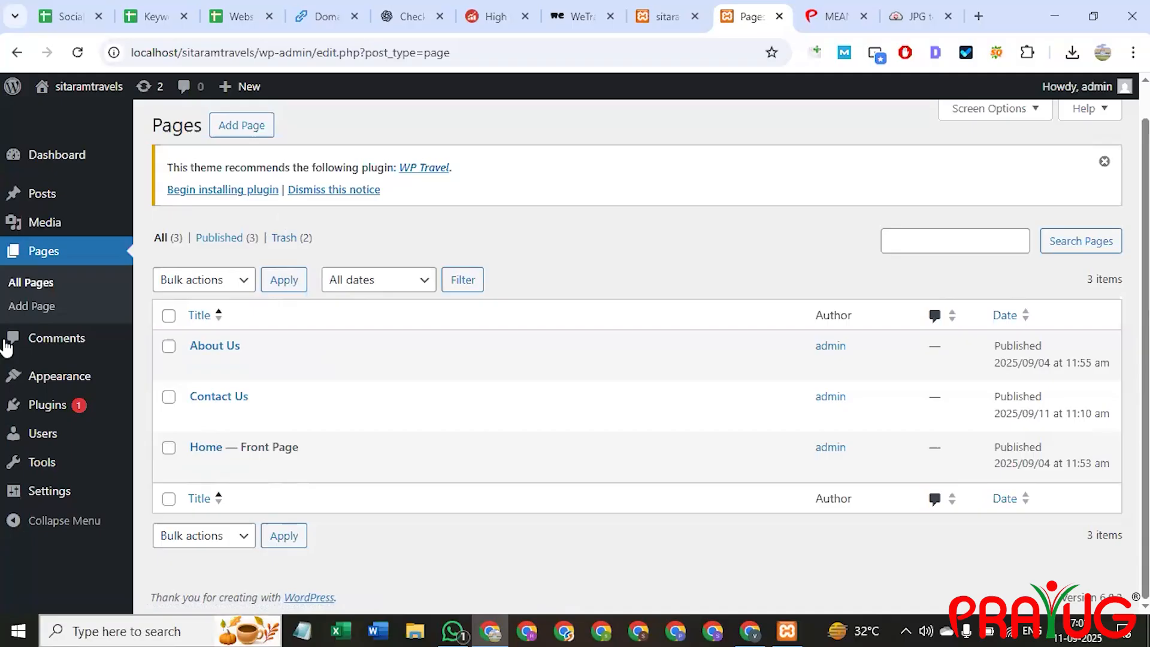
Dismiss the WP Travel plugin recommendation notice on the Pages list.
scroll(1107, 144, "up", 1)
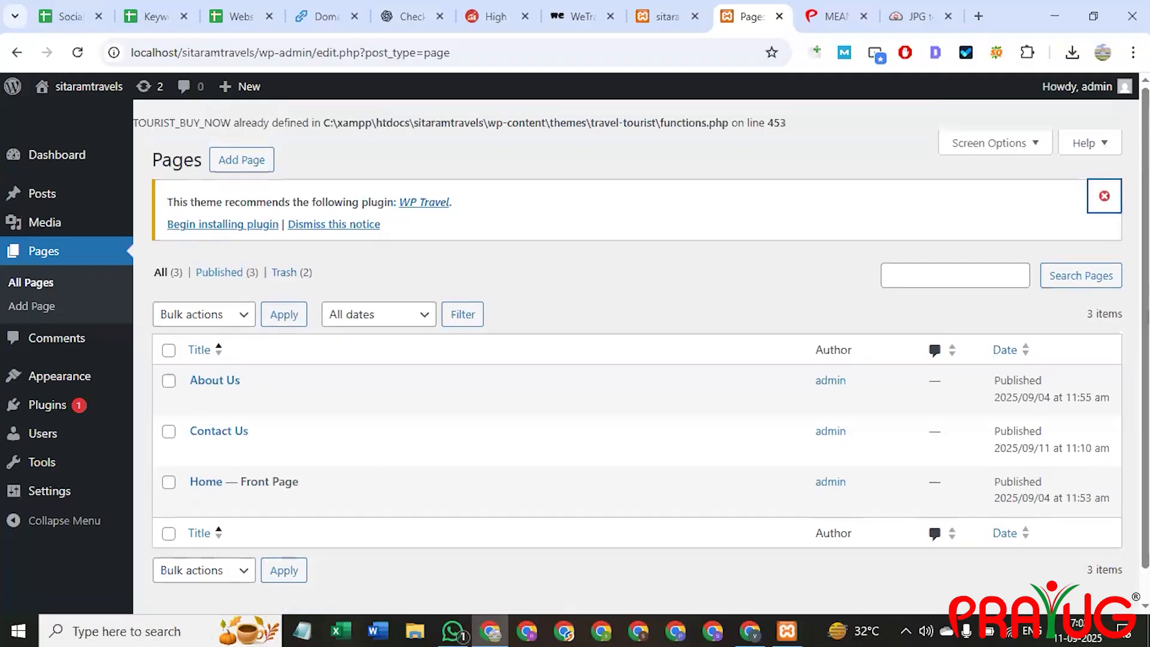
left_click(1105, 200)
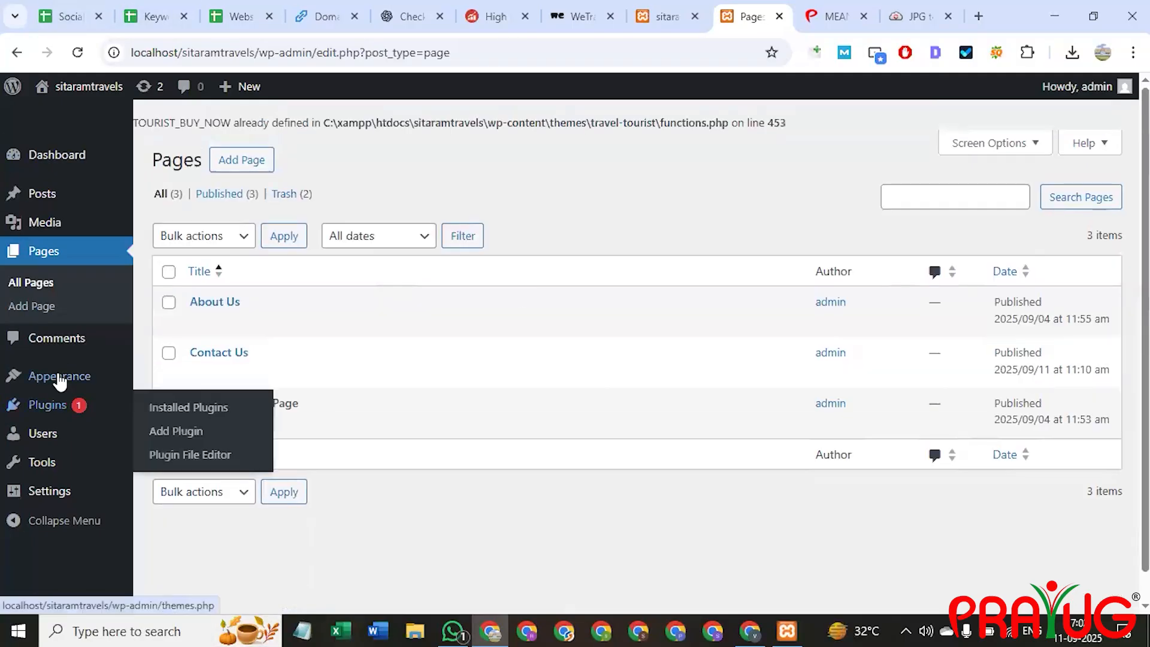
mouse_move(59, 381)
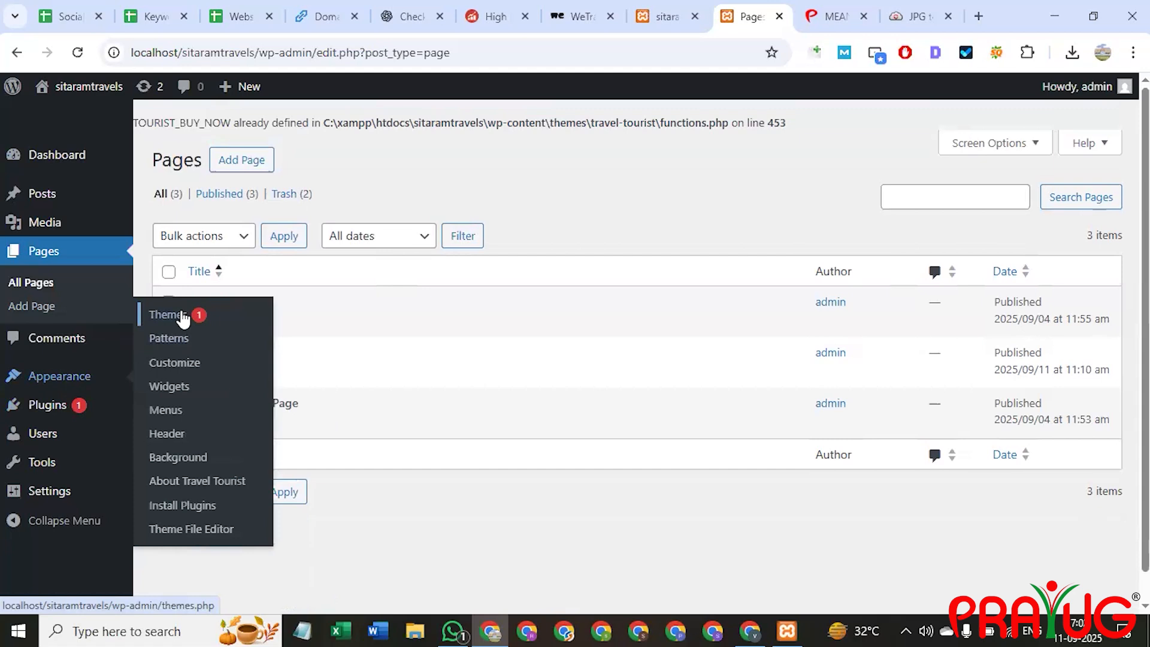
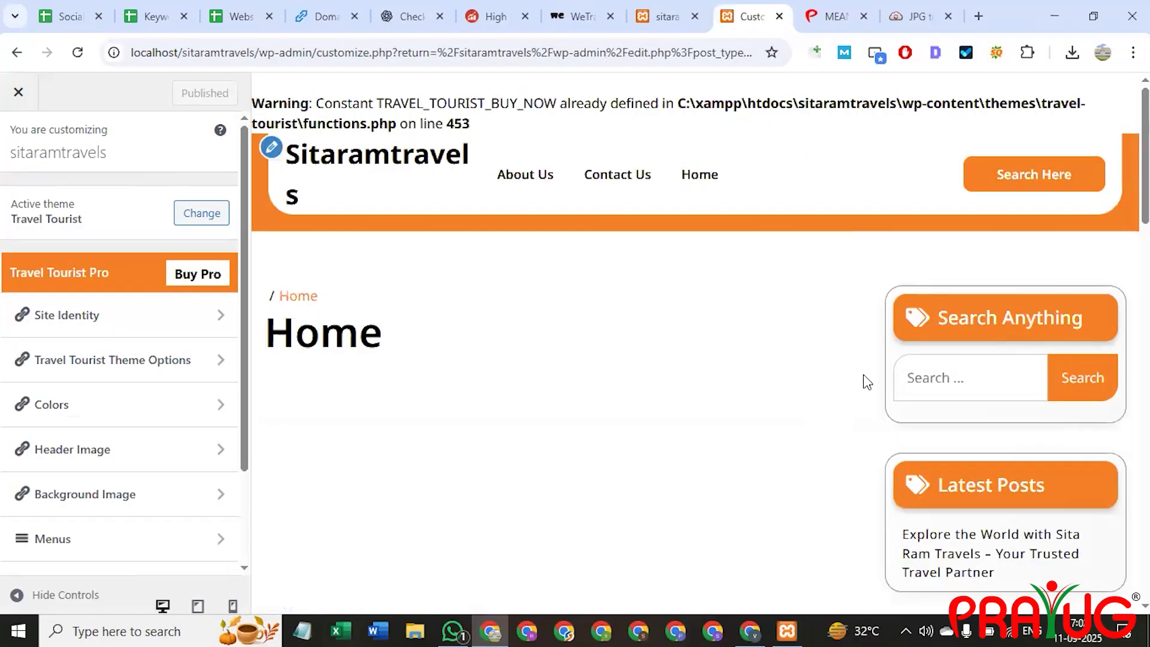
In Site Identity, upload 1.png from the Desktop Logos folder as the logo image.
left_click(64, 317)
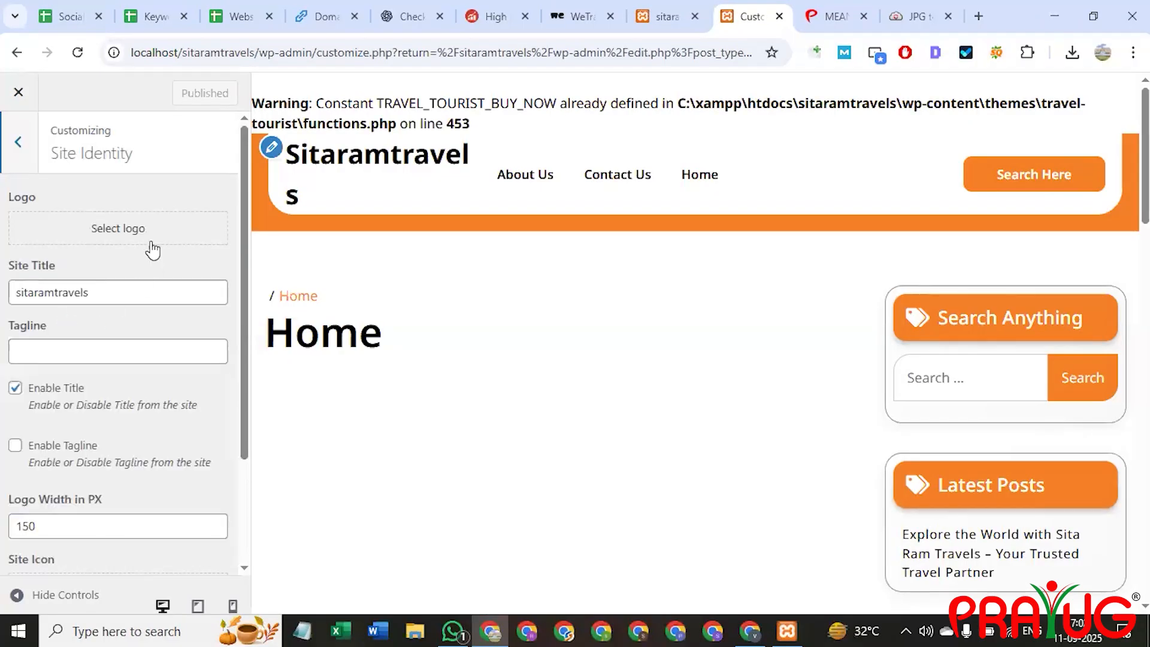
left_click(124, 234)
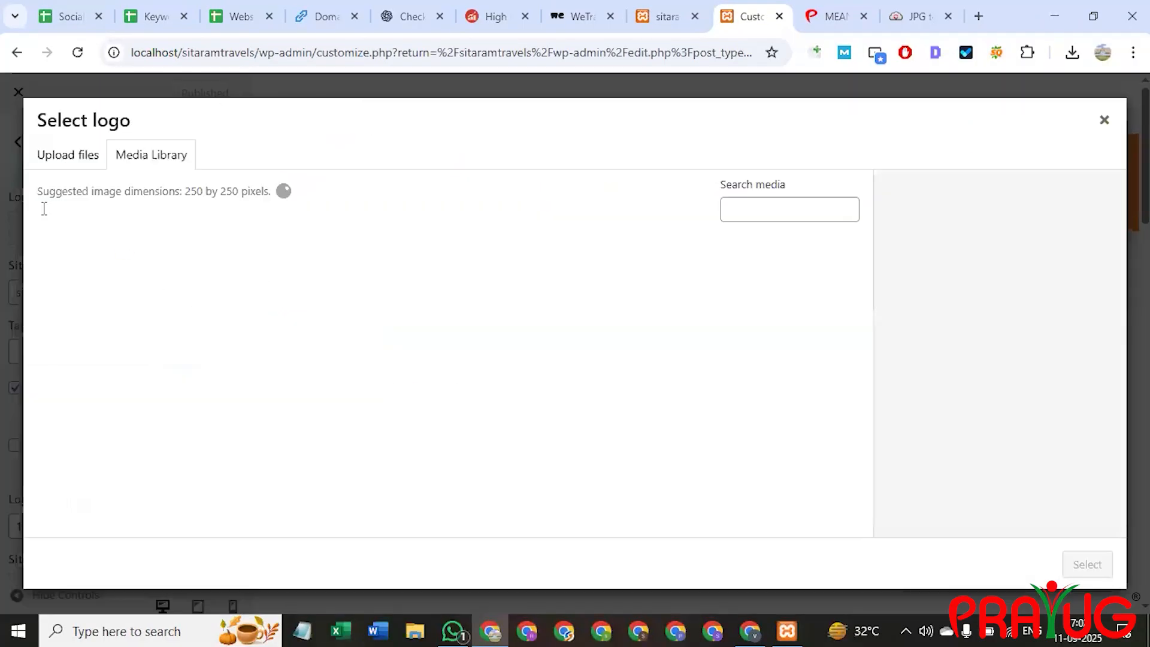
left_click(60, 161)
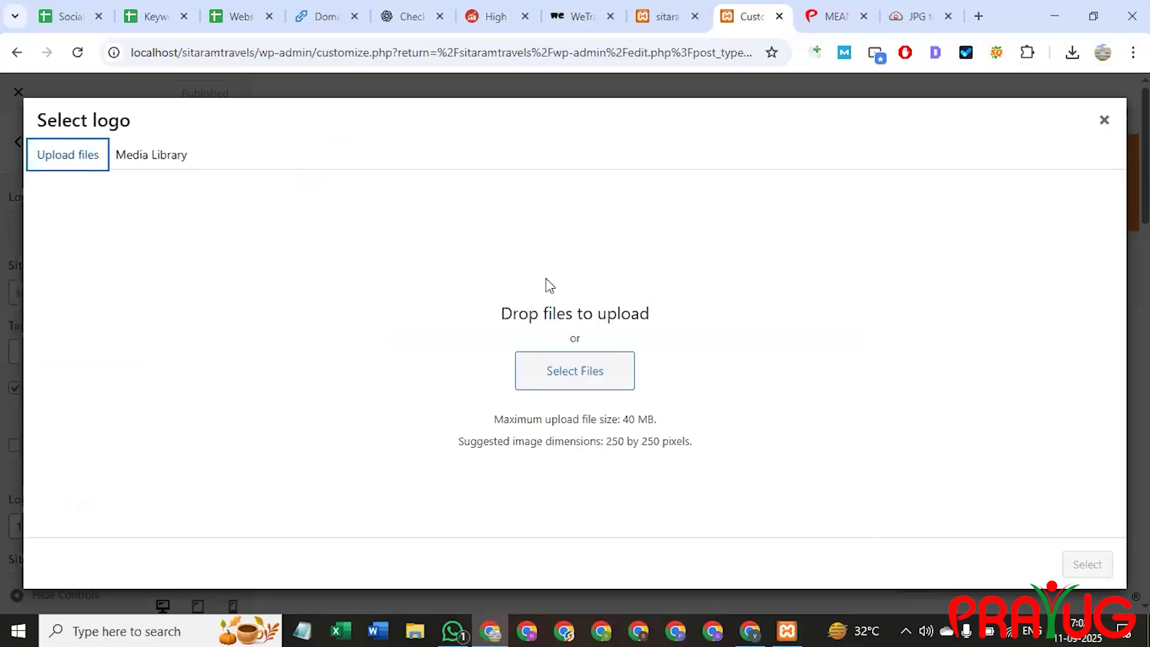
left_click(596, 376)
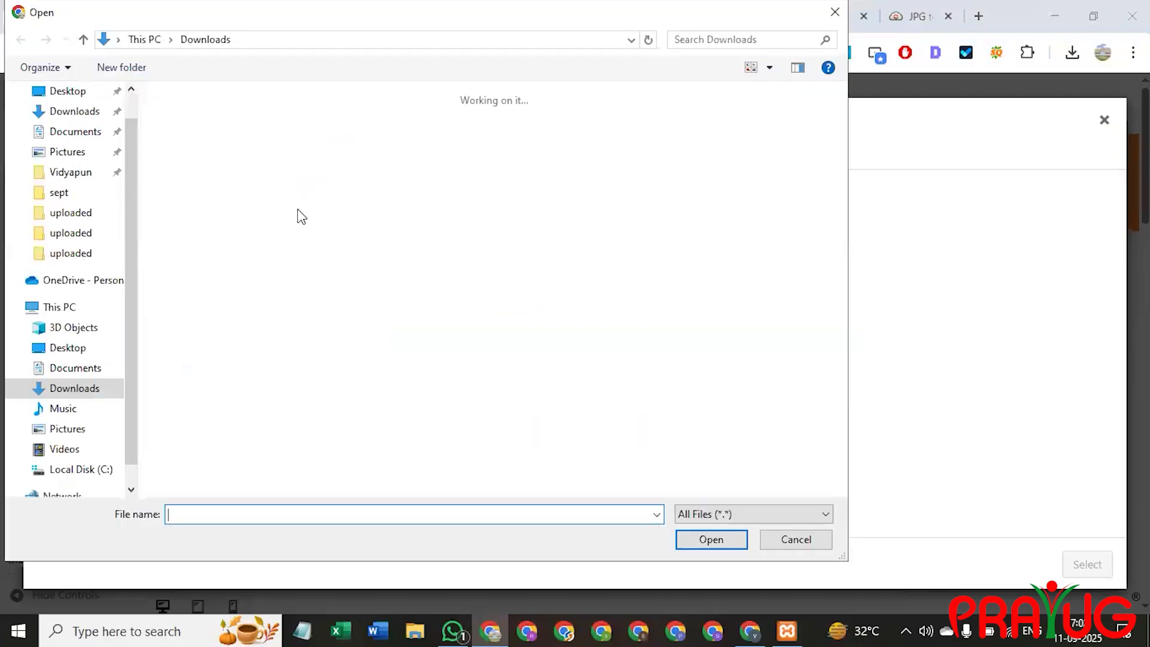
left_click(57, 92)
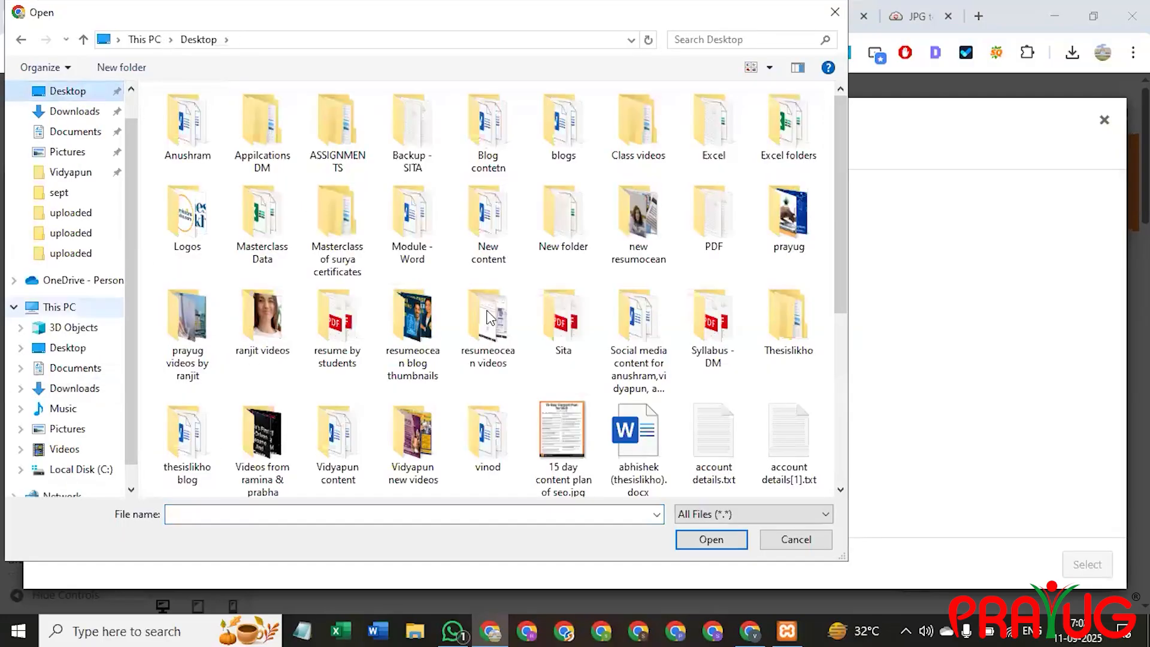
double_click(187, 219)
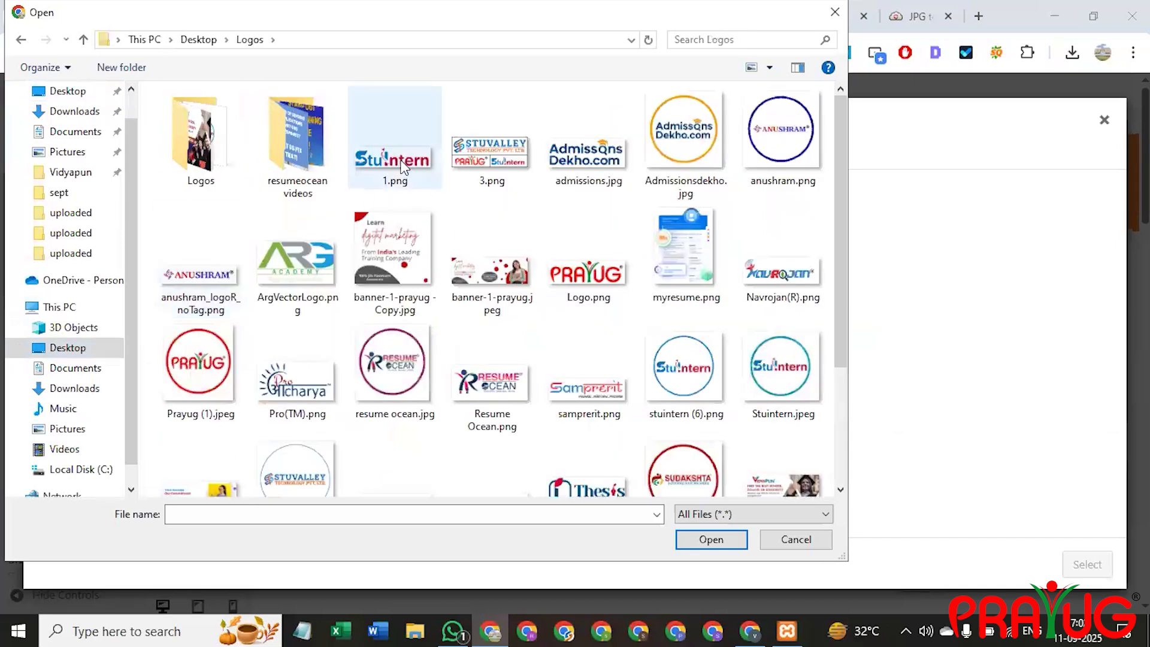
left_click(404, 175)
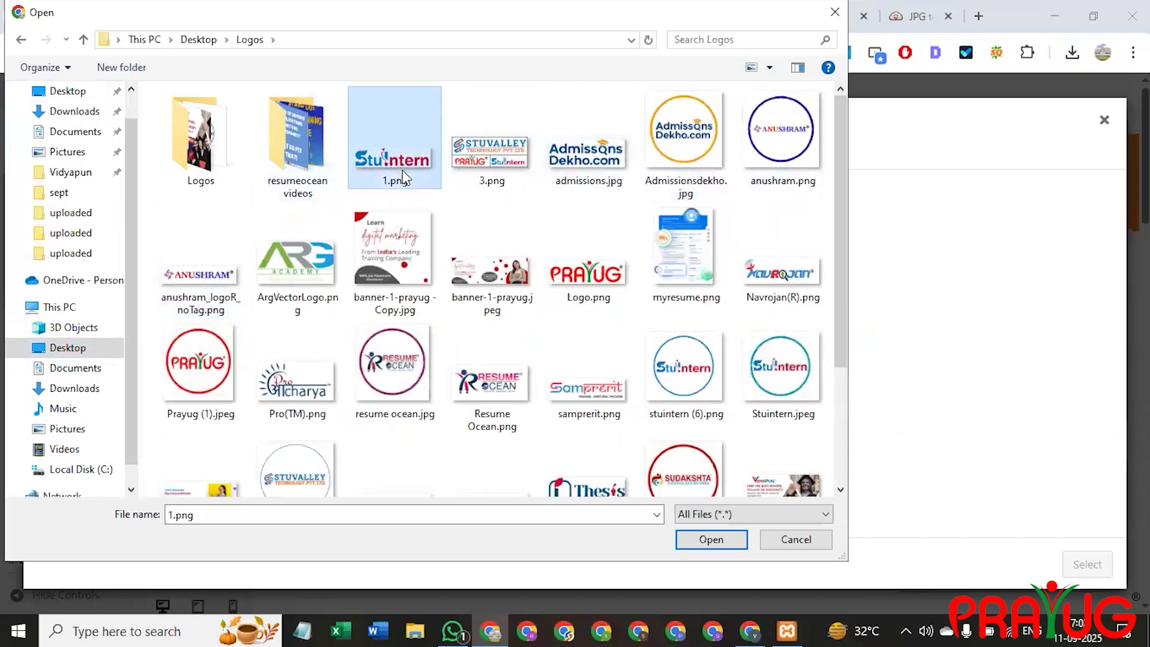
double_click(401, 170)
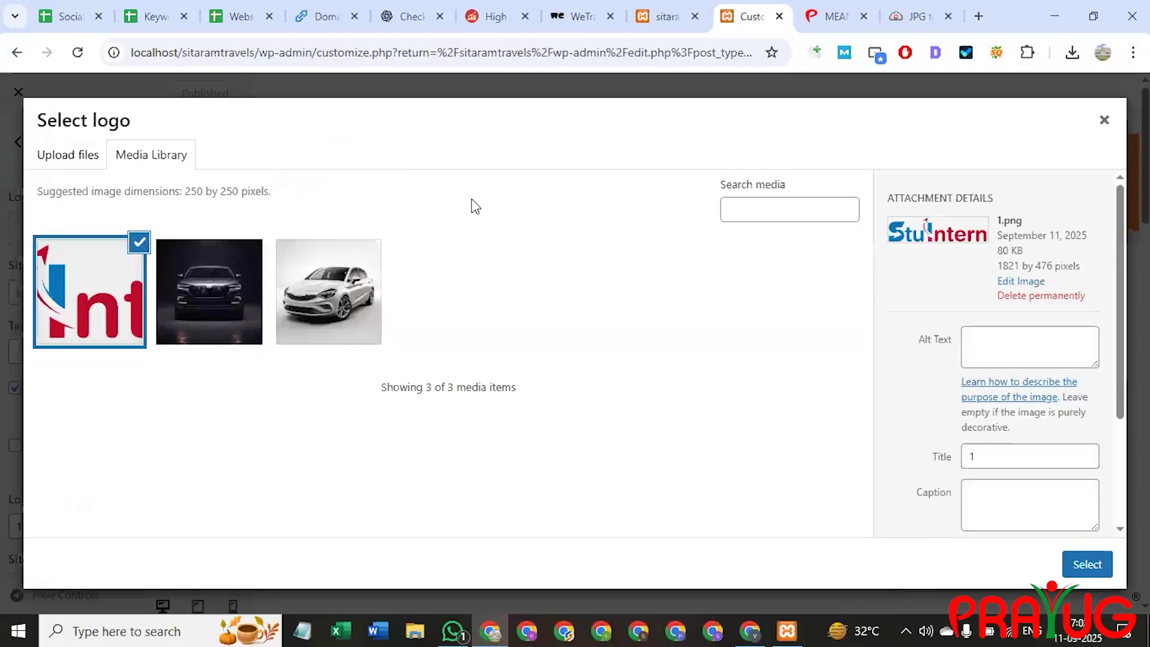
Use the uploaded 1.png as the site logo and skip cropping.
left_click(1099, 564)
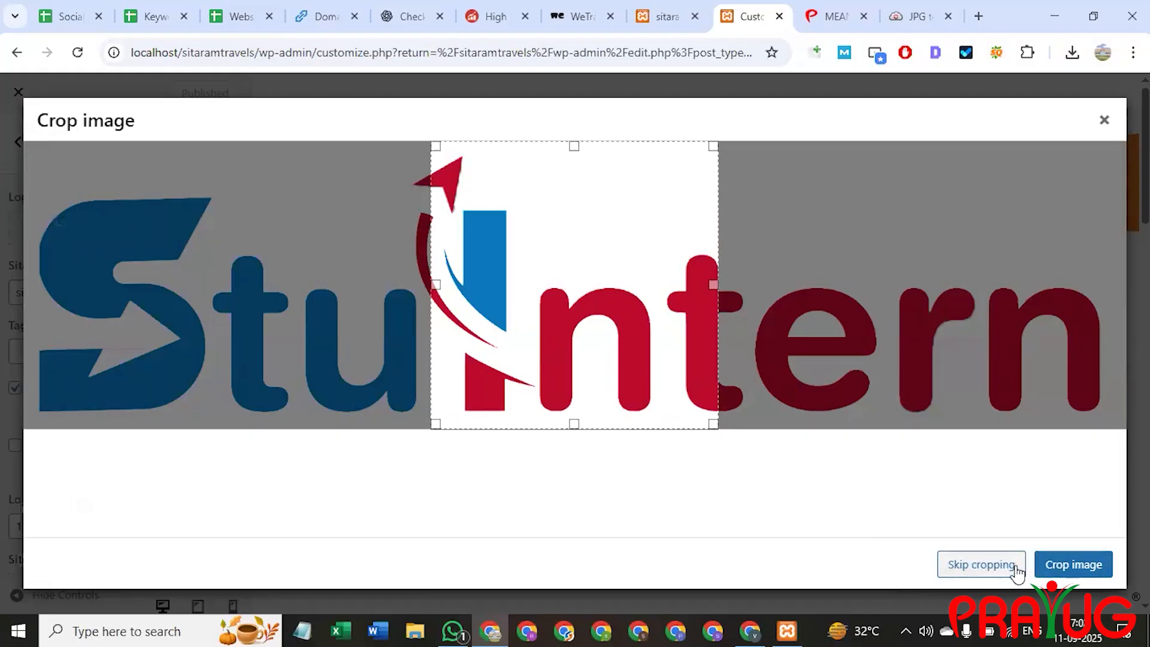
left_click(985, 564)
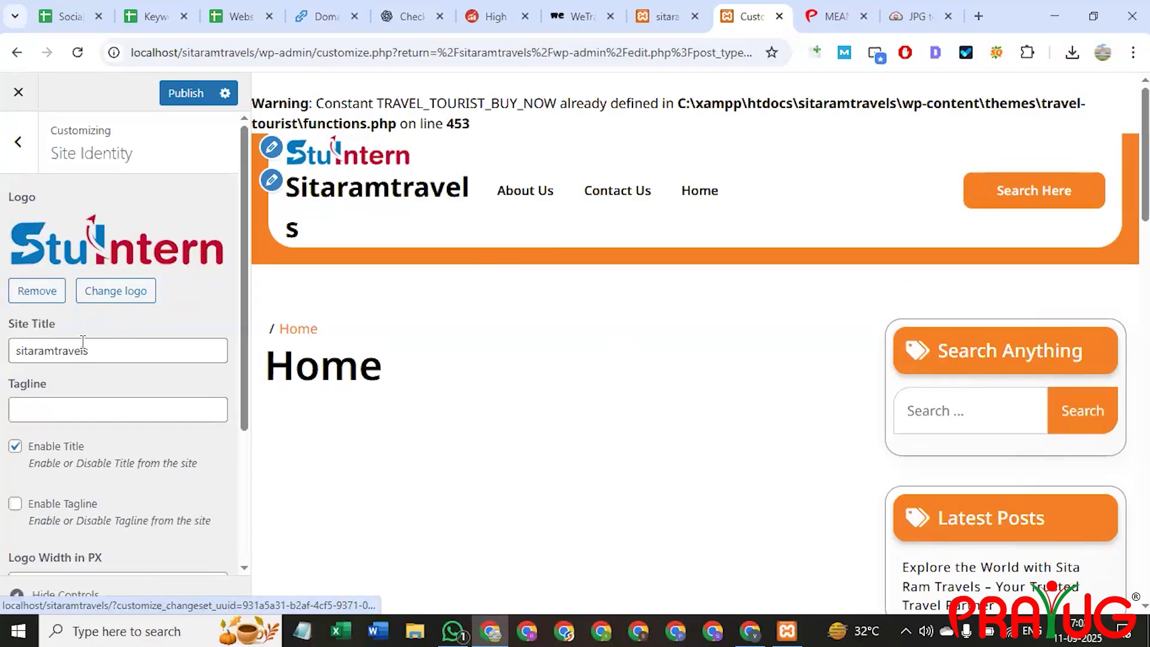
Enter 'Travel the world' as the site tagline.
left_click(96, 353)
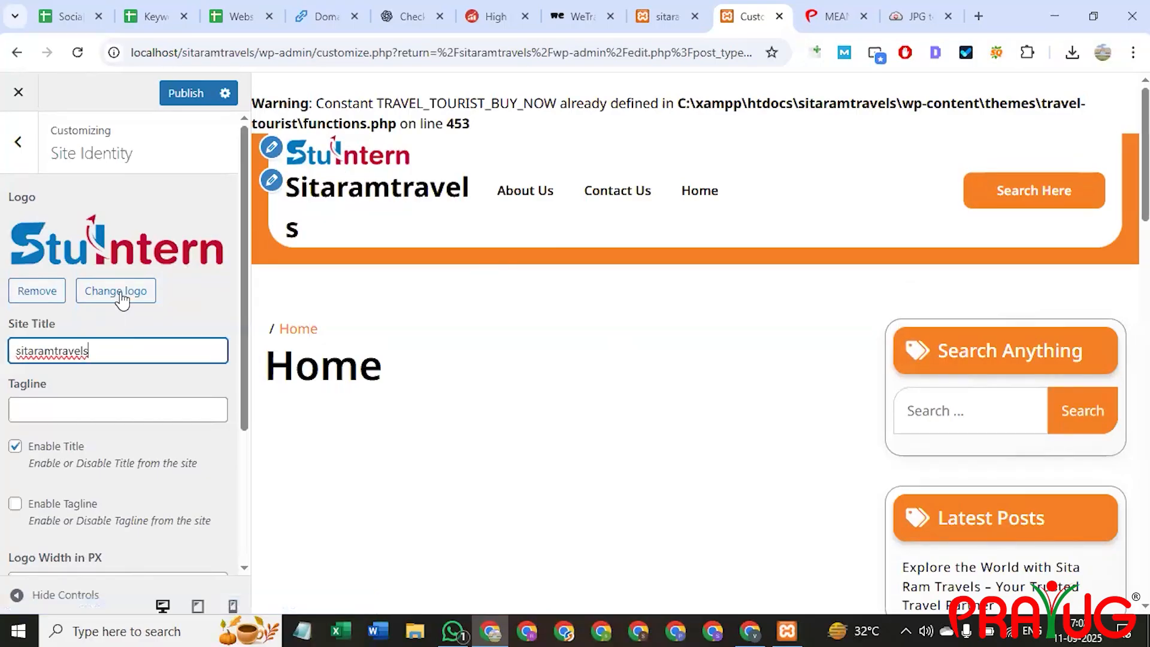
left_click(52, 407)
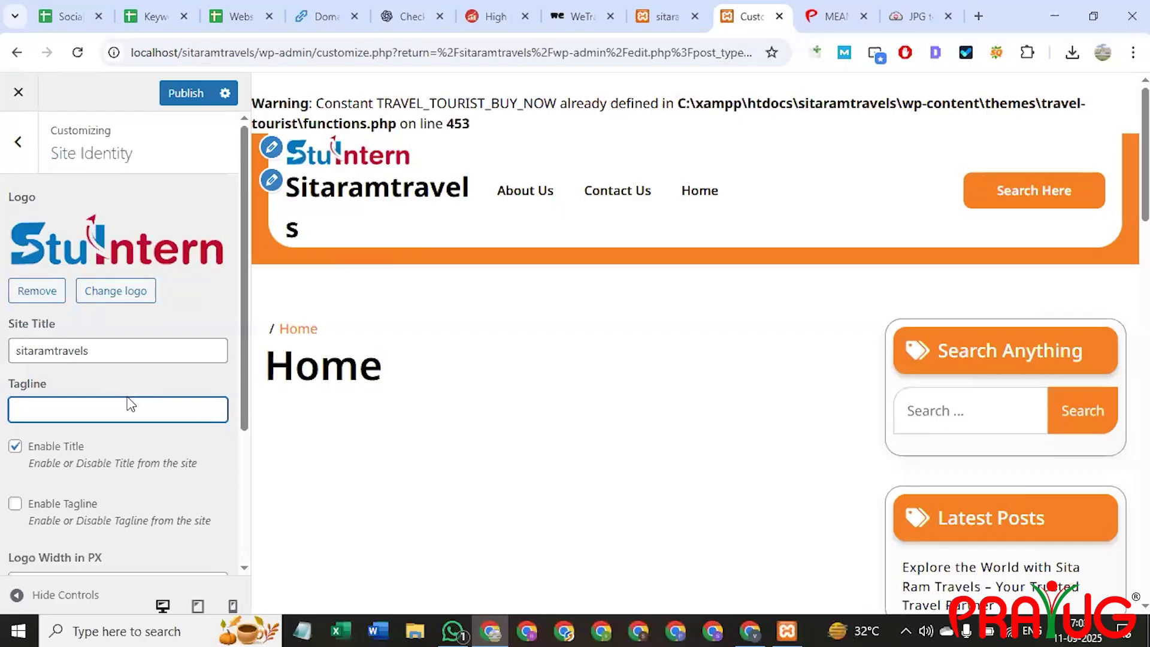
type("Travel the world")
scroll(566, 301, "down", 6)
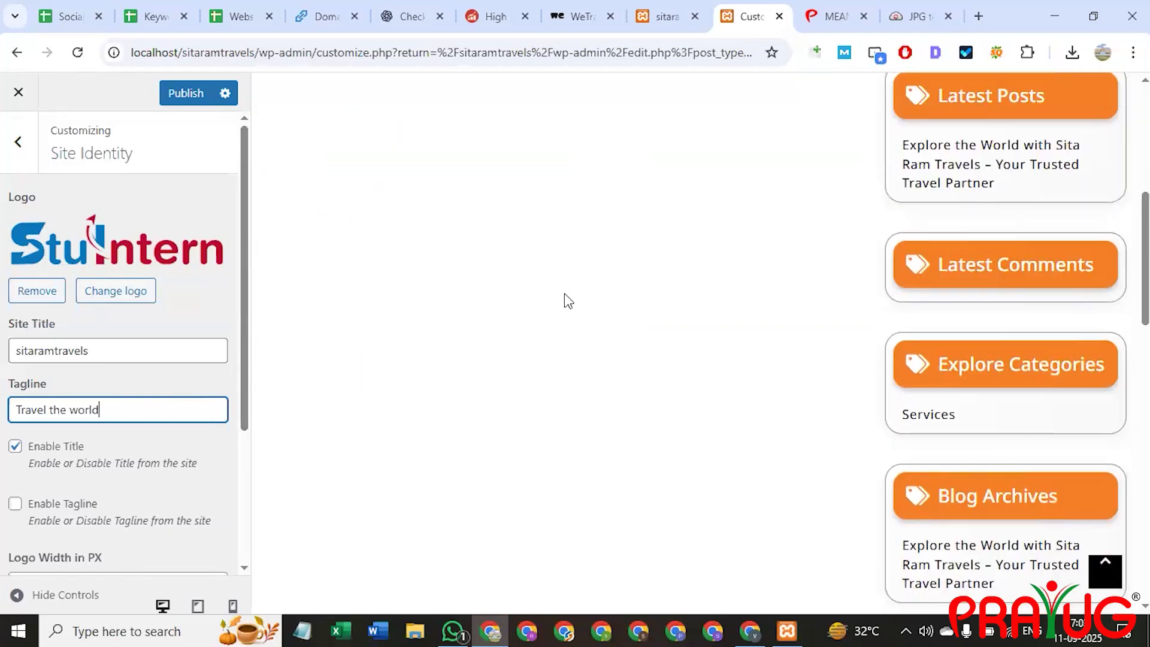
scroll(567, 306, "down", 7)
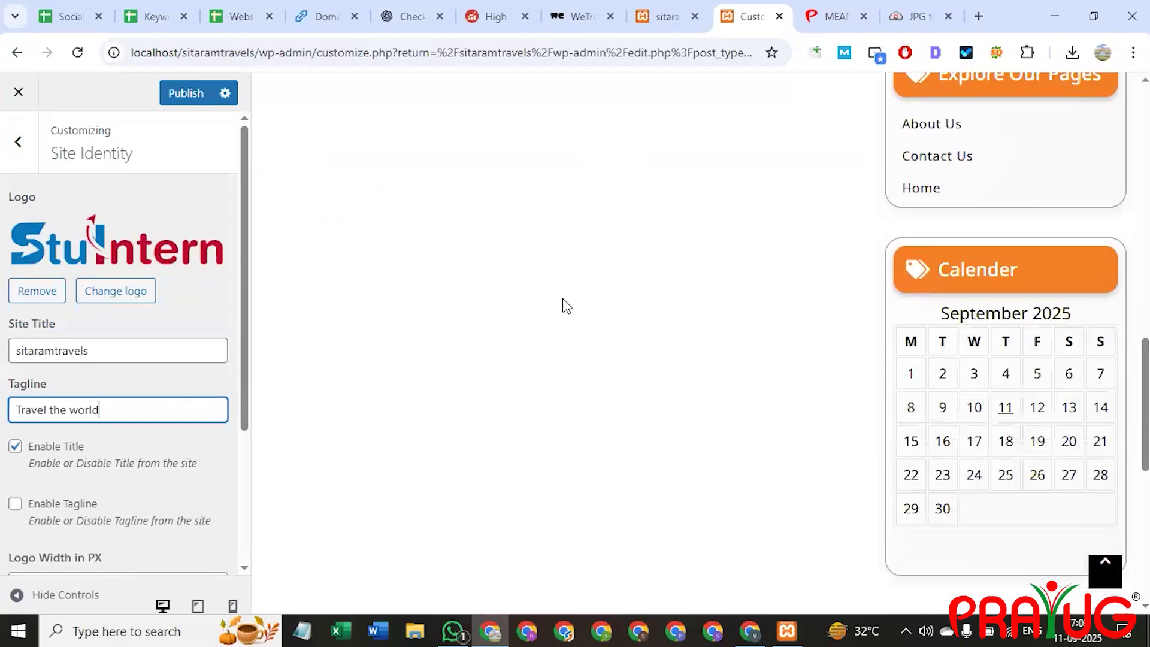
scroll(535, 311, "down", 3)
scroll(478, 368, "up", 15)
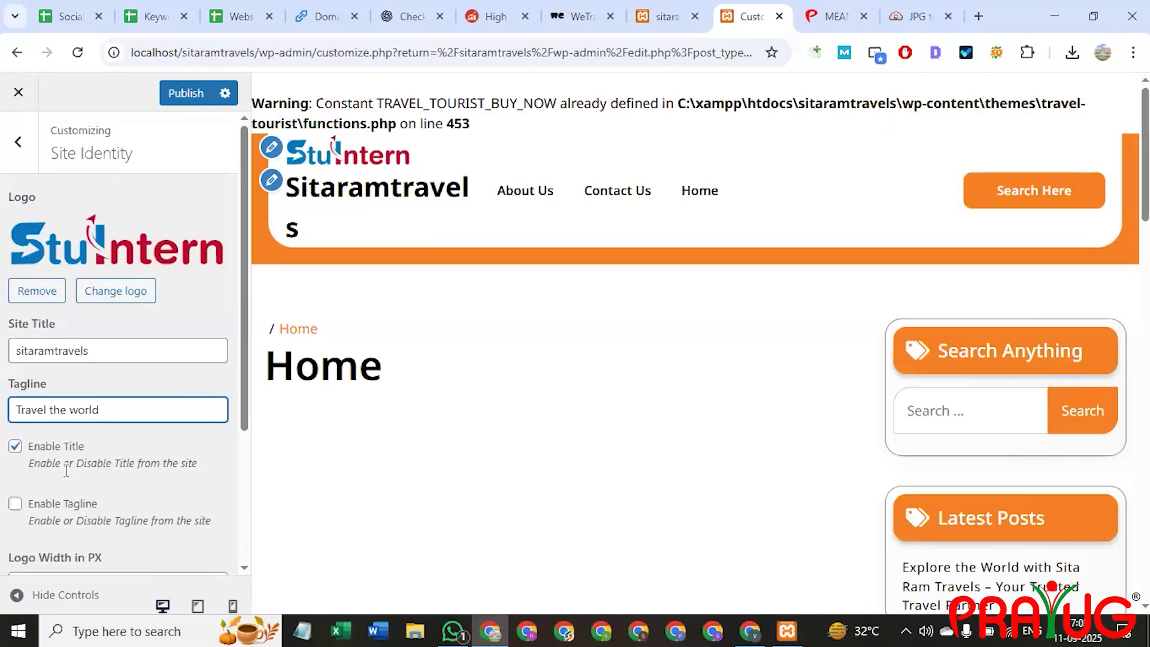
scroll(59, 389, "down", 3)
Enable the tagline in the header and publish the logo and tagline changes.
left_click(15, 335)
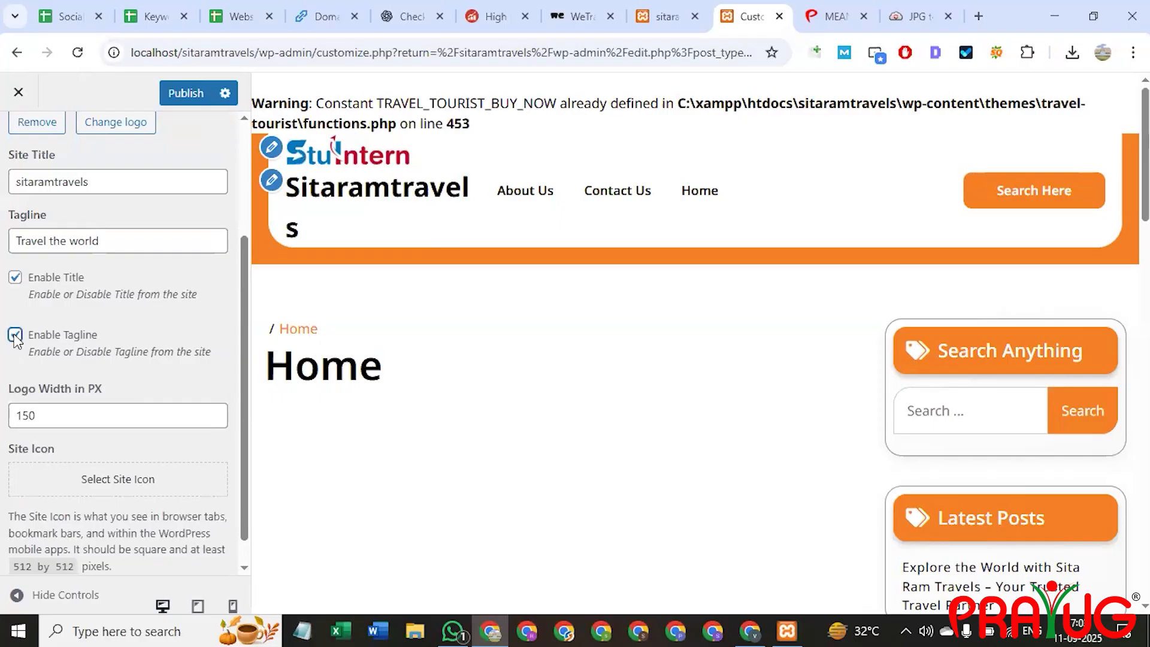
left_click_drag(384, 261, 275, 267)
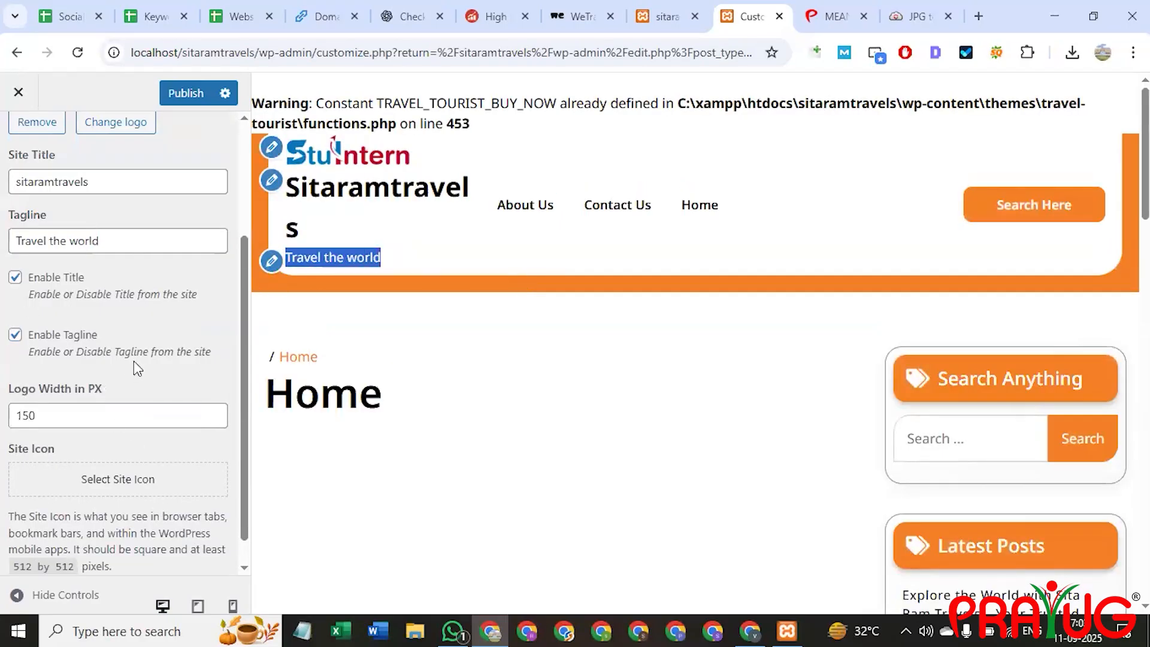
scroll(134, 360, "down", 1)
scroll(110, 444, "up", 3)
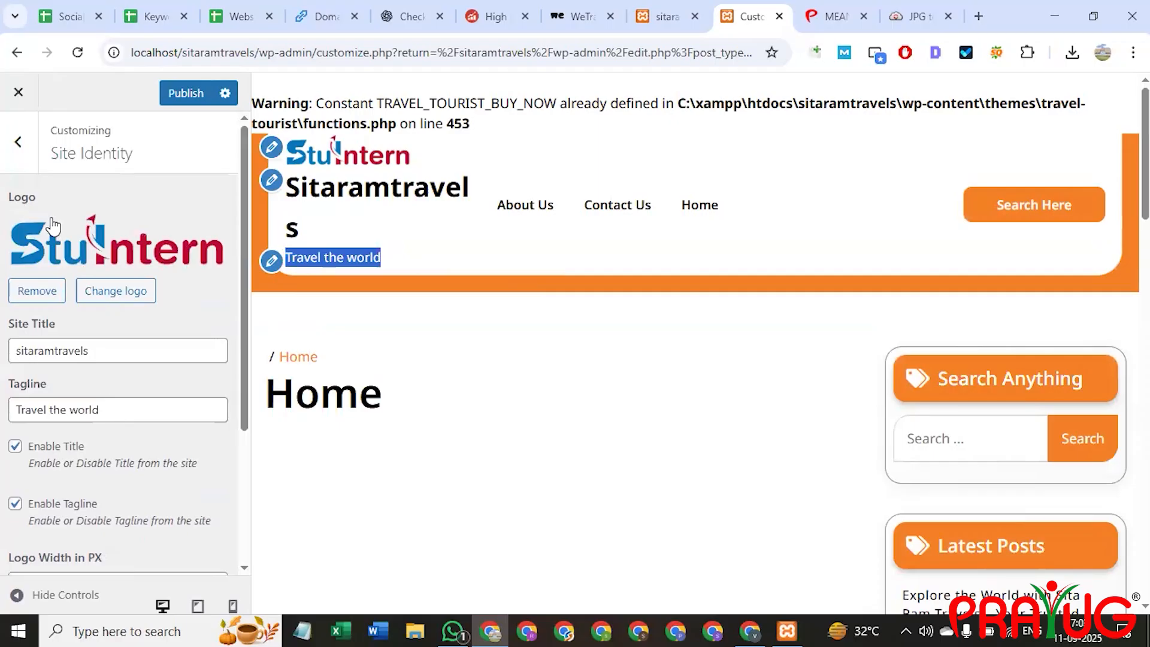
left_click(19, 92)
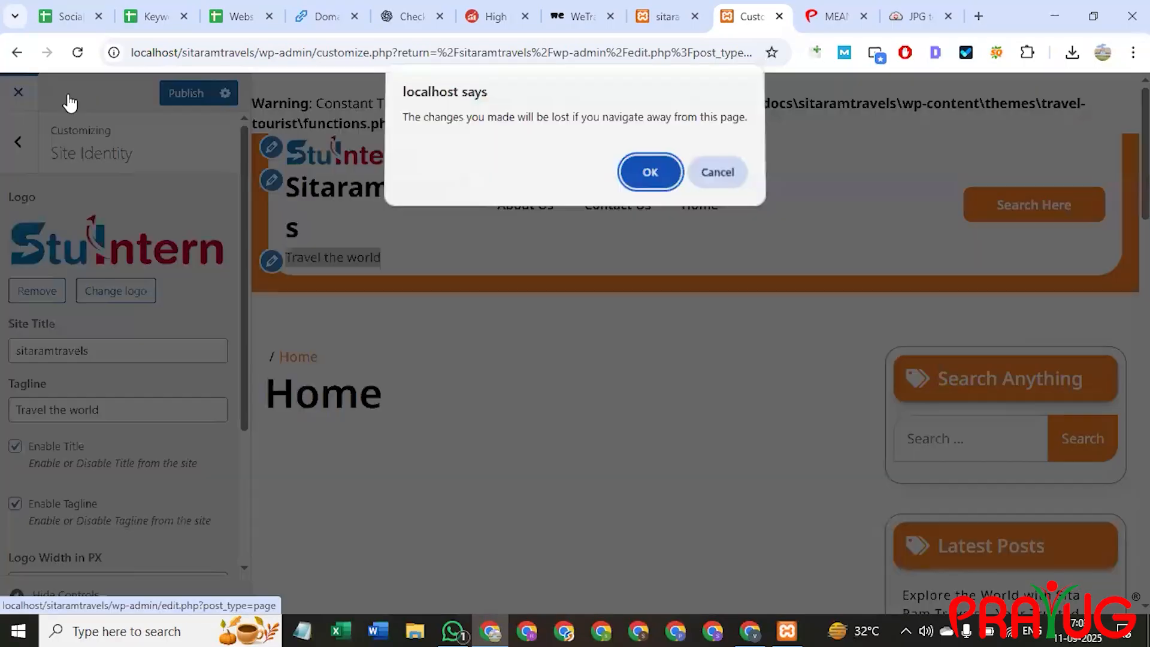
left_click(728, 175)
left_click(198, 94)
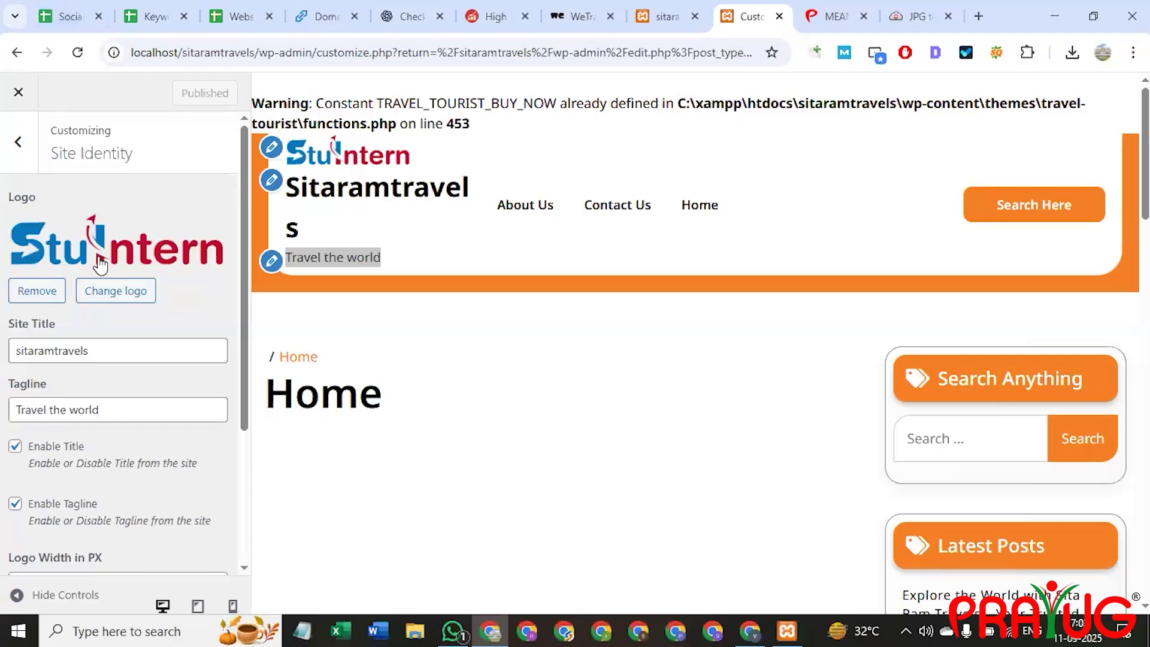
Close the customizer and reload the live site to see the new logo and tagline.
left_click(16, 95)
left_click(656, 10)
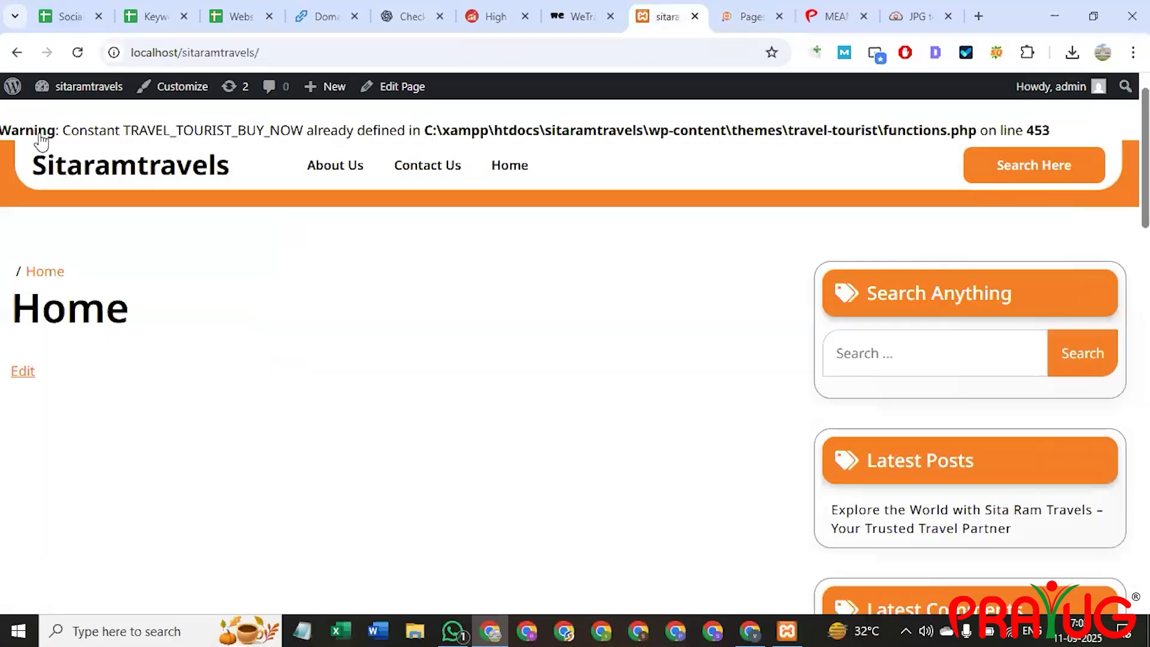
left_click(204, 48)
key("Return")
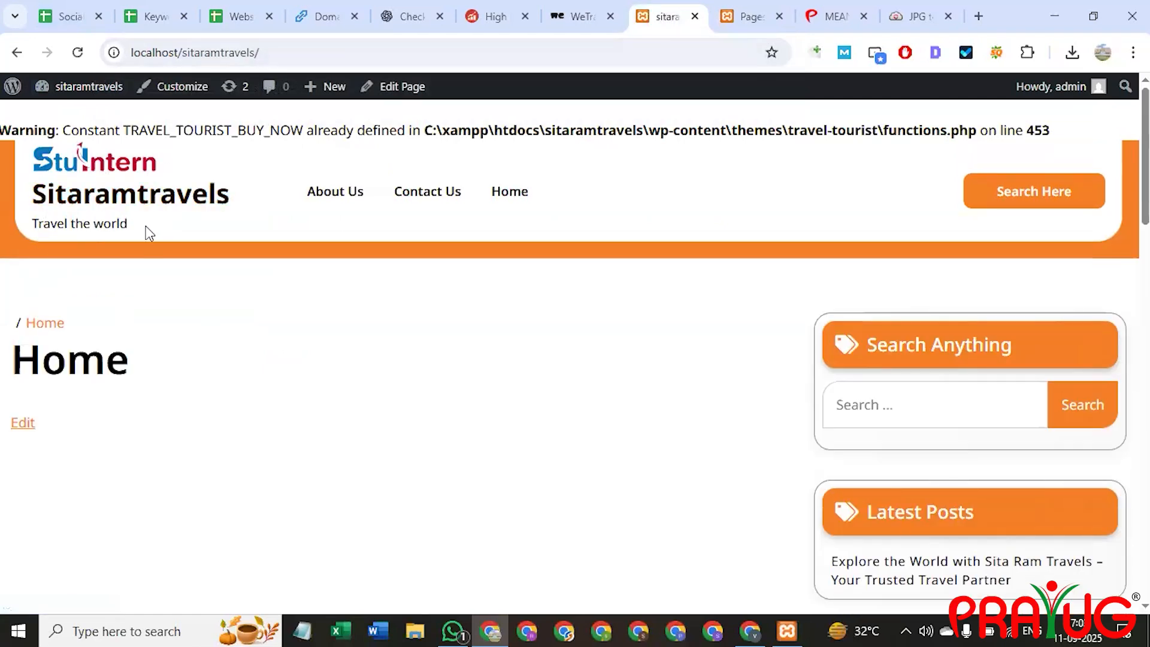
triple_click(3, 227)
left_click(524, 418)
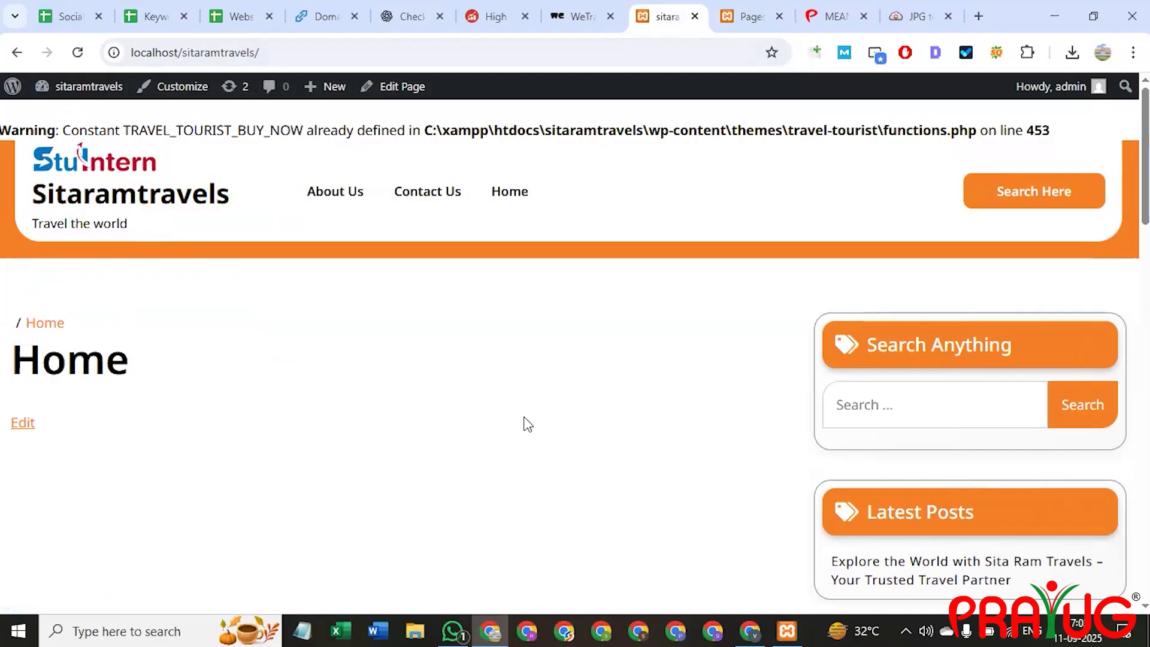
Return to the Pages list showing About Us, Contact Us and Home, and deselect all pages.
left_click(743, 13)
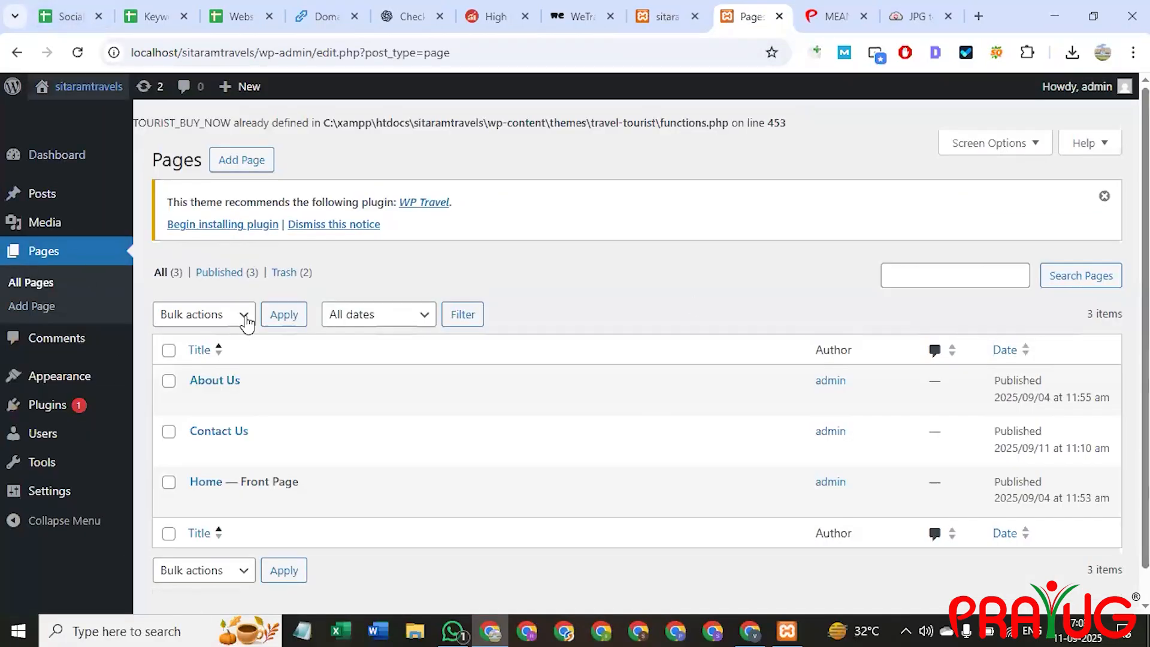
mouse_move(267, 385)
scroll(267, 386, "down", 1)
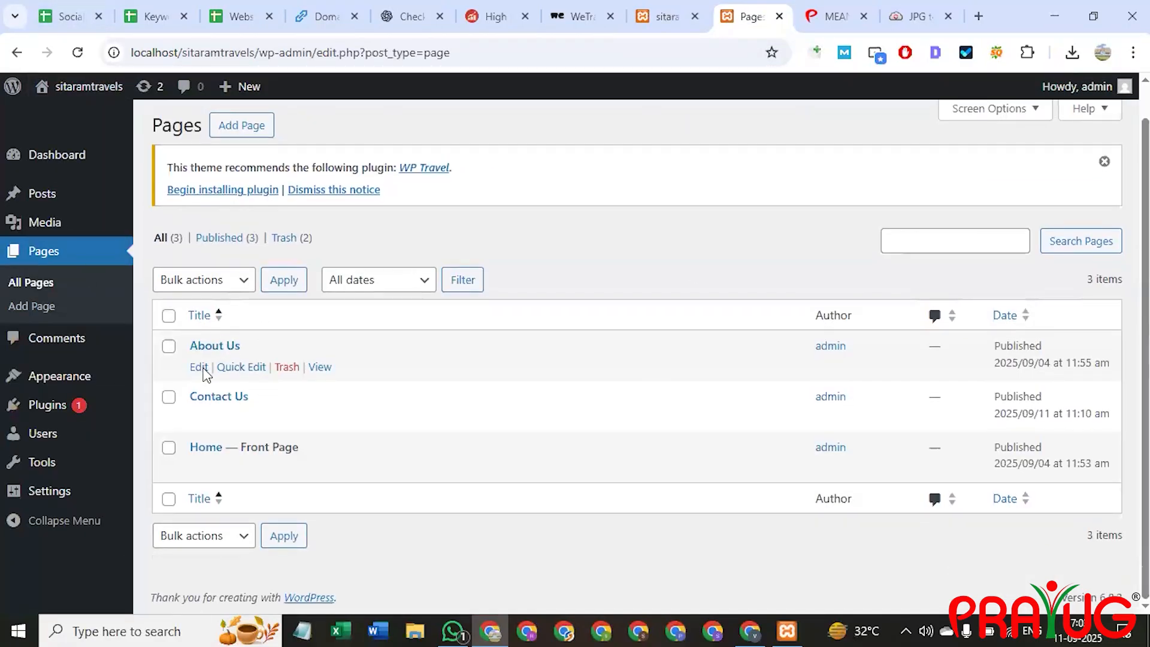
mouse_move(213, 462)
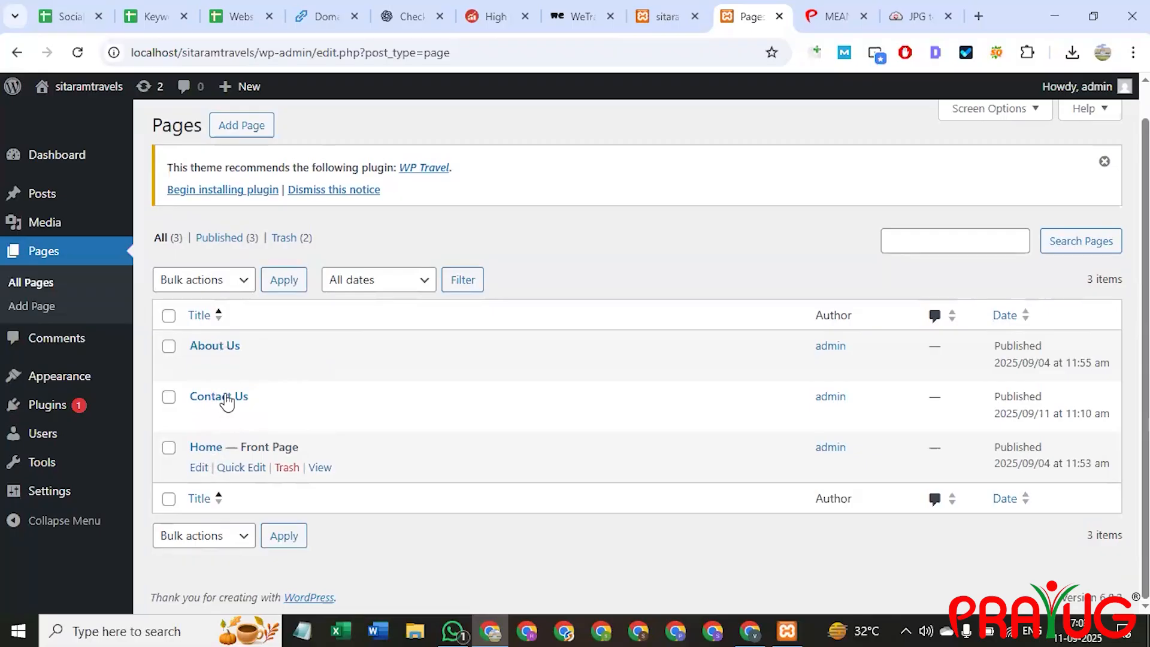
left_click(168, 315)
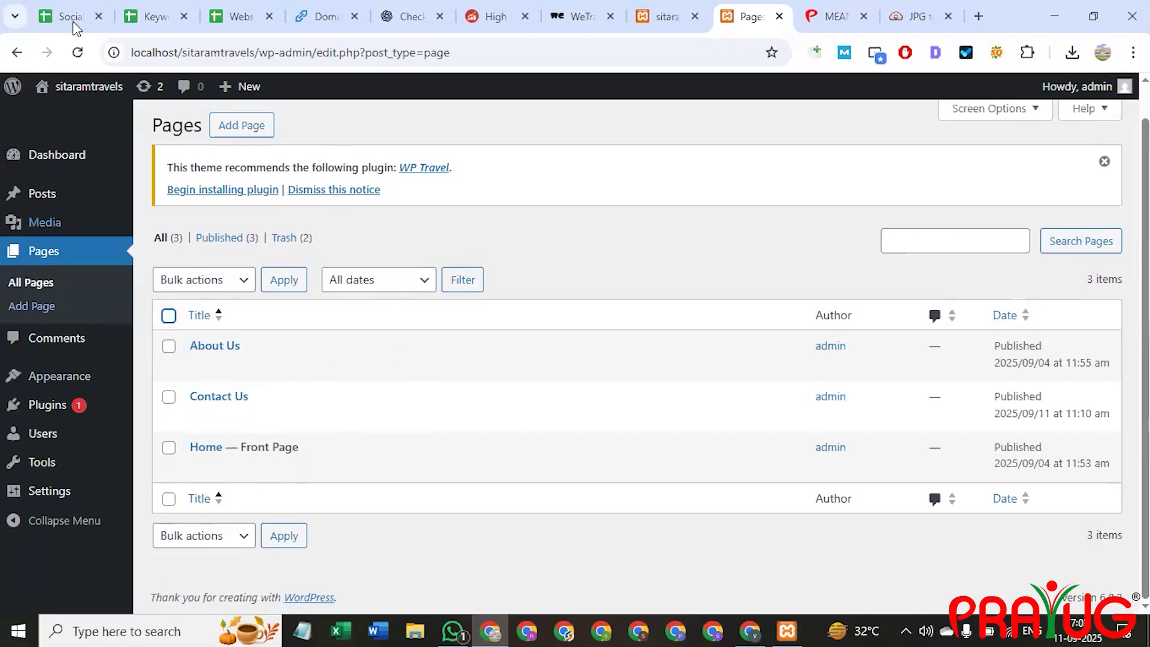
mouse_move(75, 383)
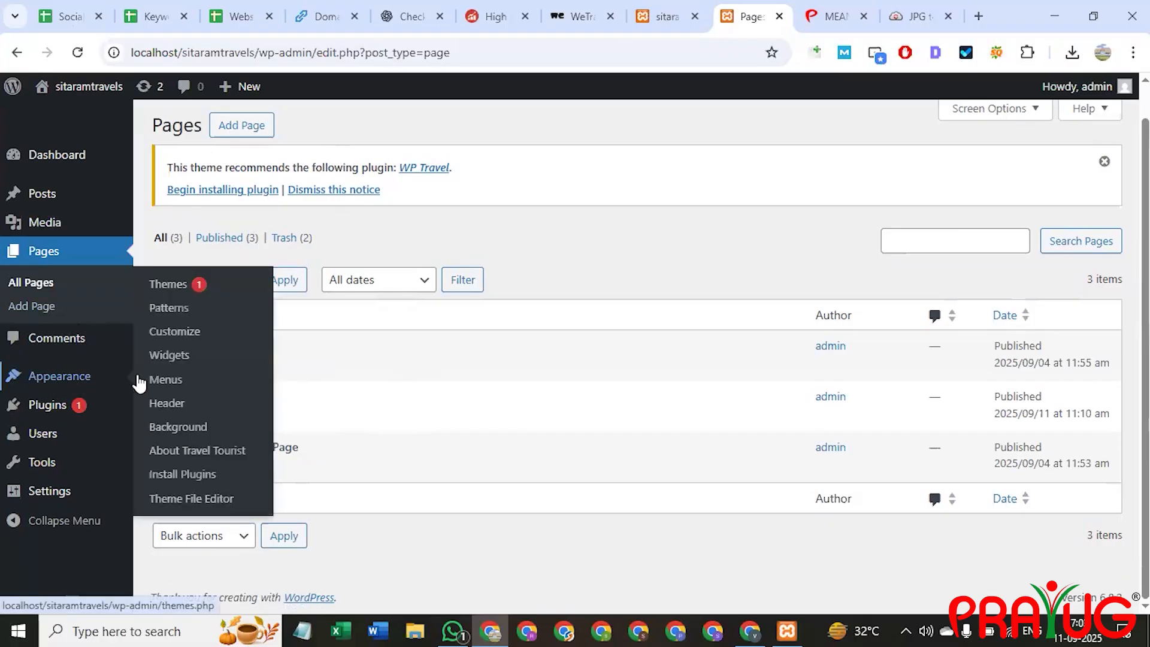
Create a new menu named 'Delhi tour' in Appearance > Menus.
left_click(181, 384)
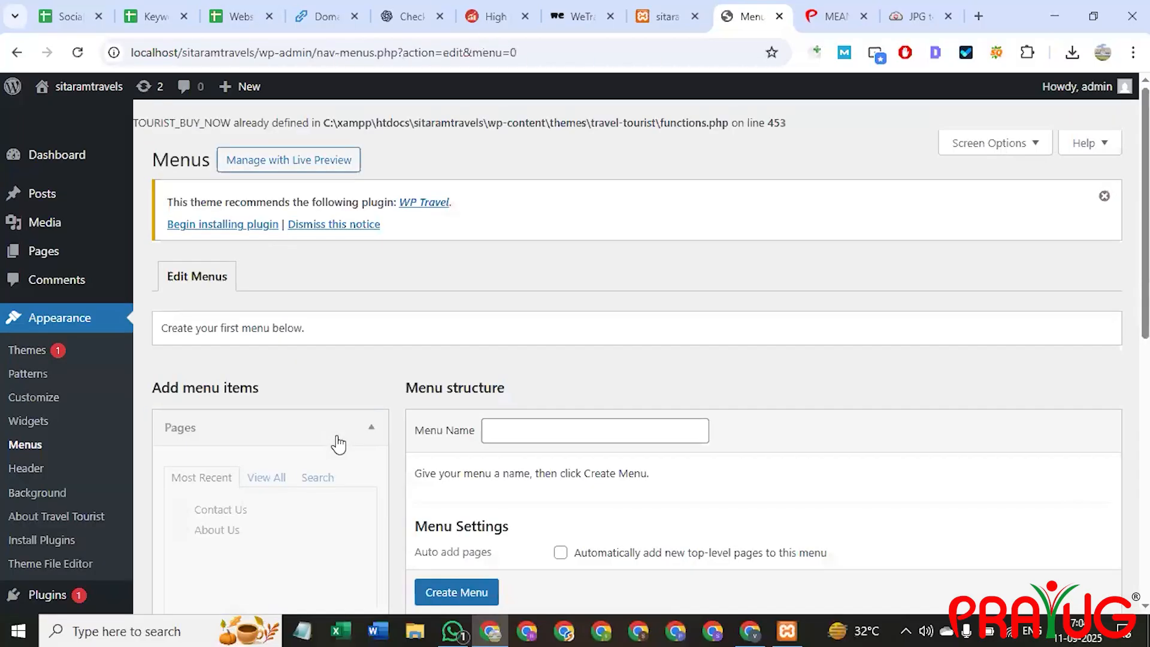
scroll(543, 331, "down", 3)
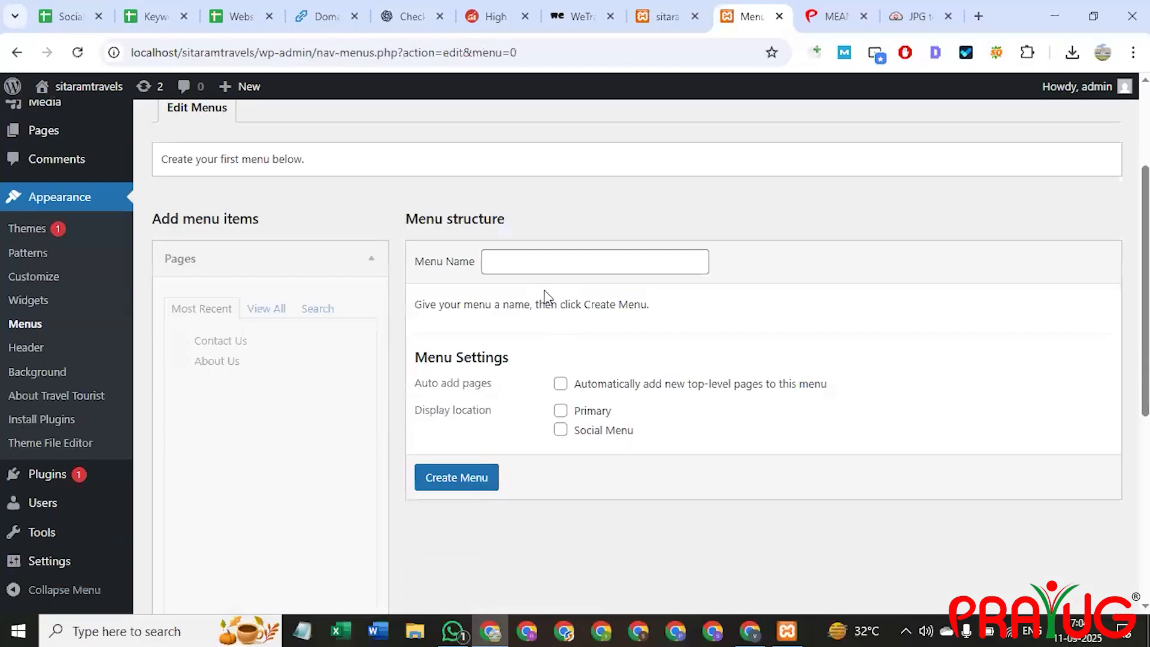
left_click(527, 260)
scroll(287, 282, "up", 2)
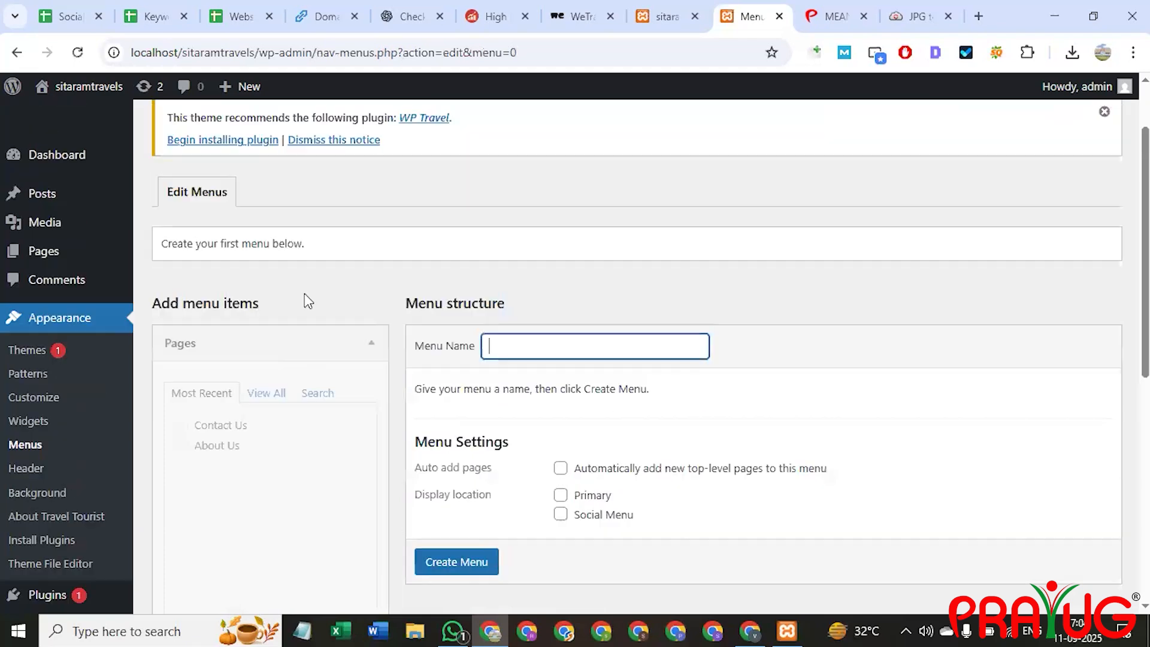
left_click(300, 244)
left_click(531, 346)
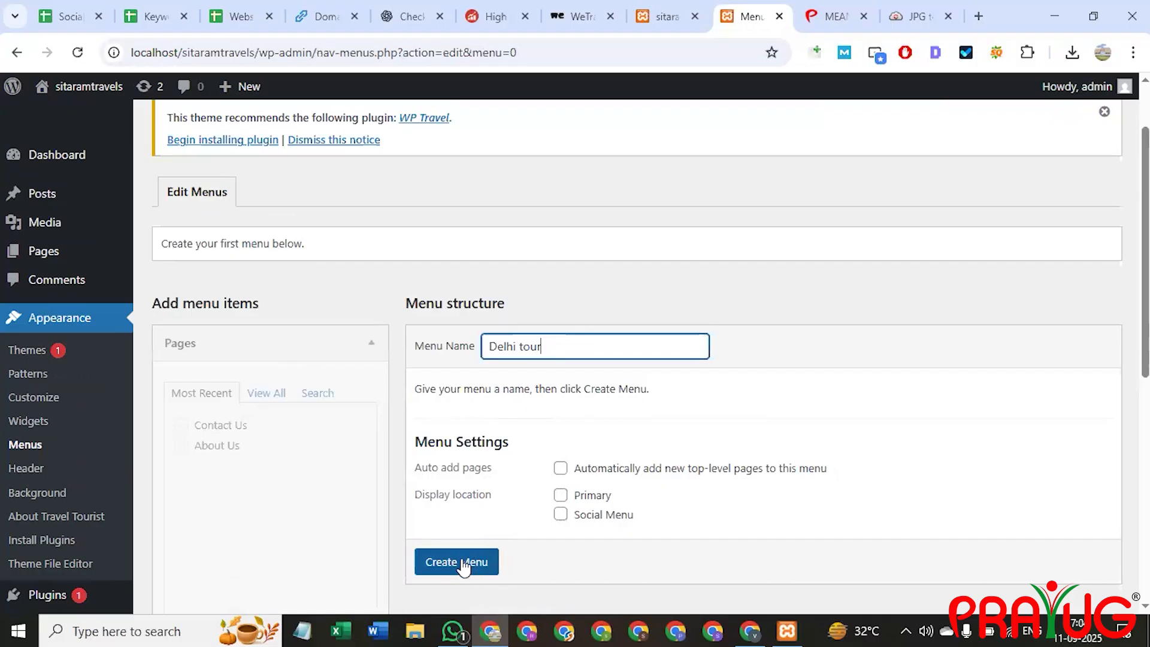
scroll(461, 563, "down", 1)
left_click(476, 532)
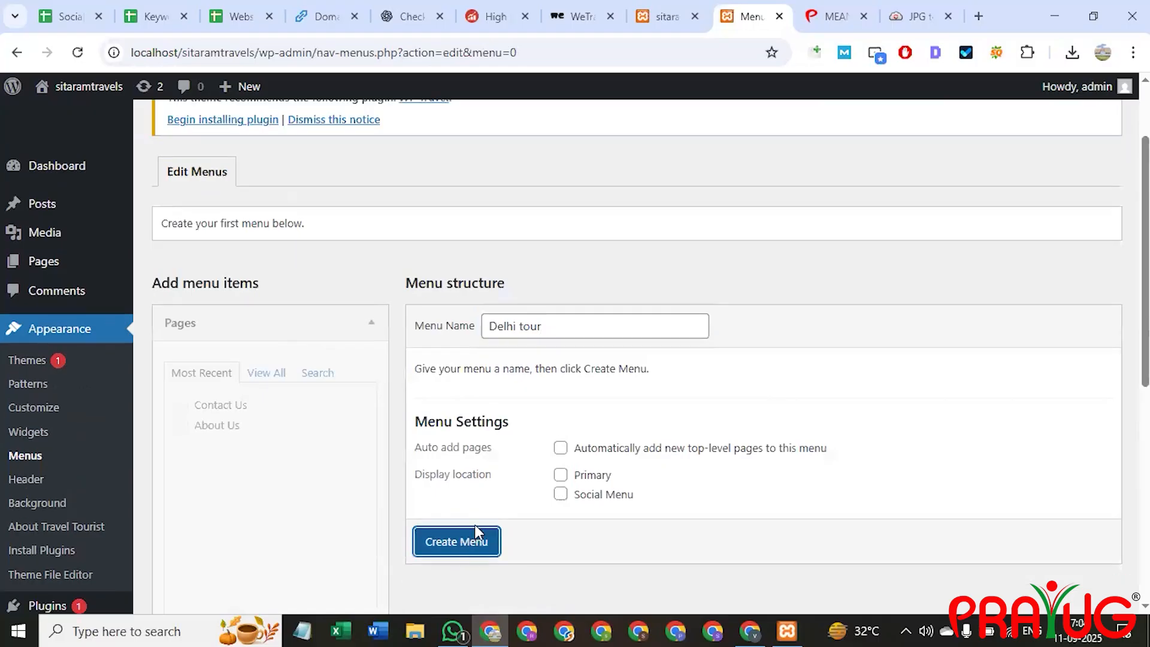
left_click(463, 546)
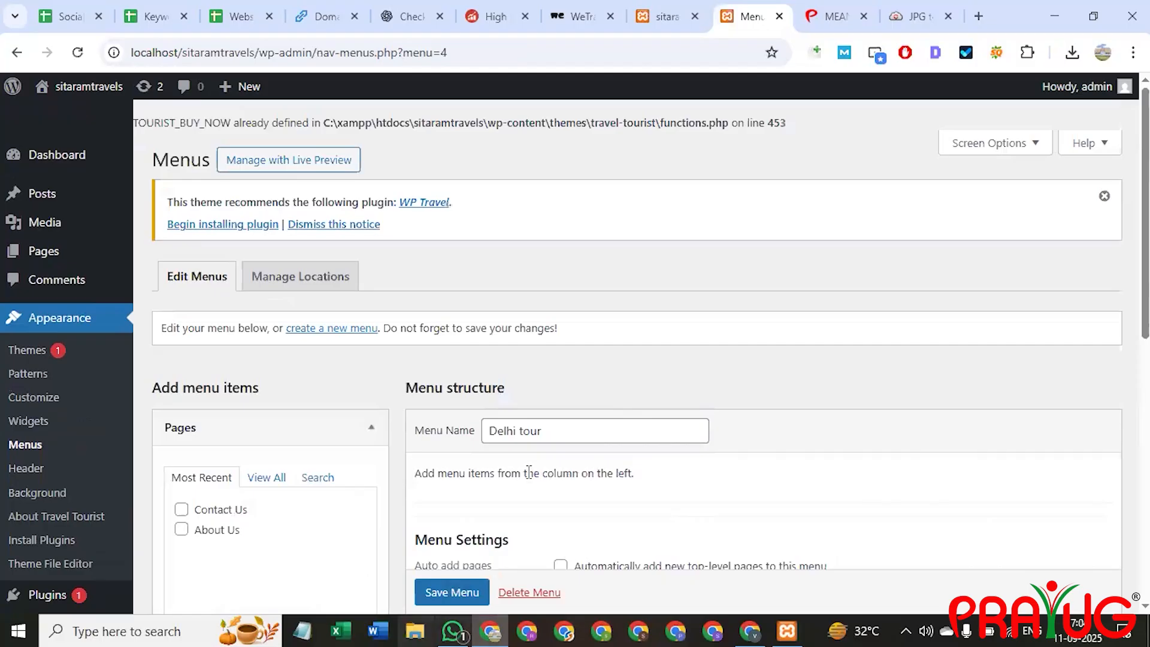
Tick the Contact Us page and save the Delhi tour menu.
scroll(551, 419, "down", 2)
scroll(569, 401, "down", 1)
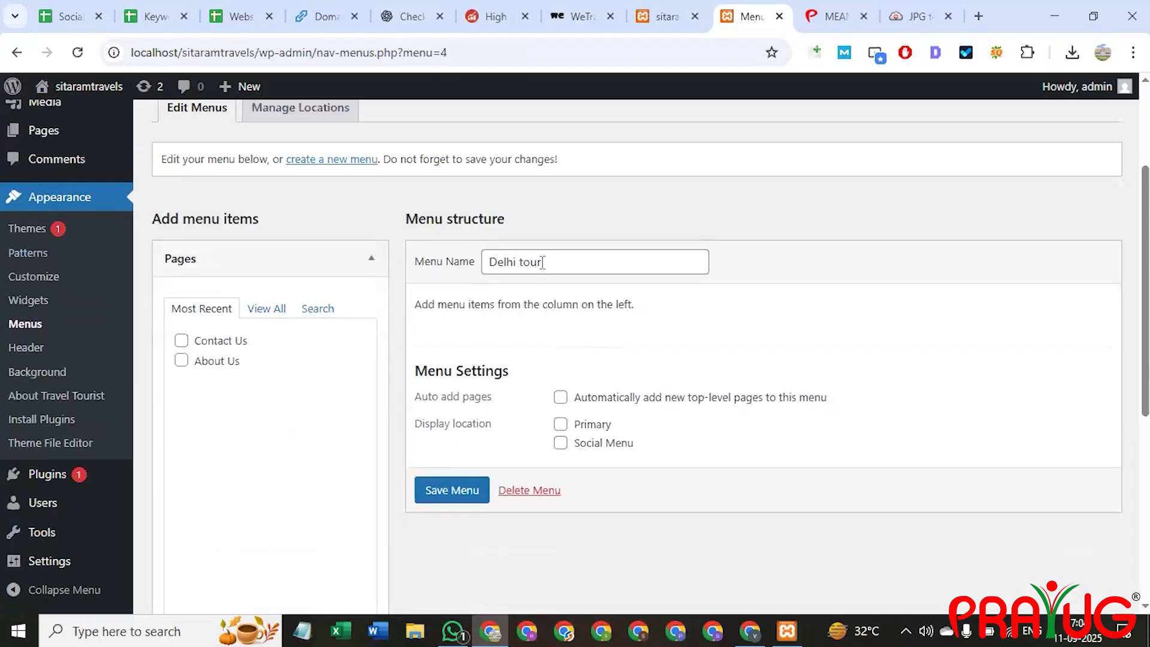
left_click(182, 341)
left_click(453, 493)
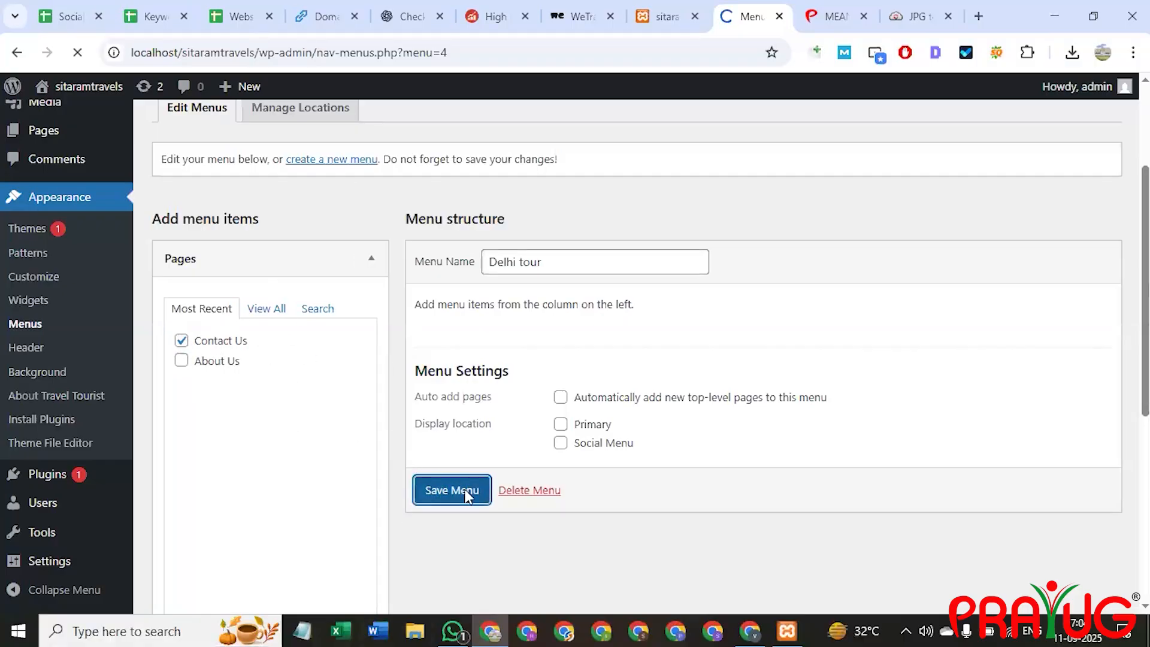
scroll(542, 387, "down", 4)
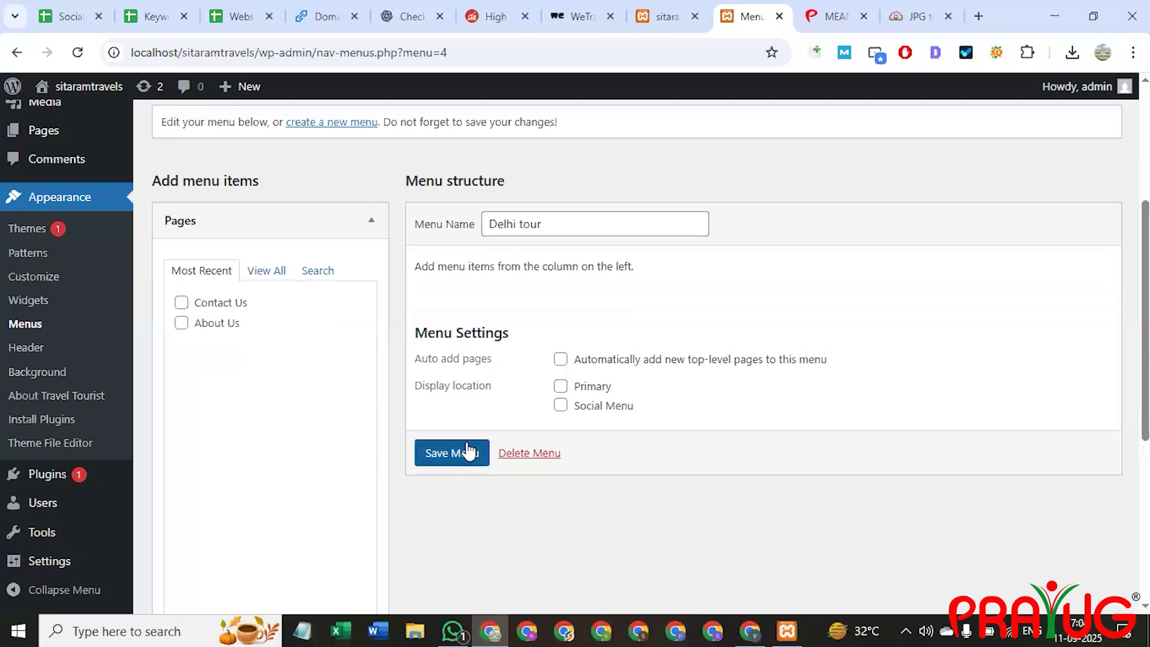
scroll(553, 271, "up", 1)
scroll(245, 290, "down", 1)
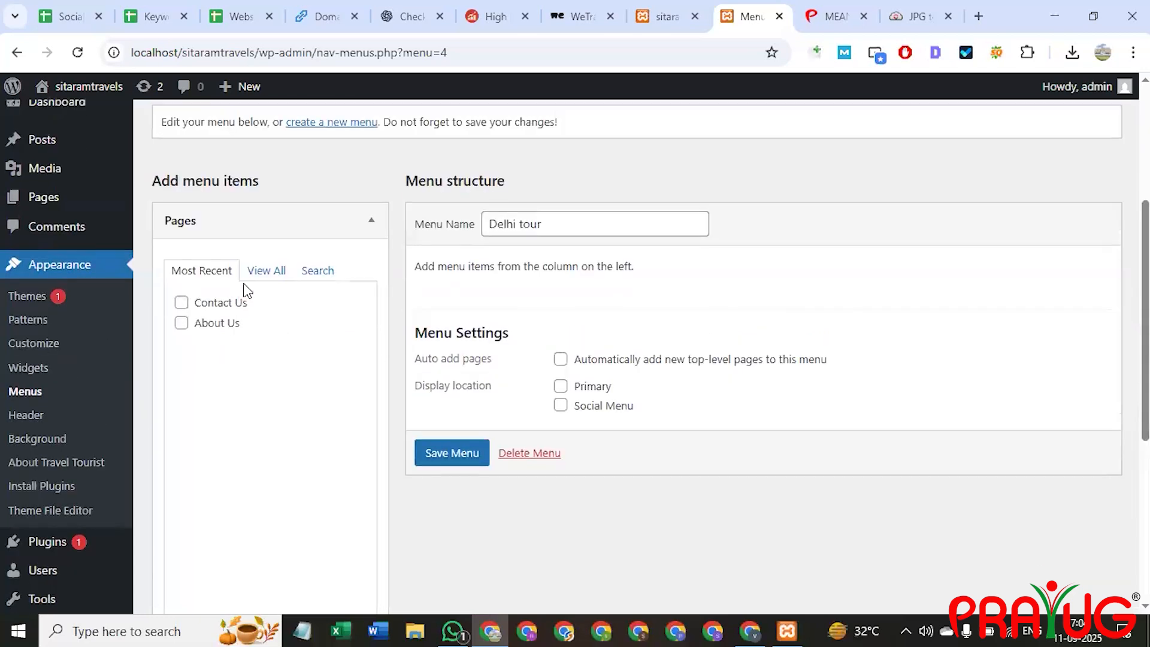
scroll(275, 383, "up", 2)
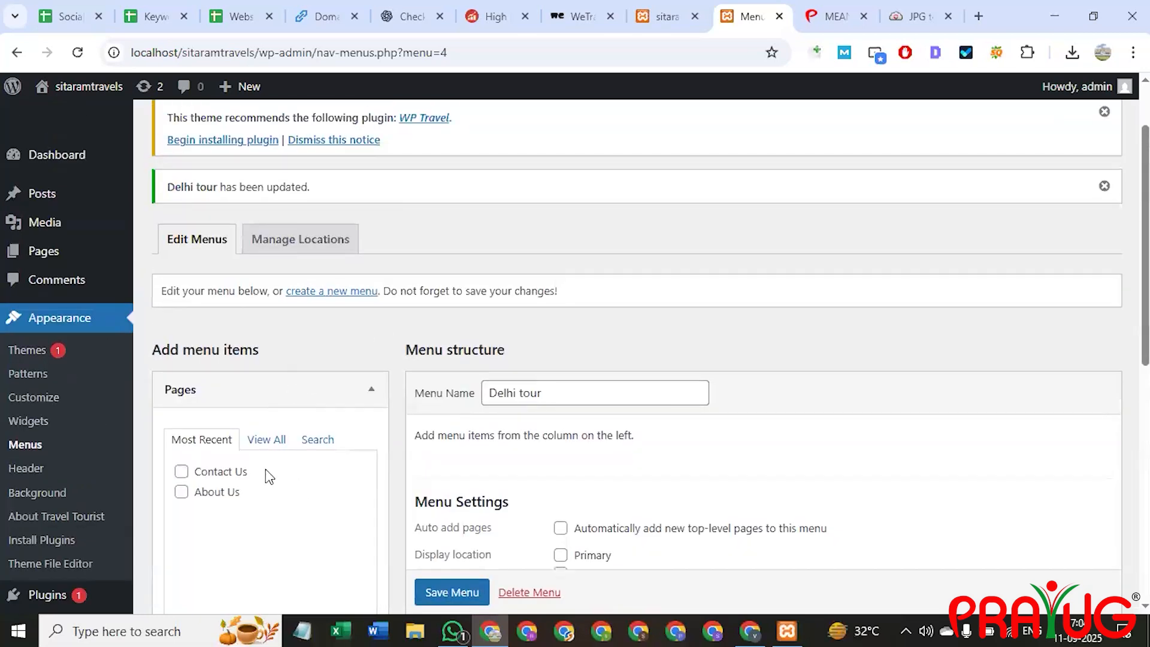
Reload the live Sitaramtravels home page and scroll through it.
left_click(647, 8)
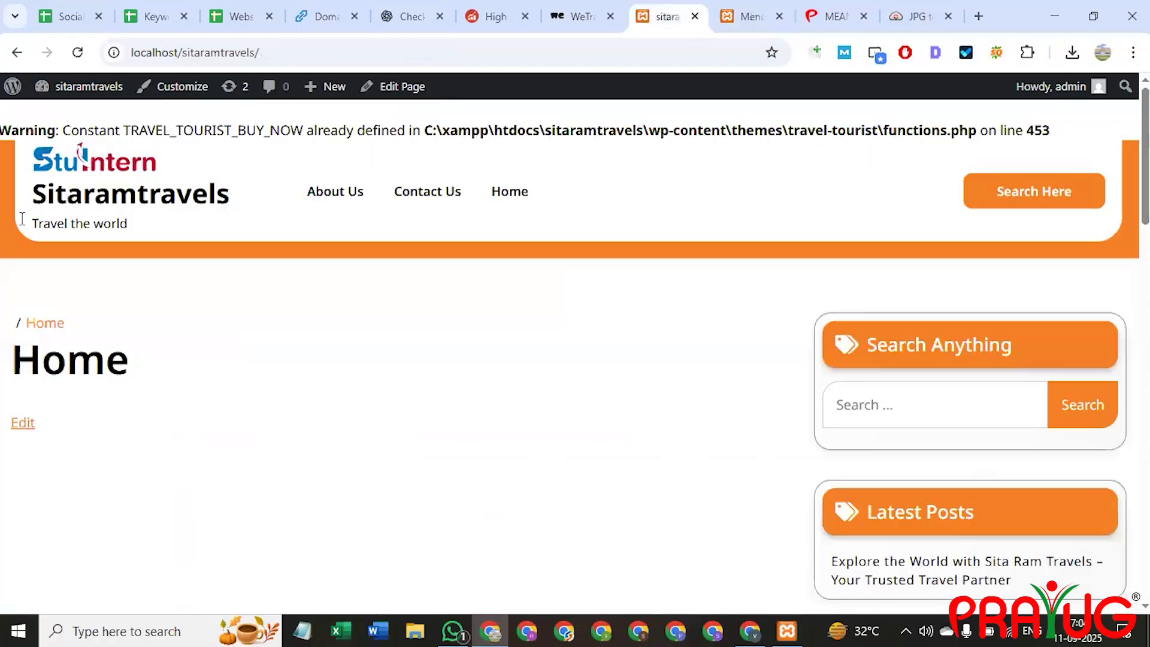
left_click(231, 55)
key("Return")
scroll(994, 257, "down", 5)
scroll(958, 484, "down", 4)
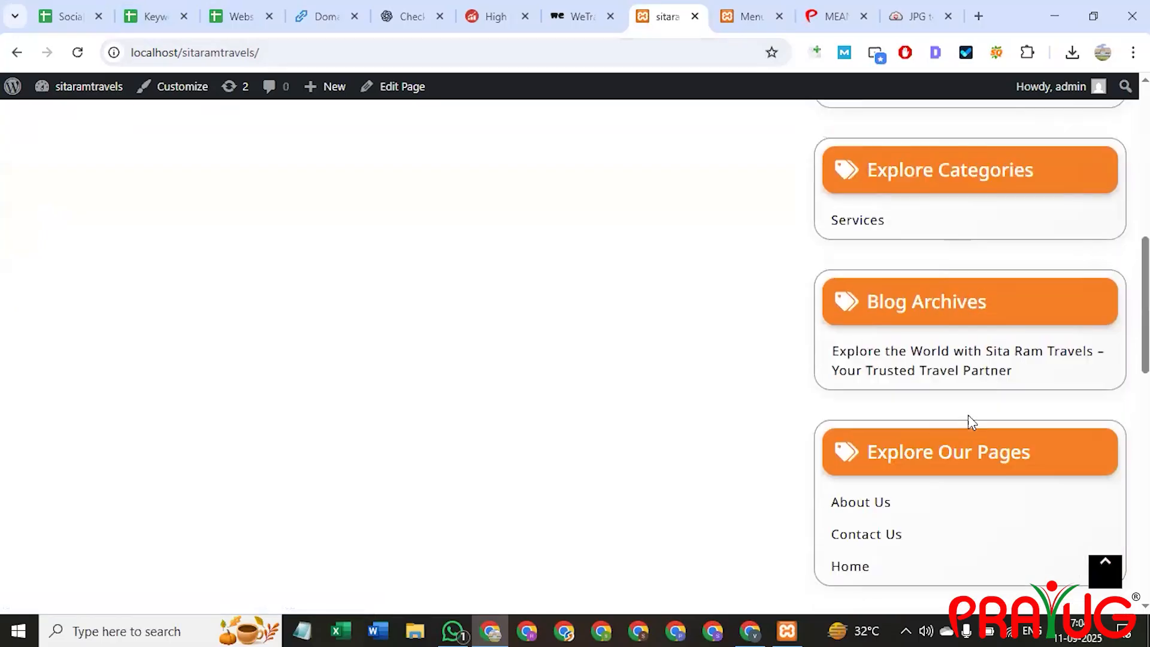
scroll(983, 350, "down", 4)
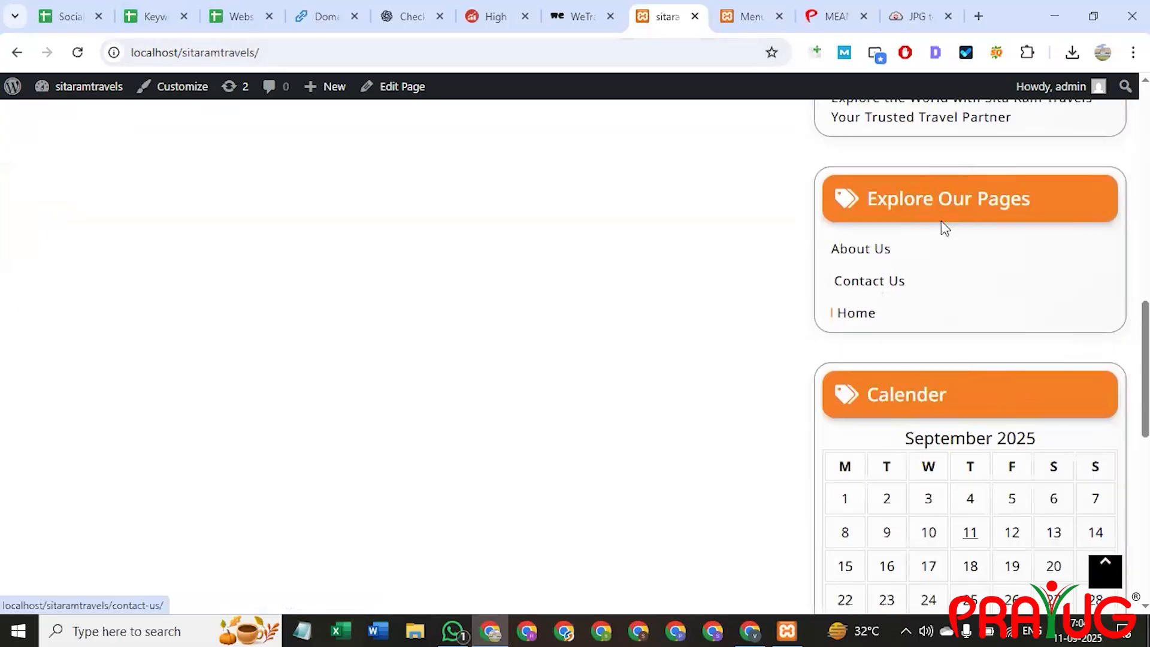
scroll(907, 419, "down", 6)
scroll(893, 413, "up", 8)
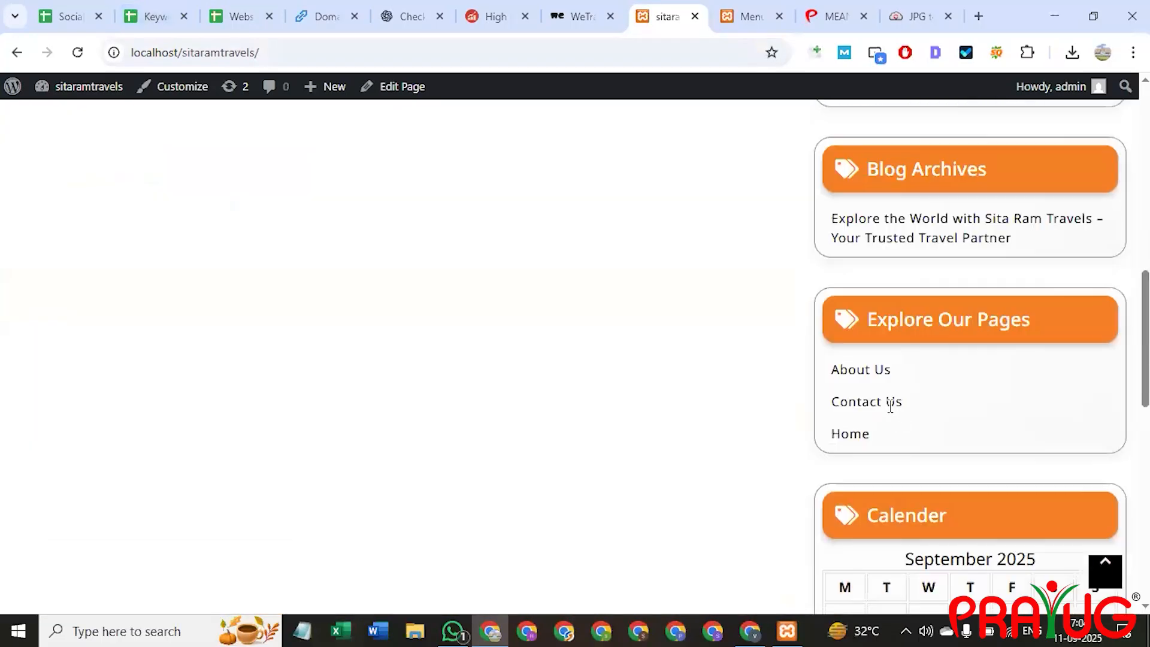
scroll(887, 359, "up", 8)
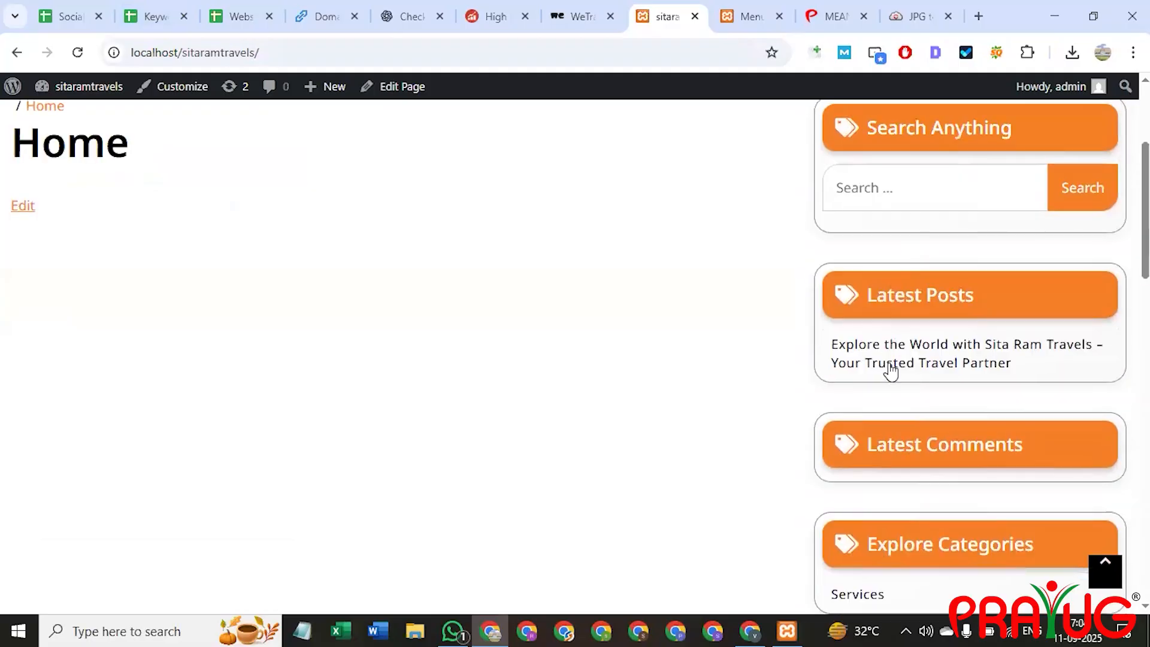
scroll(891, 372, "up", 4)
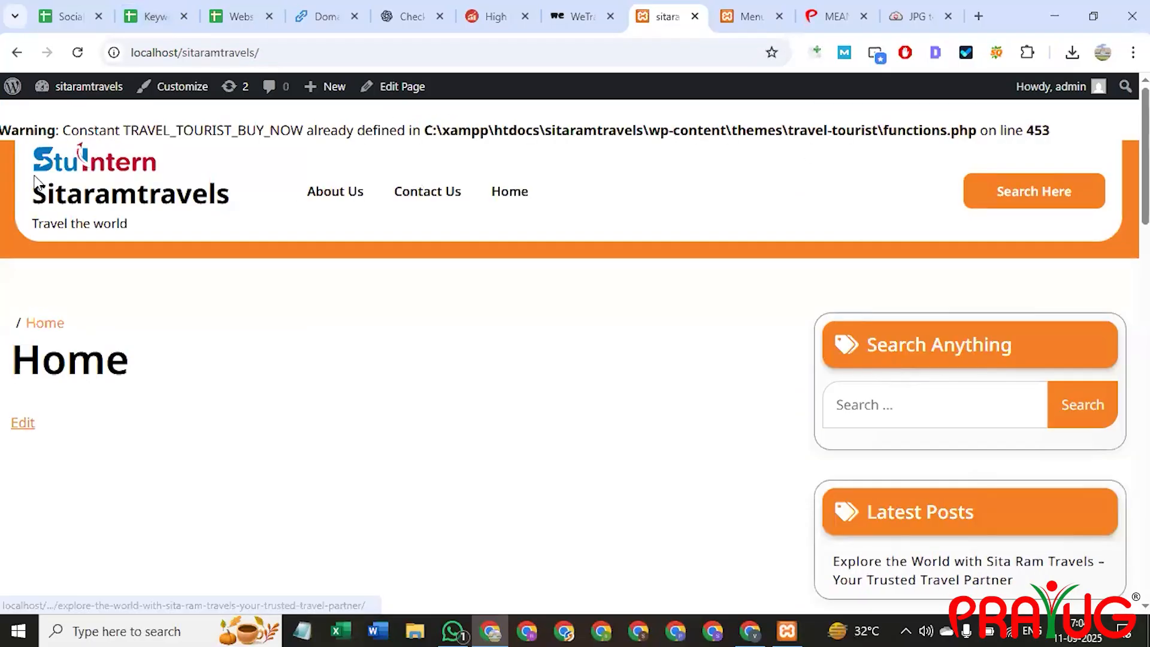
Visit the Contact Us page from the header, then return to the home page.
left_click(447, 193)
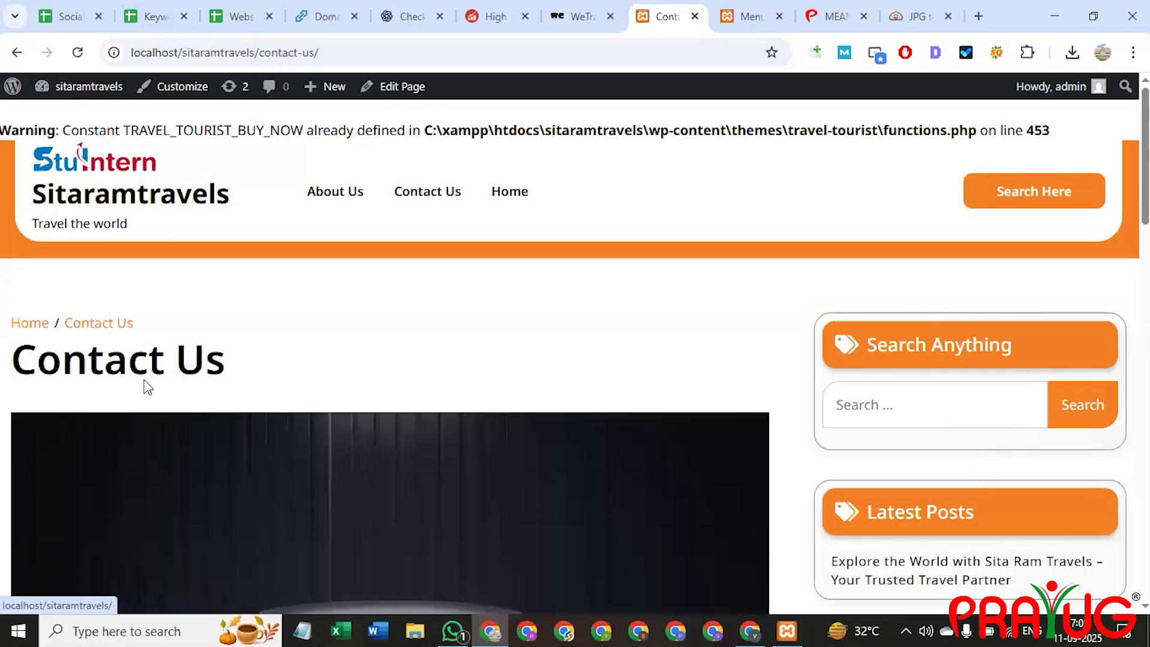
scroll(461, 383, "down", 6)
scroll(479, 377, "down", 9)
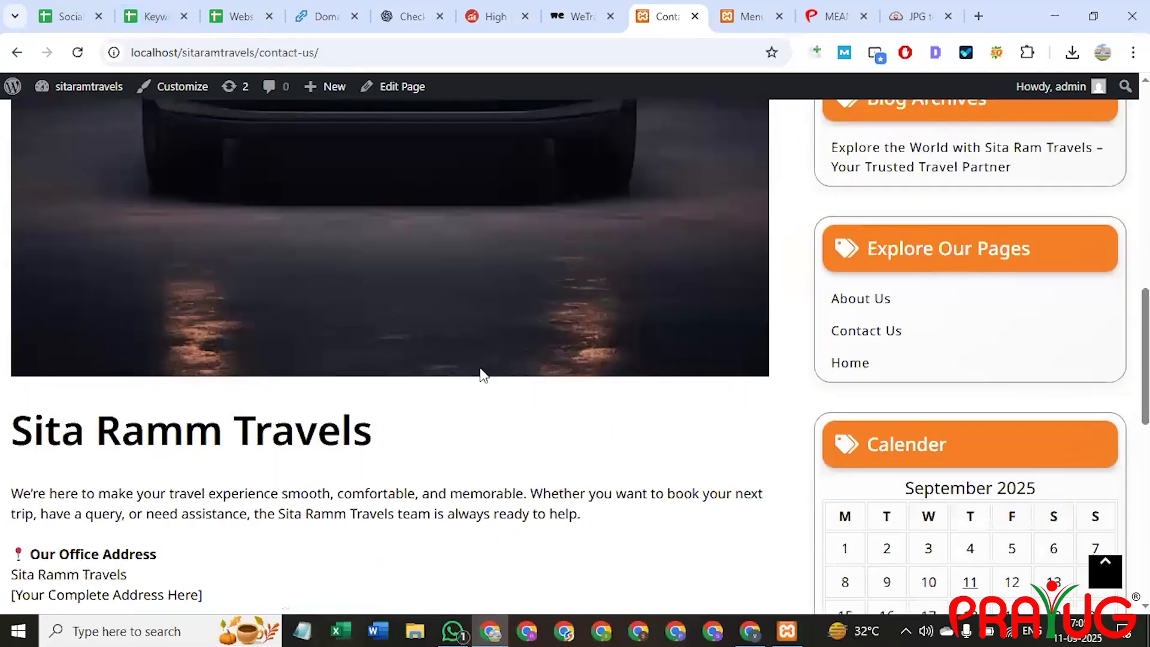
scroll(481, 371, "down", 5)
scroll(507, 383, "up", 7)
scroll(573, 373, "up", 5)
scroll(573, 373, "down", 3)
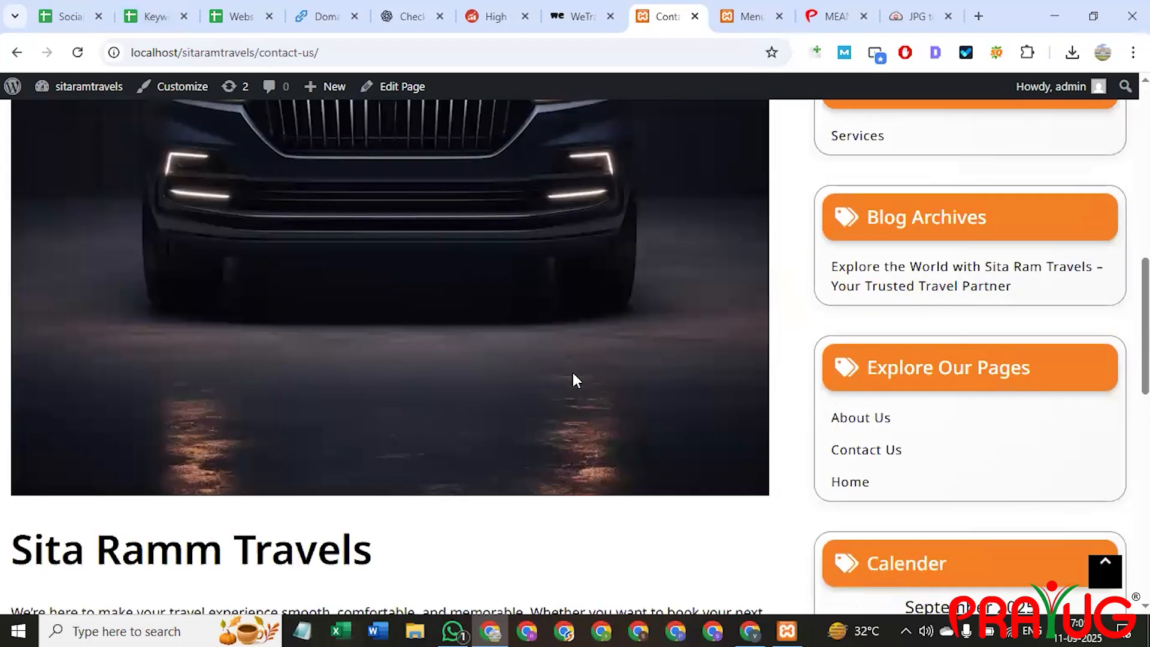
scroll(573, 373, "up", 8)
scroll(573, 365, "up", 1)
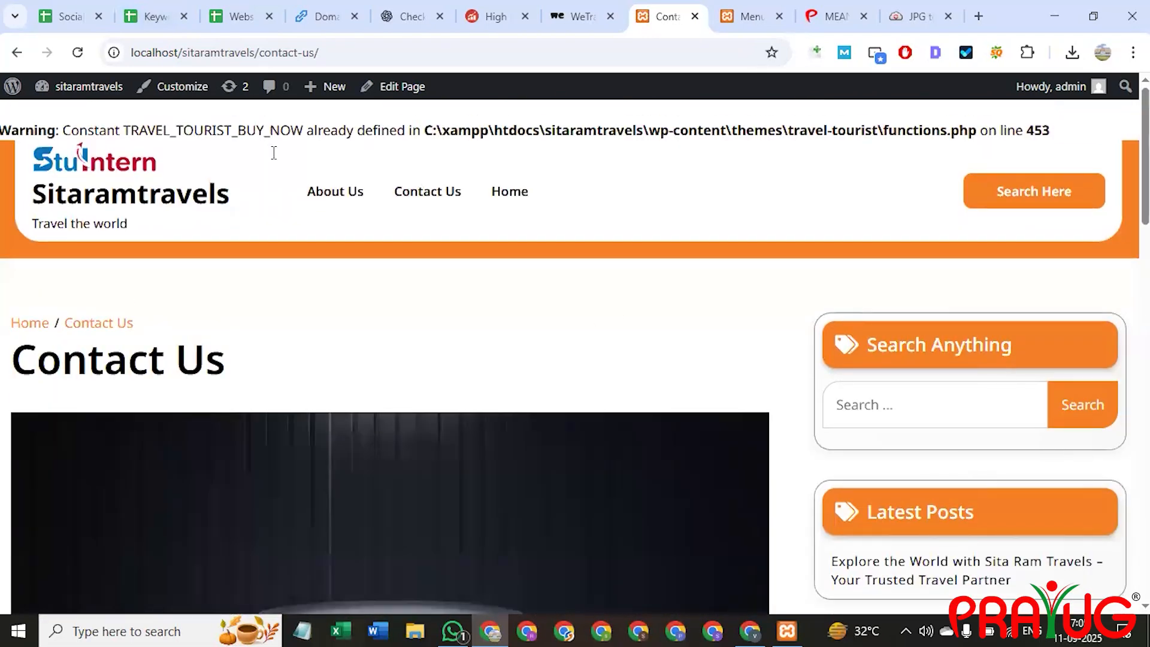
left_click(180, 201)
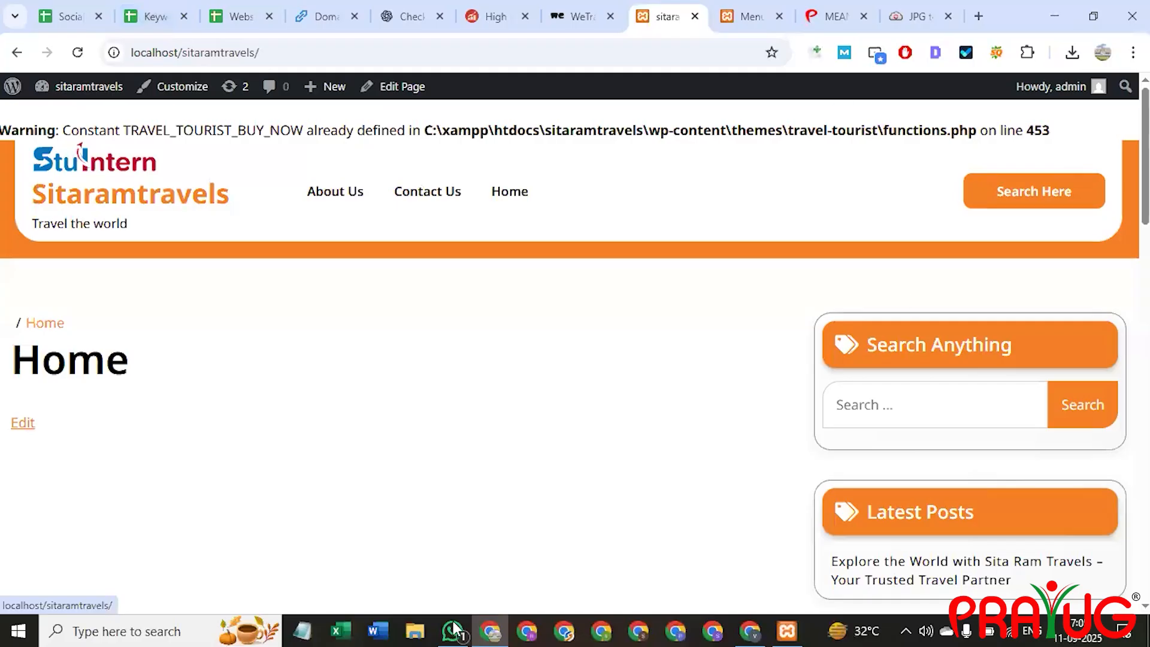
Set Delhi tour's display location to Primary with auto-add pages on, and save the menu.
left_click(749, 17)
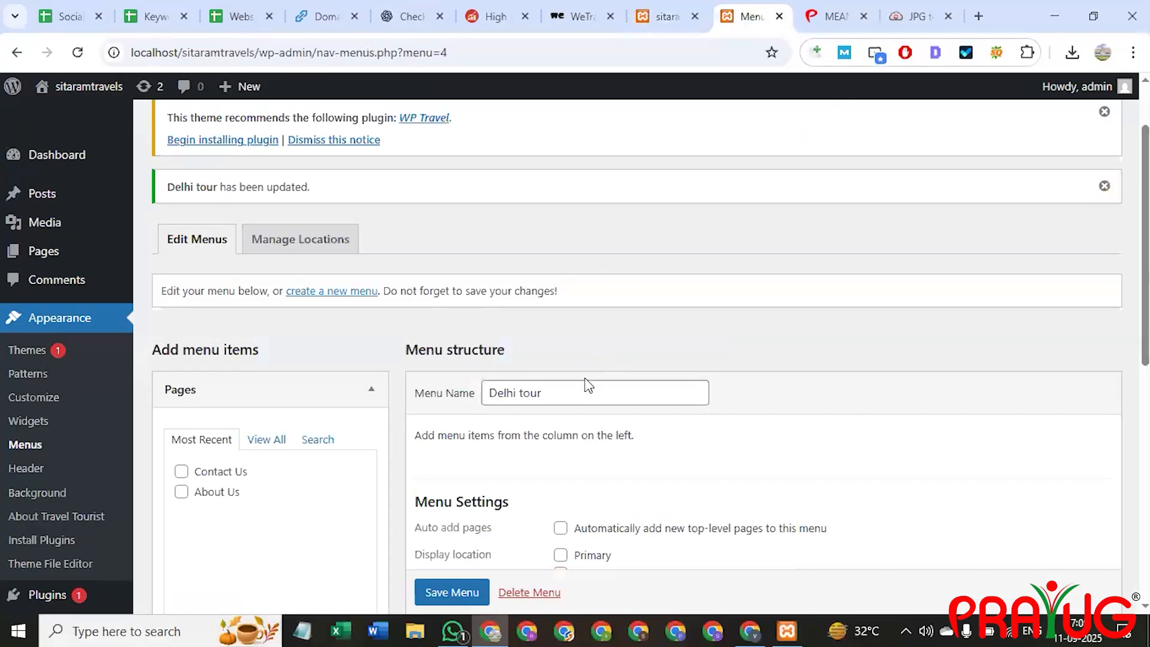
scroll(580, 393, "down", 3)
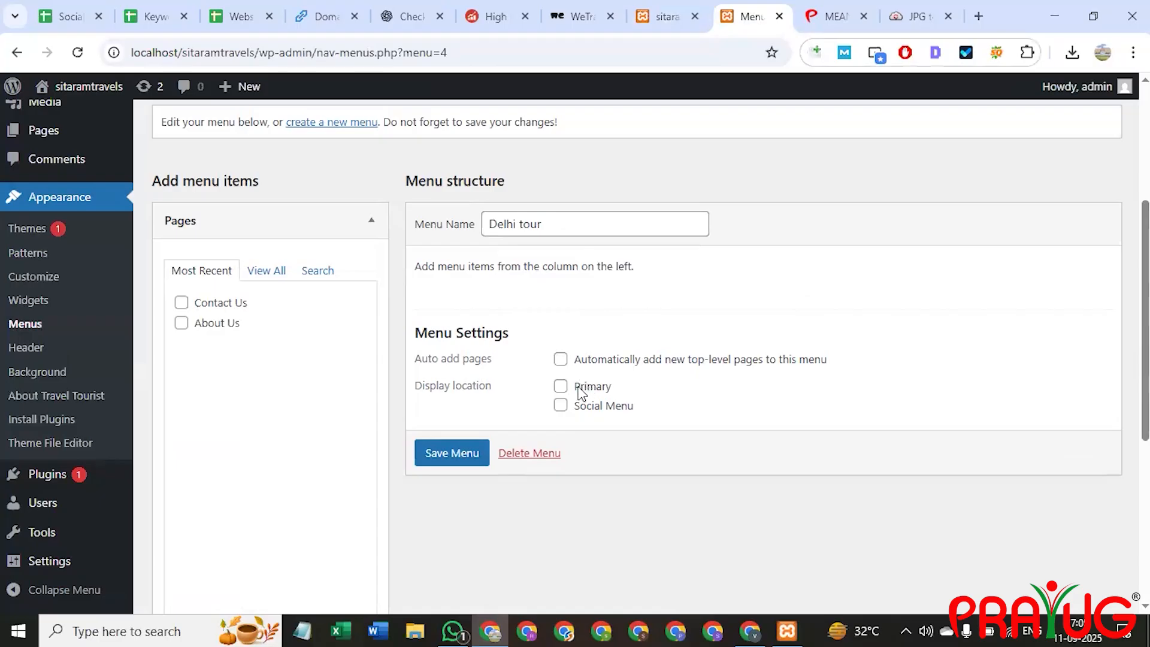
left_click(562, 389)
left_click(560, 360)
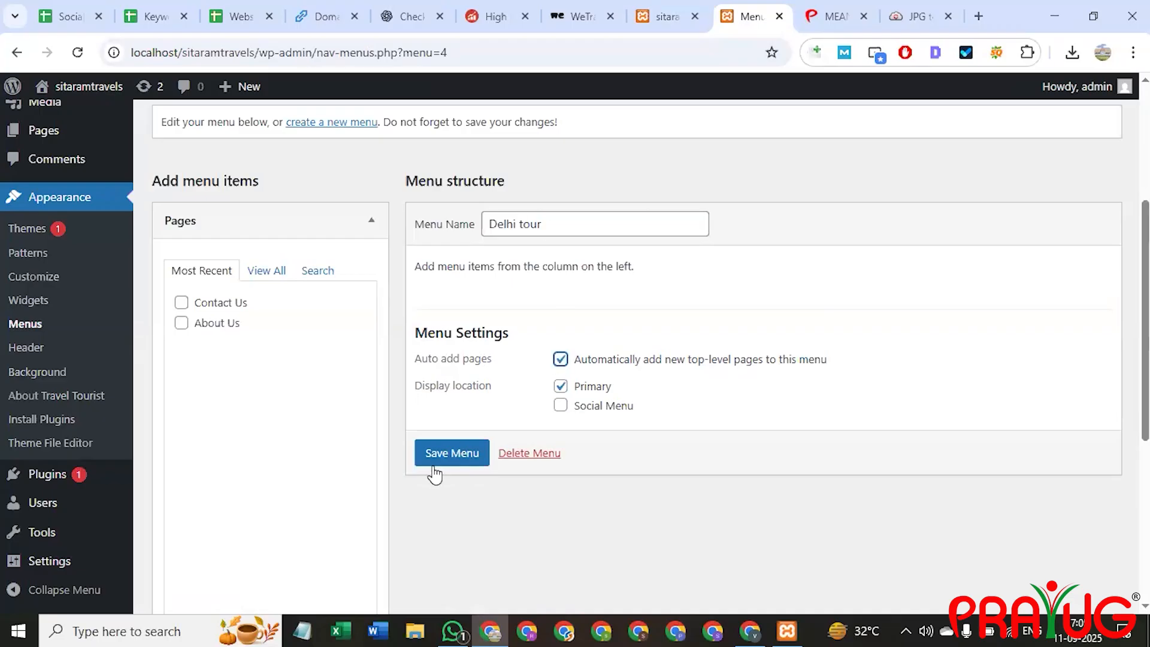
left_click(450, 456)
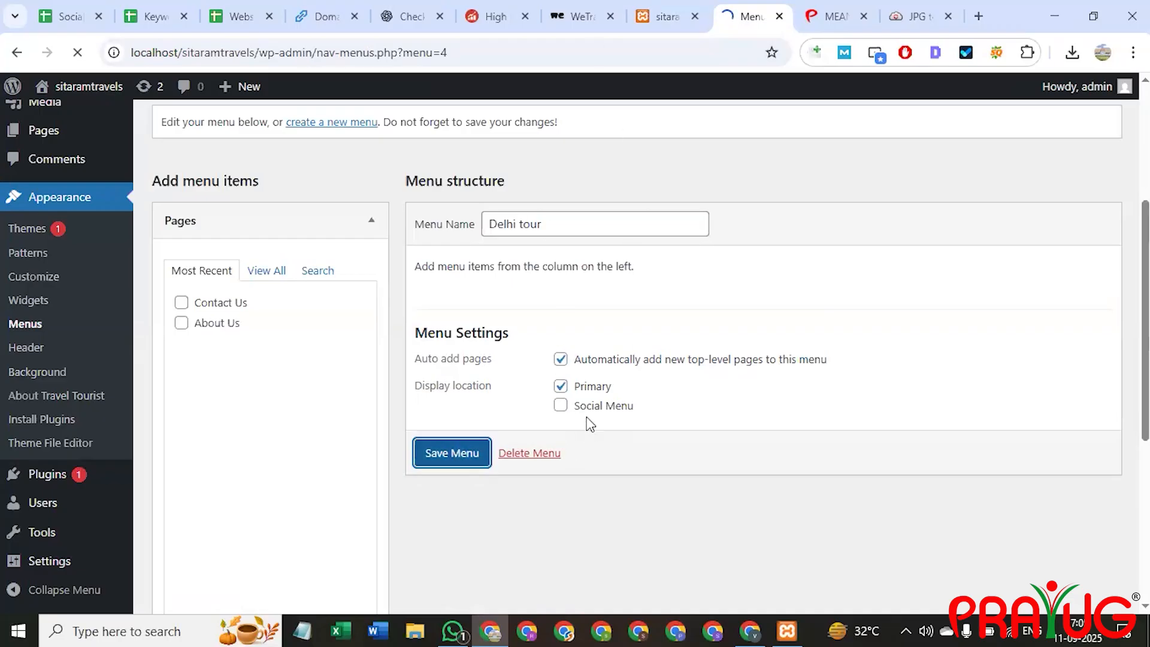
scroll(544, 439, "down", 3)
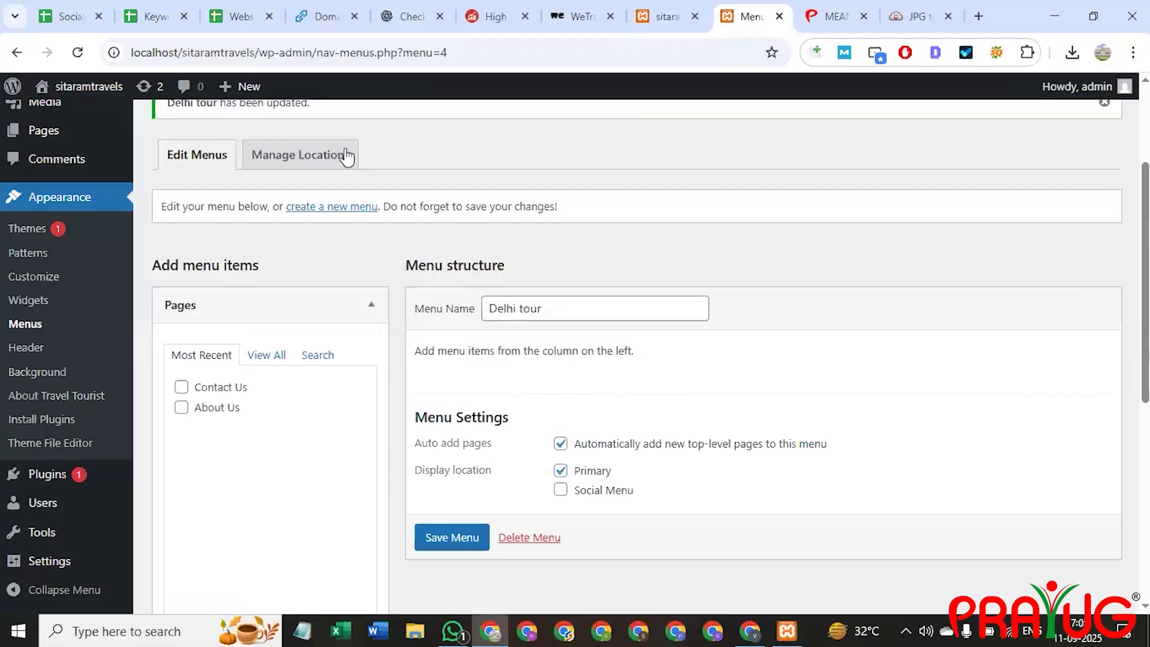
Under Manage Locations, assign Delhi tour to Primary, save, and view the live site.
left_click(306, 169)
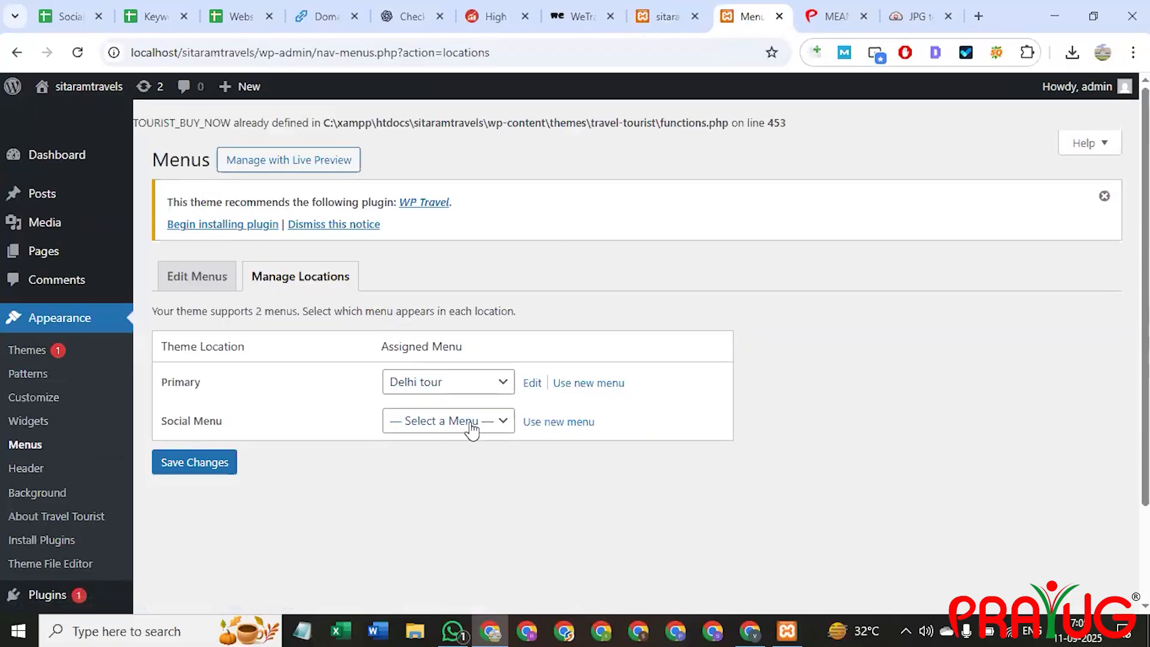
left_click(466, 383)
left_click(441, 427)
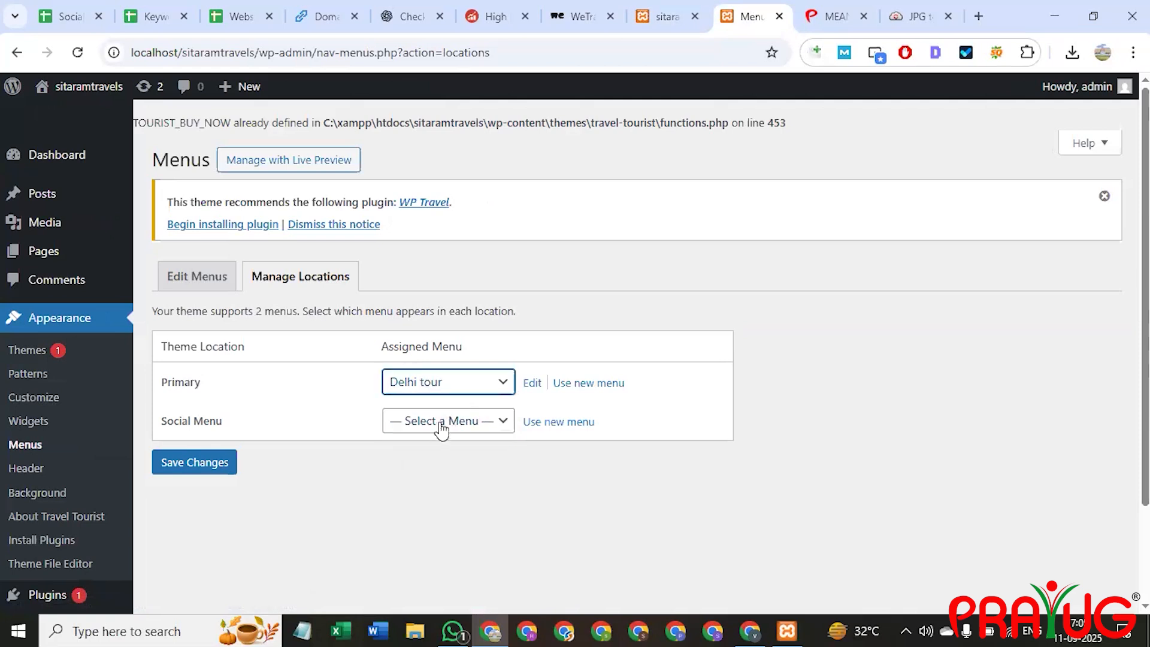
left_click(441, 427)
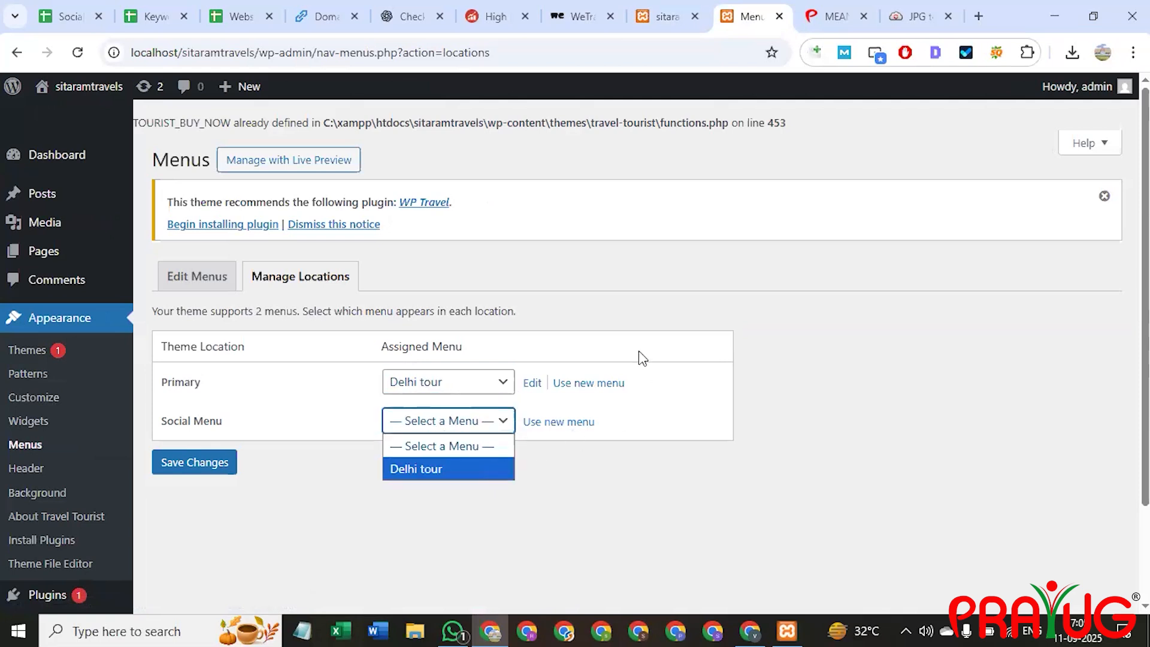
left_click(222, 460)
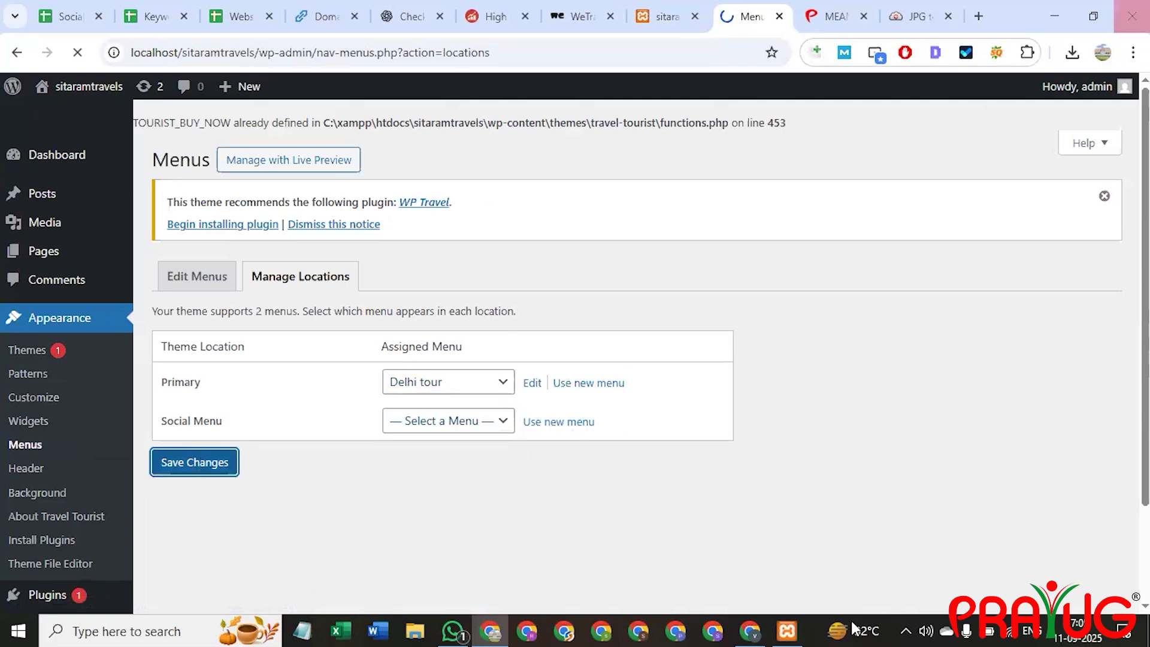
left_click(659, 16)
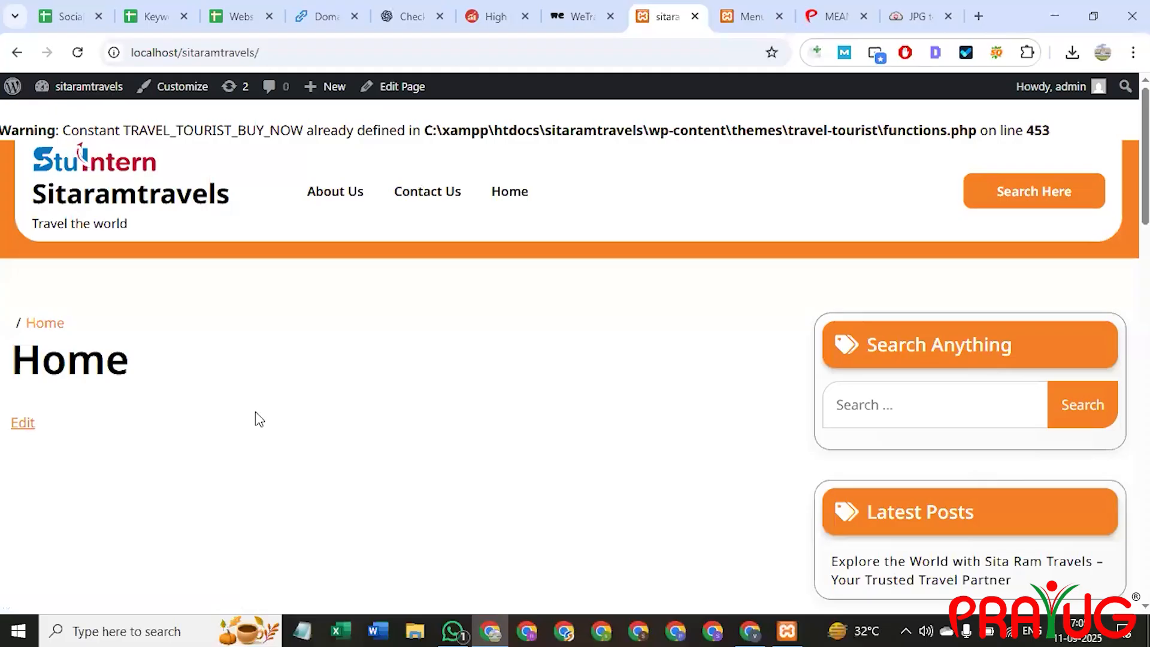
Reload the live site and scroll through it to check the header menu.
left_click(242, 52)
key("Return")
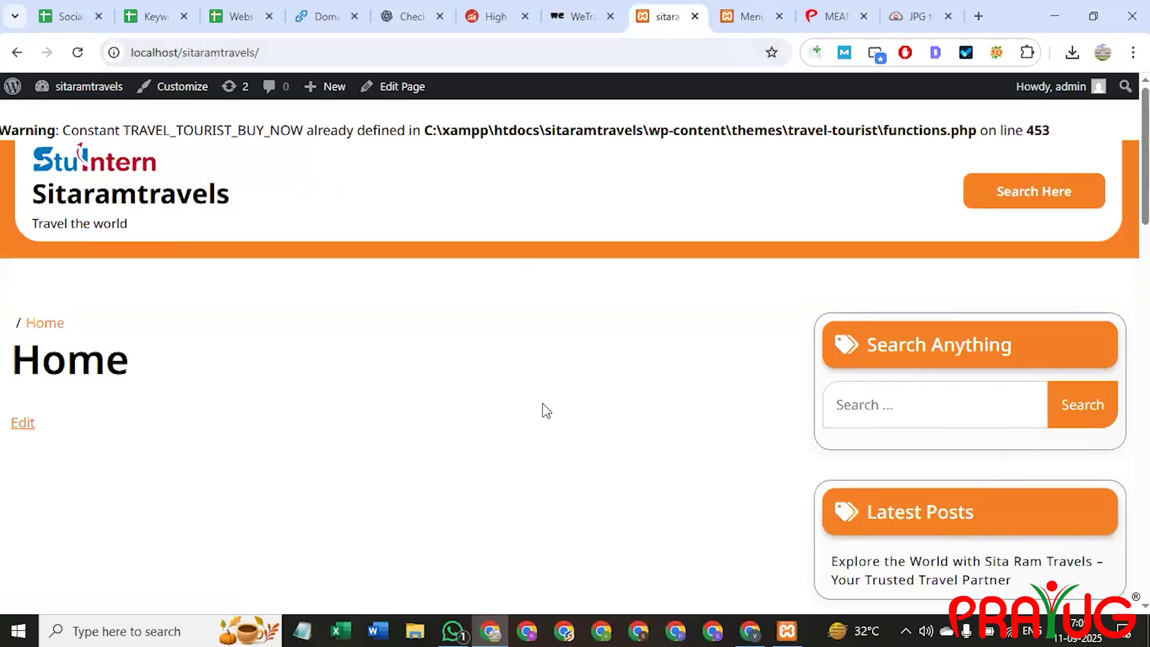
scroll(630, 345, "down", 8)
scroll(630, 345, "down", 5)
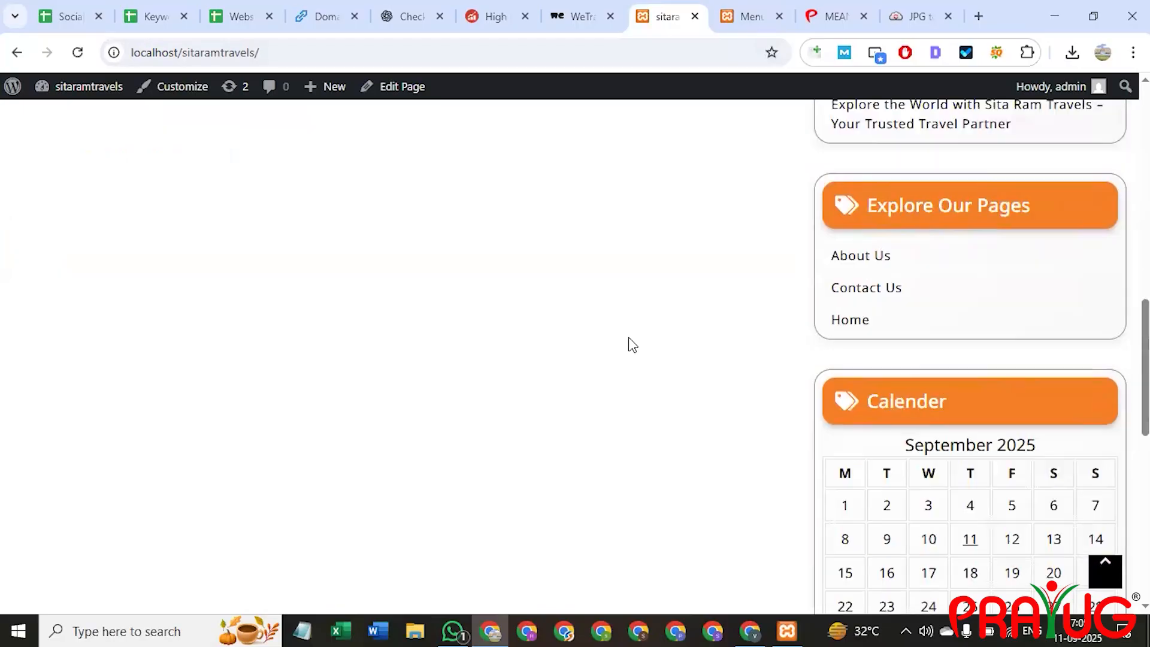
scroll(629, 344, "down", 10)
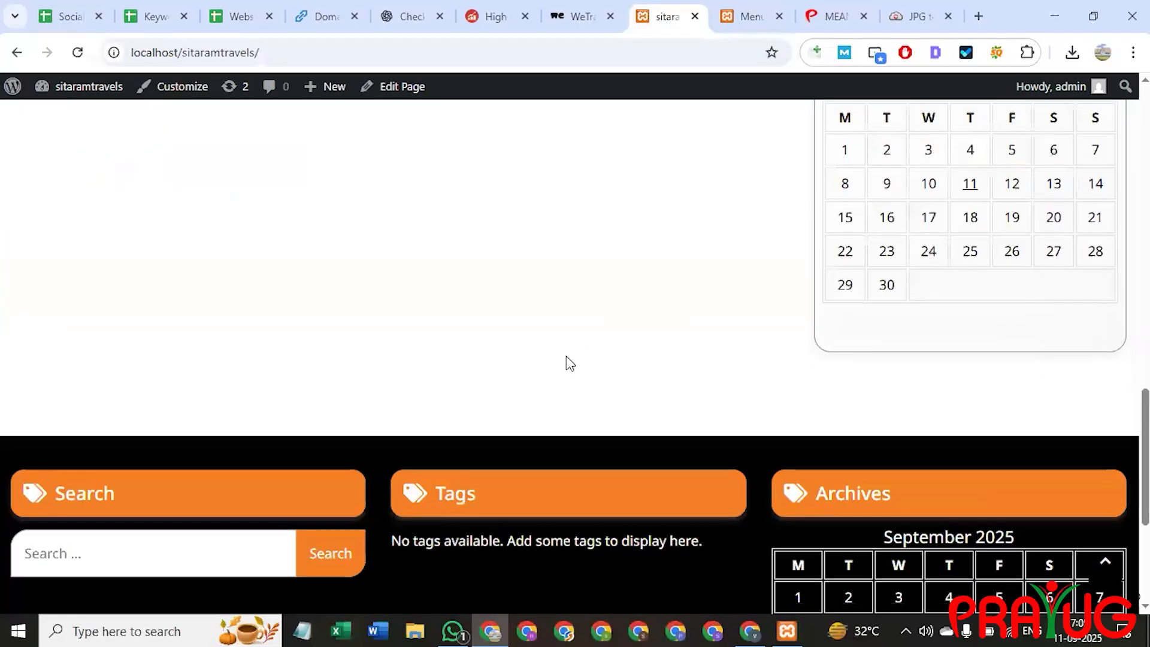
scroll(531, 390, "up", 20)
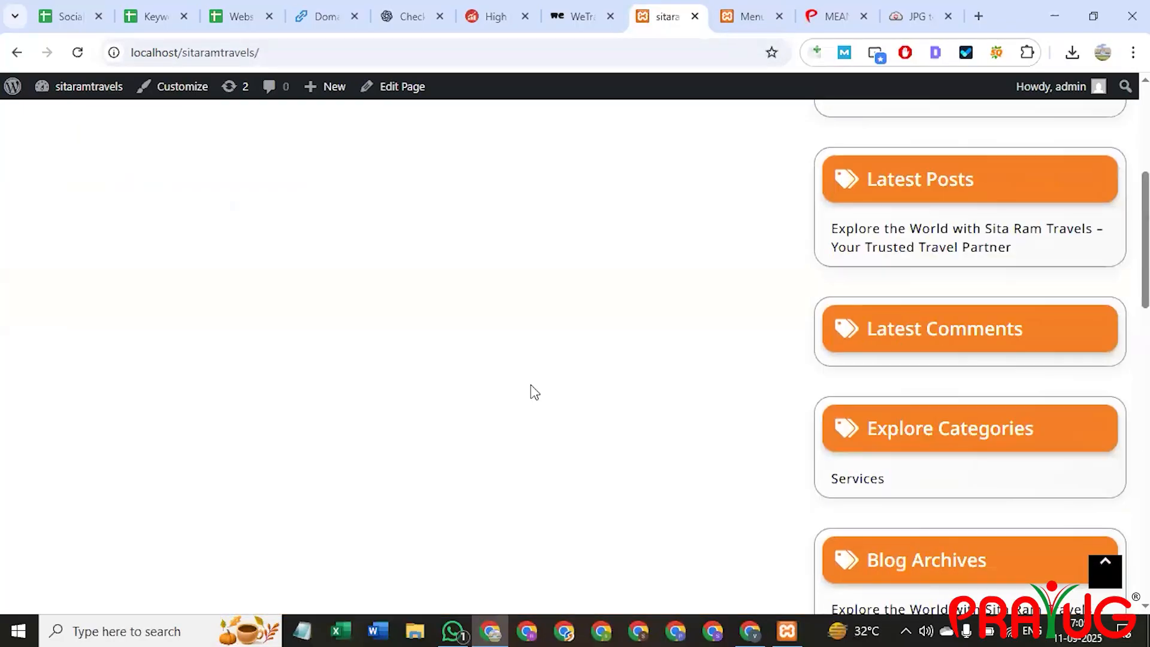
Uncheck Primary and auto-add pages for Delhi tour and save the menu.
left_click(751, 8)
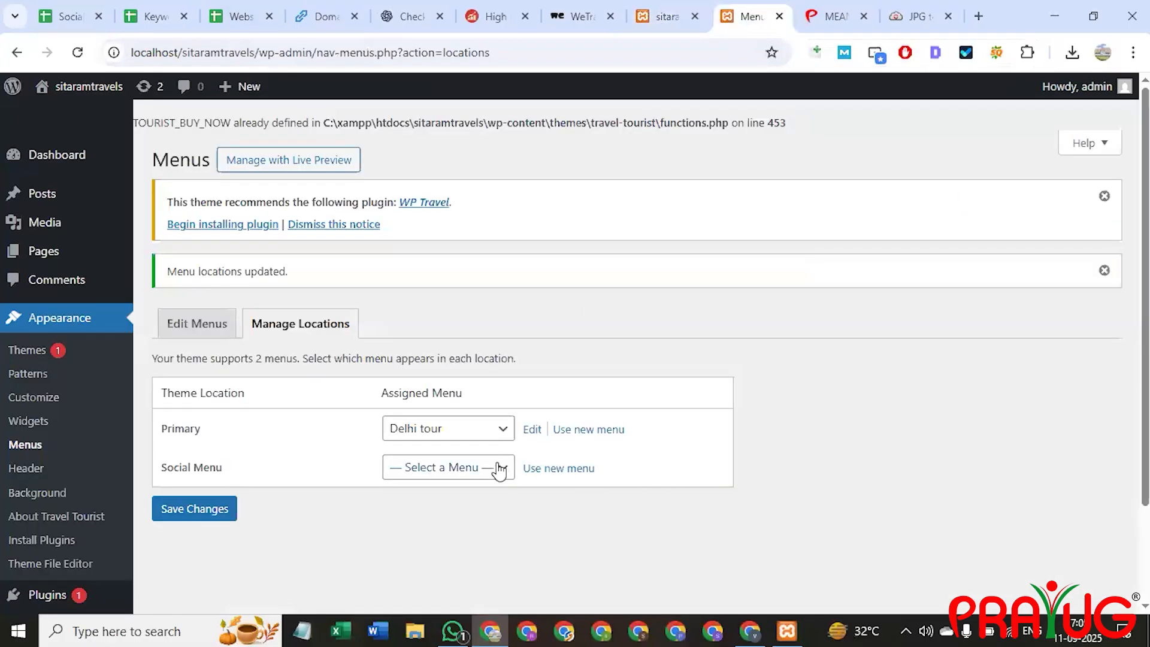
left_click(499, 472)
left_click(487, 427)
left_click(208, 321)
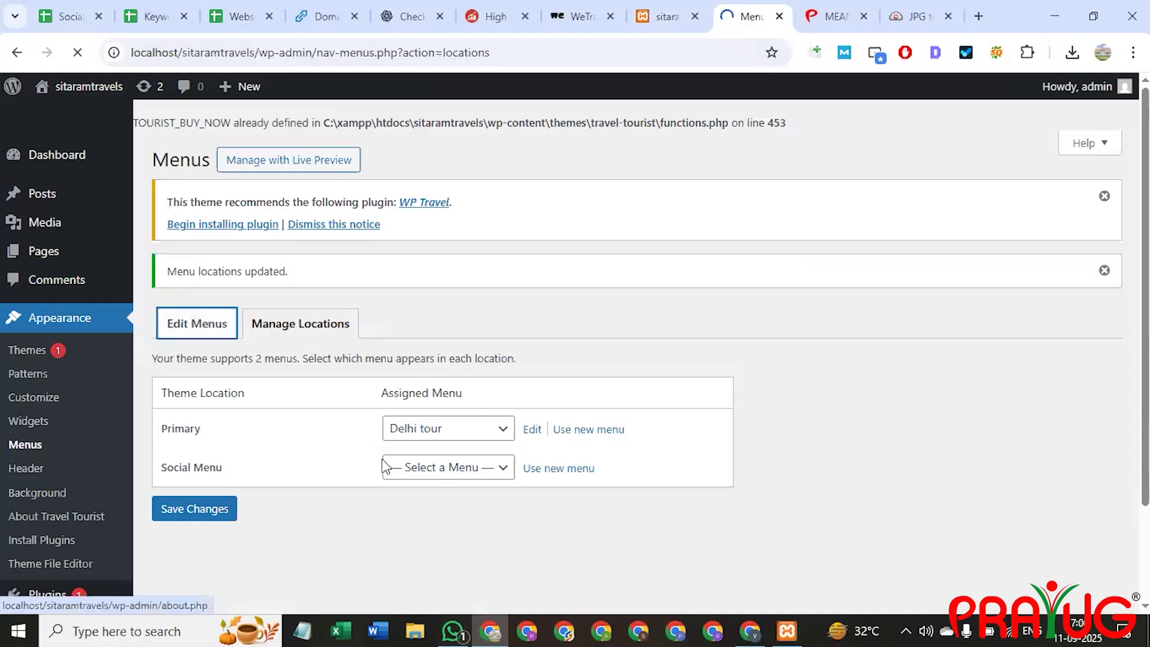
scroll(593, 350, "down", 4)
left_click(561, 340)
left_click(561, 313)
left_click(451, 407)
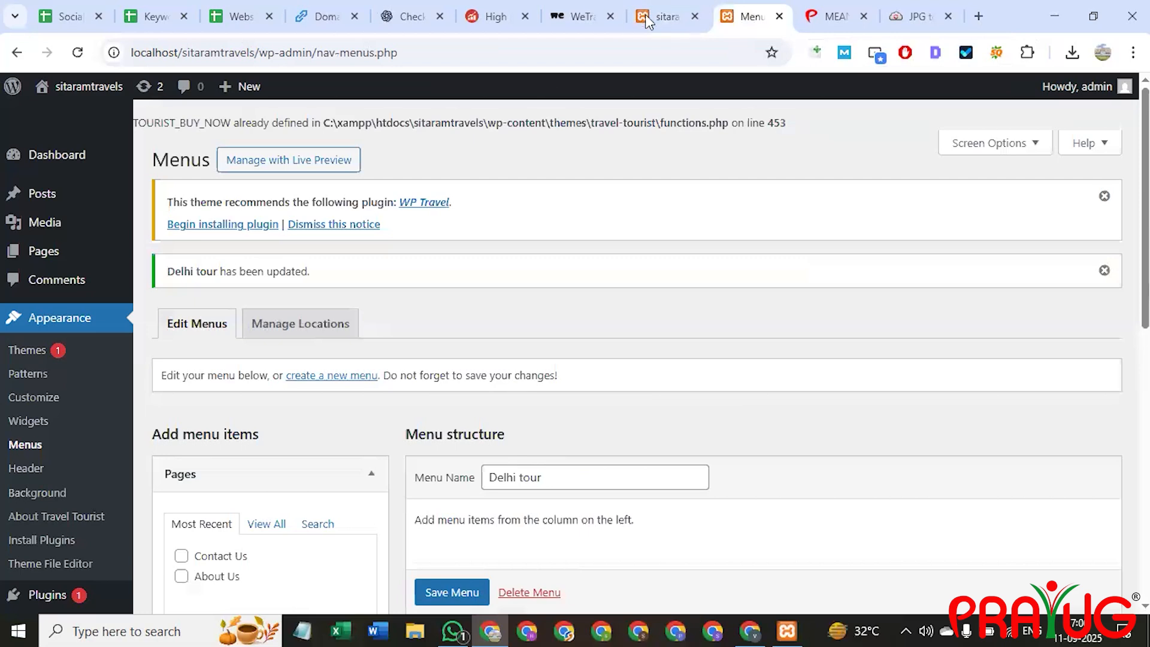
Reload the site to confirm the header shows About Us, Contact Us and Home, then return to menu settings.
left_click(646, 16)
left_click(438, 53)
key("Return")
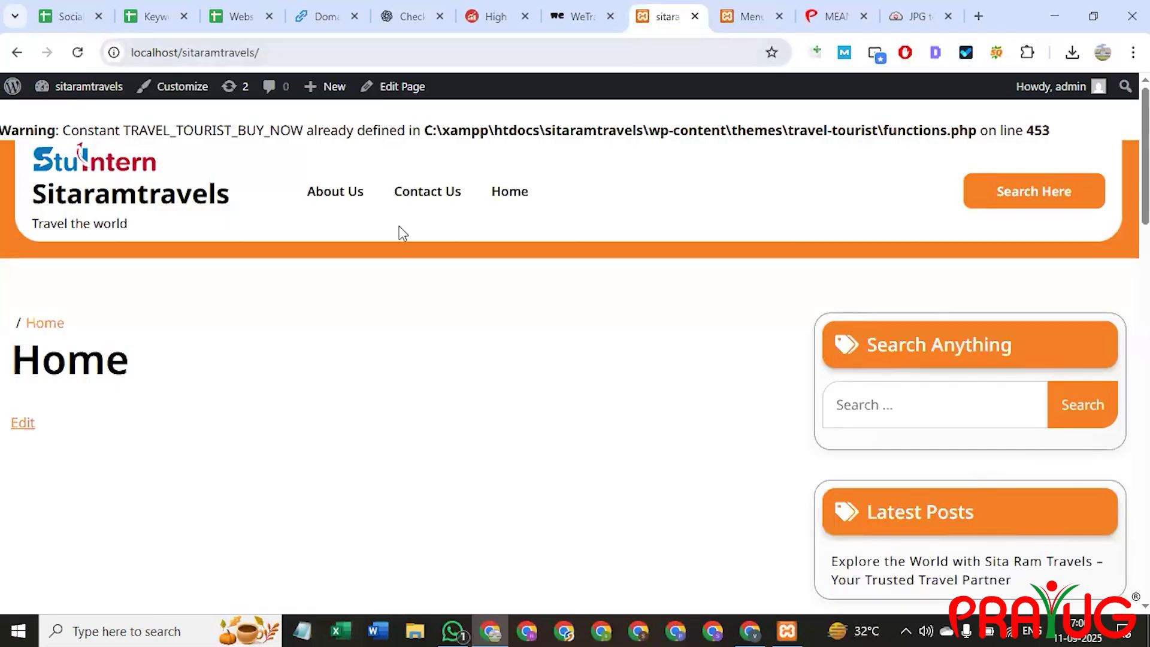
left_click_drag(533, 193, 299, 189)
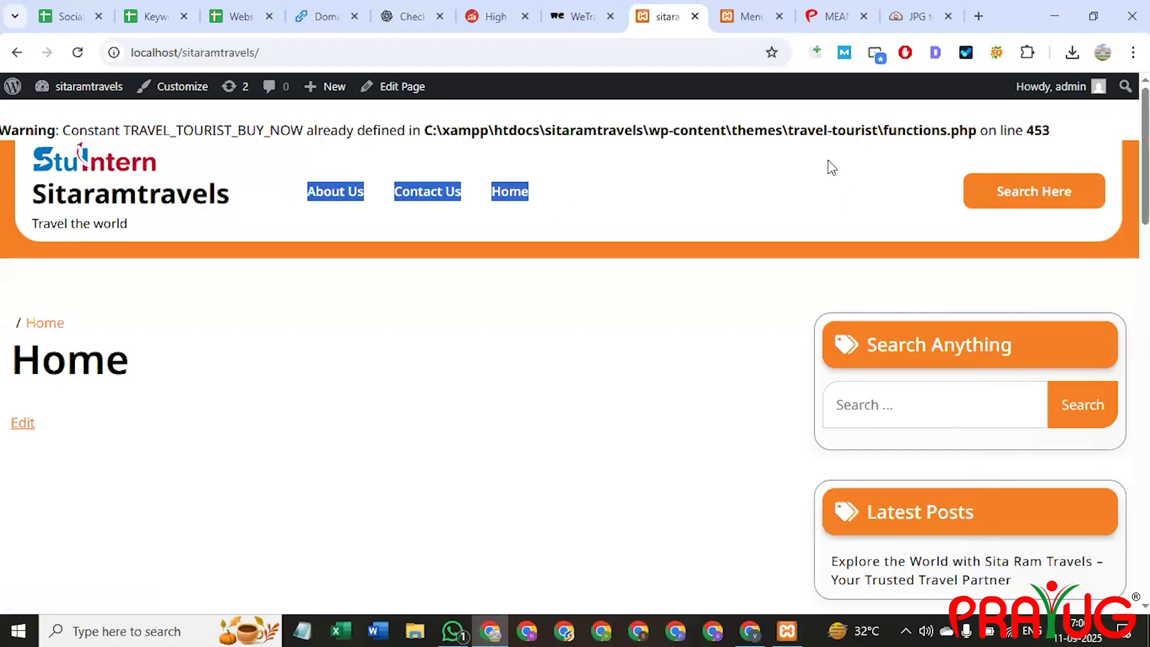
left_click(746, 16)
scroll(627, 502, "down", 4)
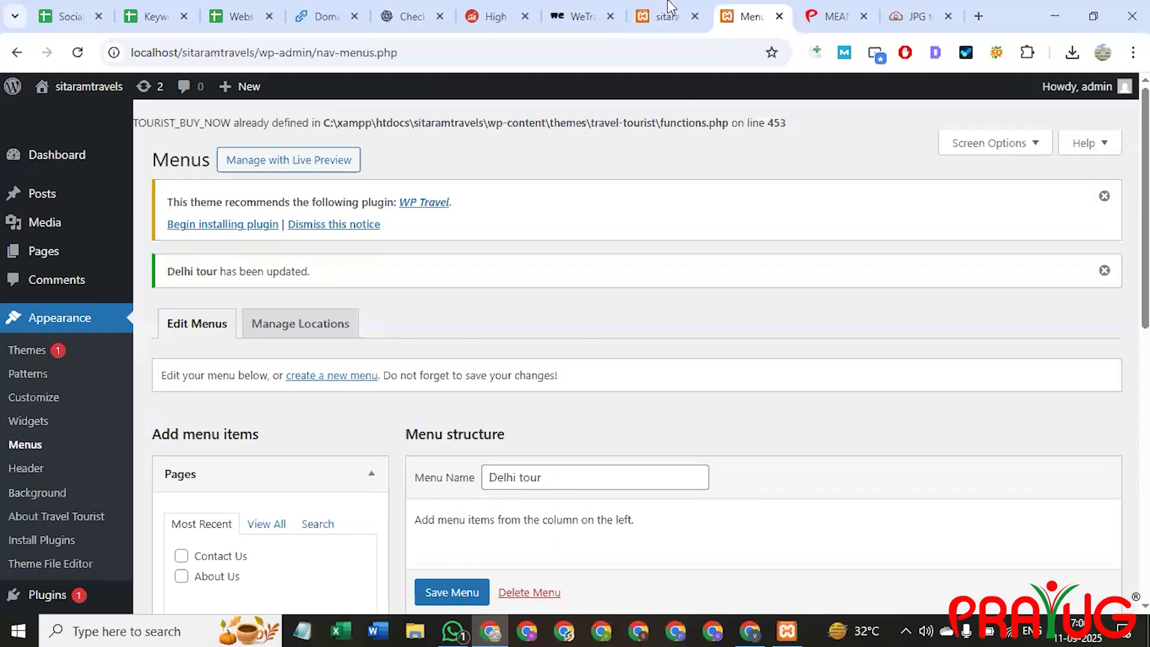
left_click(665, 16)
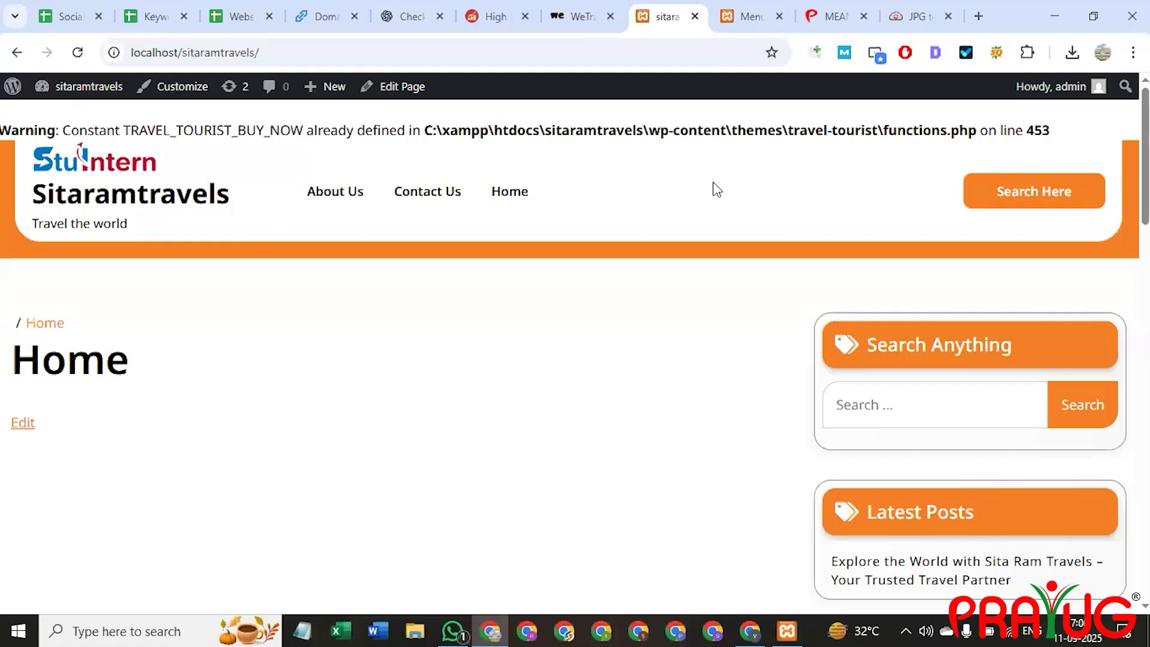
left_click(743, 15)
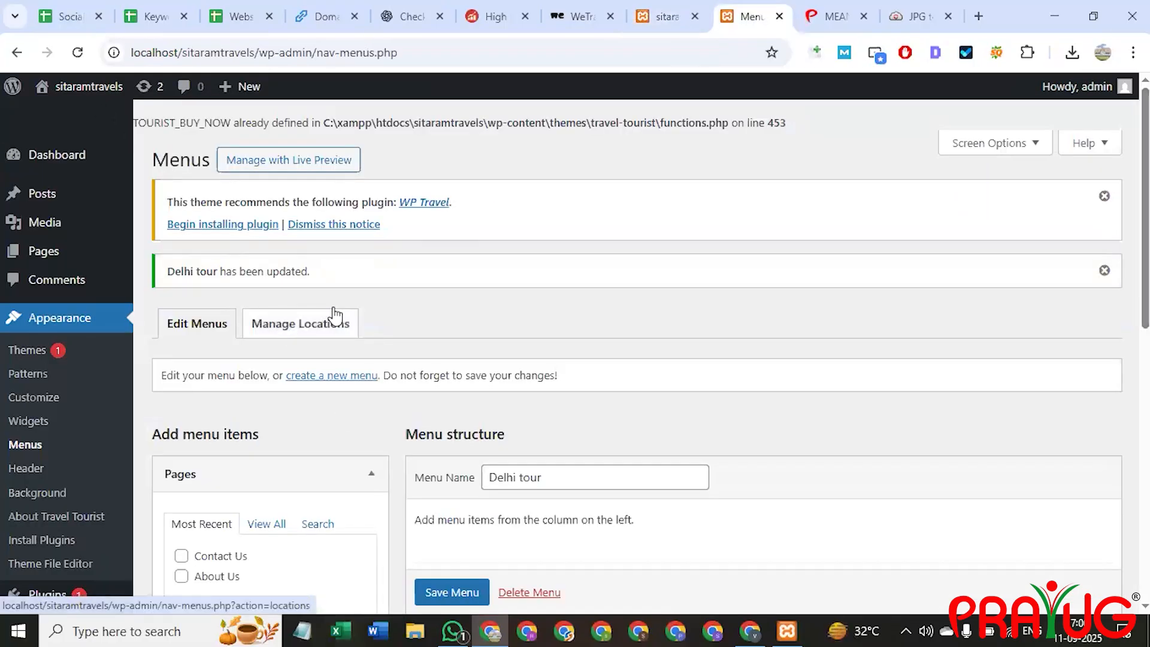
scroll(397, 333, "down", 3)
scroll(332, 344, "up", 3)
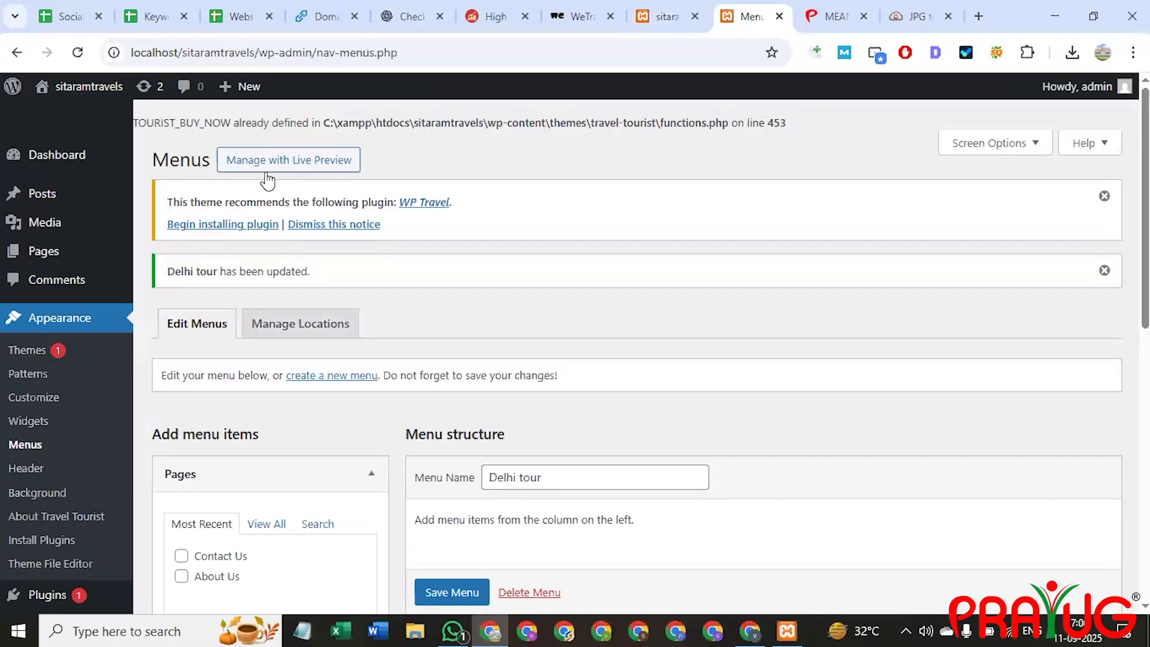
Open the Delhi tour menu in the customizer via Manage with Live Preview.
left_click(269, 160)
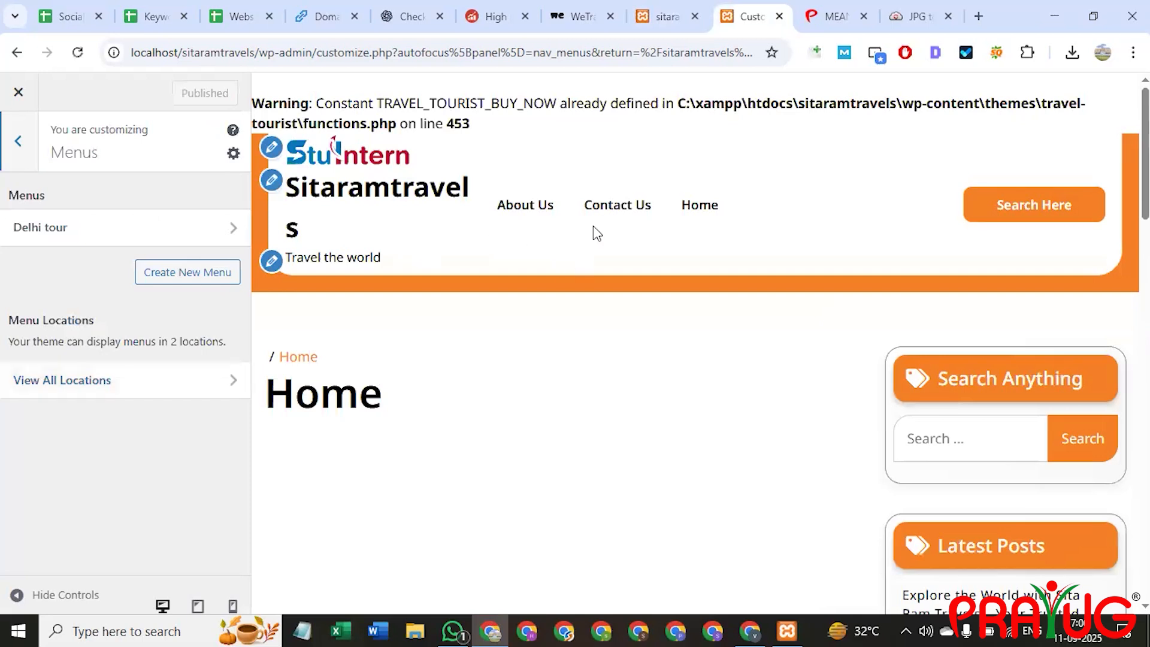
left_click(115, 389)
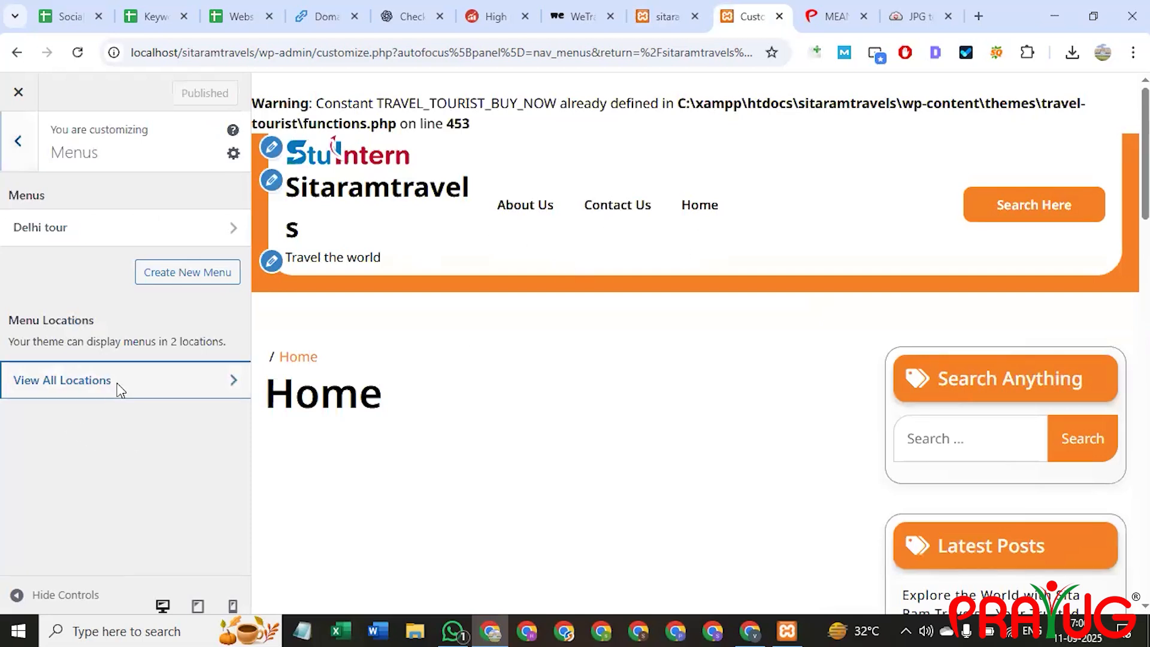
left_click(15, 142)
left_click(75, 235)
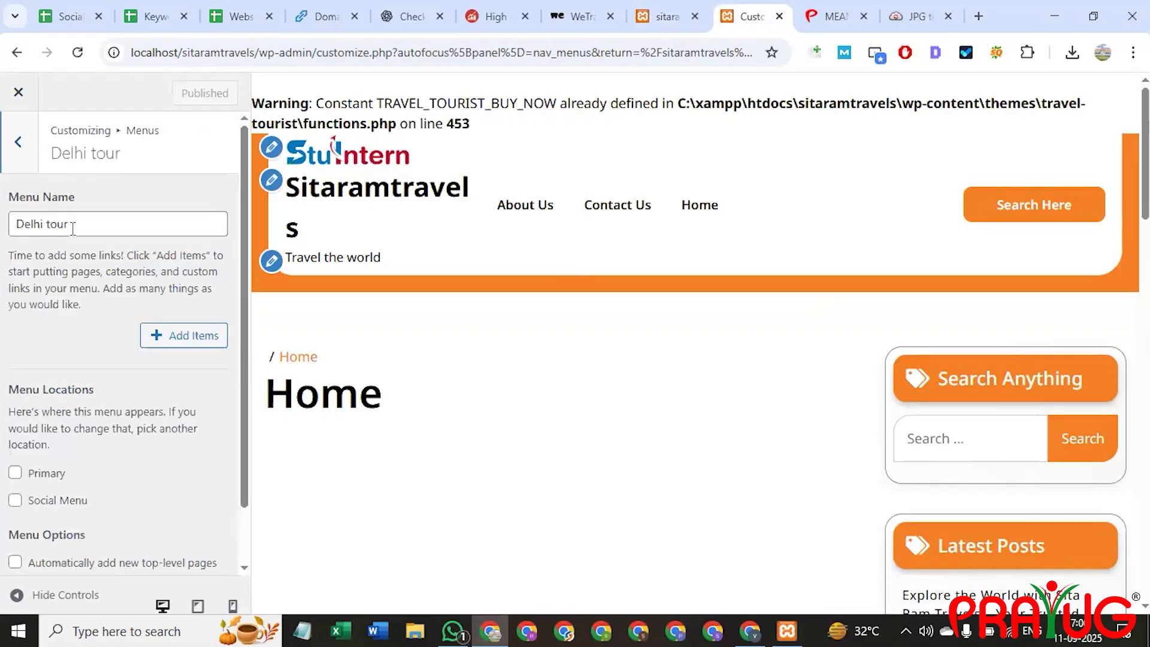
scroll(29, 470, "down", 1)
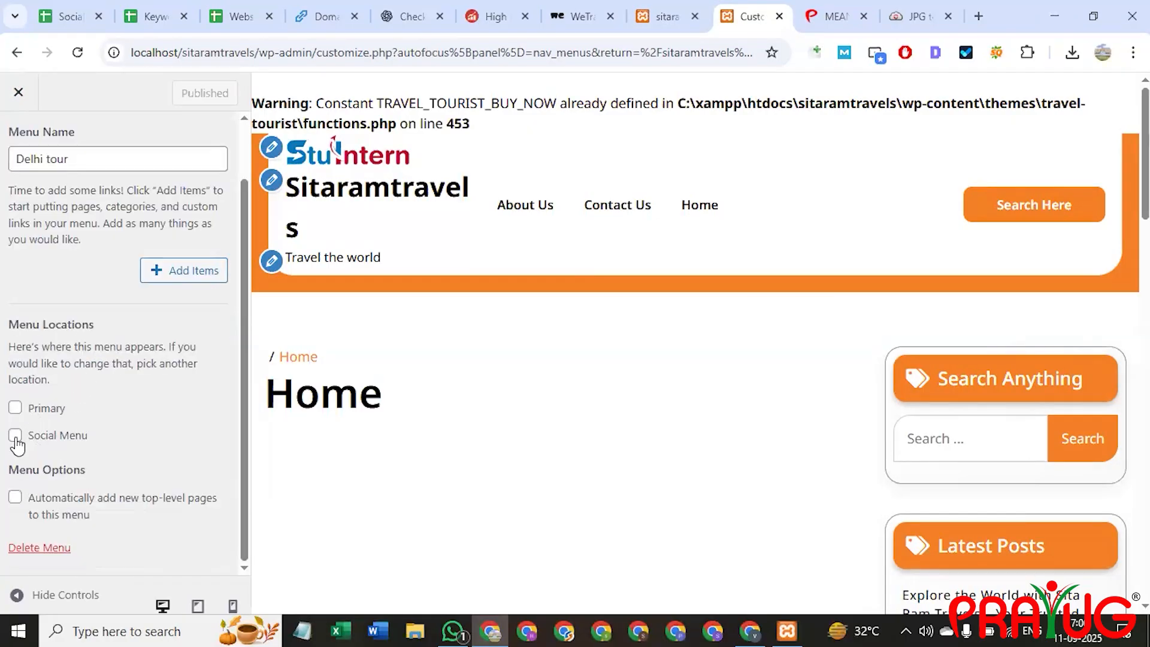
Clear the Primary and Social Menu locations for Delhi tour and delete the menu.
left_click(15, 407)
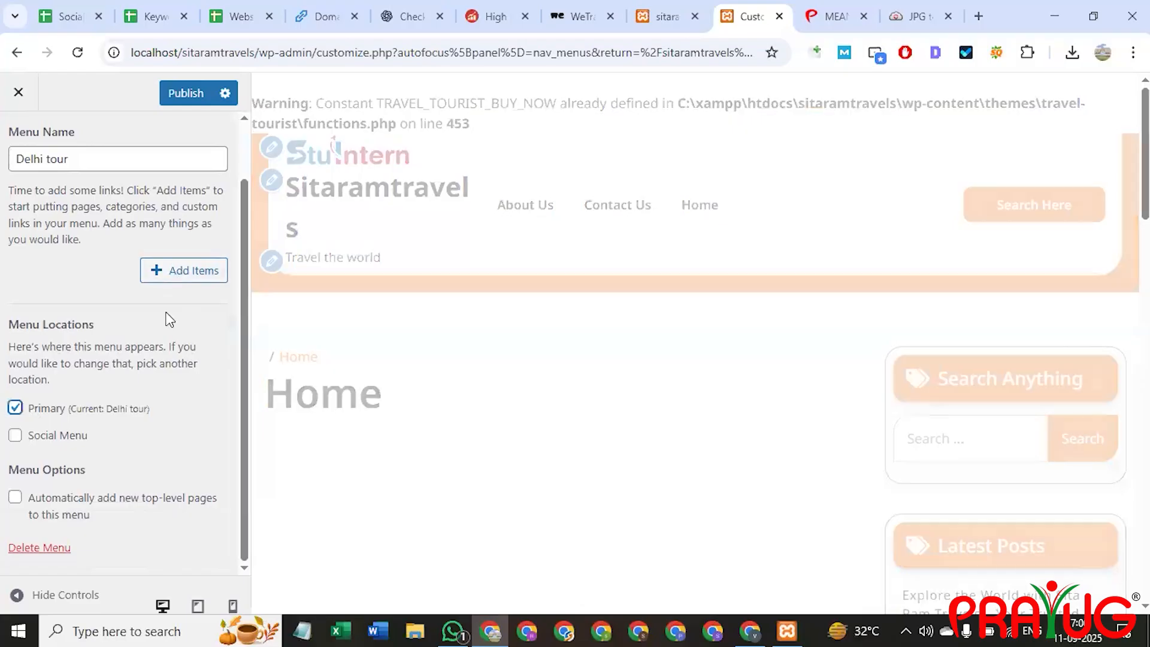
left_click(15, 408)
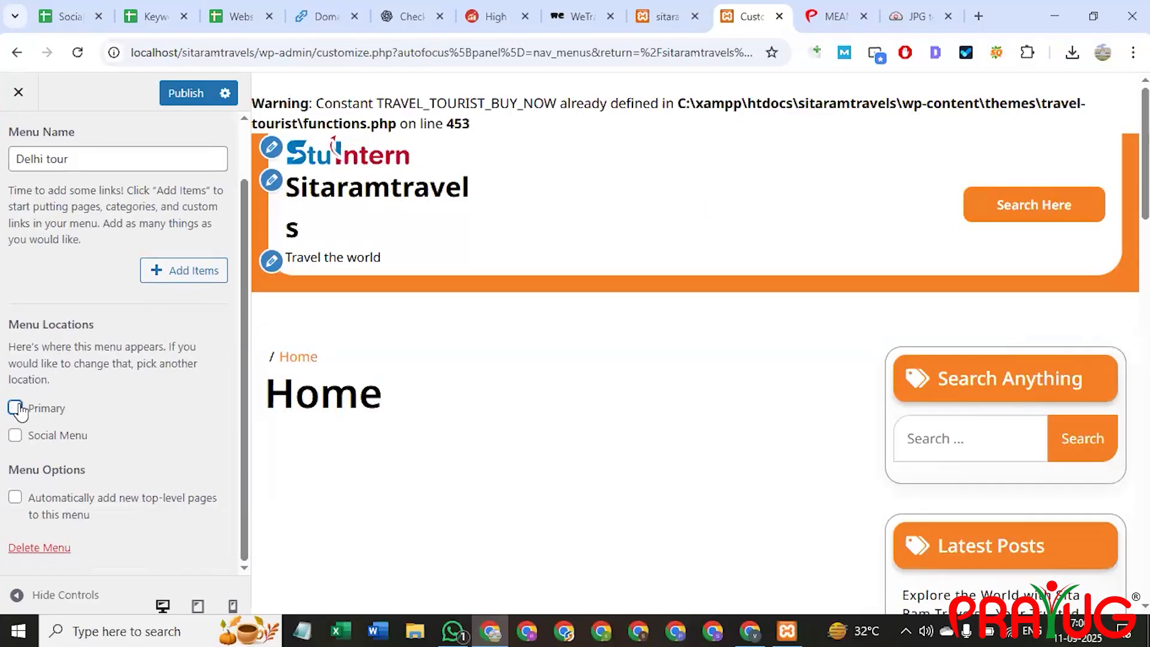
left_click(15, 436)
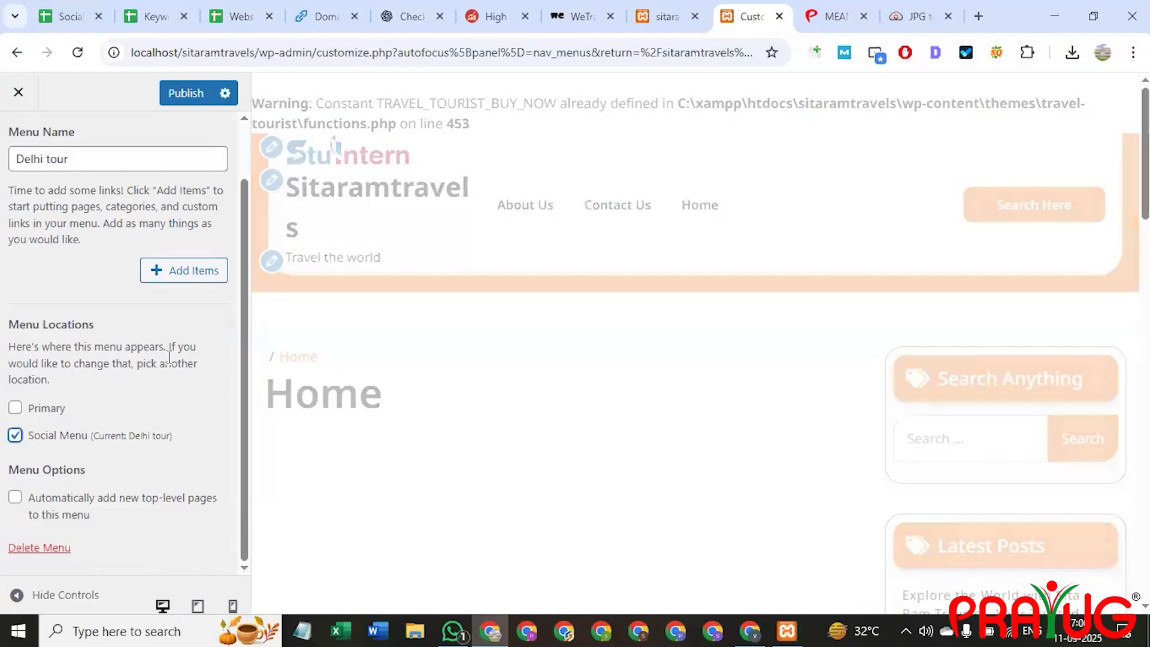
scroll(721, 385, "down", 9)
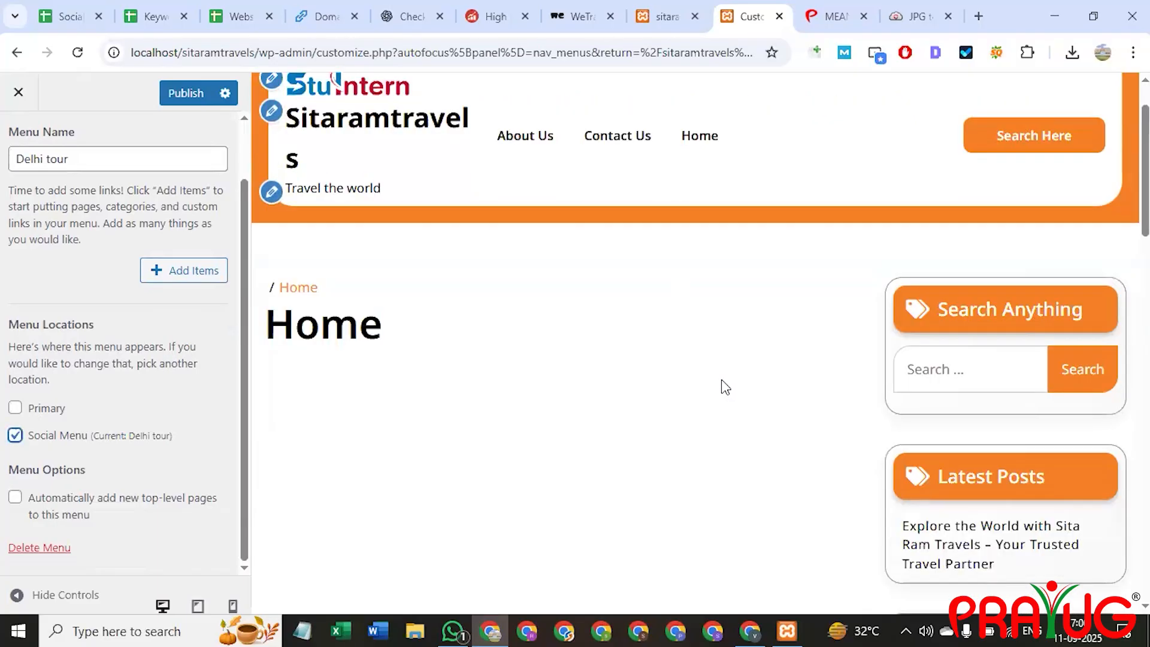
scroll(738, 386, "down", 10)
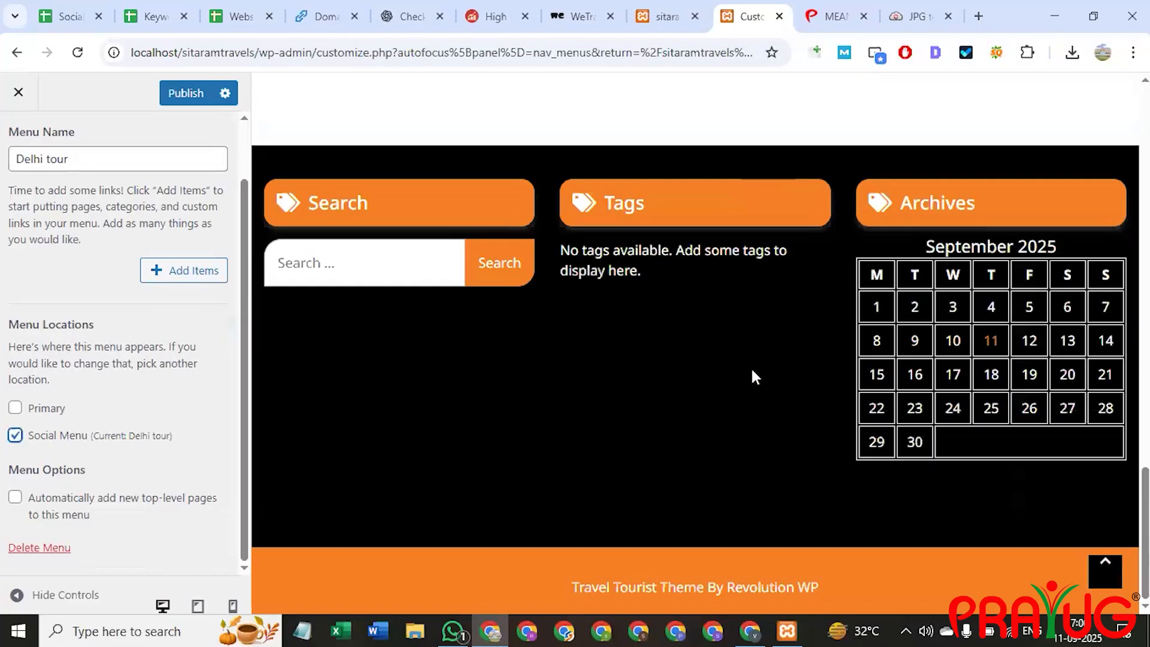
scroll(727, 506, "up", 8)
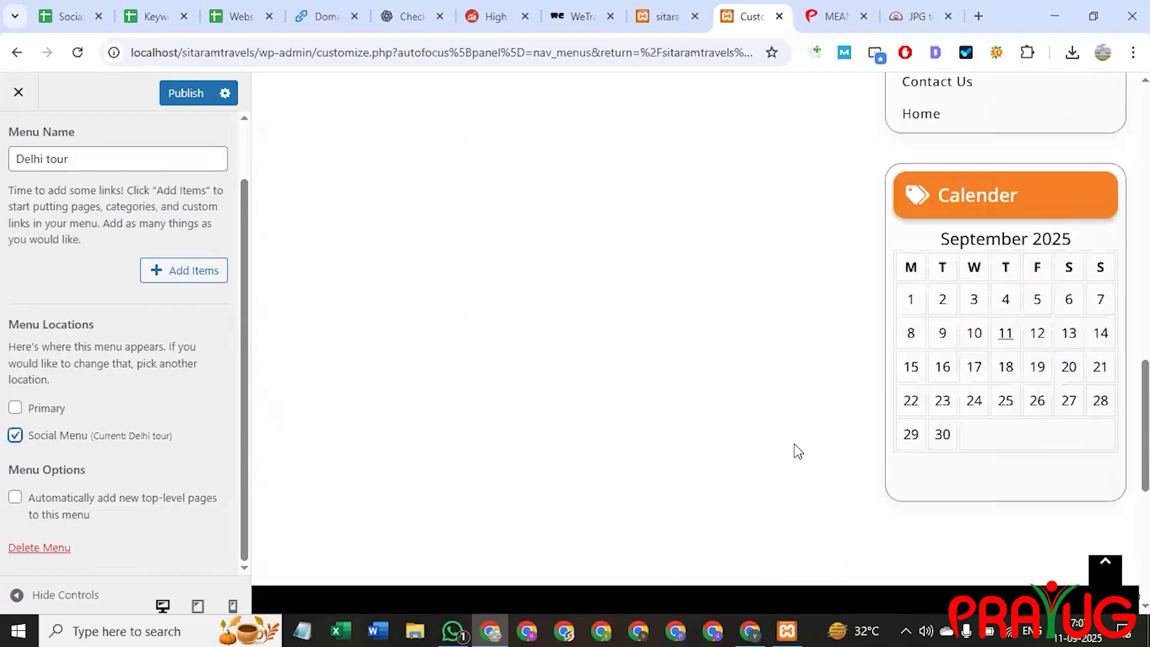
scroll(818, 431, "up", 10)
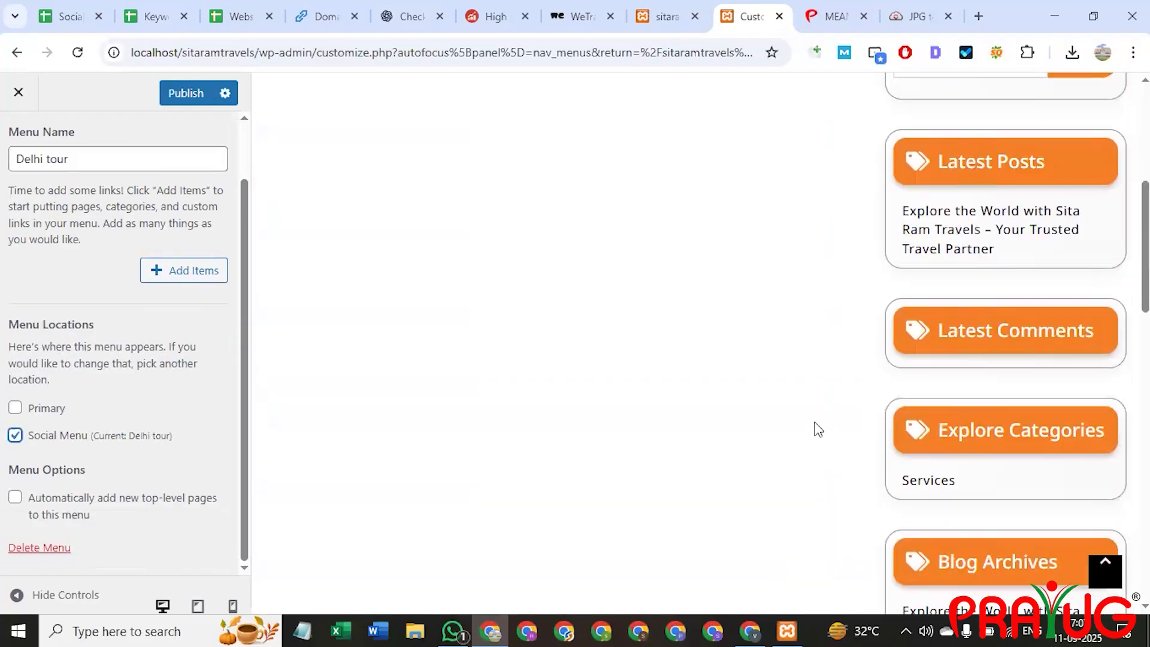
scroll(818, 430, "up", 5)
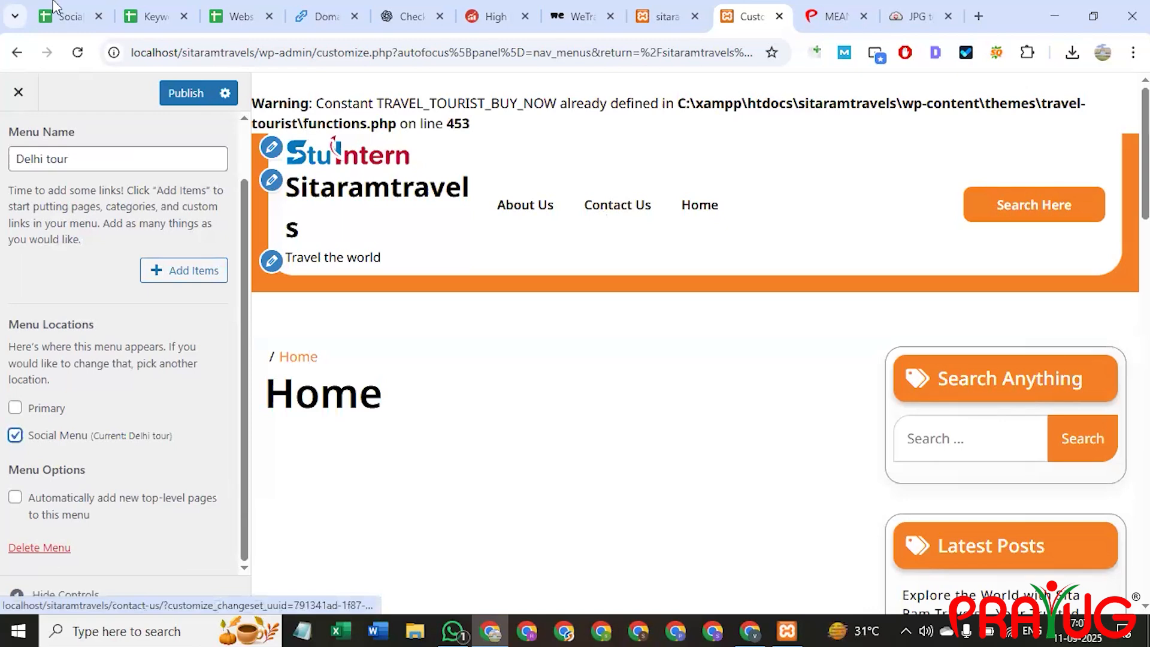
left_click(15, 435)
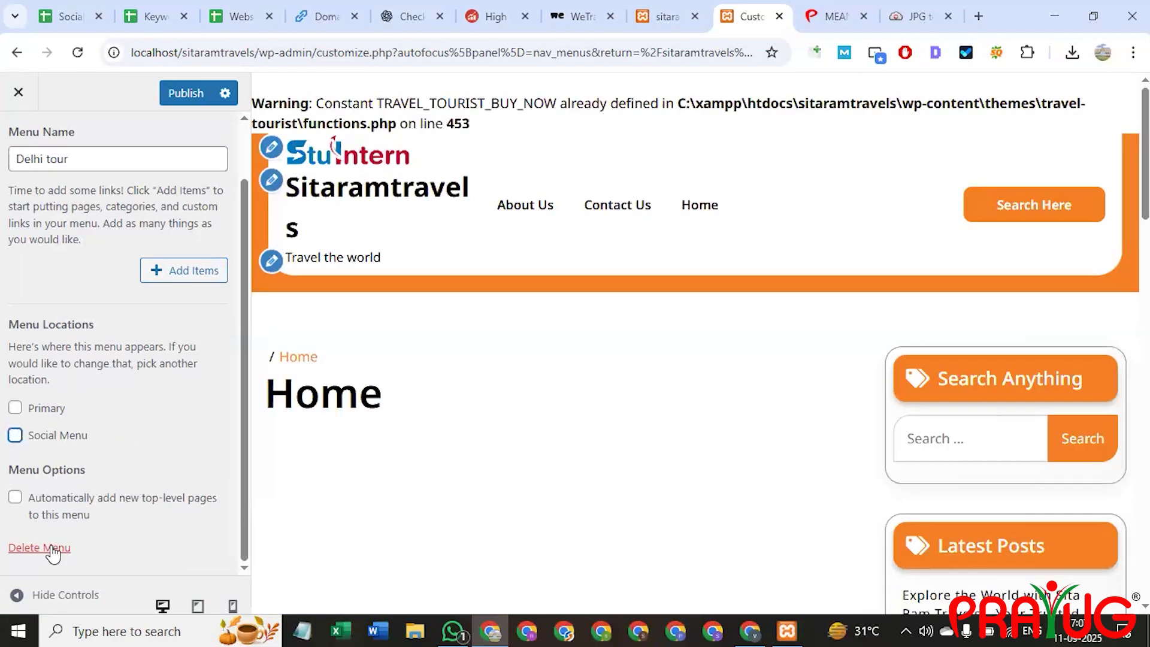
left_click(56, 546)
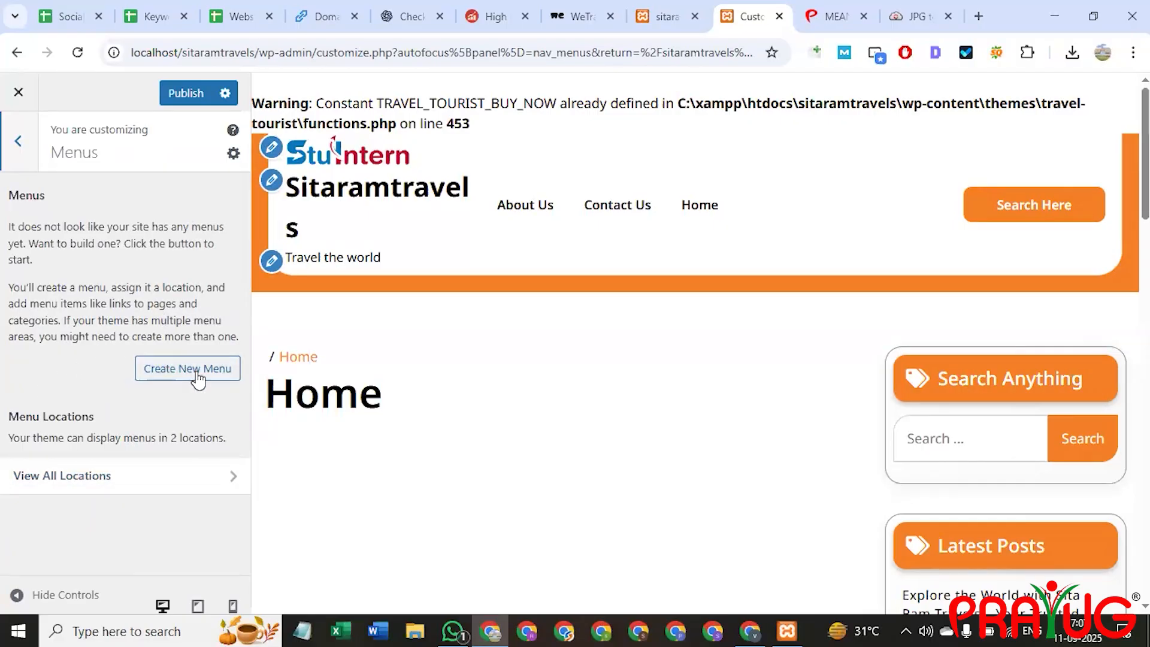
Stay on the customizer after the leave-page warning and publish the pending changes.
left_click(18, 142)
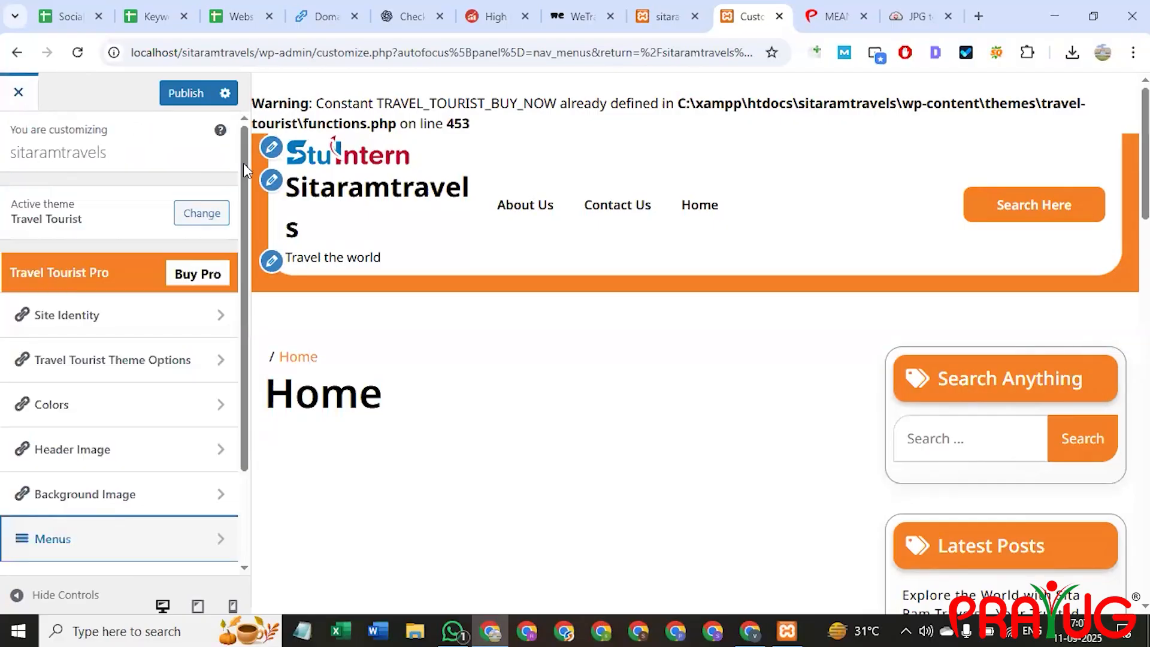
left_click(18, 99)
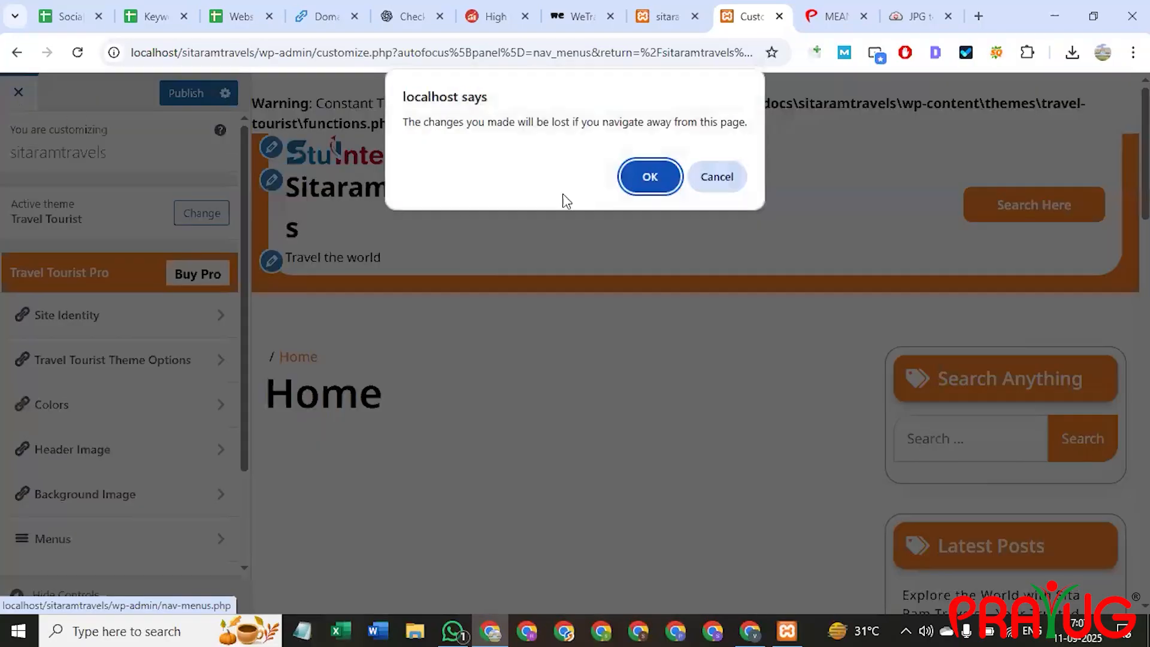
key("Escape")
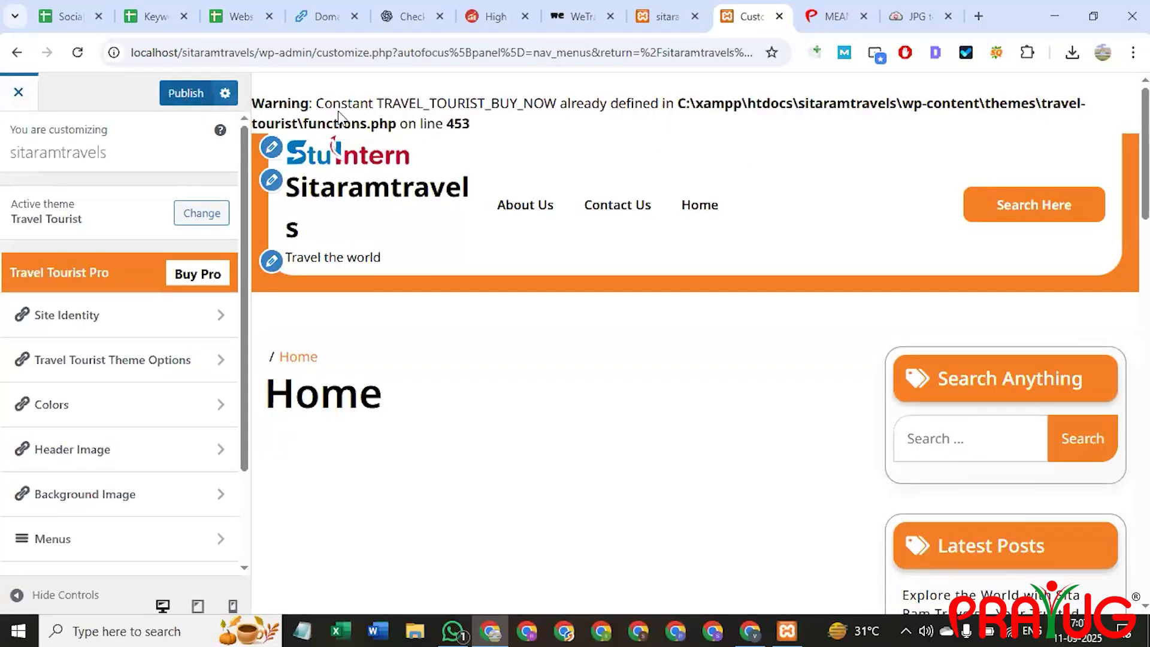
left_click(187, 93)
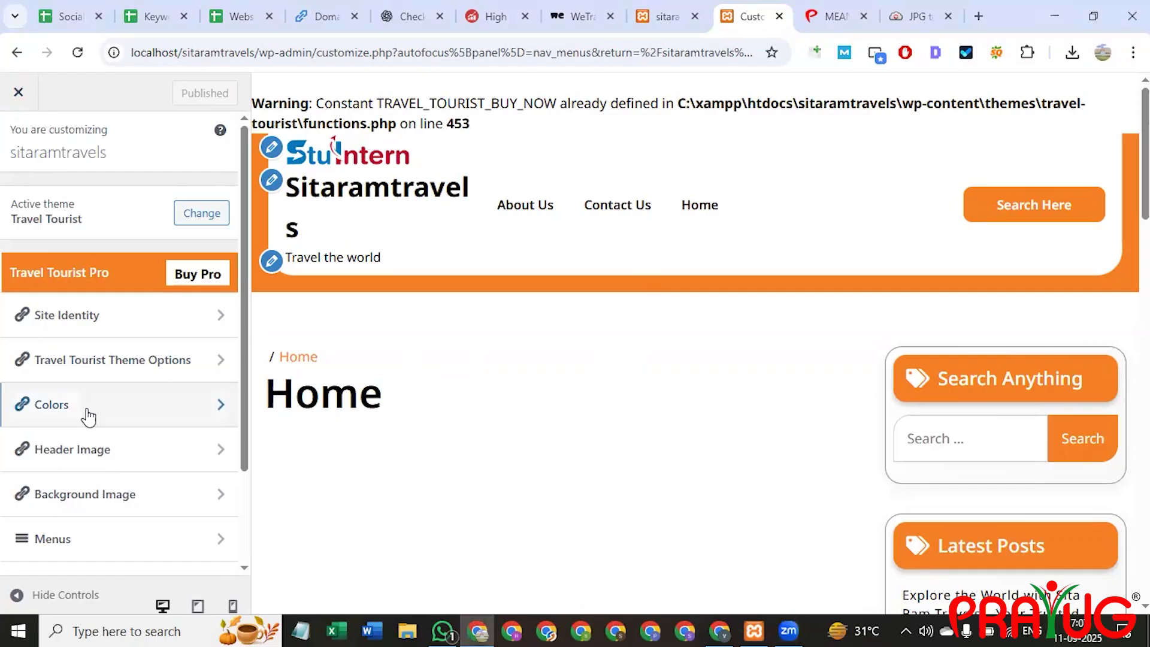
Pick the white car photo view-3d-car.jpg as header image and crop it; cropping fails with an error.
left_click(114, 451)
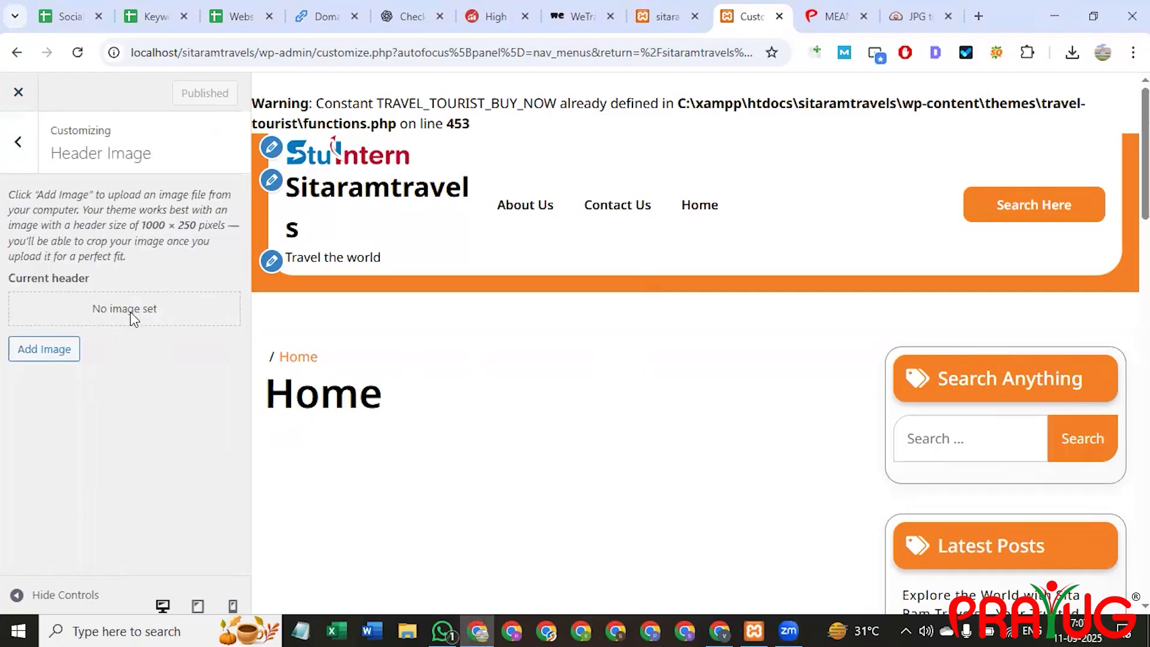
left_click(46, 354)
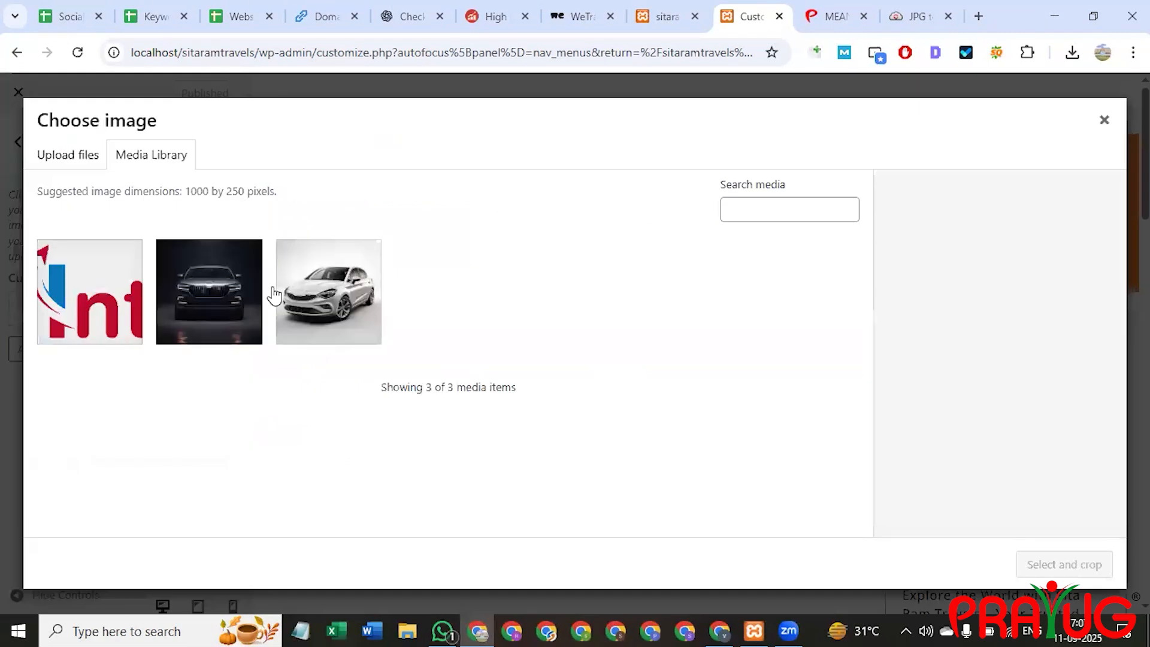
left_click(332, 324)
left_click(331, 324)
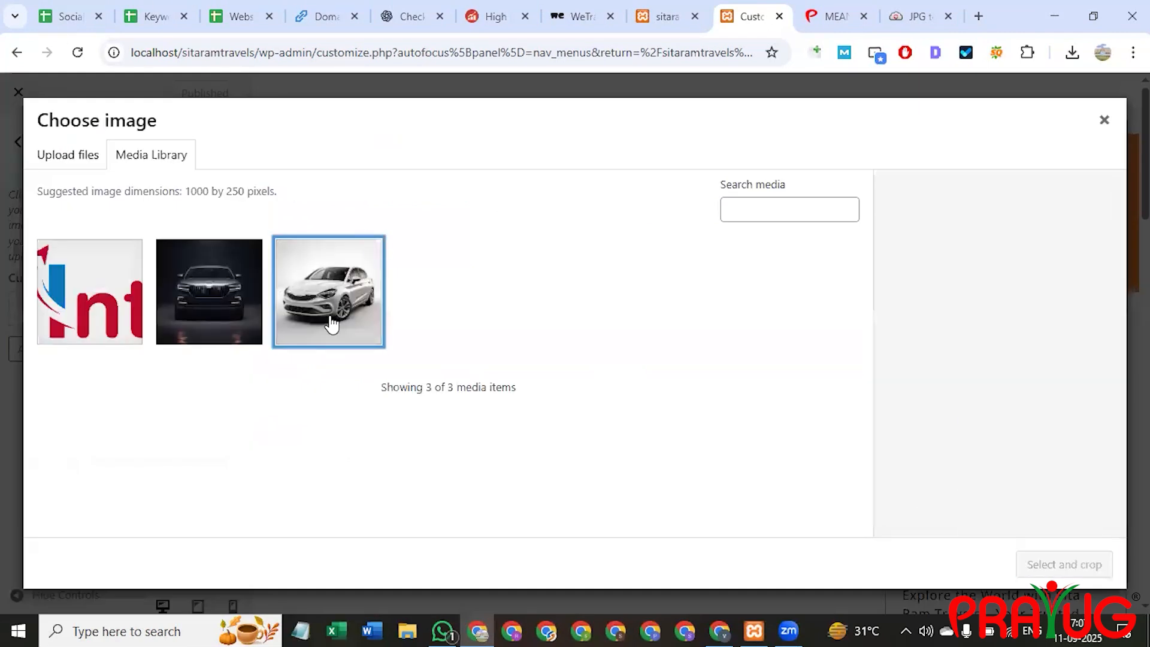
left_click(332, 311)
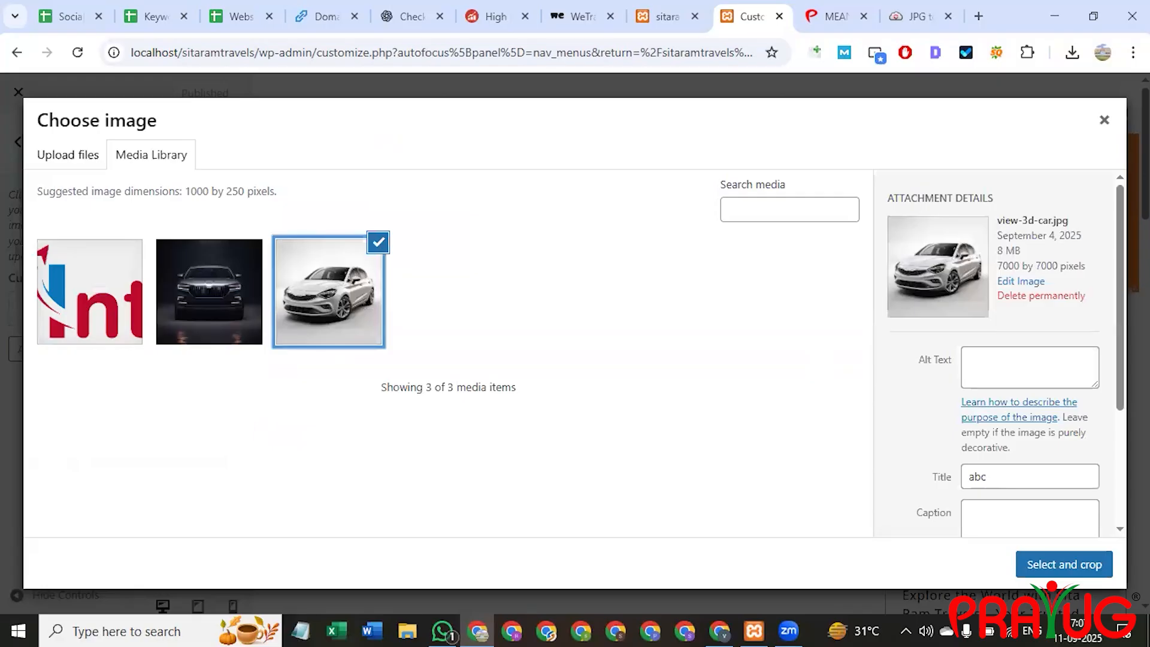
left_click(1052, 563)
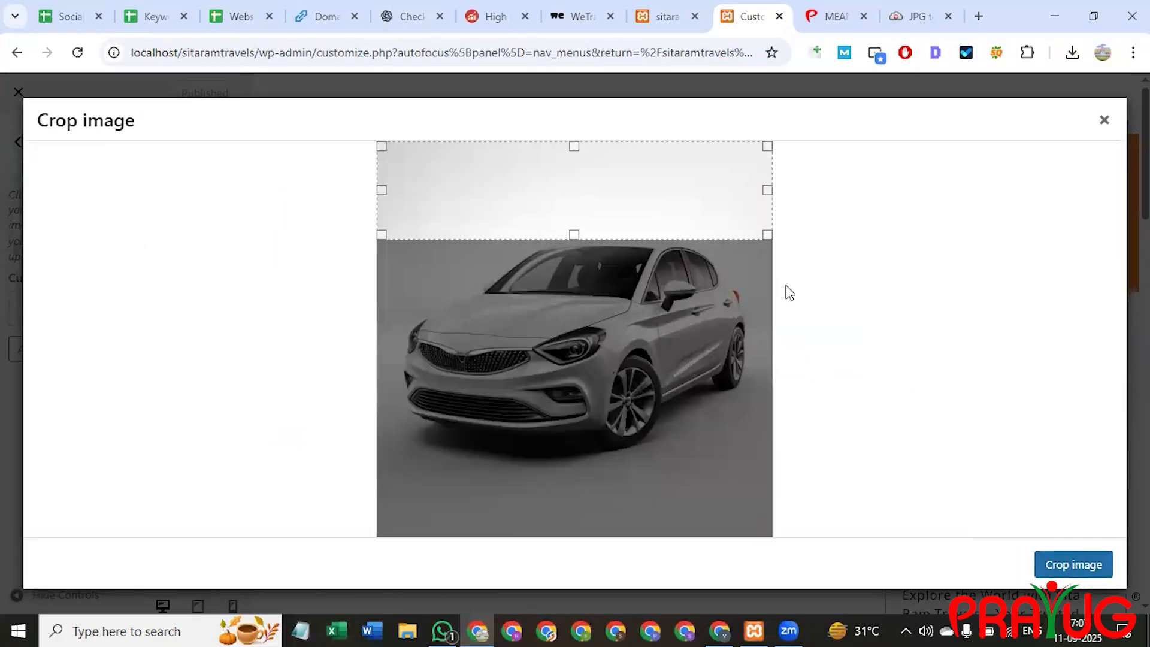
left_click_drag(627, 236, 628, 282)
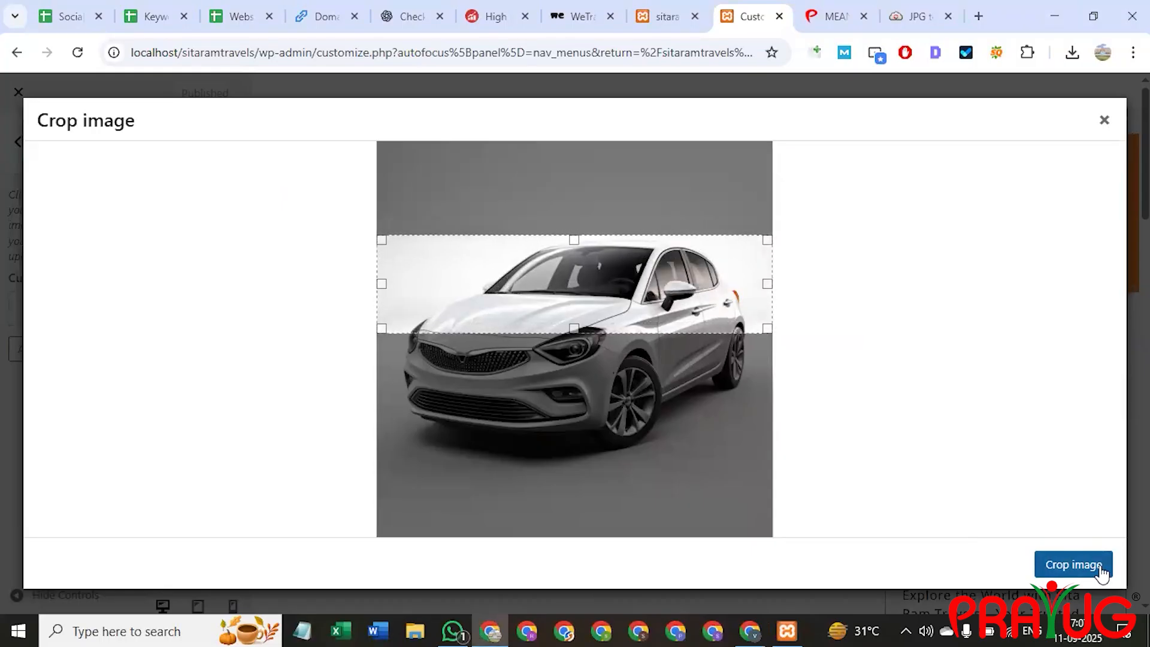
left_click(1074, 564)
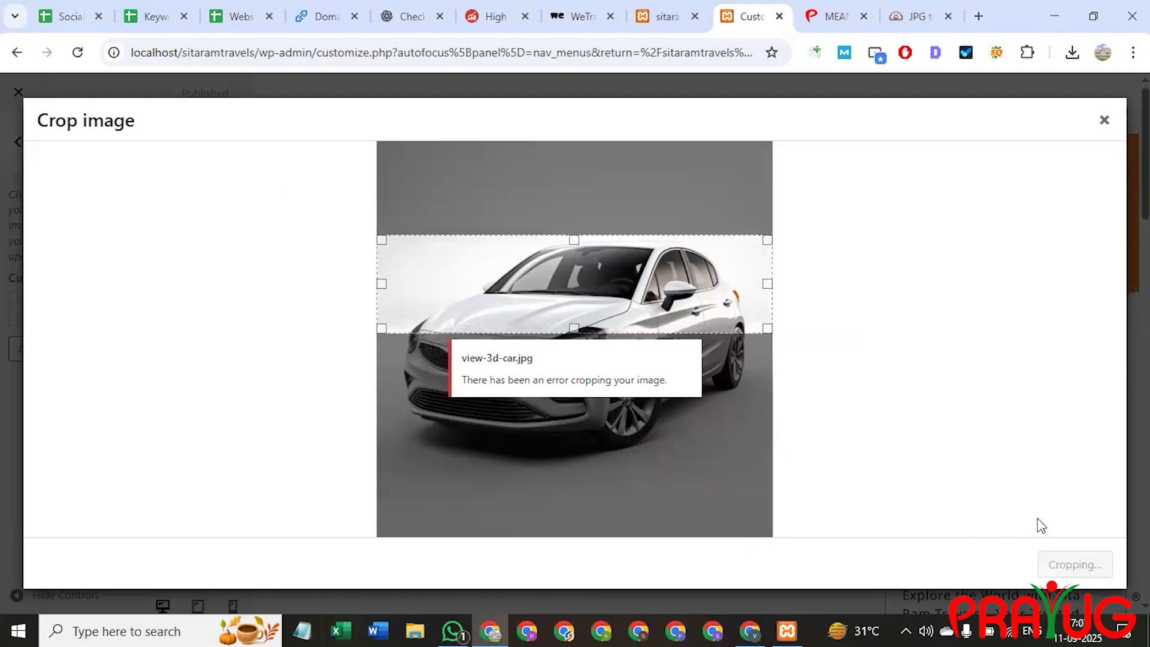
left_click(1103, 124)
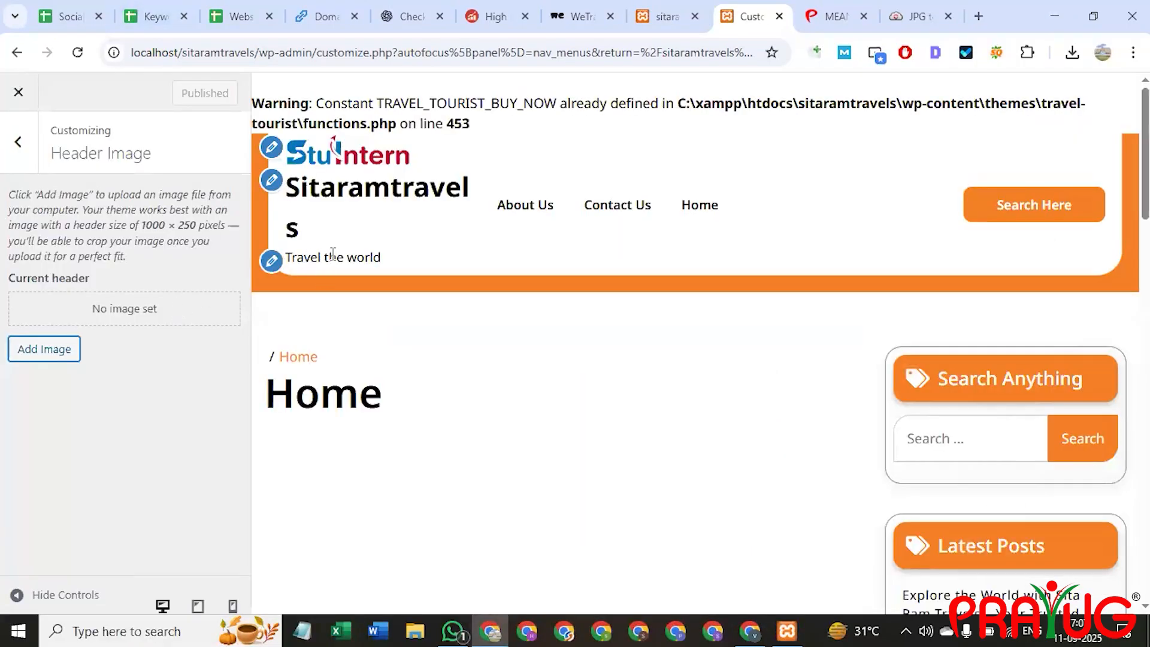
Set the dark car photo as the site background image.
left_click(11, 157)
scroll(131, 287, "down", 2)
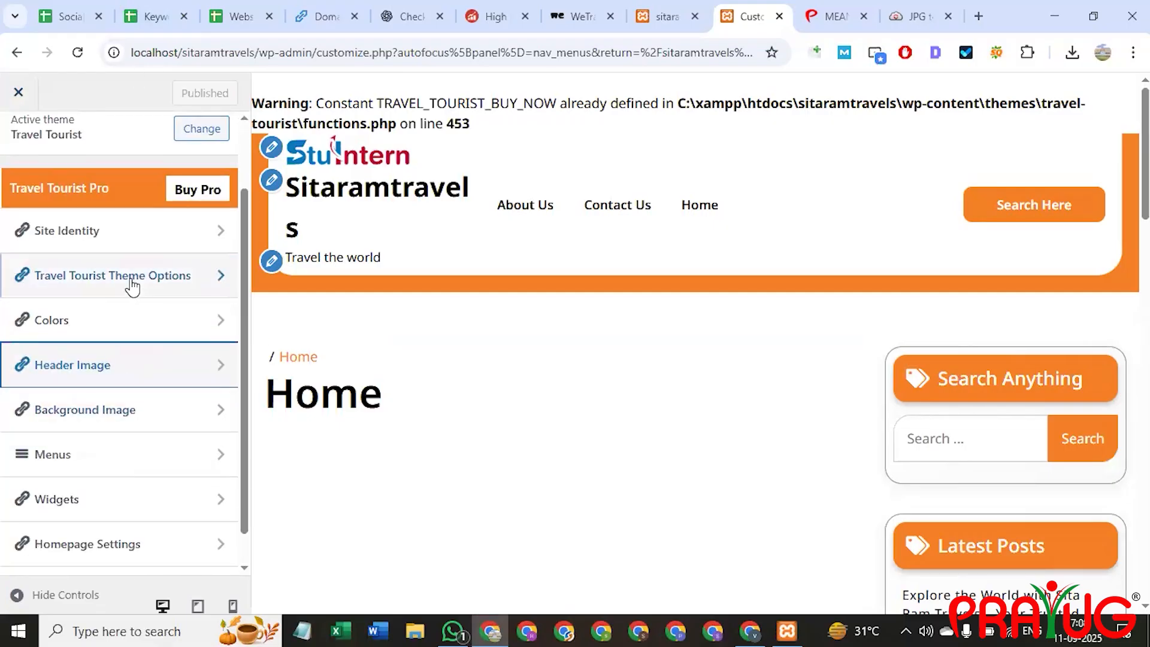
left_click(111, 381)
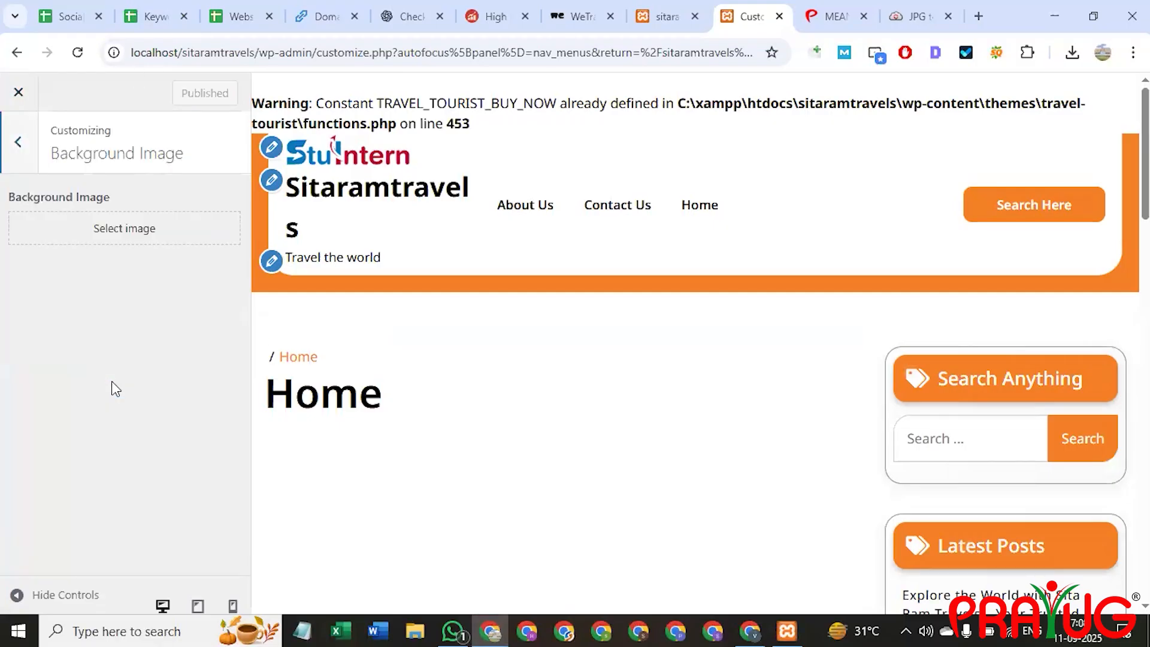
left_click(131, 228)
left_click(226, 307)
left_click(226, 307)
left_click(220, 308)
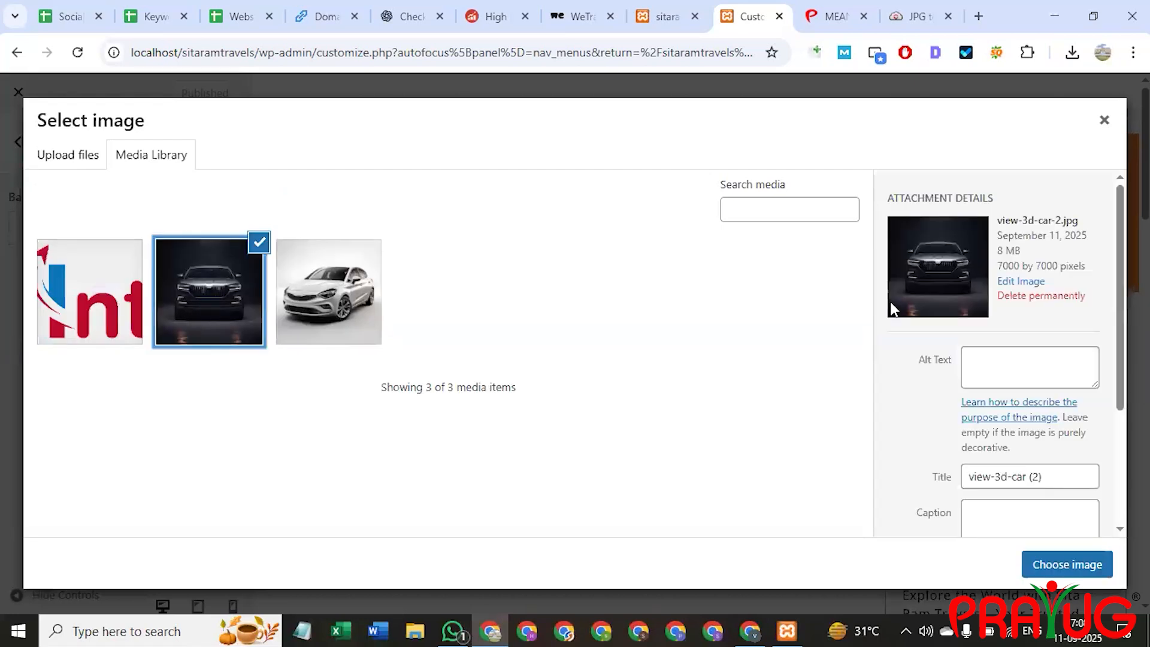
left_click(1057, 563)
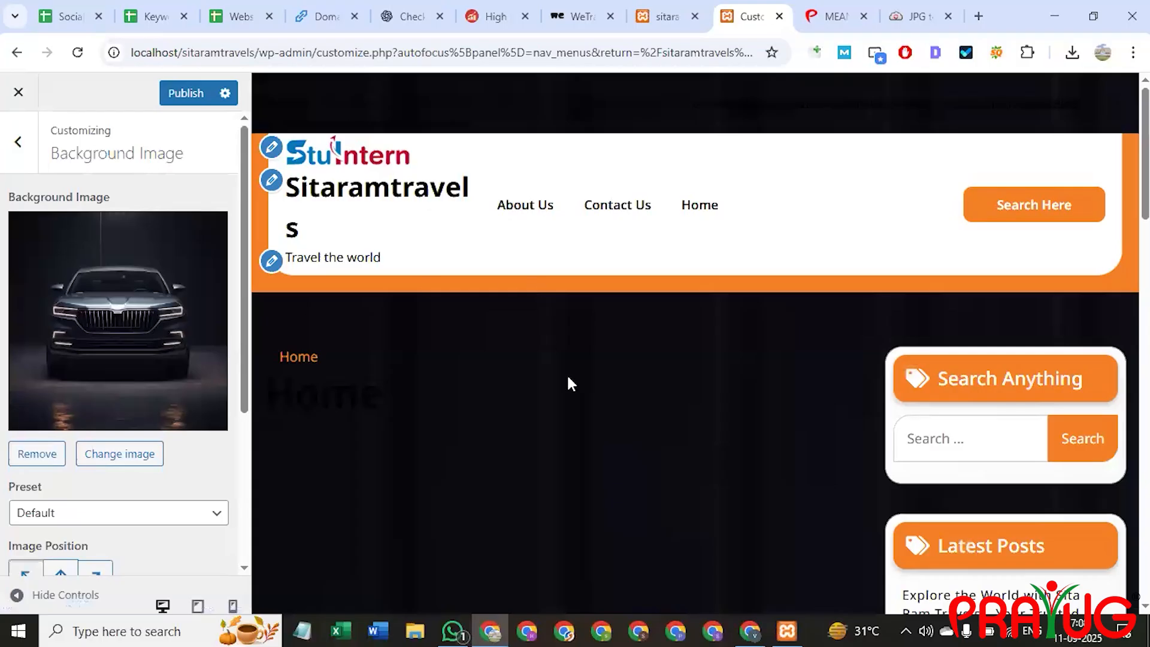
Scroll through the preview with the dark car background, then remove the background image.
scroll(567, 373, "down", 15)
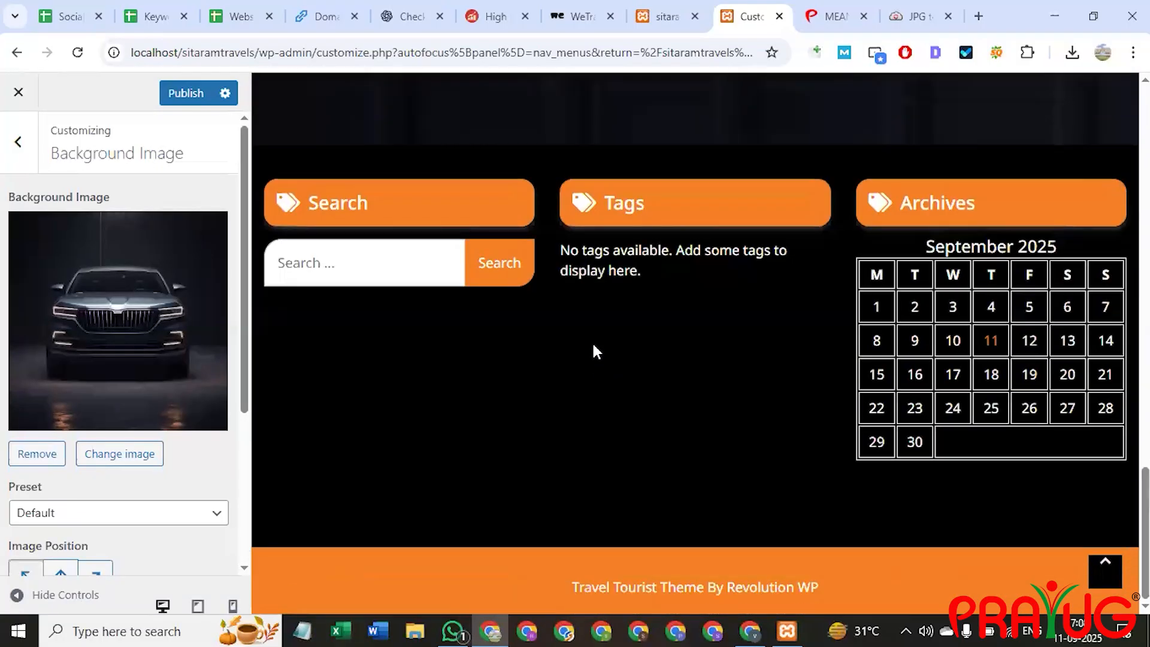
scroll(596, 350, "up", 15)
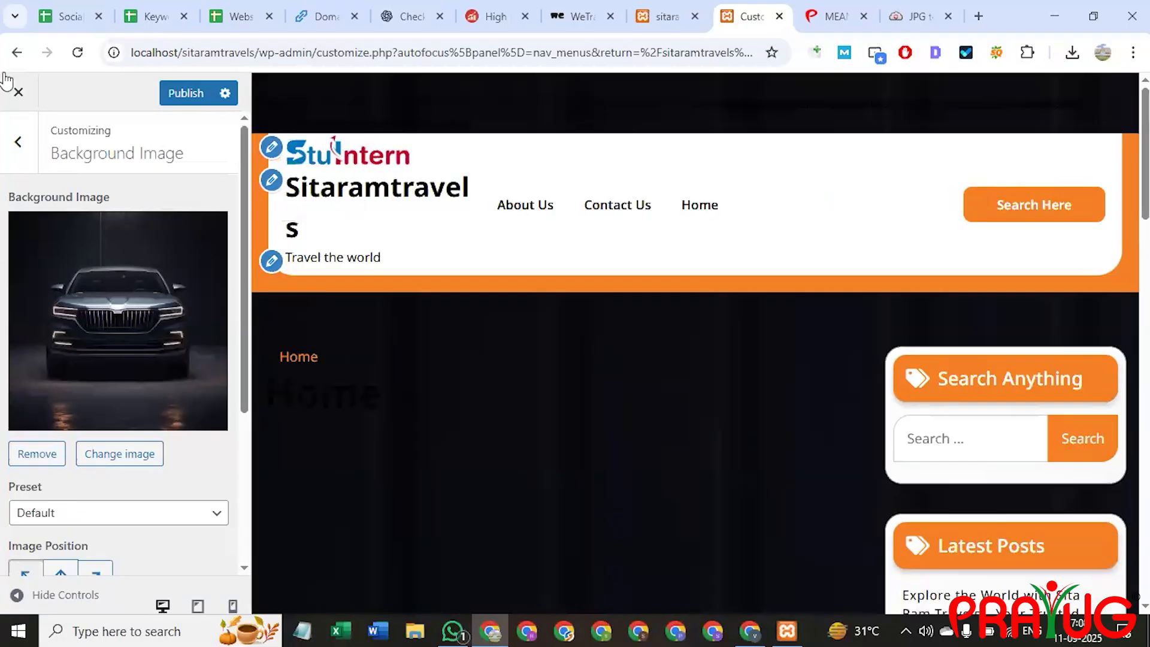
scroll(103, 512, "down", 4)
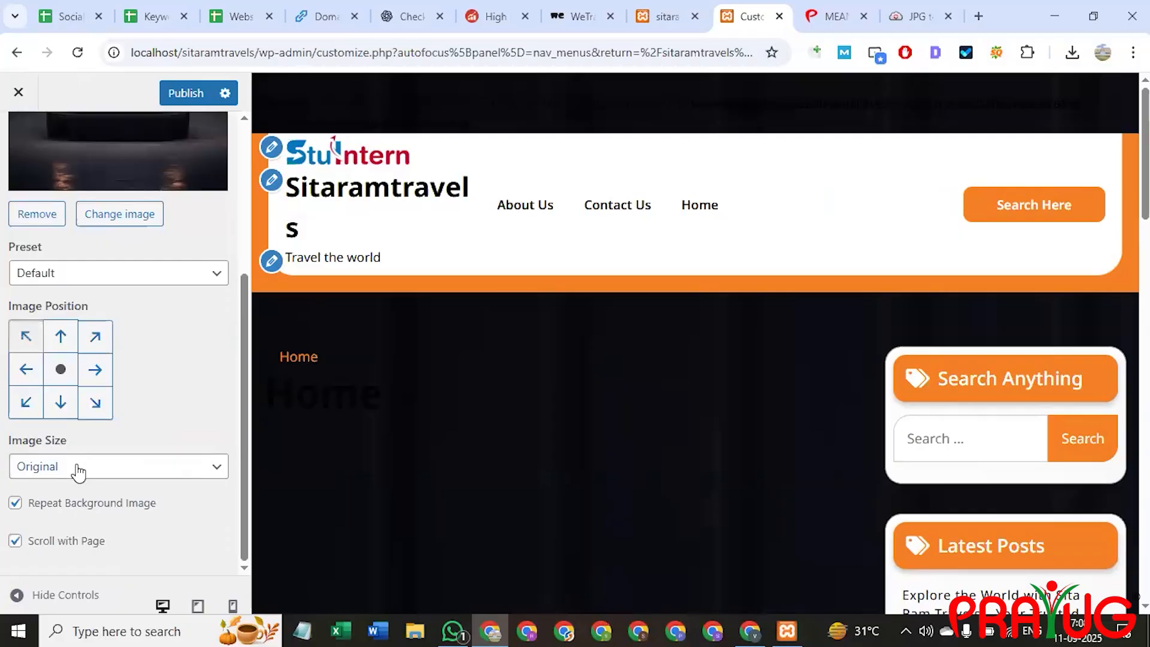
scroll(78, 461, "up", 3)
scroll(77, 434, "down", 3)
left_click(37, 213)
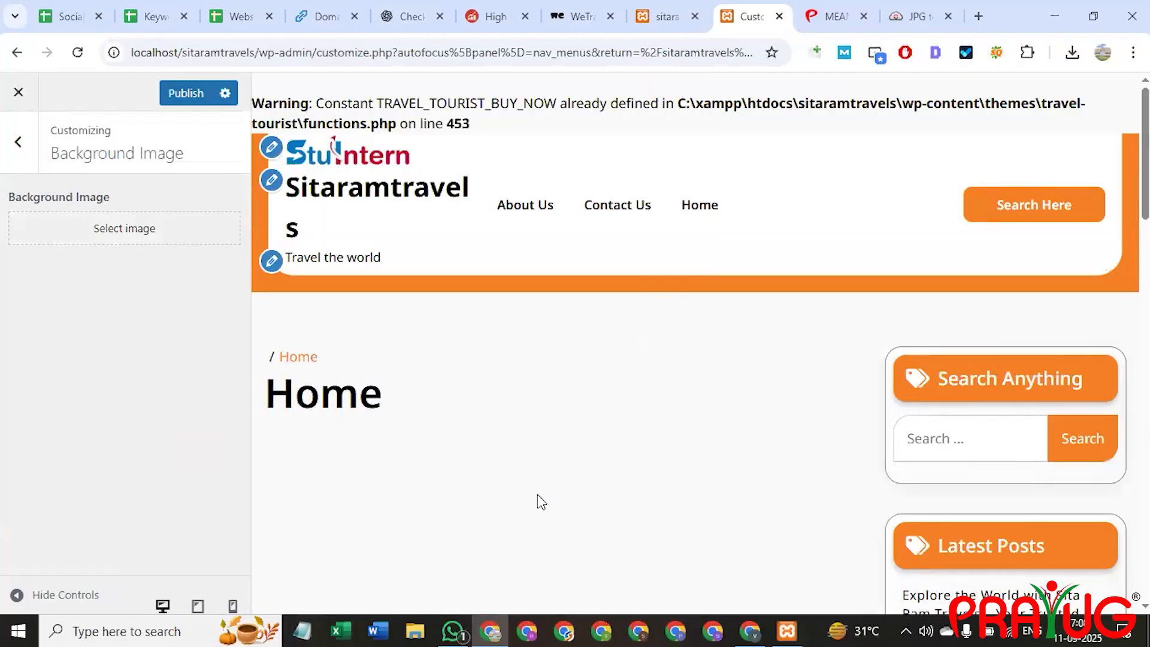
Look over the Menus section without changing anything.
left_click(11, 154)
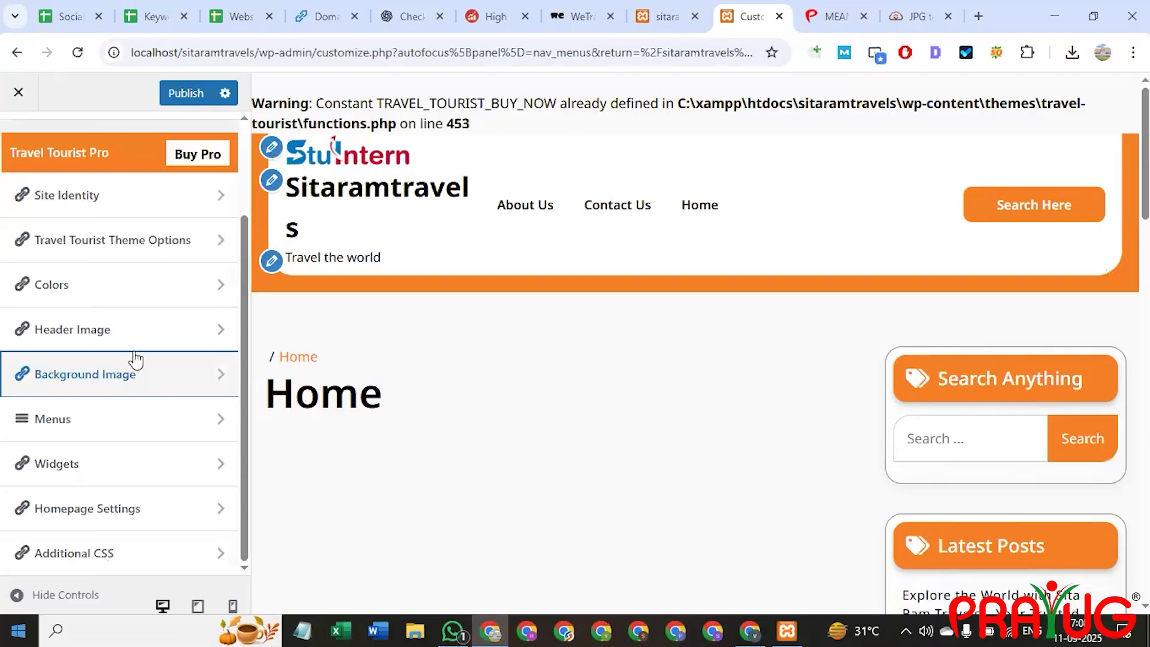
scroll(134, 420, "up", 2)
scroll(120, 419, "down", 2)
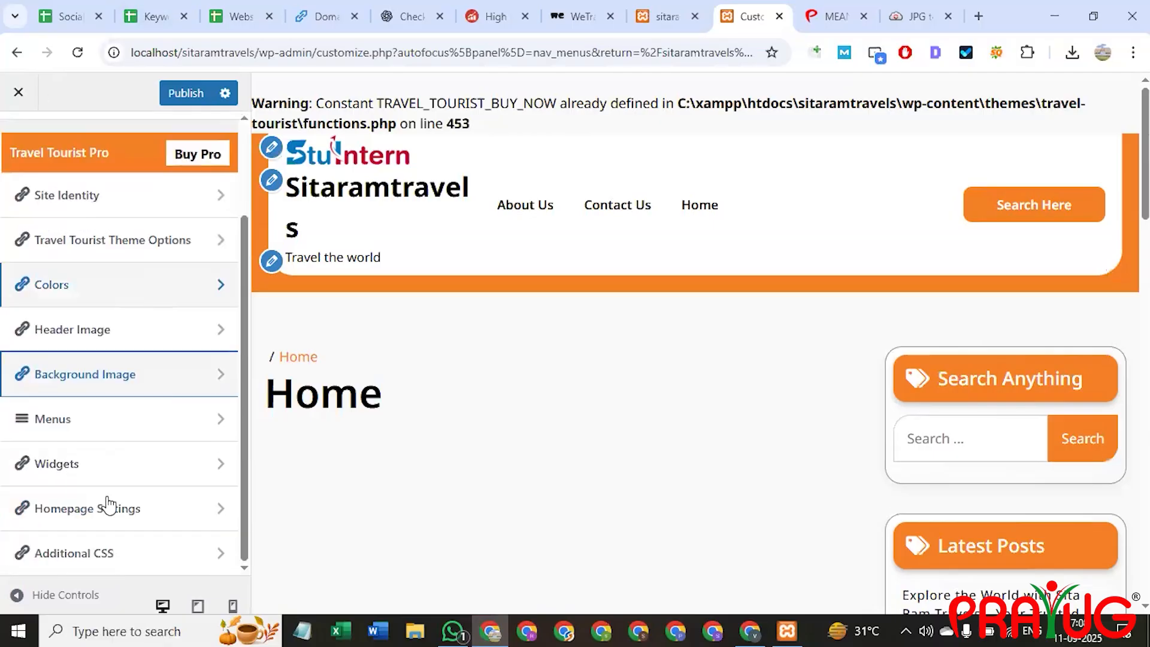
left_click(104, 429)
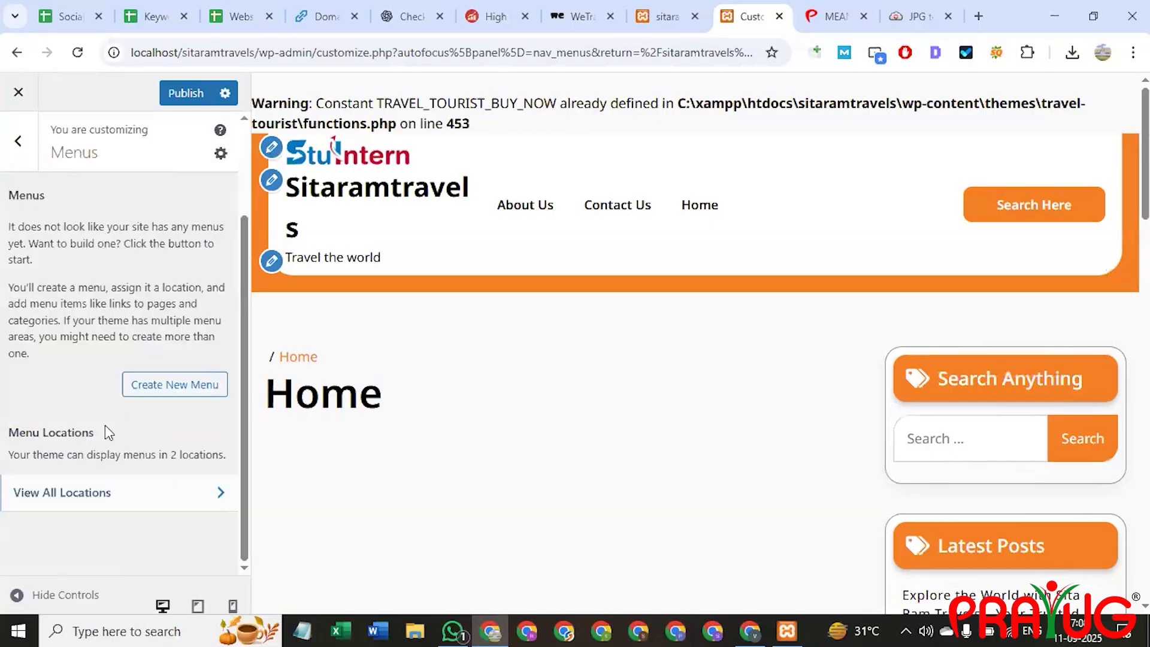
left_click(20, 114)
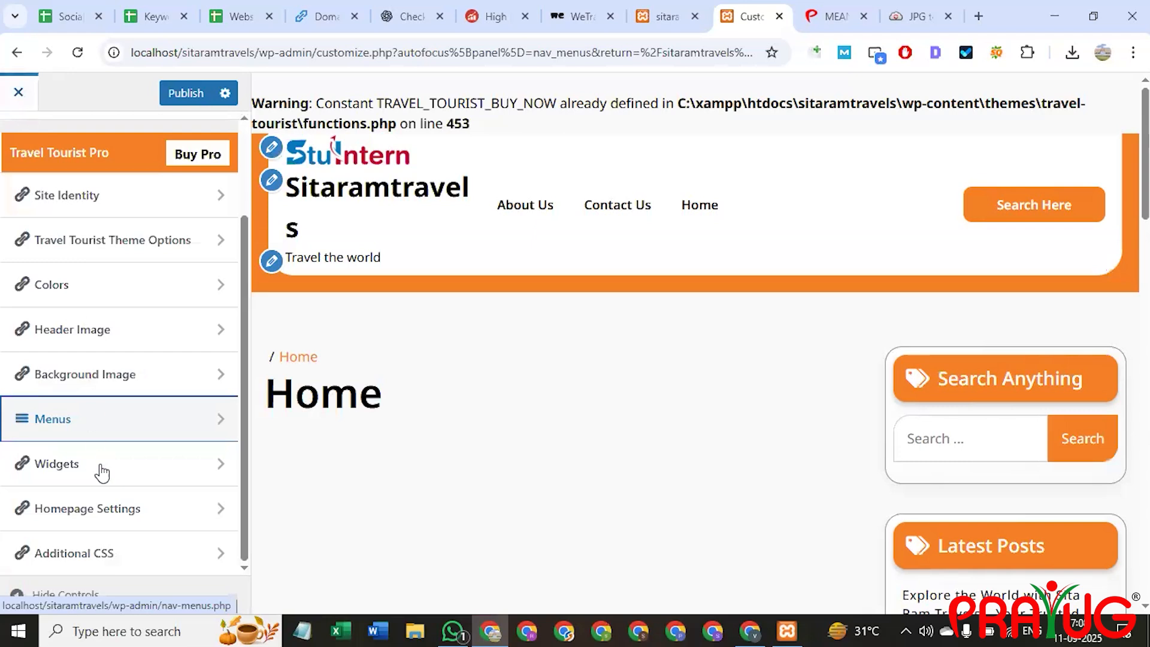
Check the Posts page list under Homepage Settings without choosing a page, then try to close the customizer.
left_click(119, 515)
scroll(121, 394, "down", 1)
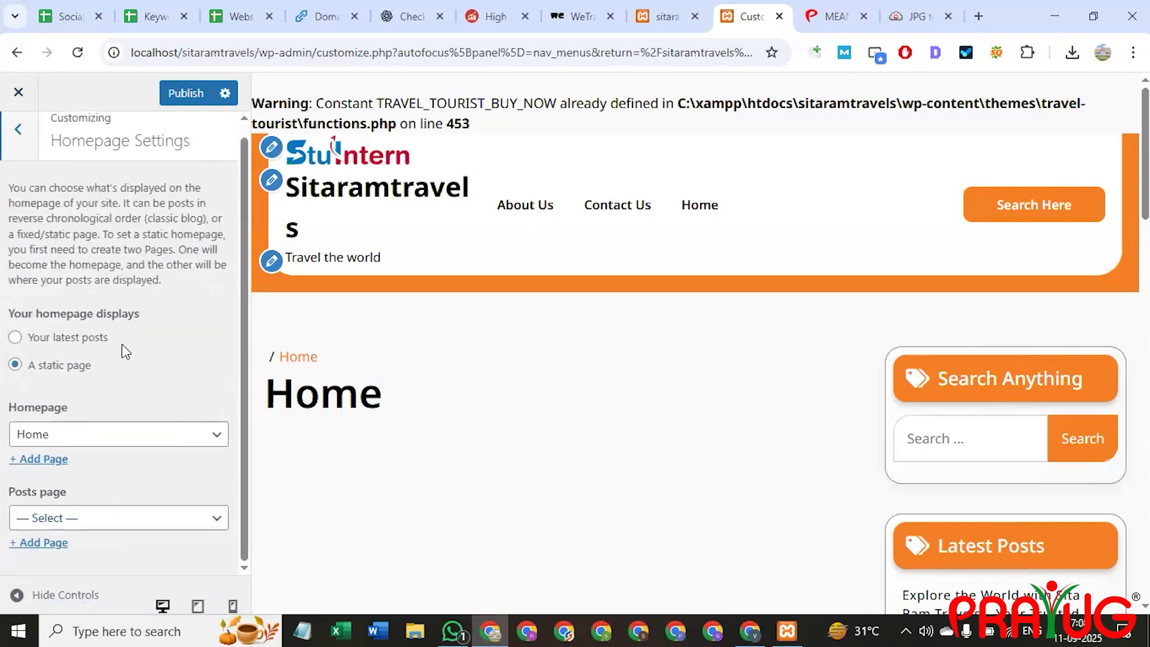
left_click(114, 528)
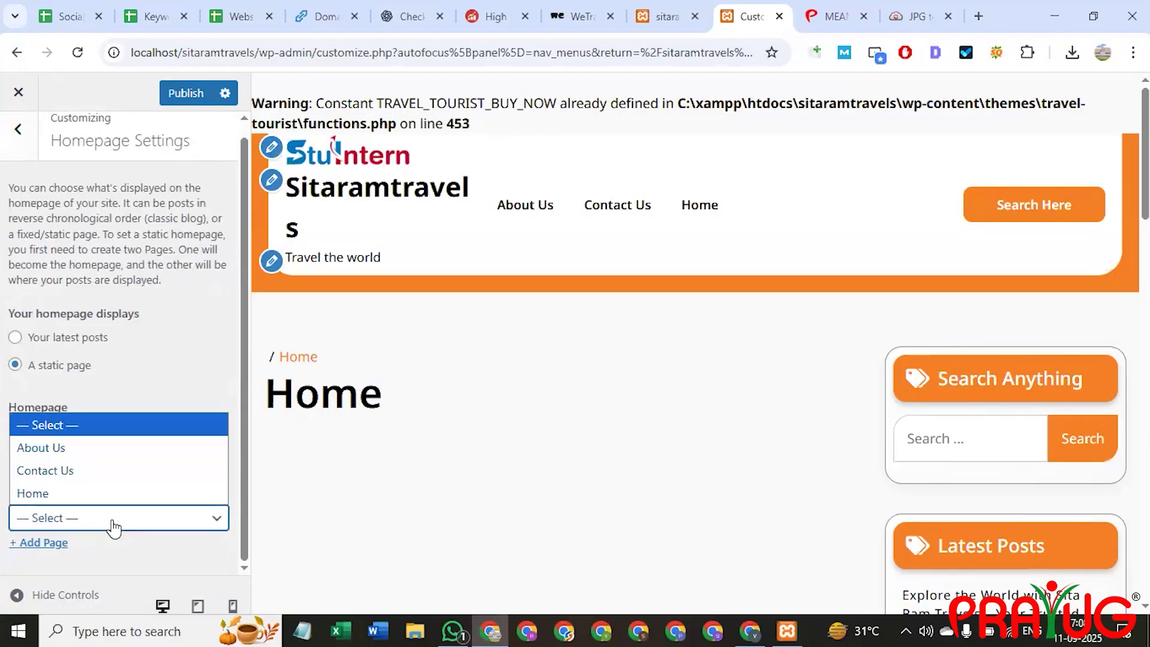
left_click(73, 264)
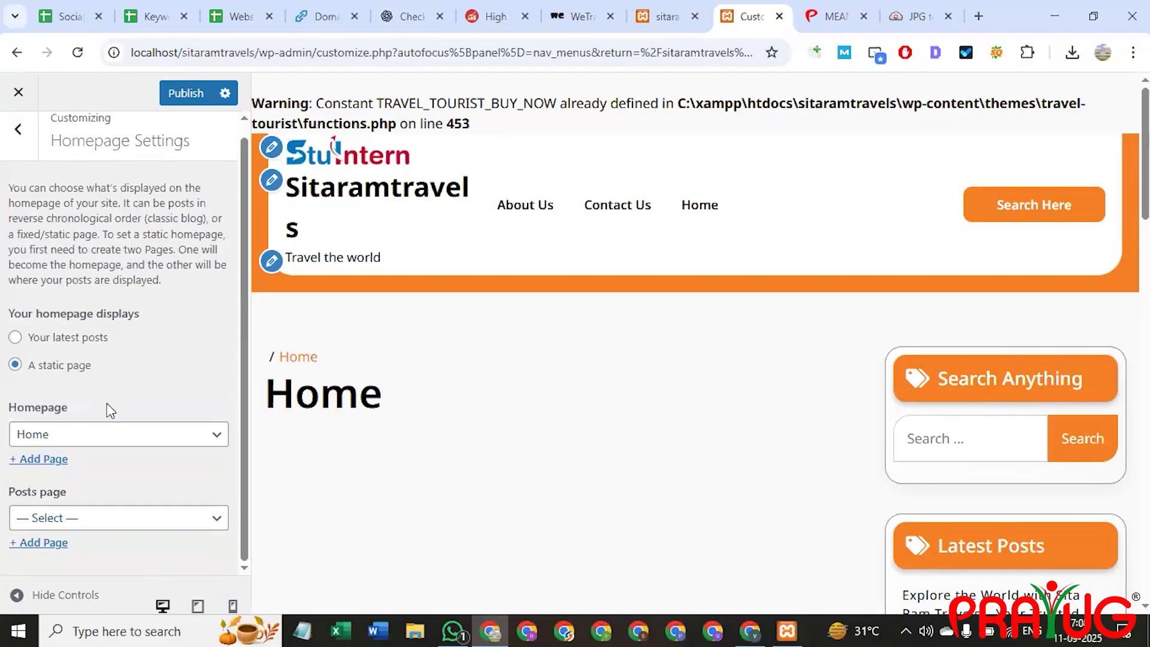
scroll(117, 360, "up", 1)
left_click(20, 144)
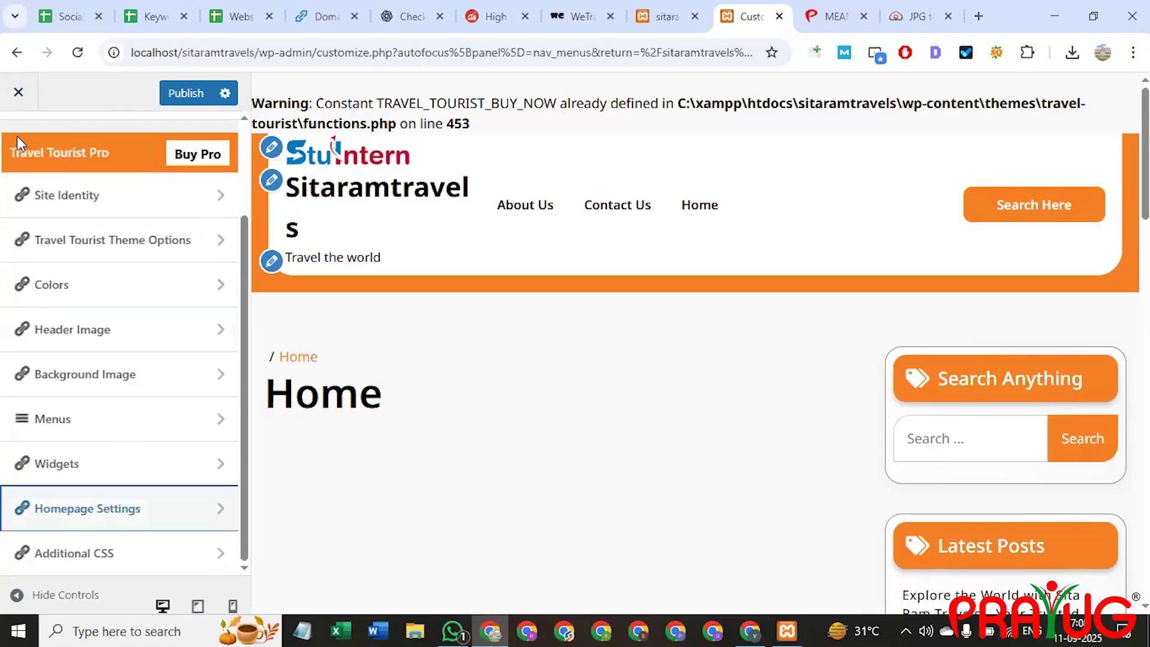
left_click(18, 92)
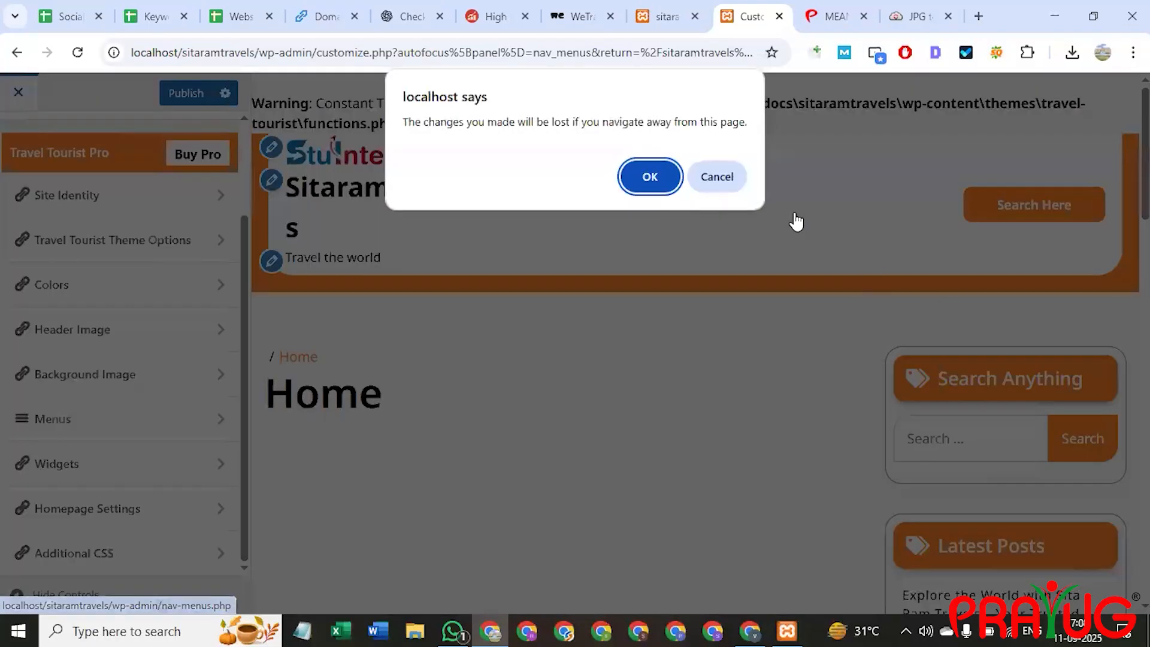
Publish the customizations and check the result on the live site tab.
key("Escape")
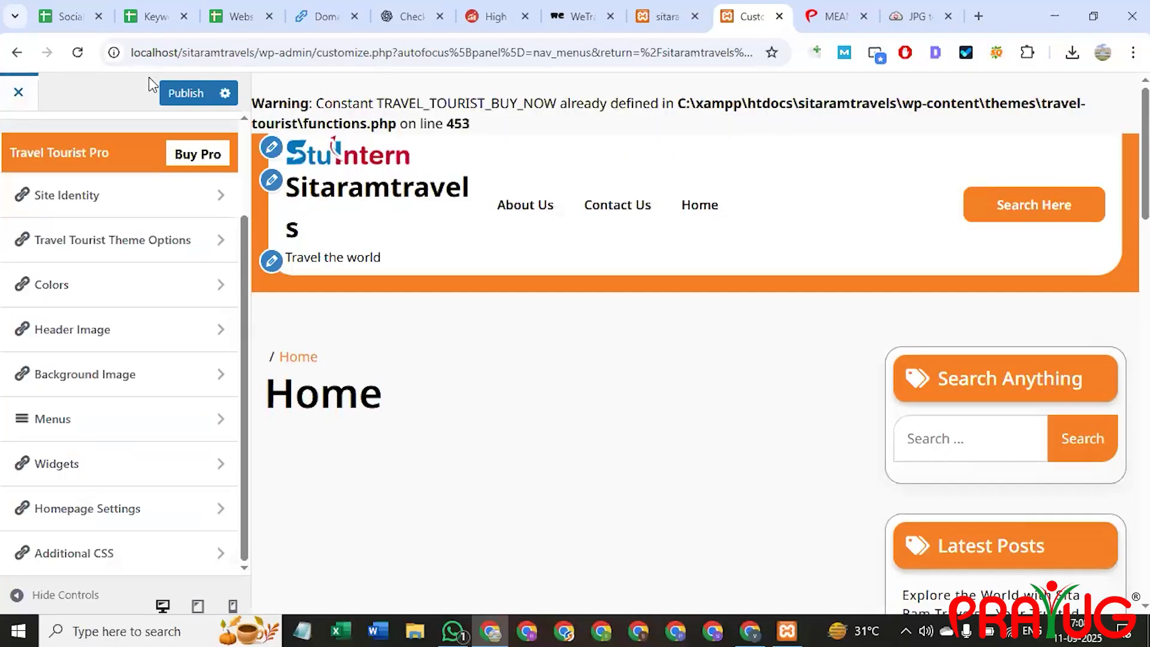
left_click(191, 91)
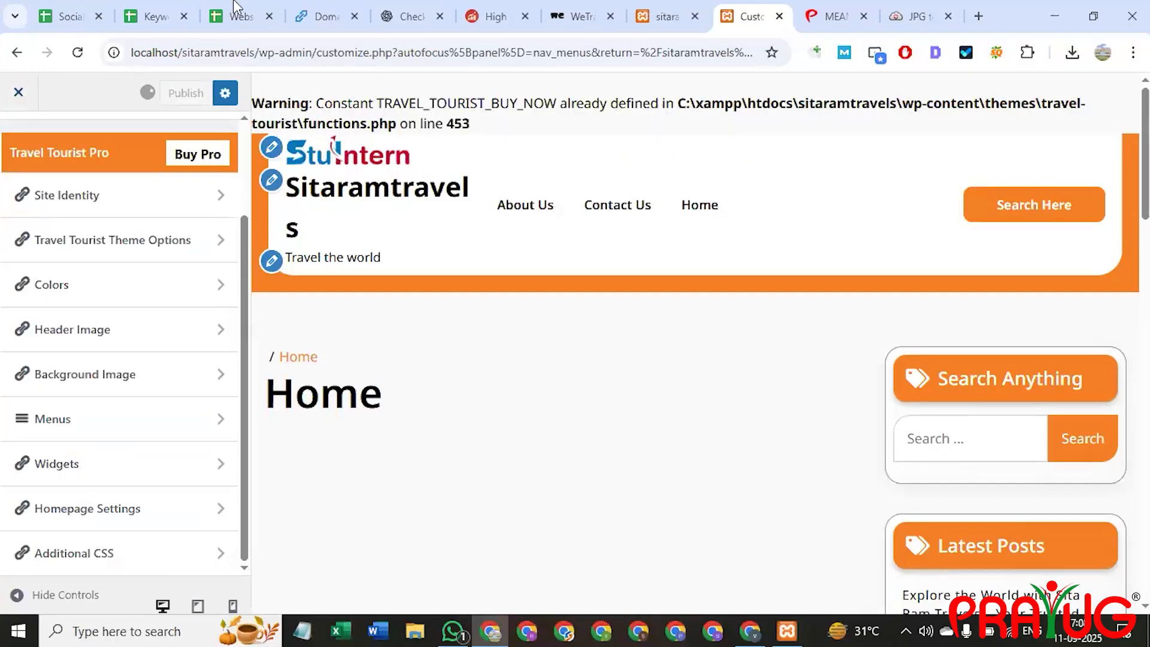
left_click(659, 12)
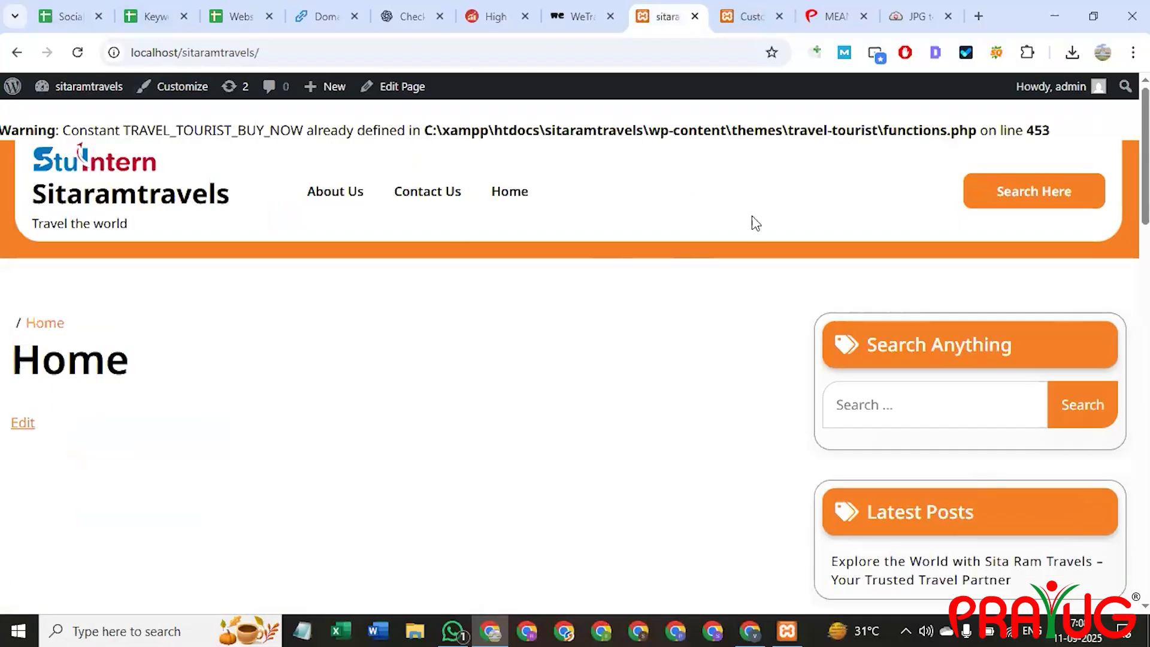
left_click(743, 17)
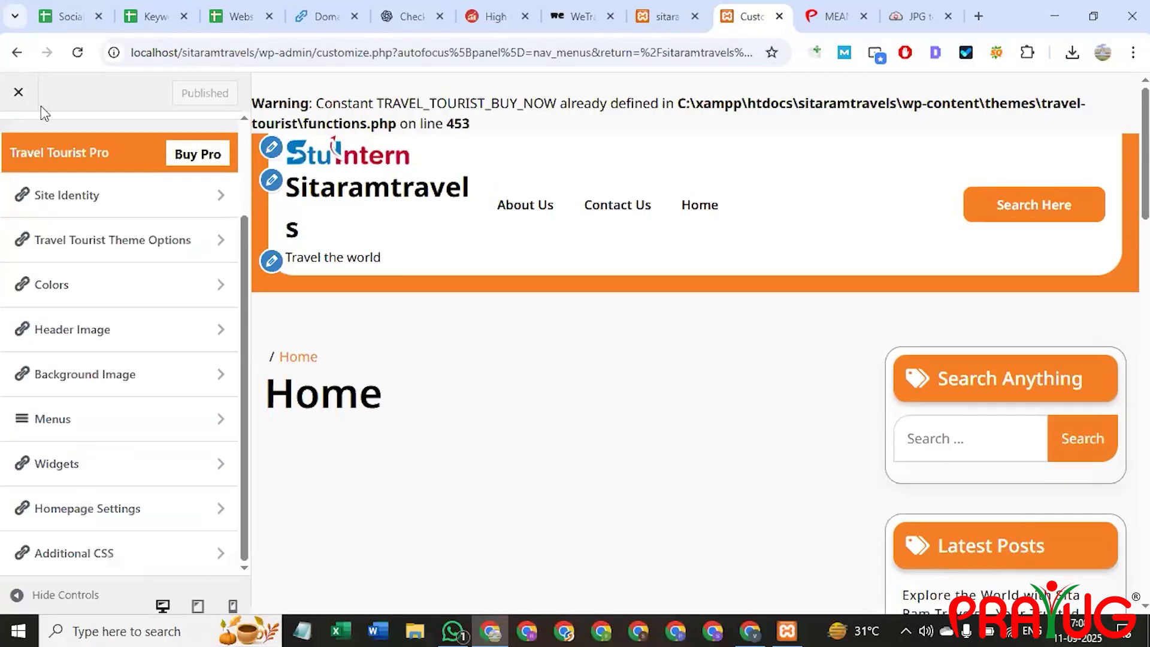
Close the customizer and go to the admin Dashboard.
left_click(18, 93)
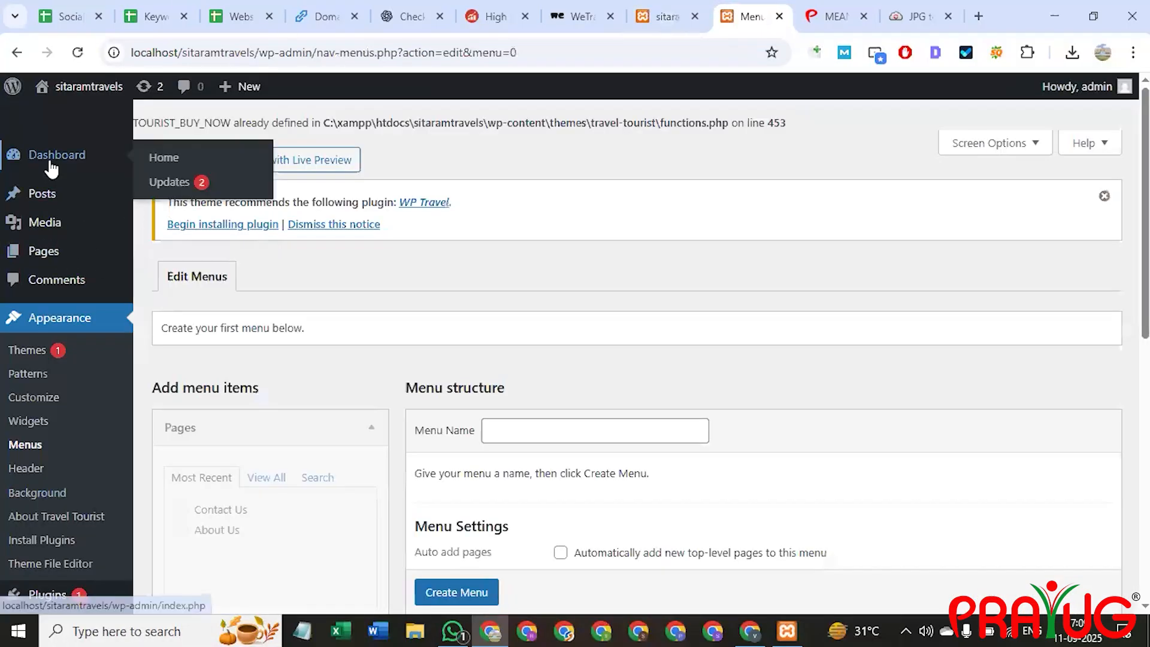
left_click(51, 162)
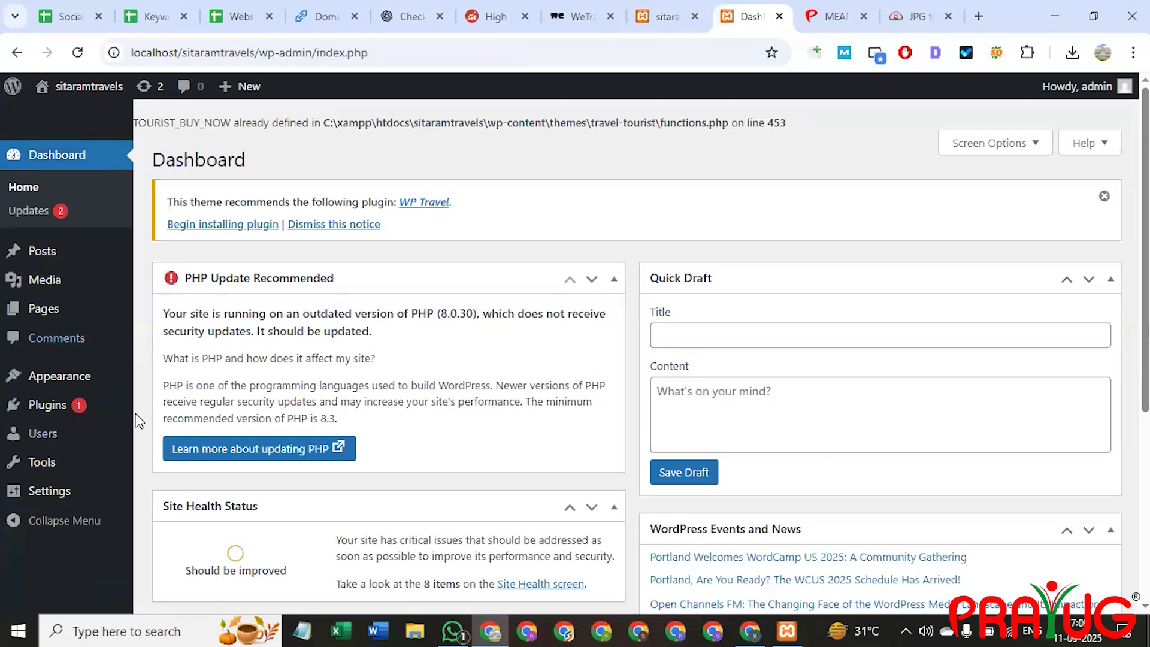
scroll(60, 431, "down", 1)
On Plugins > Add Plugin, search for Rank Math SEO by typing 'rankt math seo'.
left_click(50, 412)
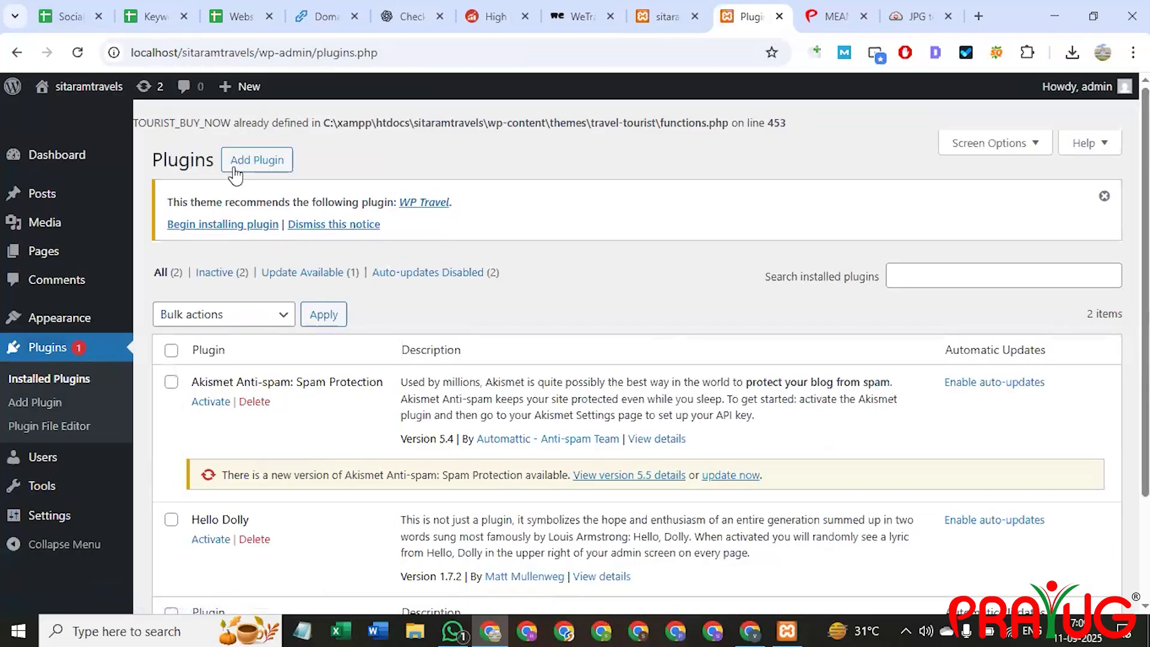
left_click(257, 161)
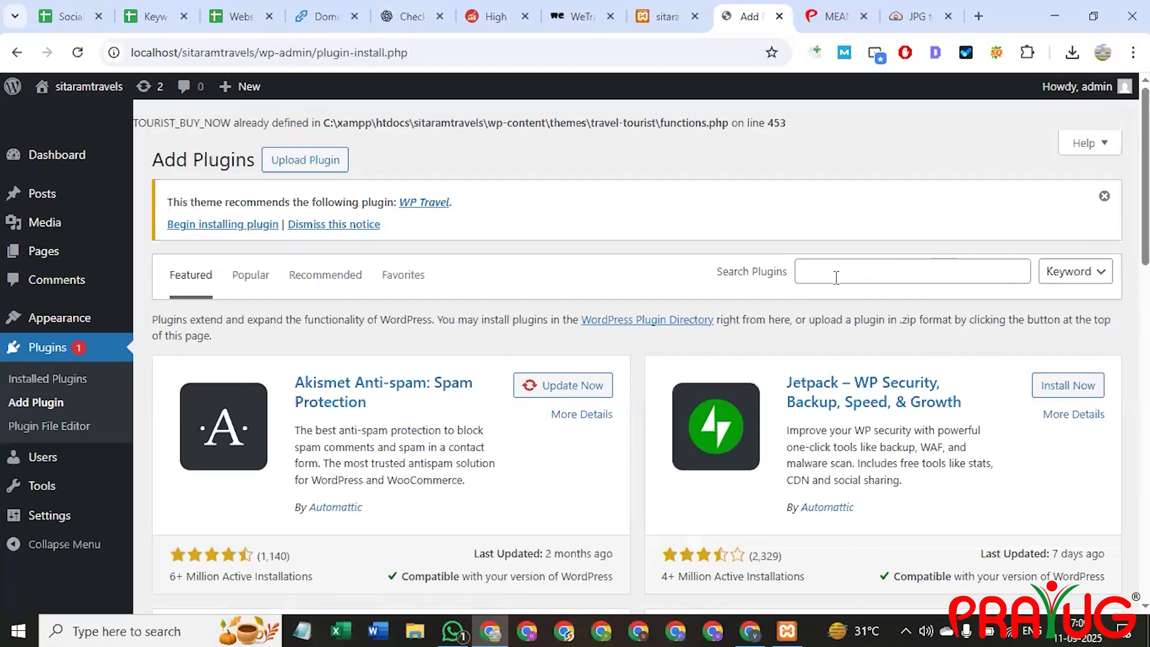
left_click(836, 277)
type("rank")
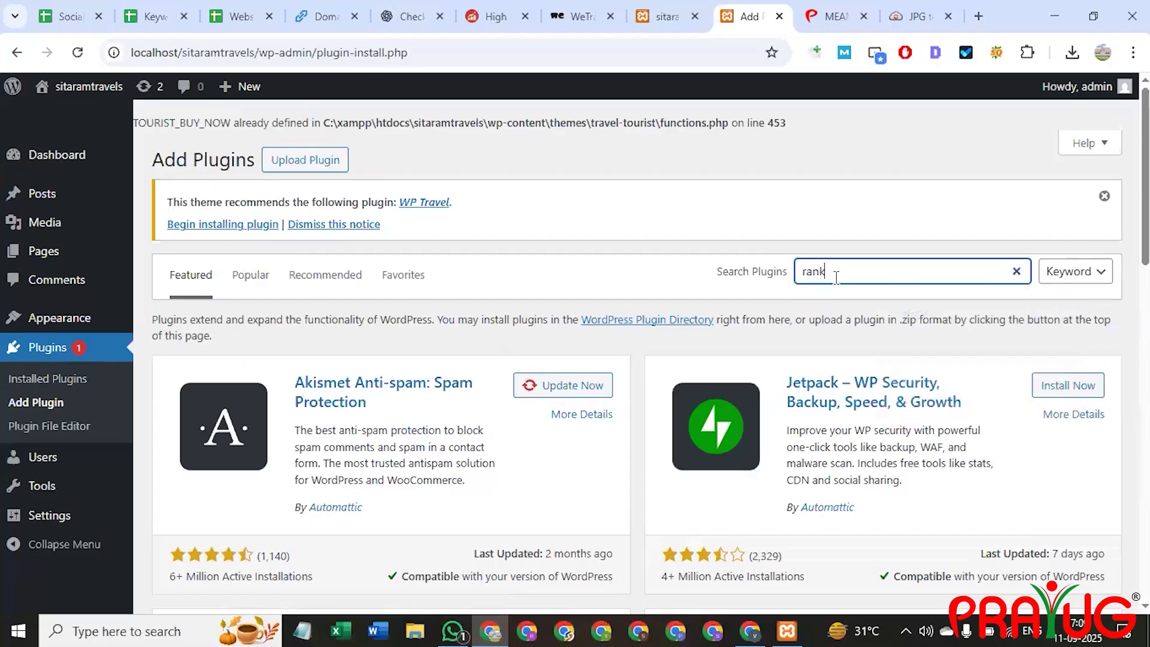
type("t")
type(" math")
type(" seo")
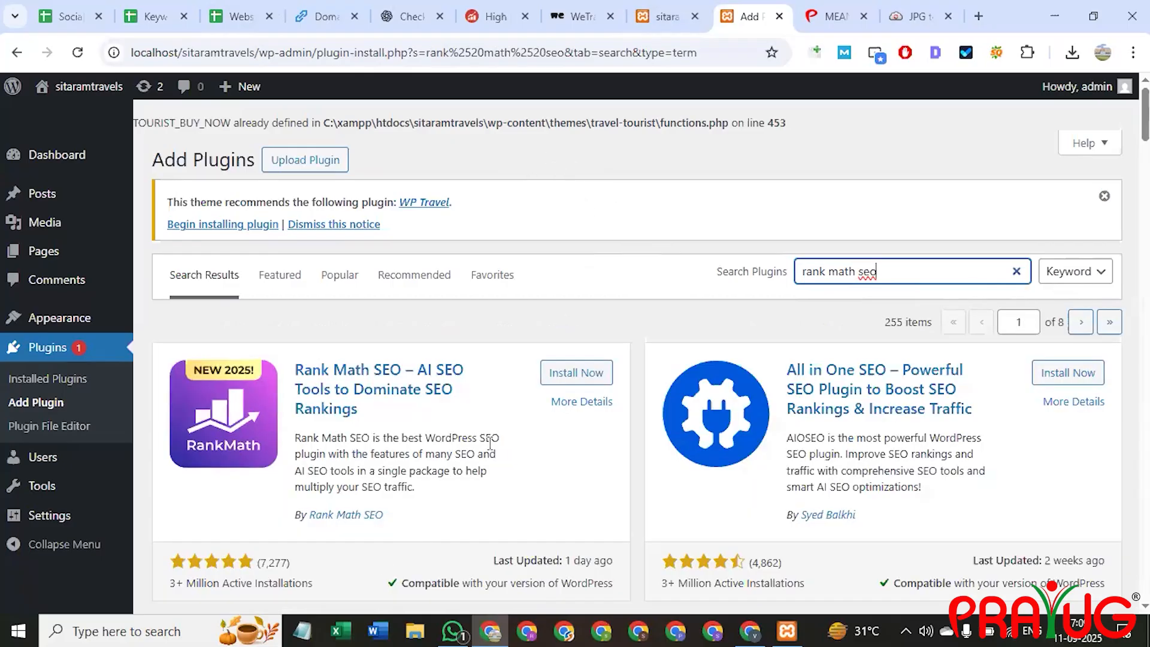
Install Rank Math SEO from the search results and wait for the installation to finish.
scroll(436, 268, "down", 2)
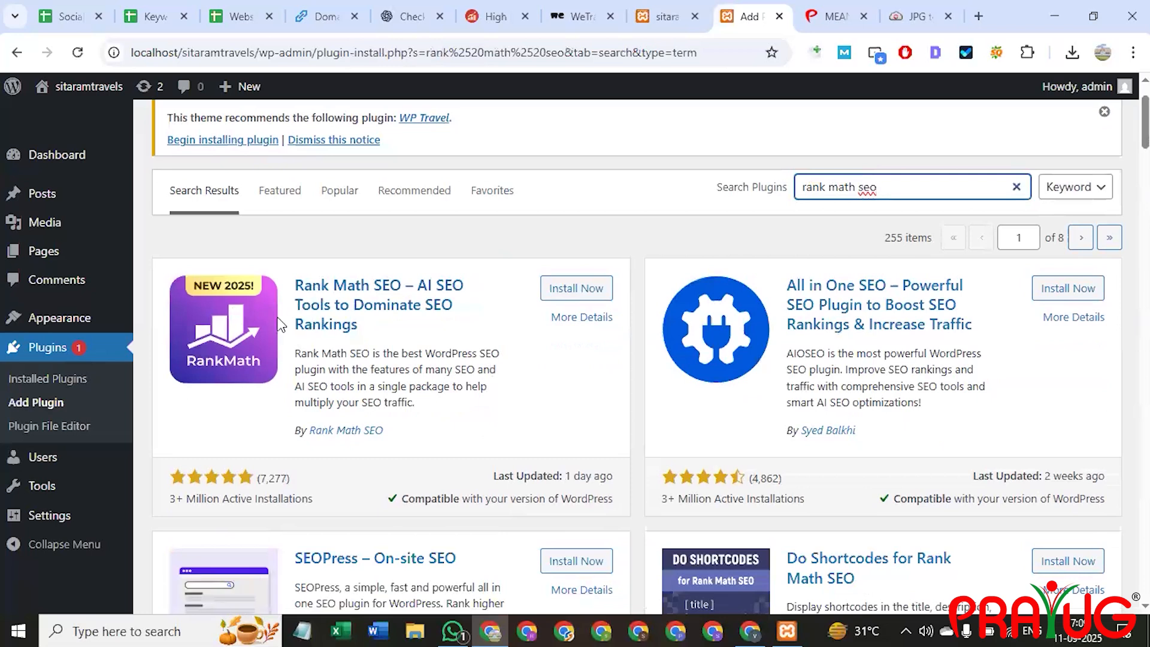
scroll(315, 293, "down", 2)
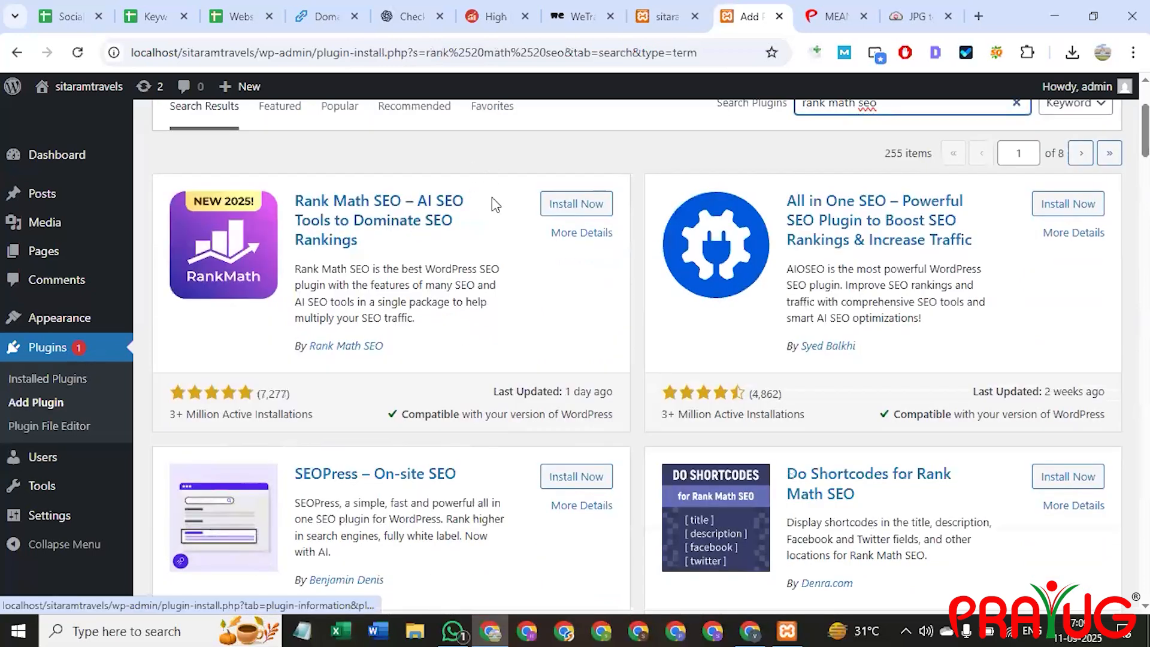
left_click(574, 206)
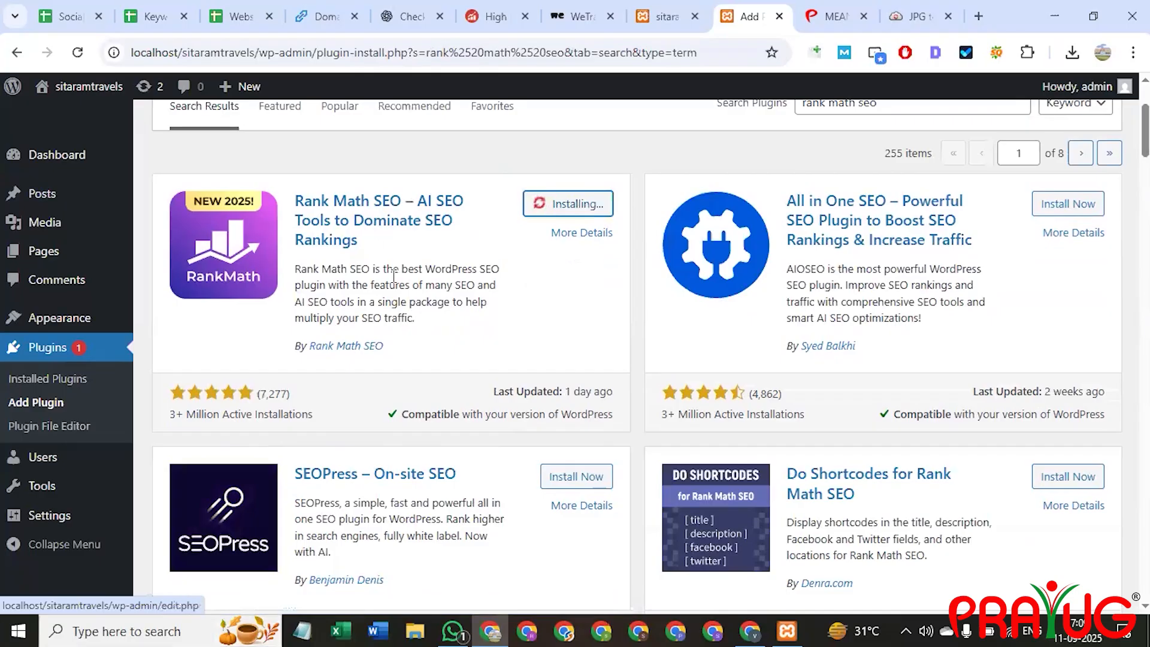
scroll(539, 311, "down", 6)
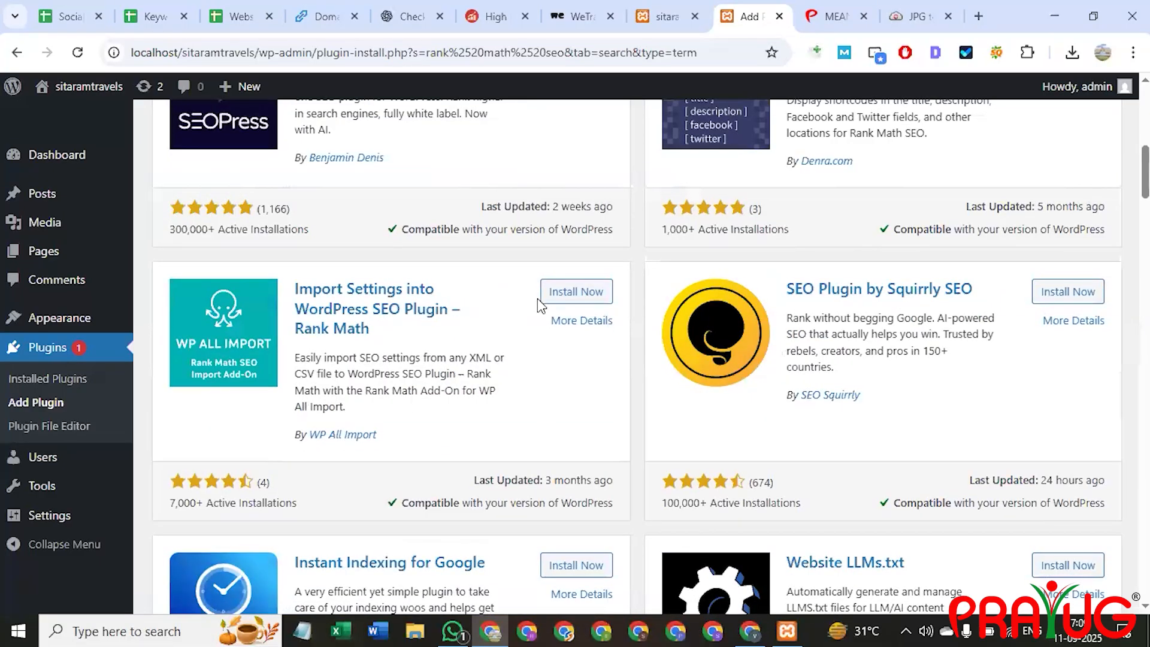
scroll(537, 298, "down", 1)
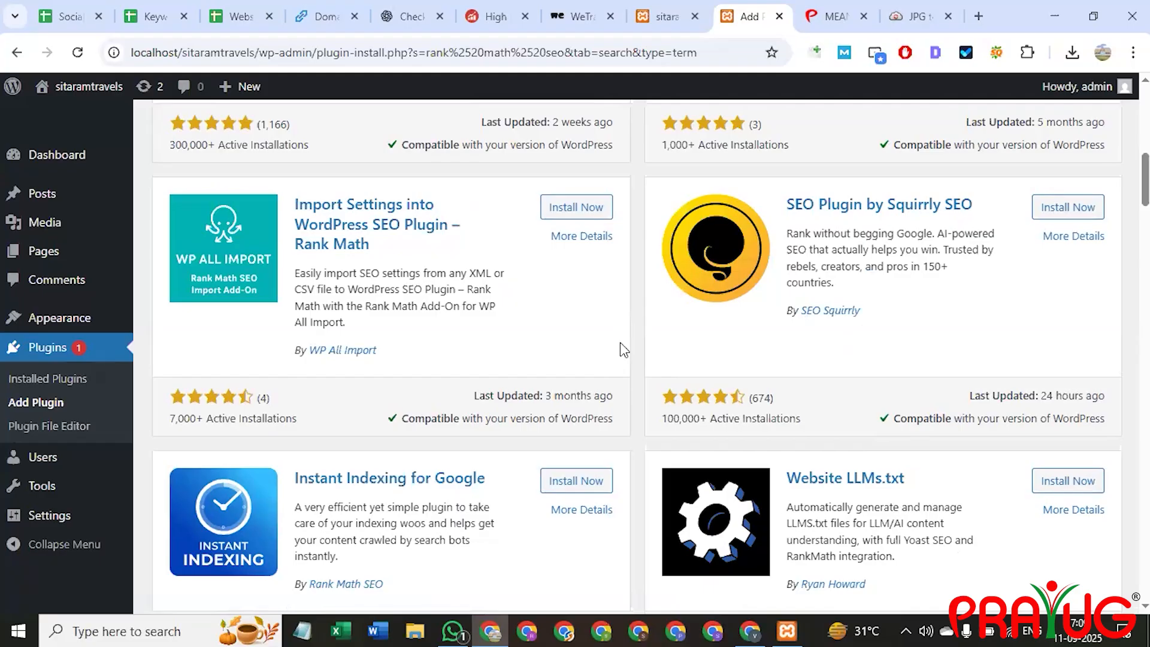
scroll(570, 337, "up", 8)
scroll(571, 338, "up", 2)
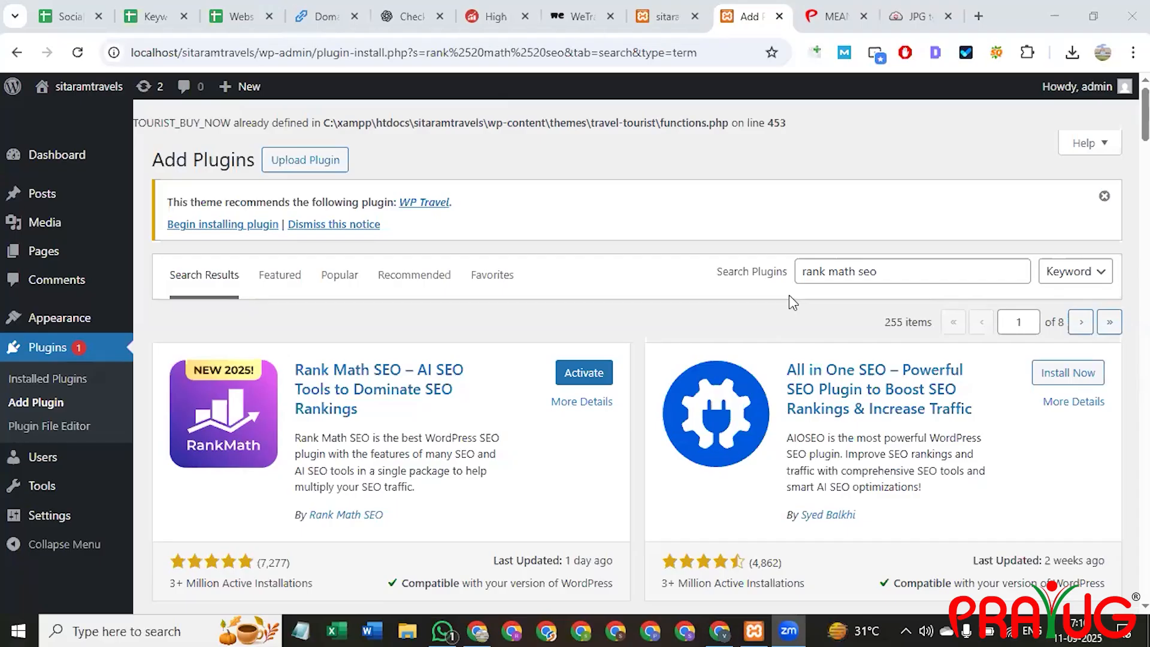
left_click(842, 139)
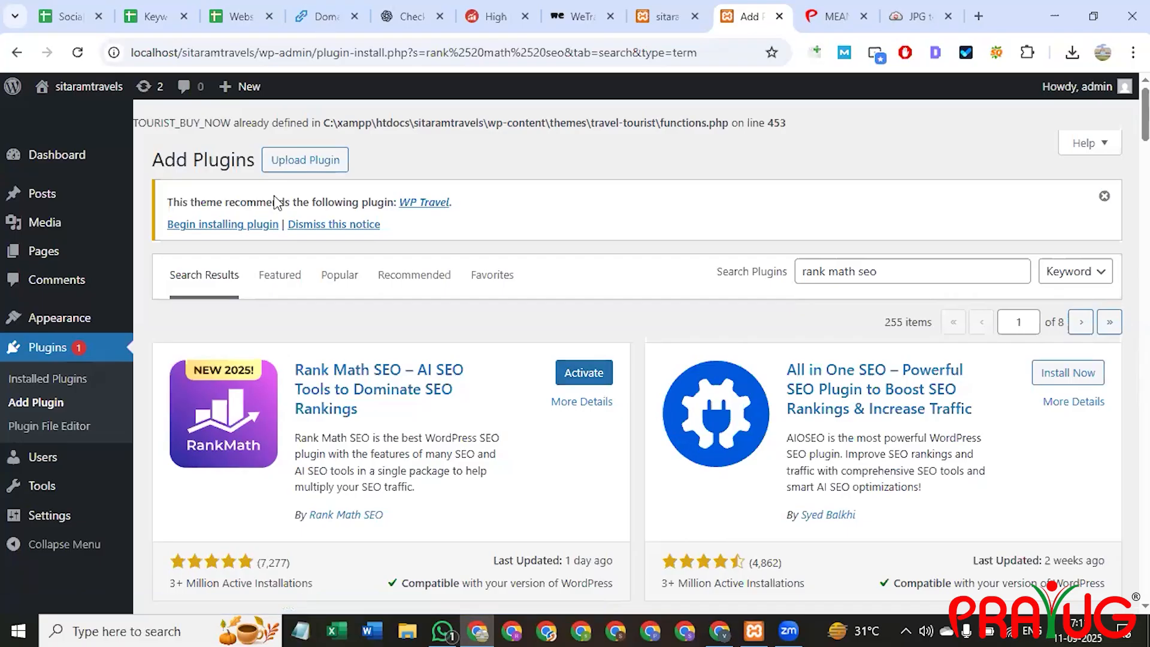
Activate the newly installed Rank Math SEO plugin.
left_click(567, 379)
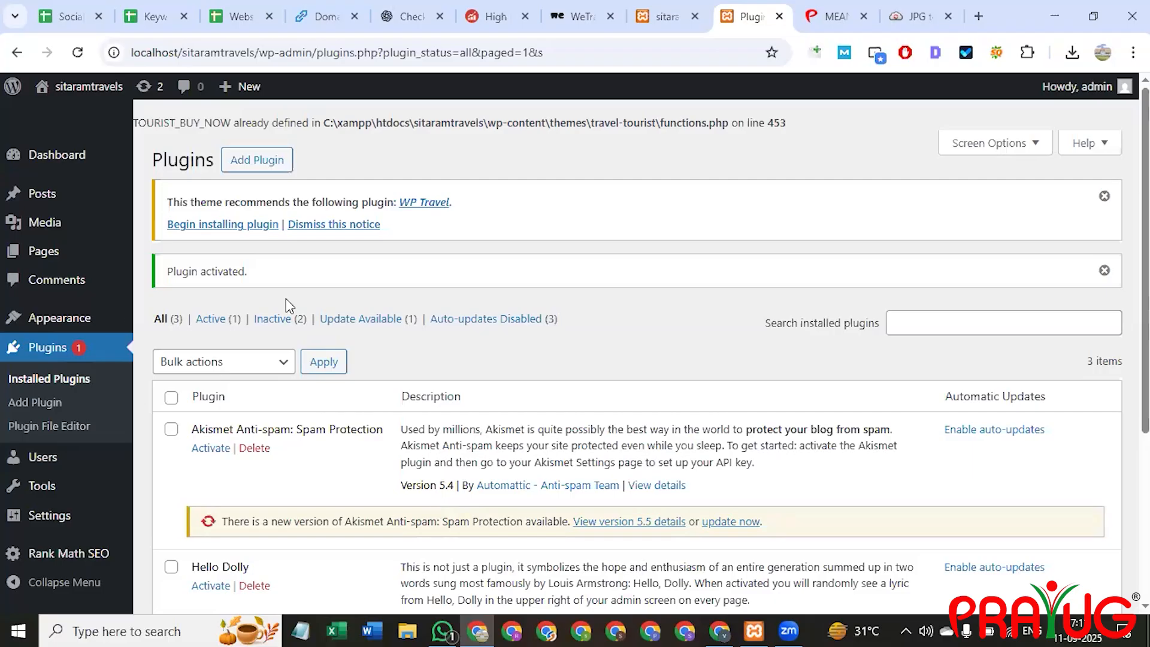
scroll(432, 406, "down", 2)
scroll(432, 405, "down", 2)
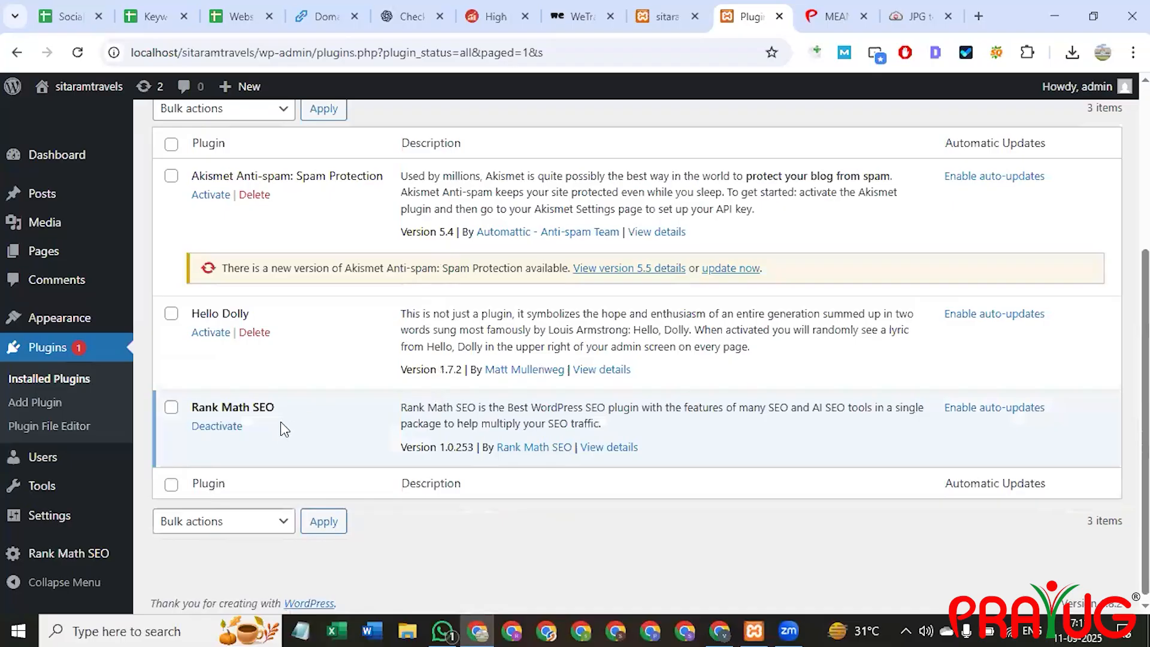
Open the 'Explore the World with Sita Ram Travels' post from All Posts for editing.
mouse_move(56, 189)
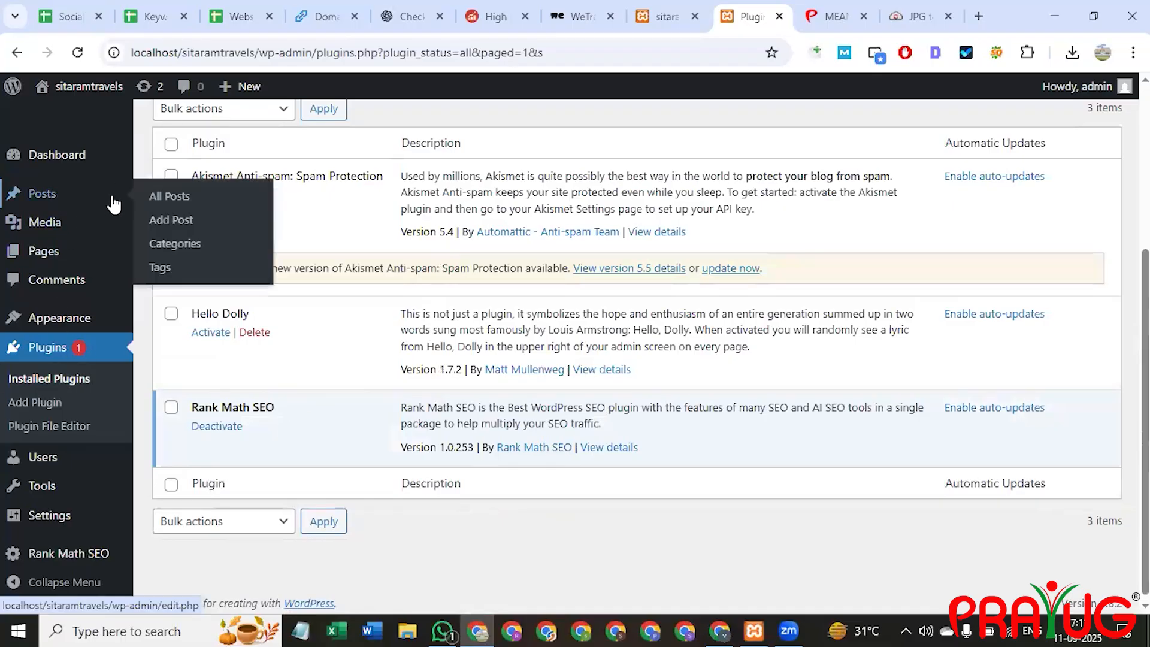
left_click(171, 196)
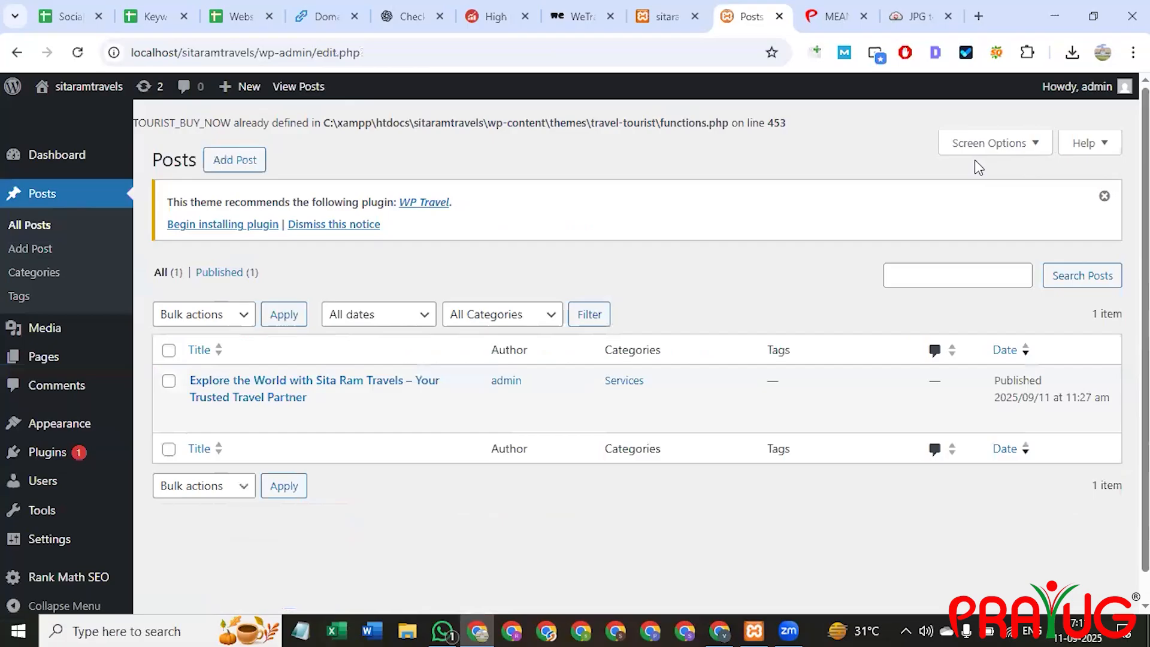
mouse_move(303, 387)
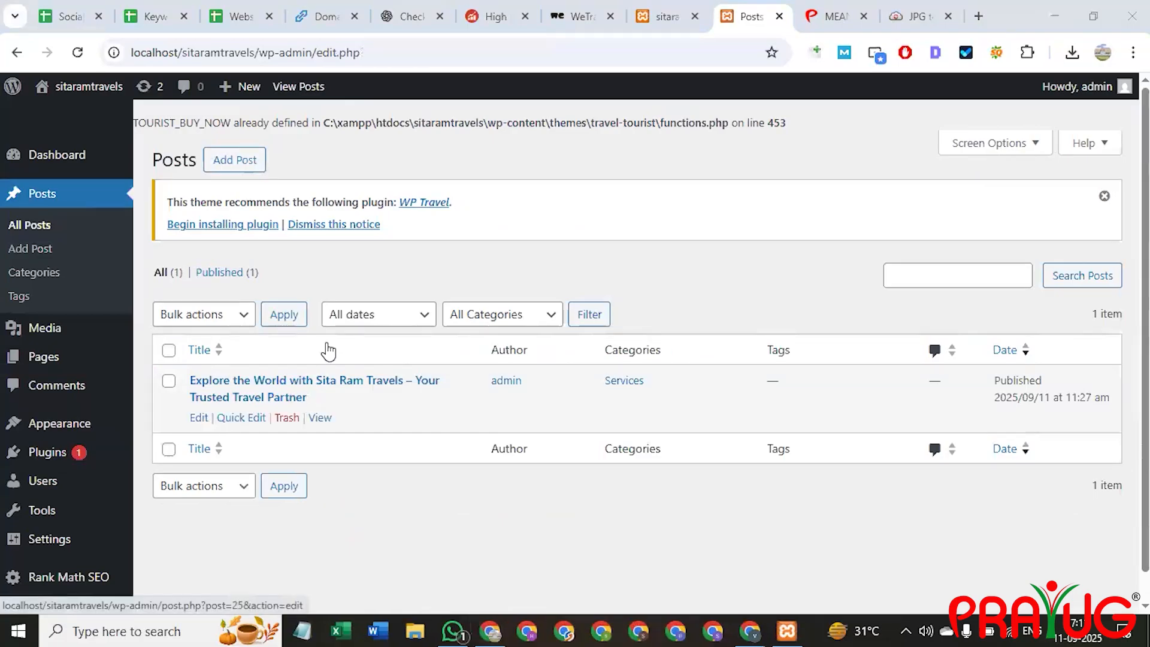
left_click(199, 418)
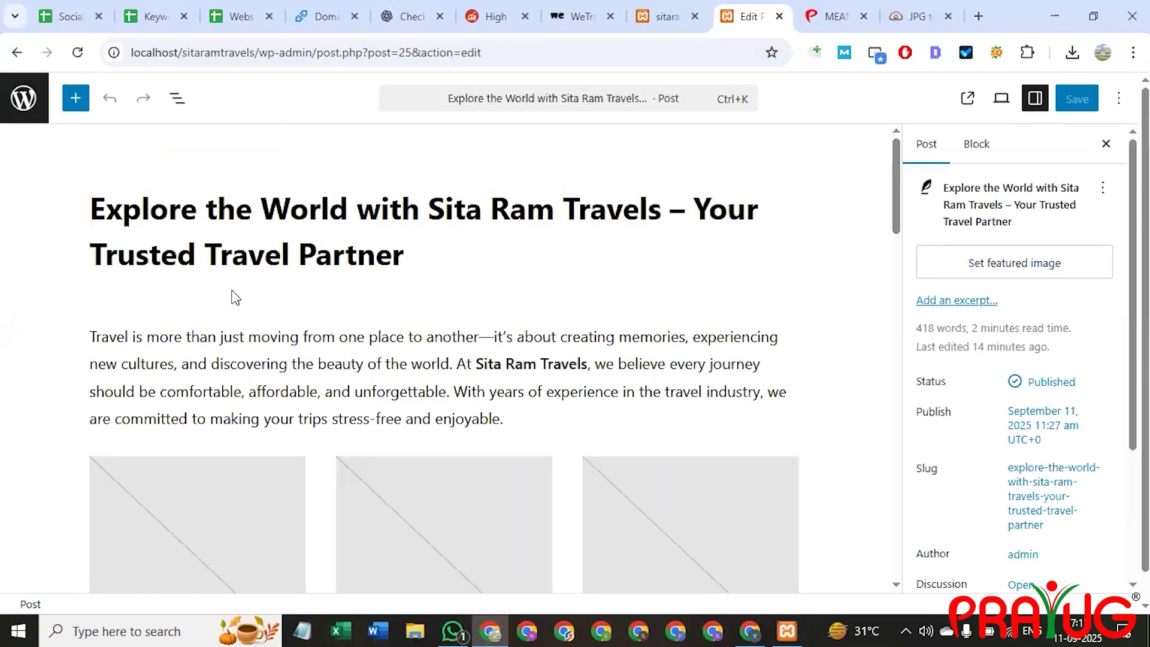
Look through the block and post settings panels, then exit the editor to the posts list.
scroll(717, 272, "down", 3)
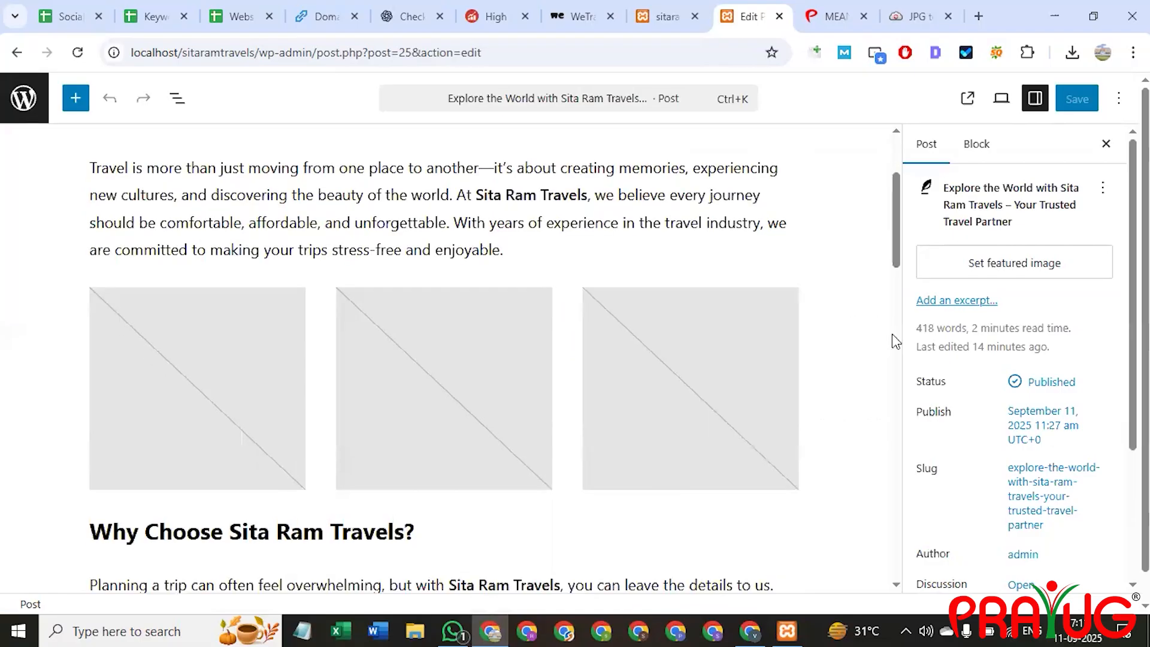
left_click(977, 146)
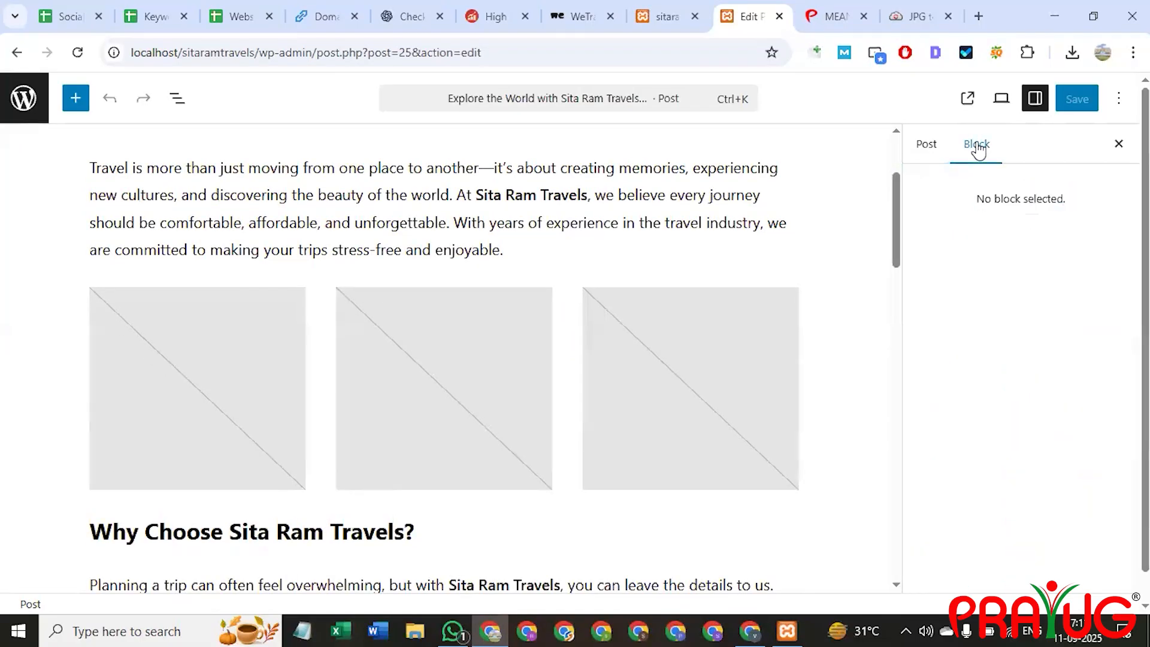
left_click(907, 151)
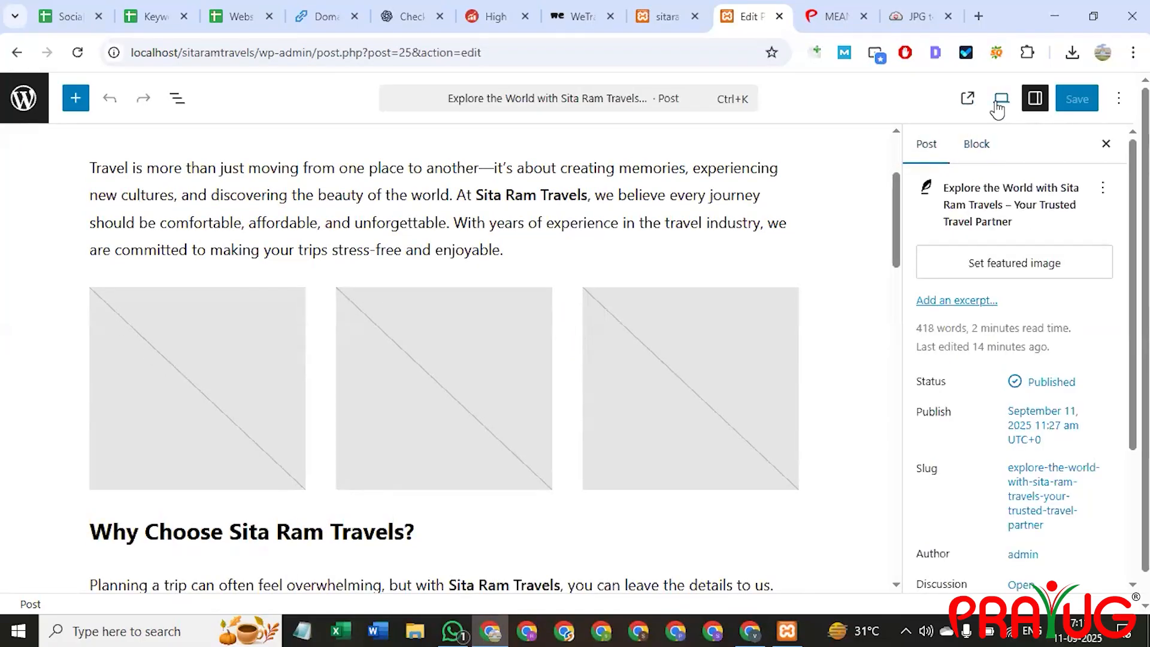
left_click(1035, 99)
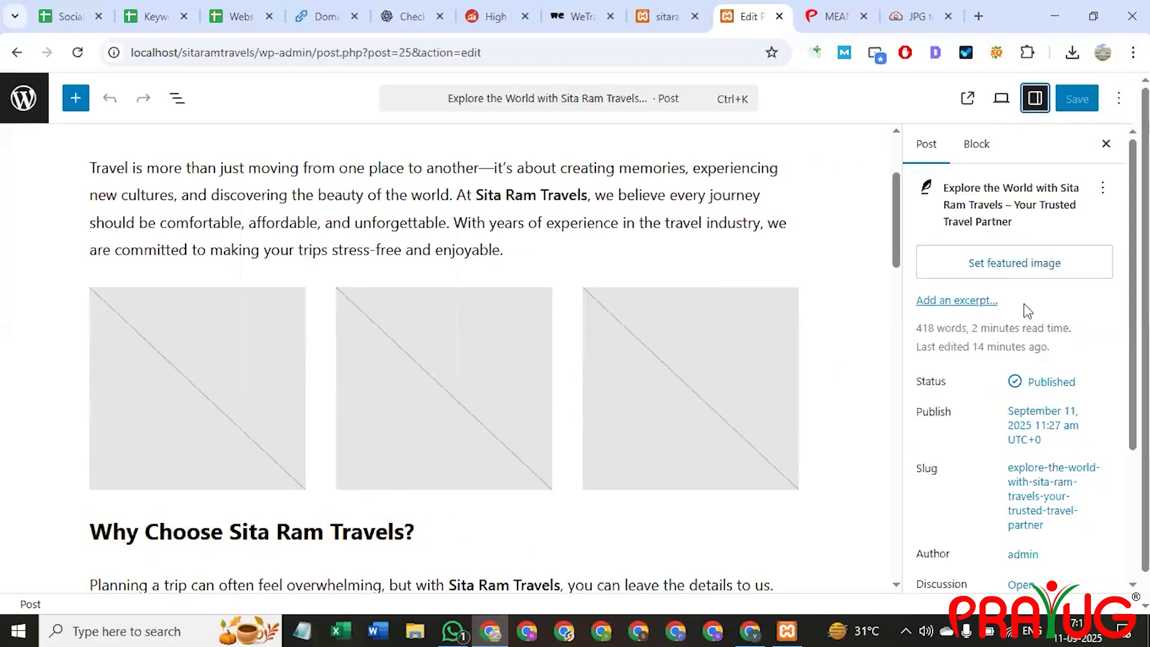
scroll(1023, 304, "down", 3)
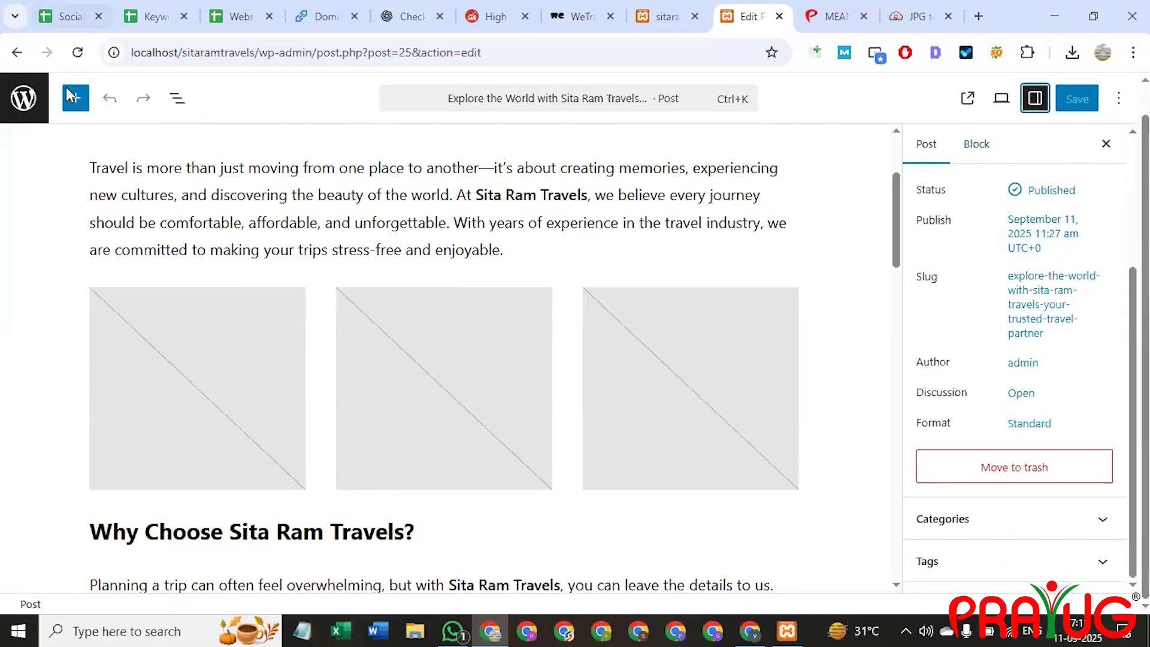
left_click(17, 53)
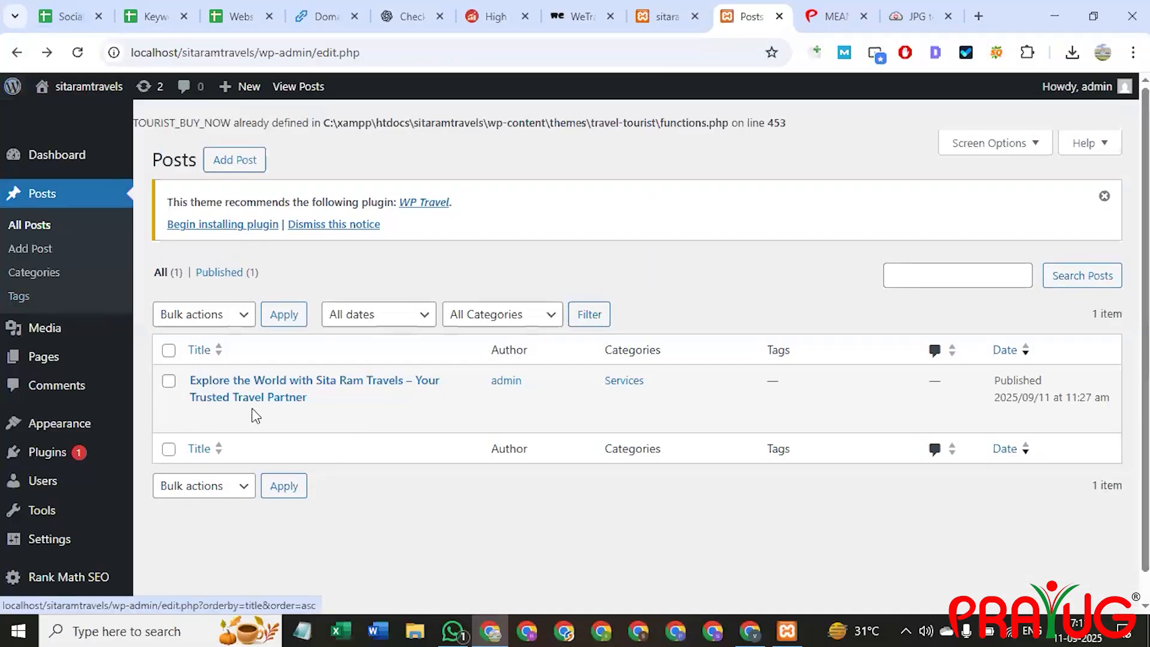
Start a new blank post and scroll through it.
left_click(234, 160)
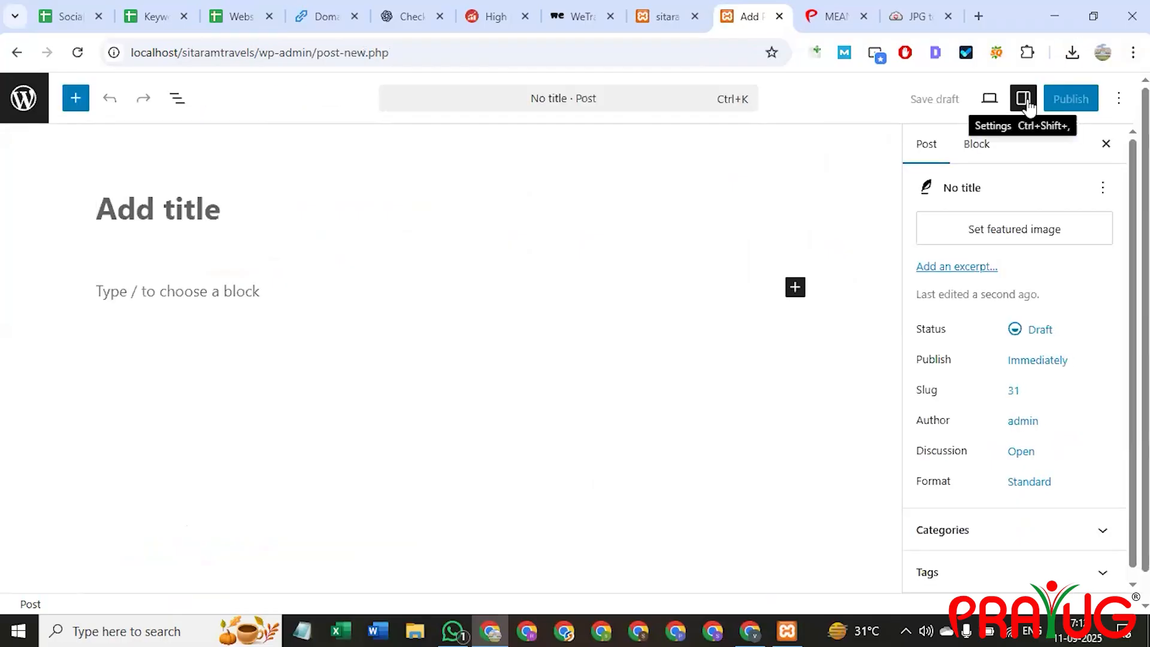
scroll(1018, 252, "down", 1)
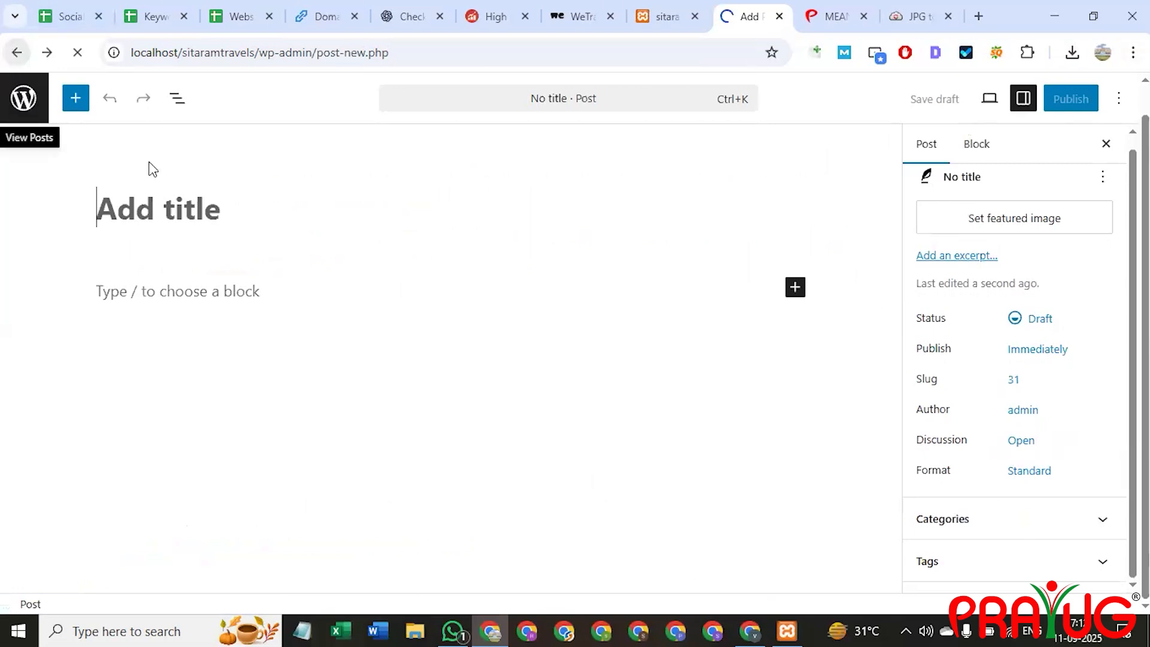
scroll(36, 528, "down", 1)
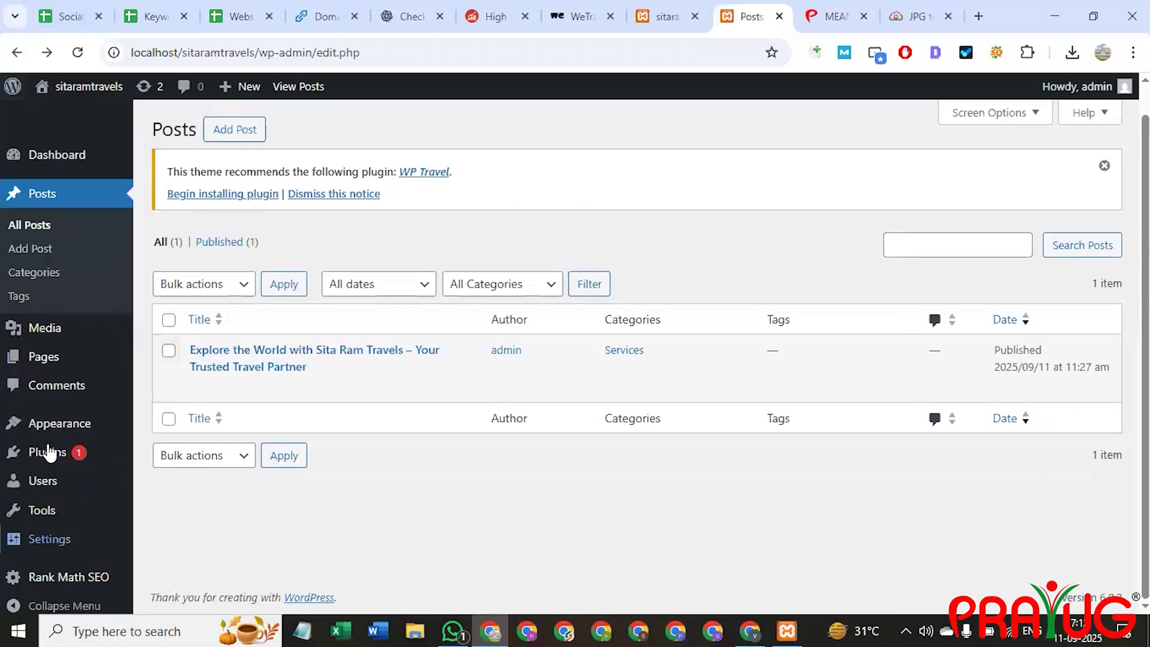
On Installed Plugins, read the Rank Math SEO details popup, then close it.
mouse_move(48, 452)
left_click(206, 458)
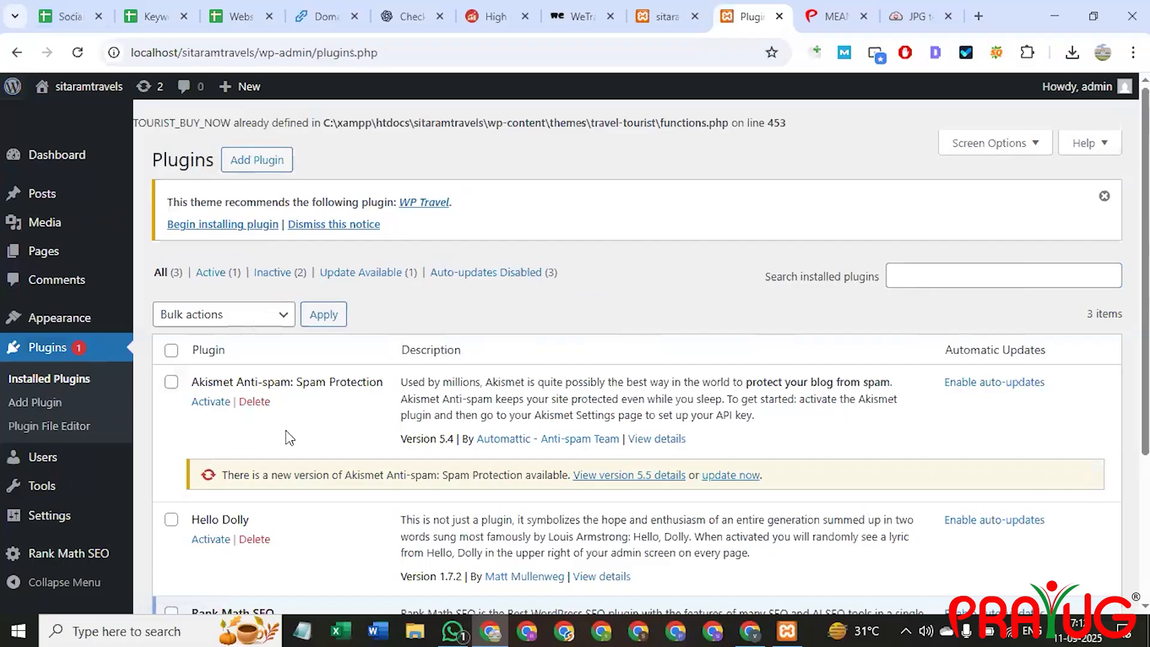
scroll(270, 432, "down", 3)
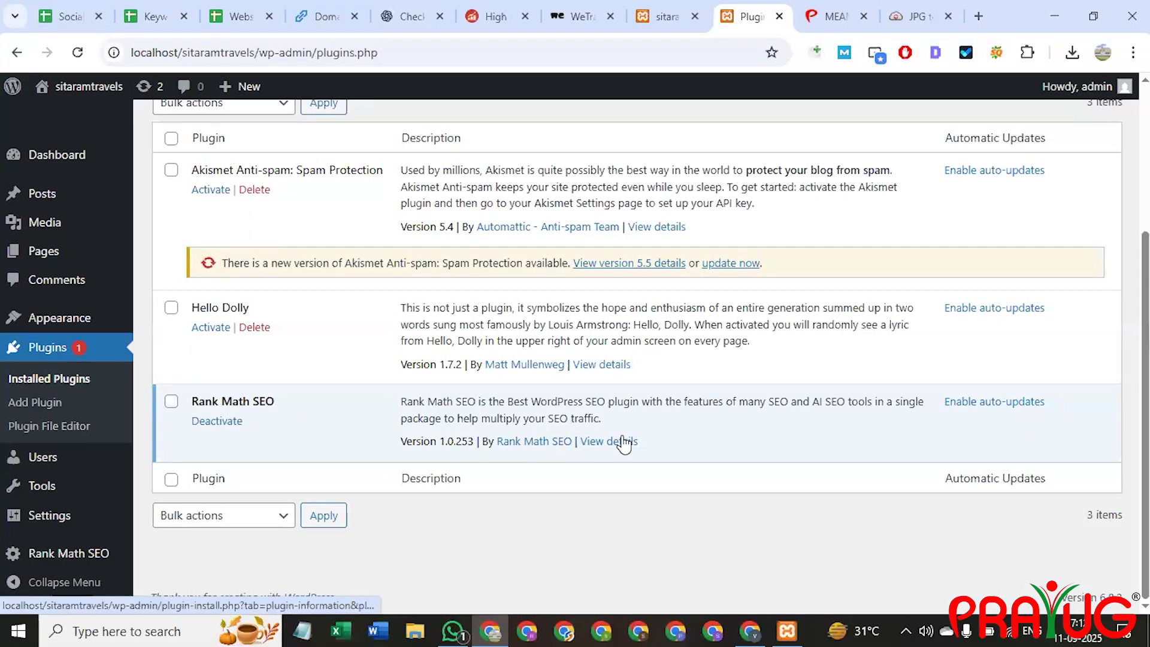
left_click(622, 441)
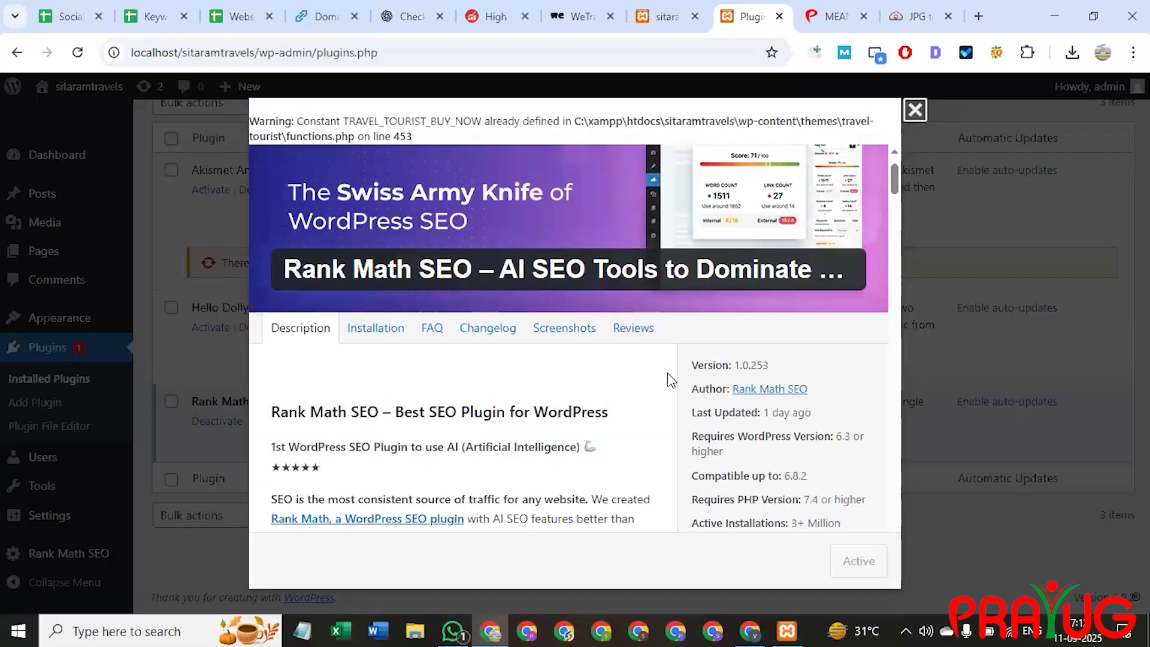
scroll(788, 267, "down", 8)
scroll(789, 267, "down", 15)
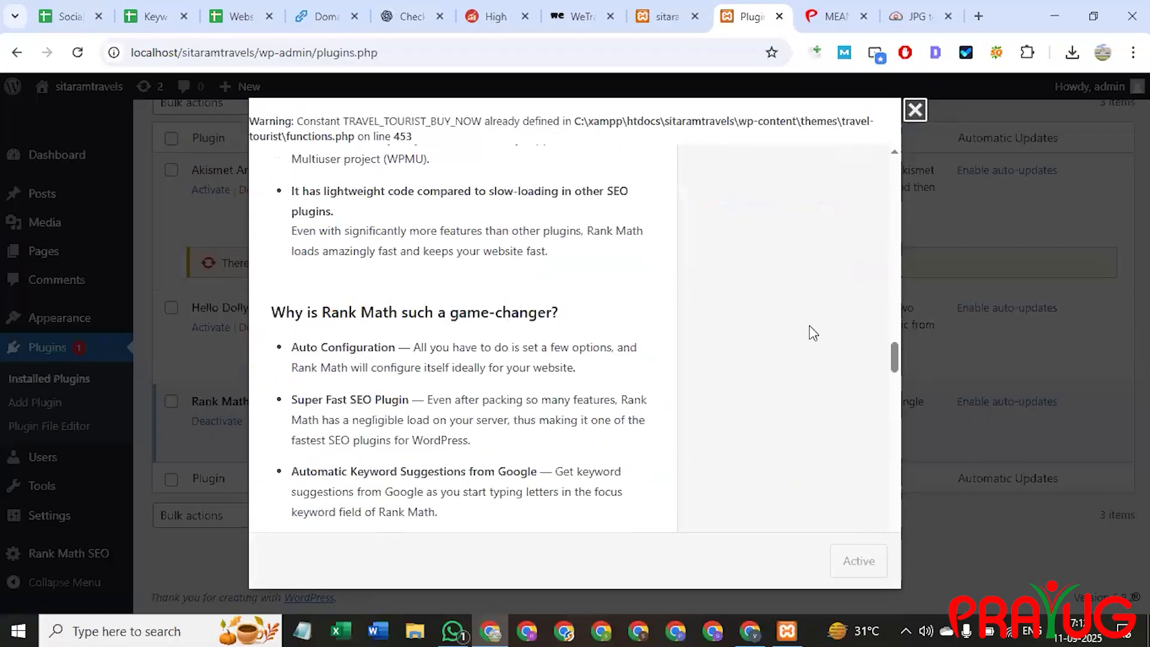
scroll(897, 103, "down", 3)
left_click(915, 110)
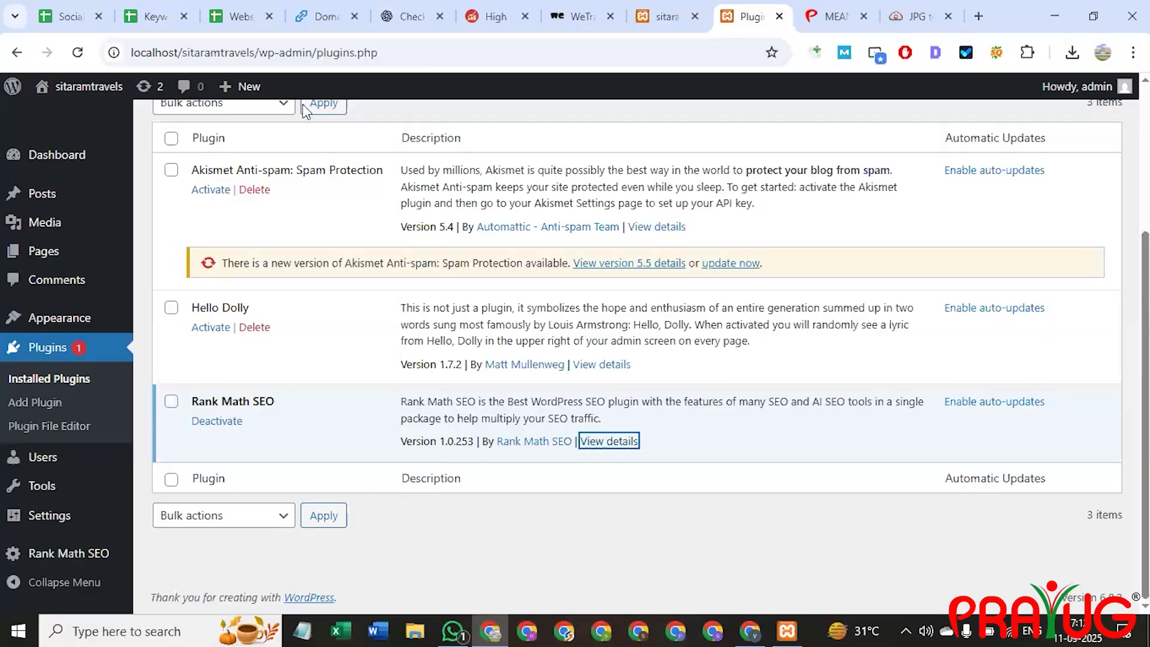
Reload the Installed Plugins page to confirm Rank Math SEO 1.0.253 is active.
left_click(281, 45)
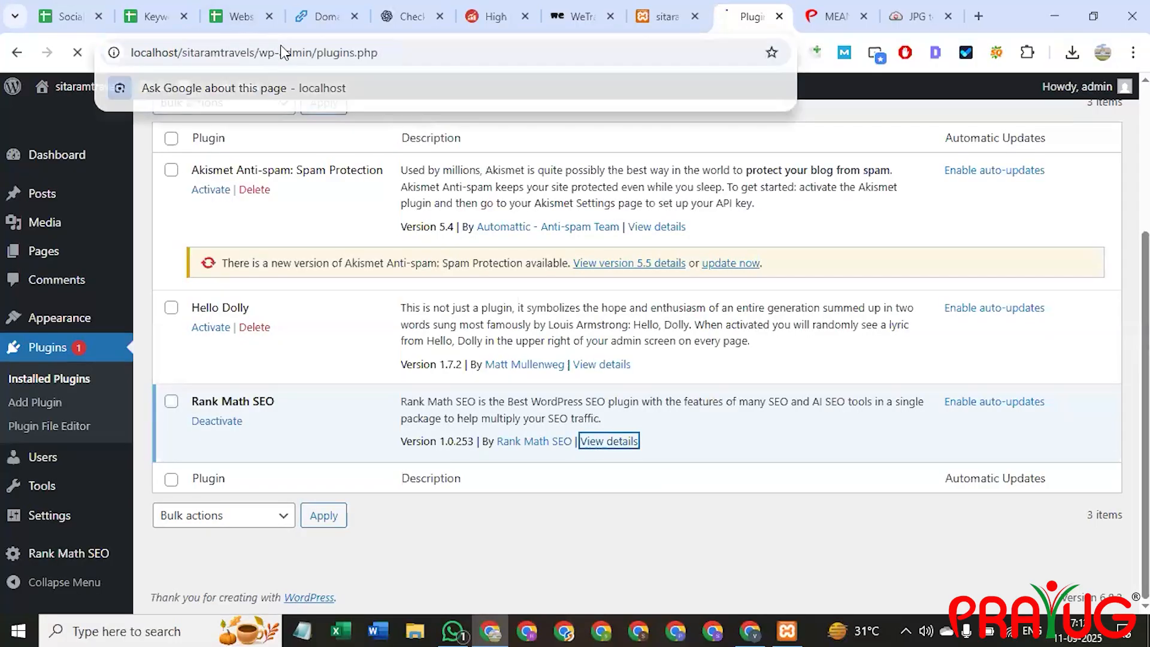
key("Return")
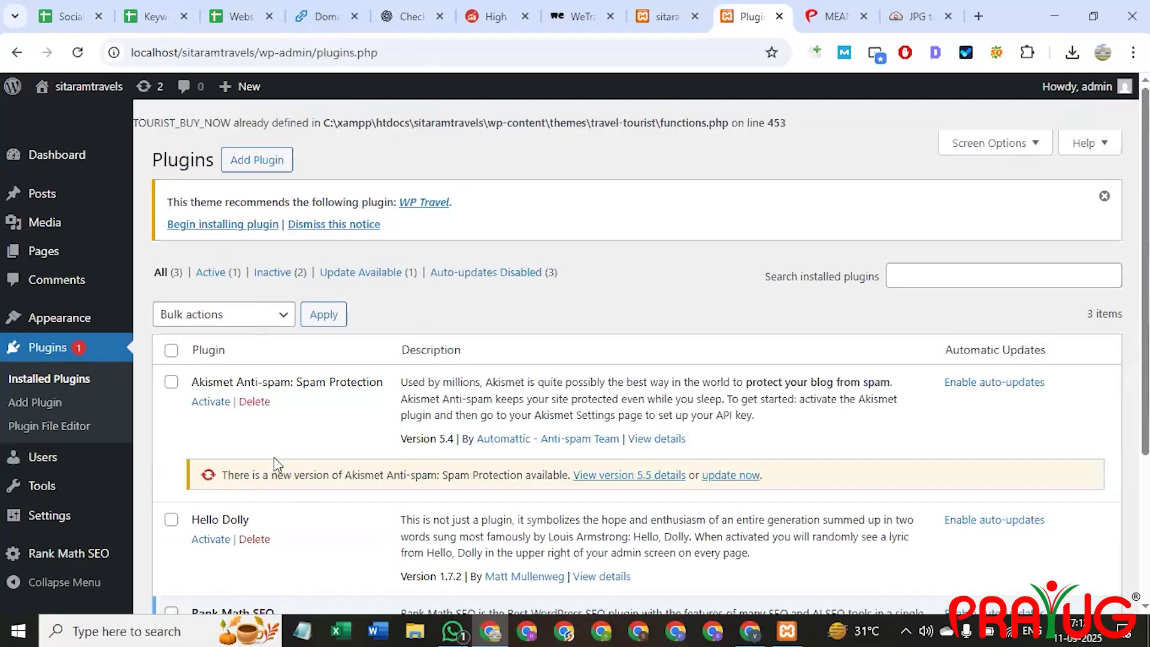
scroll(275, 458, "down", 3)
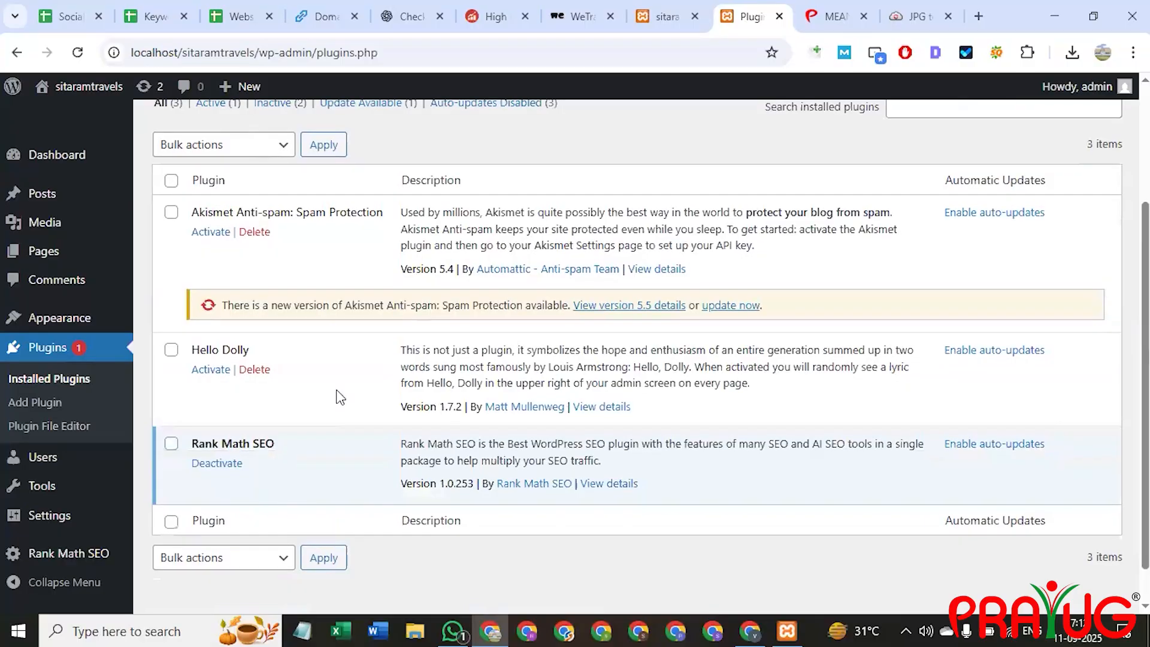
scroll(340, 397, "down", 1)
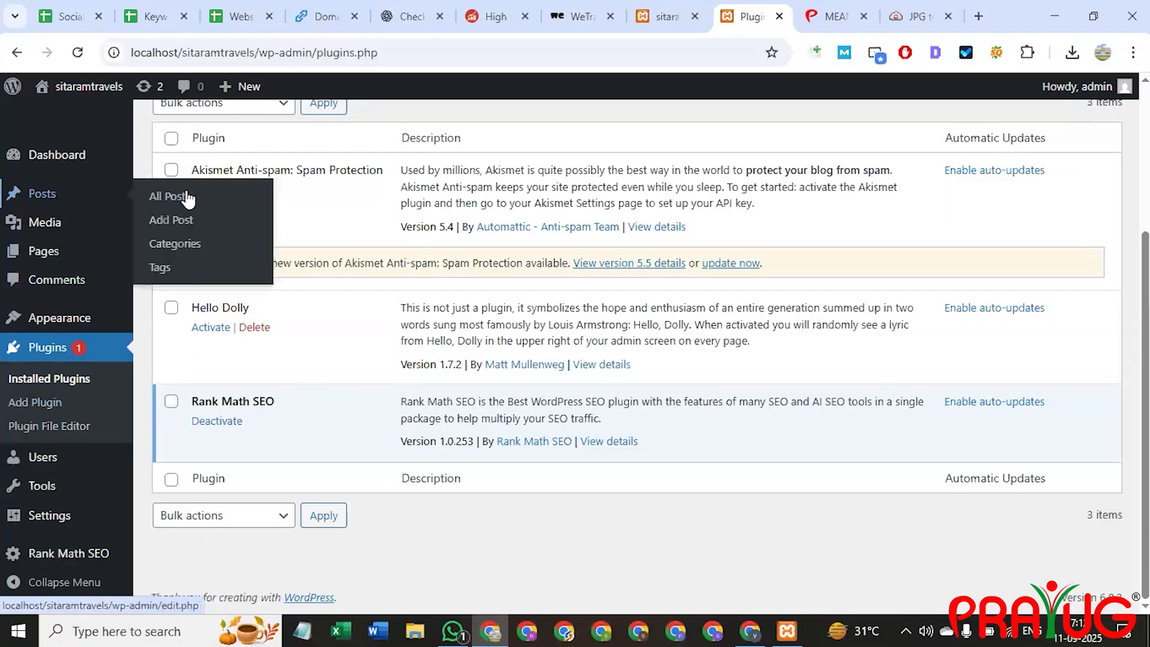
Review the available WordPress, plugin and theme updates on the Dashboard Updates page.
left_click(88, 157)
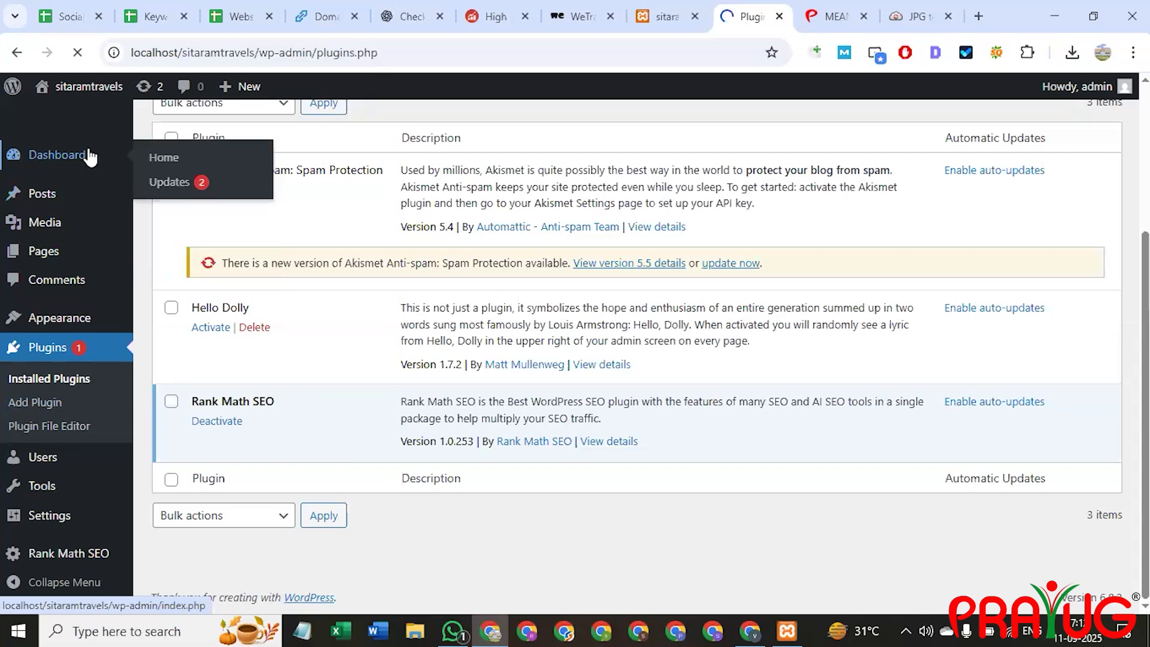
left_click(179, 183)
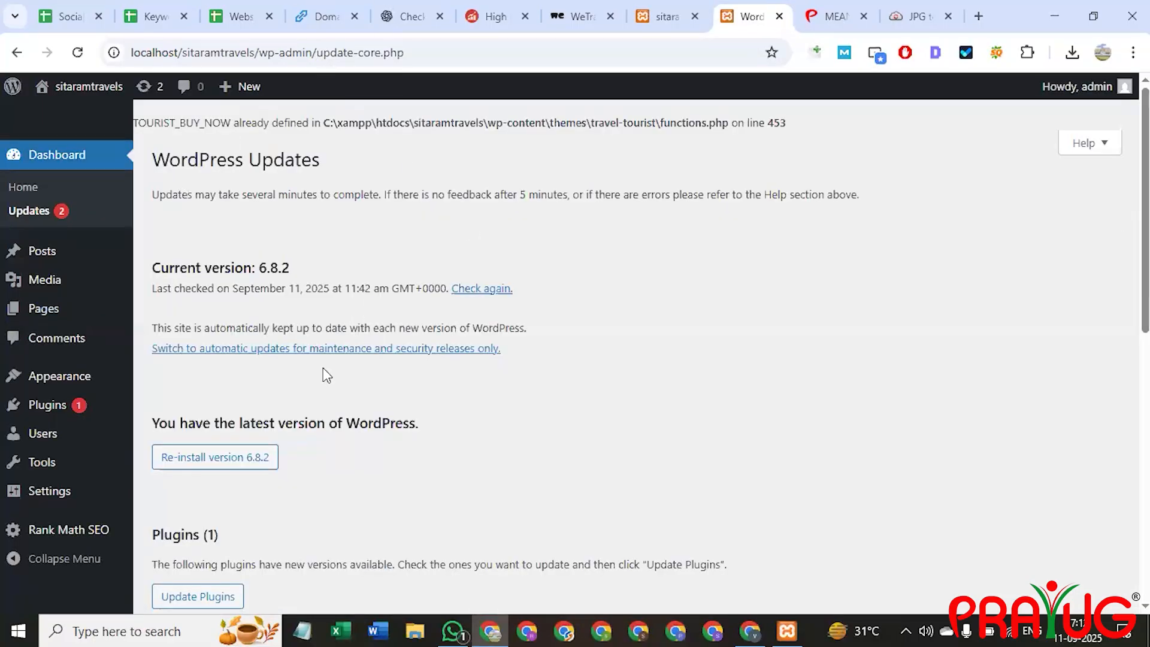
scroll(242, 423, "down", 5)
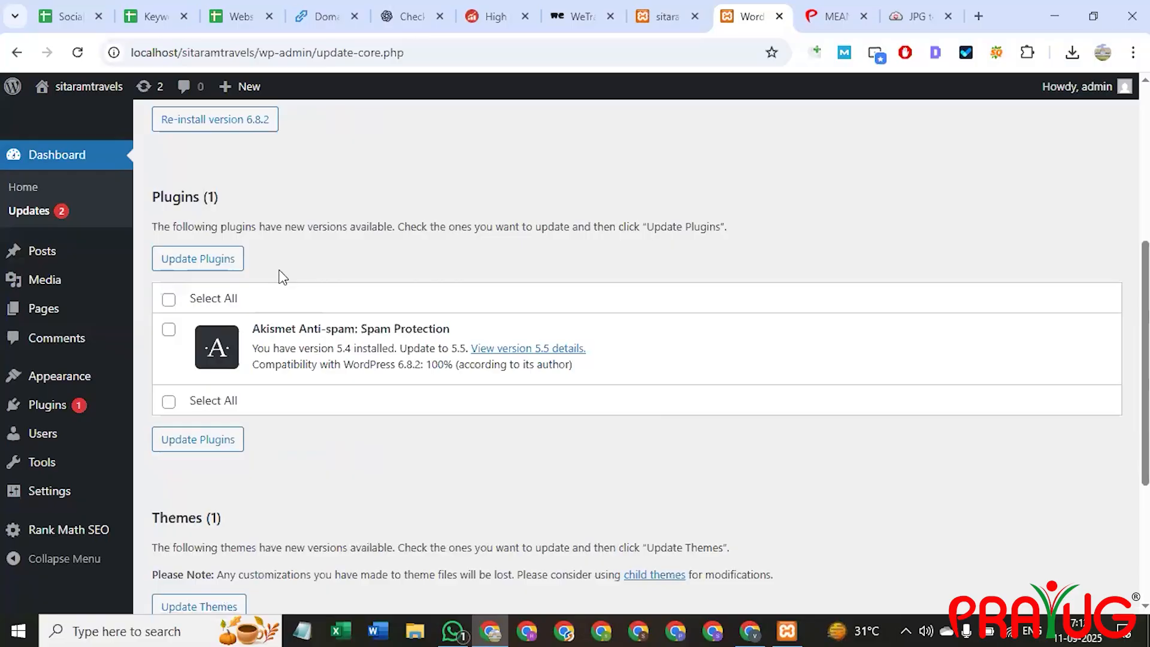
scroll(276, 366, "up", 5)
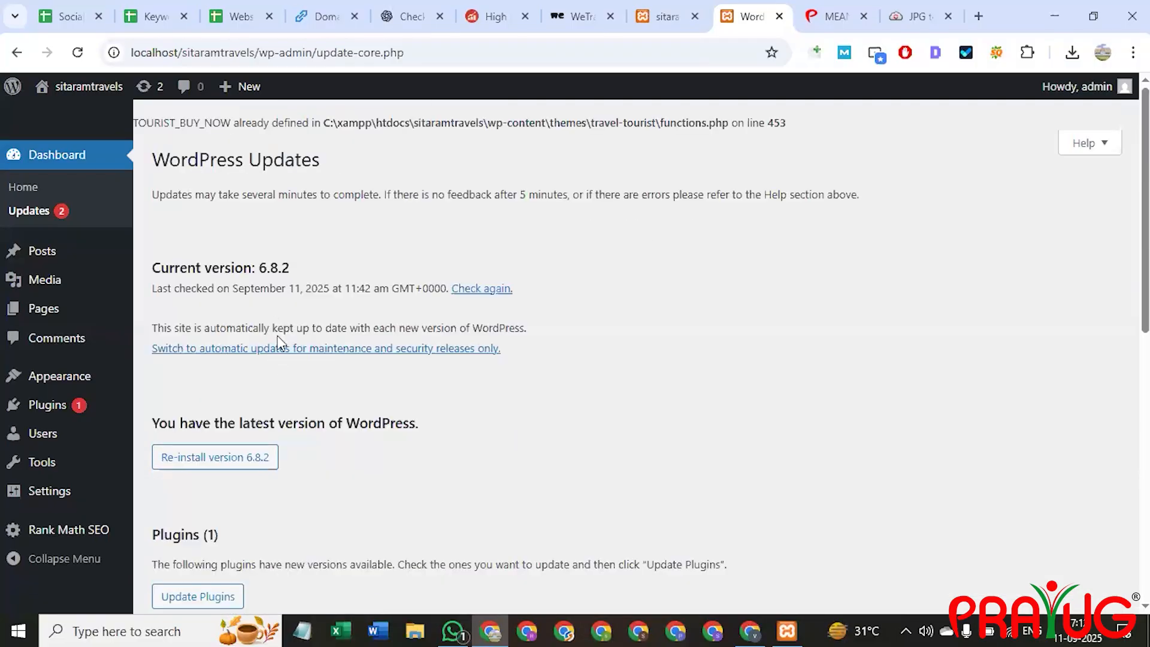
mouse_move(70, 256)
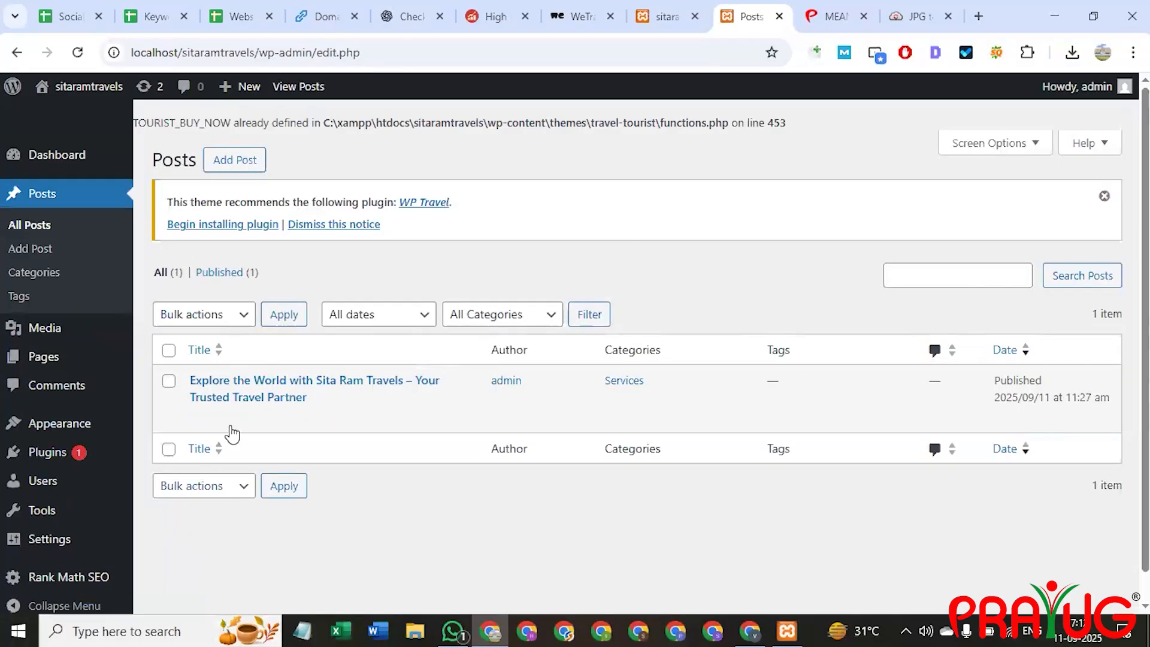
Open the Sita Ram Travels post and review its category settings and device preview options.
left_click(234, 388)
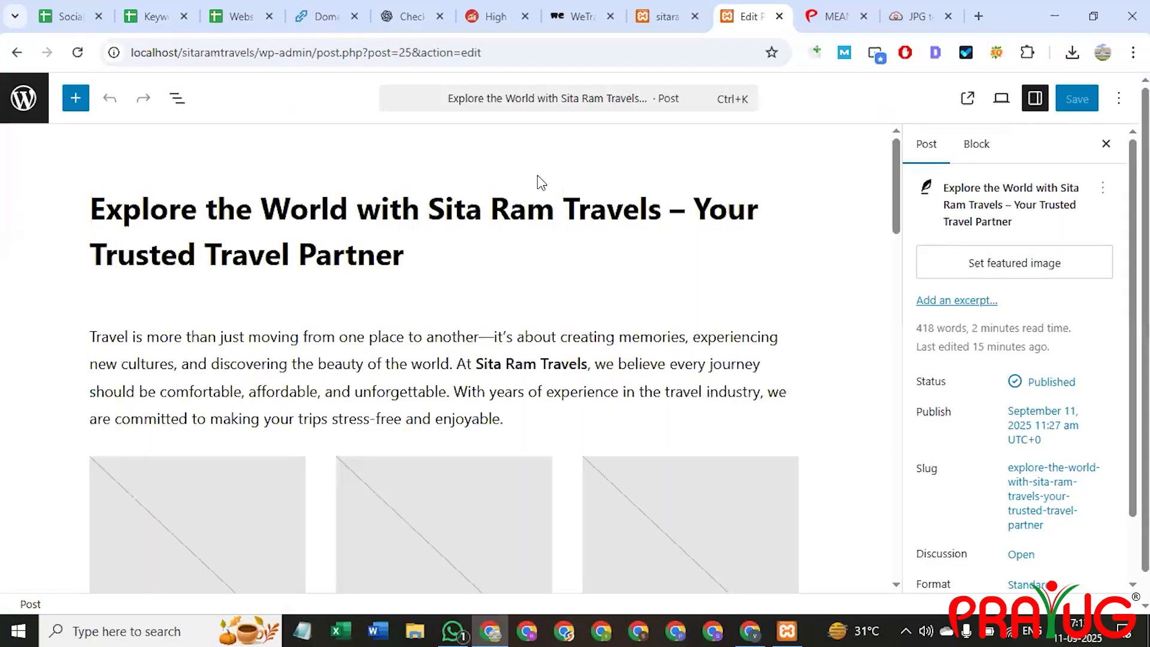
scroll(994, 371, "down", 3)
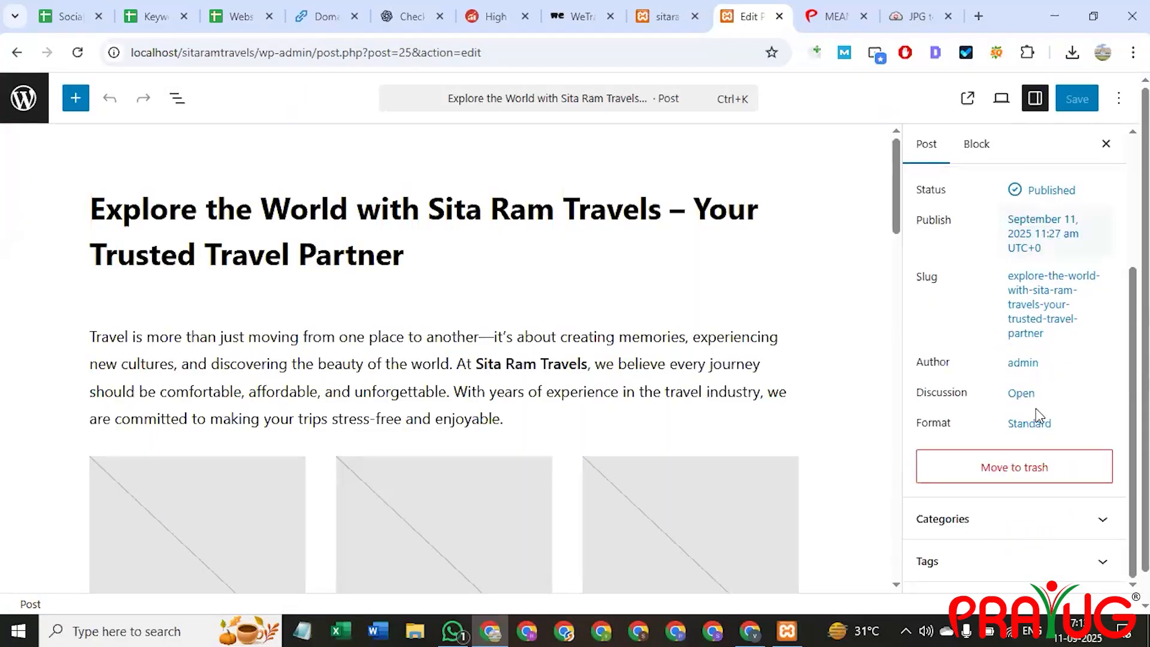
left_click(996, 521)
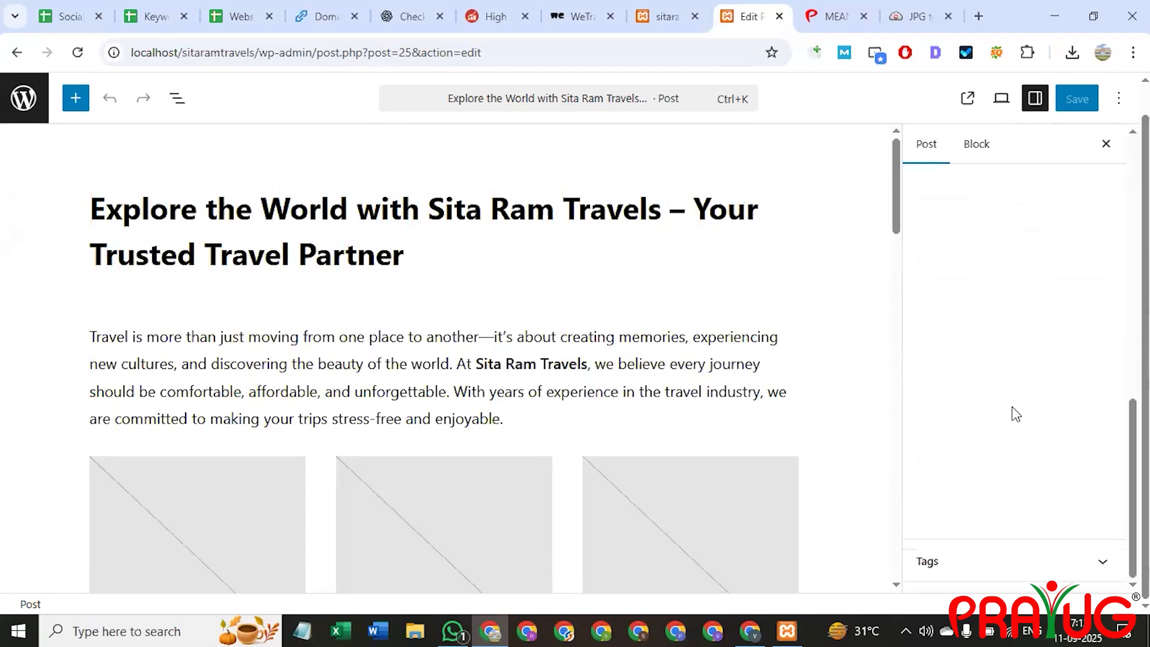
scroll(1043, 443, "up", 5)
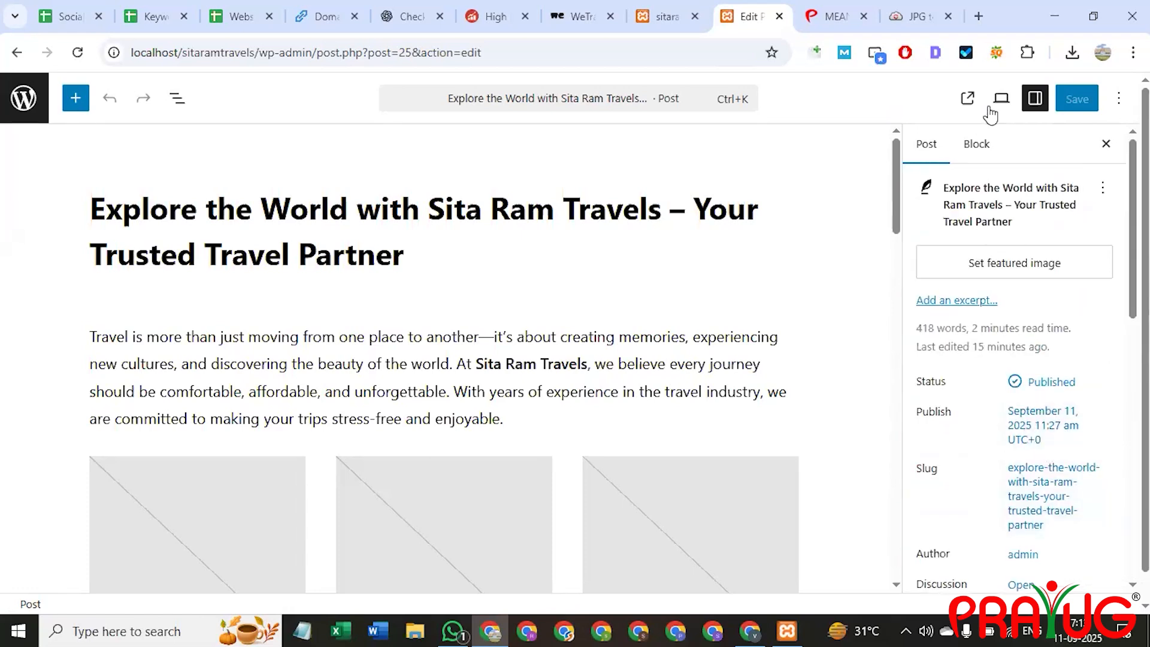
left_click(1010, 101)
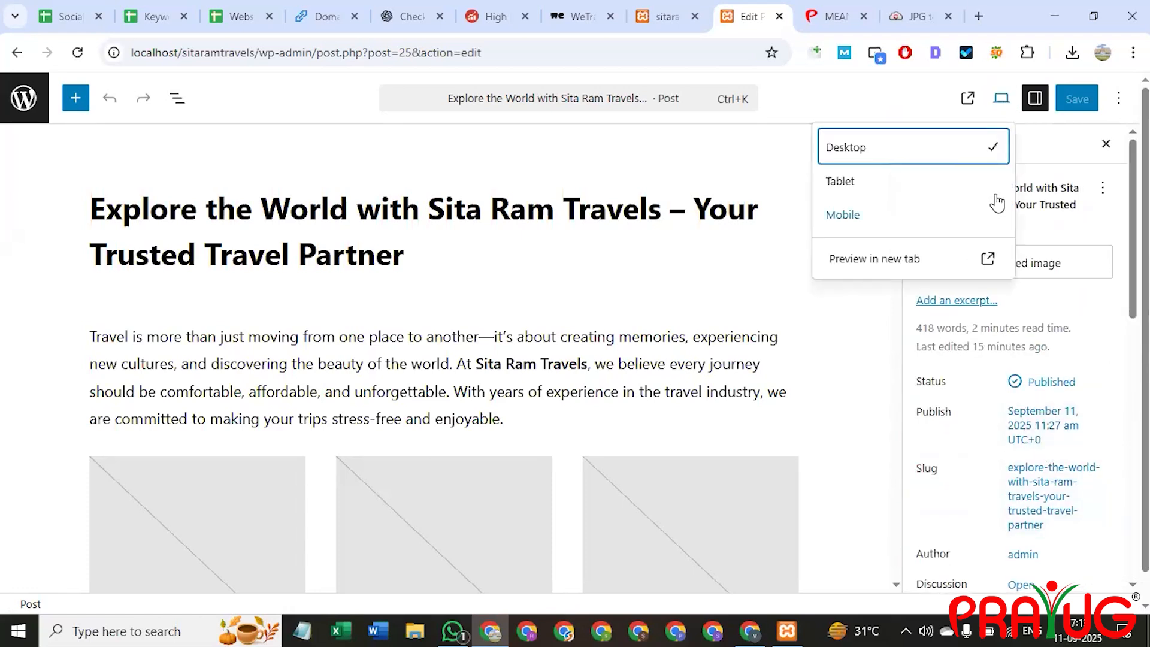
left_click(1038, 98)
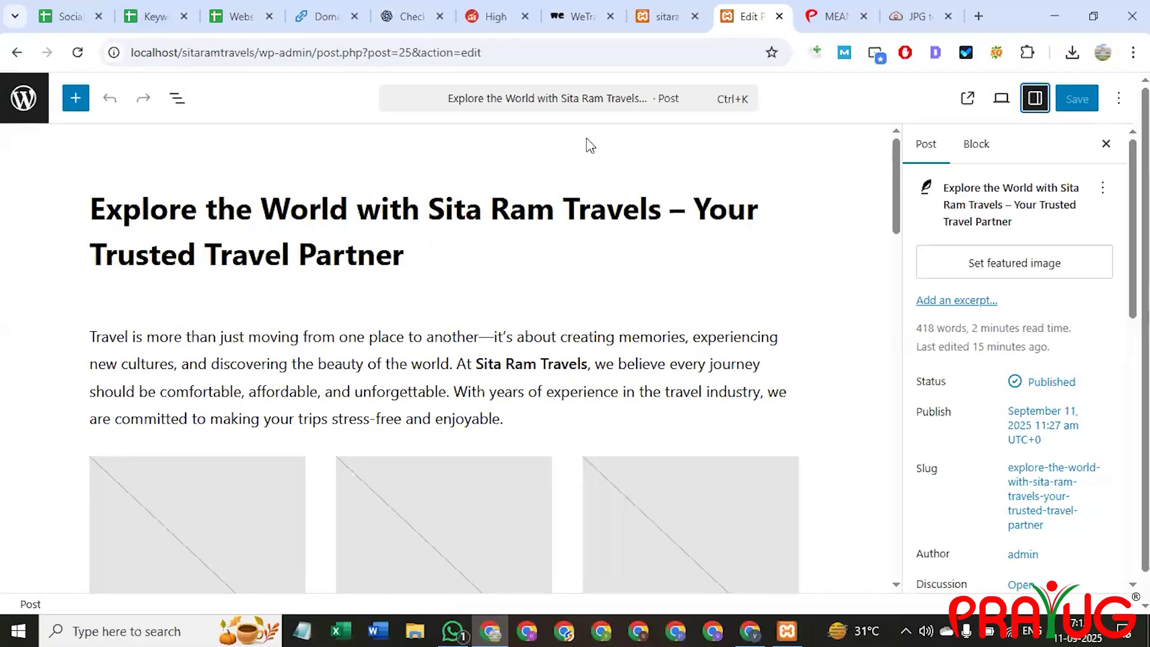
Back on Posts, dismiss the WP Travel plugin recommendation and start a new blank post.
left_click(26, 102)
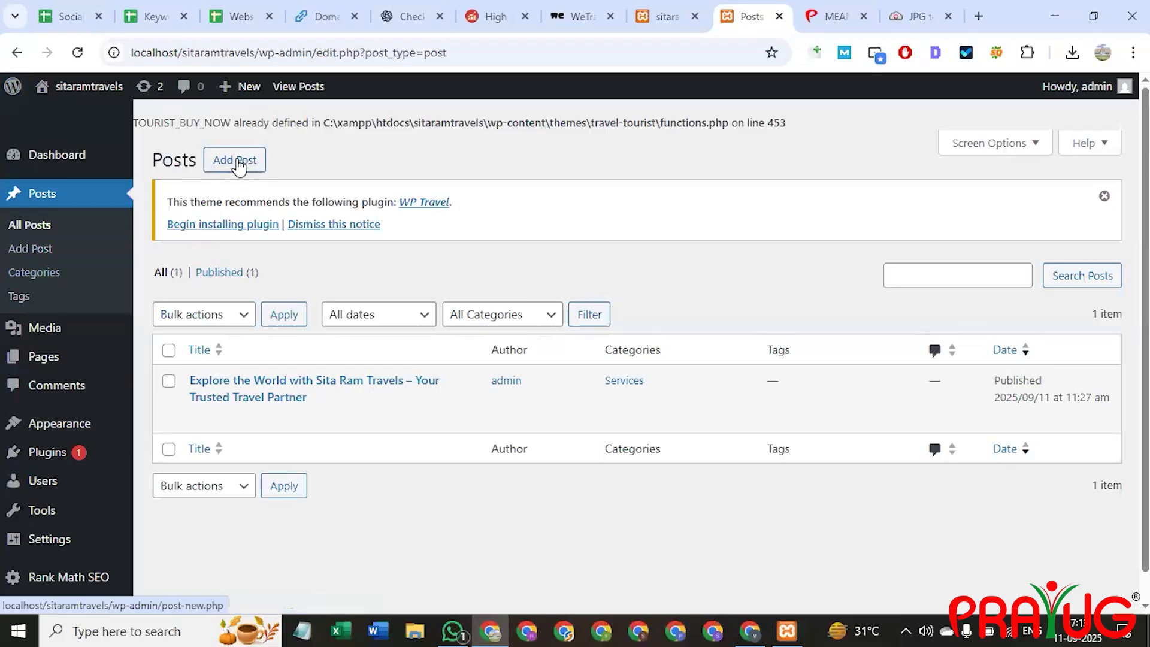
left_click(334, 225)
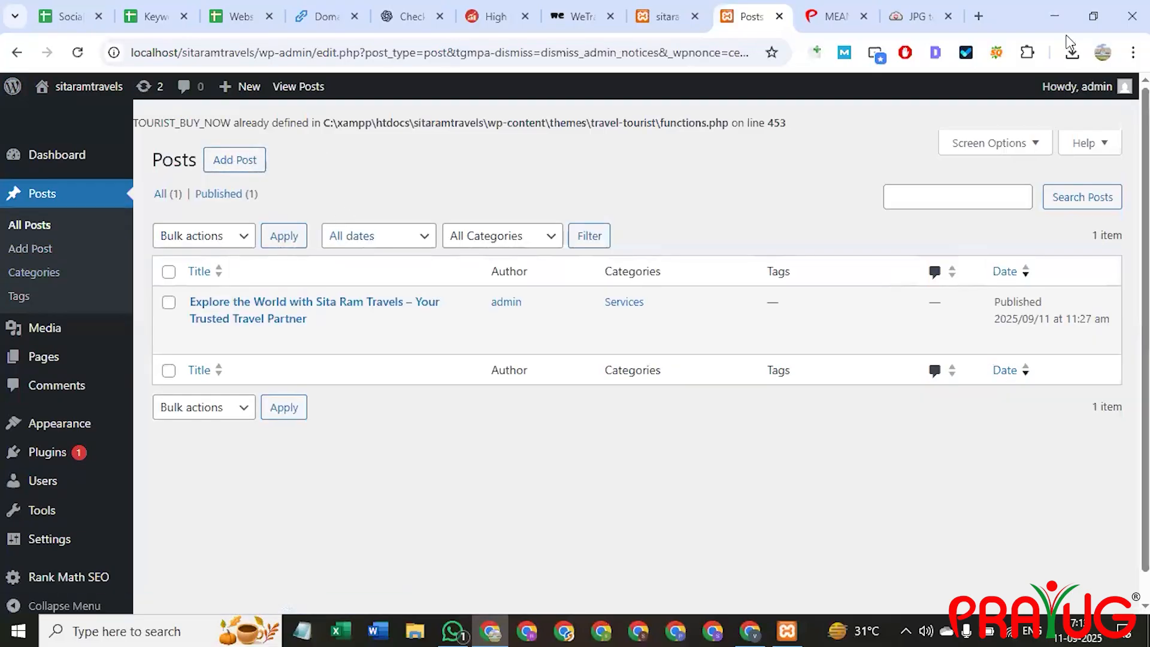
left_click(236, 162)
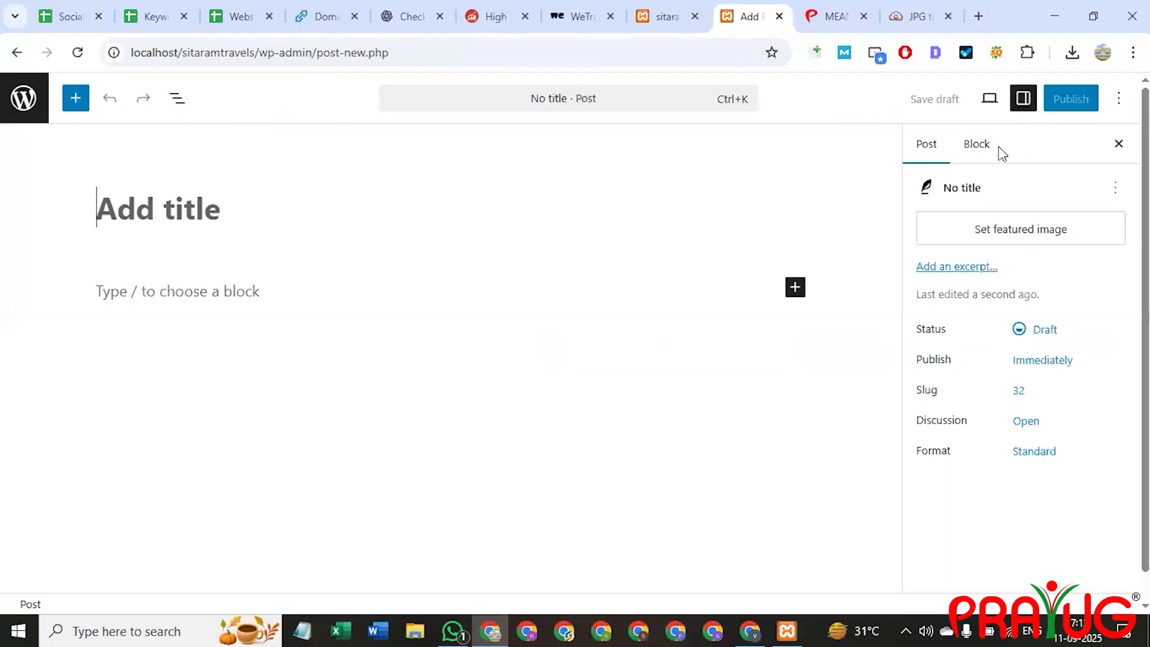
left_click(1119, 98)
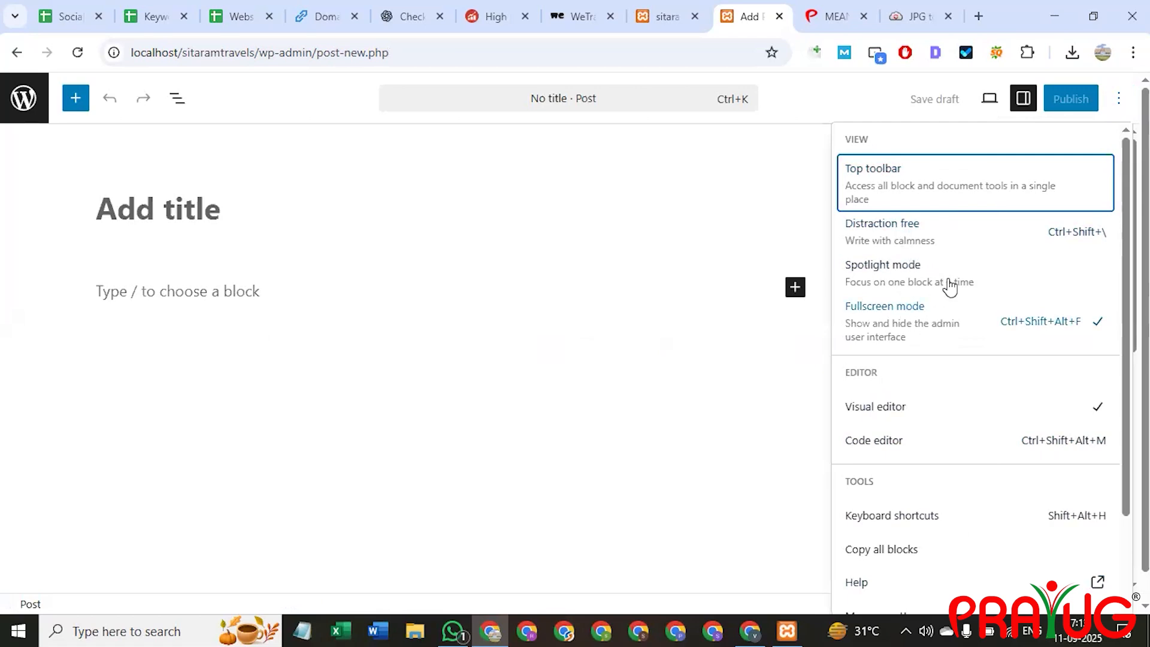
scroll(874, 539, "down", 2)
left_click(549, 207)
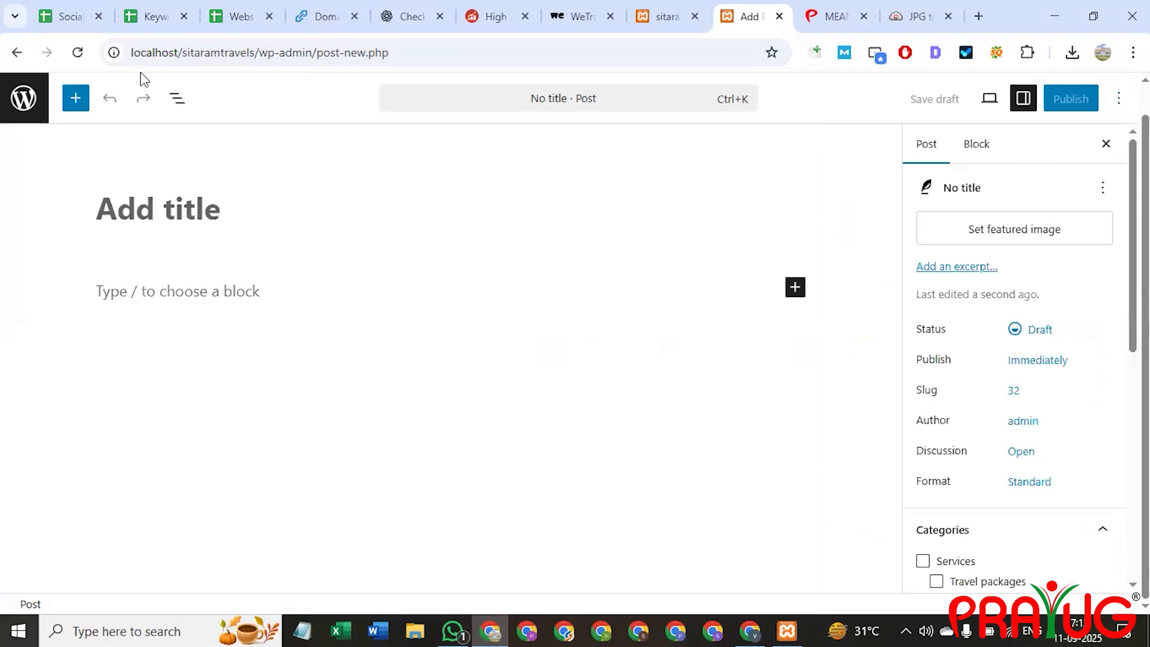
left_click(24, 97)
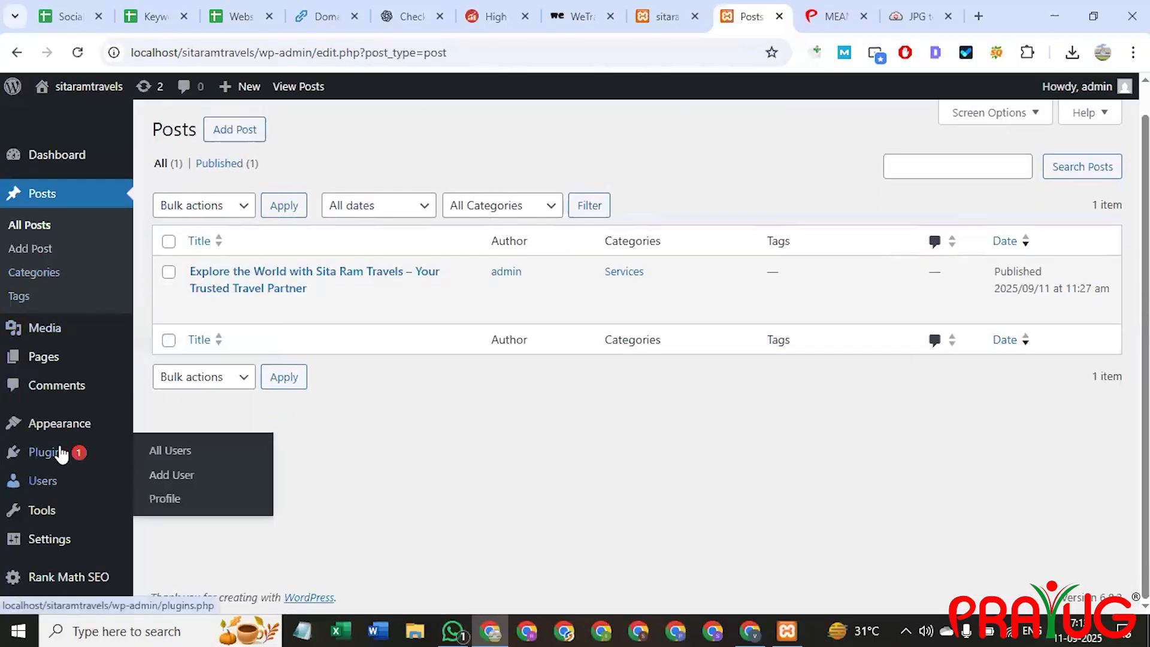
Search the plugin directory for 'rank math seo', then open Rank Math's Connect FREE Account page.
left_click(61, 453)
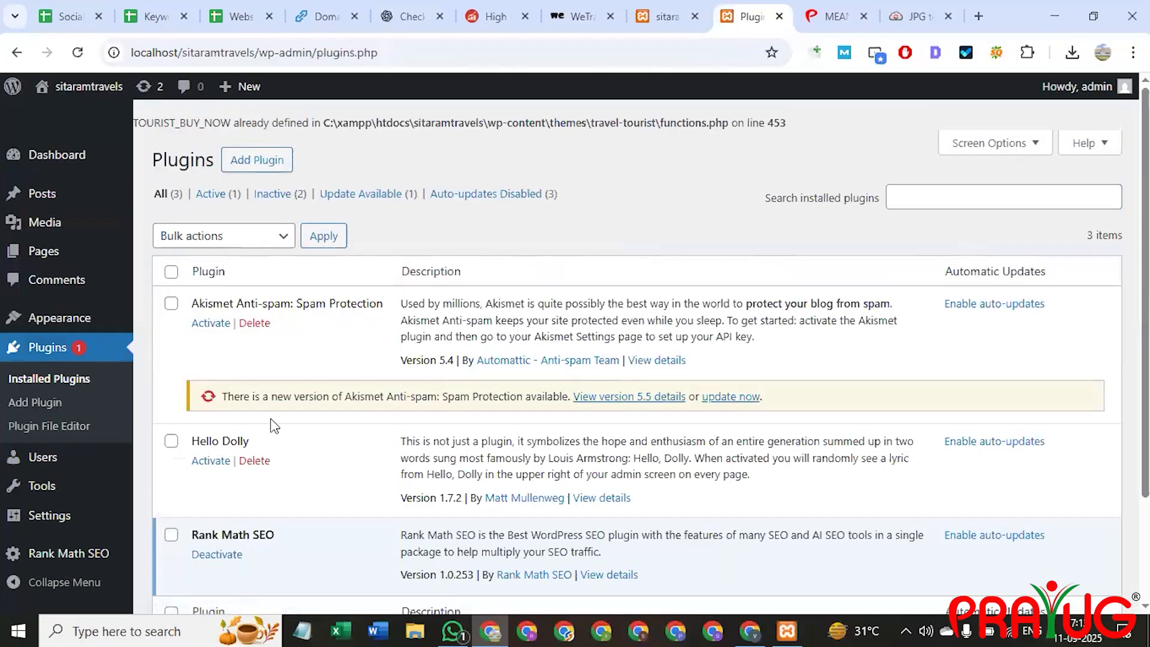
scroll(257, 448, "down", 2)
scroll(276, 412, "up", 2)
left_click(260, 171)
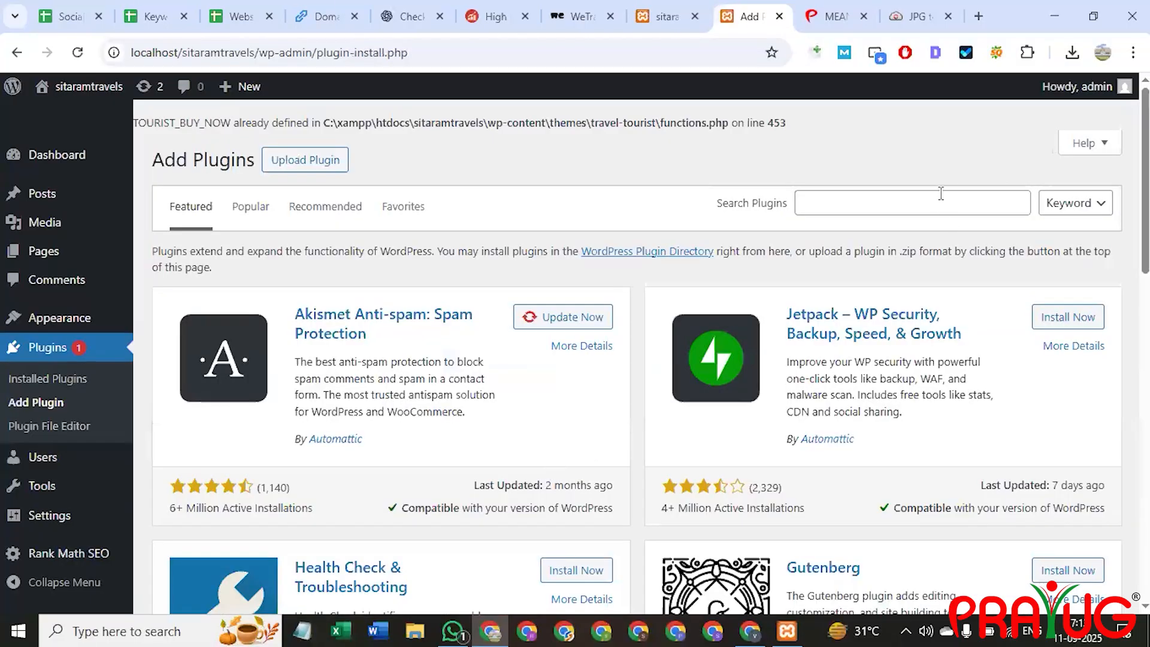
left_click(938, 201)
type("rank math")
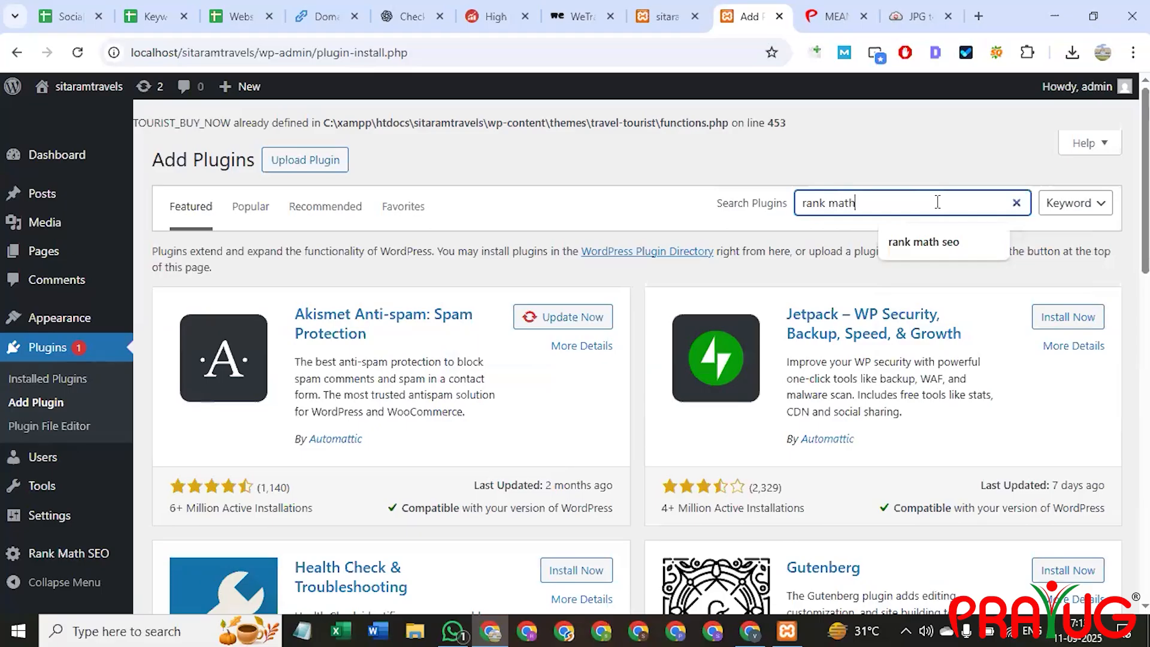
type(" seo")
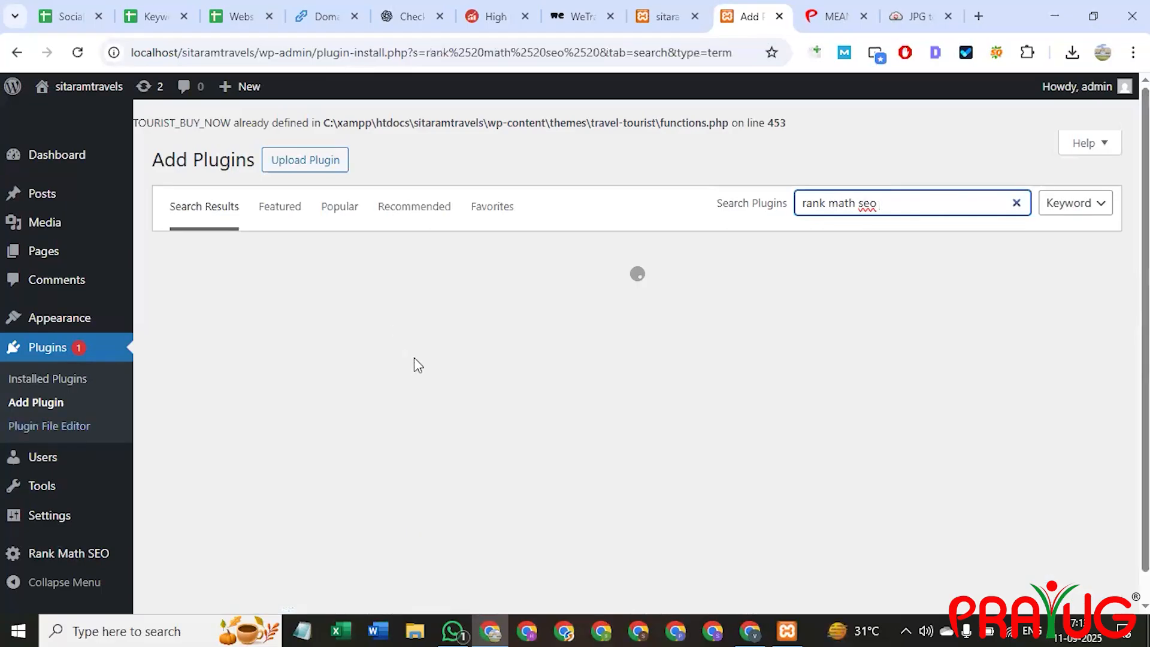
scroll(136, 431, "down", 1)
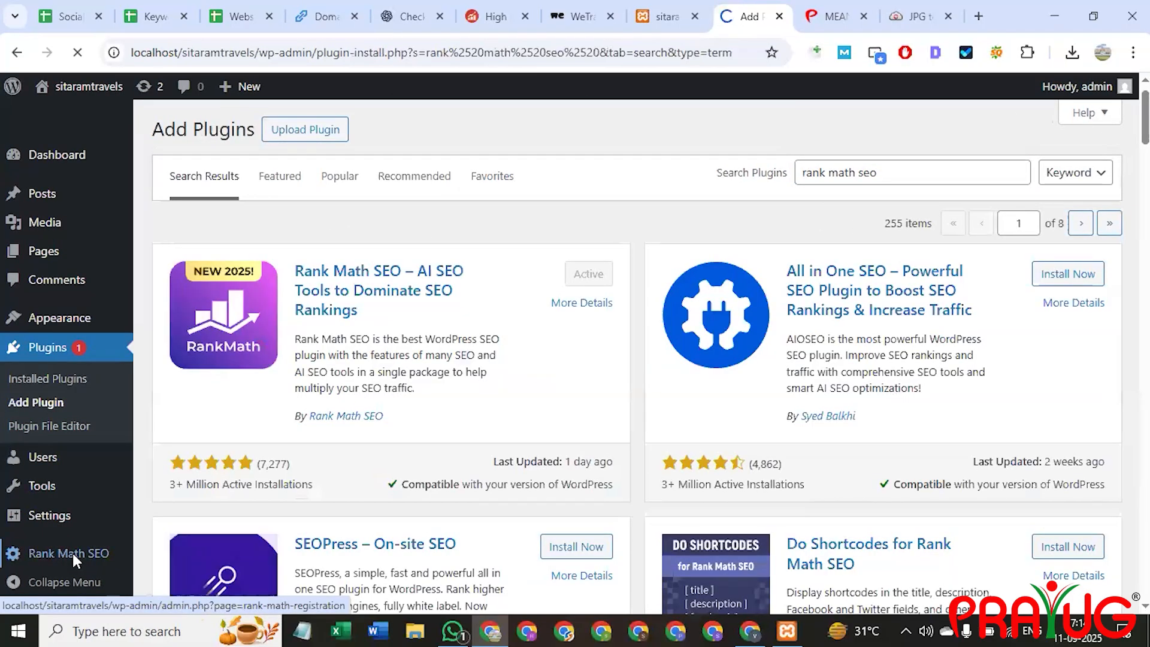
left_click(73, 556)
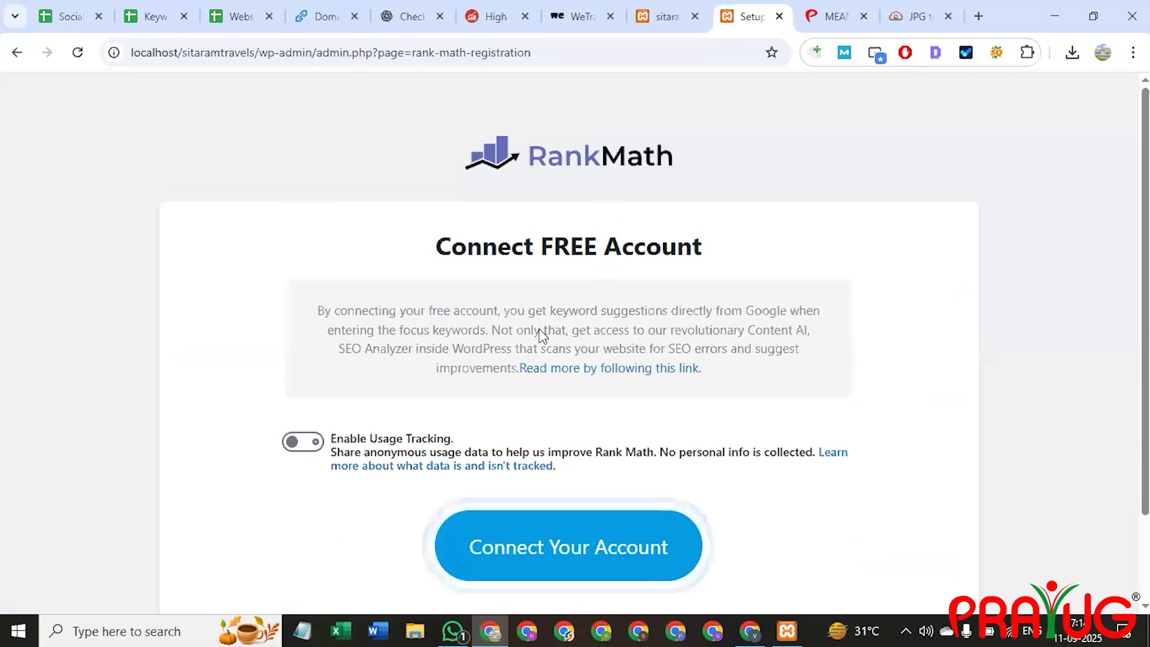
Enable Rank Math usage tracking and begin connecting a free Rank Math account.
scroll(372, 336, "down", 2)
left_click(307, 343)
left_click(551, 442)
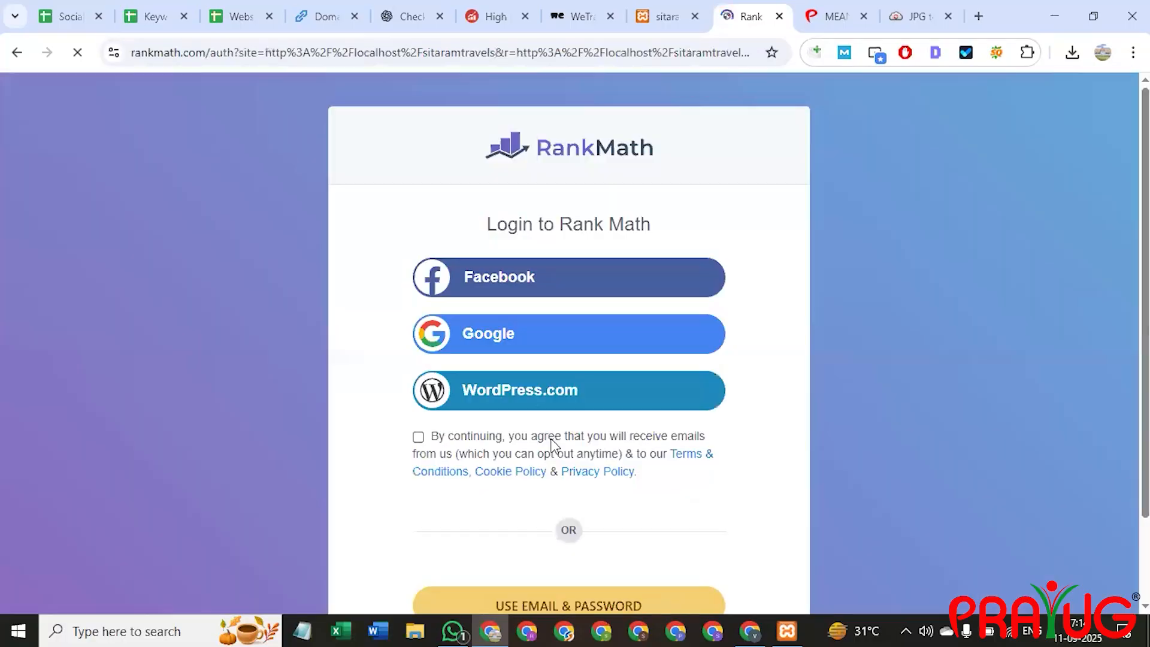
scroll(593, 288, "down", 3)
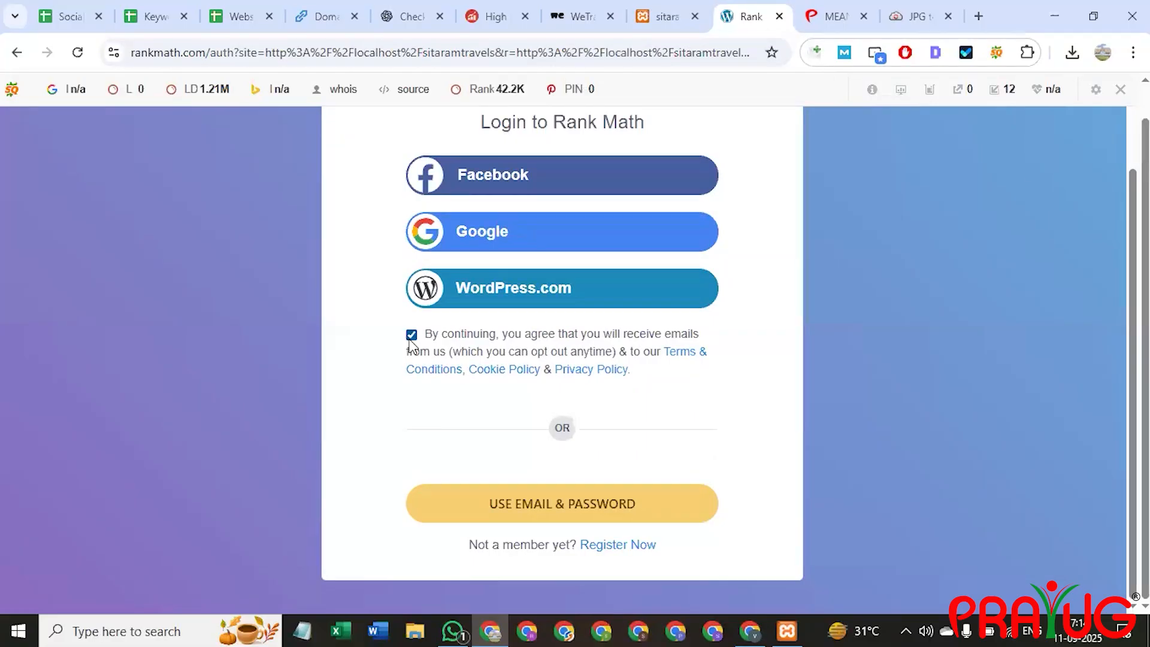
scroll(539, 326, "up", 2)
Sign in with Google, grant Rank Math access, and activate the free plan.
left_click(515, 315)
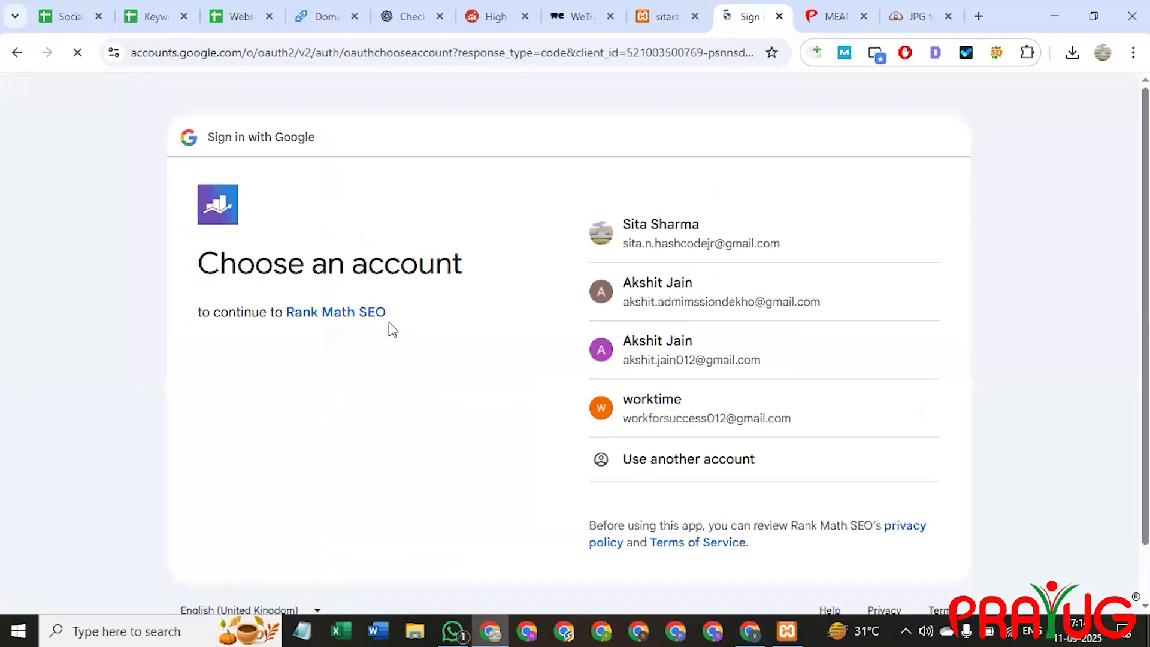
left_click(712, 223)
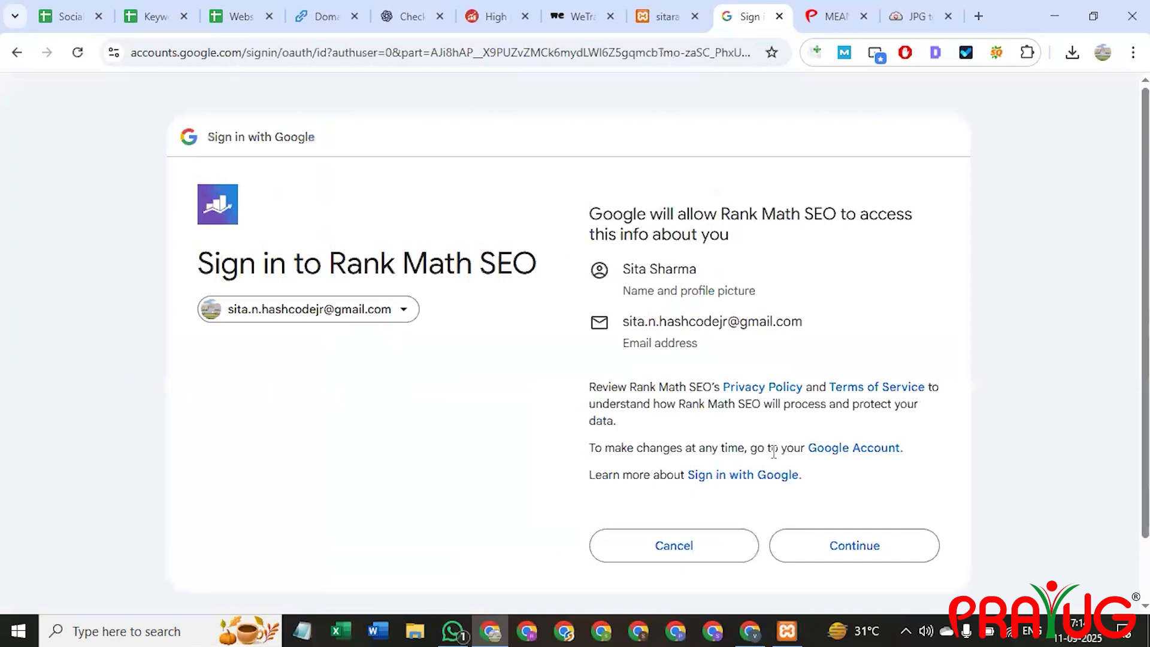
left_click(837, 555)
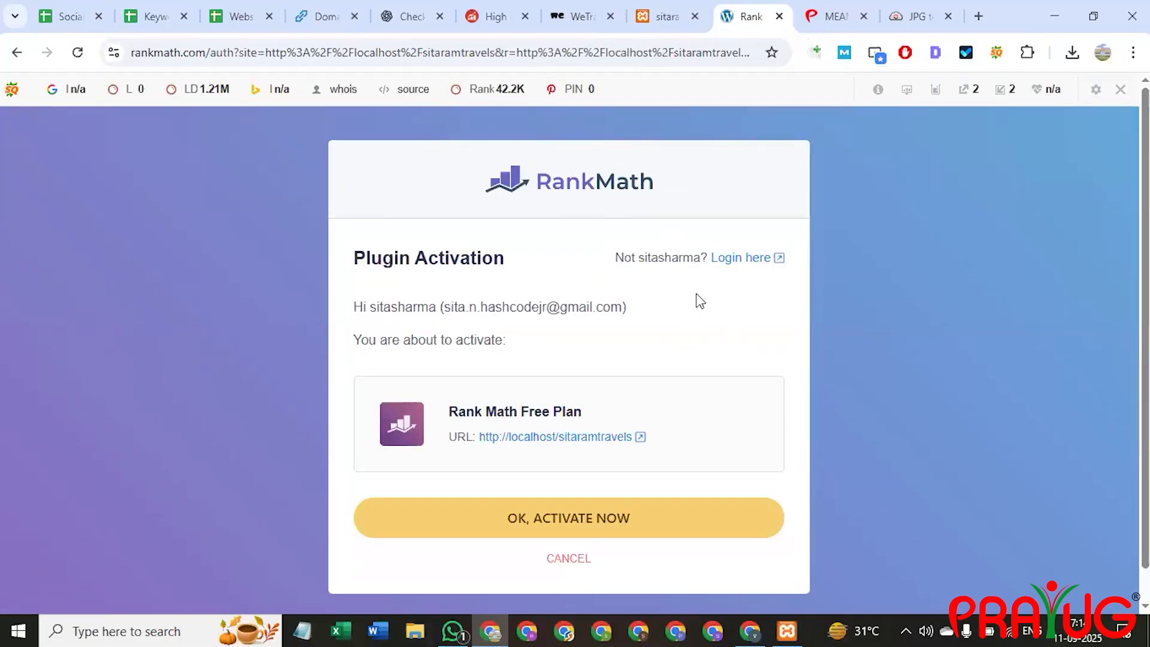
left_click(578, 525)
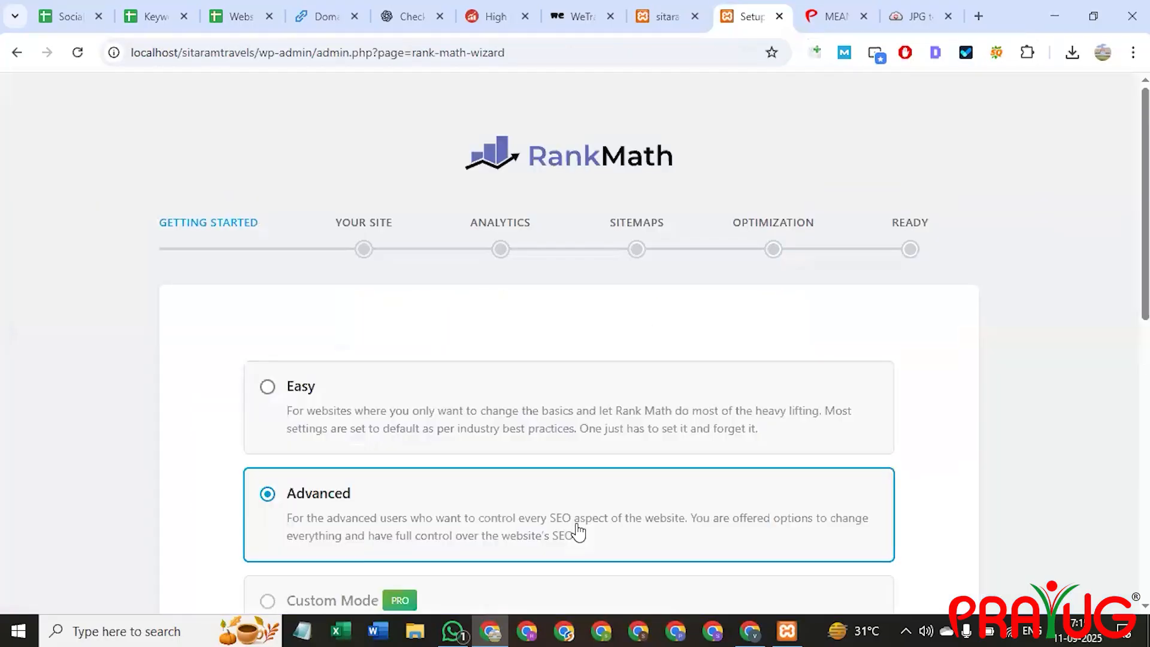
Choose Easy mode in the Rank Math setup wizard and look through the resulting settings.
scroll(567, 385, "down", 3)
left_click(423, 227)
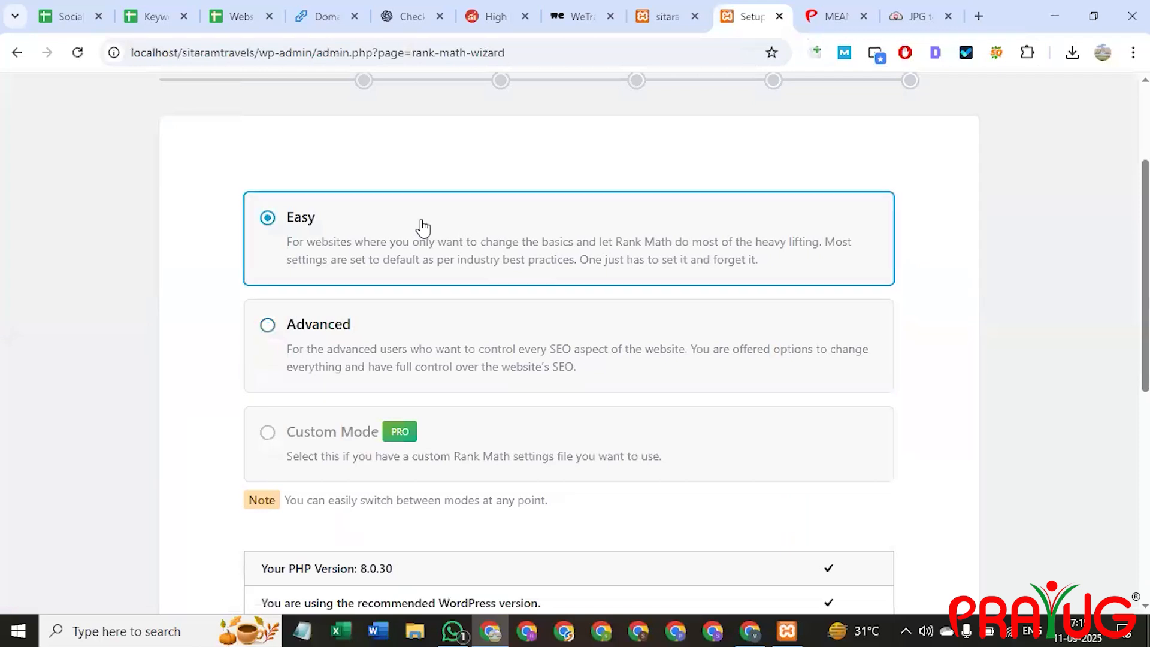
scroll(542, 313, "down", 8)
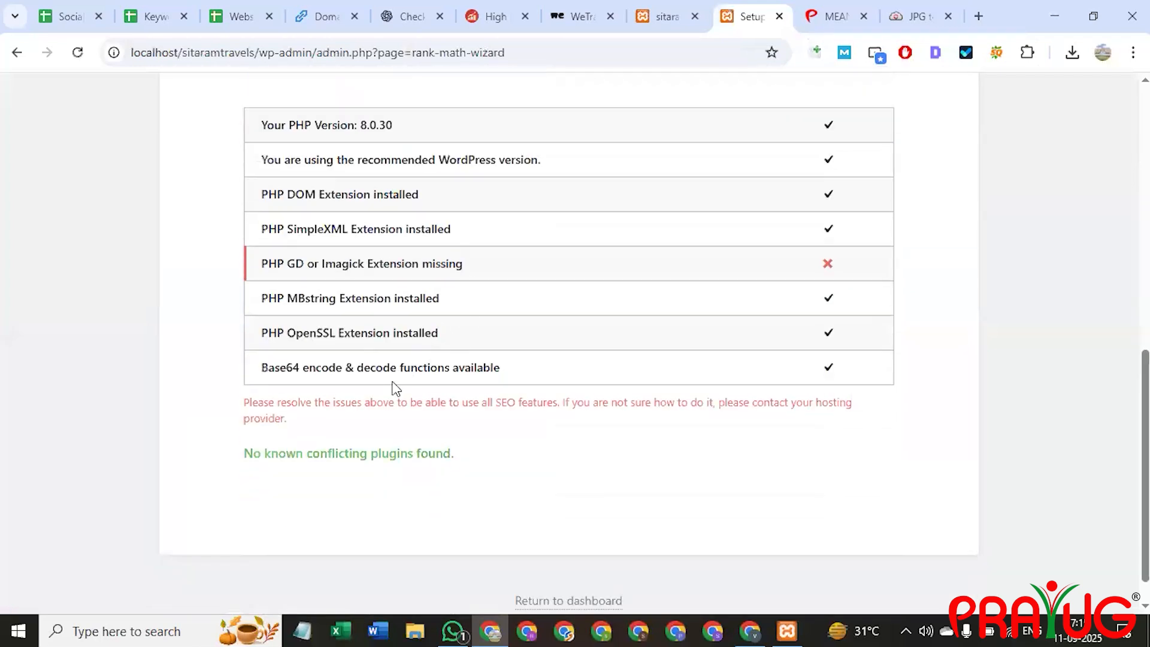
scroll(395, 388, "down", 1)
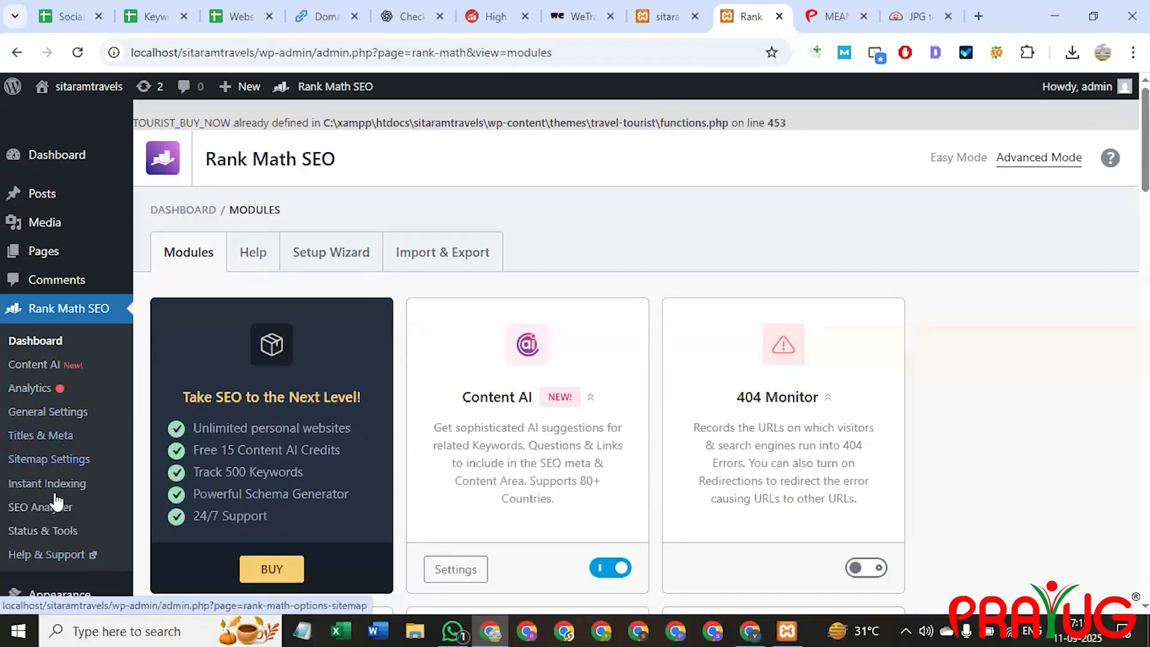
scroll(57, 512, "down", 1)
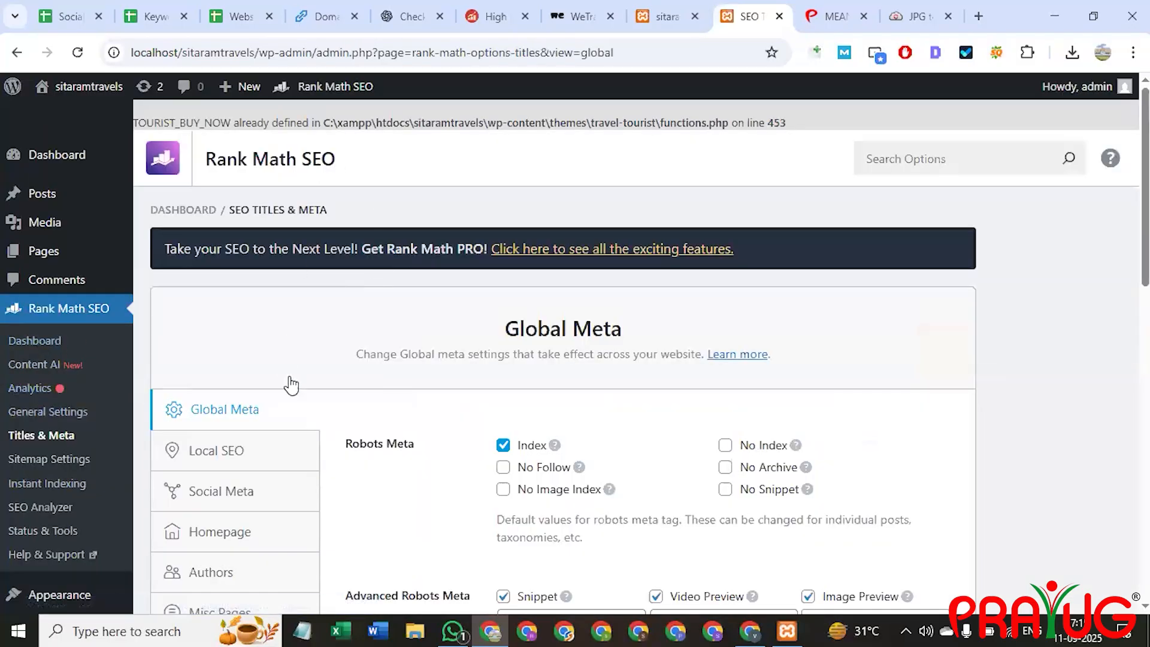
scroll(291, 386, "down", 3)
scroll(475, 382, "down", 7)
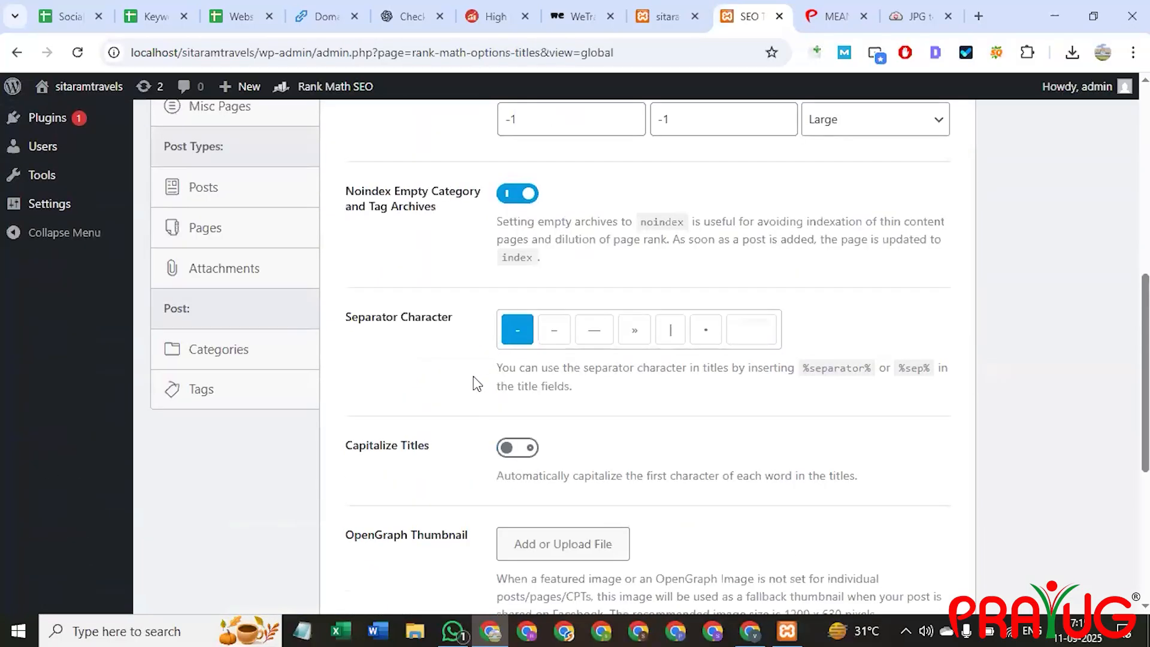
Go to the Posts list, now showing Rank Math SEO Details.
scroll(442, 401, "up", 11)
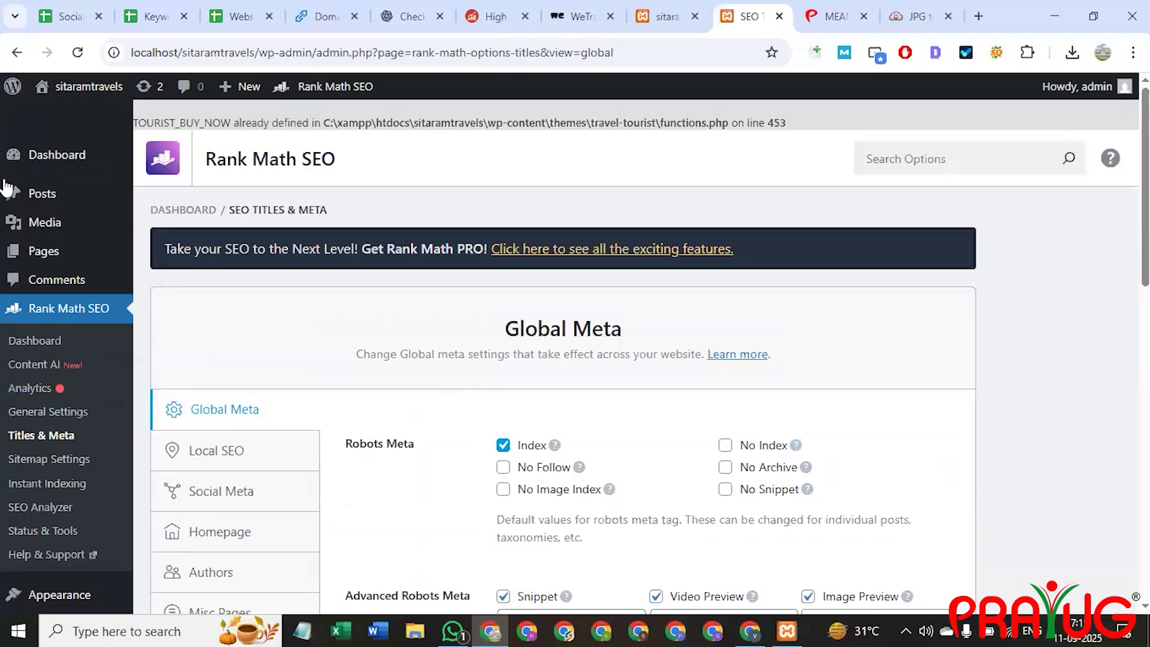
scroll(245, 419, "down", 1)
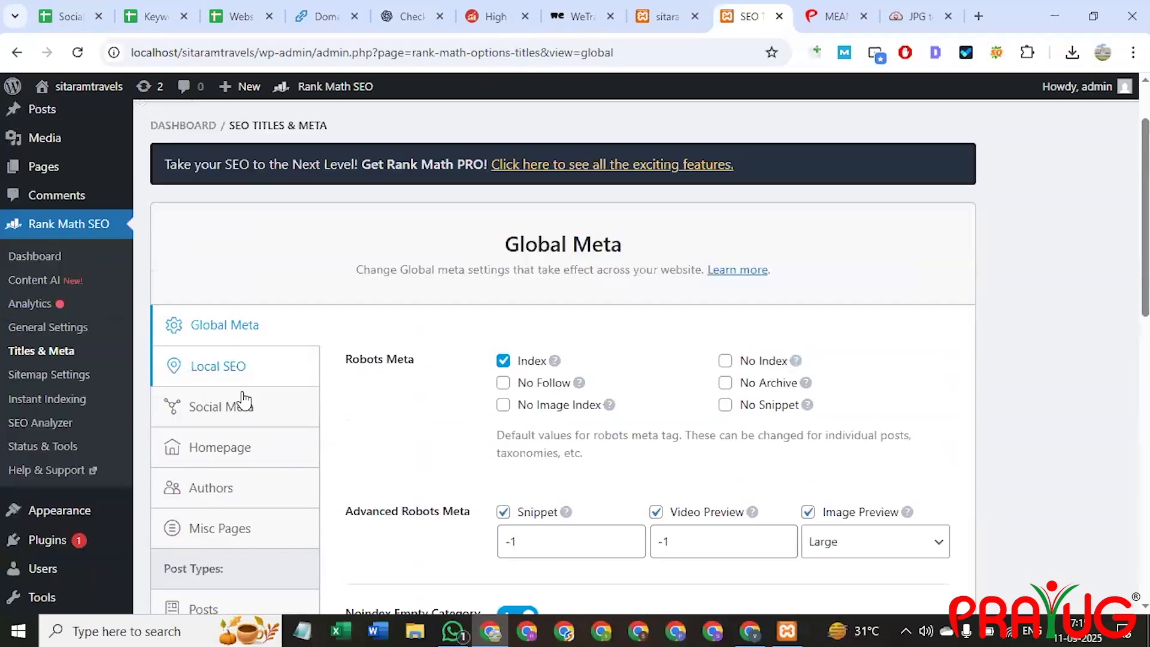
scroll(60, 299, "up", 1)
left_click(42, 191)
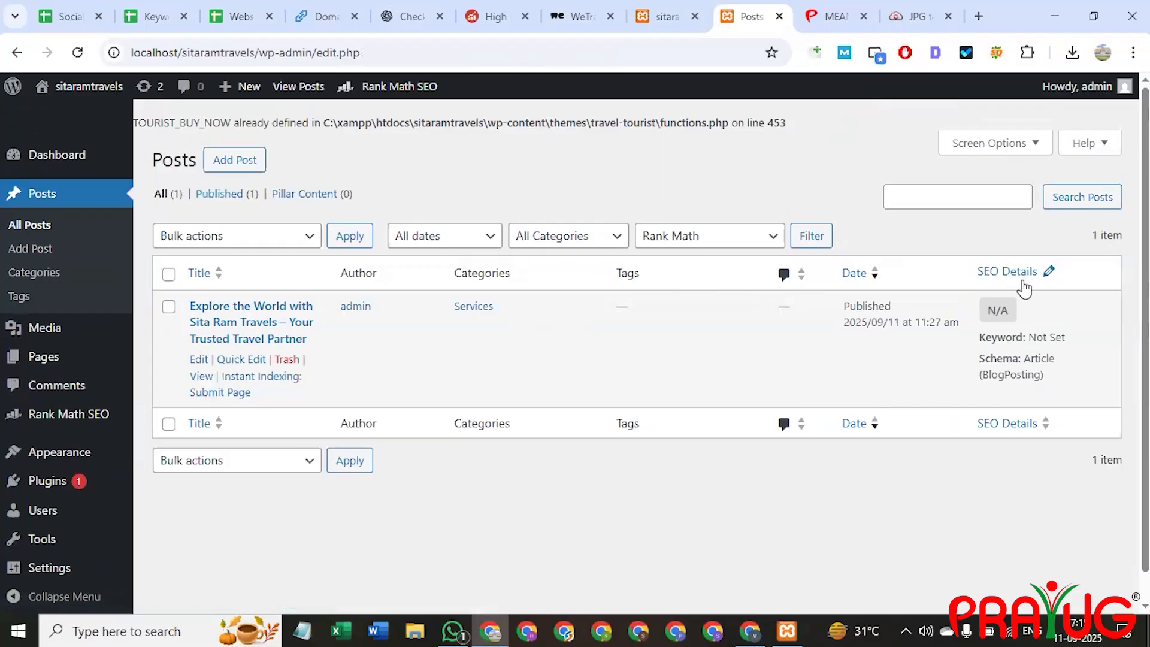
Open 'Explore the World with Sita Ram Travels' and review its Rank Math 9/100 SEO analysis.
left_click(259, 330)
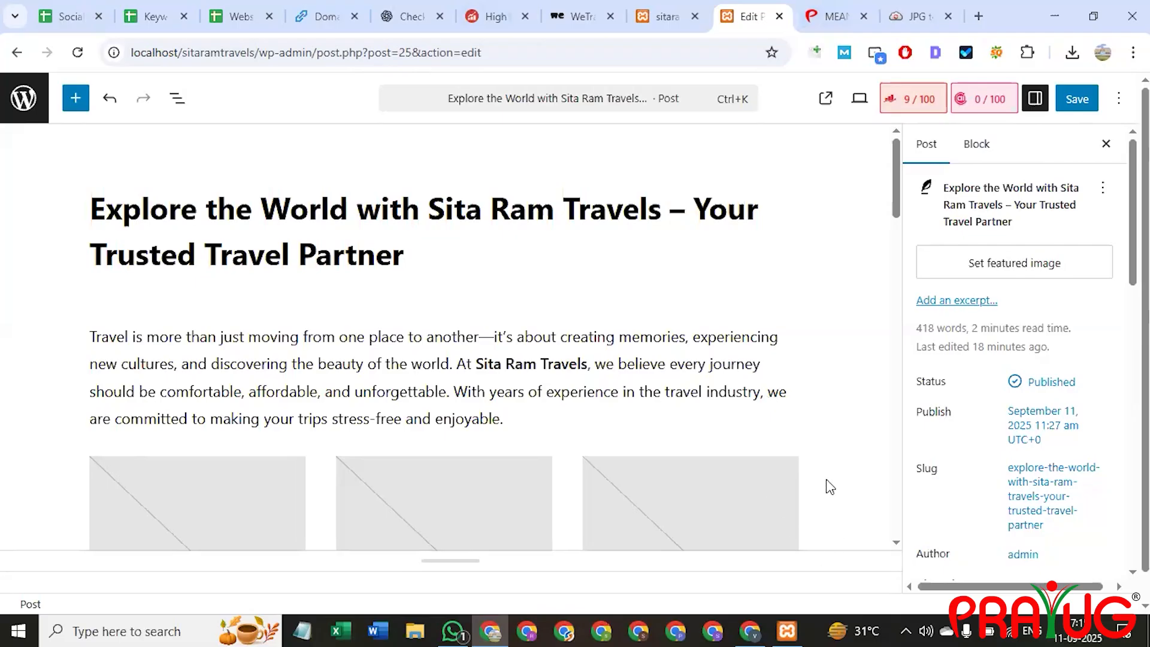
scroll(830, 460, "down", 3)
scroll(356, 240, "up", 3)
left_click(918, 101)
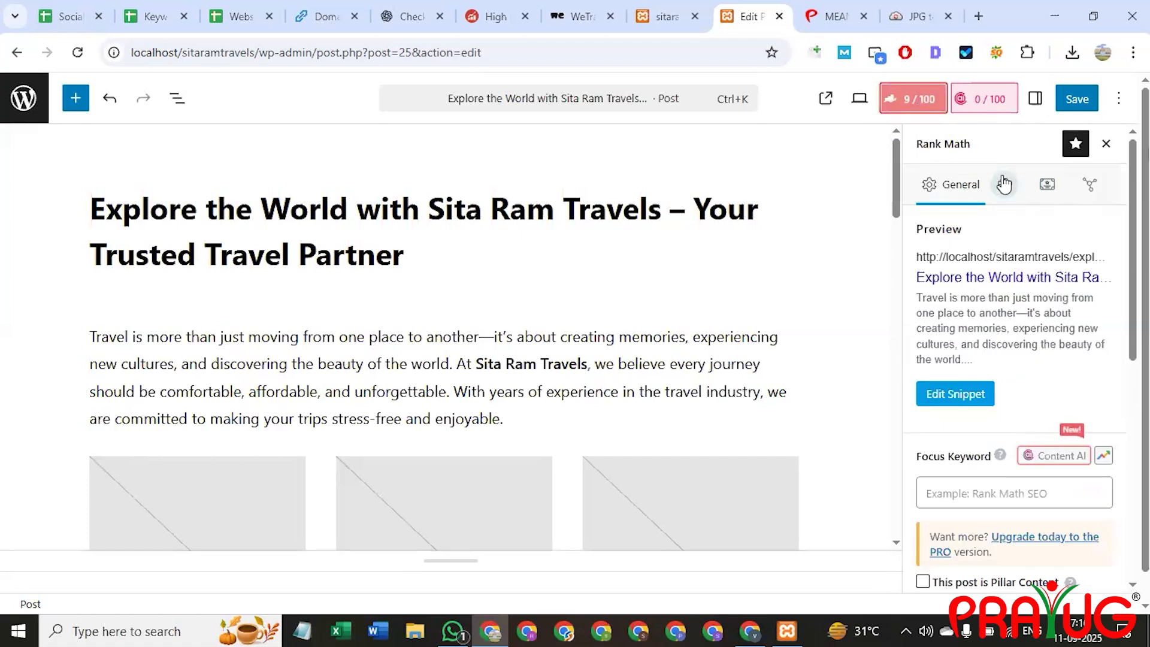
scroll(1007, 317, "down", 1)
scroll(1006, 318, "down", 5)
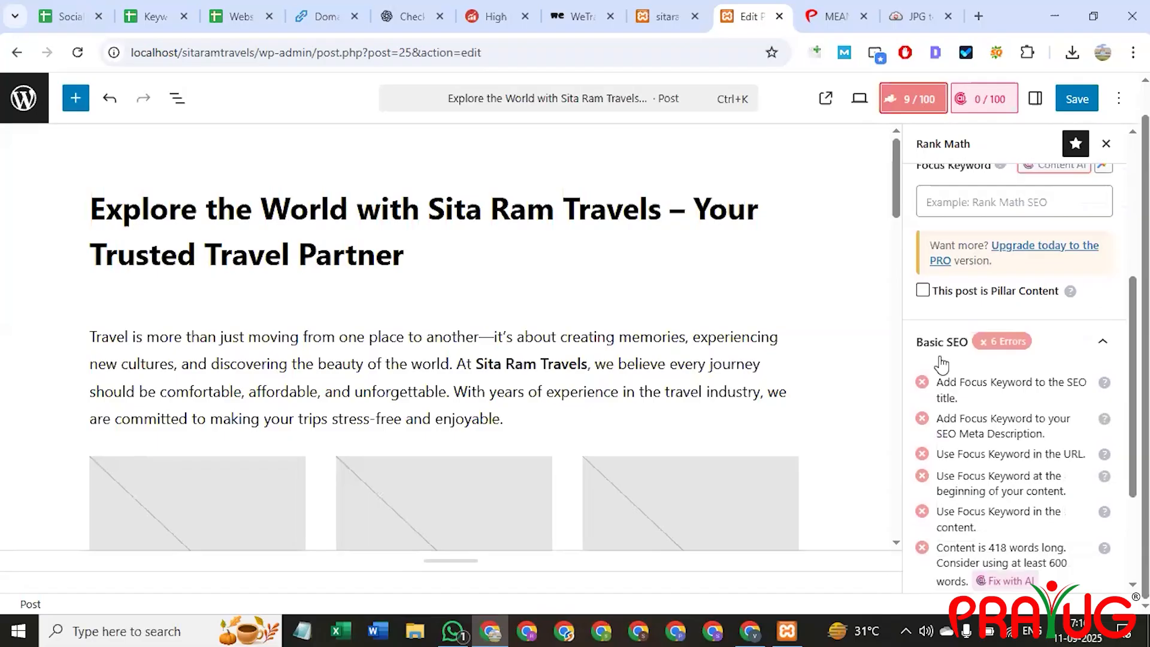
scroll(962, 433, "down", 3)
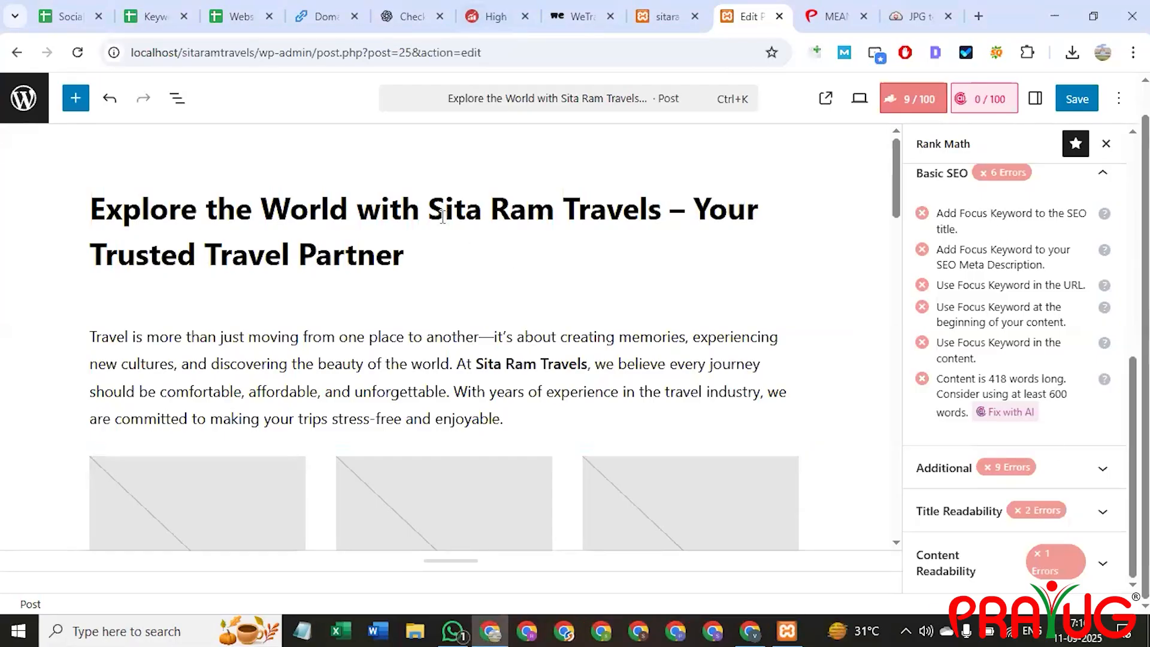
scroll(967, 368, "up", 5)
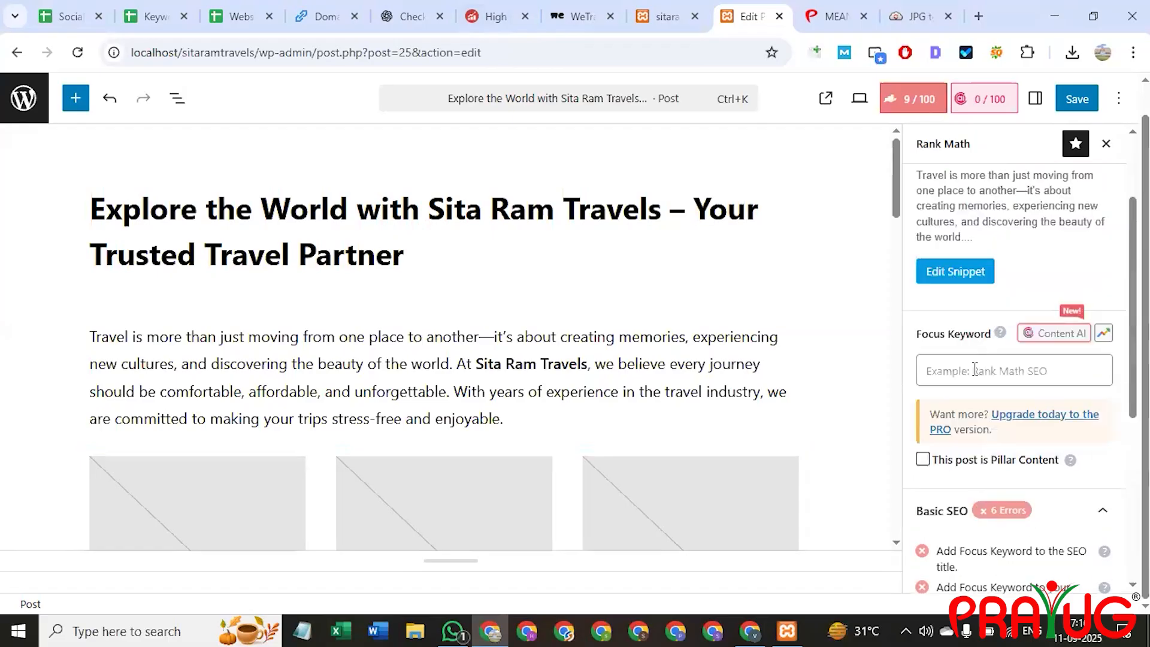
Set the focus keyword to 'Sita Ram Travels', copied from the post title.
left_click(972, 360)
left_click(429, 210)
left_click_drag(428, 210, 665, 216)
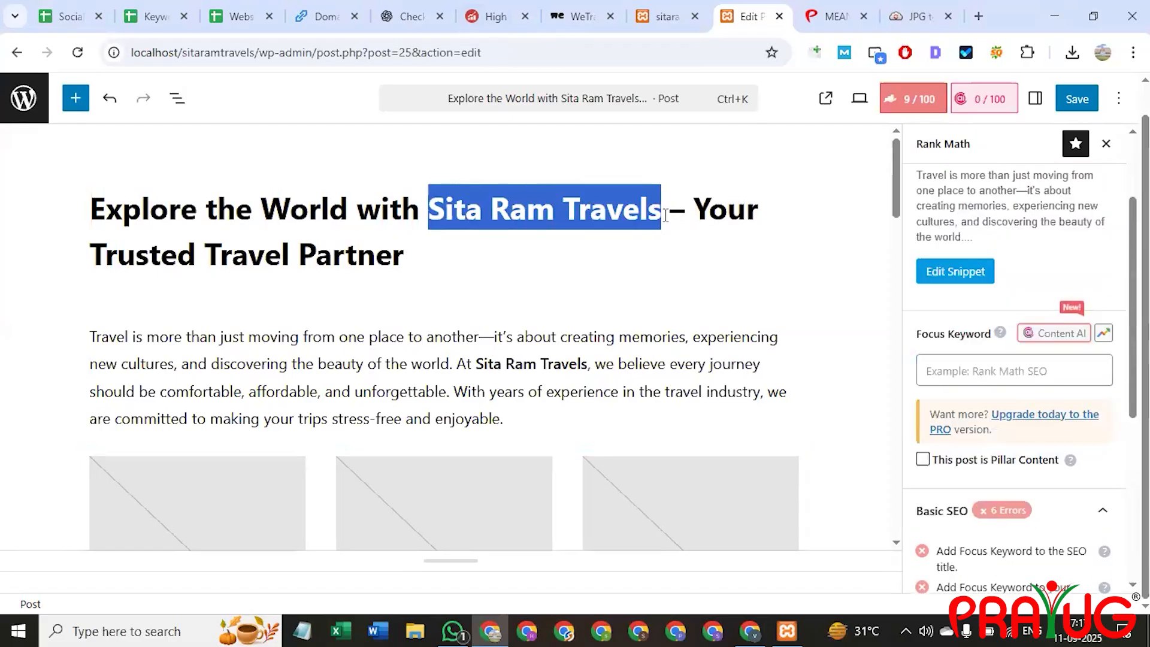
key("ctrl+c")
left_click(952, 370)
key("ctrl+v")
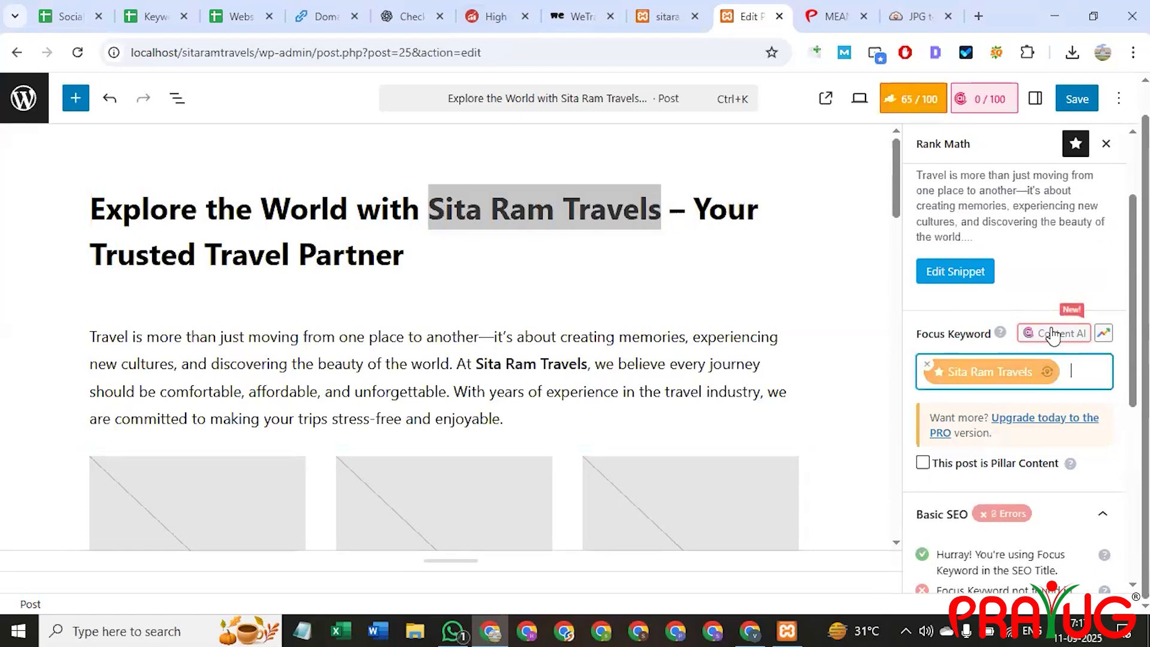
Review the updated Rank Math checks and expand the Additional section.
scroll(1000, 297, "down", 3)
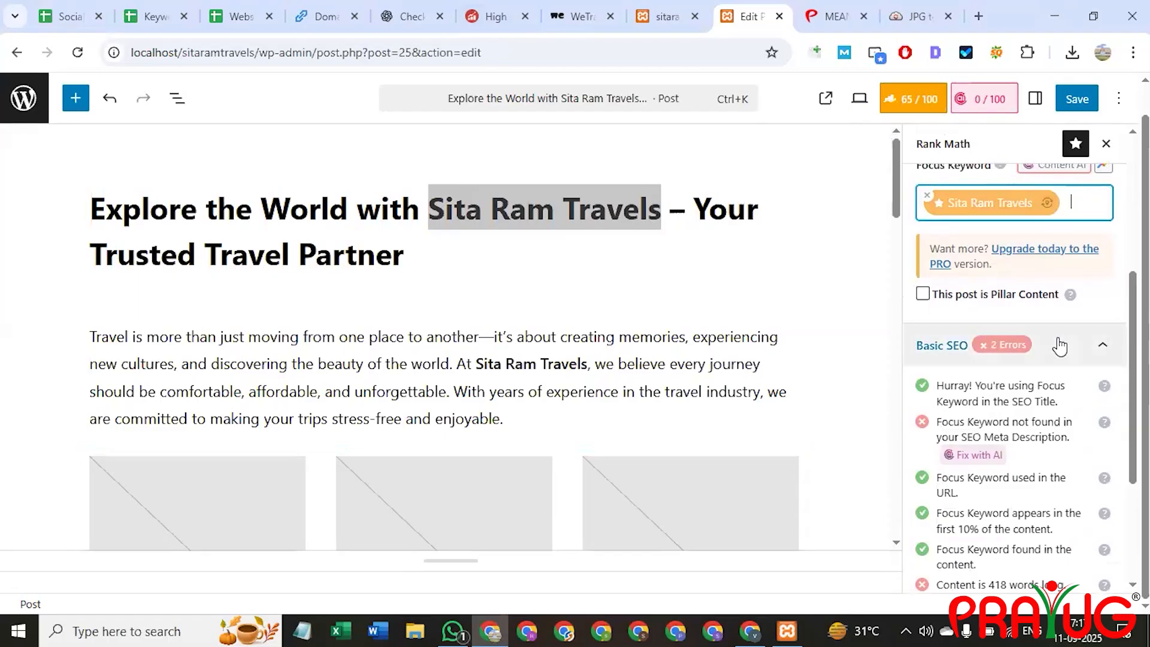
scroll(1039, 345, "down", 1)
scroll(1039, 345, "down", 1)
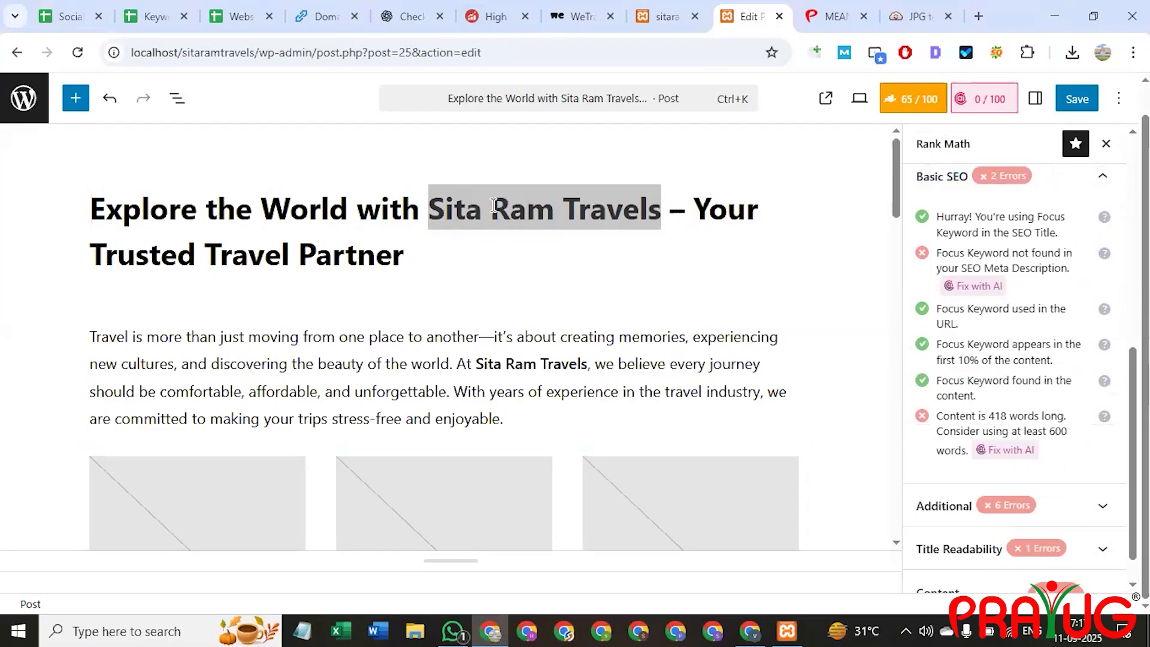
left_click(454, 210)
scroll(1035, 373, "down", 1)
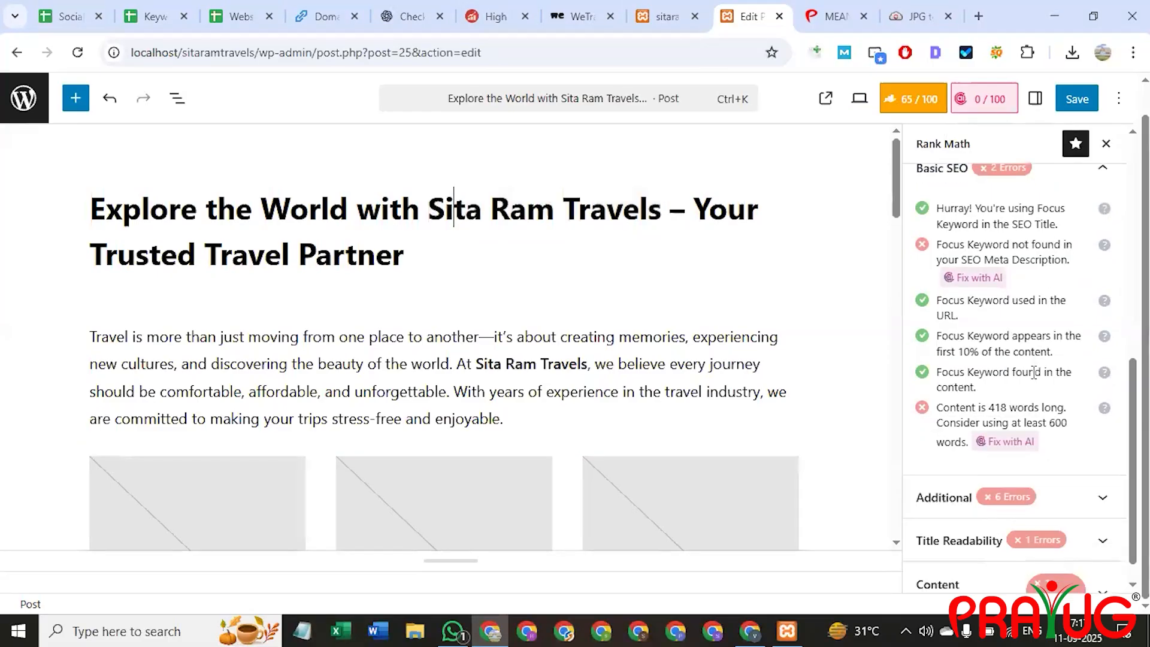
scroll(1048, 472, "up", 6)
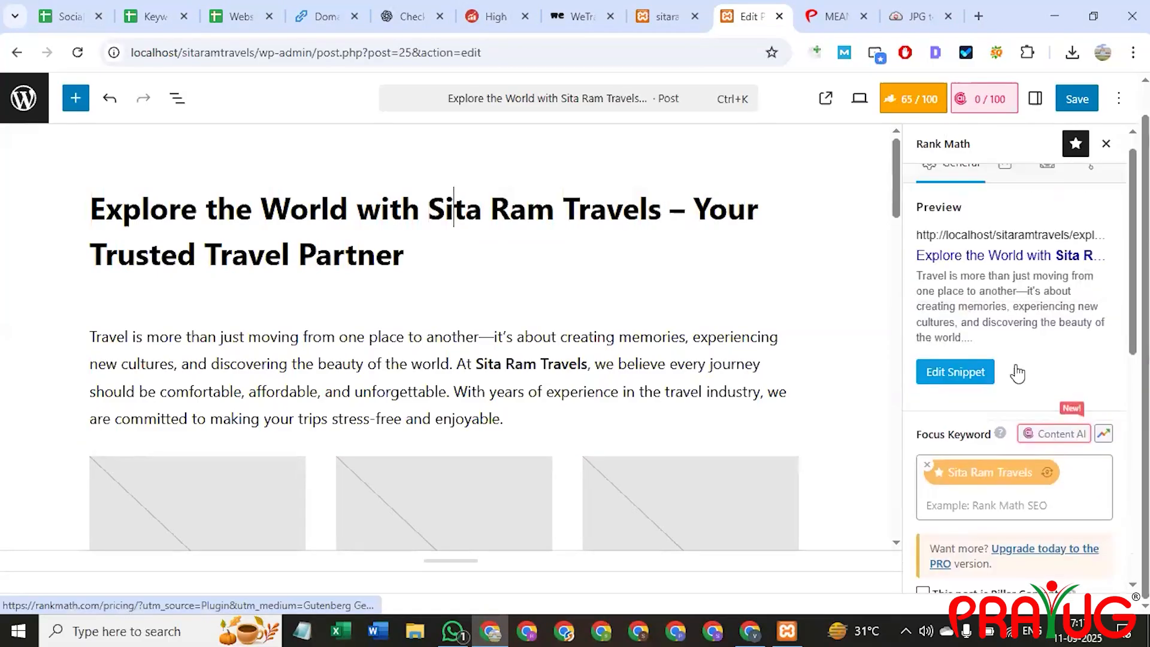
scroll(1018, 374, "up", 1)
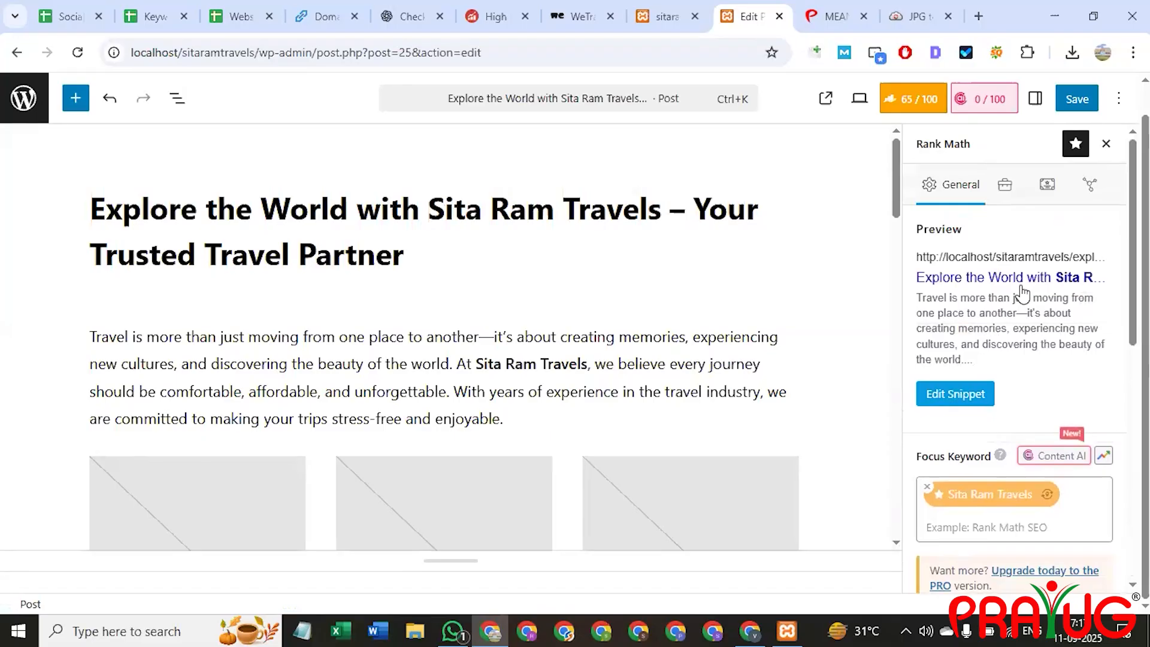
scroll(1054, 389, "down", 4)
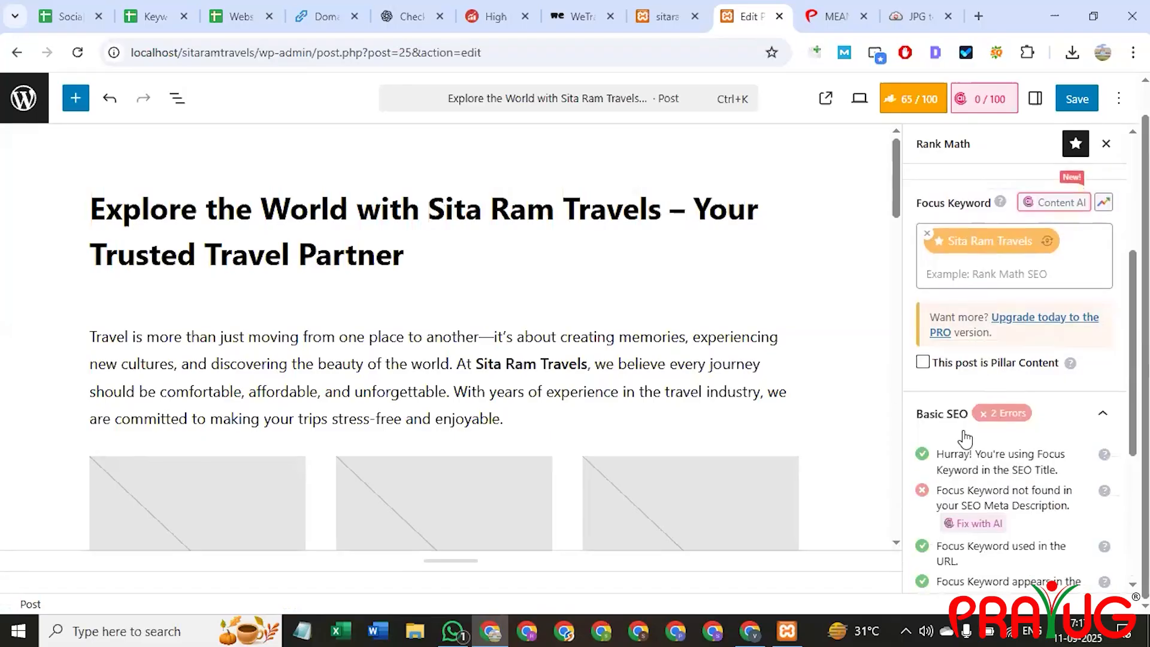
scroll(983, 420, "down", 3)
scroll(1006, 372, "up", 1)
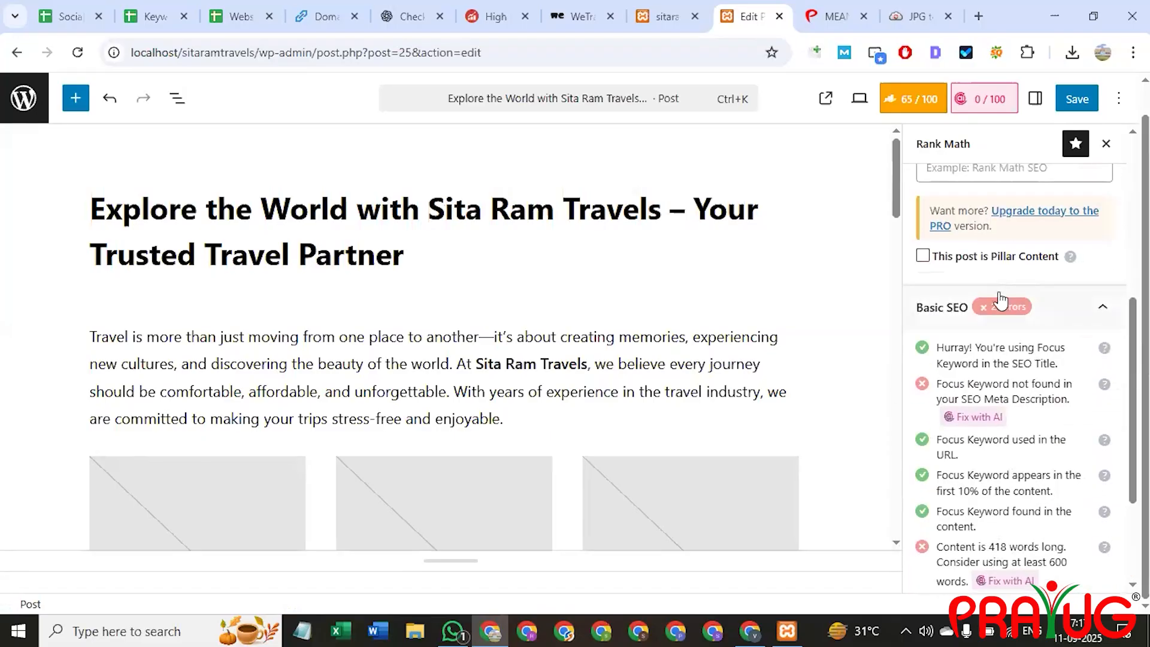
scroll(989, 372, "down", 3)
left_click(944, 473)
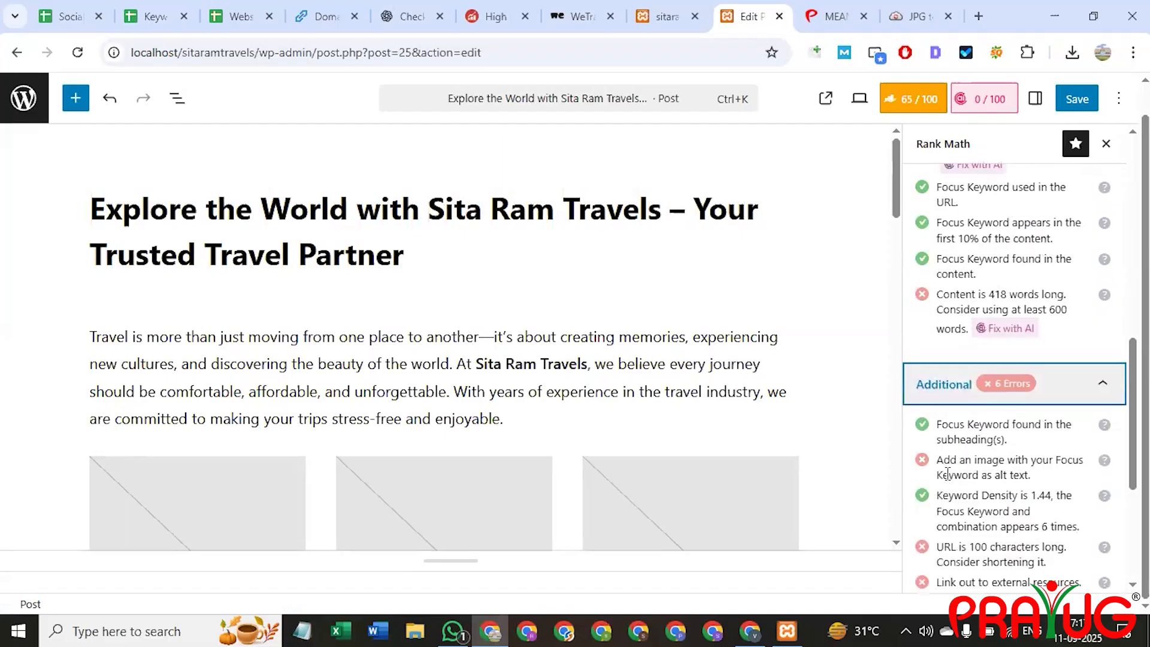
Read the Additional check errors, then open a new browser tab with 'canva' typed.
scroll(992, 251, "down", 3)
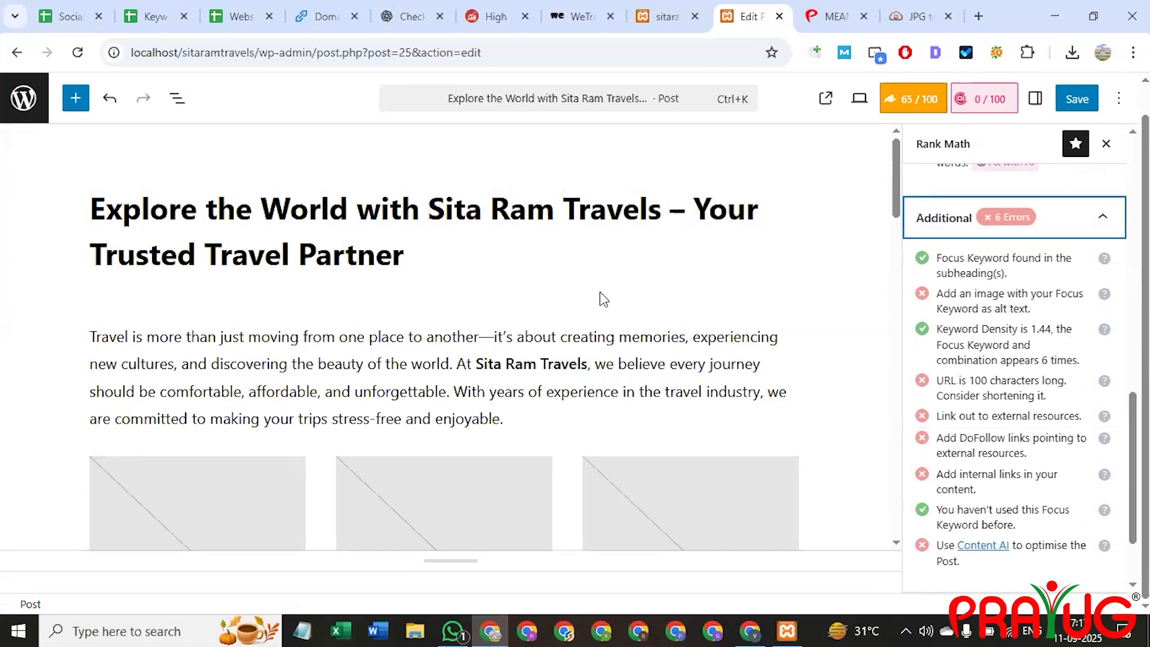
scroll(451, 378, "down", 4)
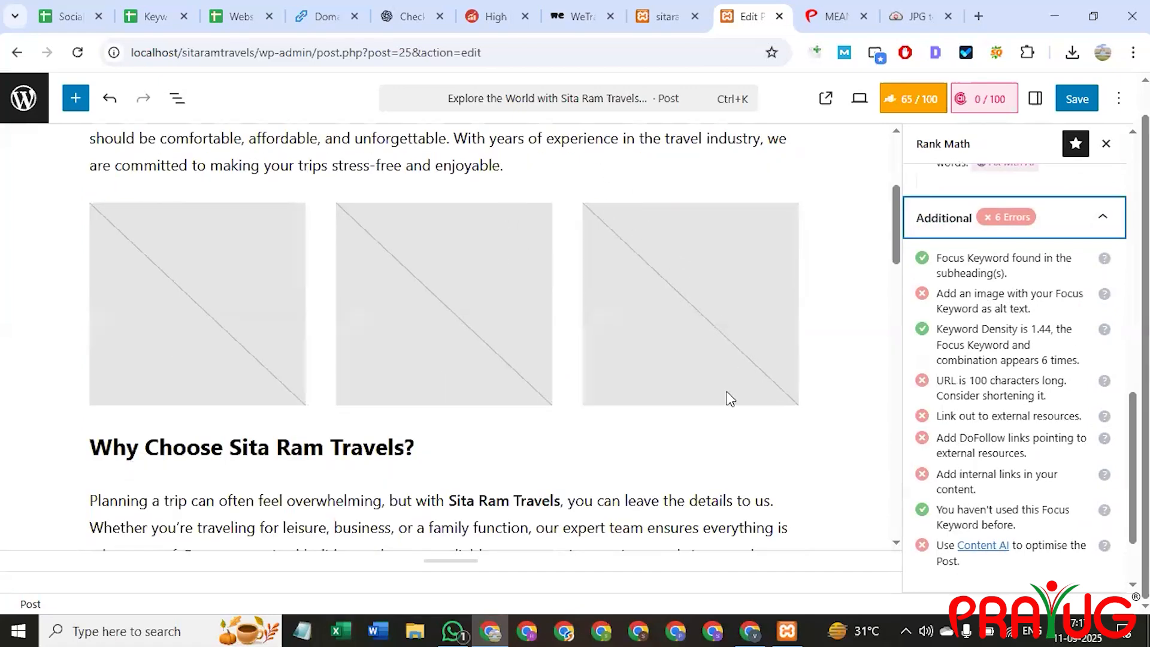
scroll(693, 439, "up", 4)
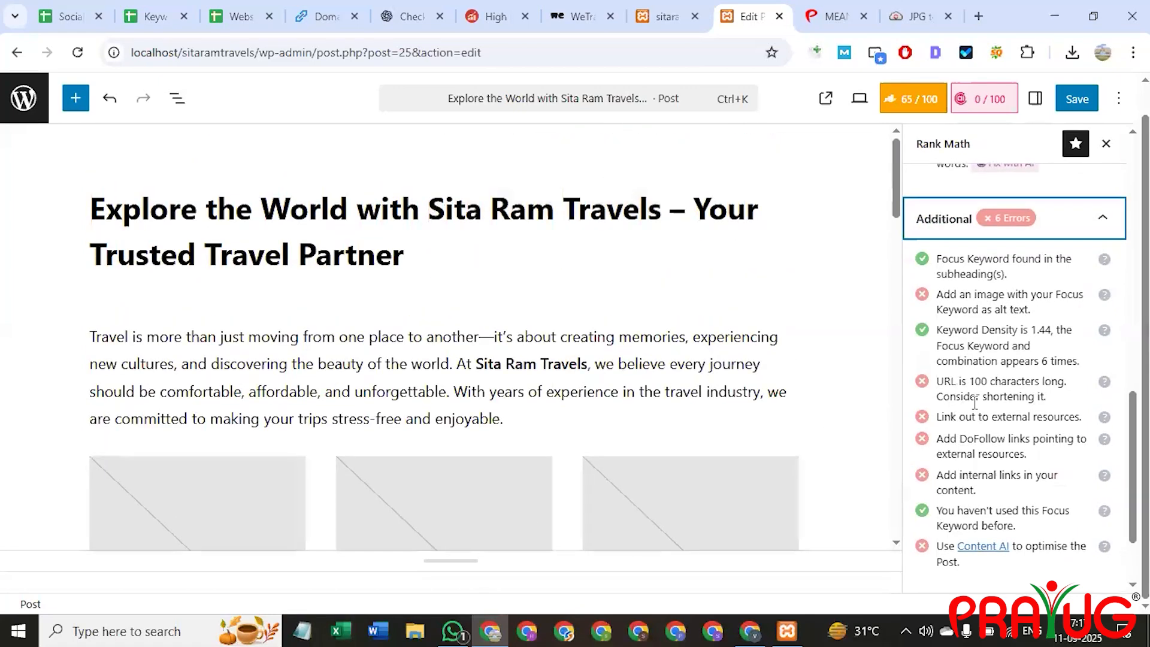
scroll(1015, 420, "up", 5)
scroll(1016, 418, "down", 9)
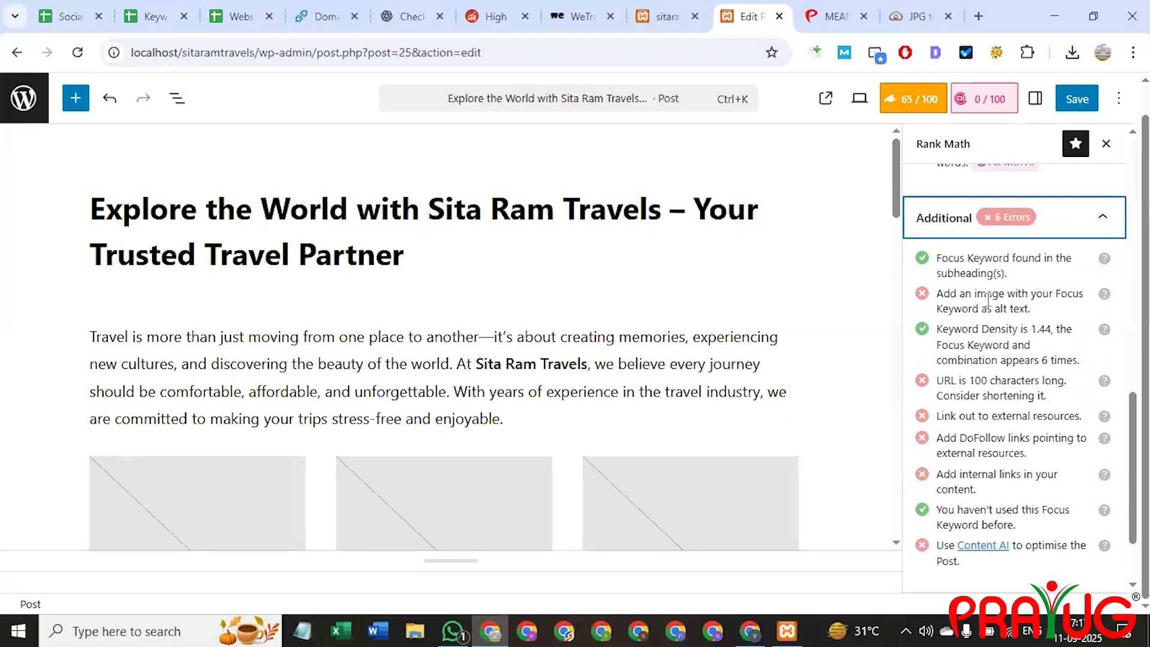
left_click(979, 17)
type("canva")
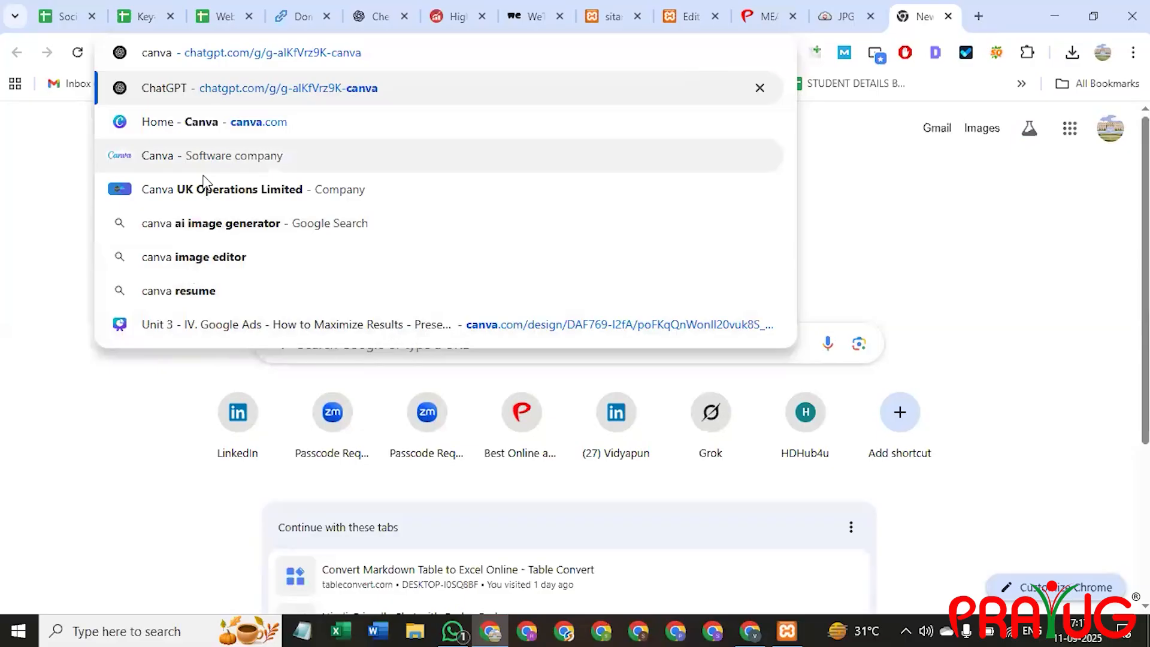
Open the Canva home page, disable the SEO toolbar, and dismiss the Teams trial offer.
left_click(215, 122)
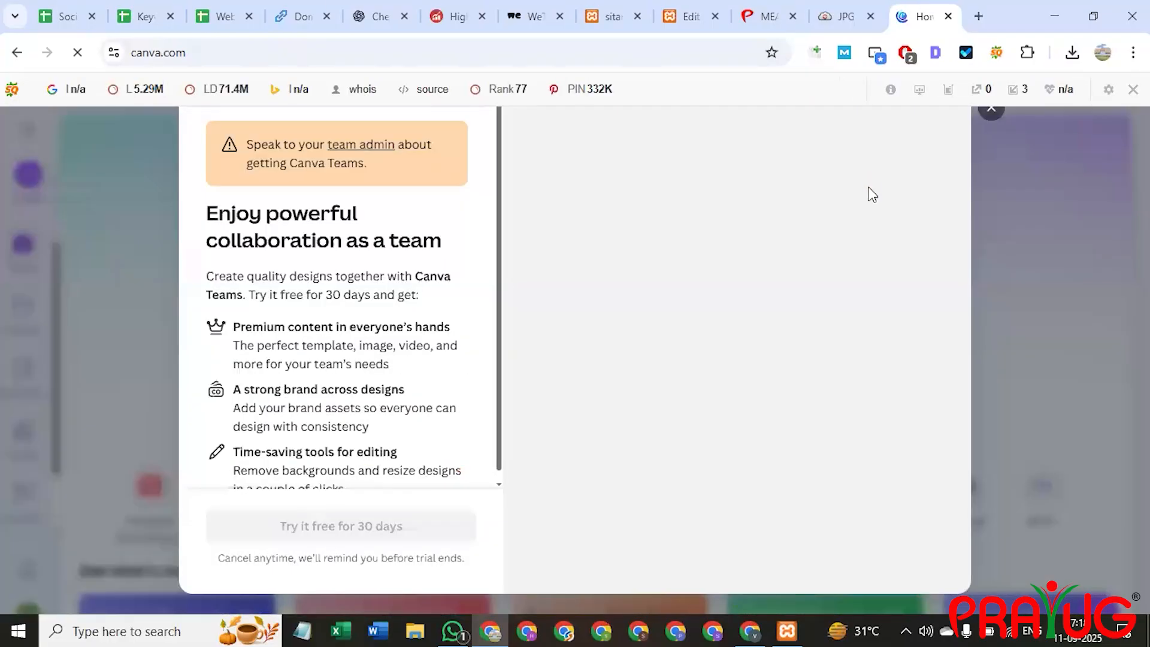
left_click(1133, 88)
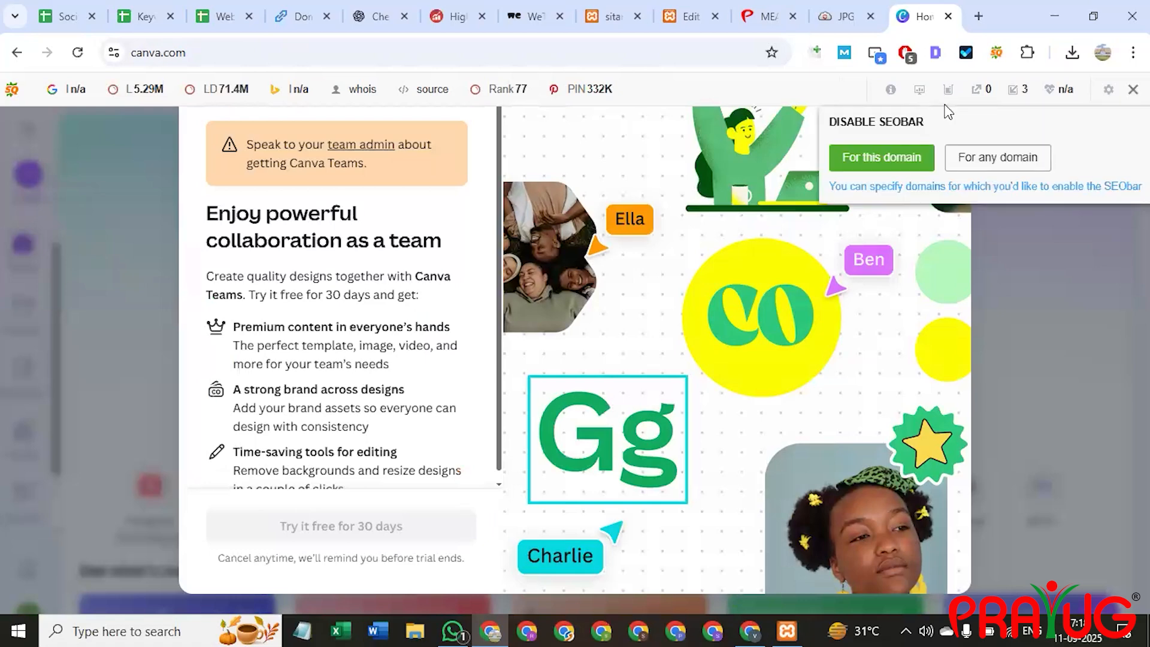
left_click(902, 159)
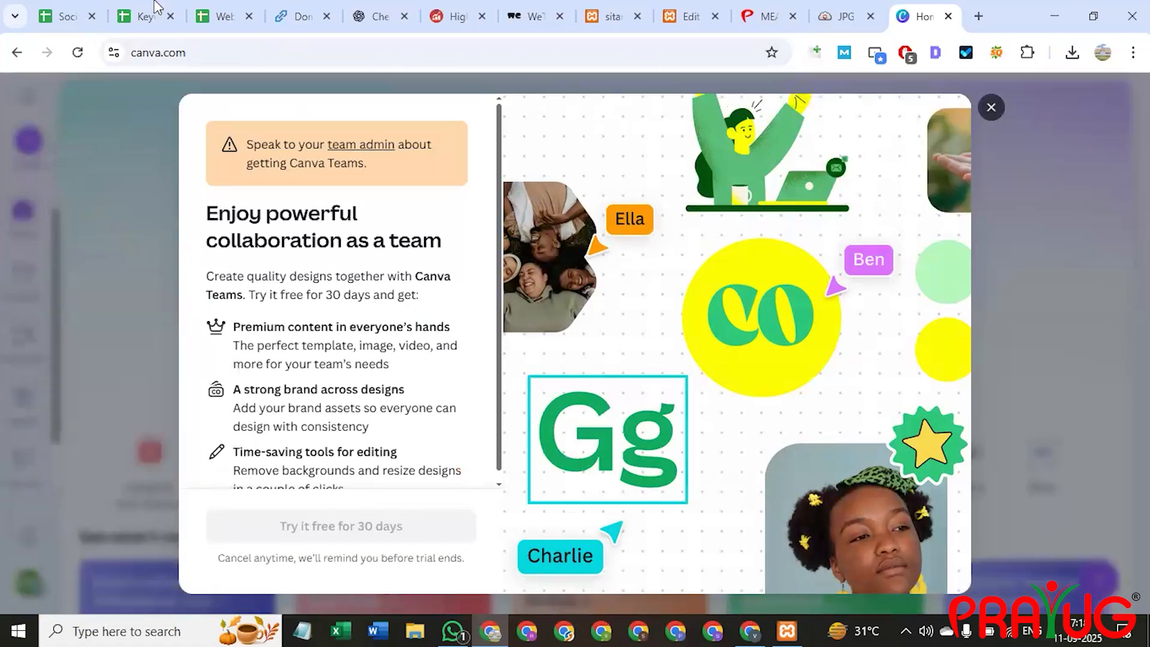
left_click(74, 257)
scroll(386, 393, "down", 8)
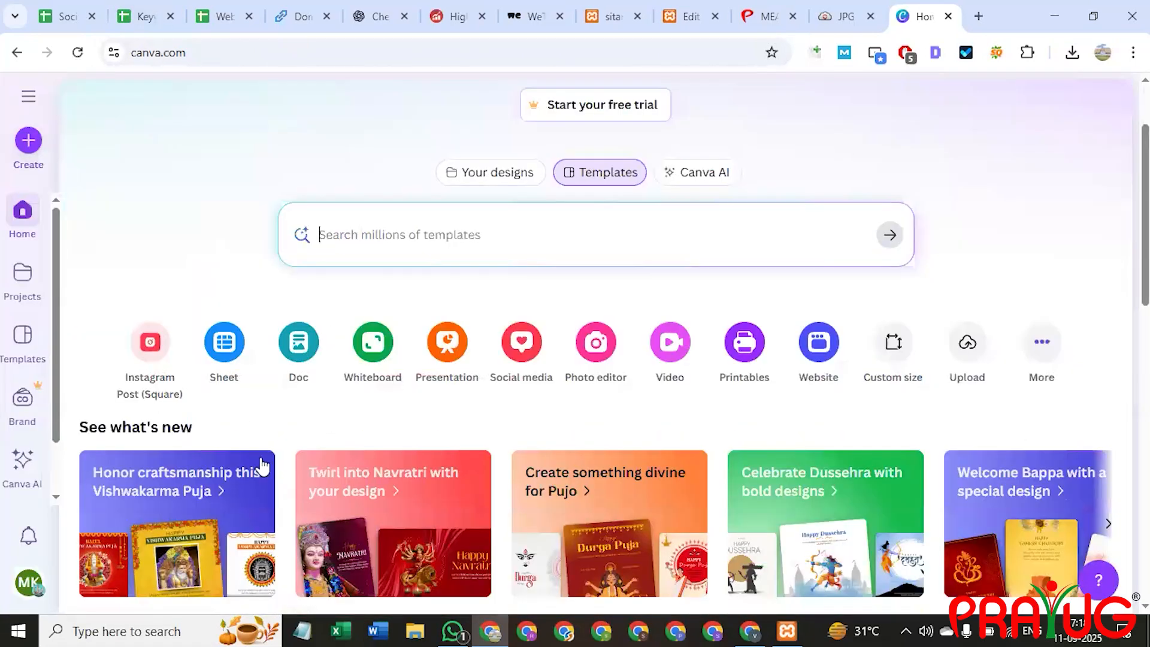
scroll(222, 455, "up", 5)
scroll(222, 456, "up", 3)
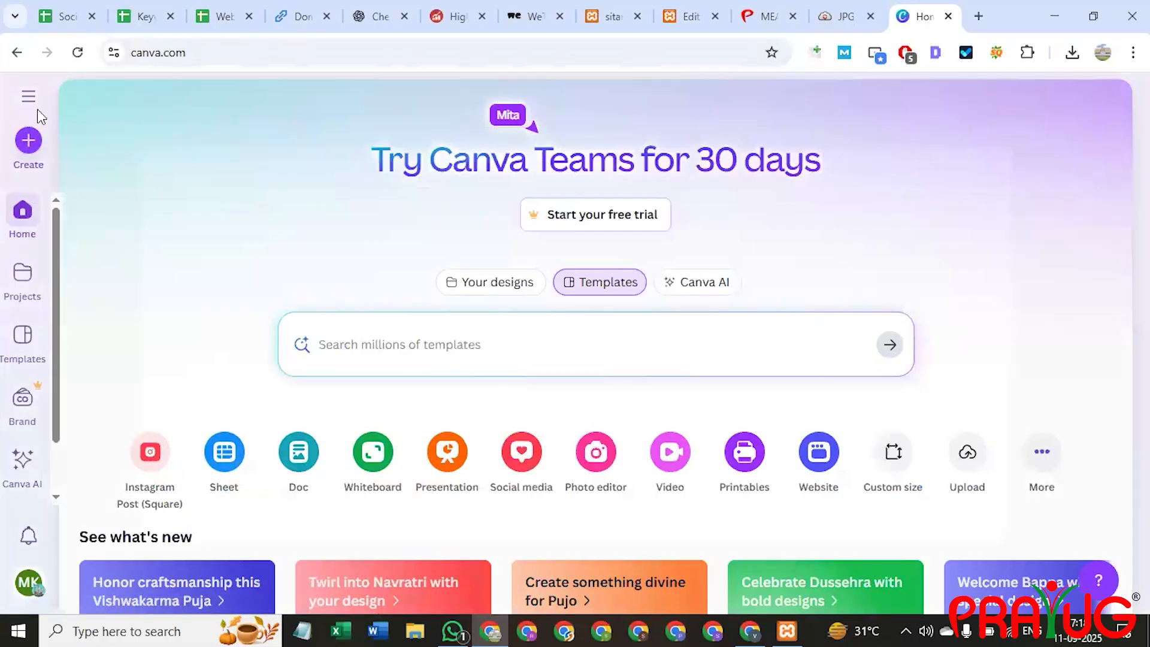
Start a new Canva design using the Custom size option.
left_click(29, 140)
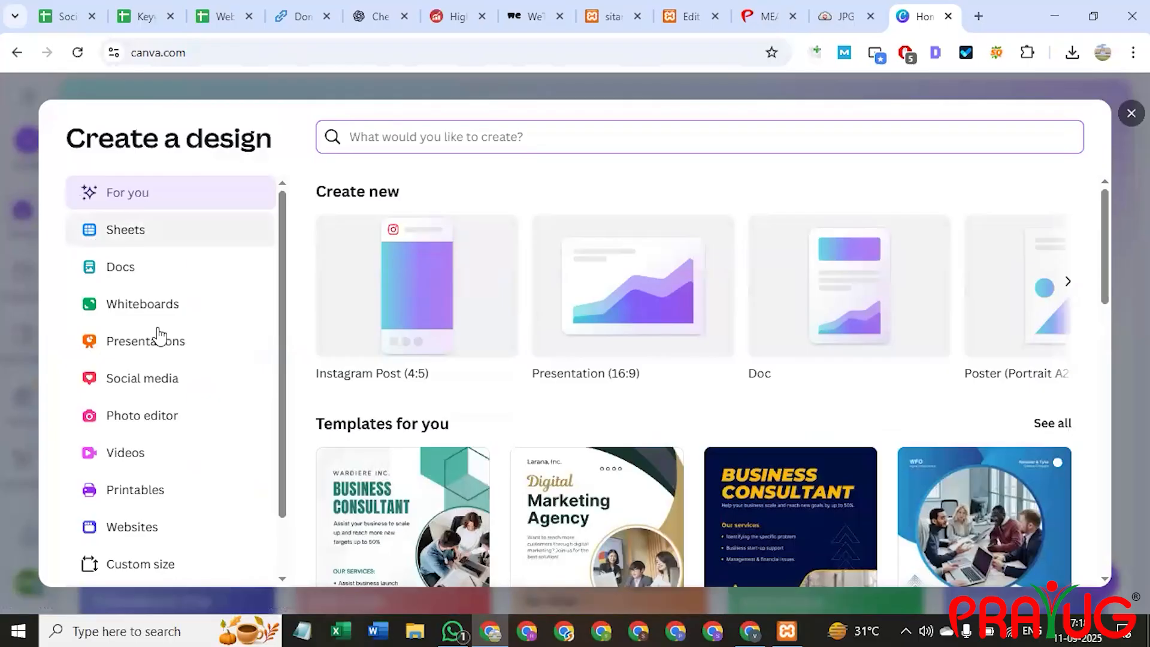
scroll(534, 347, "down", 1)
scroll(470, 254, "up", 1)
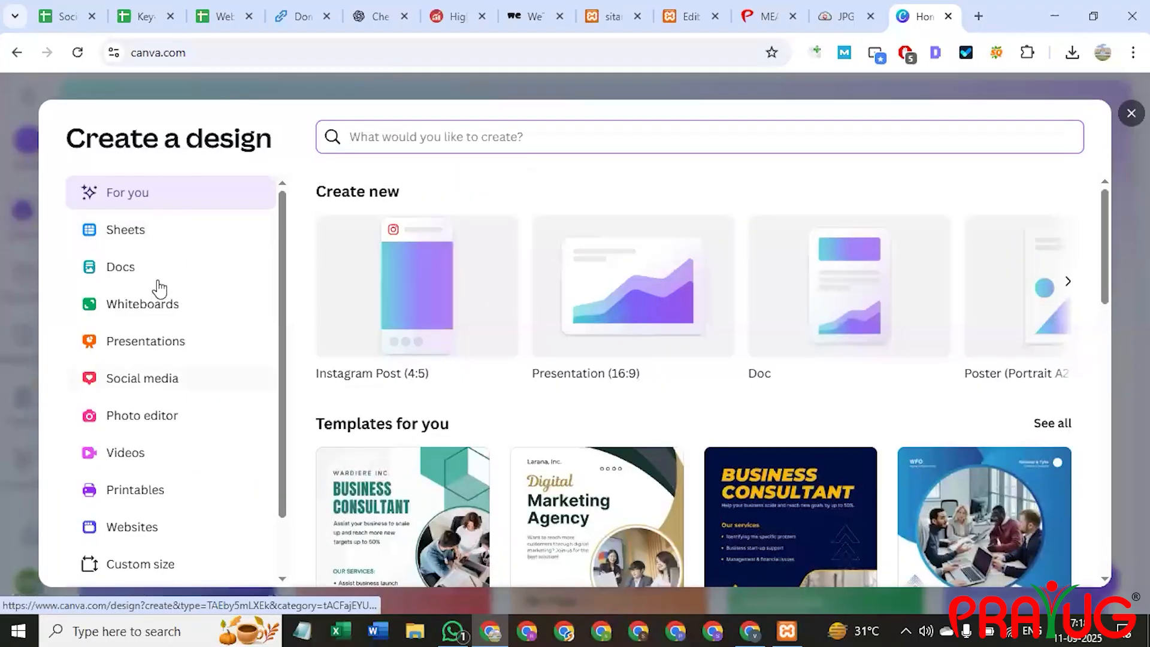
scroll(147, 447, "down", 2)
scroll(142, 415, "up", 2)
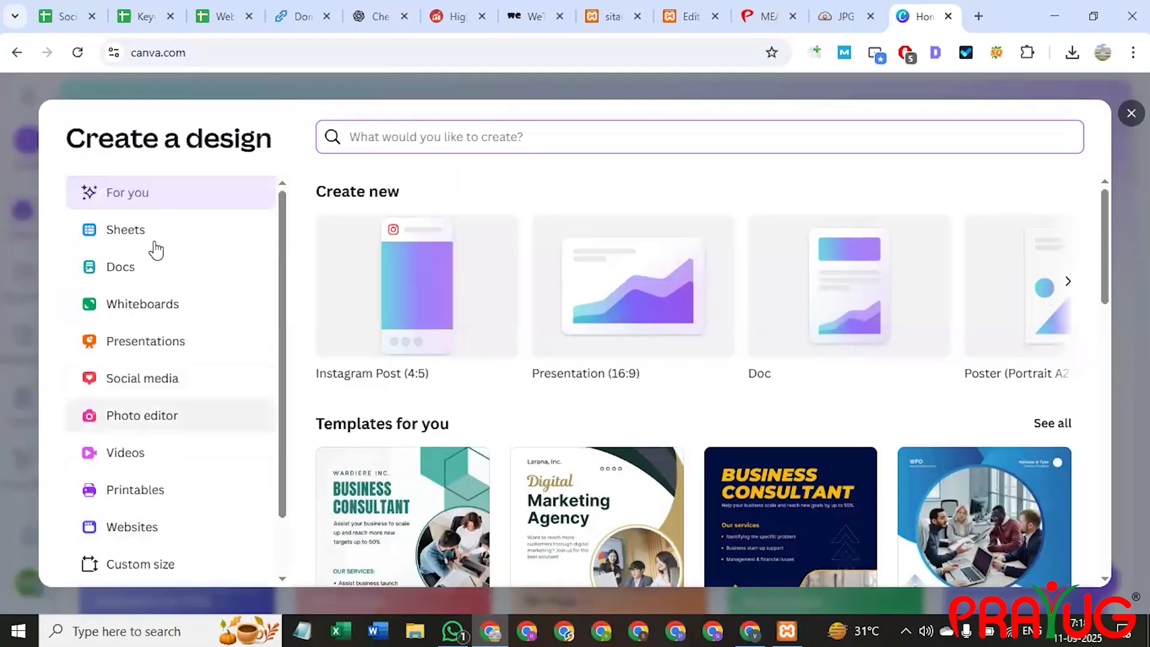
left_click(129, 564)
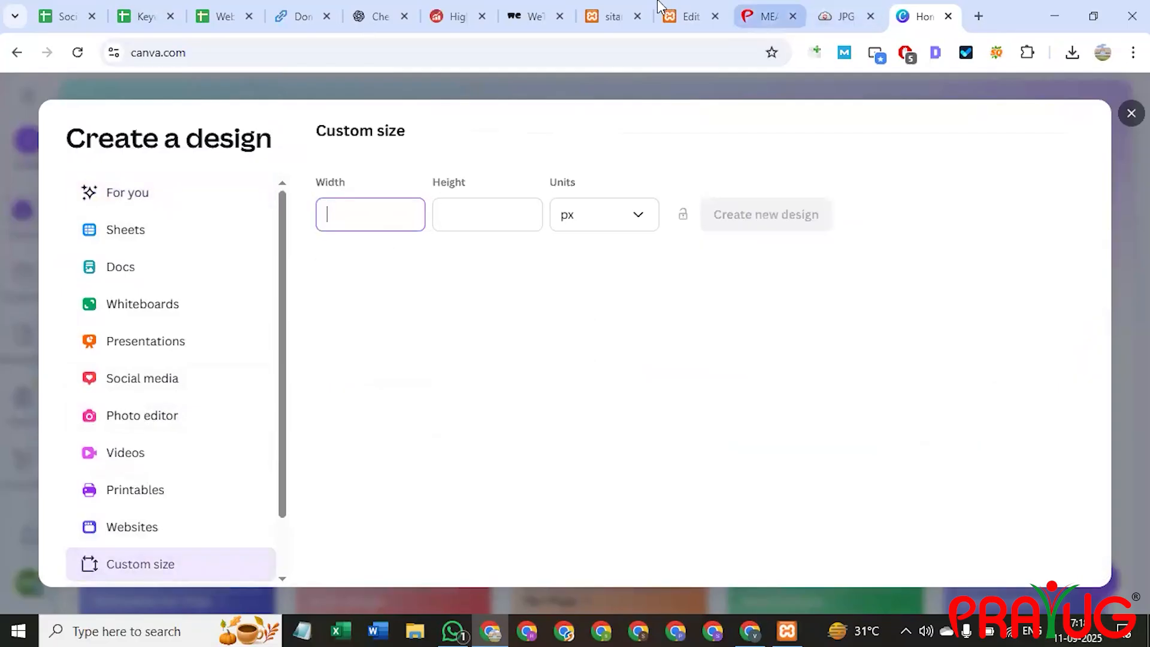
On the live site tab, open the Contact Us page.
left_click(689, 16)
left_click(611, 16)
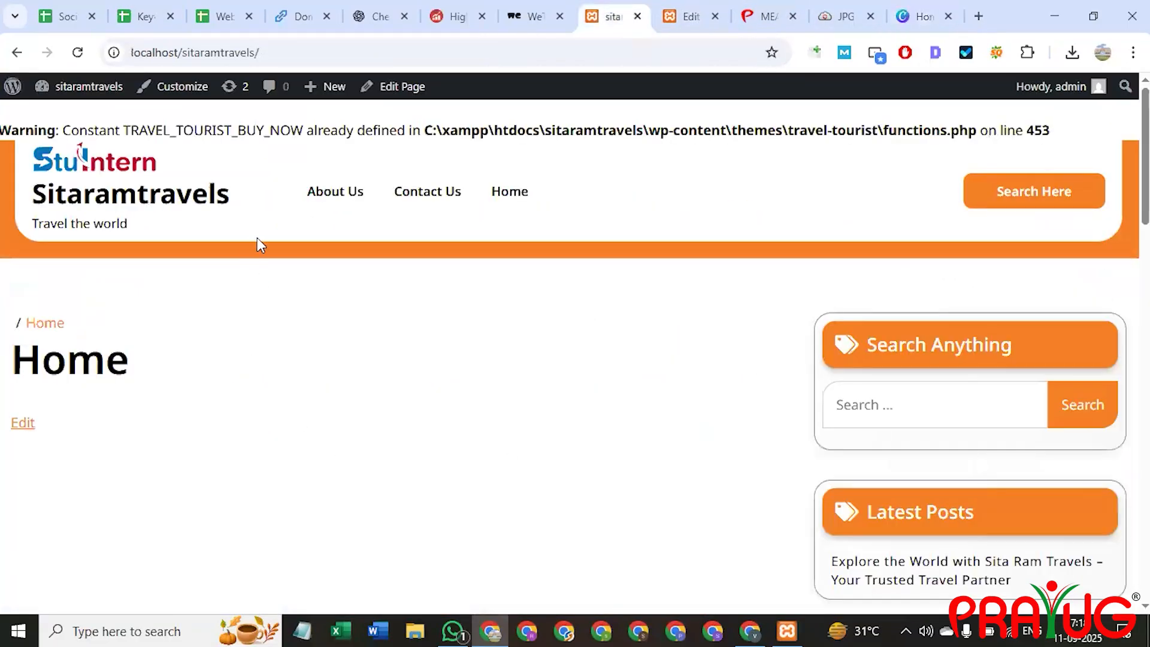
left_click(689, 16)
left_click(611, 17)
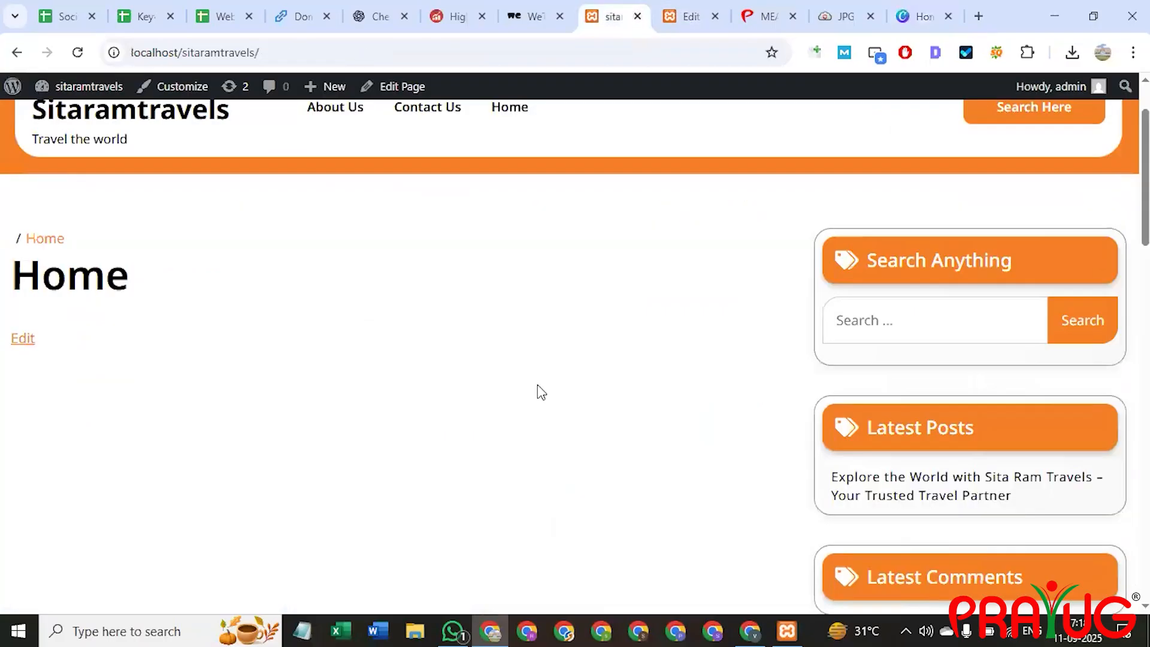
scroll(538, 385, "down", 5)
scroll(538, 393, "down", 3)
scroll(565, 411, "up", 10)
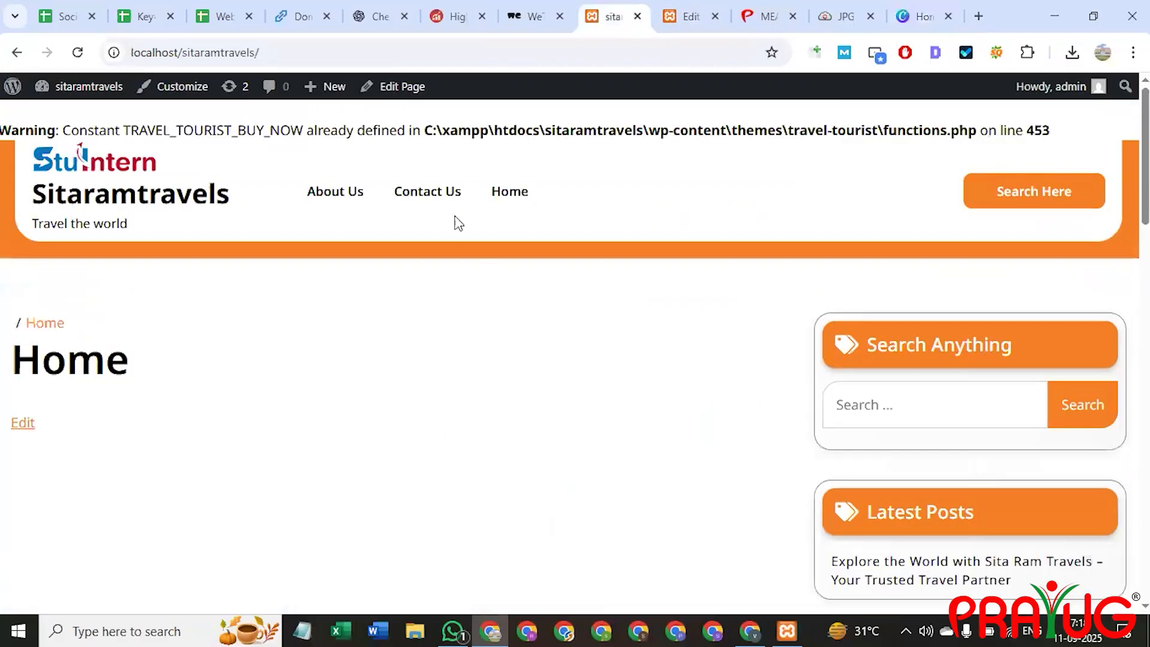
left_click(436, 191)
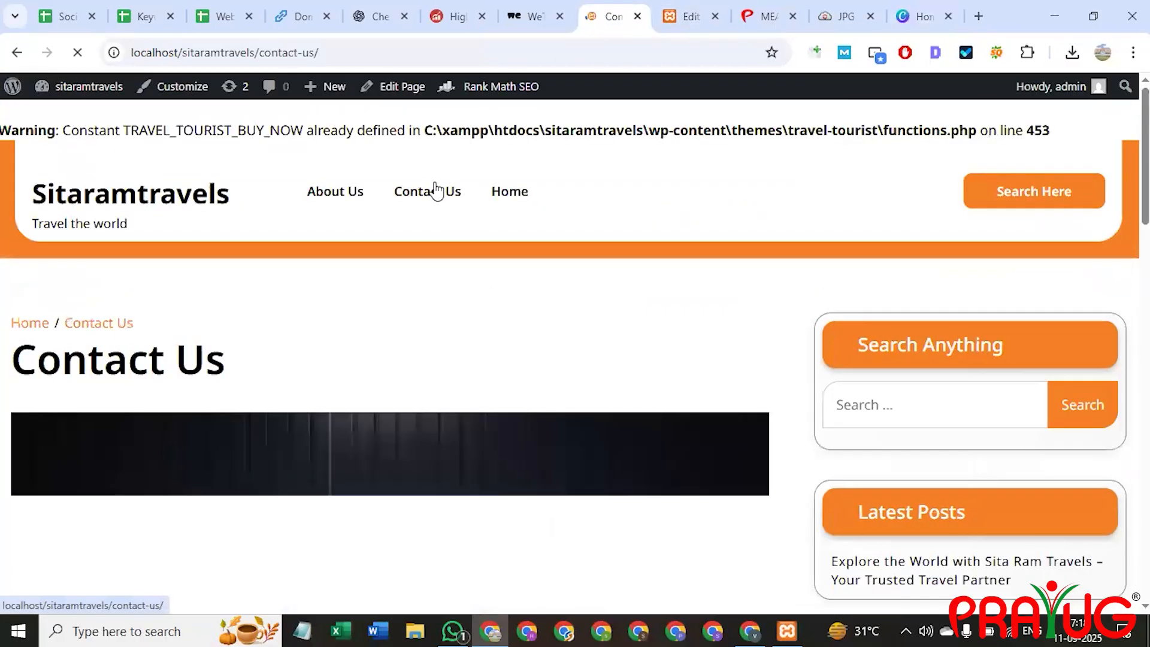
Inspect the car image, revealing its 7000 × 7000 px size and 7.9 MB weight.
scroll(323, 254, "down", 6)
right_click(275, 272)
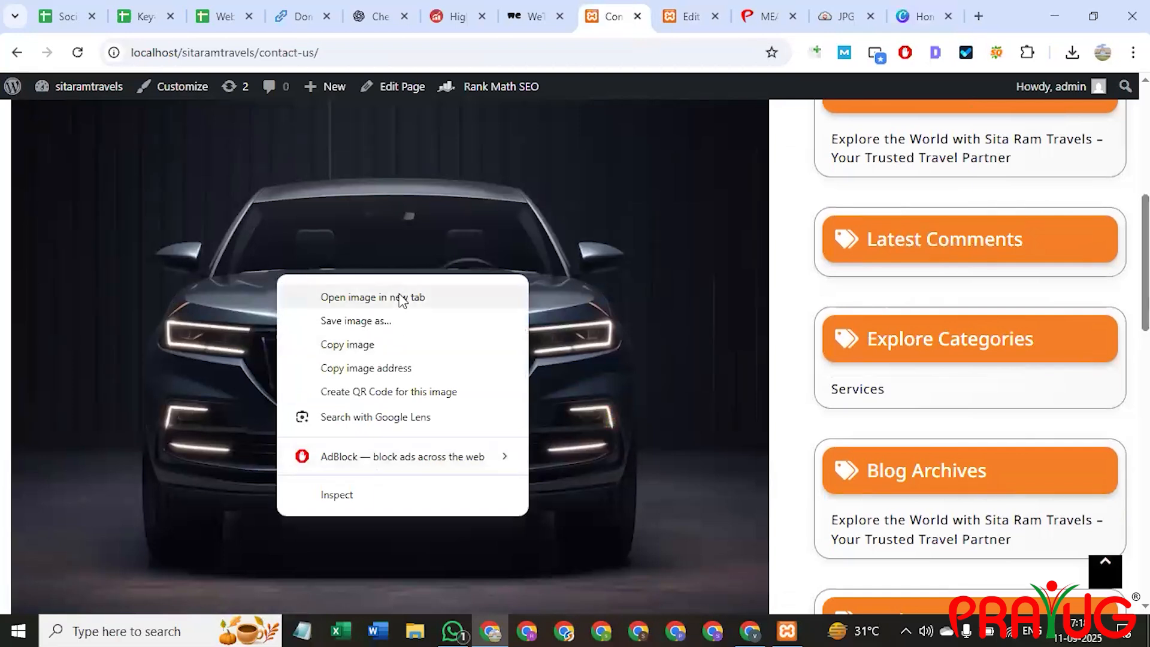
left_click(351, 495)
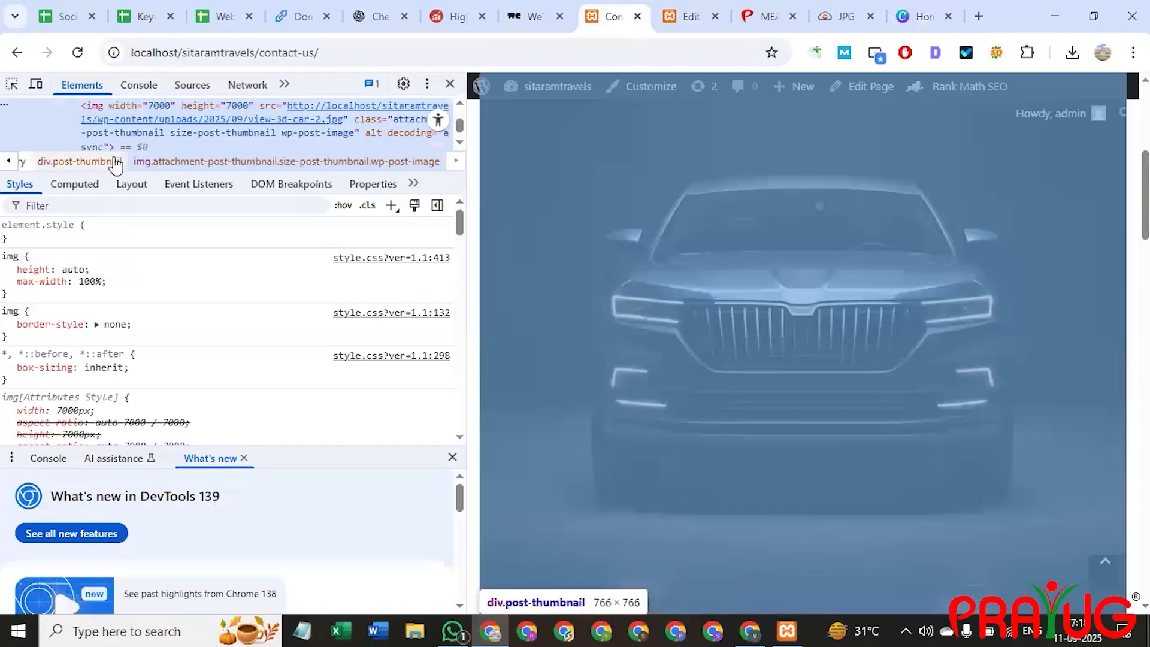
mouse_move(192, 124)
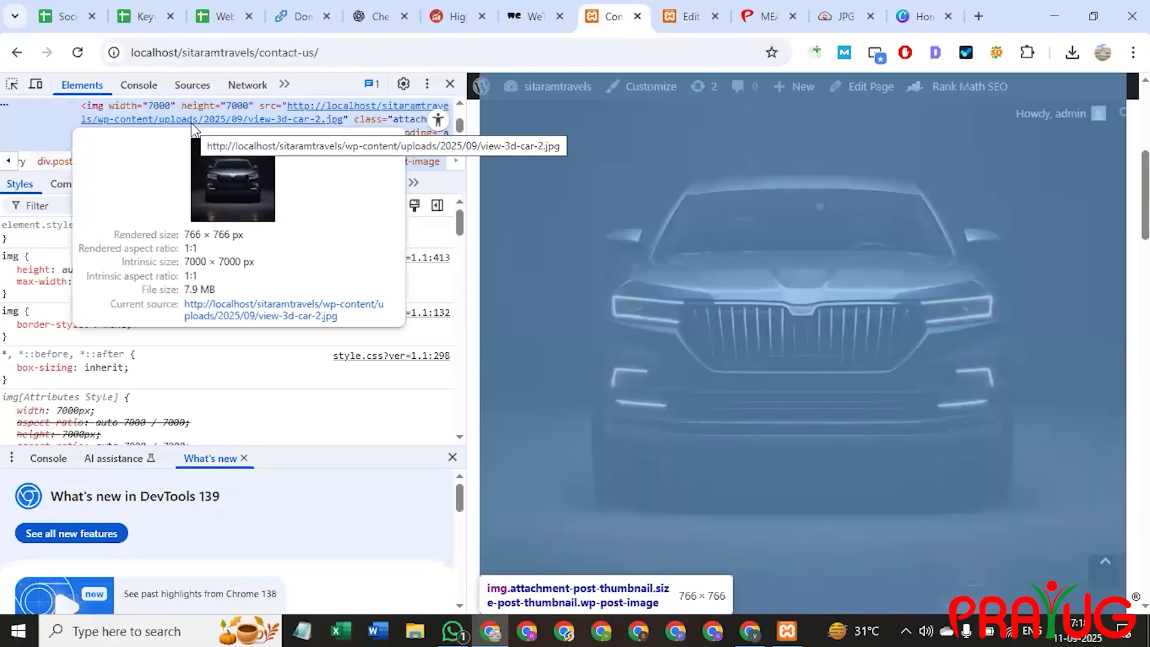
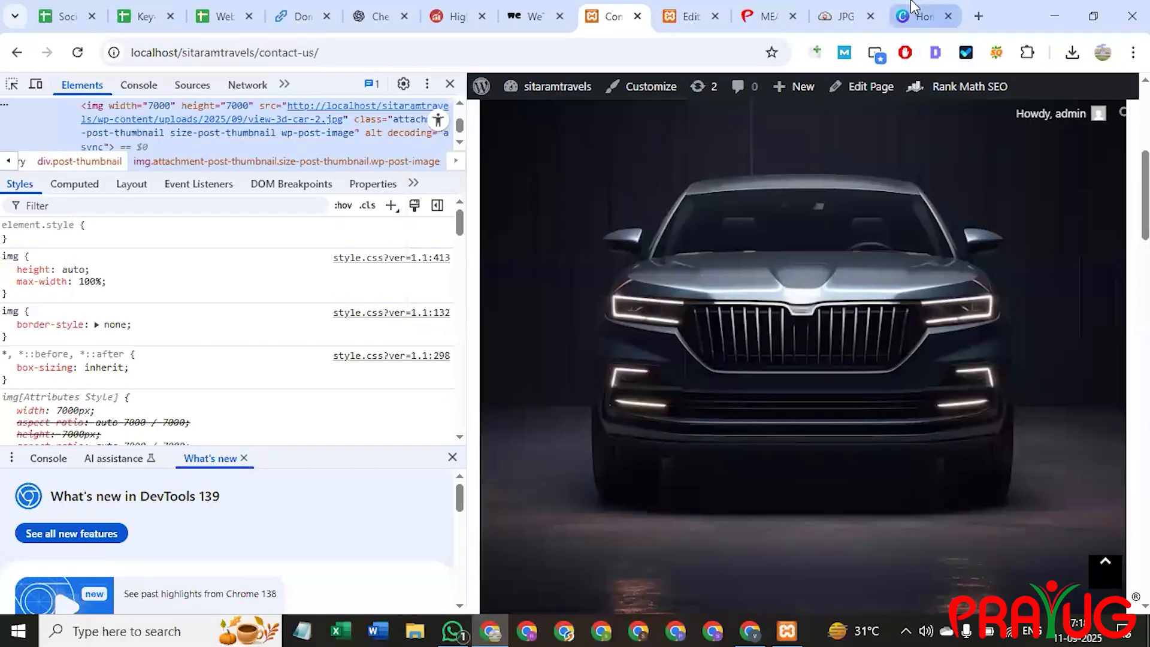
Create a new custom-size Canva design of 800 × 800 px.
left_click(915, 12)
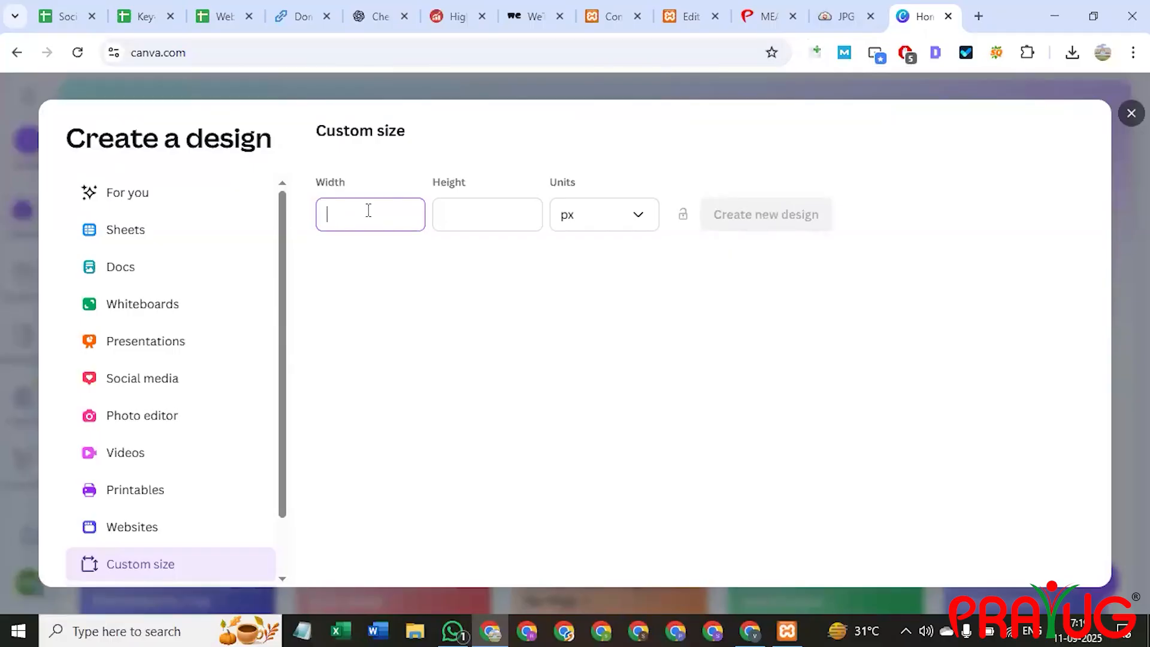
left_click(488, 216)
type("8000")
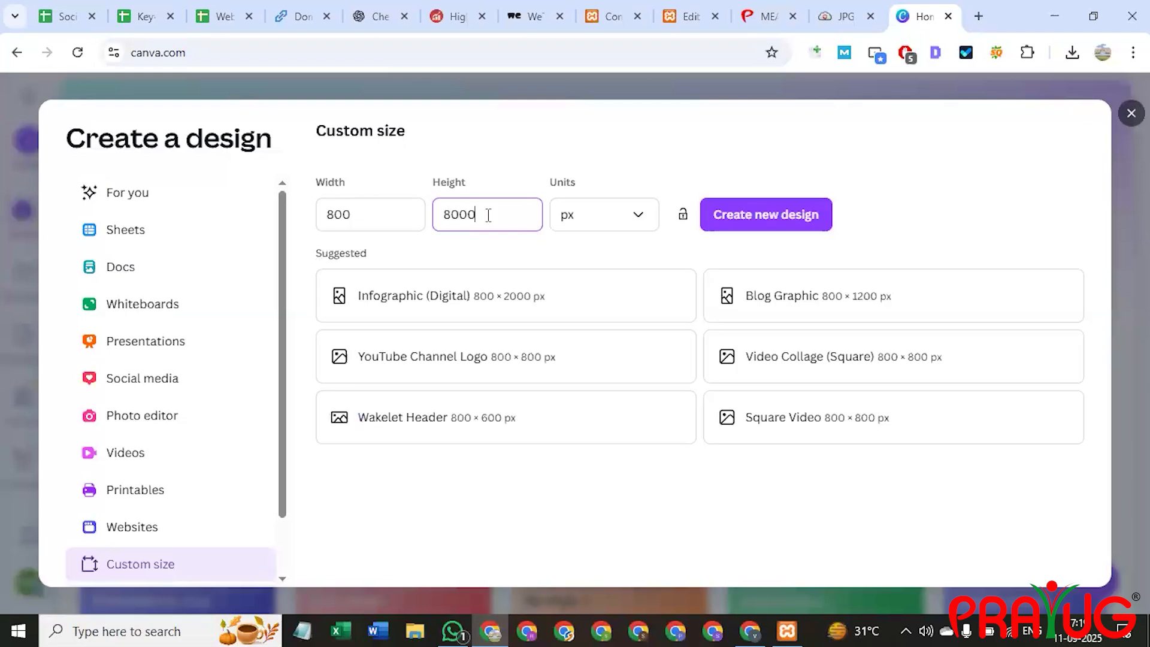
key("BackSpace")
left_click(755, 214)
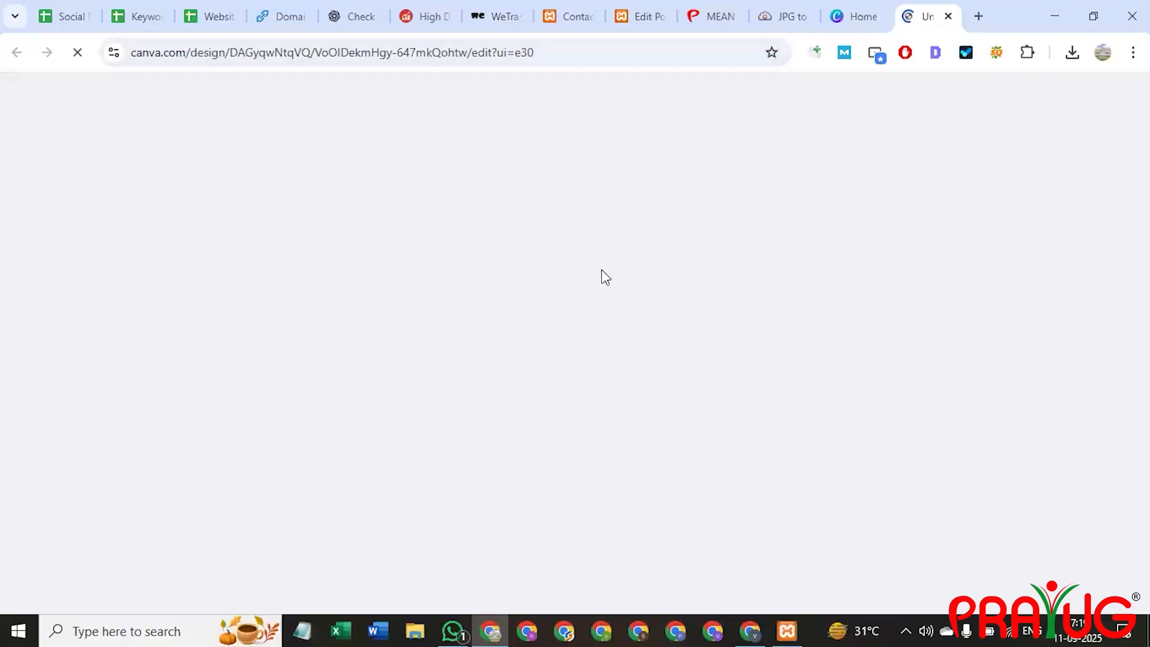
left_click(874, 13)
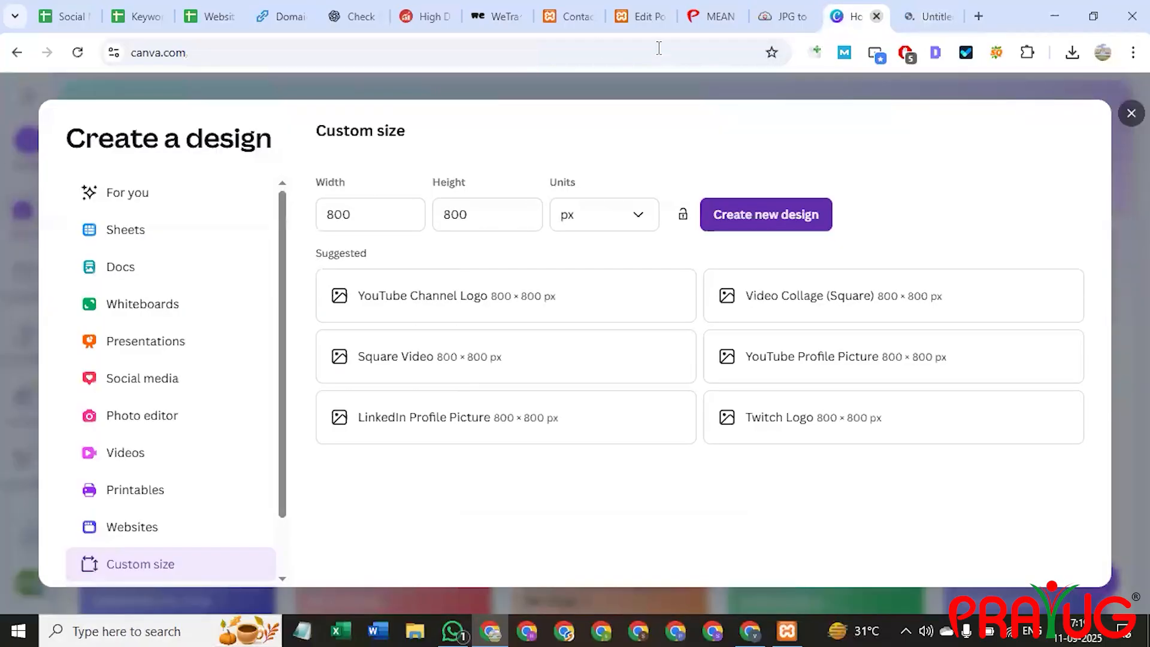
left_click(873, 19)
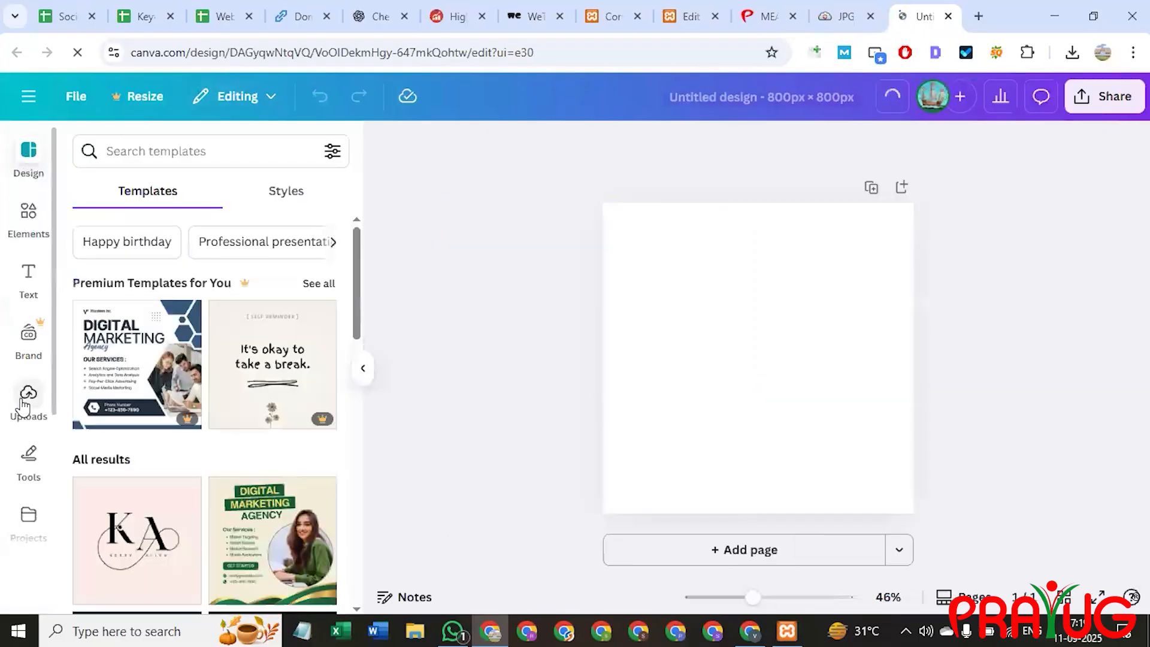
Upload car.jpg from the Downloads folder into Canva's uploads.
left_click(27, 399)
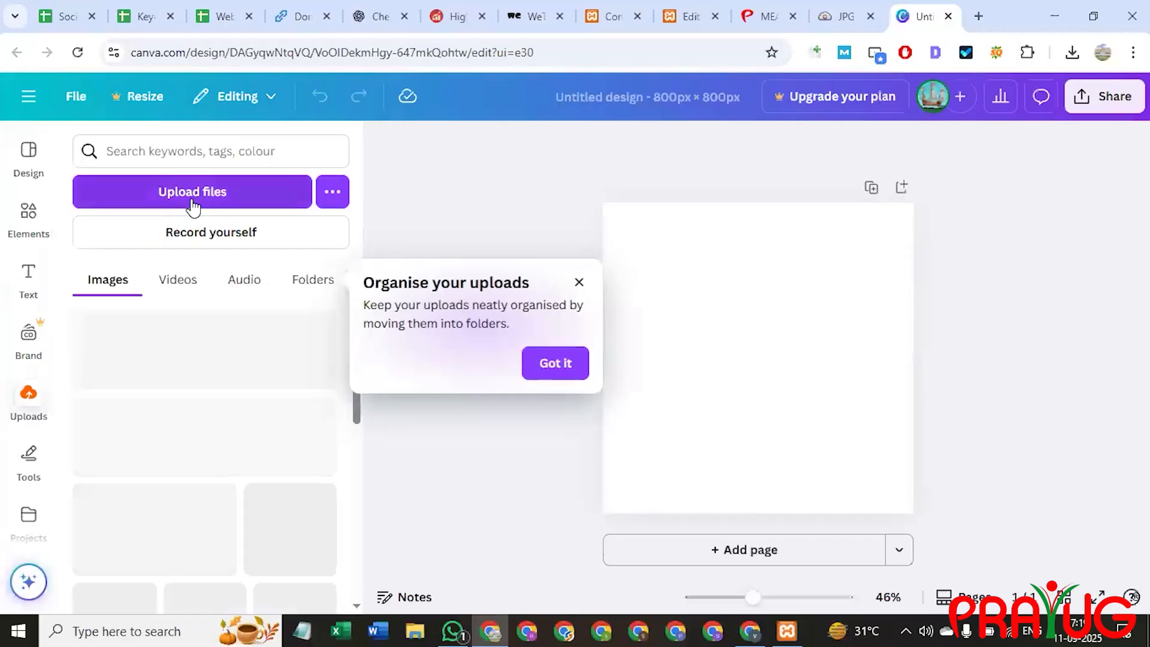
left_click(196, 199)
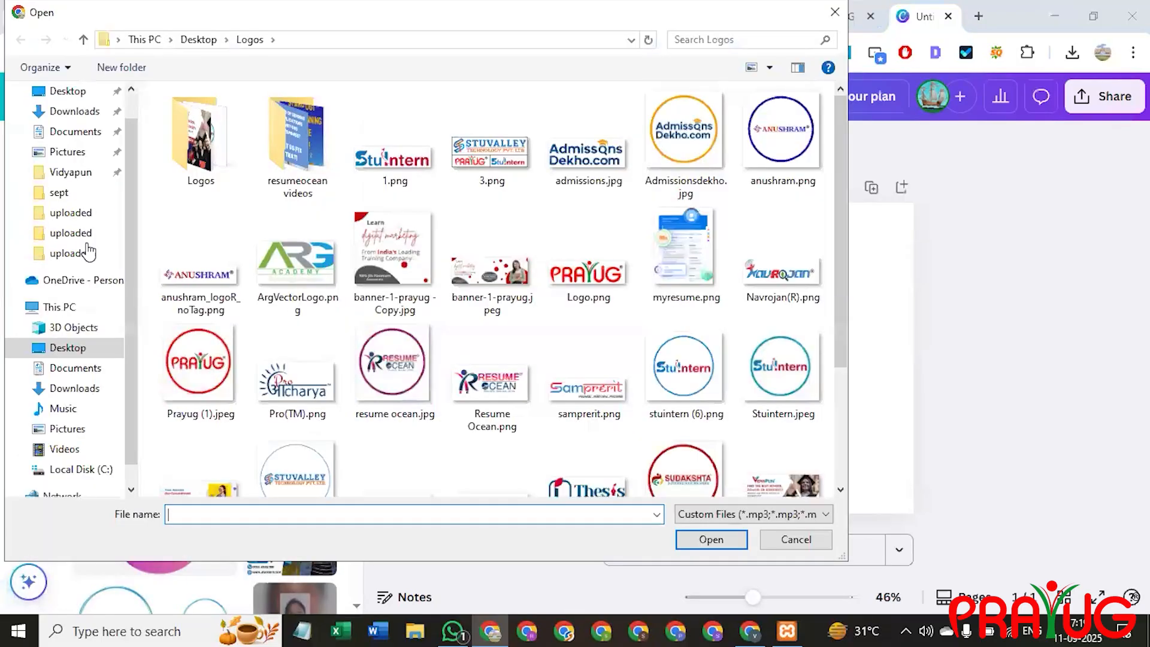
left_click(84, 112)
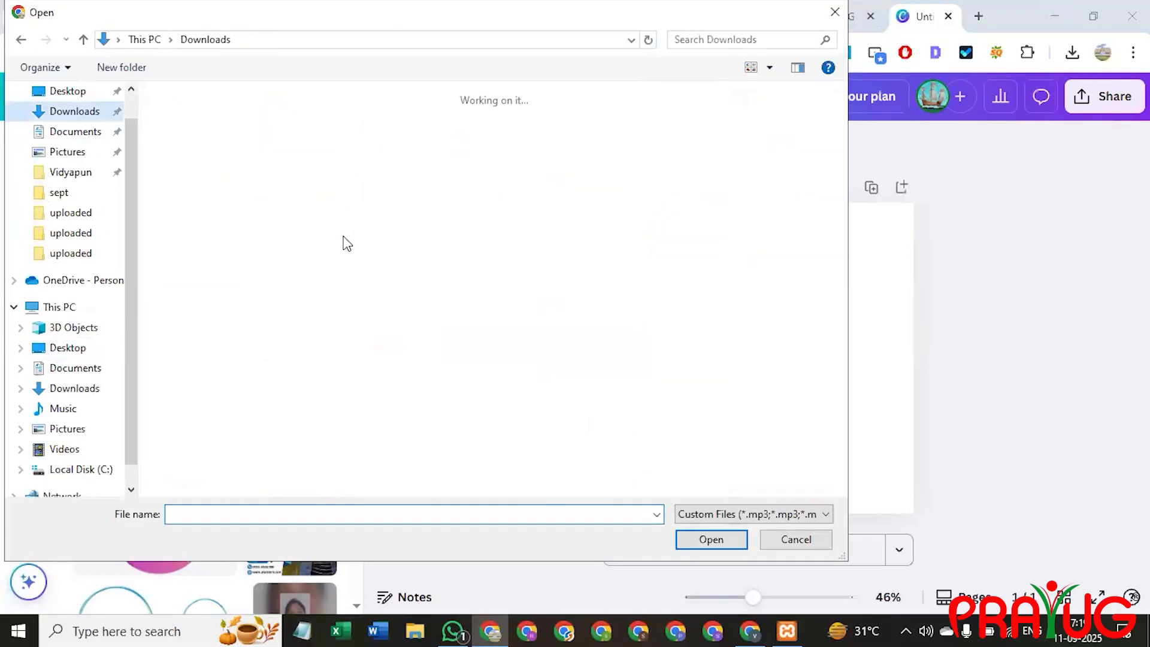
left_click(280, 151)
double_click(279, 151)
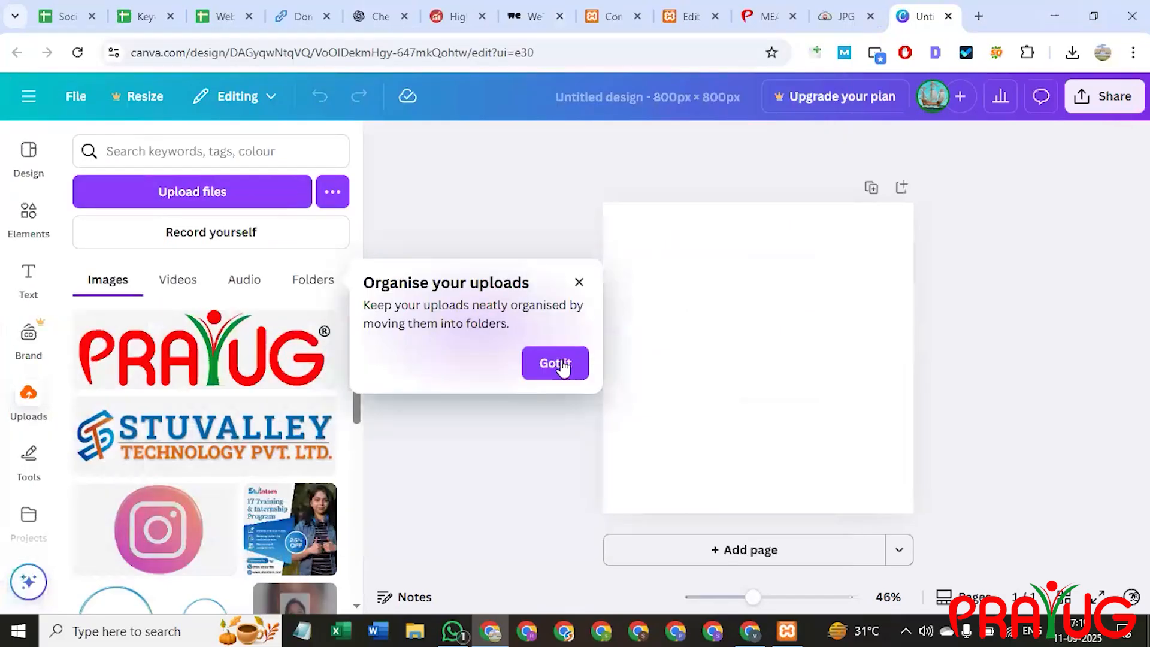
left_click(555, 363)
left_click(108, 282)
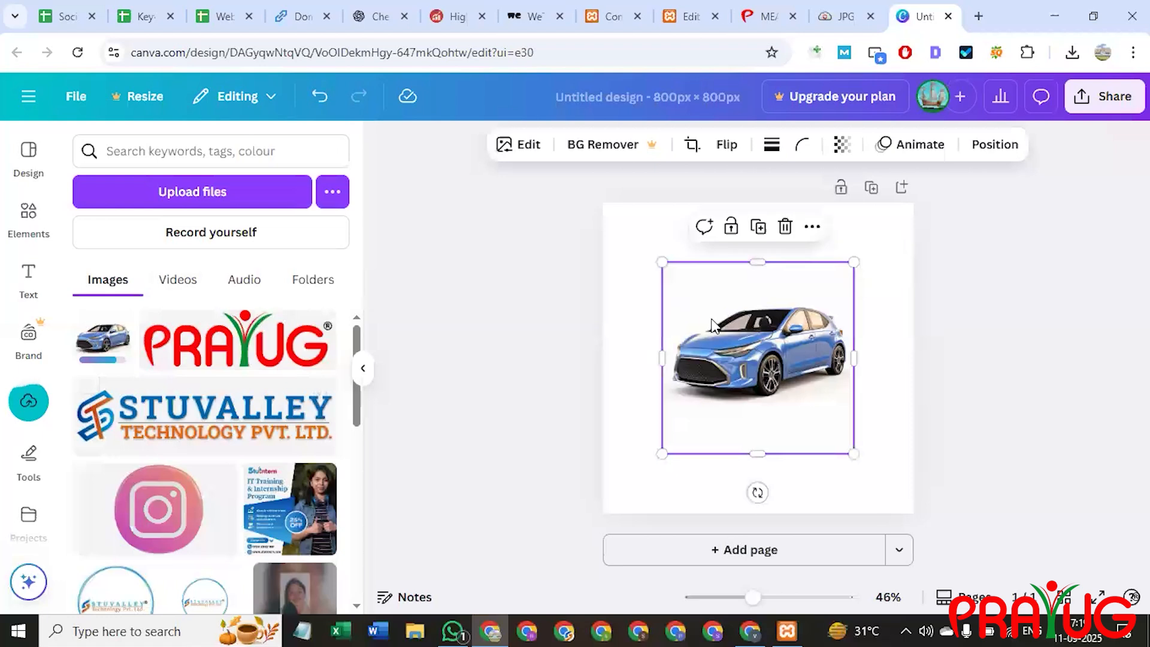
Place the car photo at the page's top-left and enlarge it to fill the page.
right_click(712, 327)
left_click(713, 357)
left_click_drag(712, 356, 653, 297)
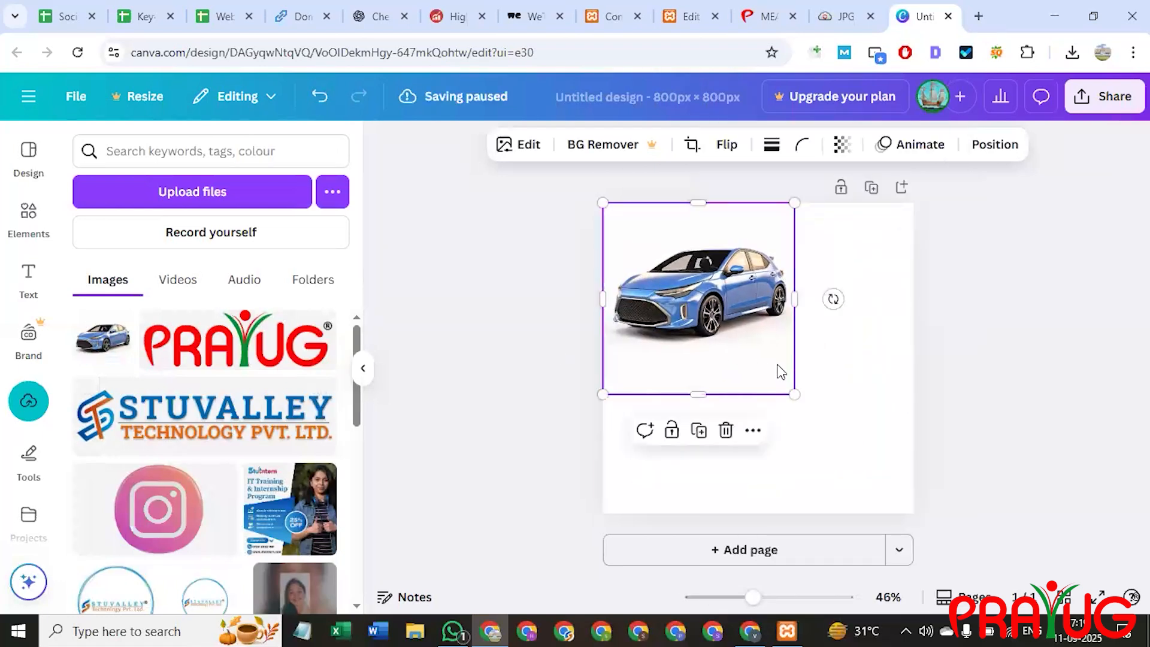
left_click_drag(871, 512, 892, 535)
left_click(1062, 403)
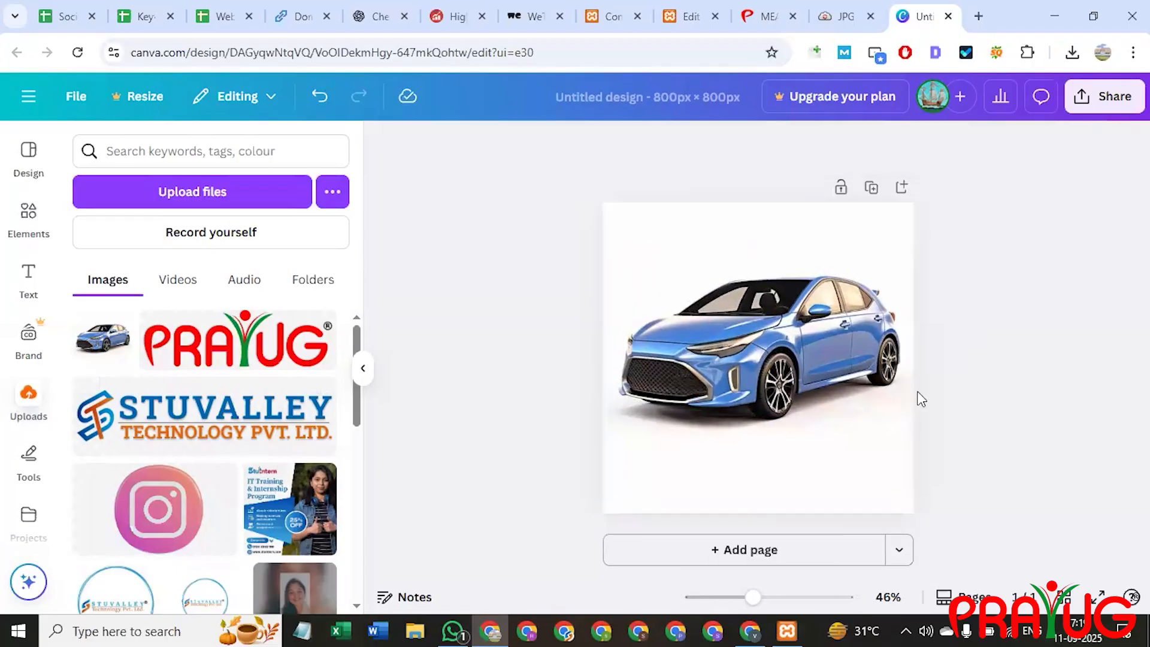
Rename the design to 'car'.
left_click(656, 58)
left_click(659, 94)
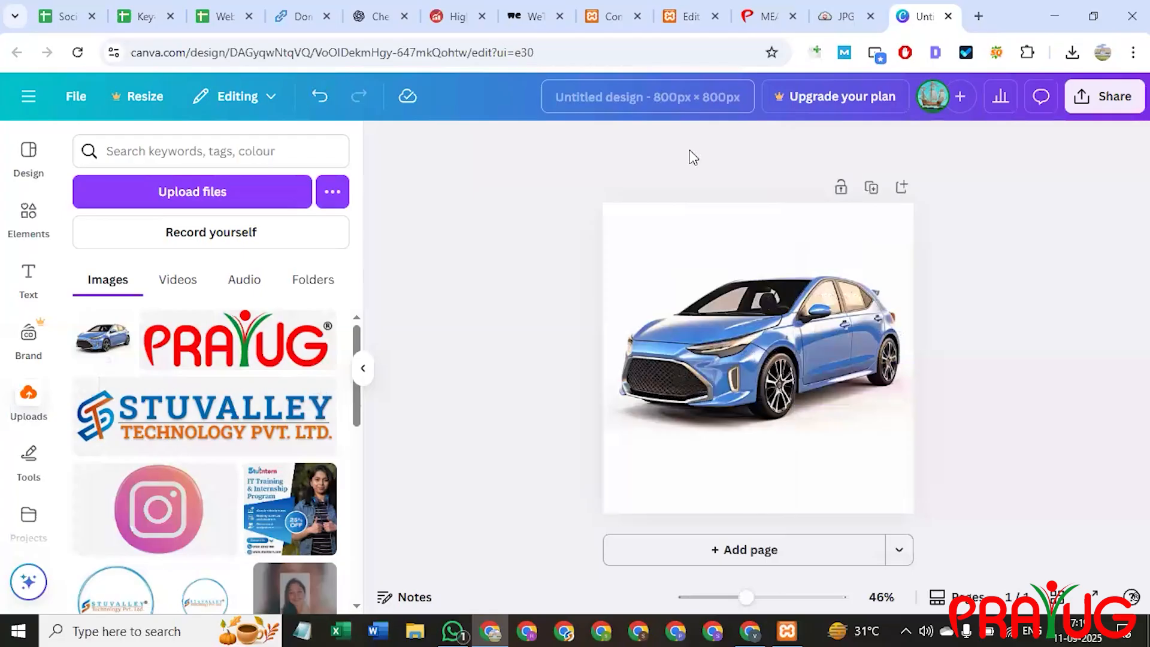
left_click(682, 105)
type("car")
key("Return")
left_click(1104, 96)
Download the car design as a PNG and go back to the WordPress post editor.
scroll(847, 393, "down", 1)
left_click(844, 387)
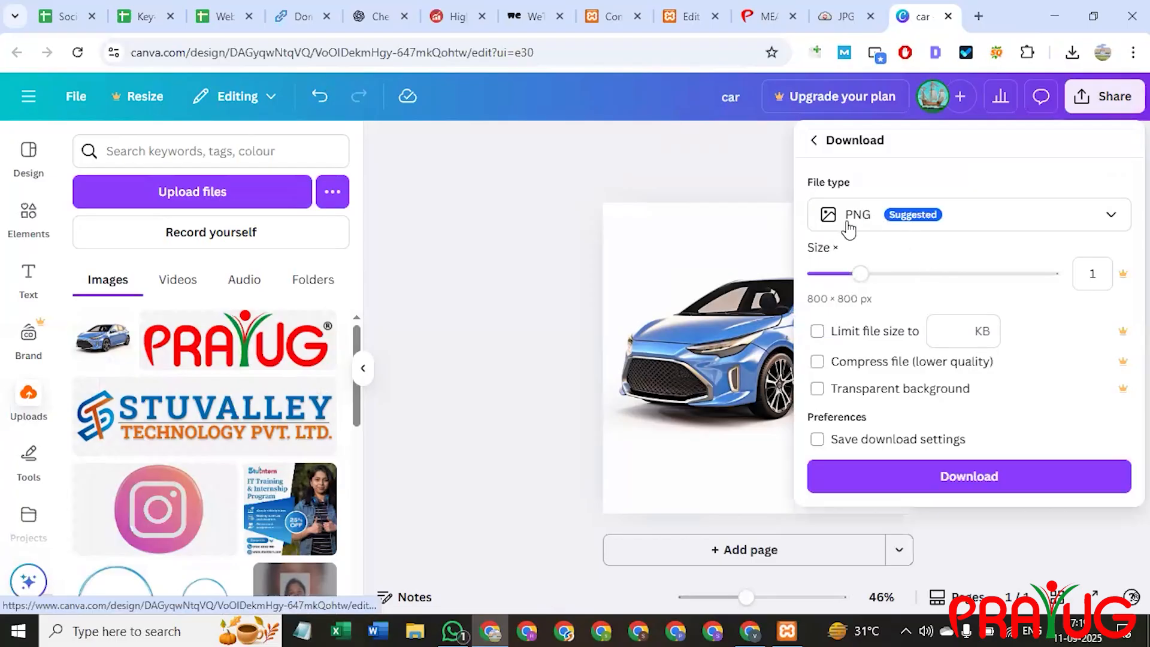
left_click(932, 477)
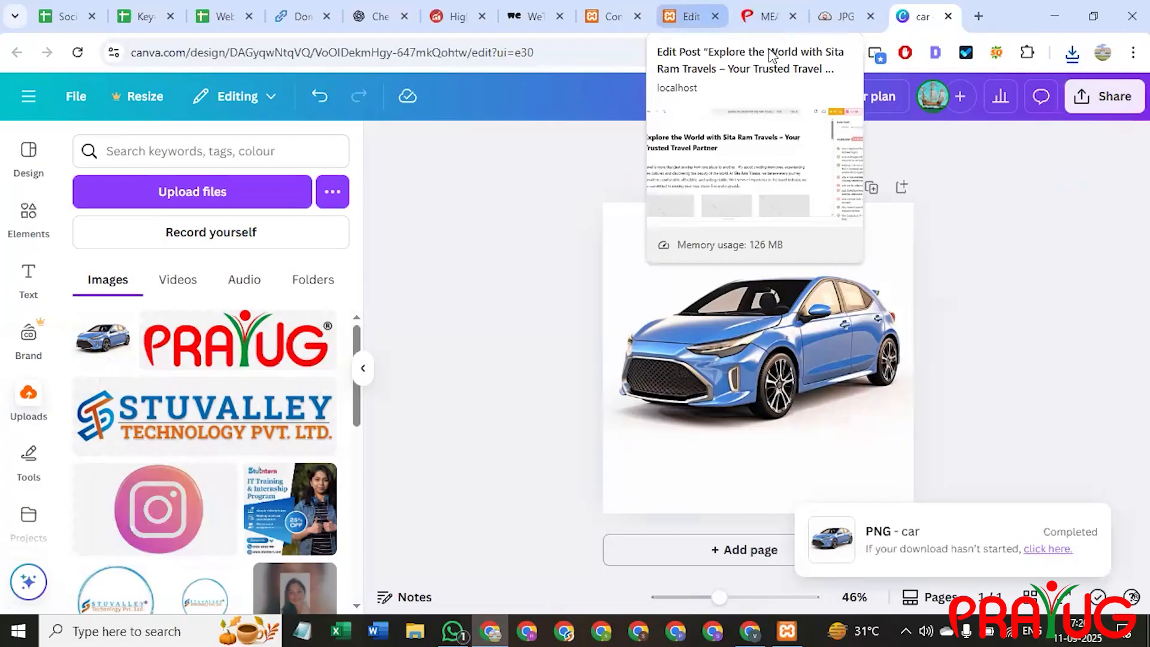
left_click(692, 16)
scroll(1019, 312, "up", 15)
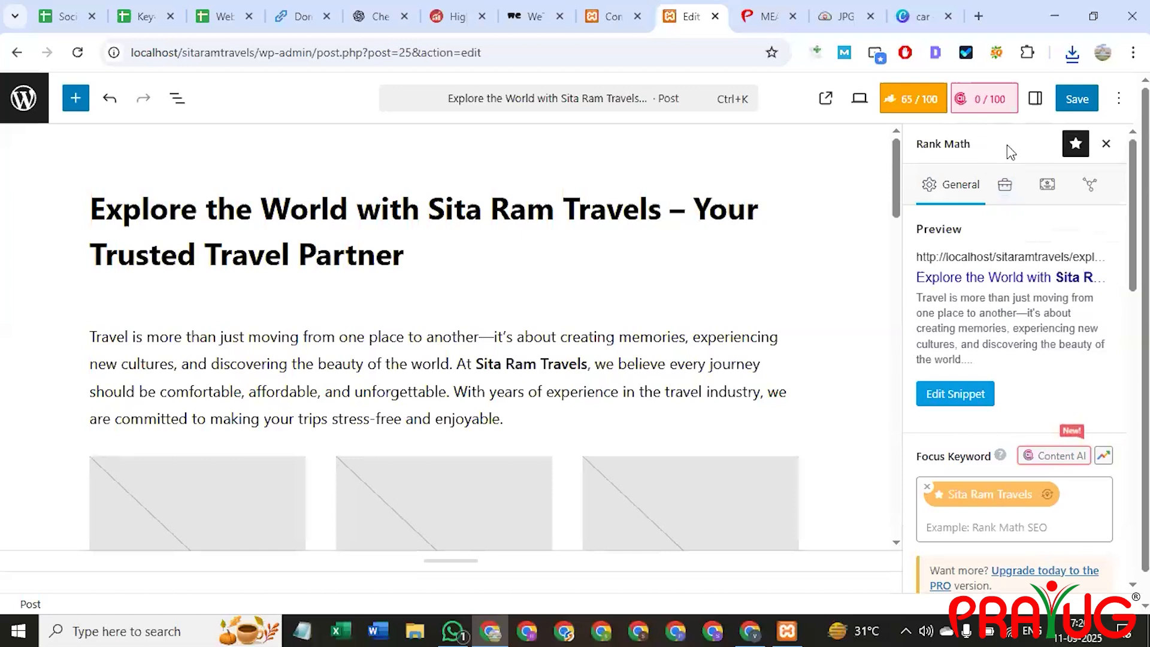
Upload car (1).png and set it as the post's featured image.
left_click(1035, 100)
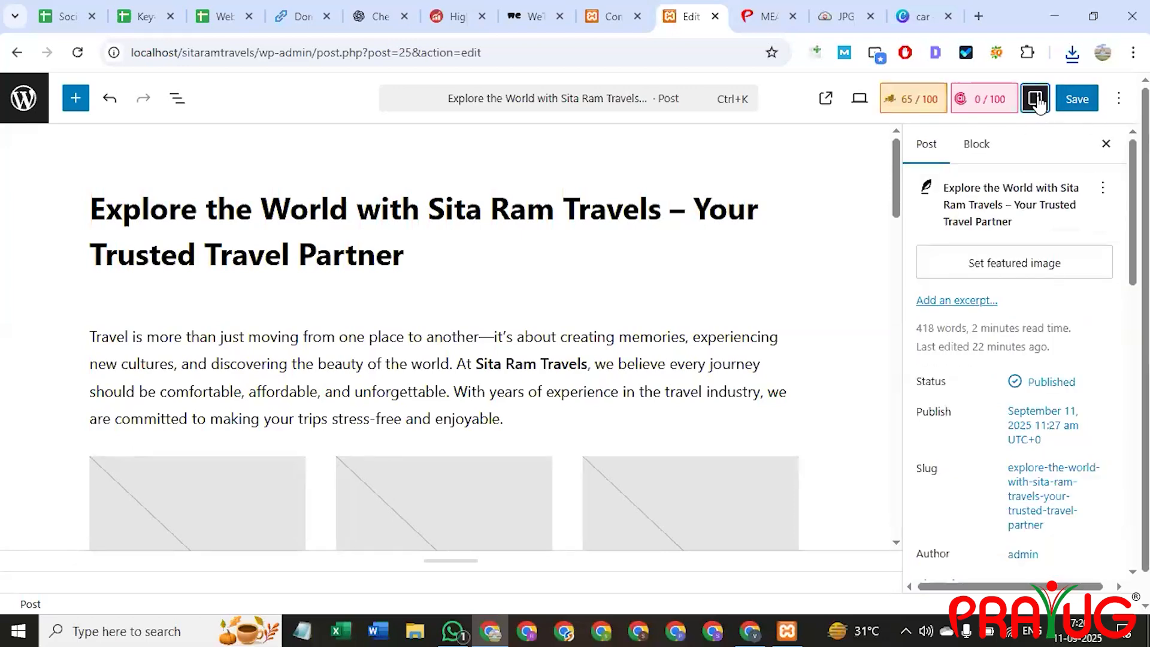
left_click(1051, 267)
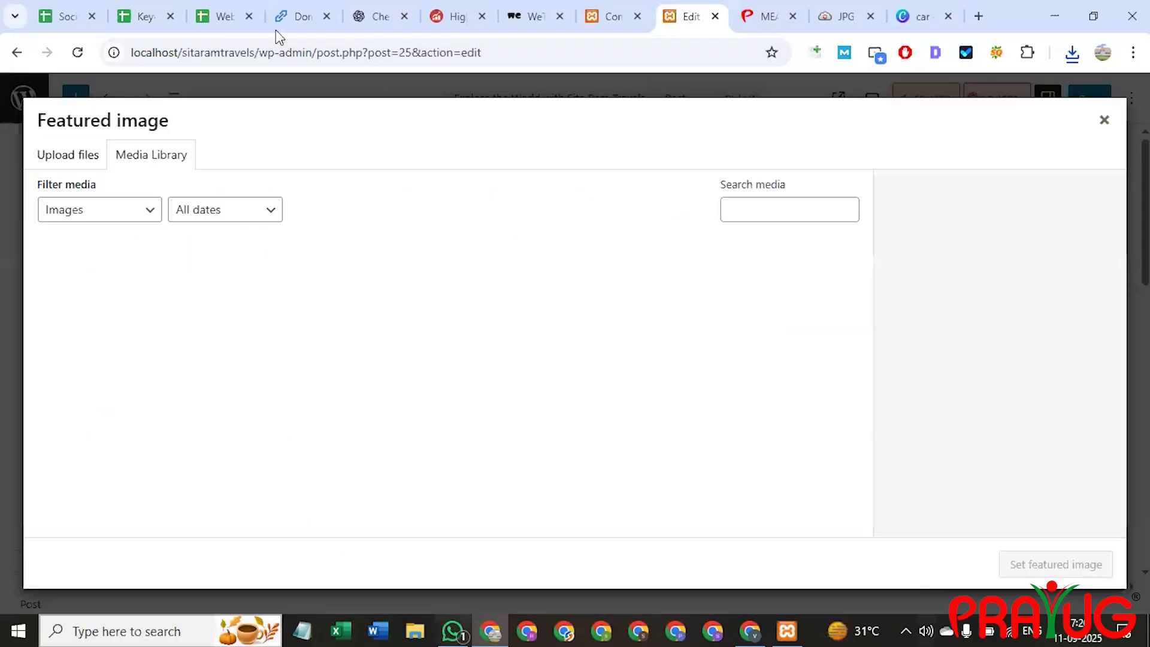
left_click(78, 163)
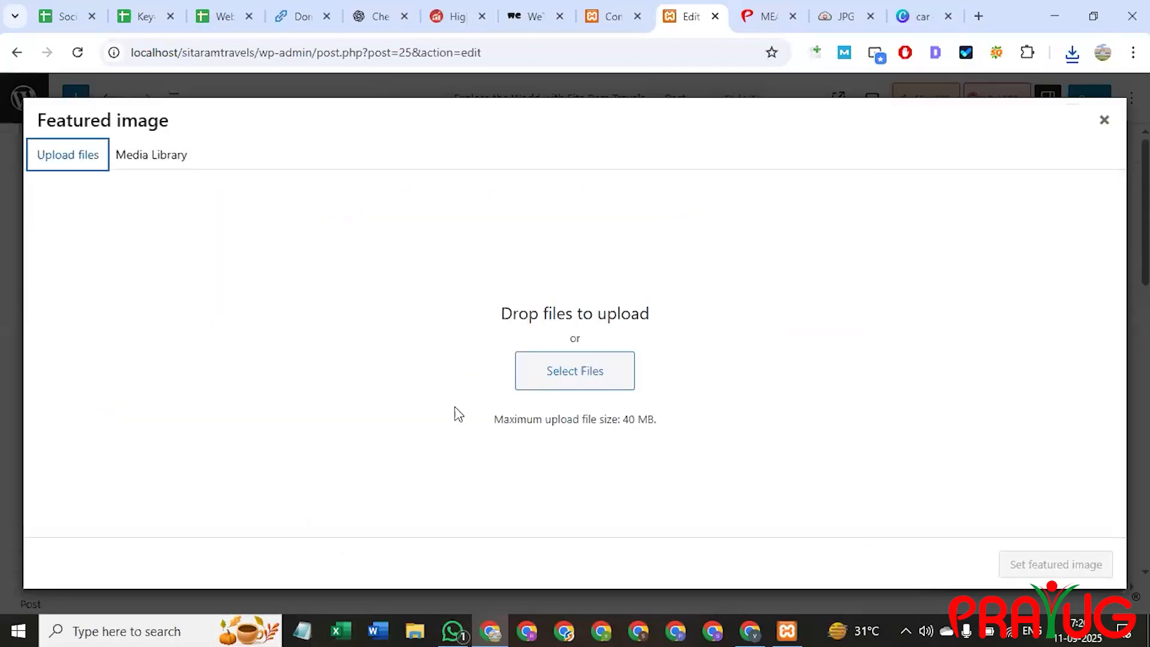
left_click(573, 372)
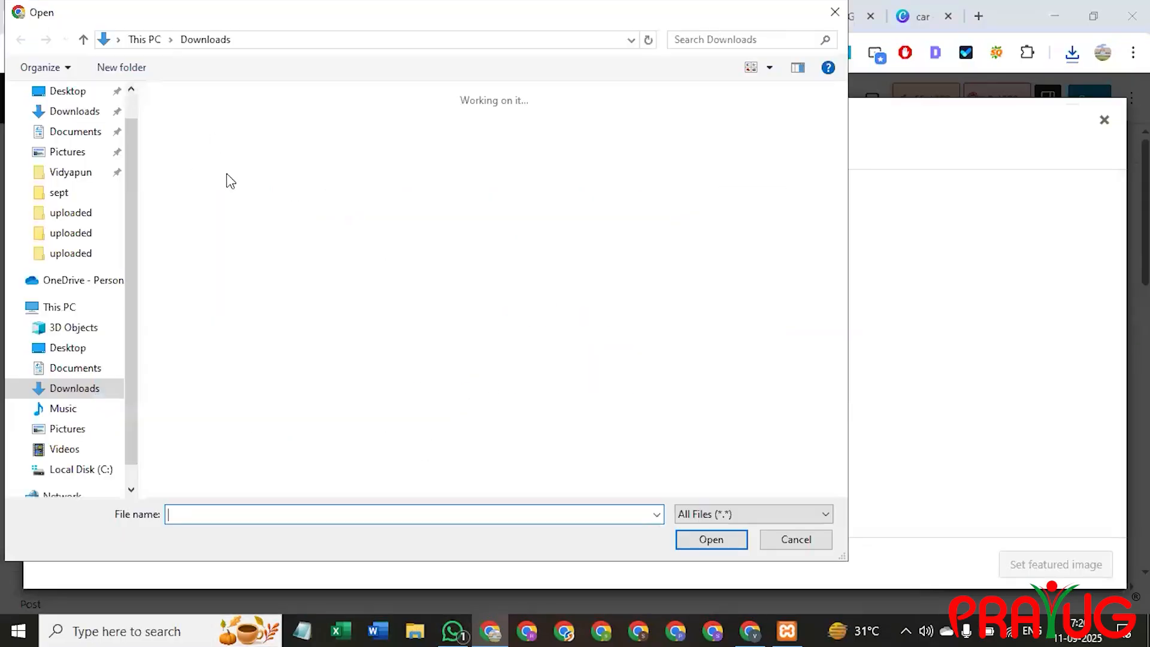
left_click(192, 157)
double_click(192, 157)
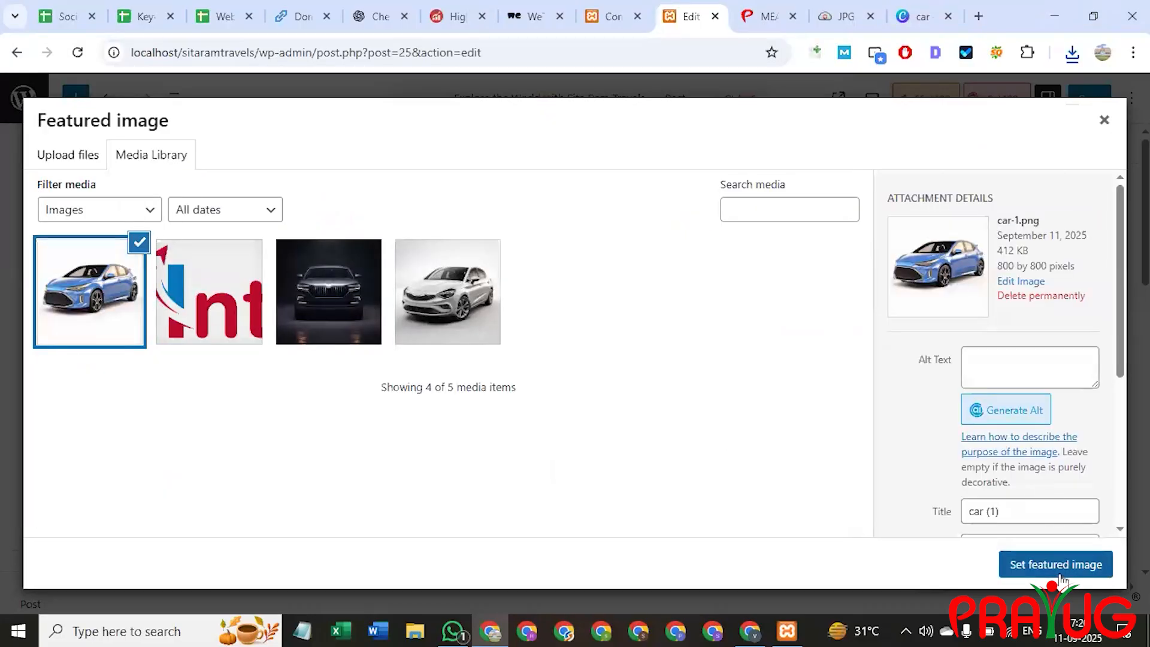
left_click(1065, 573)
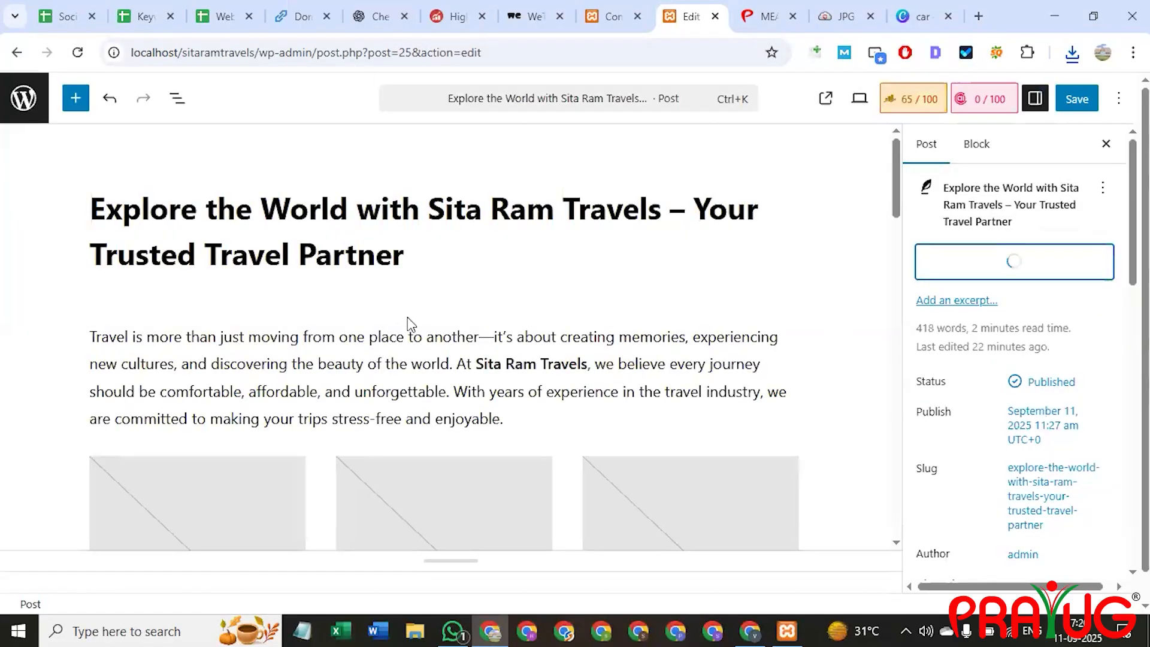
Put car (1).png into the first gallery image slot.
scroll(600, 336, "down", 5)
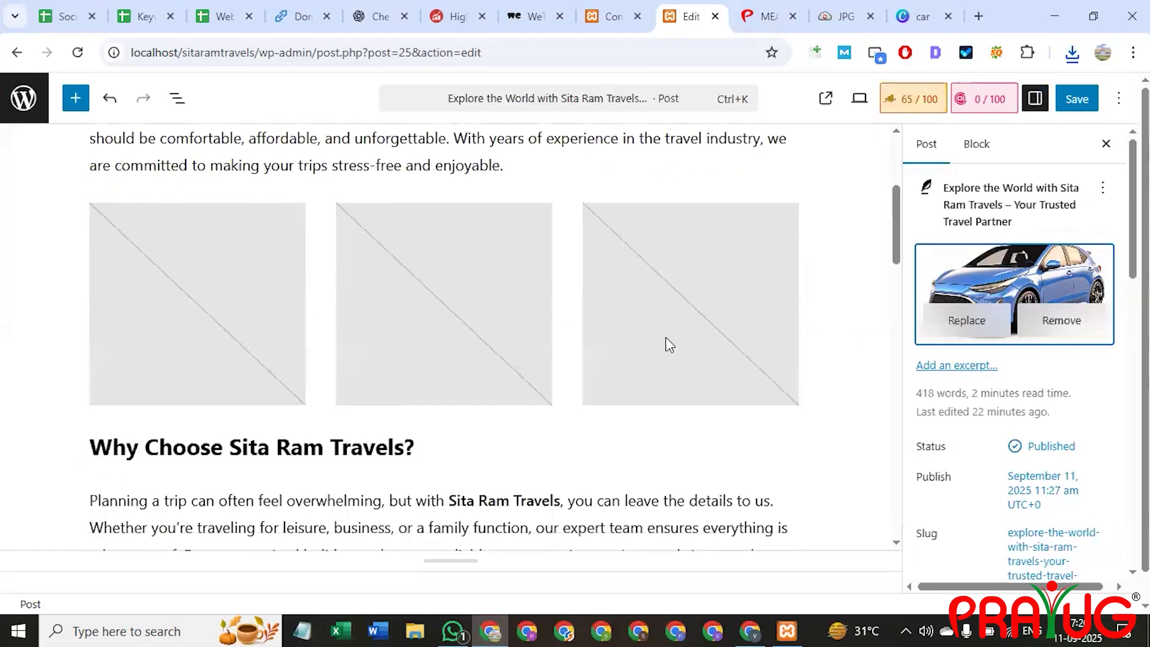
scroll(668, 341, "up", 2)
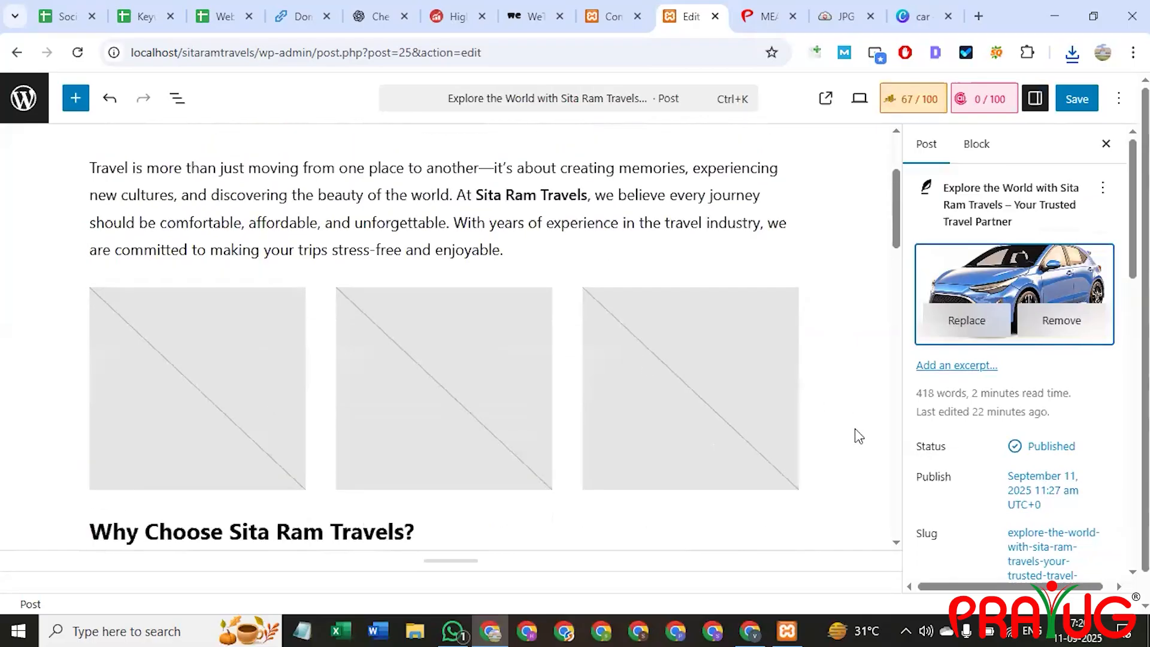
left_click(648, 414)
left_click(206, 372)
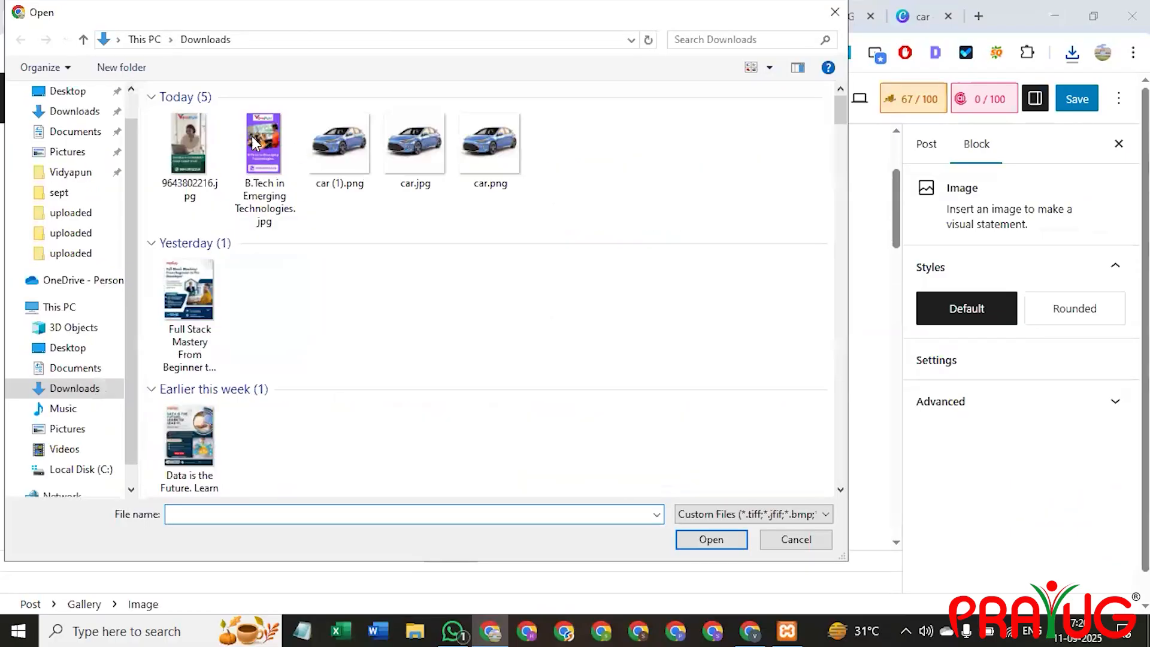
left_click(200, 145)
double_click(200, 146)
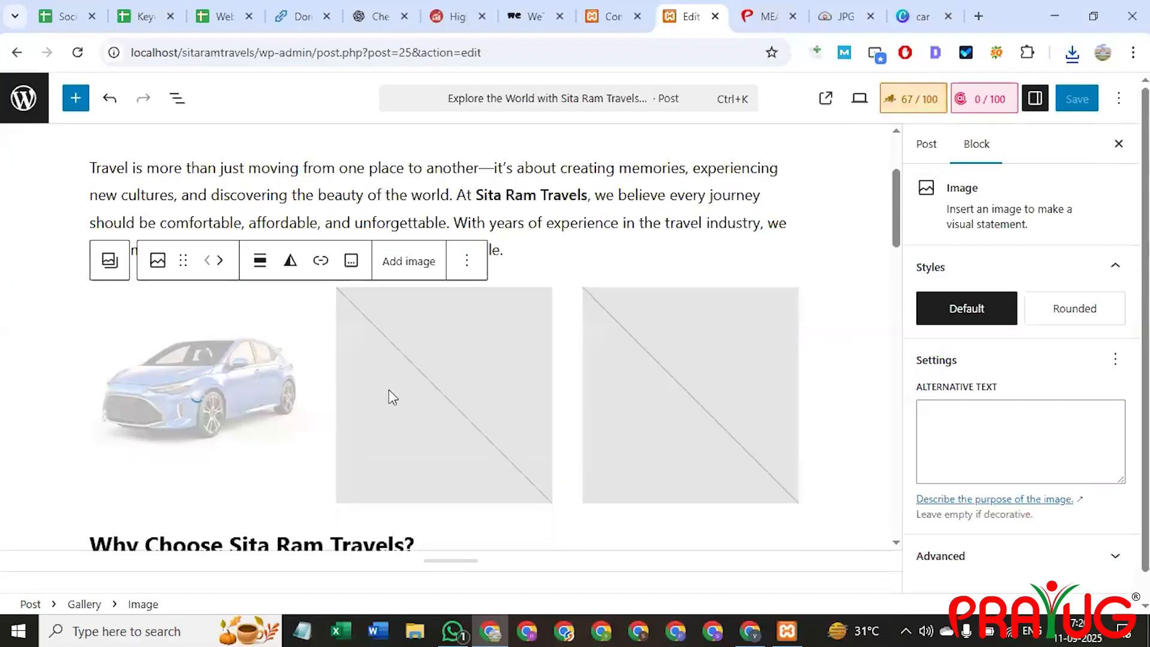
left_click(919, 16)
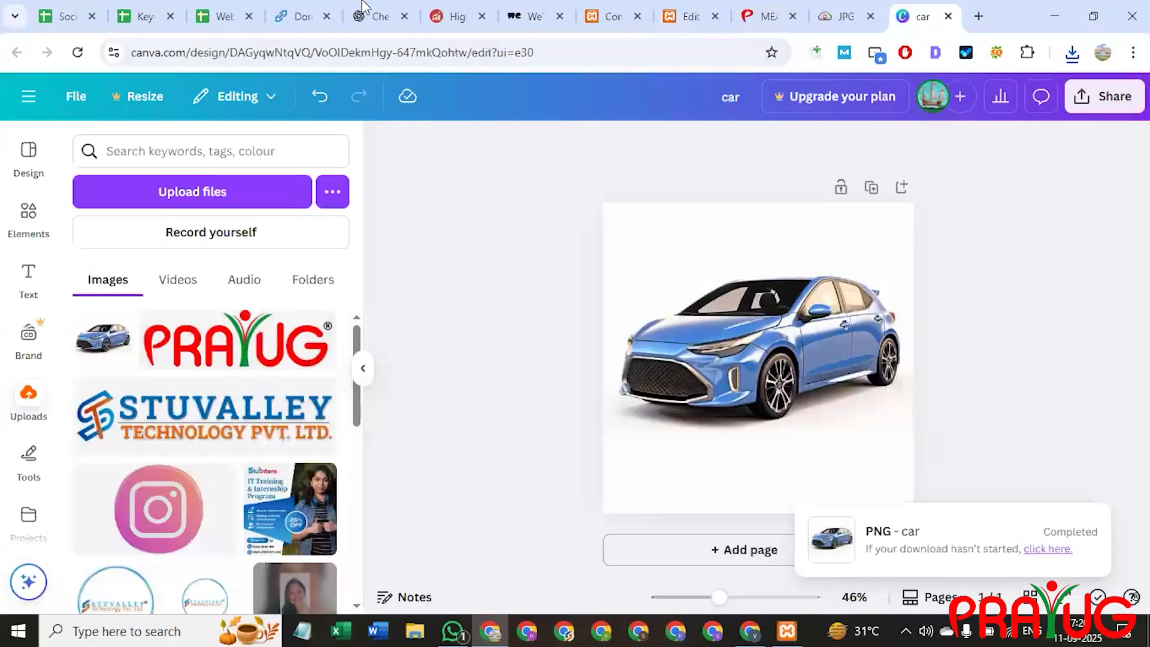
Delete the old car image and upload the view-3d-car photos from Downloads.
left_click(829, 321)
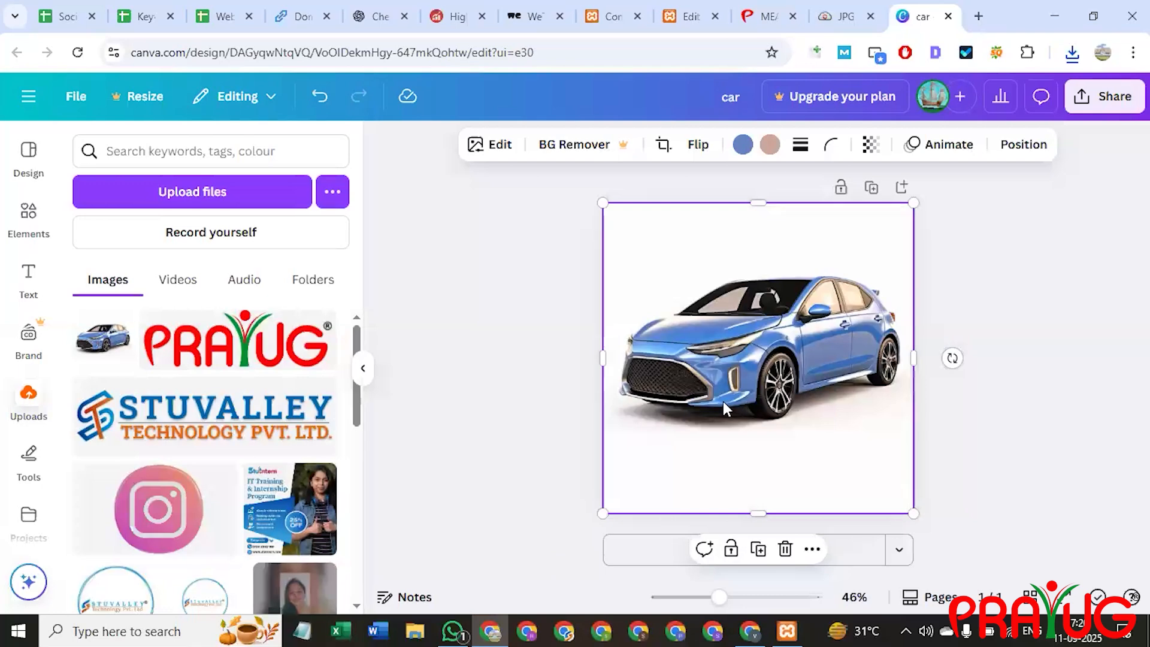
key("Delete")
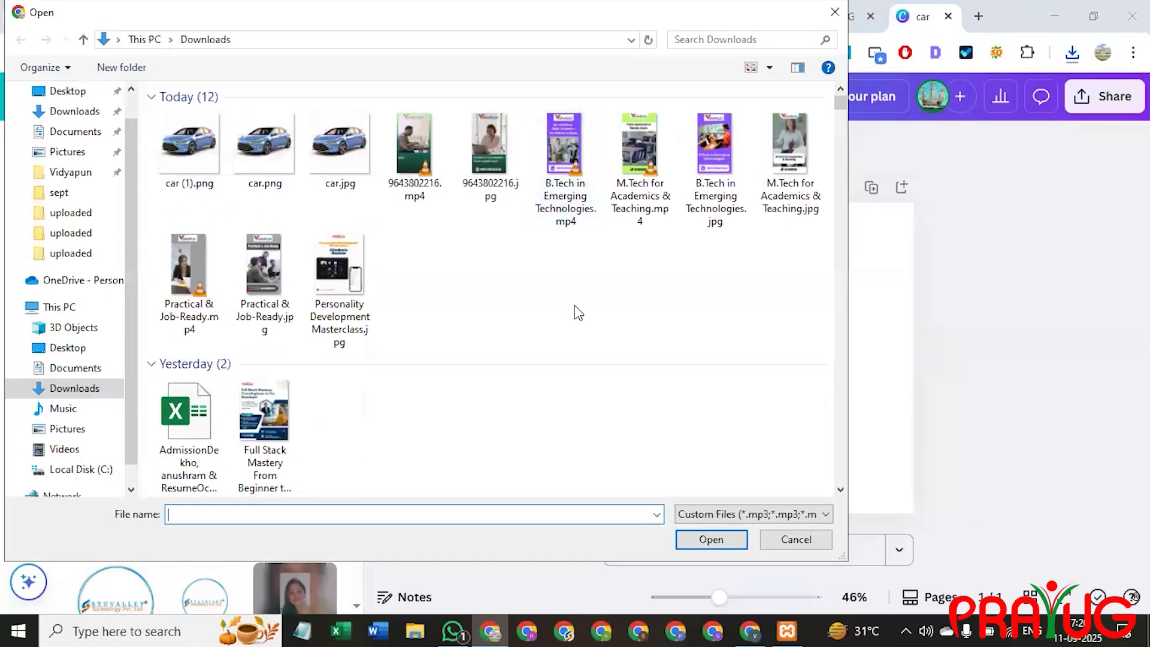
scroll(451, 314, "down", 10)
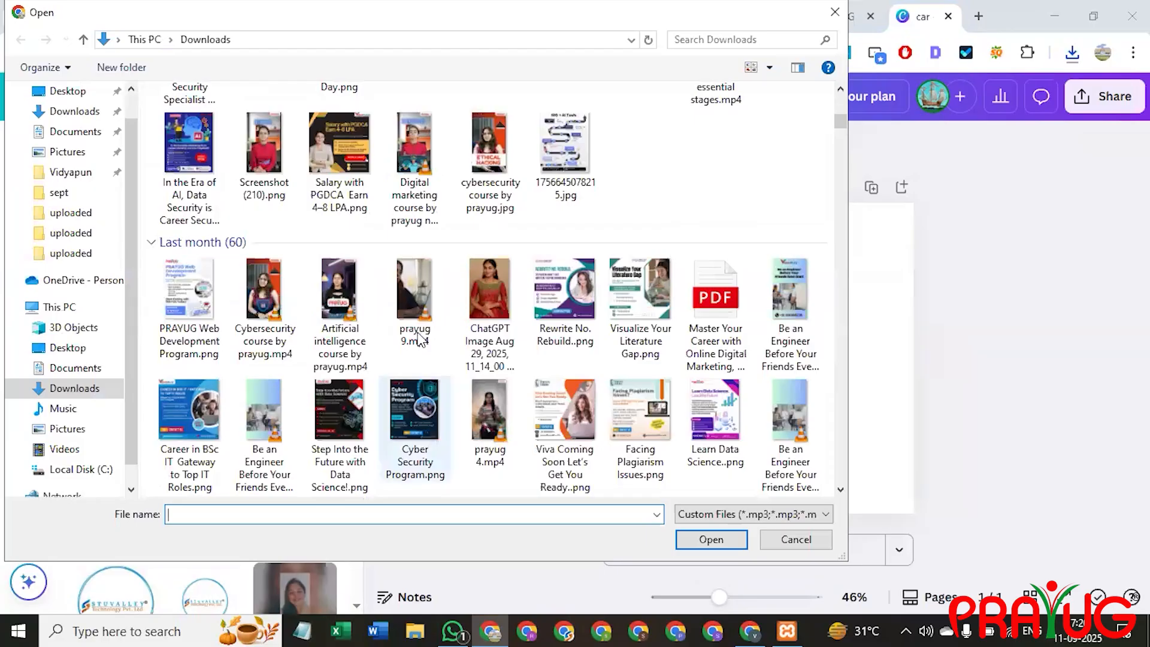
scroll(418, 328, "down", 10)
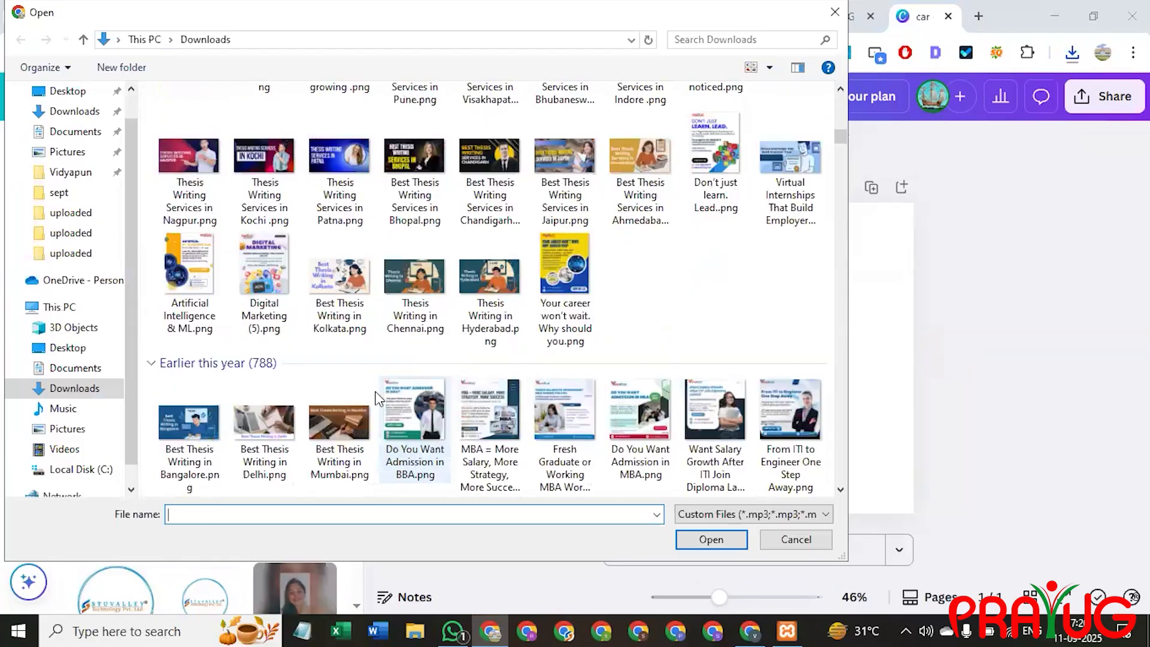
scroll(393, 373, "up", 15)
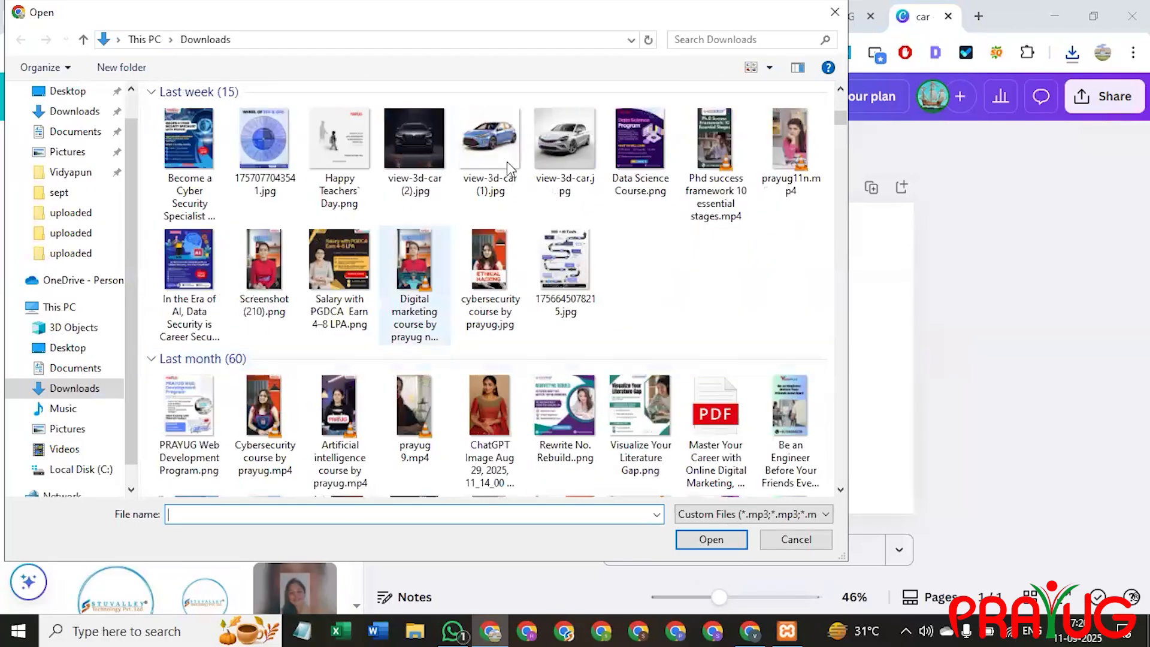
left_click(568, 138)
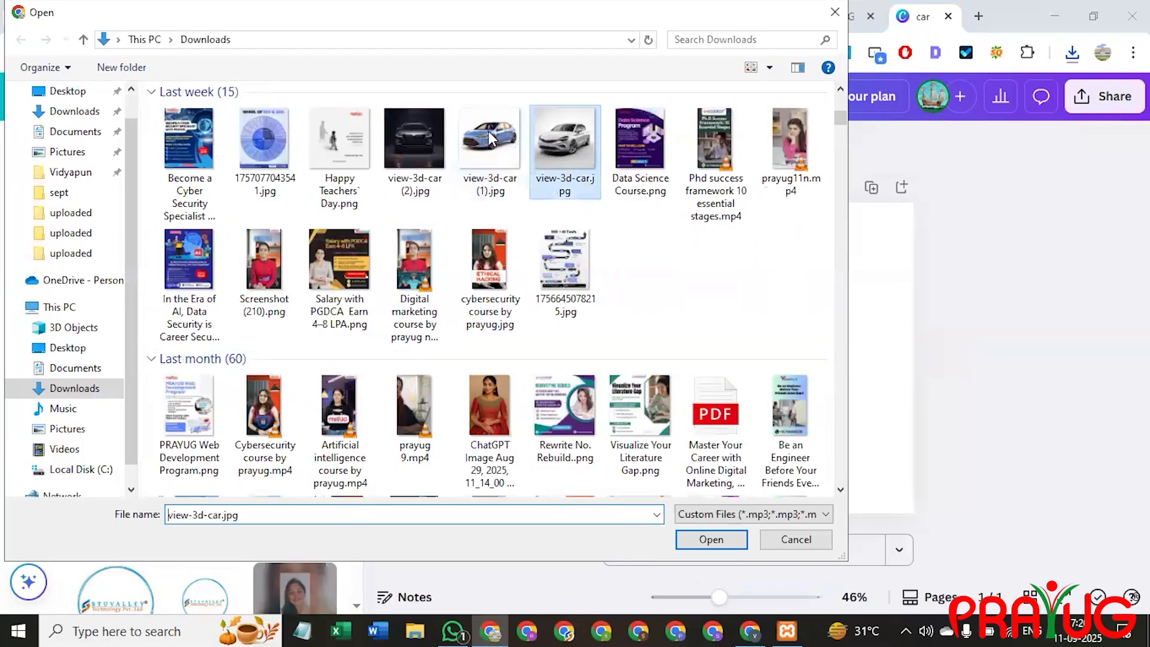
double_click(426, 158)
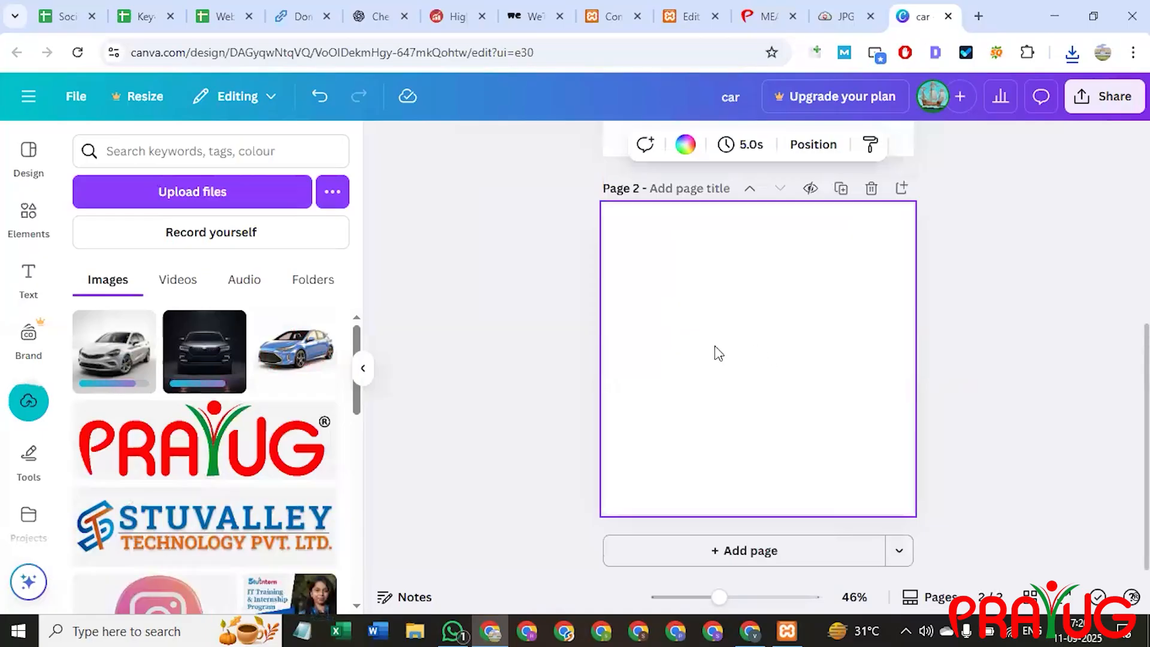
scroll(731, 405, "up", 5)
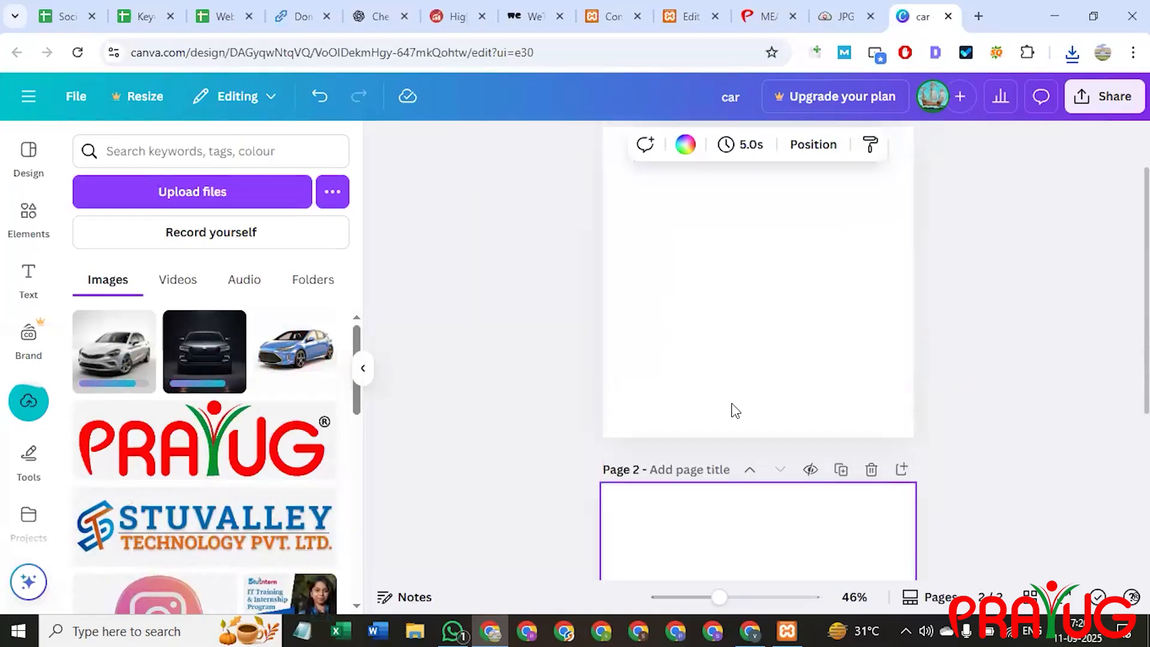
Place the dark car photo on page 1, enlarged and centred.
left_click(206, 370)
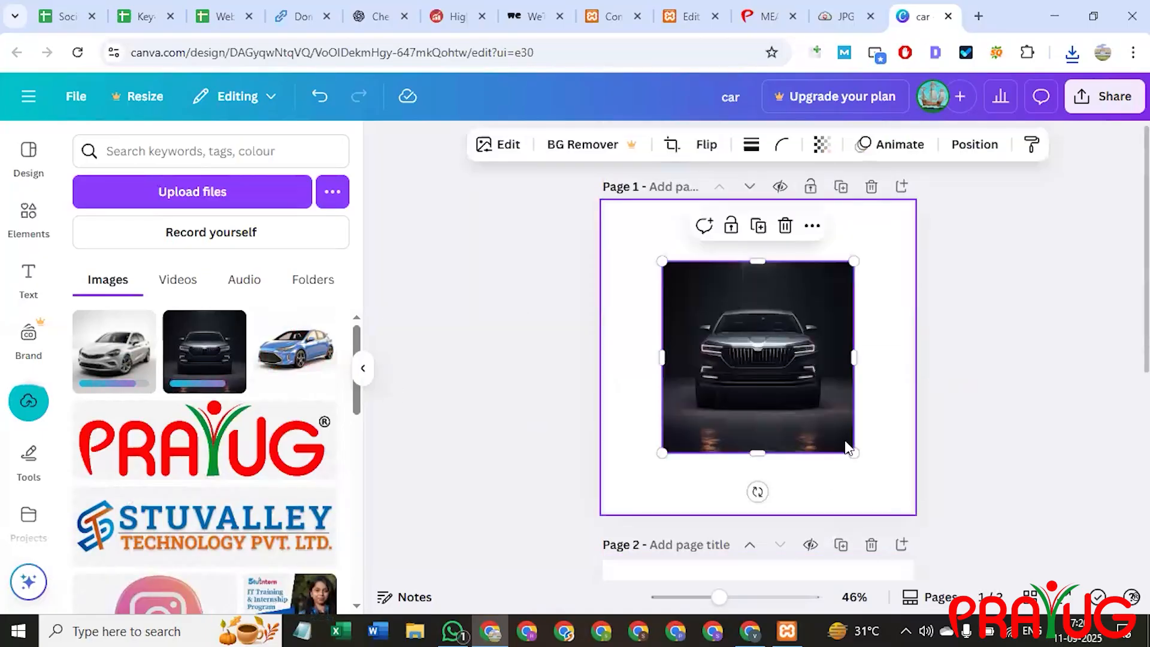
scroll(737, 301, "down", 3)
right_click(742, 252)
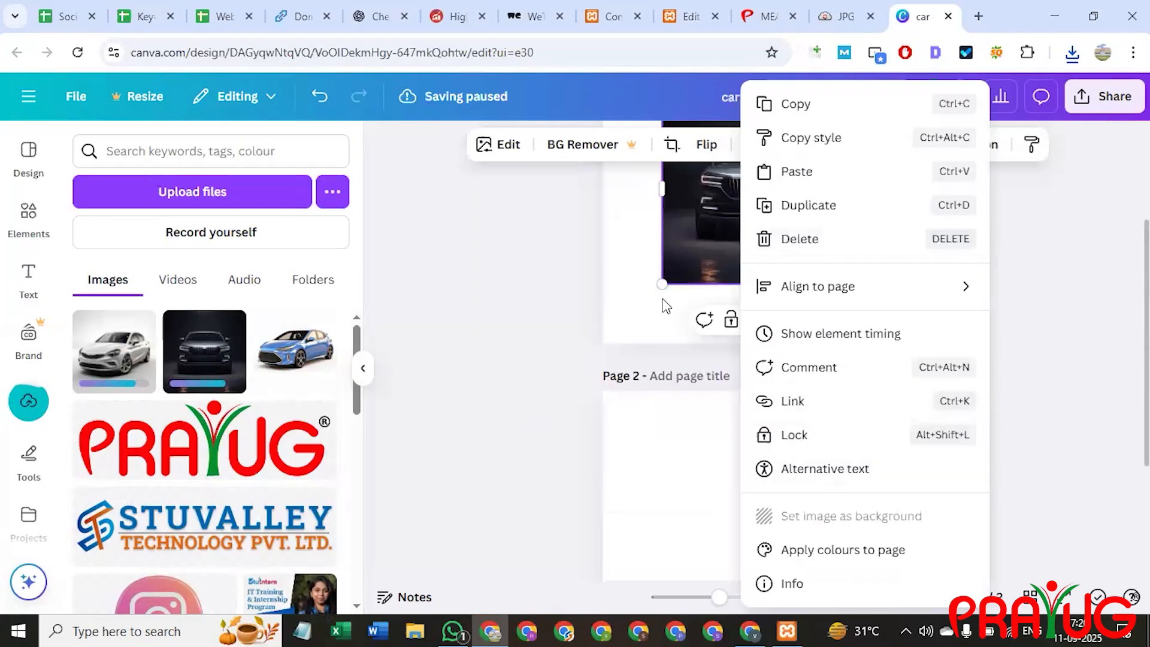
left_click(645, 289)
scroll(713, 307, "up", 1)
left_click_drag(799, 308, 843, 271)
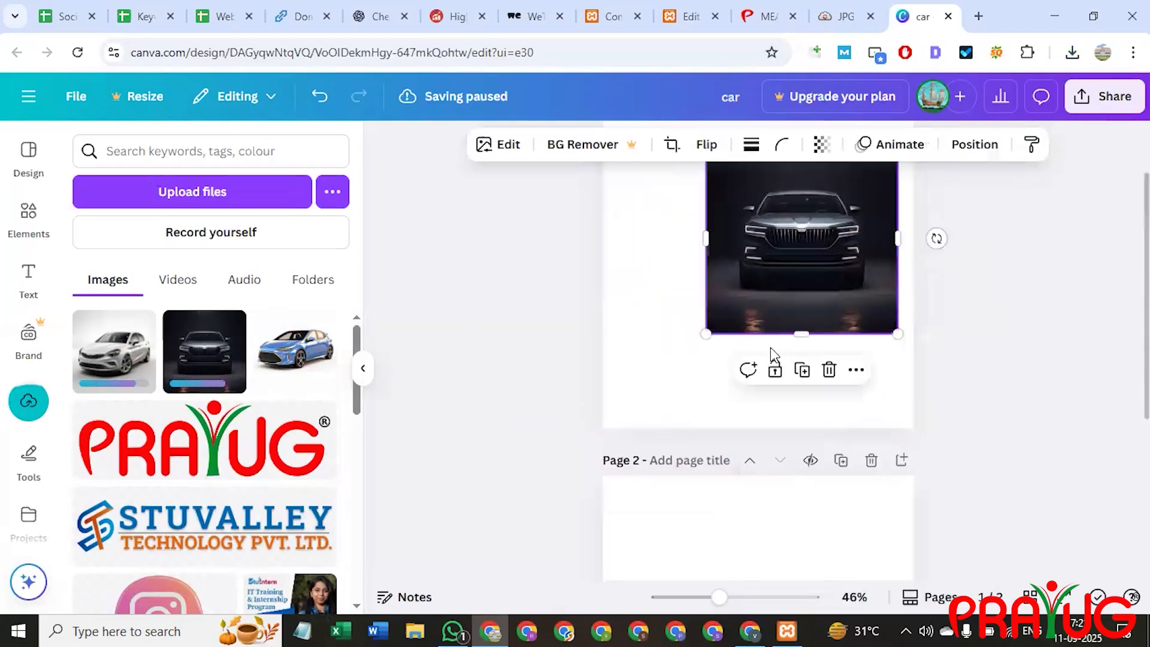
scroll(789, 384, "up", 1)
left_click_drag(706, 417, 620, 504)
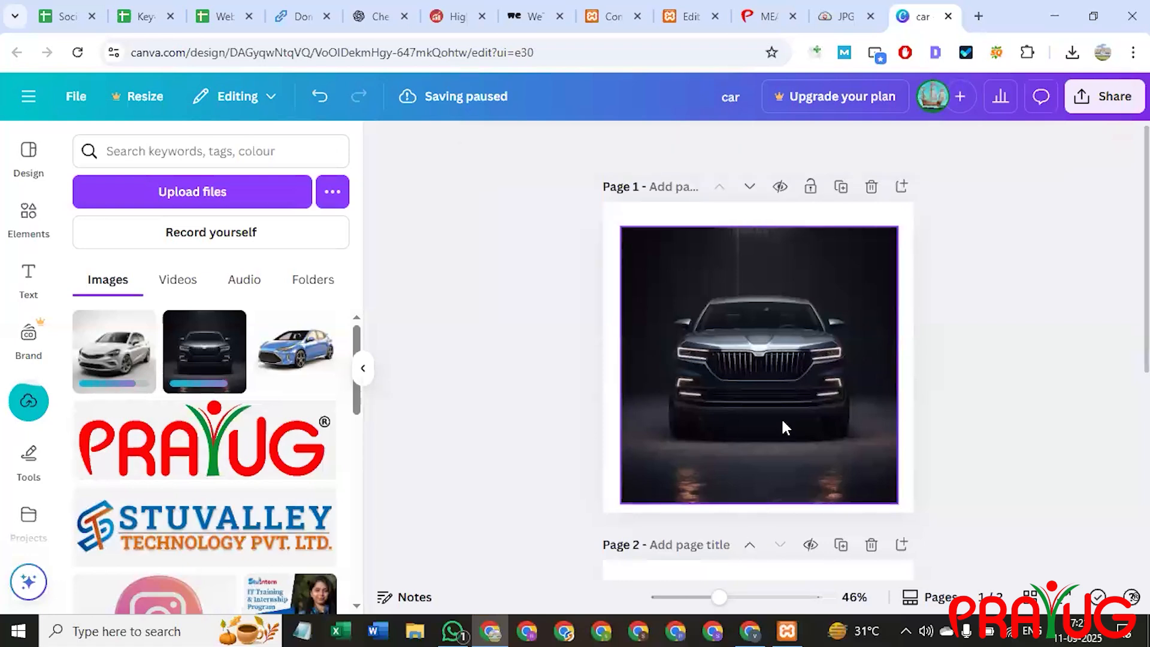
left_click_drag(779, 412, 781, 405)
left_click(584, 393)
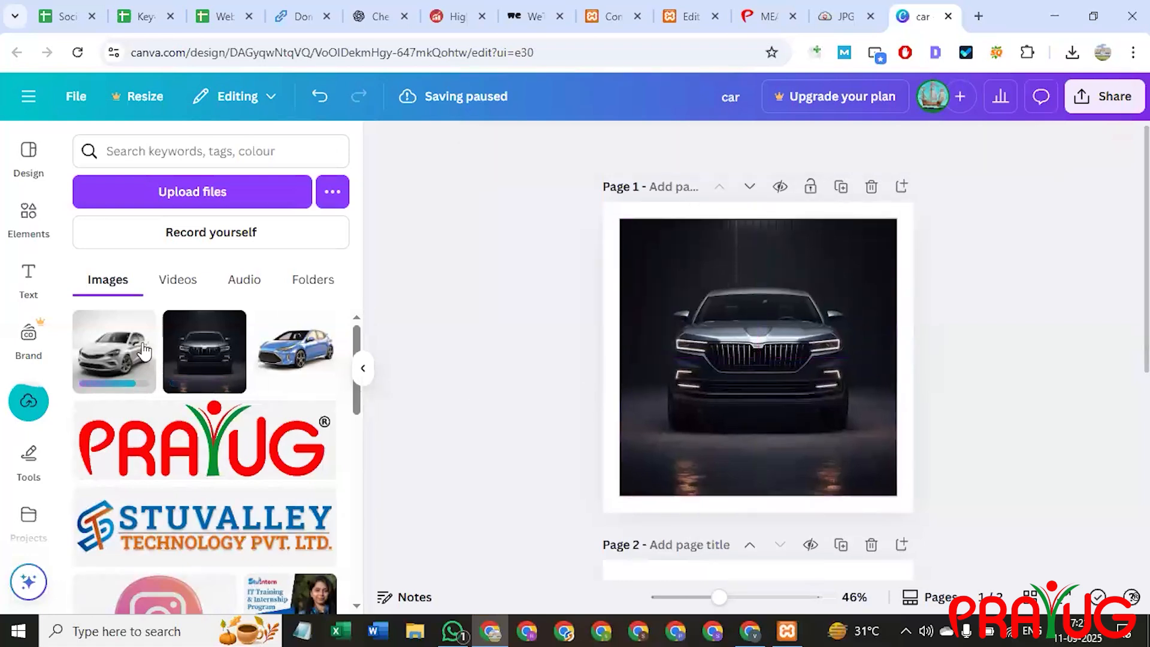
Add the white car photo to page 2 and enlarge it to fill the page.
scroll(686, 314, "down", 3)
left_click_drag(761, 185, 697, 424)
scroll(753, 454, "down", 2)
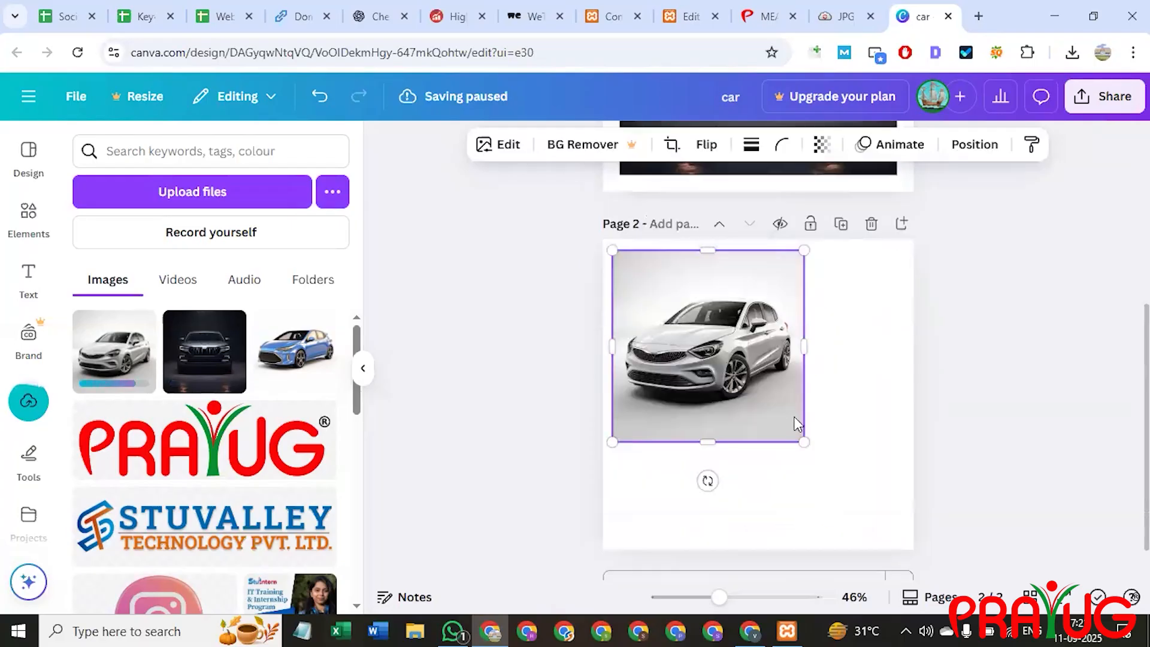
left_click_drag(850, 477, 881, 524)
left_click_drag(1001, 444, 1001, 443)
left_click(782, 441)
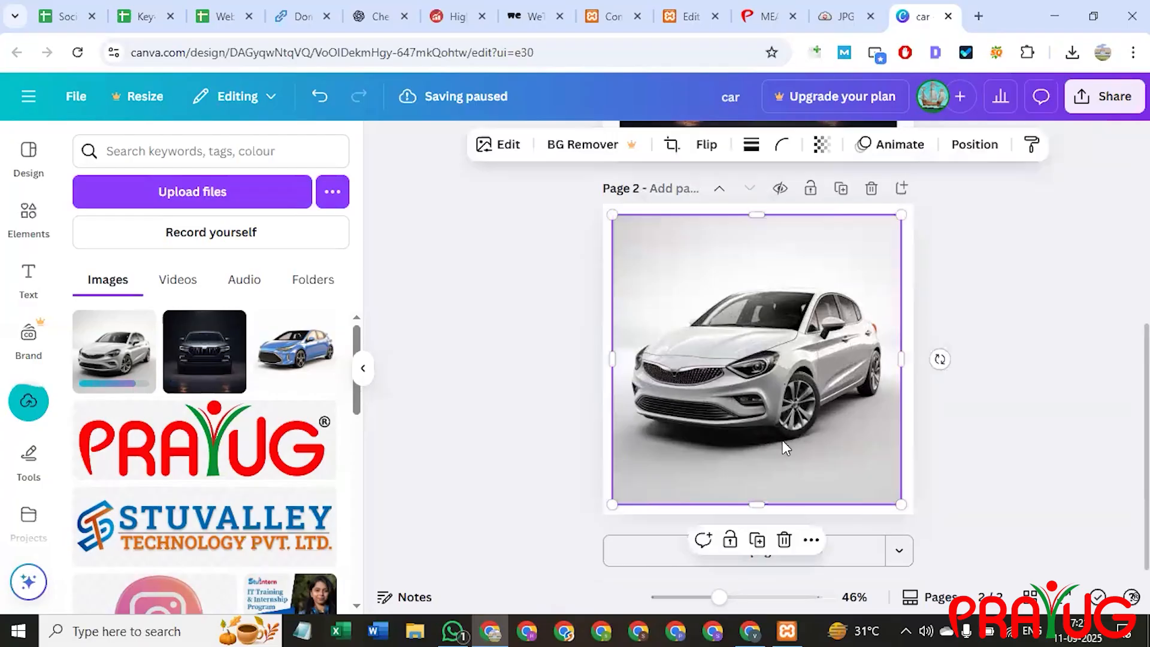
scroll(921, 323, "up", 5)
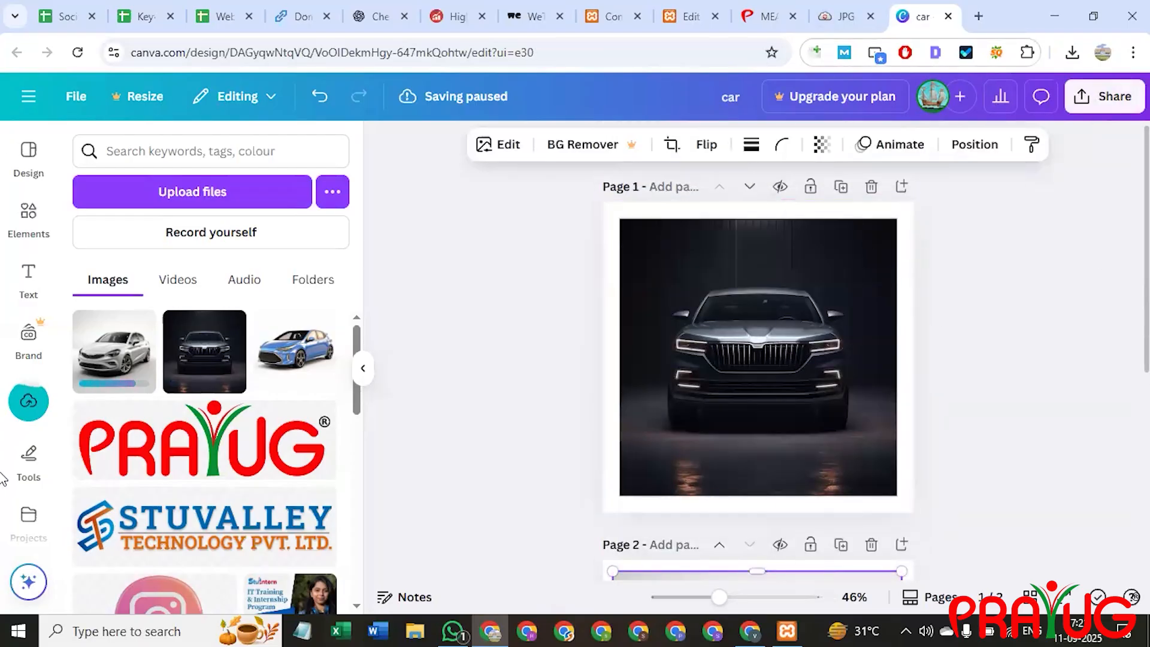
Download only page 1 of the design as a PNG.
left_click(1105, 96)
left_click(844, 448)
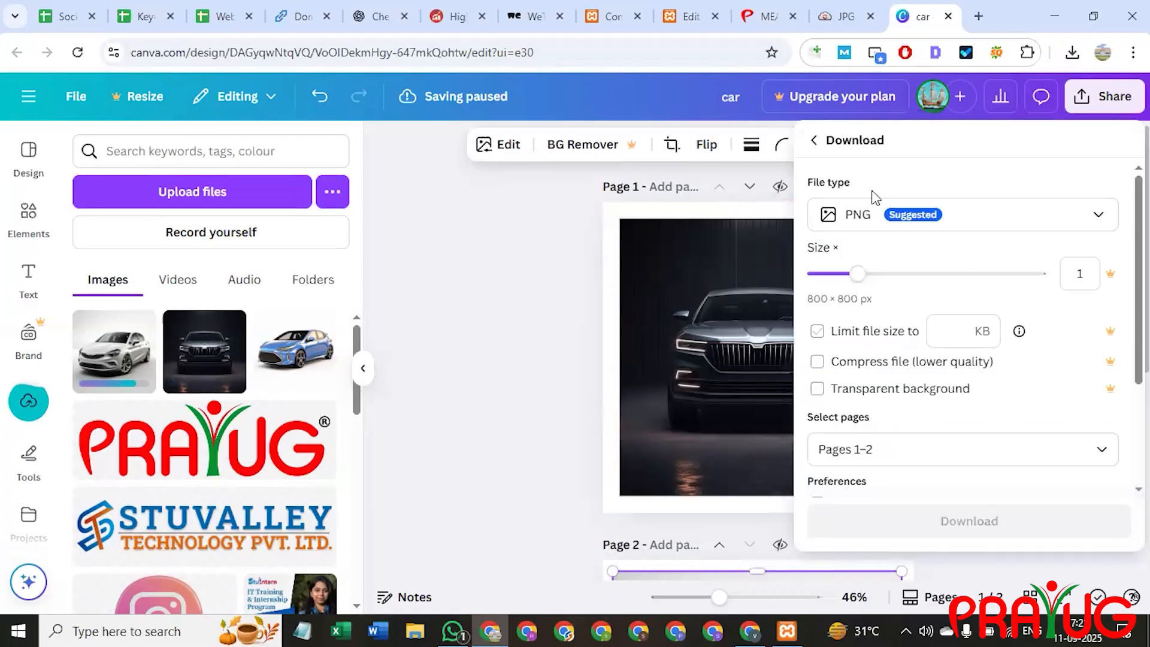
scroll(898, 360, "down", 3)
left_click(919, 298)
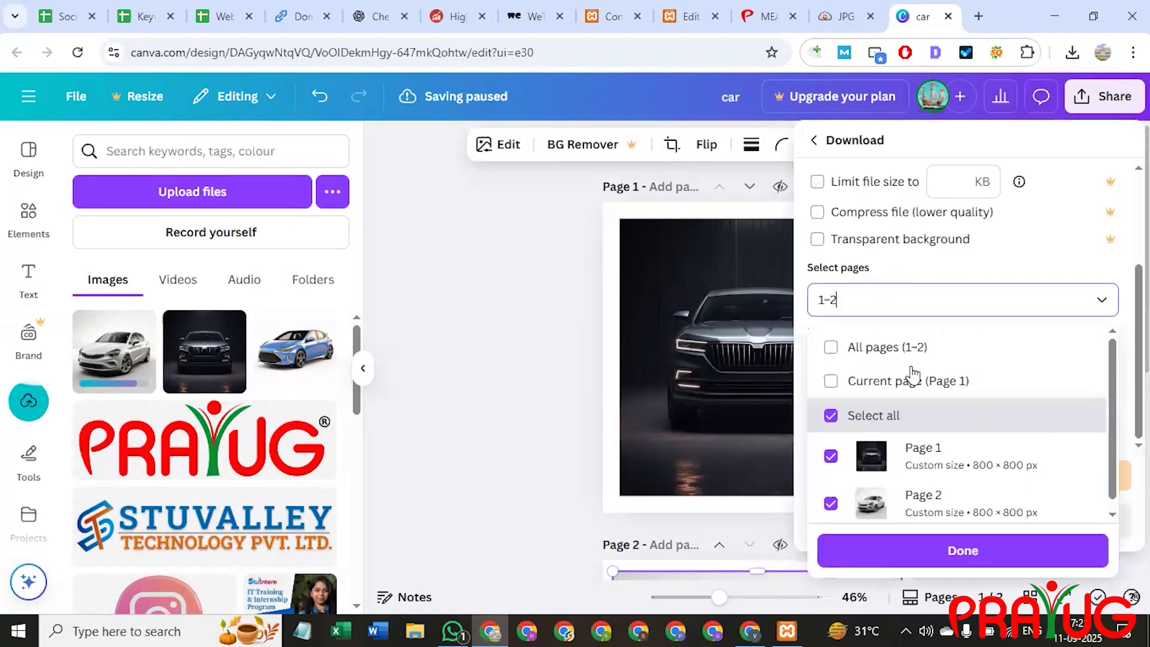
left_click(911, 382)
left_click(936, 381)
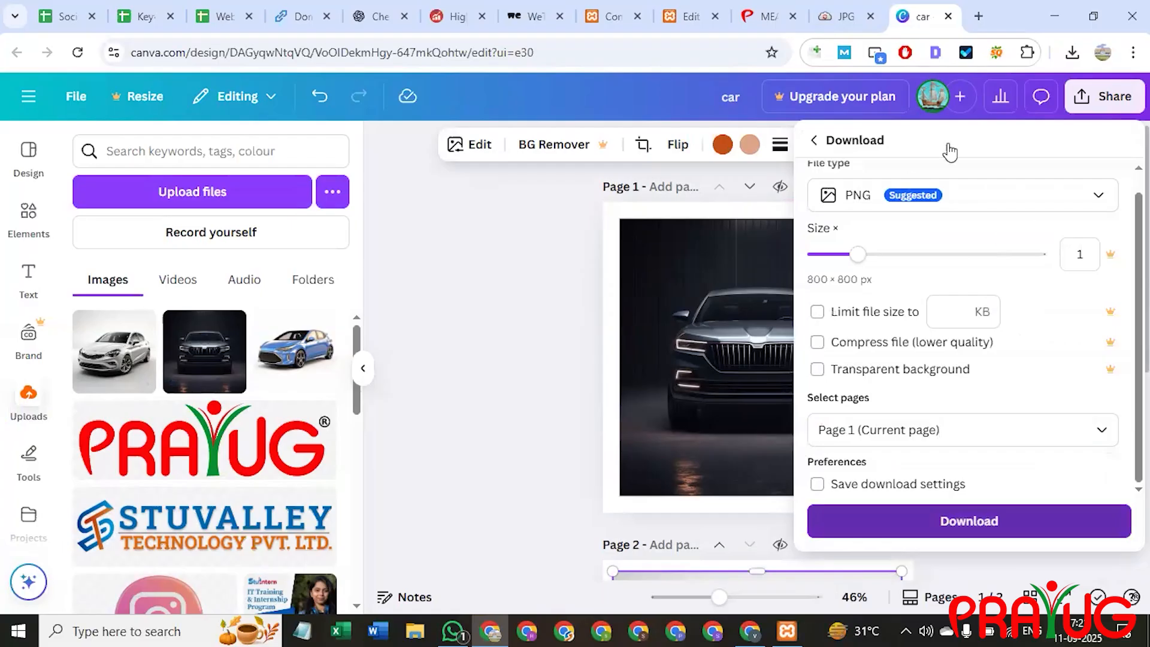
Download only page 2 as a PNG and return to the WordPress editor.
left_click(1116, 99)
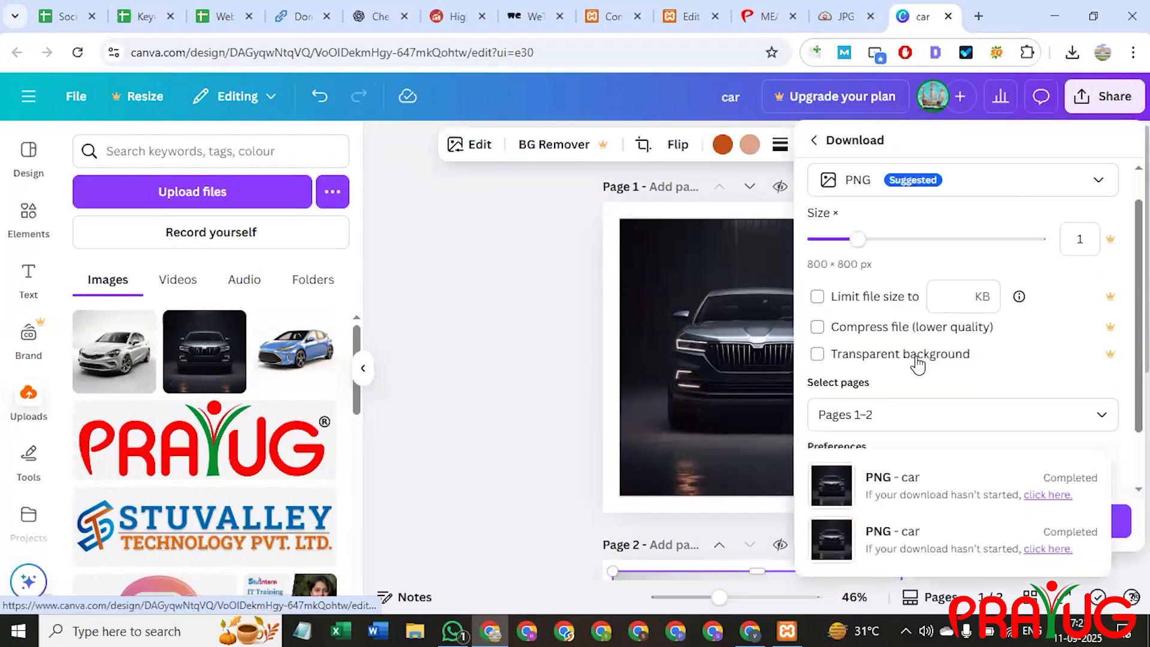
scroll(906, 354, "down", 1)
left_click(906, 359)
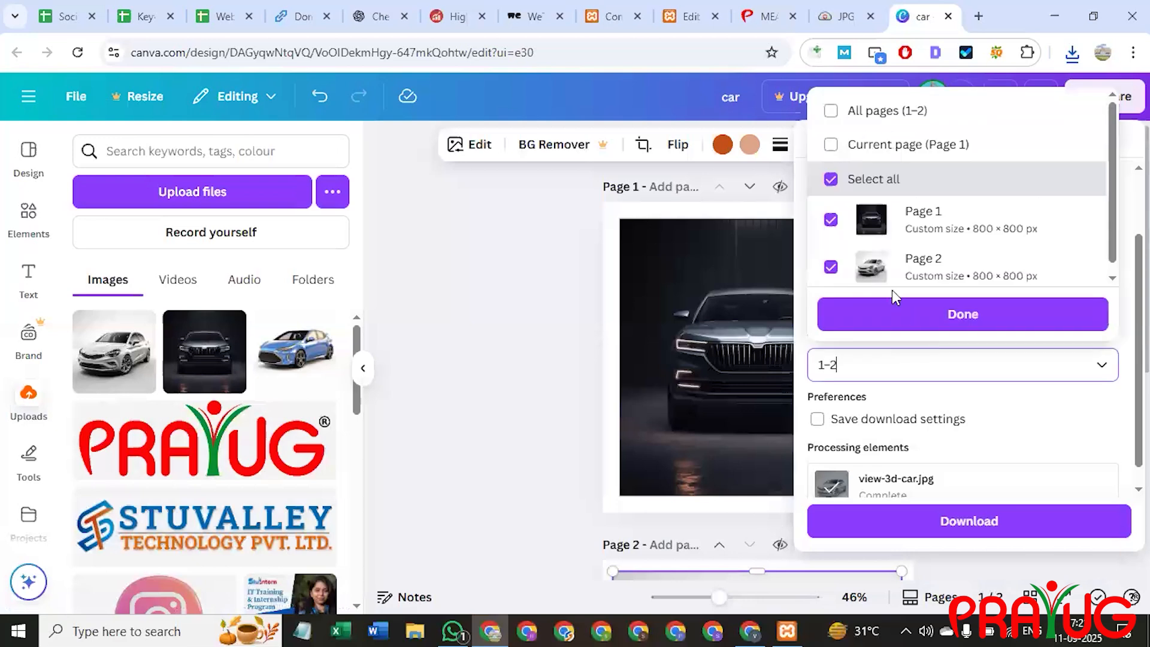
left_click(832, 142)
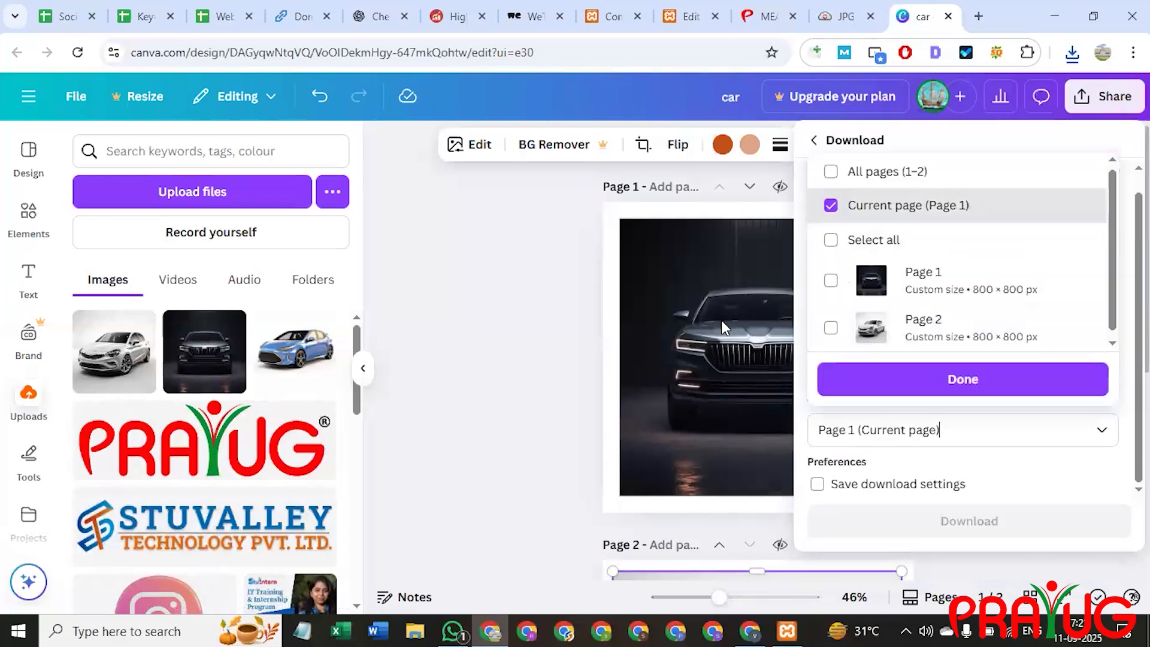
left_click(831, 328)
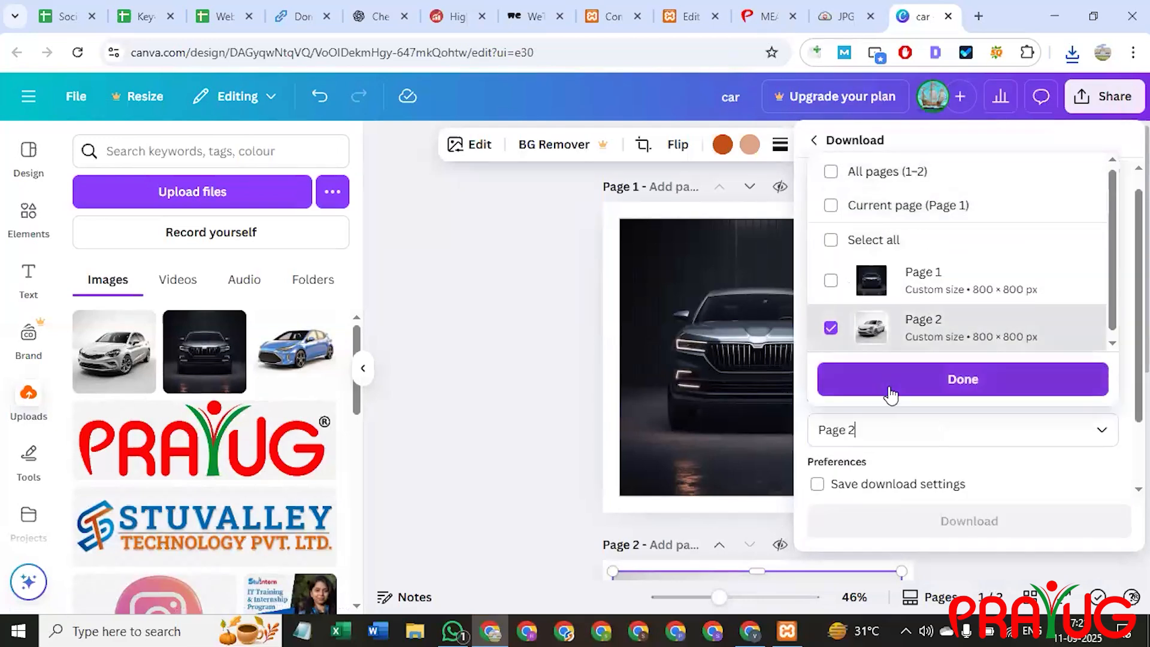
left_click(911, 385)
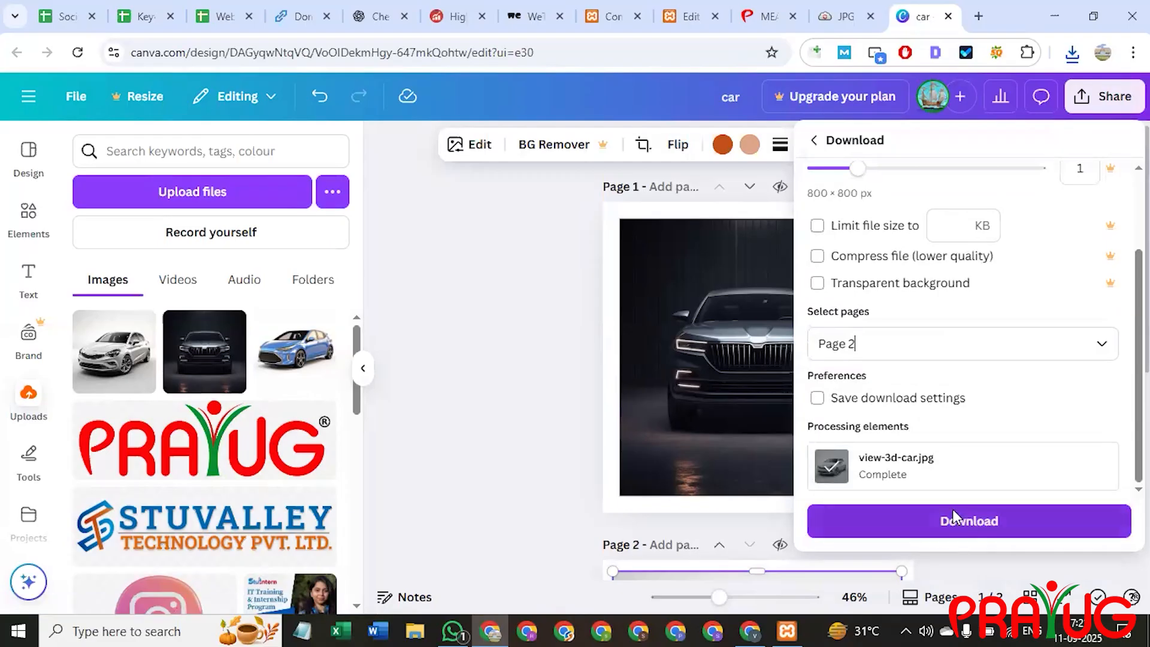
left_click(965, 520)
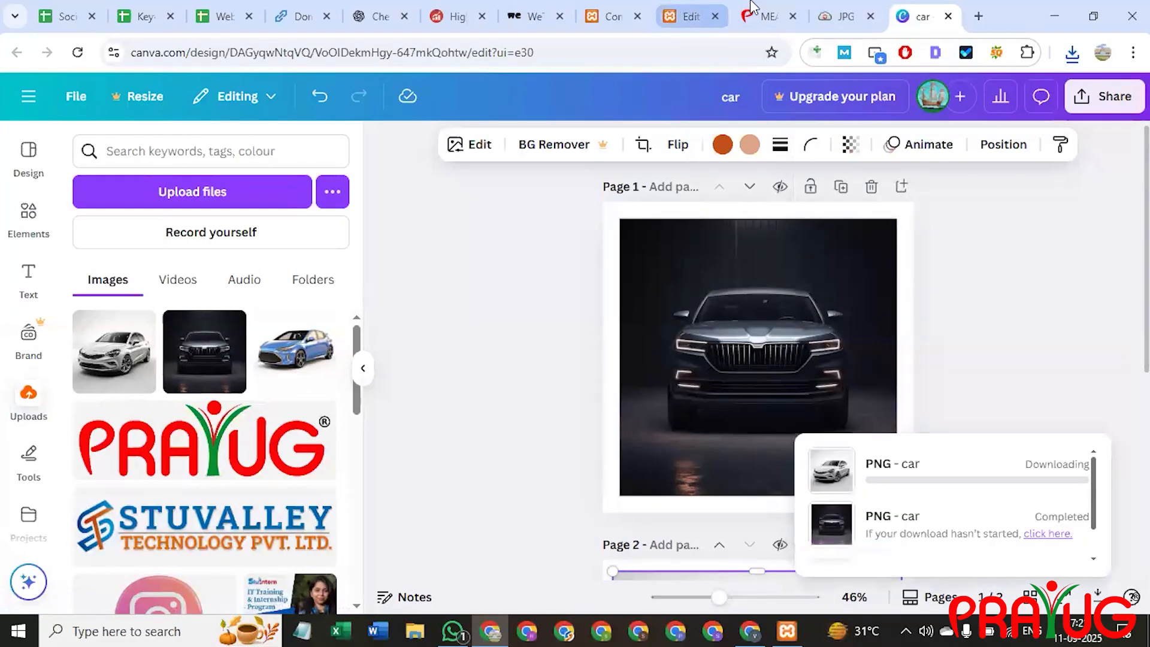
left_click(683, 8)
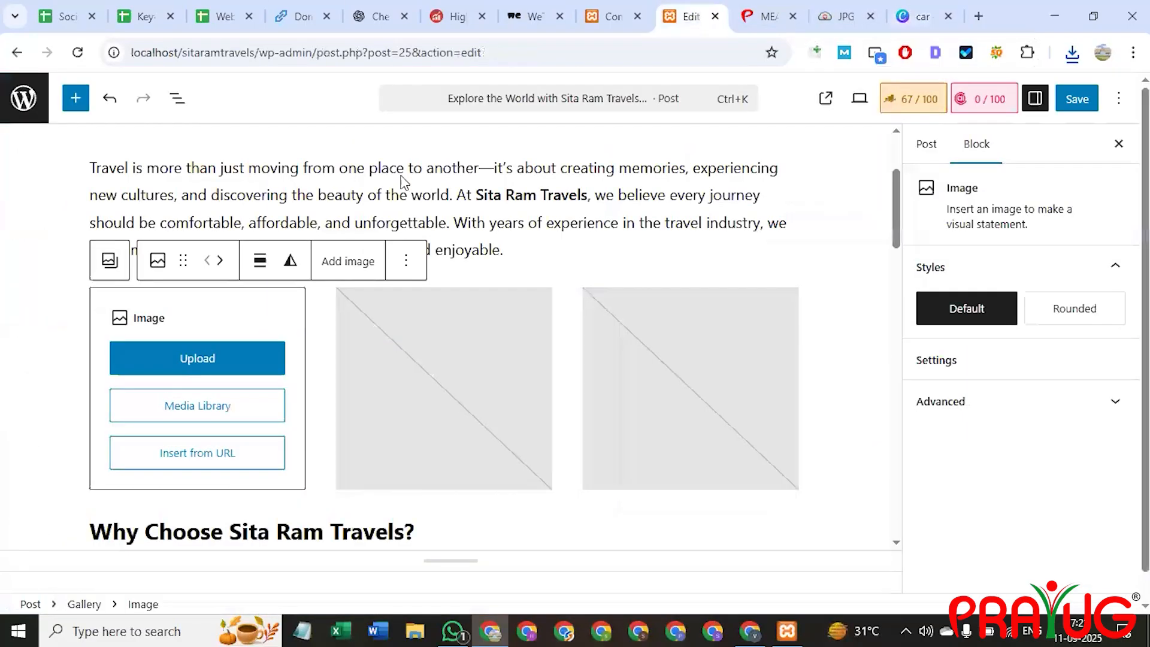
Upload car (2).png into the second gallery image slot.
left_click(422, 377)
left_click(428, 362)
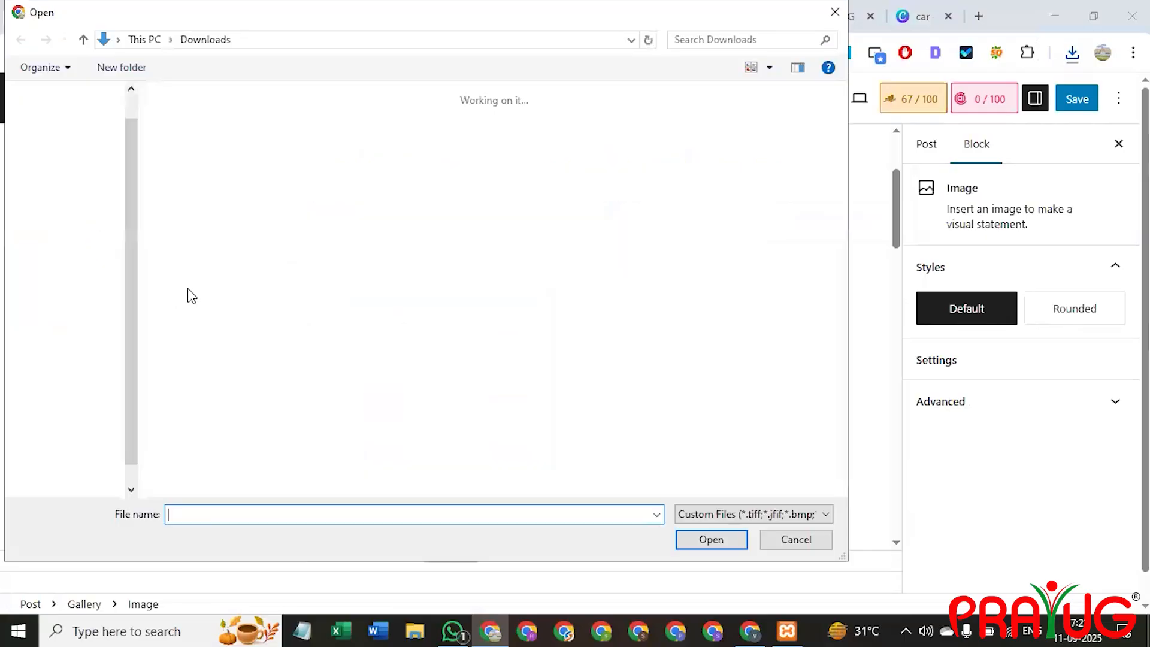
left_click(282, 134)
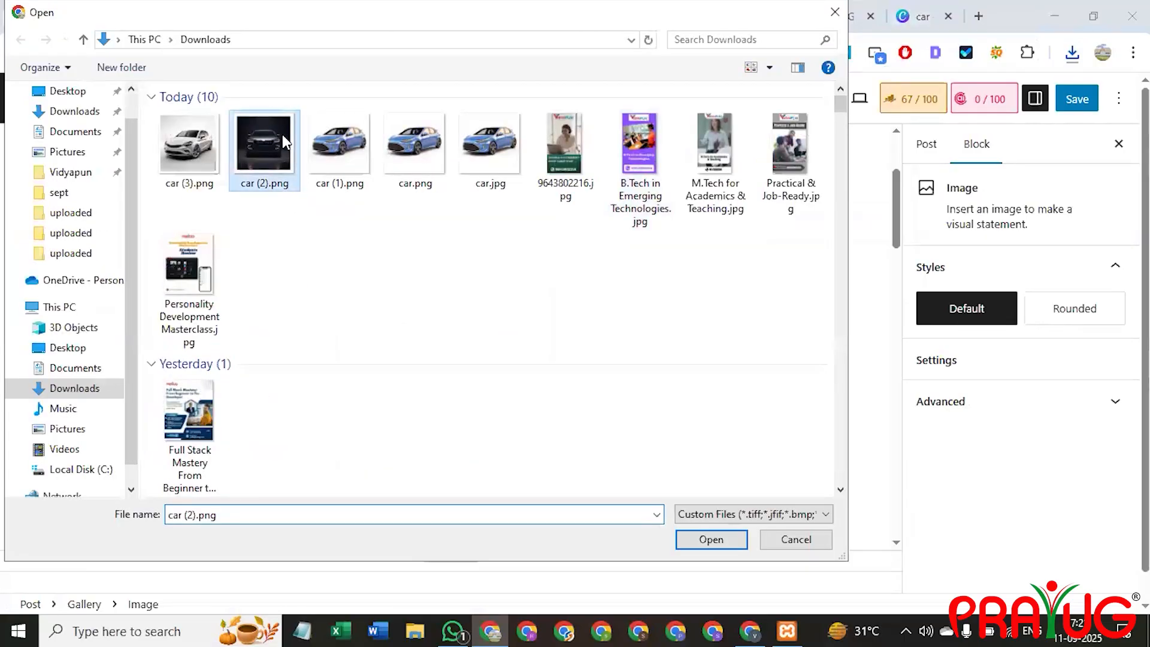
double_click(282, 134)
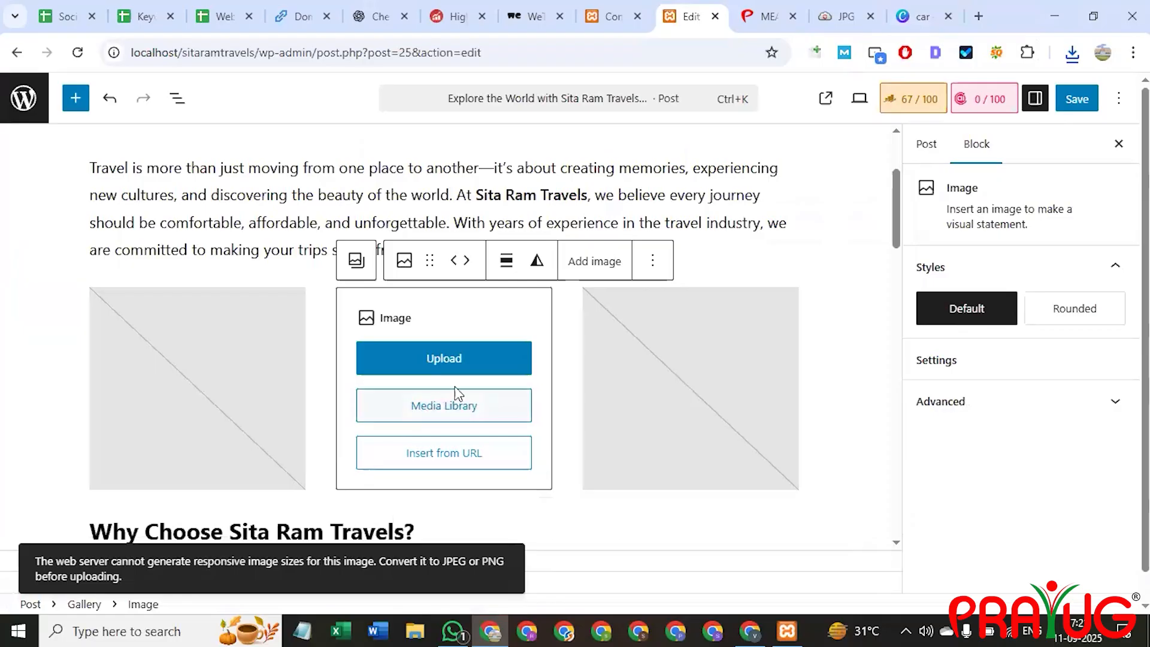
left_click(513, 234)
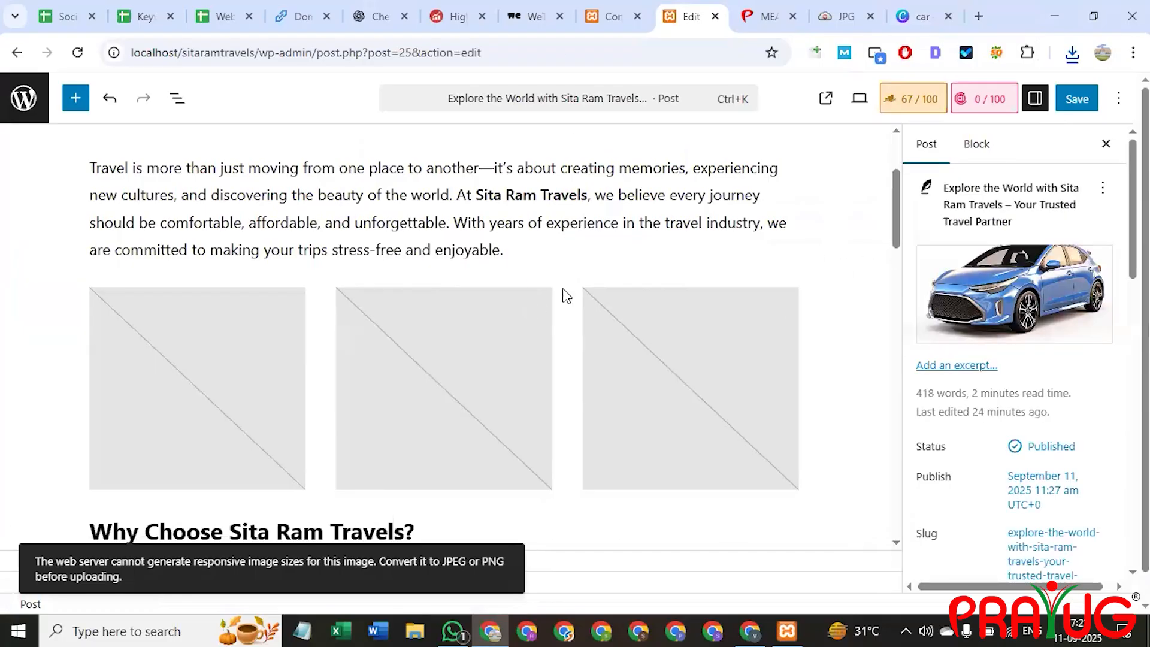
Delete the empty middle image slot from the gallery.
left_click(499, 334)
left_click(500, 333)
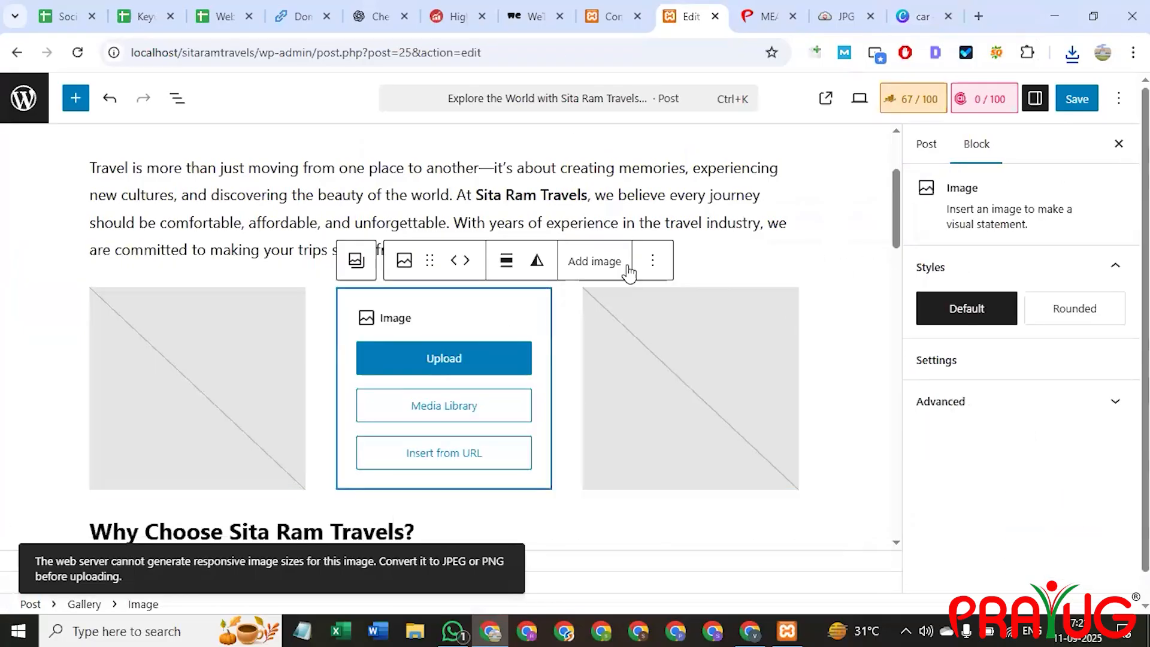
left_click(653, 261)
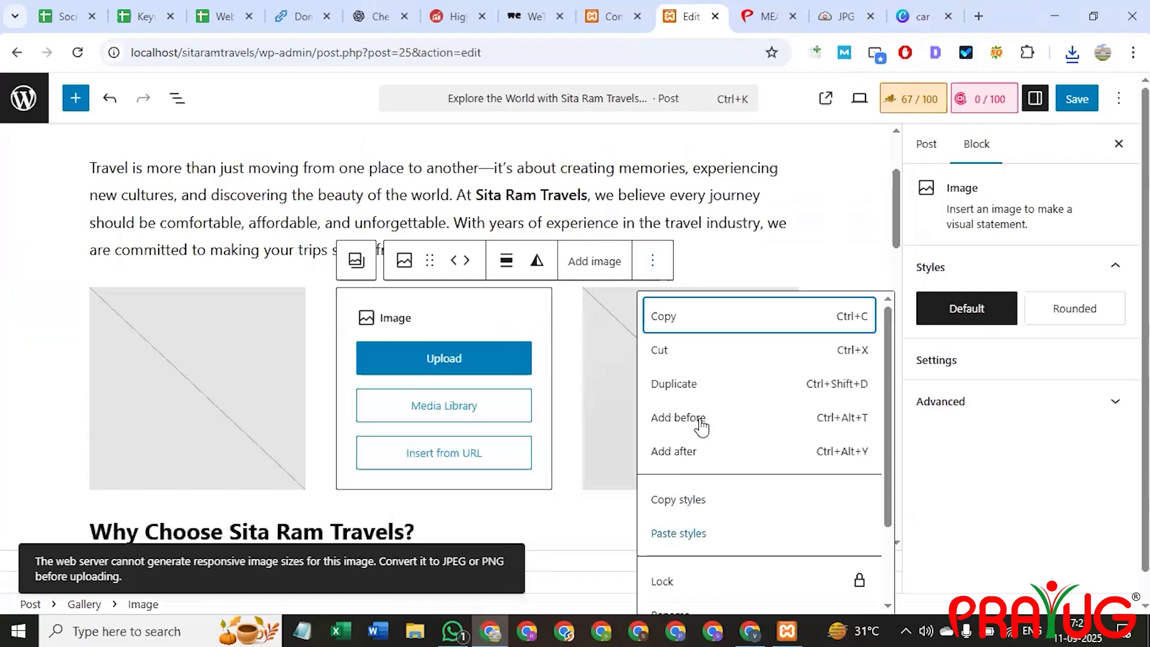
scroll(698, 459, "down", 3)
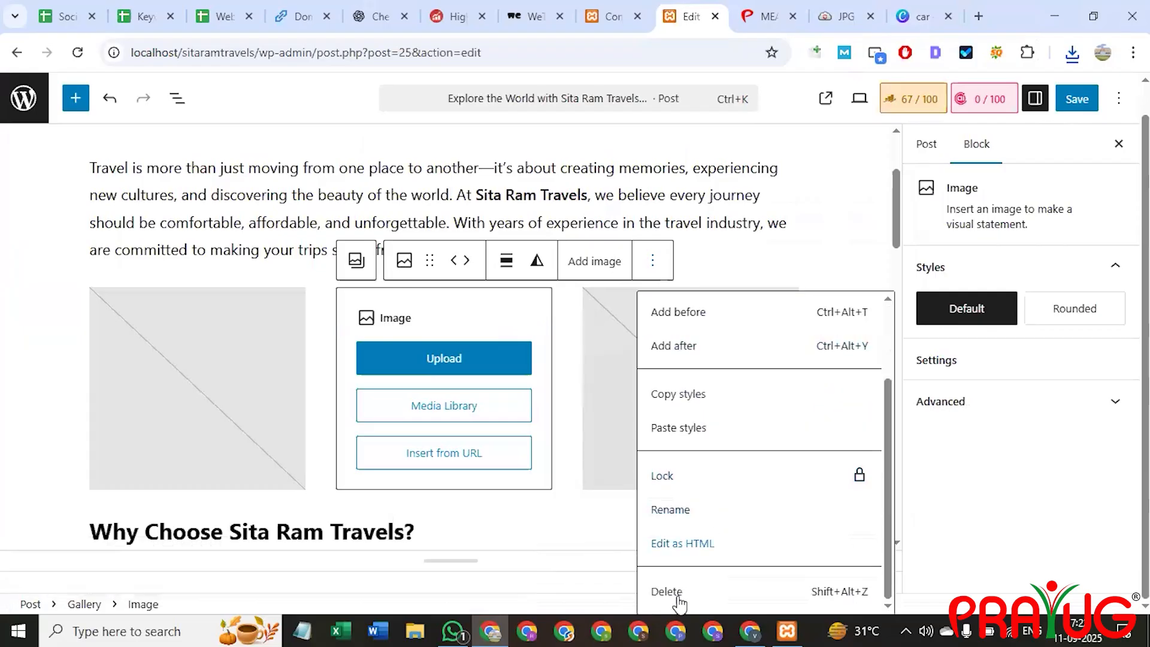
left_click(666, 592)
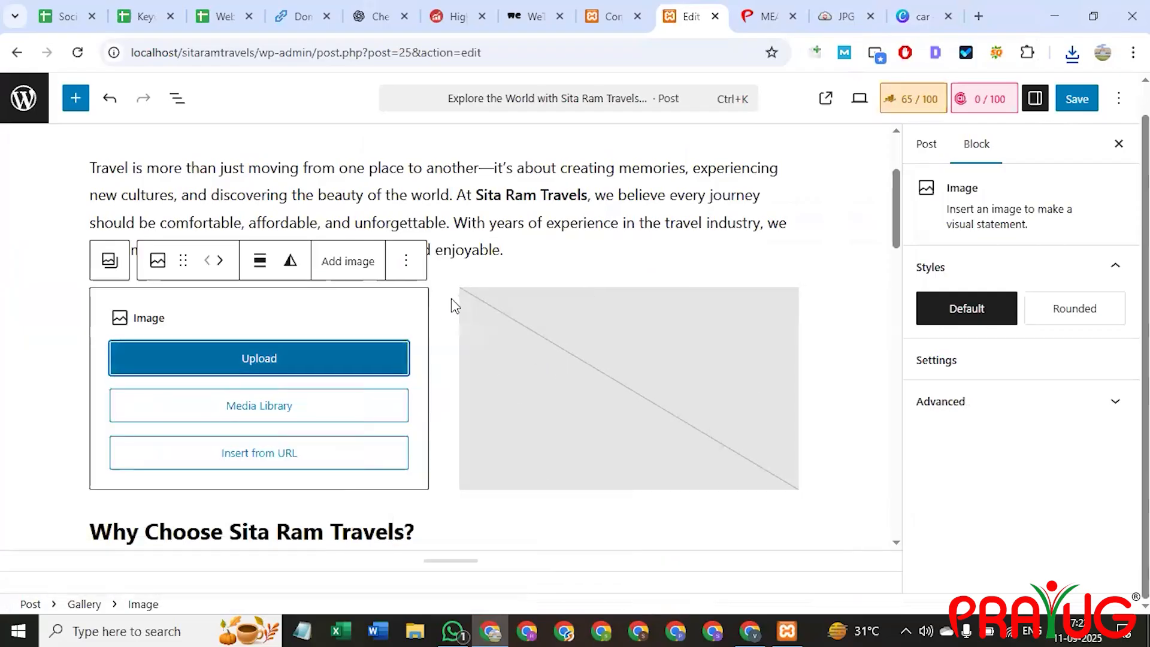
Delete the right-hand image block and pick car (2).png for the remaining block.
right_click(551, 340)
left_click(538, 366)
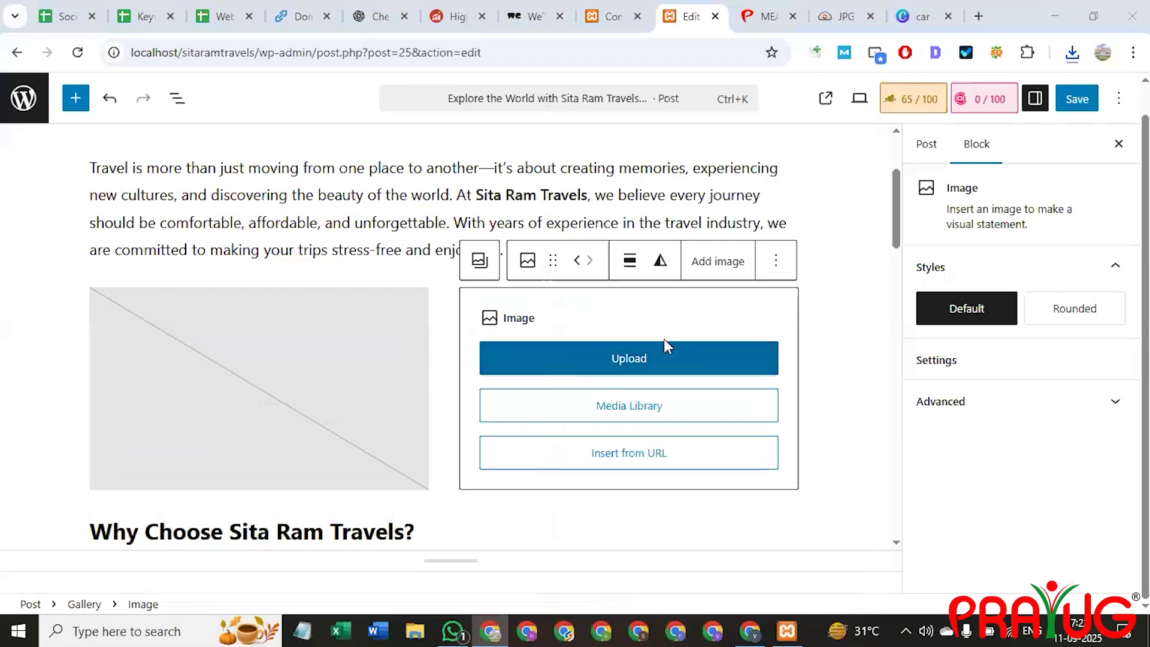
key("Escape")
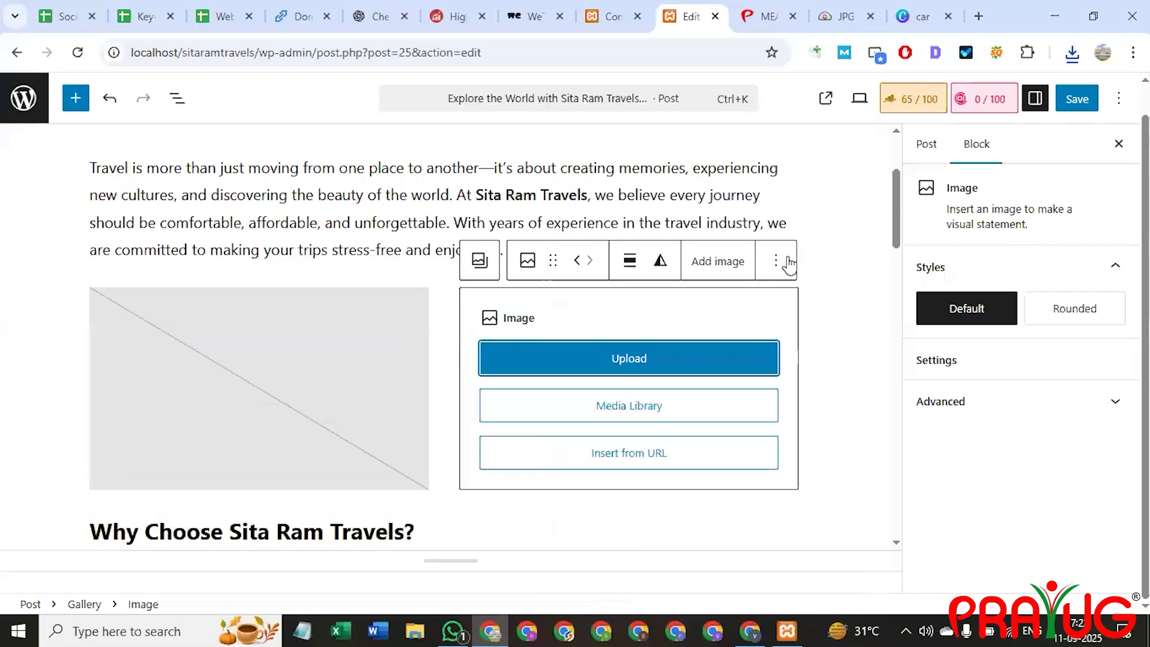
left_click(776, 261)
scroll(849, 532, "down", 2)
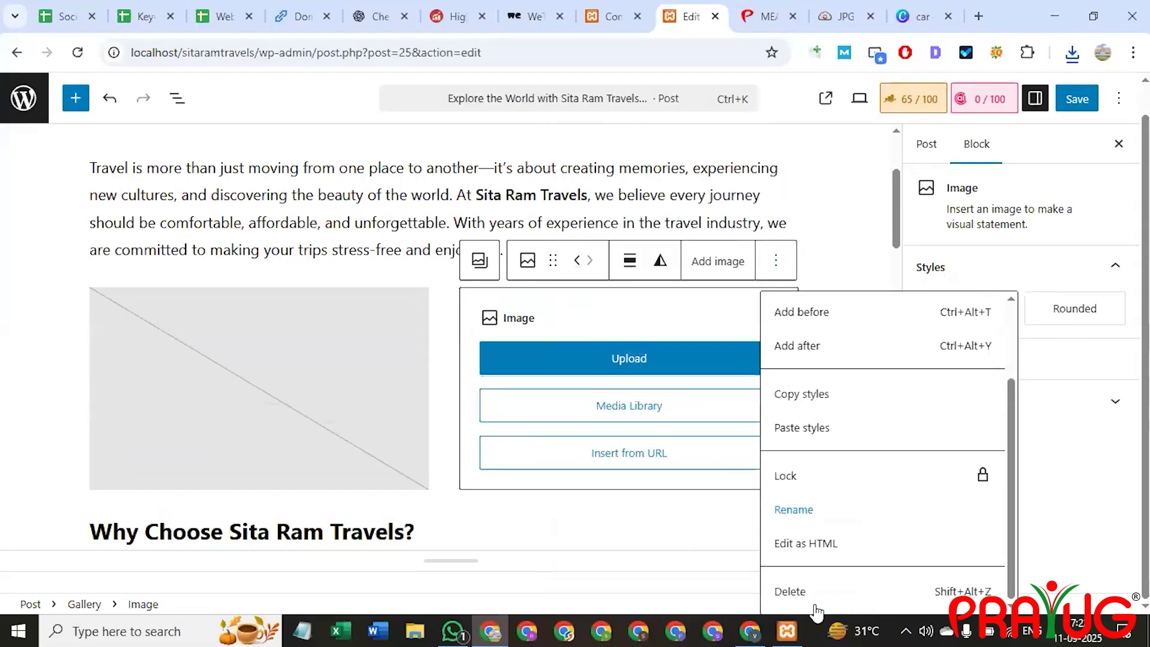
left_click(793, 589)
left_click(134, 388)
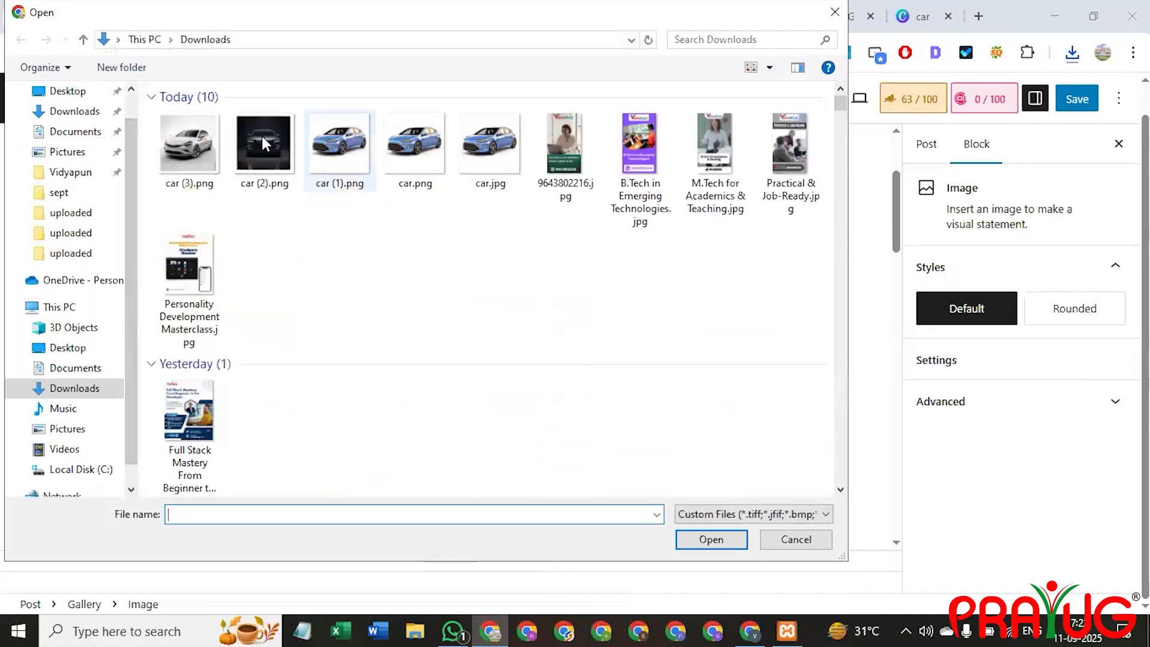
double_click(261, 136)
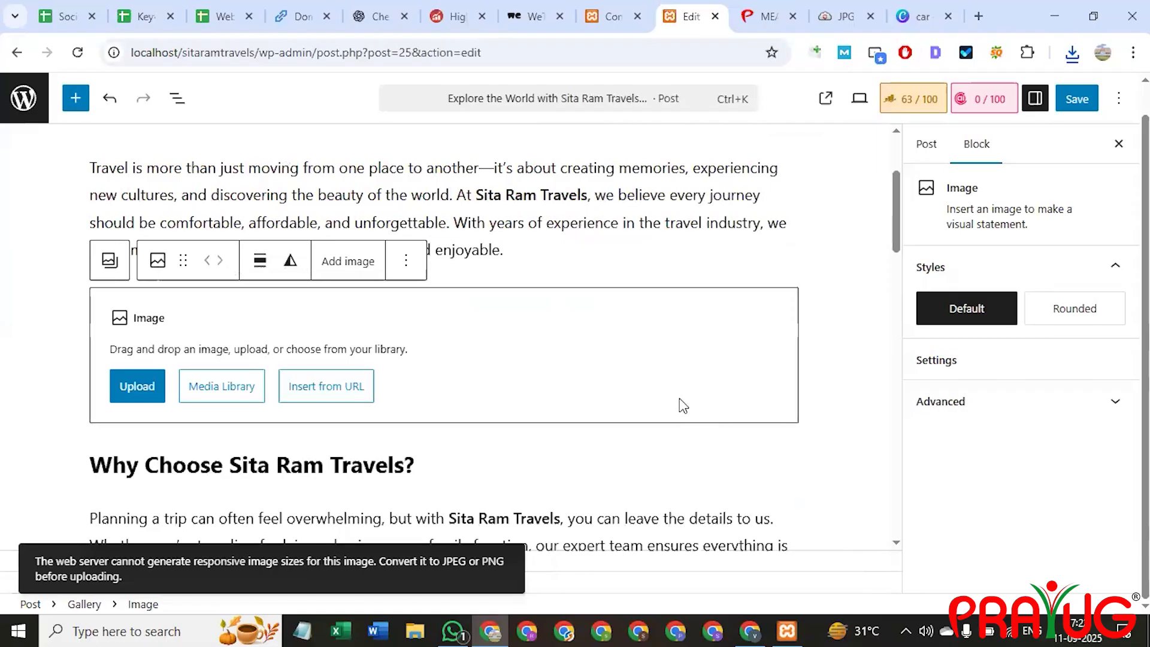
Open the post's Rank Math SEO analysis panel.
left_click(811, 262)
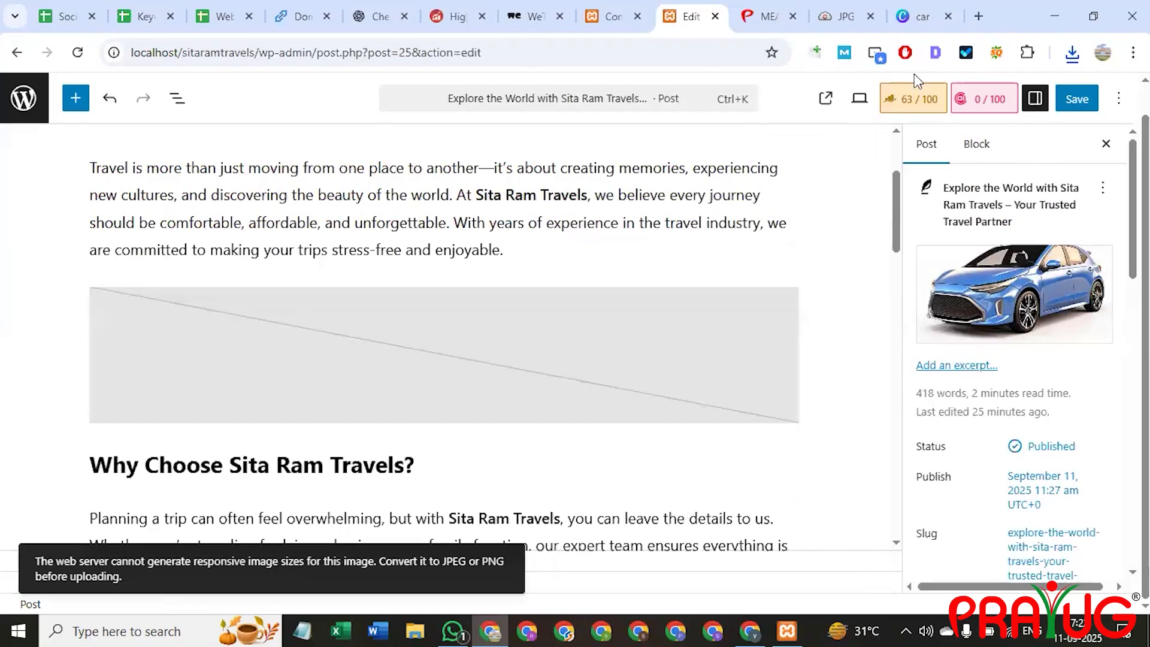
scroll(1024, 398, "down", 10)
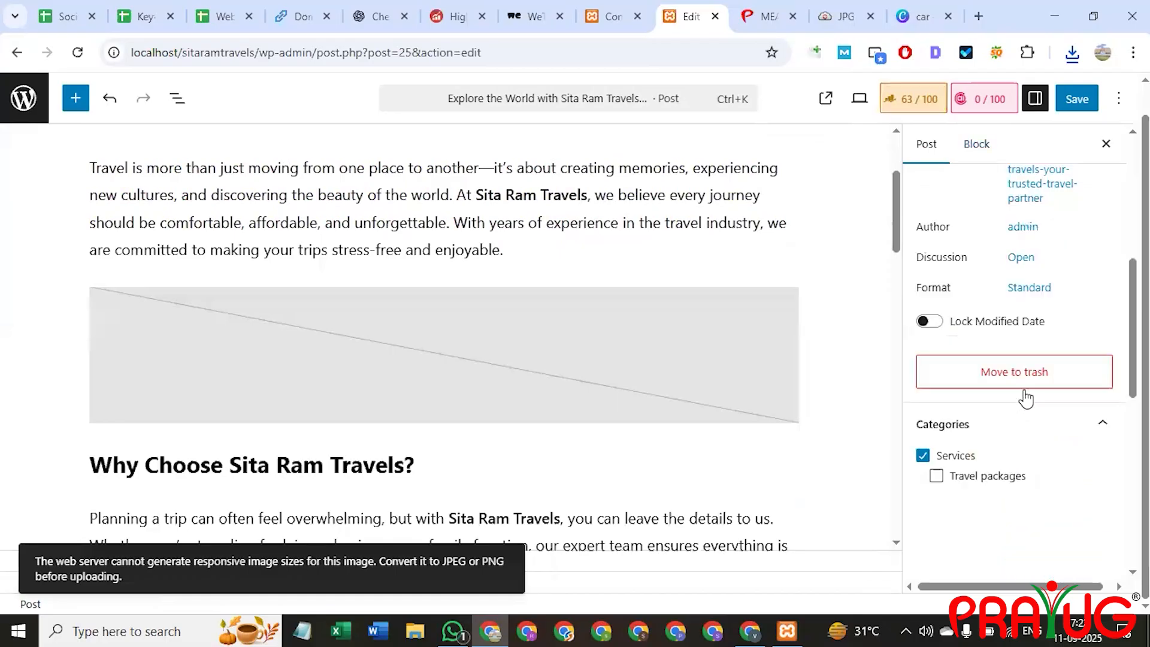
scroll(1037, 402, "up", 10)
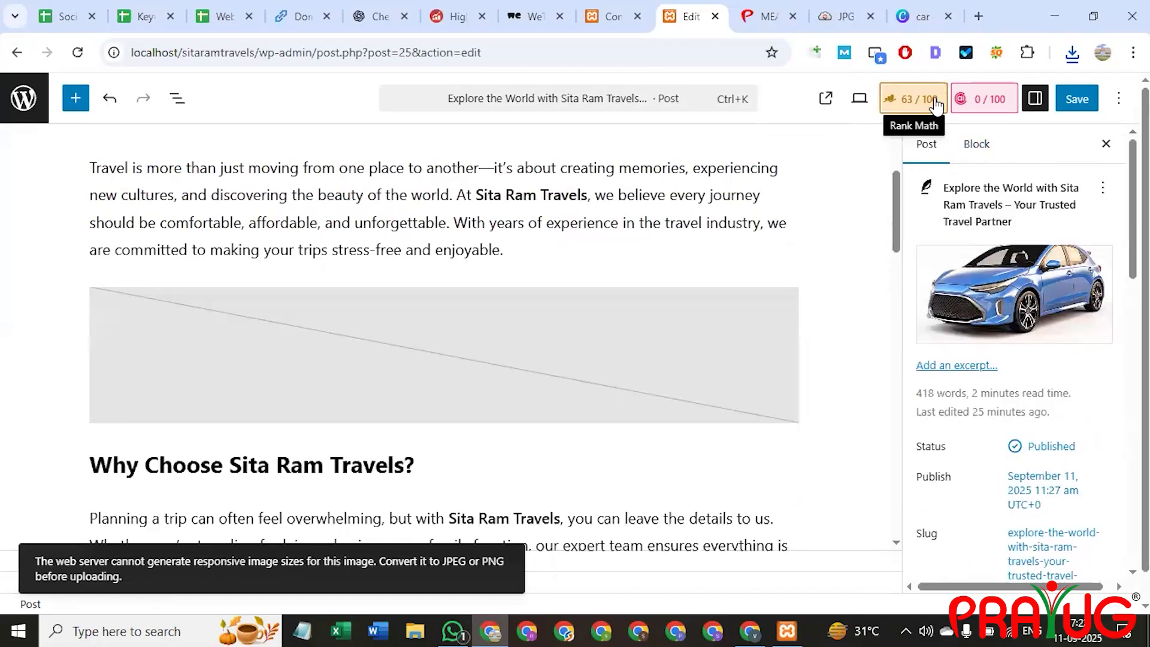
left_click(916, 98)
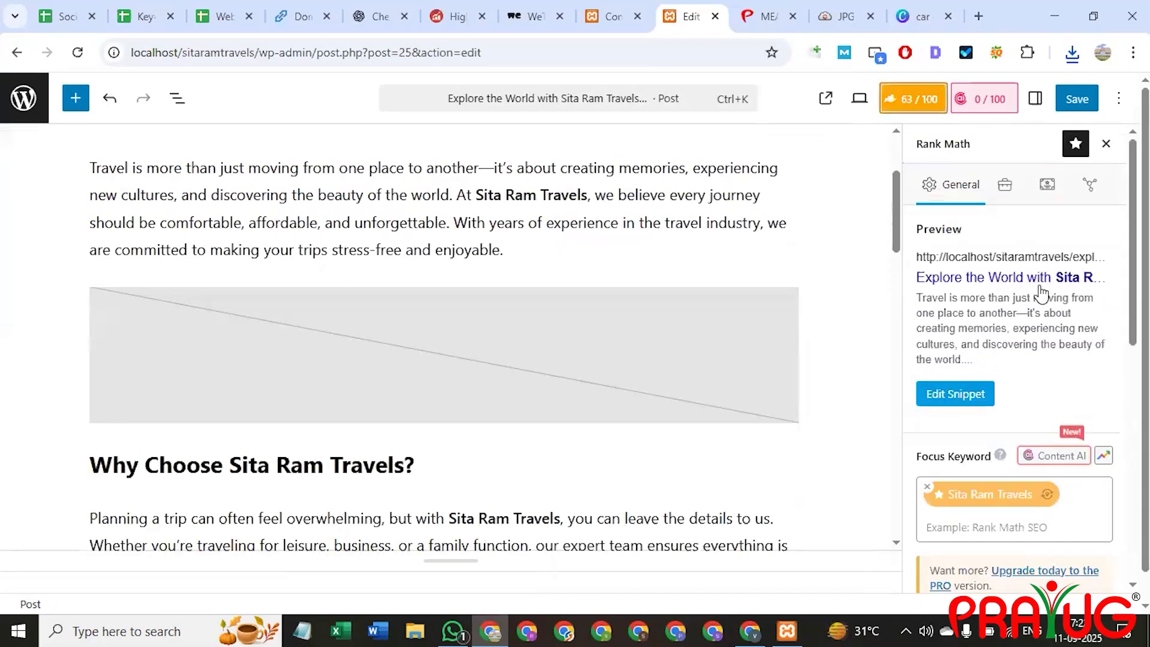
scroll(1042, 289, "down", 4)
scroll(1046, 335, "down", 4)
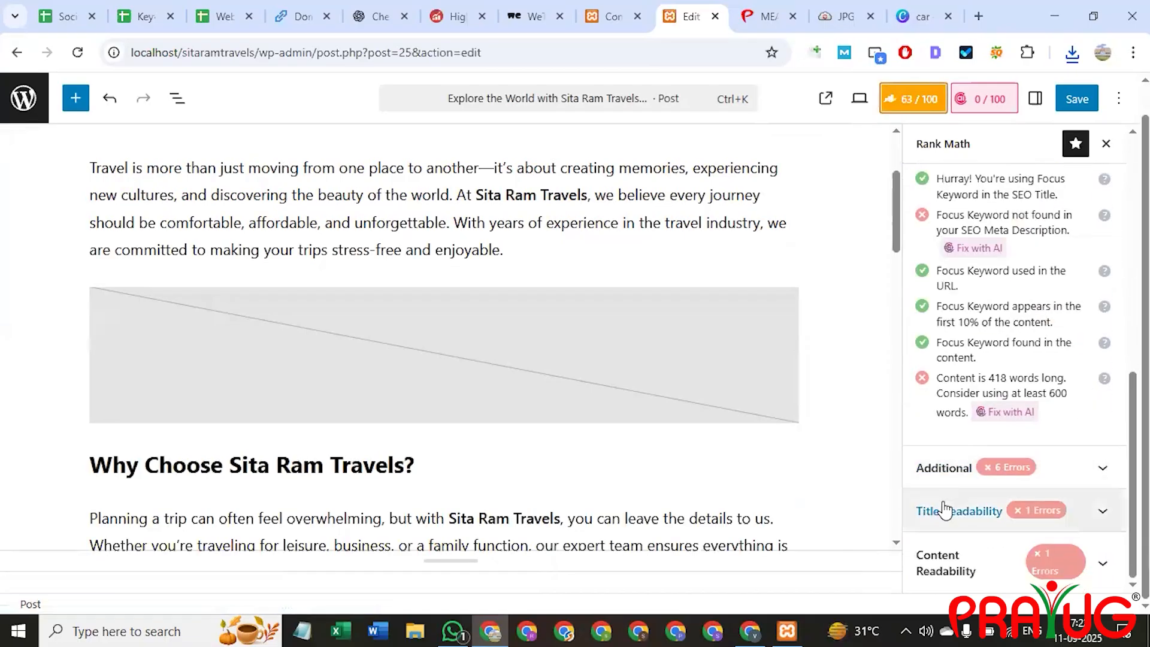
Expand the Title Readability and Content Readability checks to review them.
left_click(959, 511)
scroll(982, 455, "down", 1)
scroll(976, 515, "up", 1)
scroll(971, 551, "down", 1)
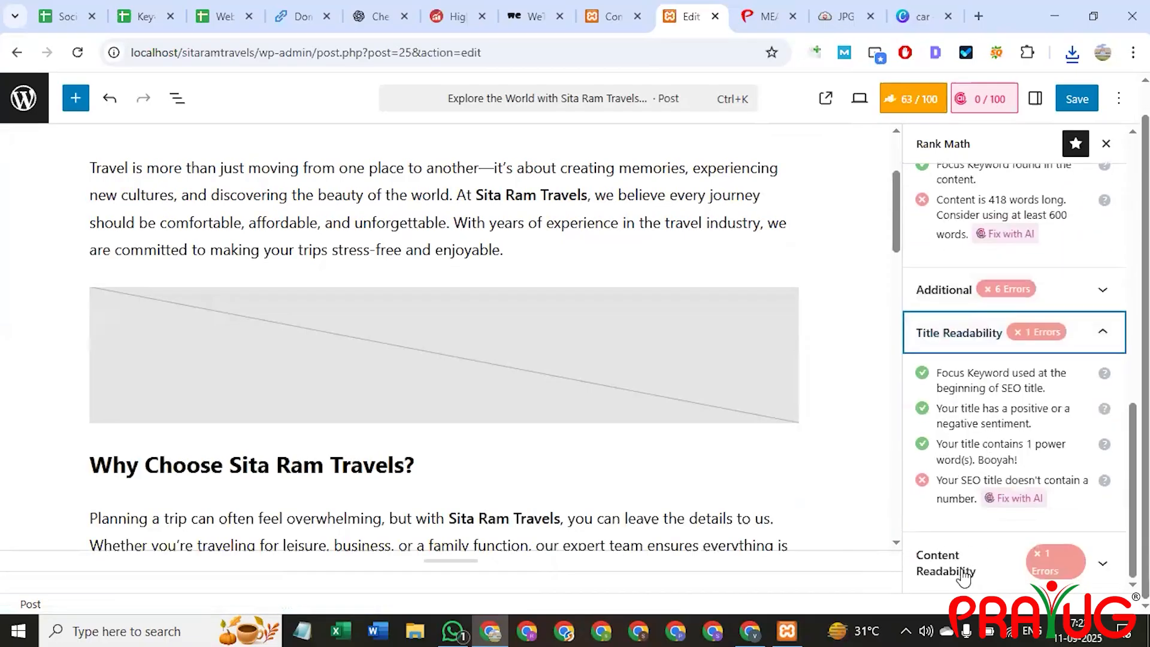
left_click(962, 566)
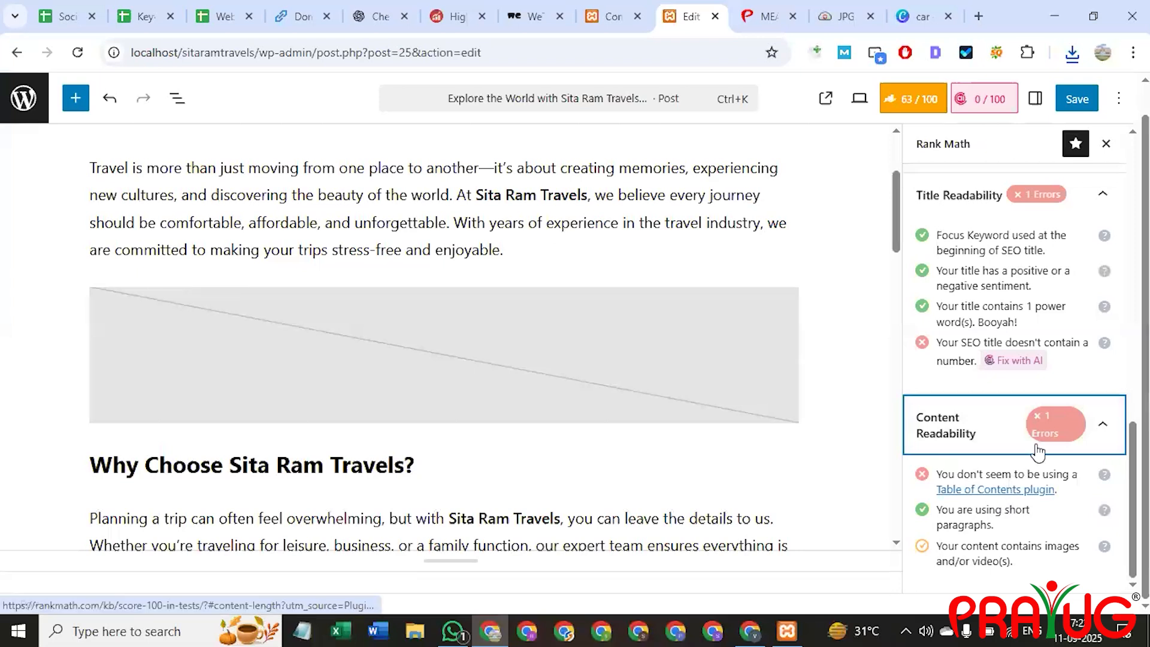
scroll(989, 419, "up", 10)
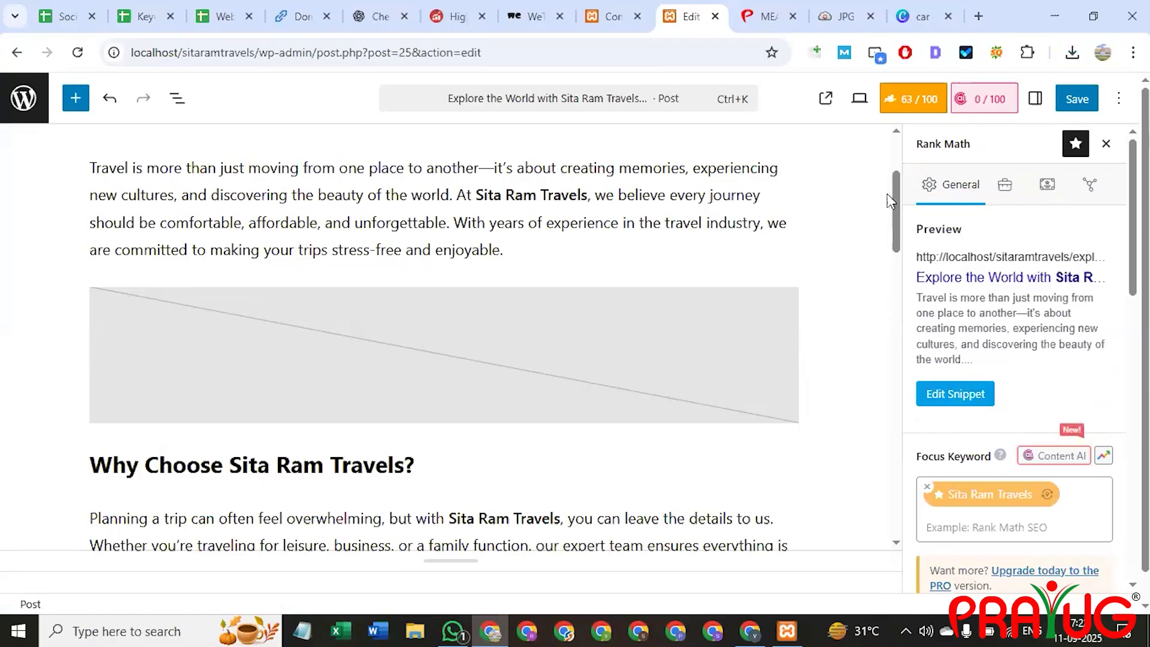
left_click(963, 397)
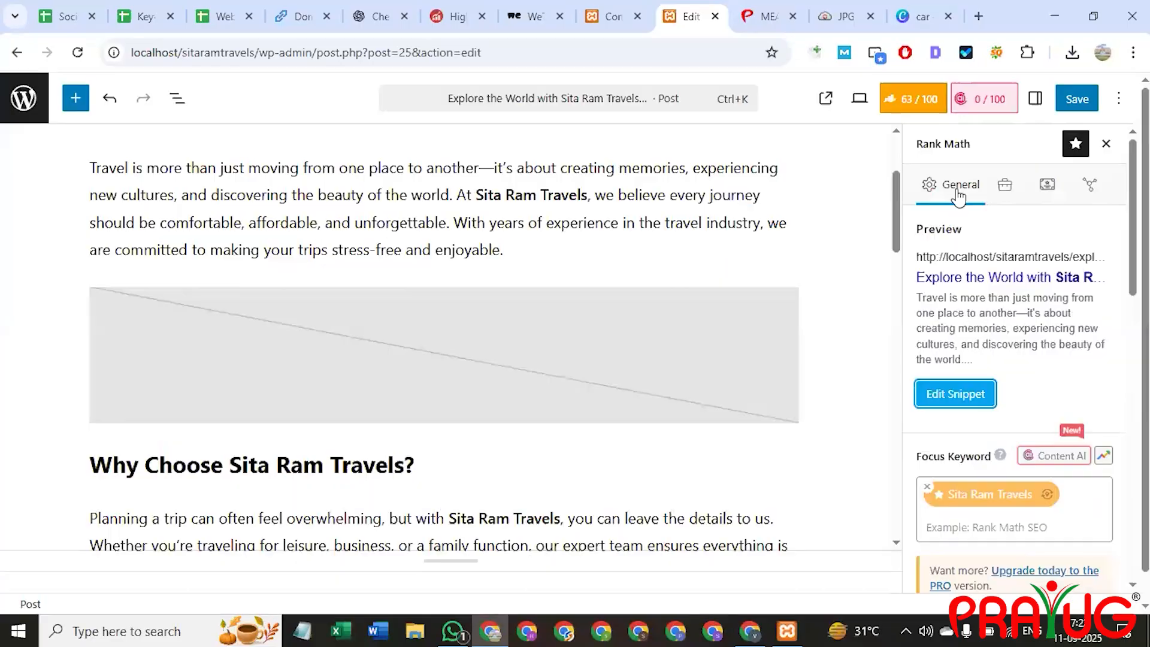
Replace the SEO title template with the blog heading copied from ChatGPT.
left_click(956, 396)
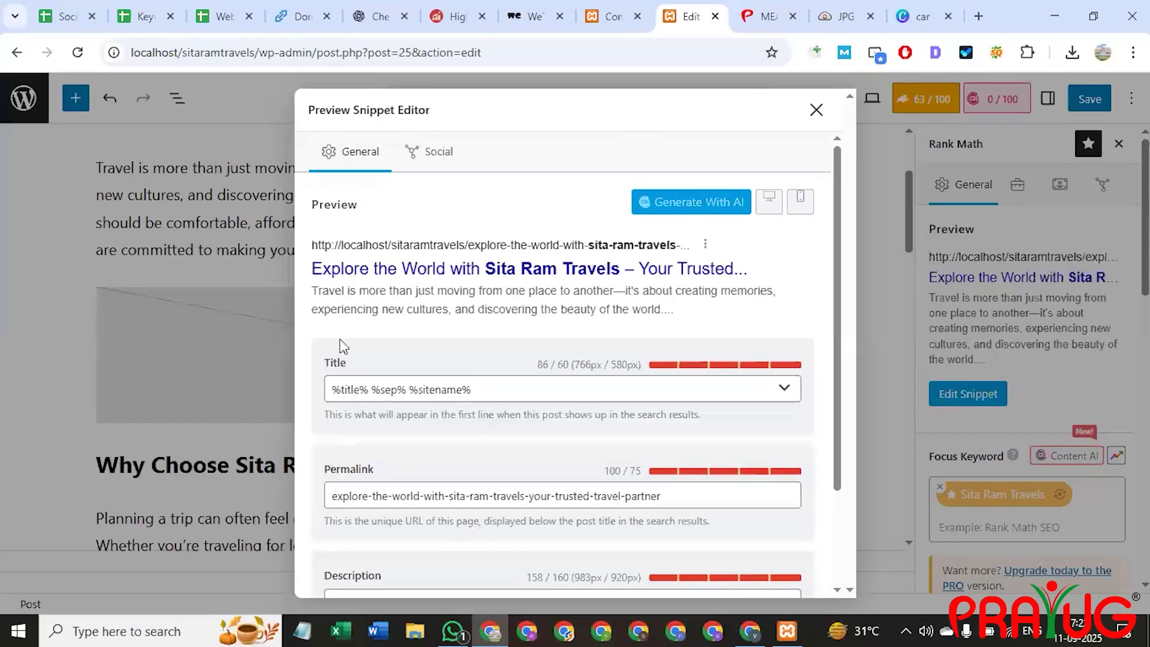
triple_click(446, 387)
key("BackSpace")
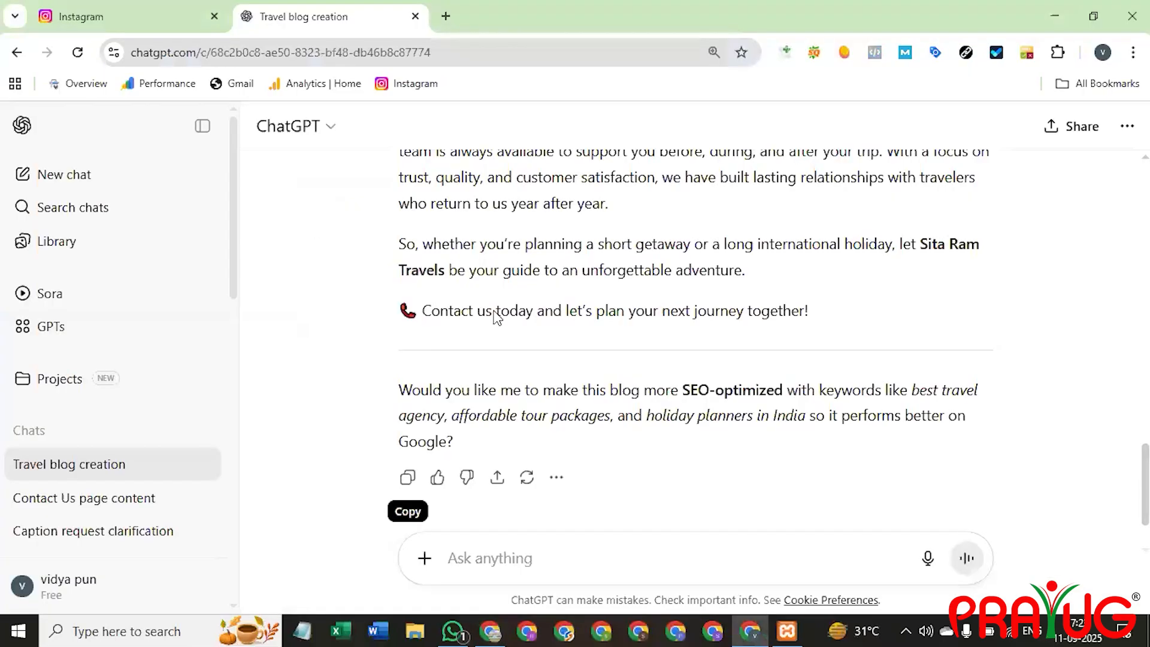
scroll(496, 318, "up", 15)
scroll(496, 317, "up", 1)
triple_click(482, 371)
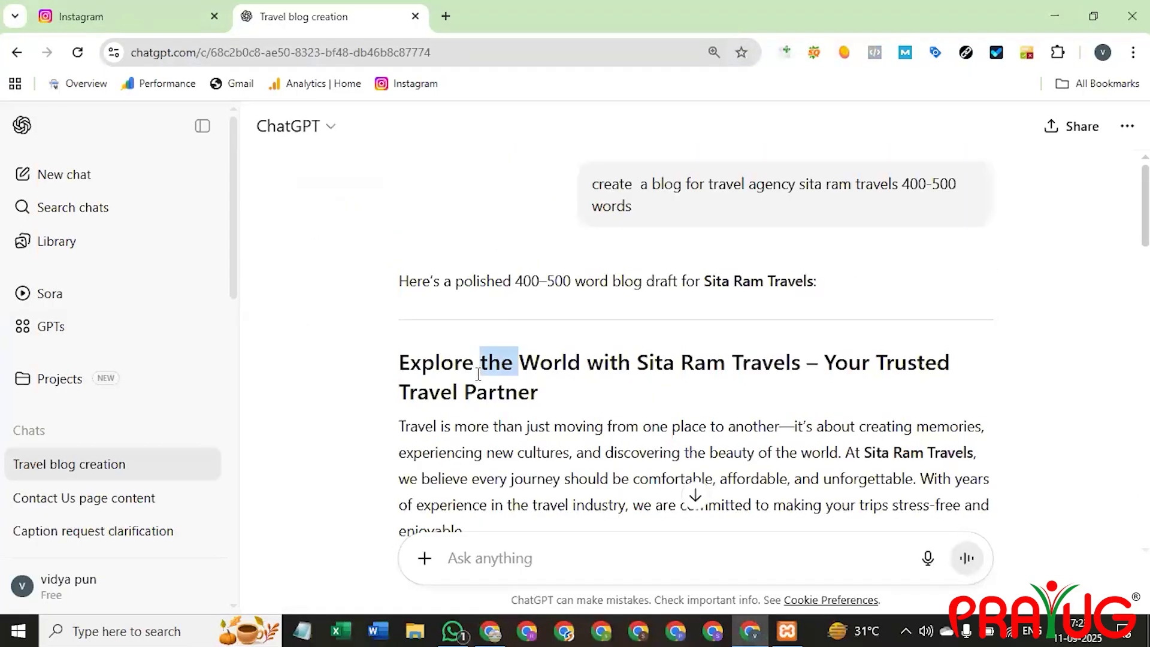
key("ctrl+c")
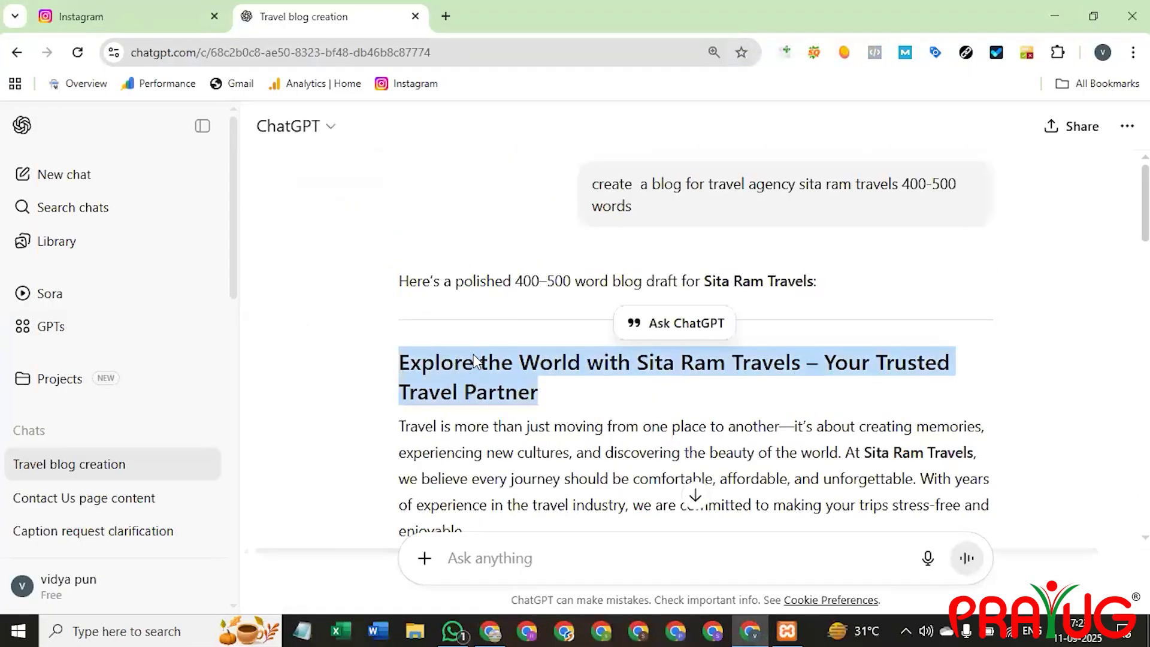
key("alt+Tab")
key("ctrl+v")
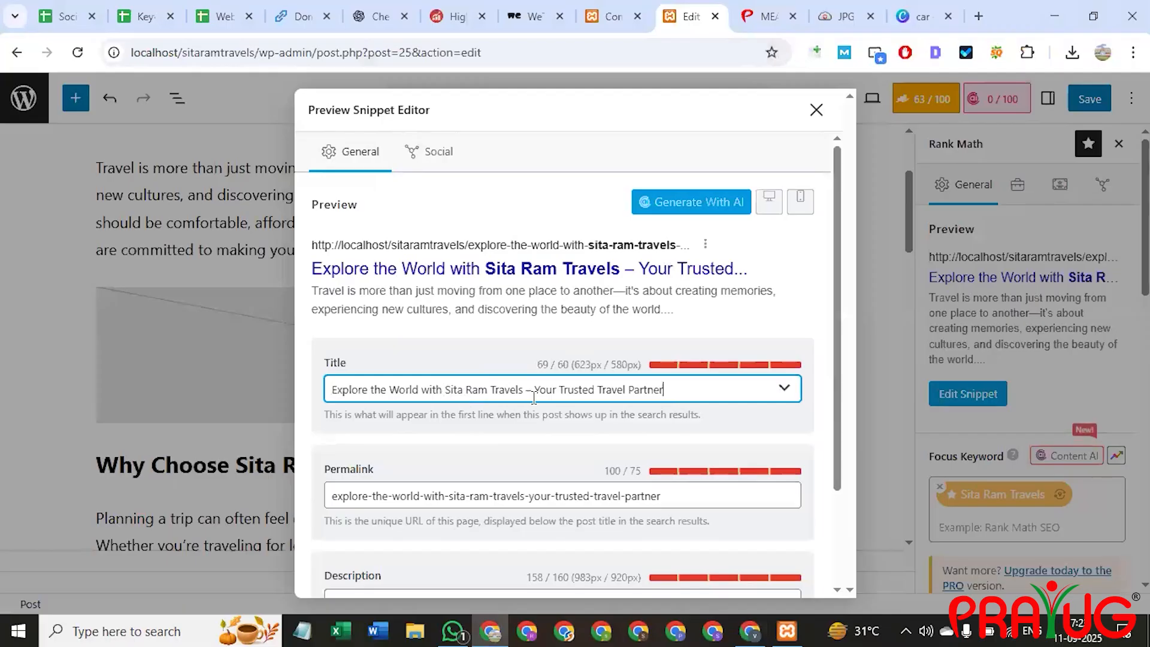
Trim the title to 'Explore the World with Sita Ram Travels – Your Partner' (54/60).
left_click_drag(529, 389, 732, 387)
key("BackSpace")
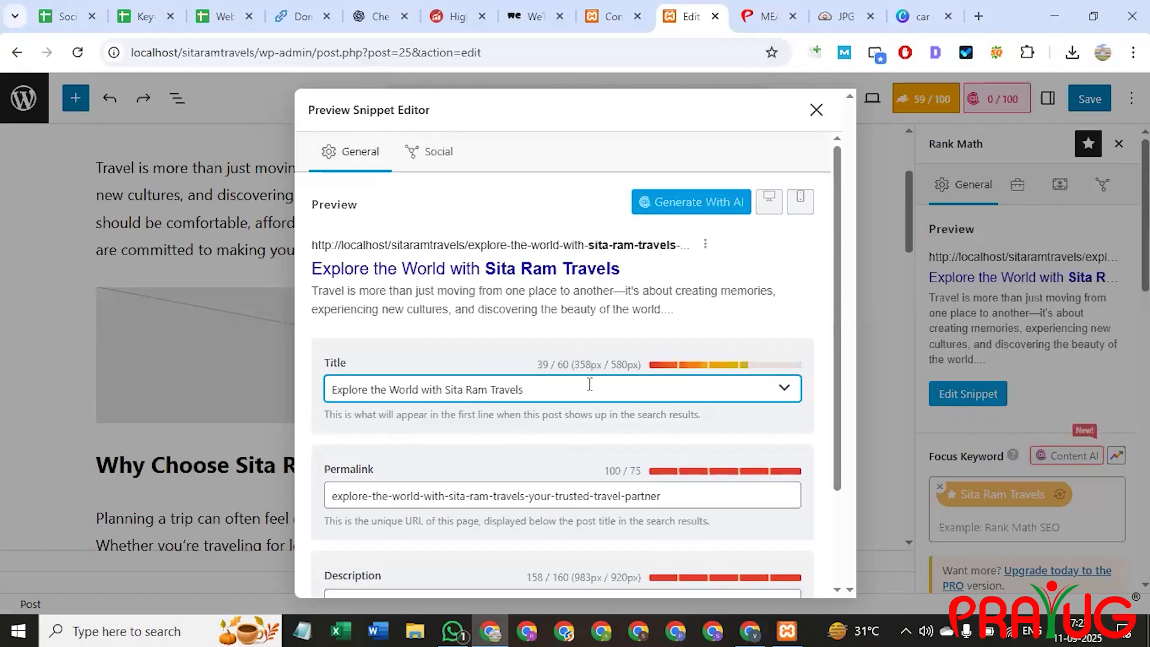
key("ctrl+a")
key("ctrl+v")
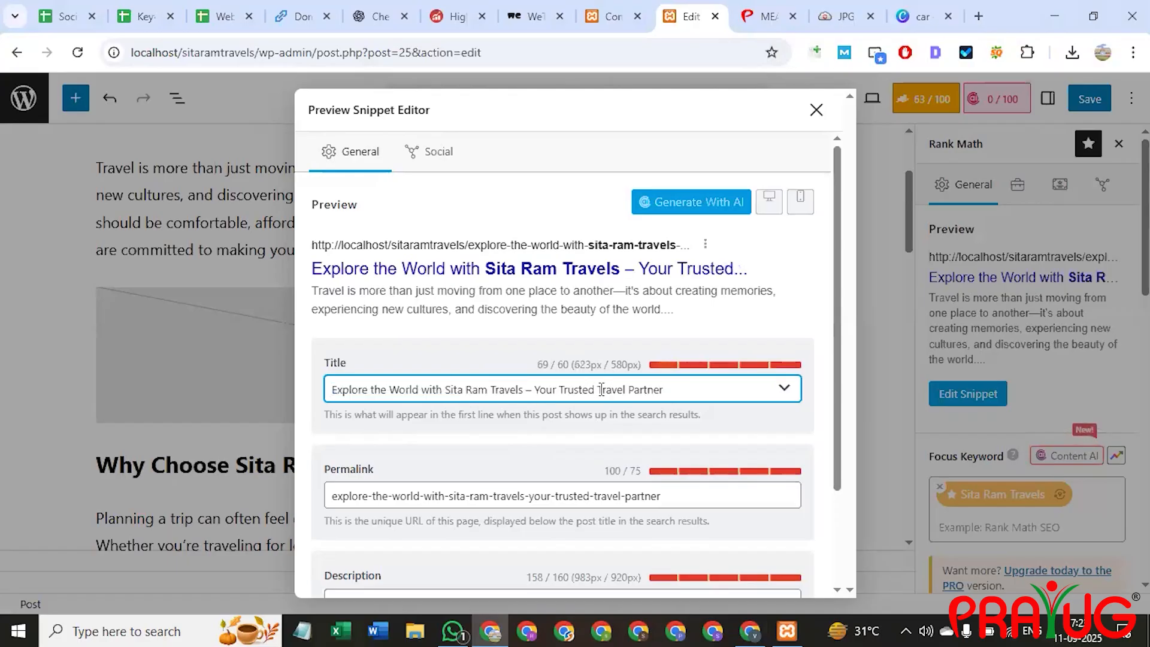
left_click(626, 390, "shift")
key("BackSpace")
key("BackSpace")
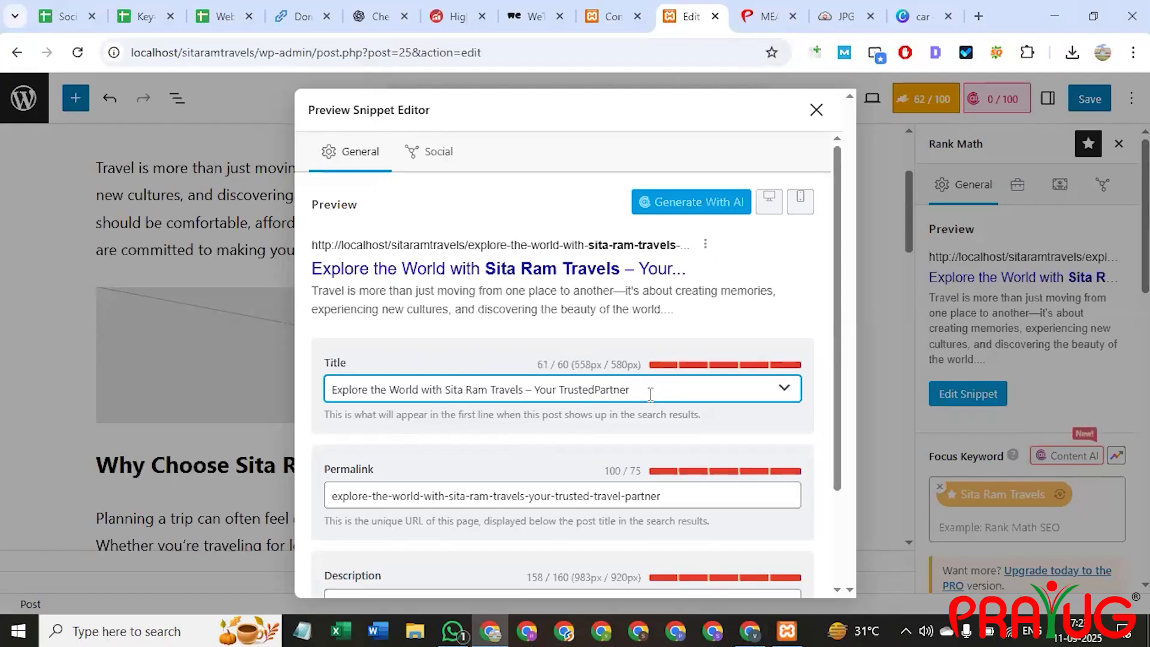
key("BackSpace")
key("BackSpace")
key("BackSpace")
key("BackSpace")
key("BackSpace")
key("BackSpace")
key("BackSpace")
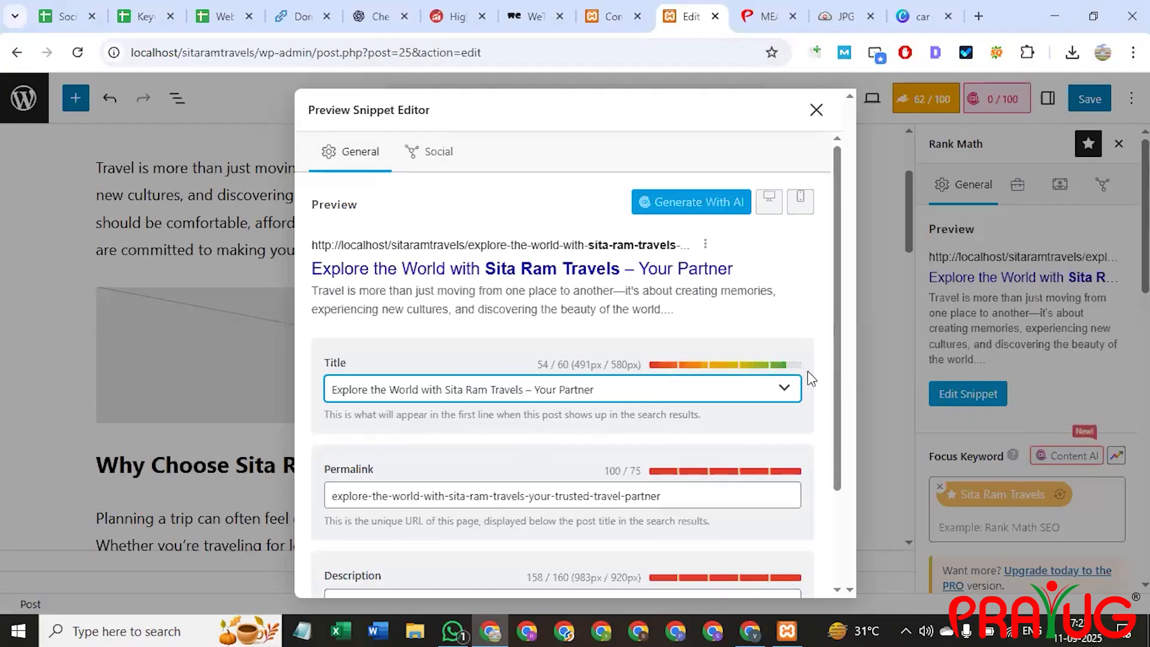
scroll(527, 414, "down", 2)
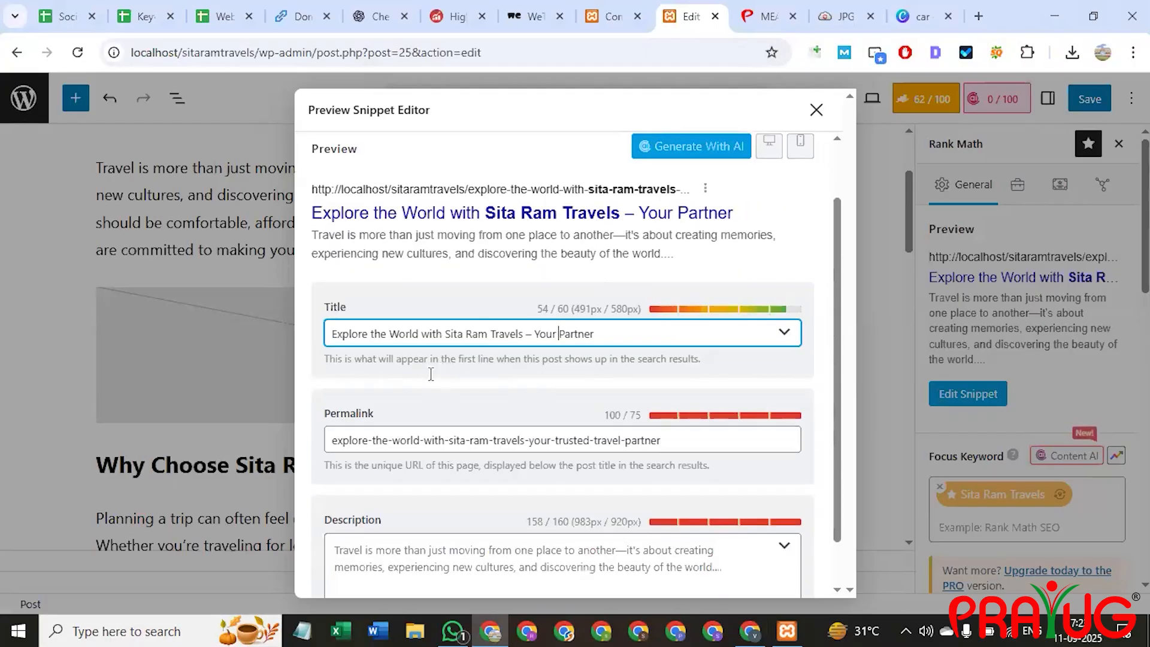
Remove 'trusted-travel' and 'your-partner' from the slug, leaving explore-the-world-with-sita-ram-travels.
left_click(419, 370)
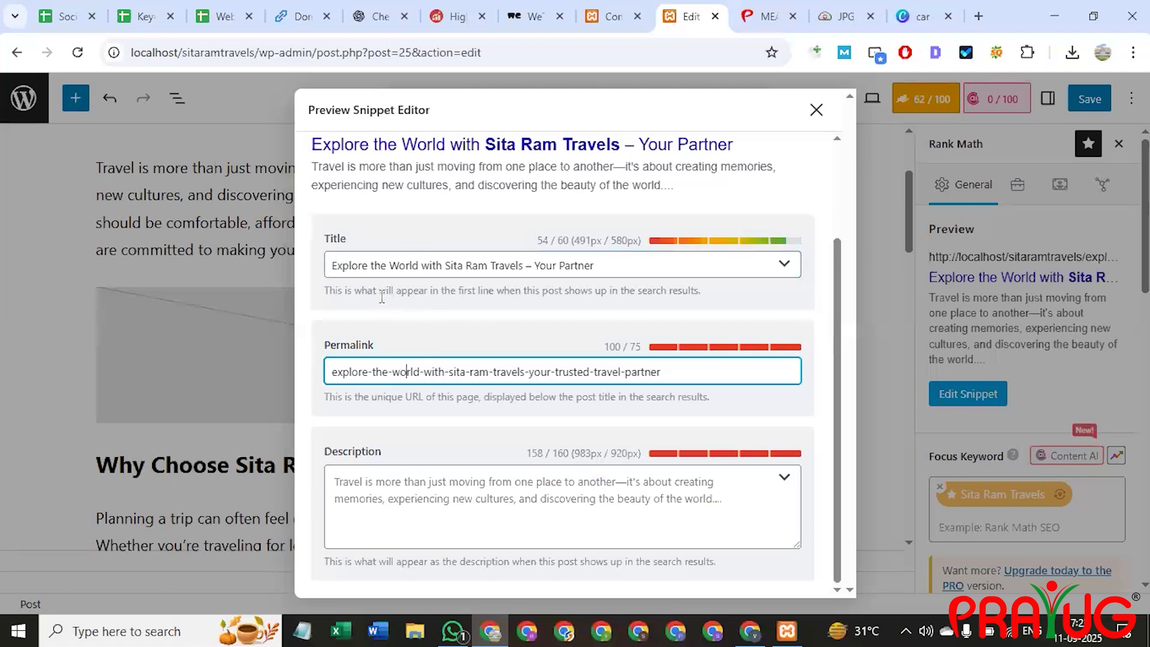
left_click_drag(331, 264, 626, 266)
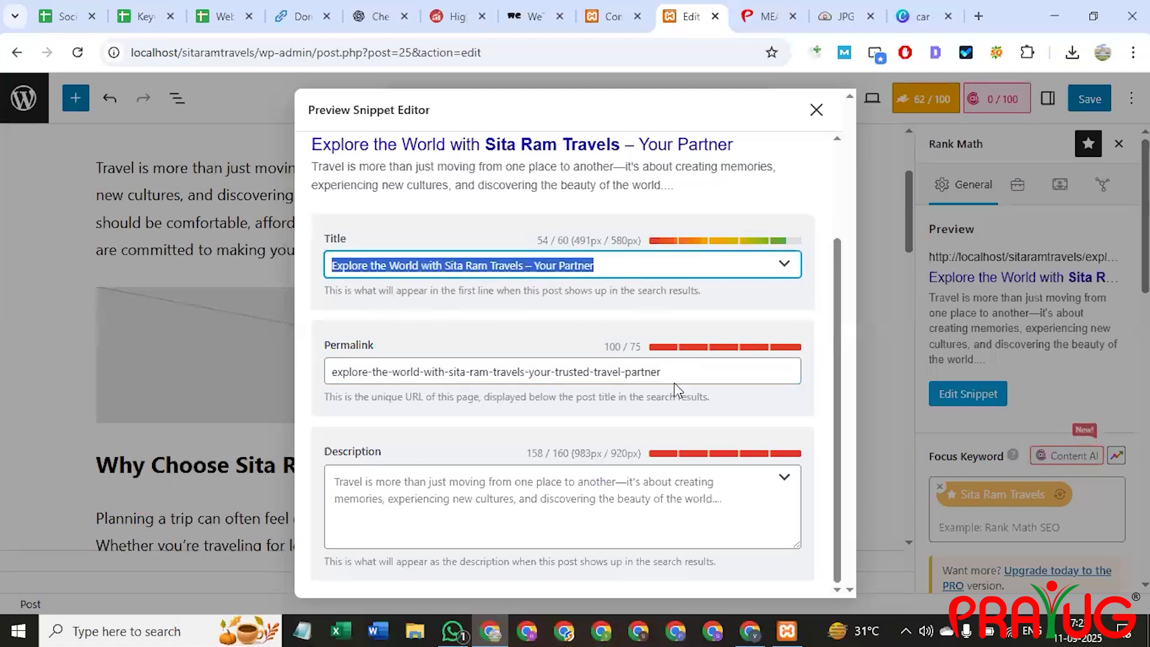
left_click_drag(671, 371, 325, 361)
left_click(567, 412)
left_click_drag(622, 373, 556, 375)
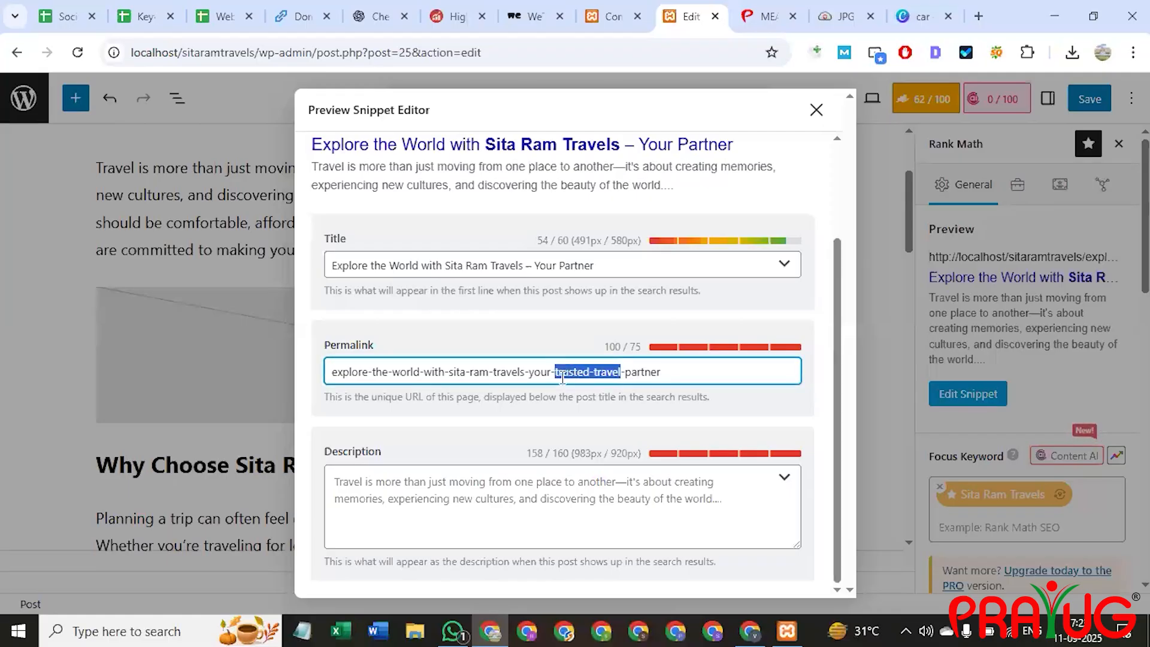
key("BackSpace")
key("BackSpace")
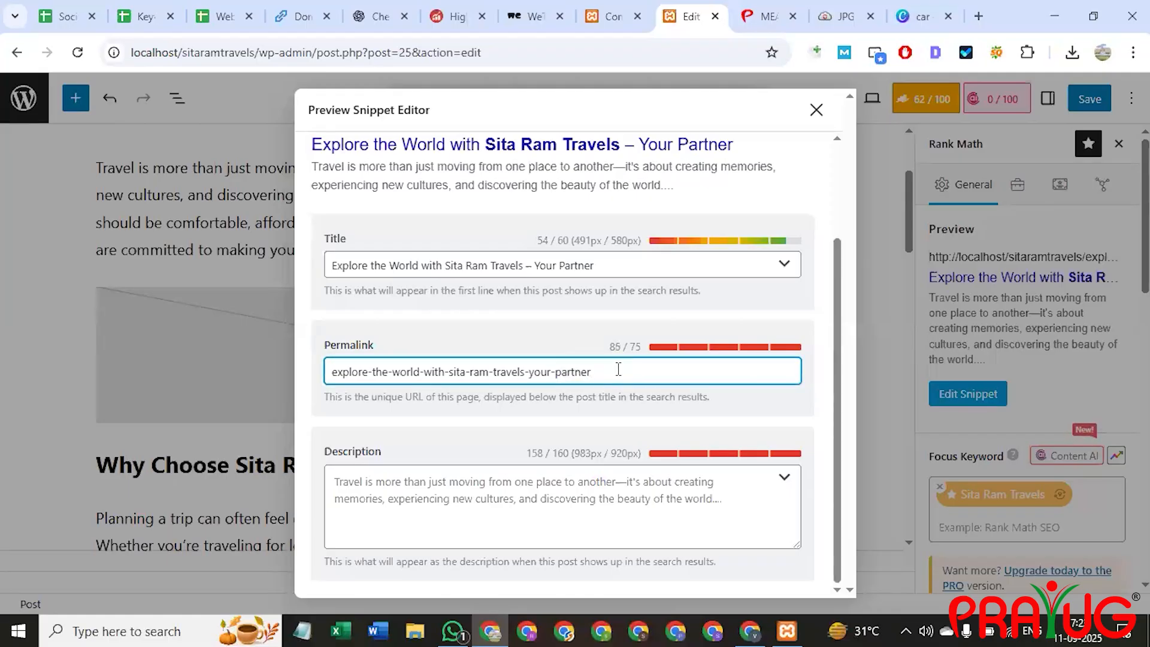
left_click_drag(592, 372, 529, 373)
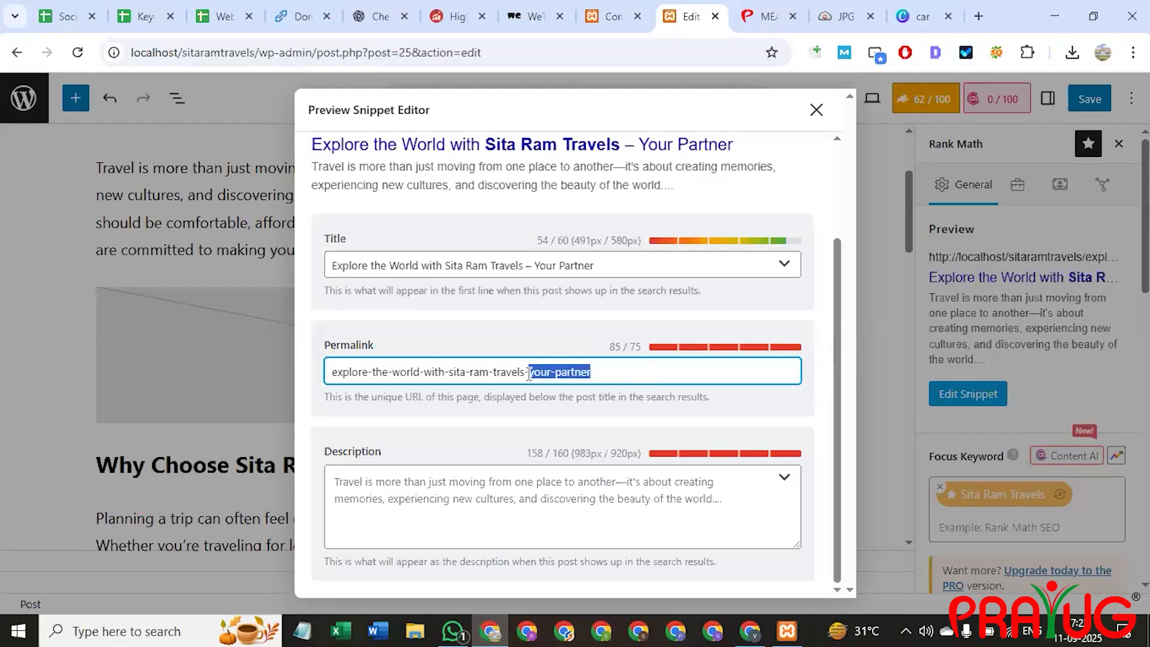
key("BackSpace")
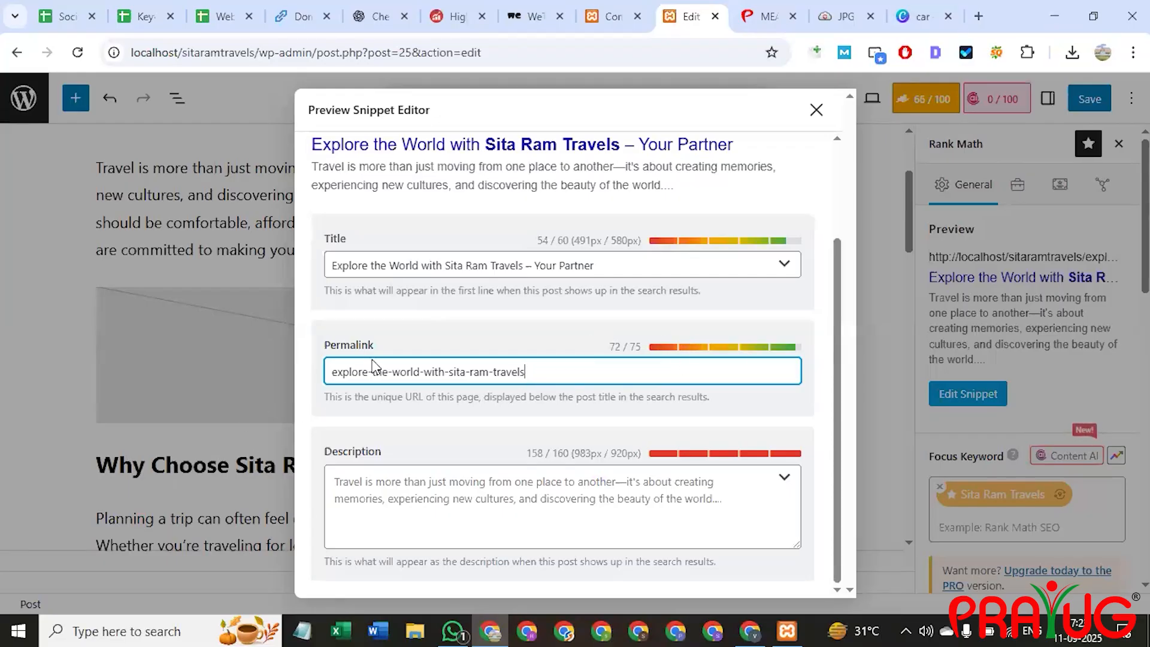
Copy the blog's opening paragraph from ChatGPT into Rank Math's meta description field.
left_click(426, 503)
key("alt+Tab")
scroll(418, 273, "down", 3)
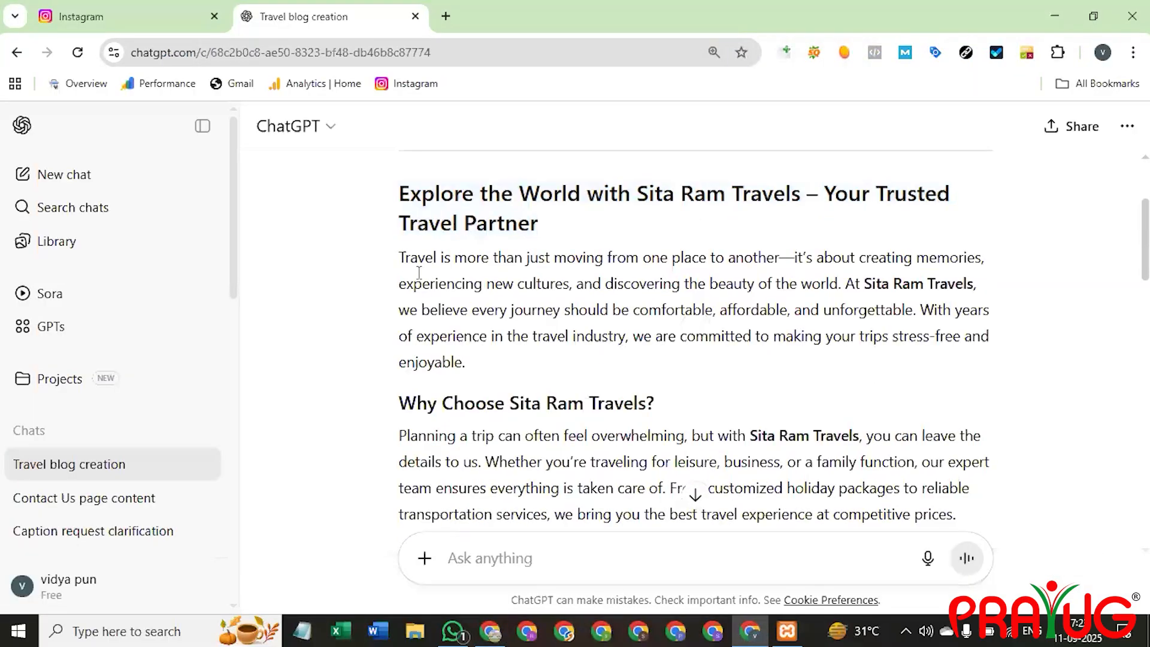
left_click_drag(402, 253, 585, 300)
left_click_drag(819, 298, 917, 314)
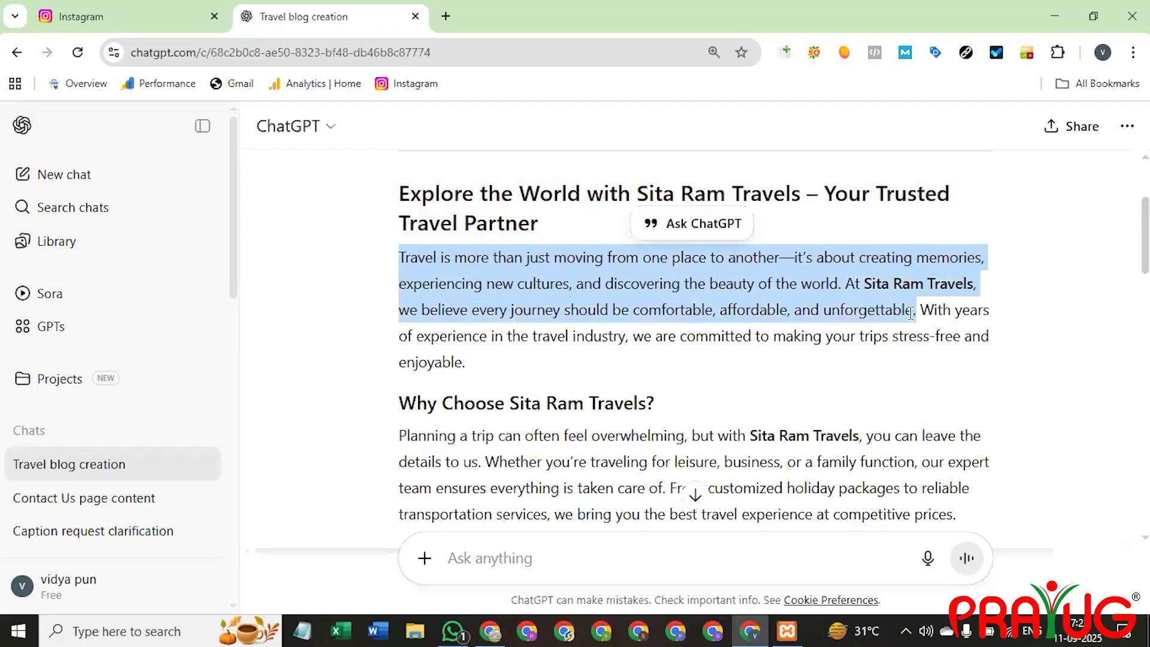
key("ctrl+c")
key("alt+Tab")
key("ctrl+v")
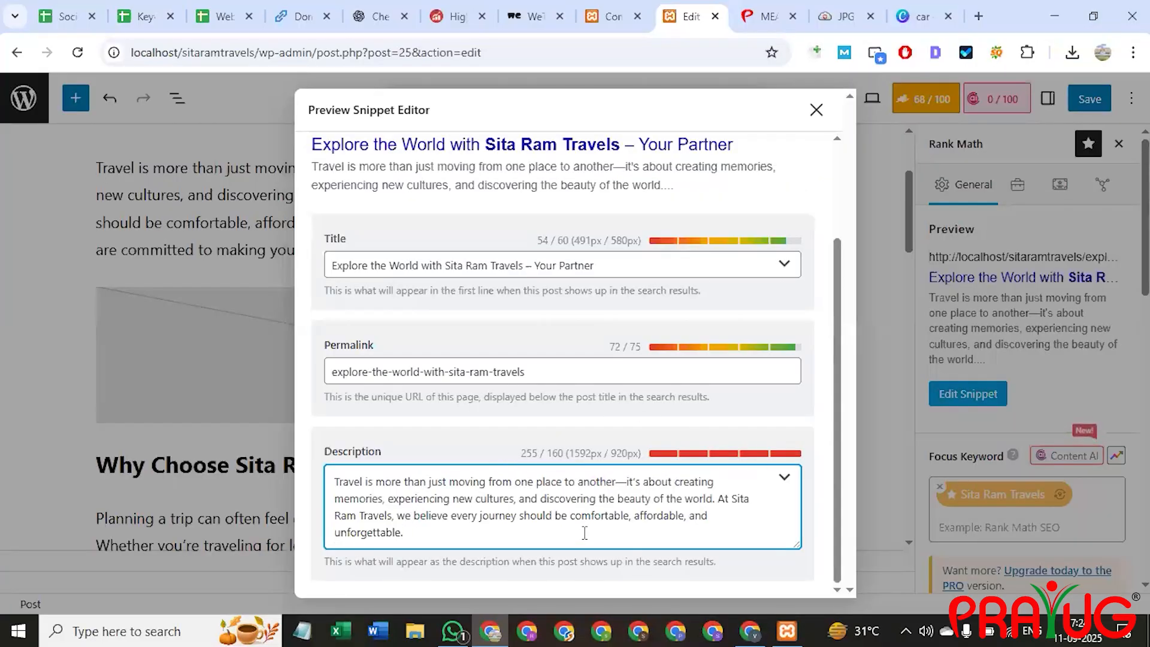
Trim the Sita Ram Travels sentence and 'the beauty of' so the description reads 141/160.
left_click_drag(717, 498, 721, 562)
key("BackSpace")
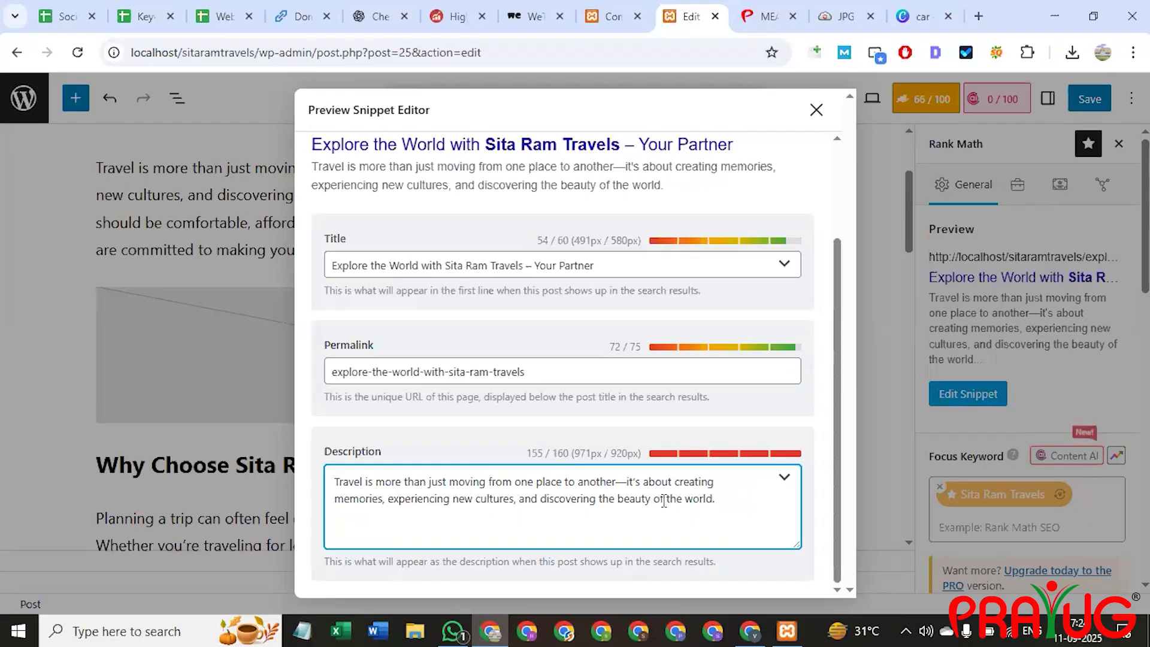
left_click(601, 499, "shift")
key("BackSpace")
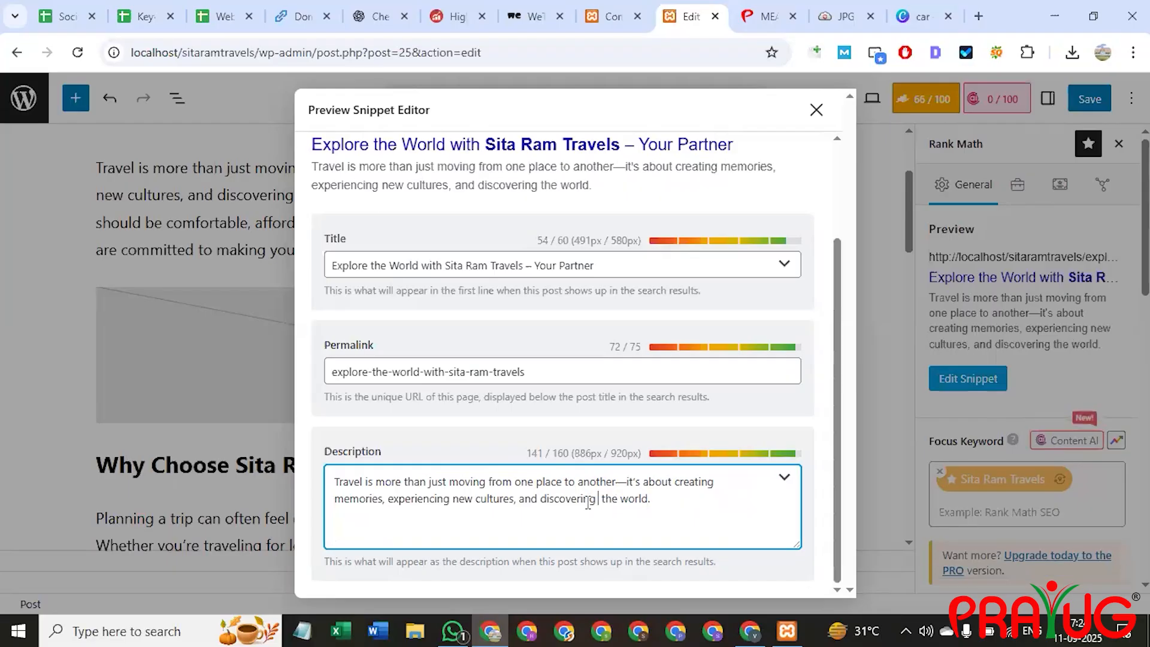
key("BackSpace")
scroll(795, 319, "up", 2)
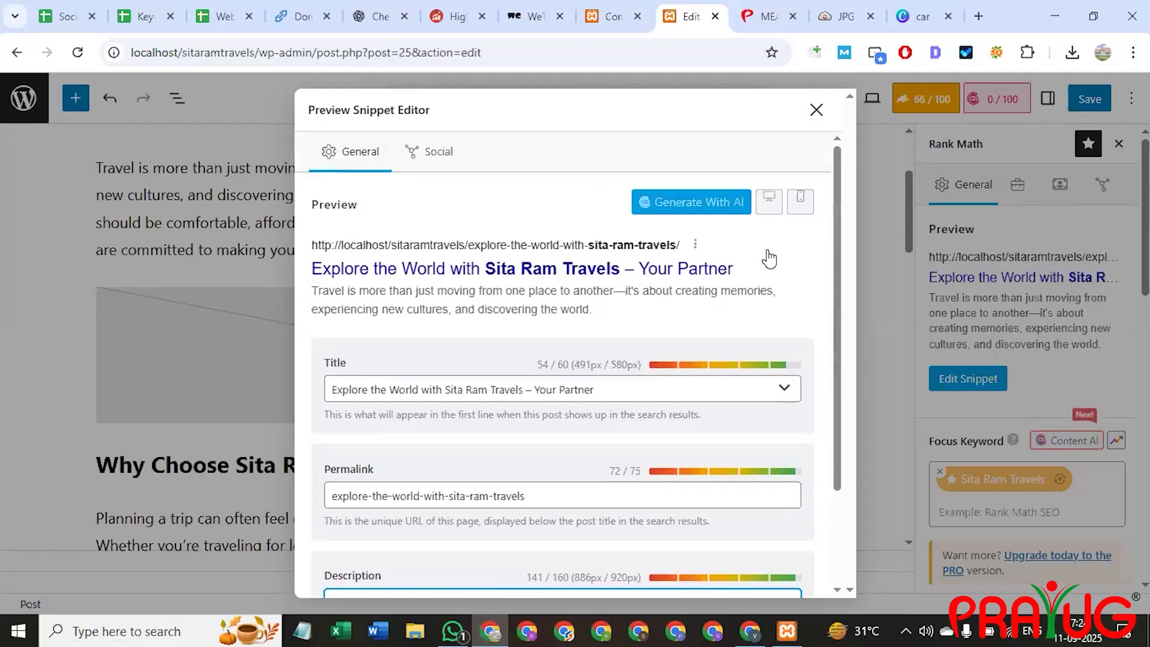
left_click(414, 160)
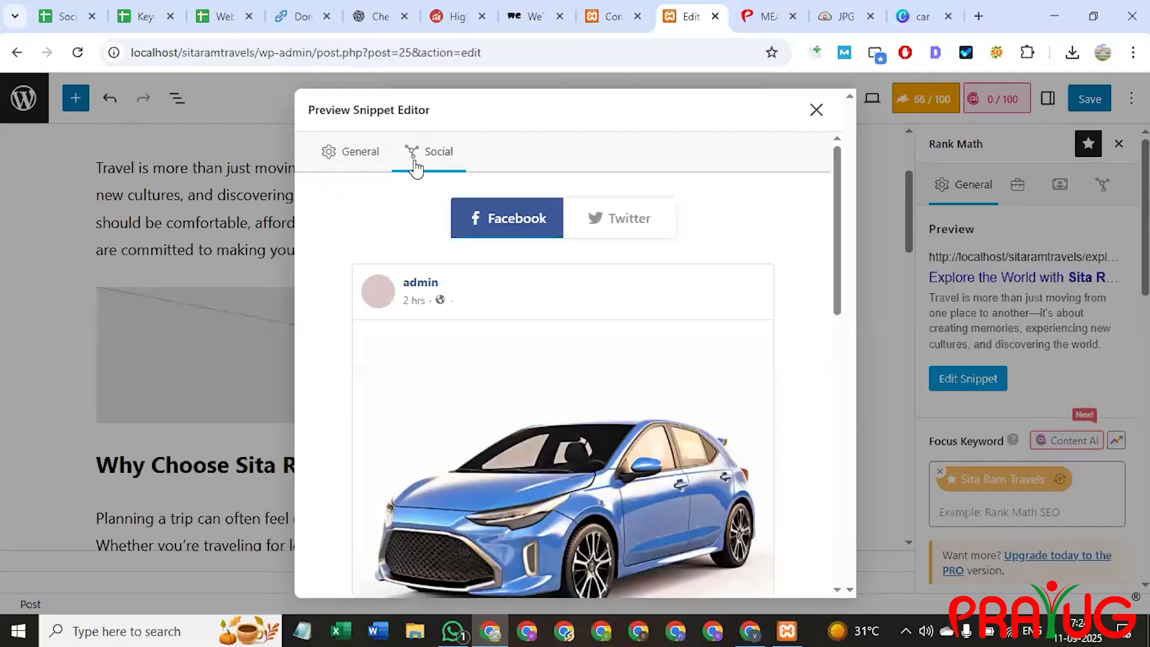
left_click(363, 150)
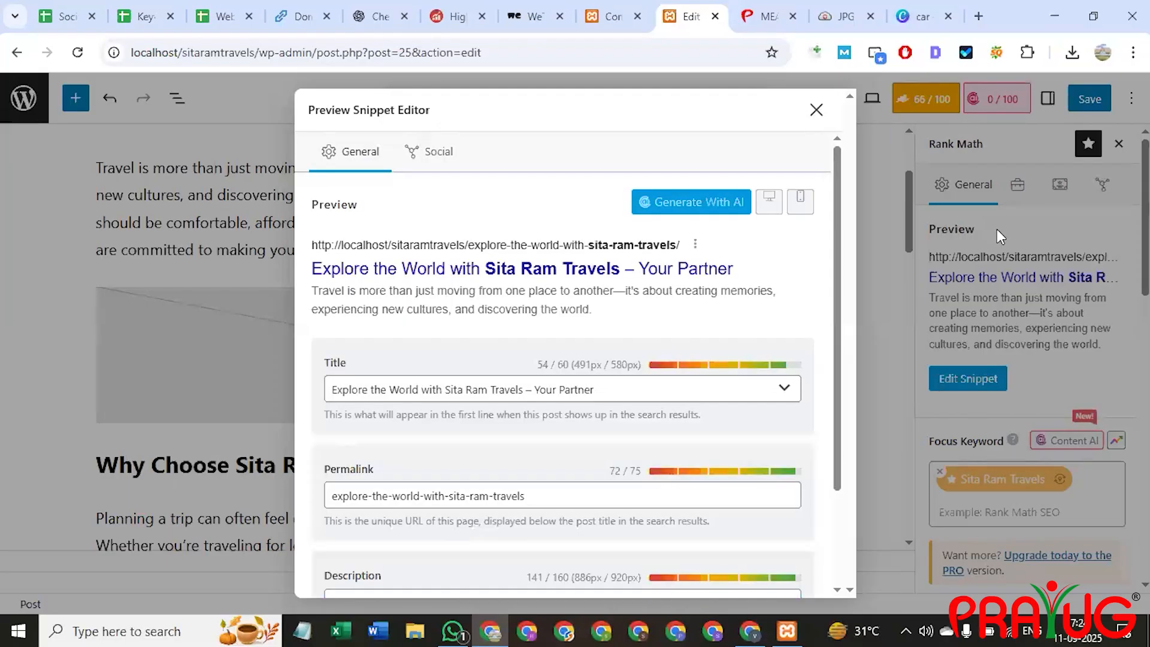
left_click(439, 153)
scroll(578, 404, "down", 7)
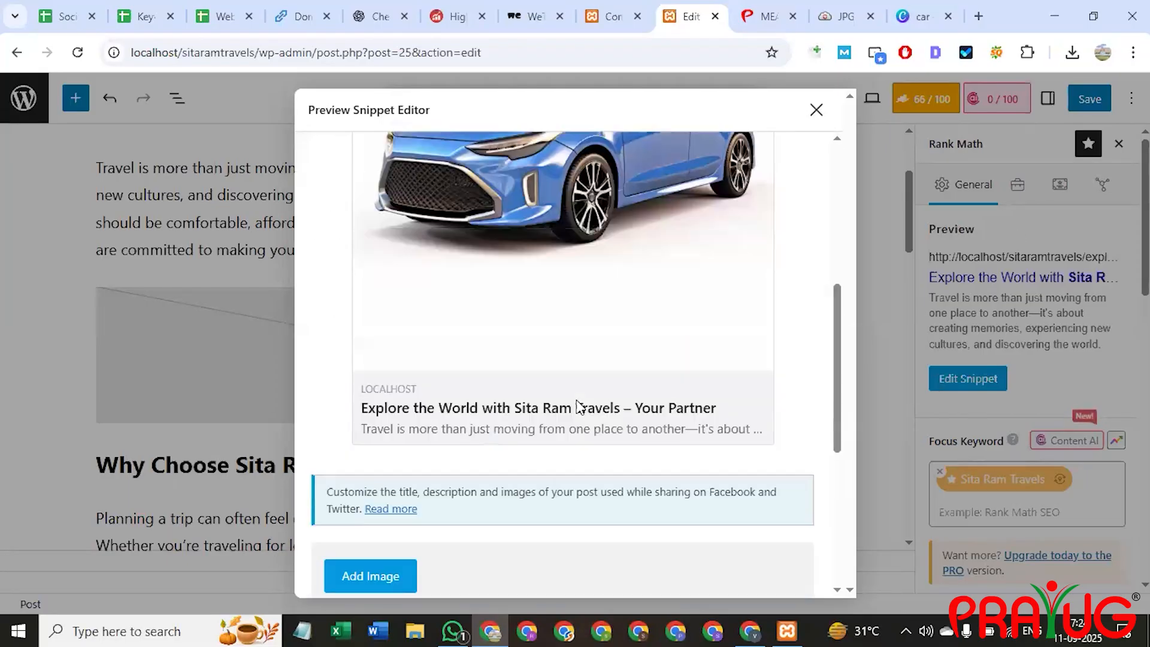
scroll(478, 383, "up", 2)
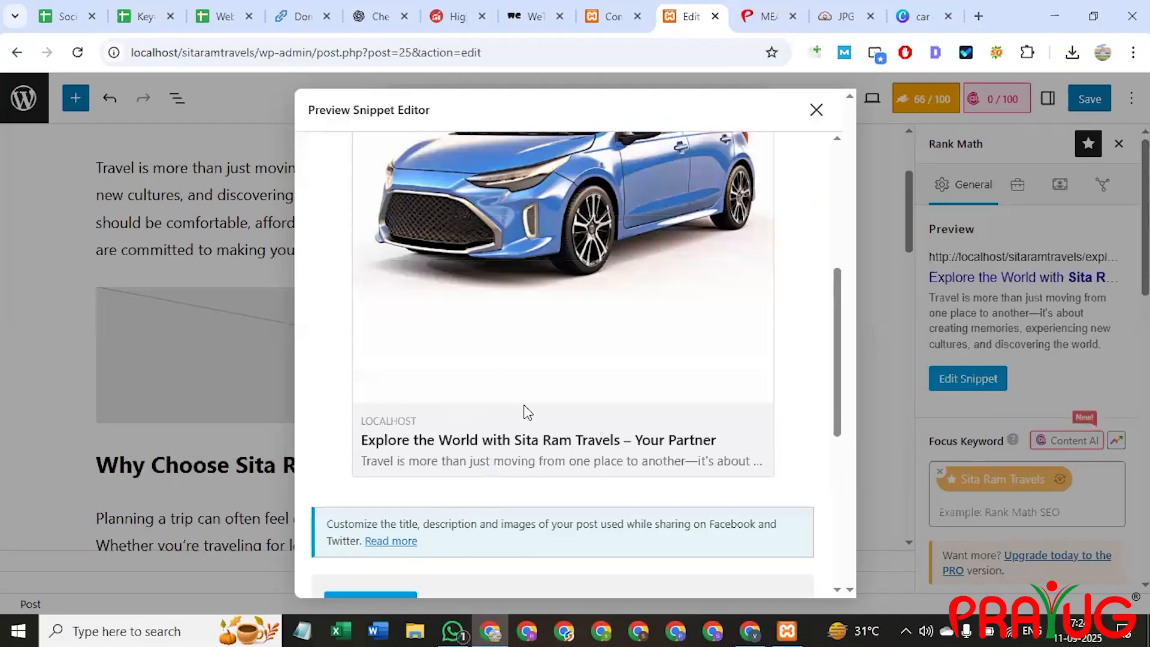
scroll(526, 411, "up", 4)
scroll(511, 381, "up", 5)
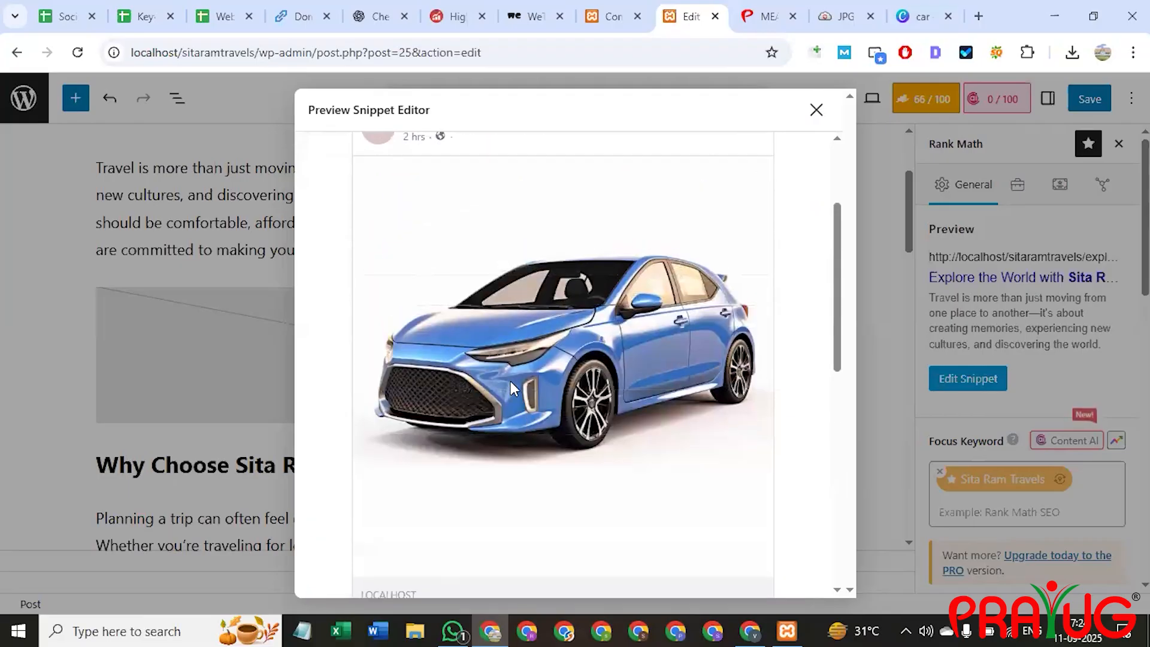
scroll(527, 371, "down", 7)
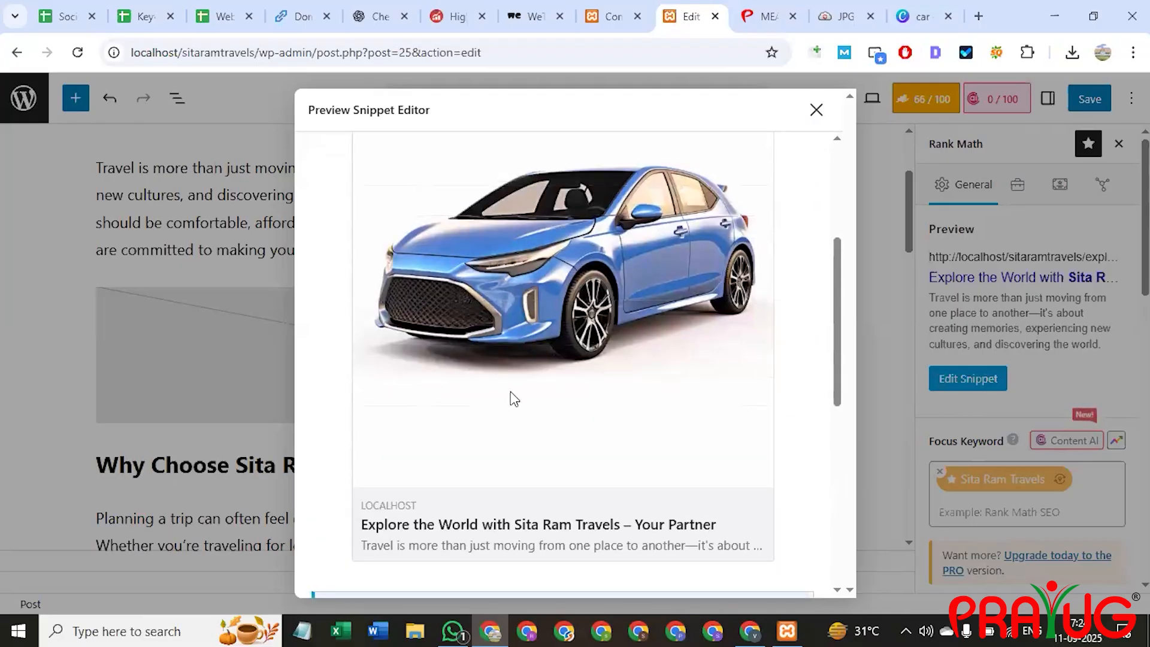
scroll(539, 314, "down", 3)
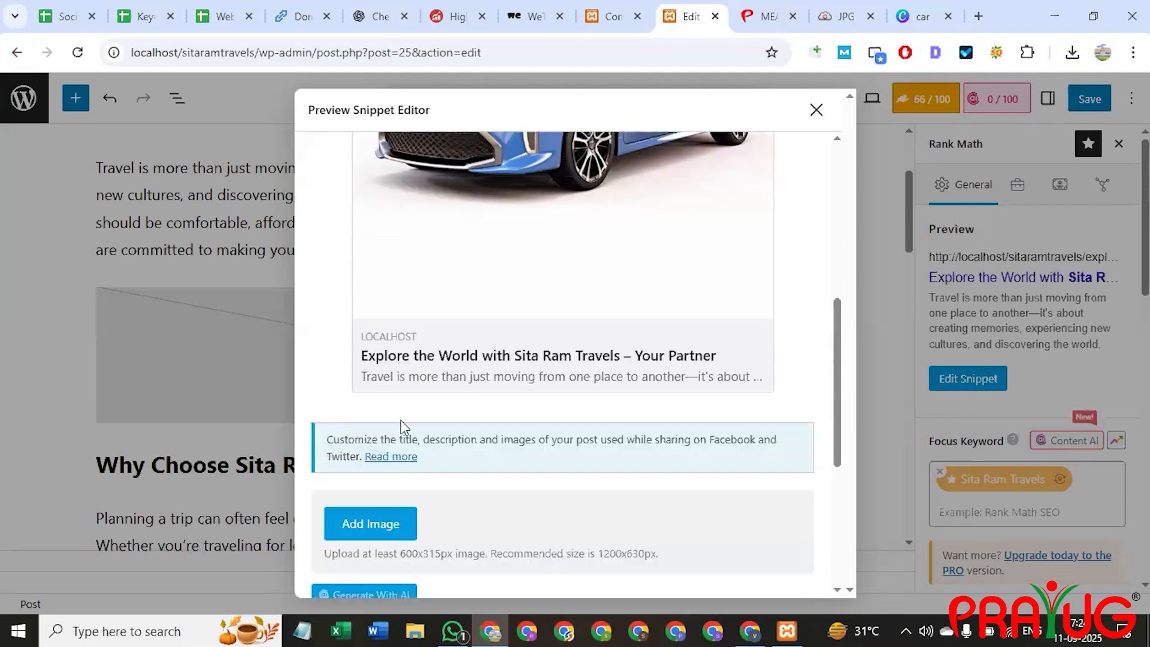
left_click_drag(384, 353, 733, 375)
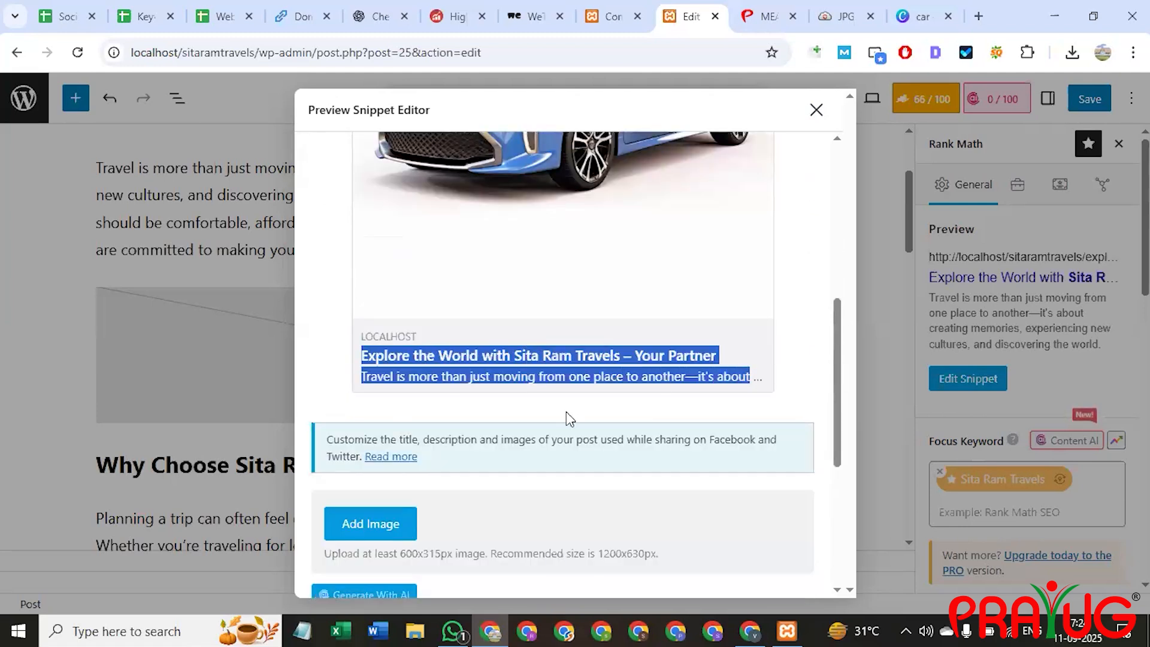
scroll(566, 416, "down", 3)
scroll(572, 387, "down", 3)
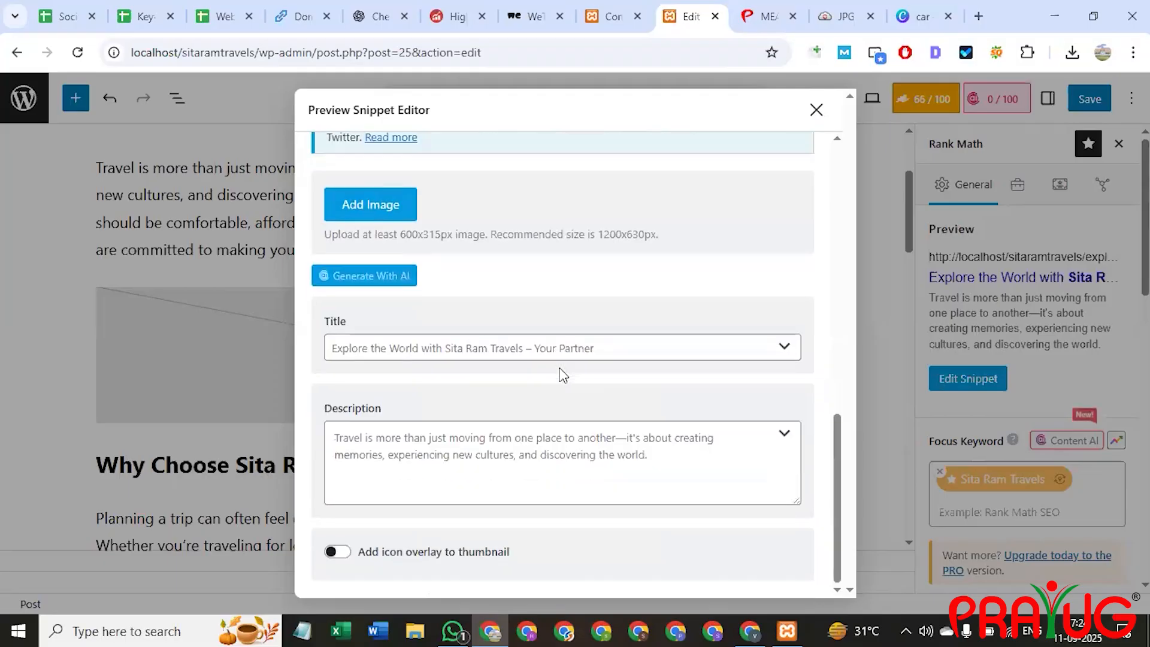
scroll(563, 375, "up", 8)
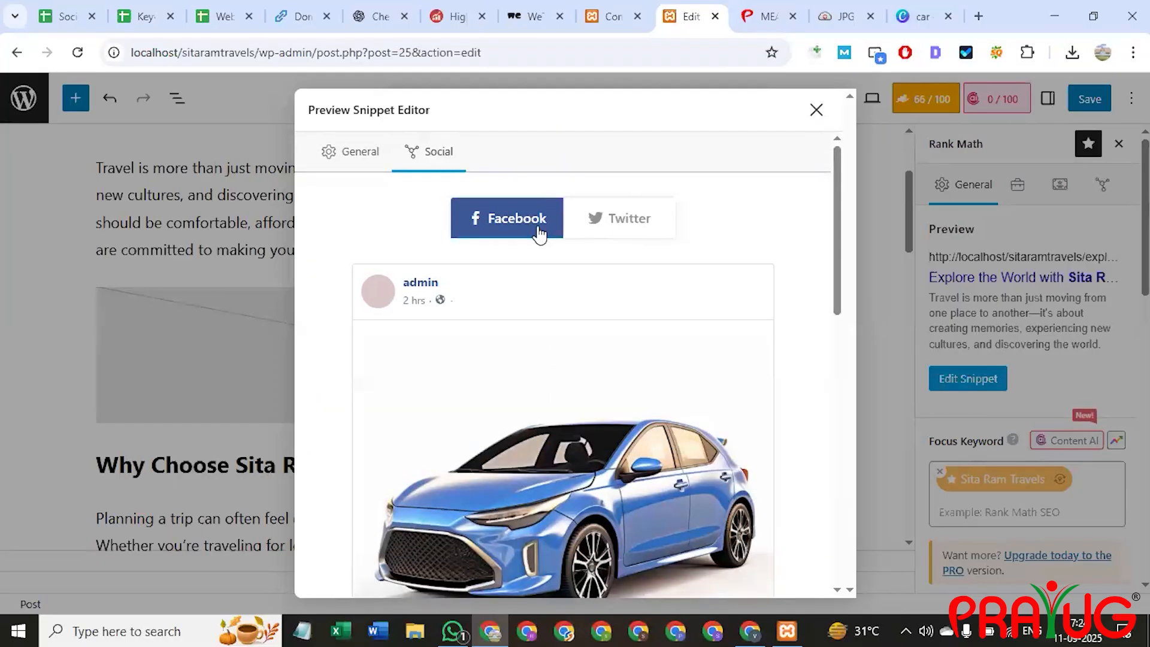
left_click(600, 233)
scroll(542, 372, "down", 5)
scroll(552, 372, "up", 5)
left_click(495, 239)
left_click(360, 157)
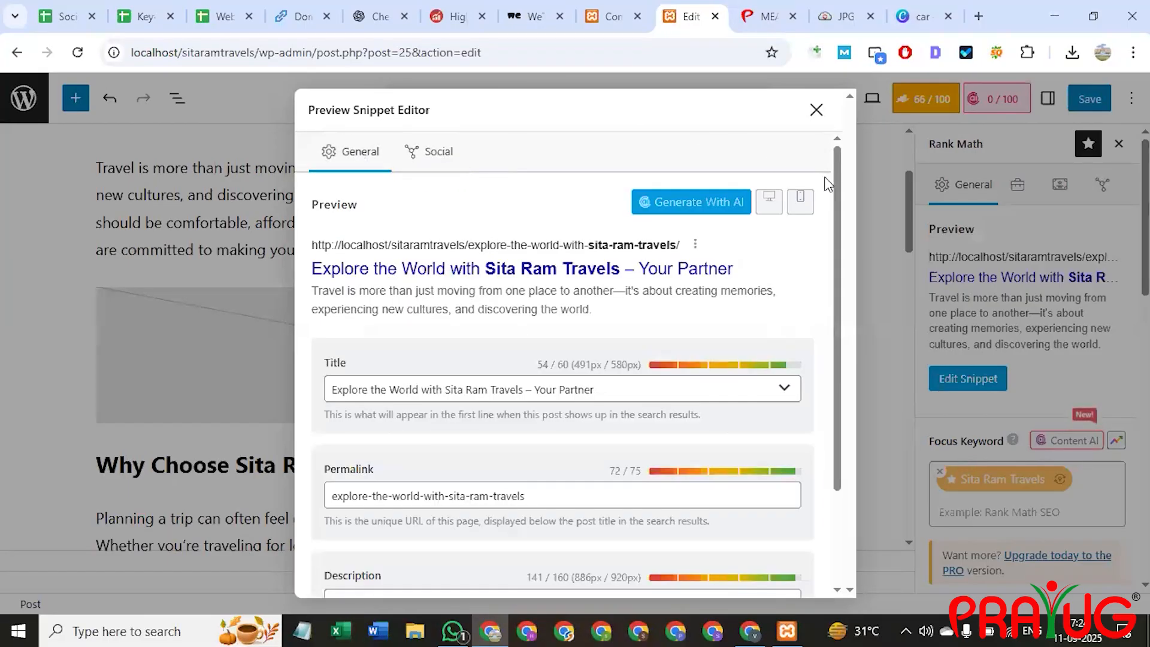
Close the Preview Snippet Editor and save the post with its new meta description.
left_click(816, 110)
scroll(887, 414, "up", 3)
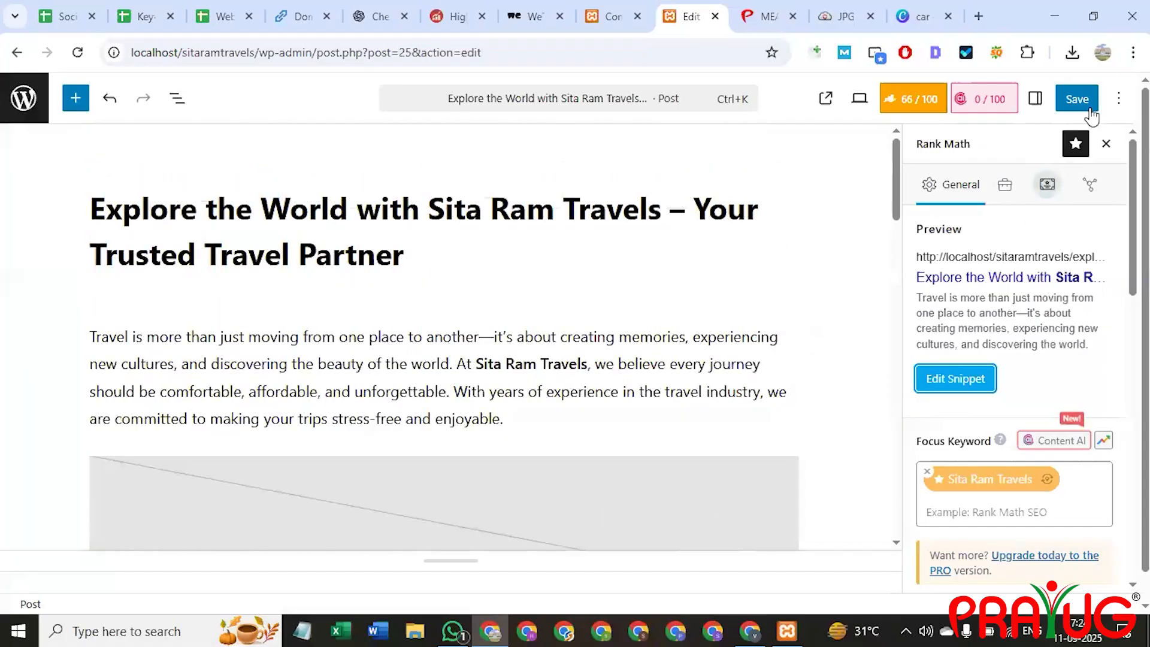
left_click(1077, 99)
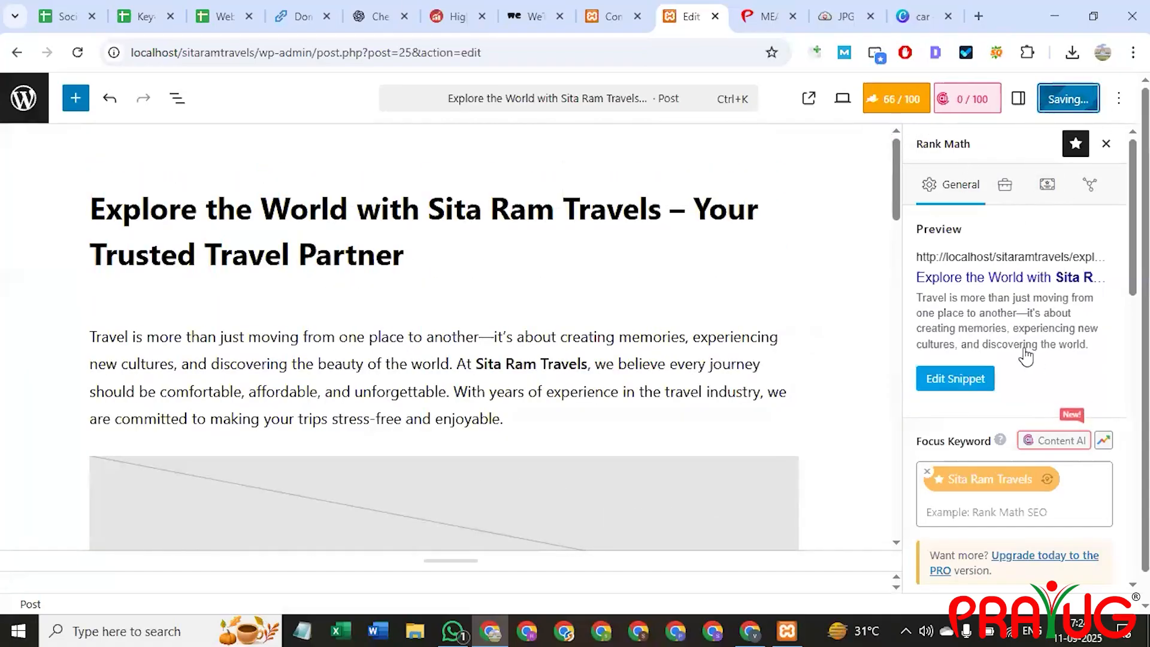
Review the Rank Math checks, then bring up the site's Contact Us page.
scroll(1006, 396, "down", 5)
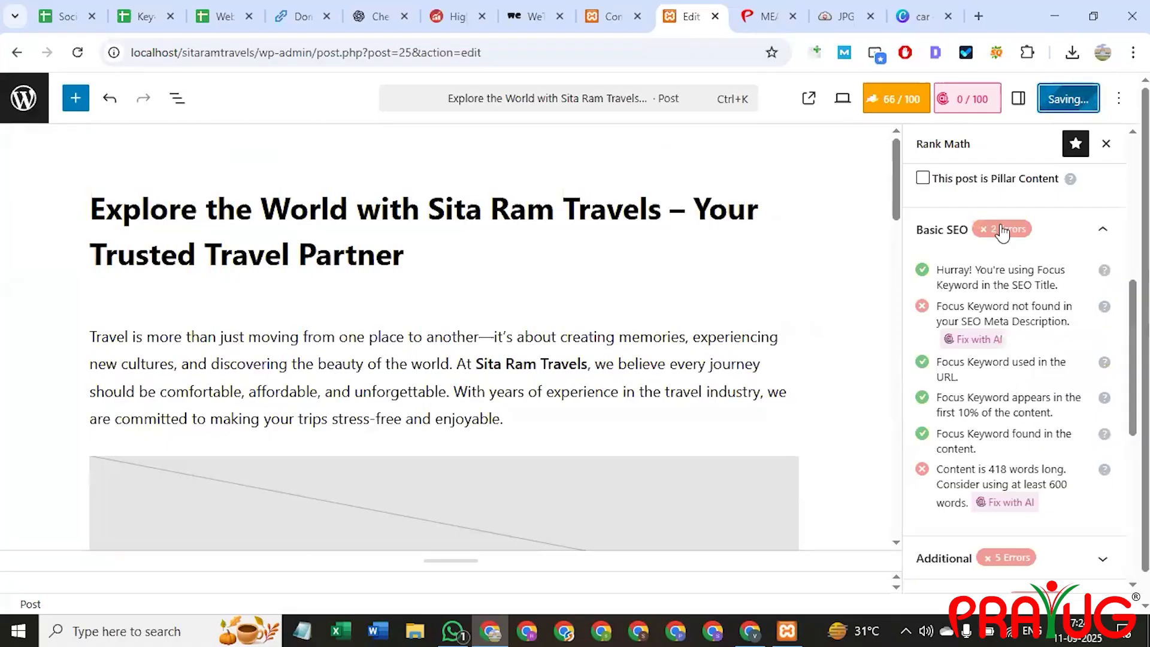
scroll(995, 444, "down", 3)
scroll(995, 443, "down", 4)
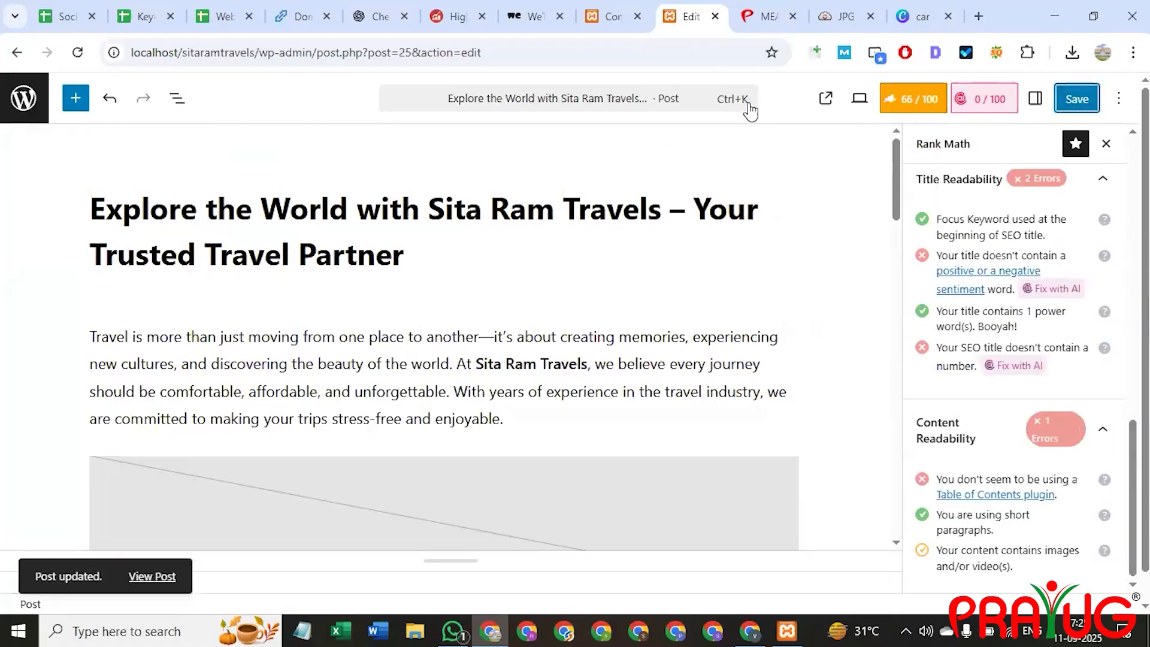
left_click(606, 6)
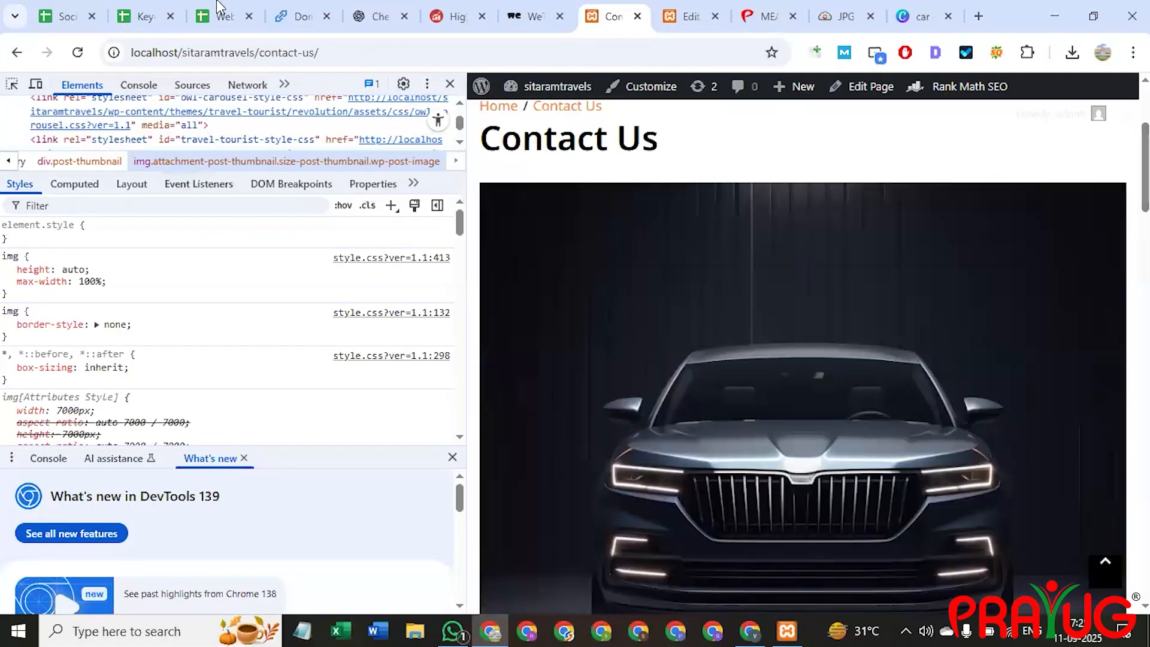
left_click_drag(259, 52, 551, 54)
mouse_move(537, 73)
key("BackSpace")
key("Return")
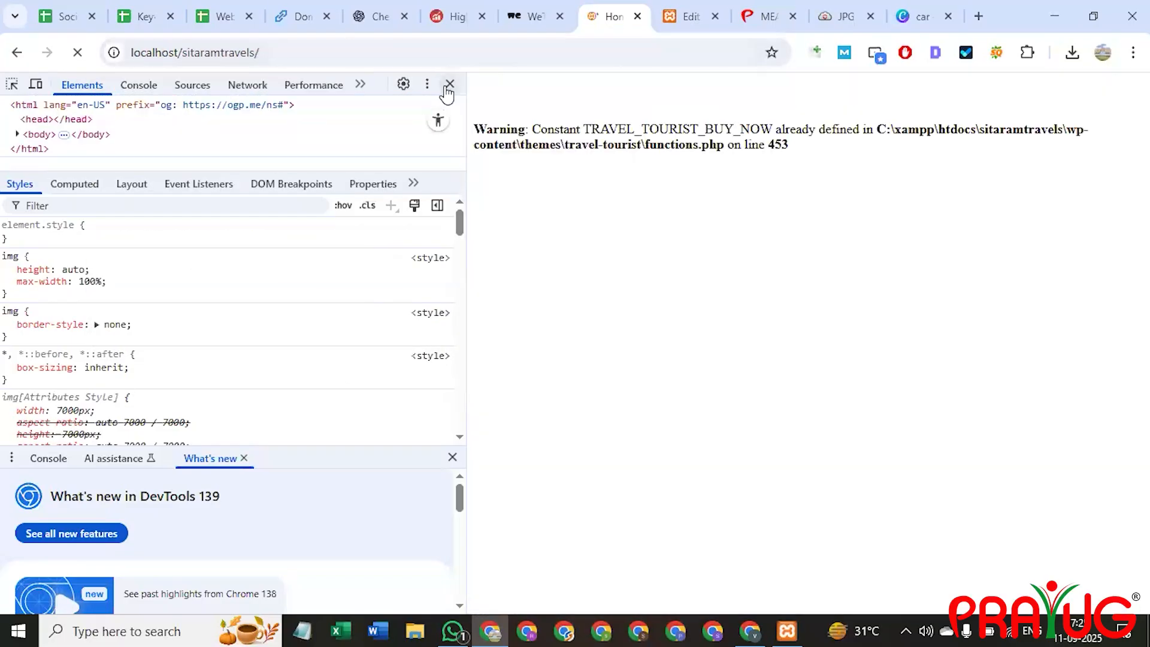
left_click(450, 83)
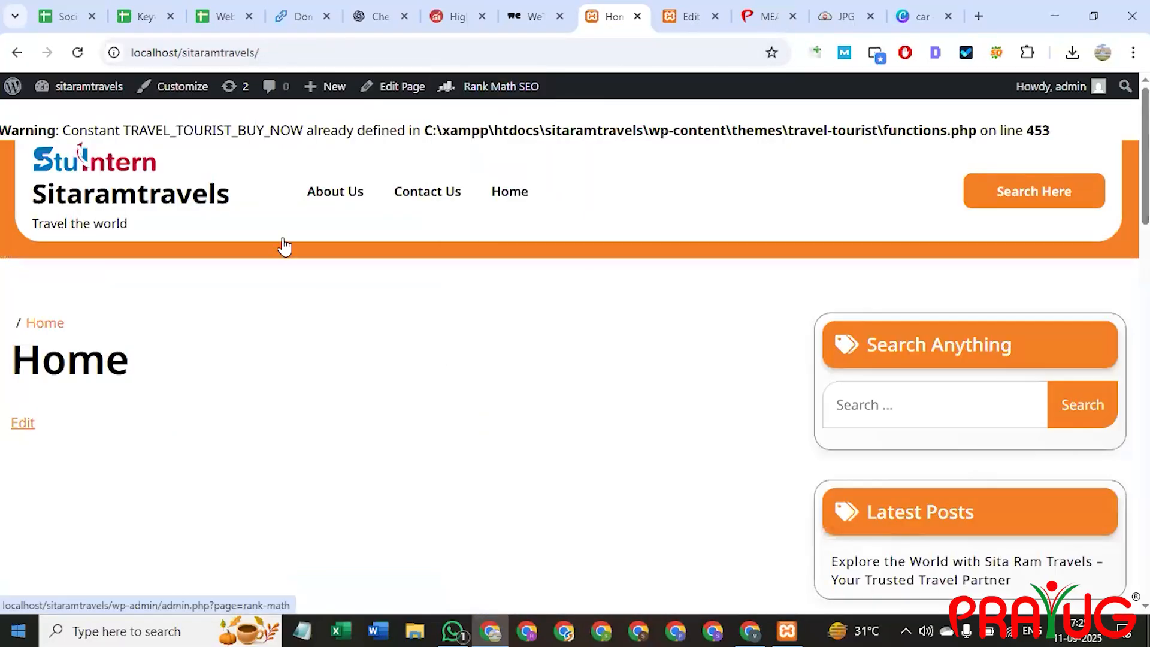
key("F5")
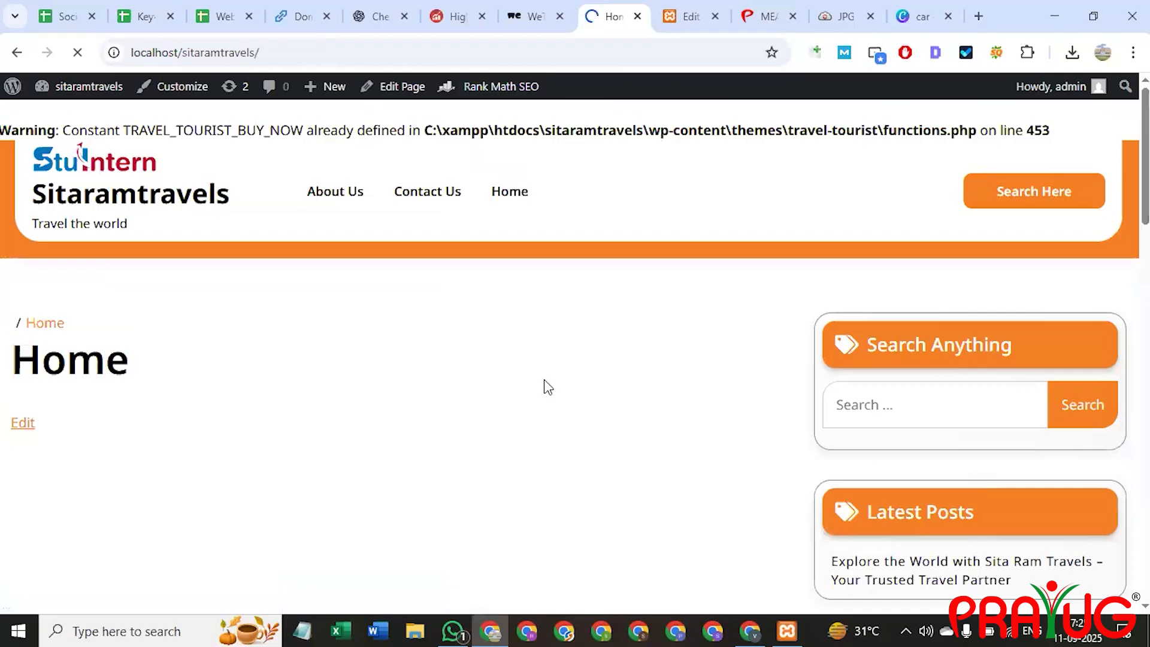
left_click(512, 196)
scroll(367, 297, "down", 7)
scroll(416, 208, "up", 7)
scroll(675, 379, "down", 6)
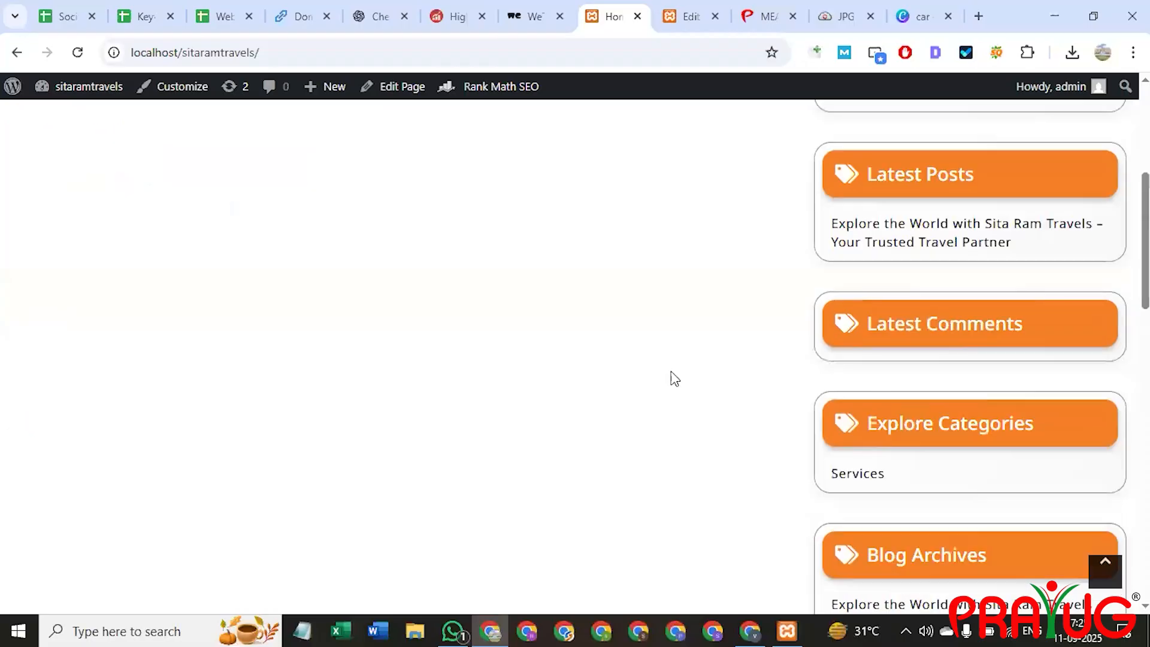
left_click(897, 241)
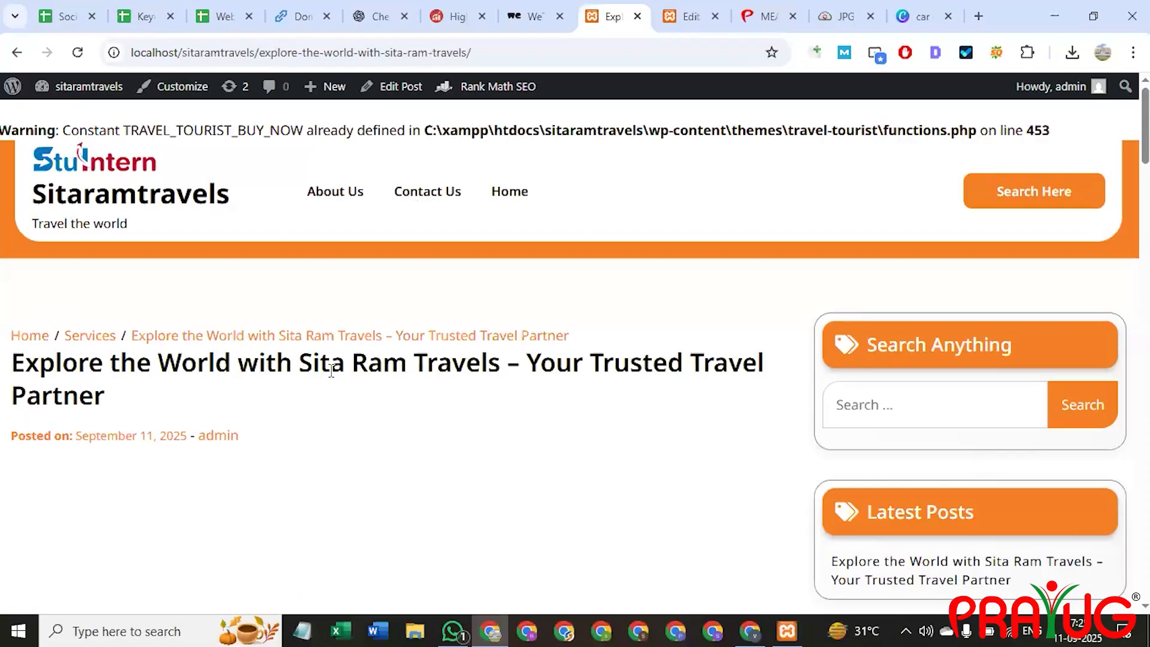
scroll(66, 416, "down", 3)
scroll(241, 462, "down", 4)
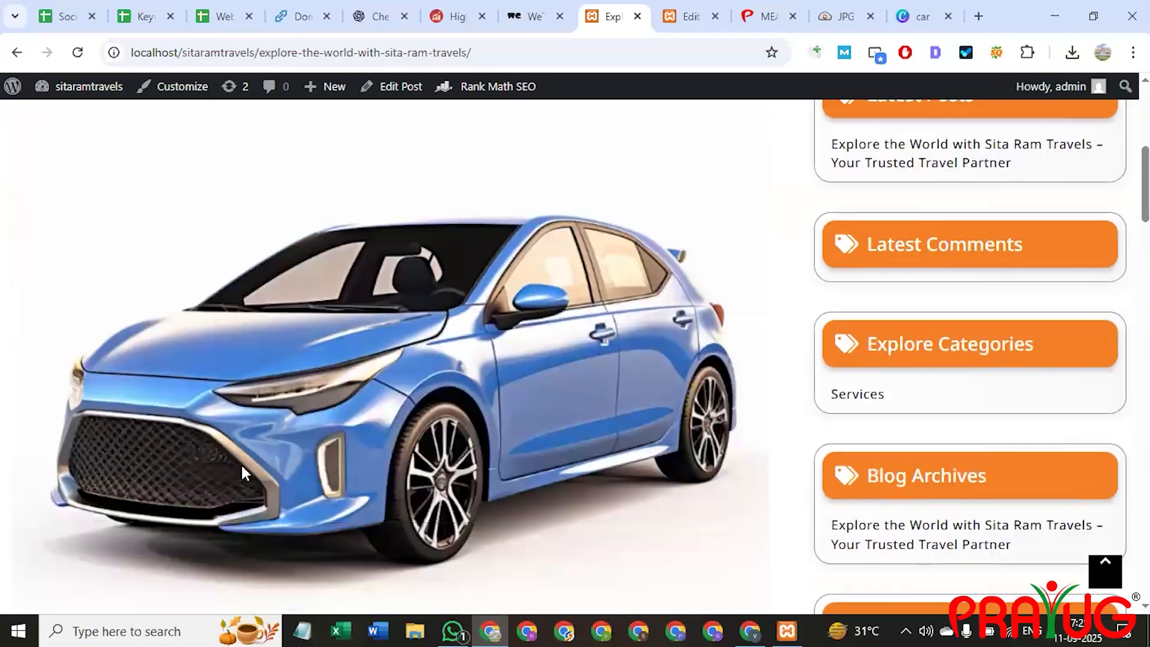
scroll(277, 446, "down", 1)
scroll(361, 360, "down", 3)
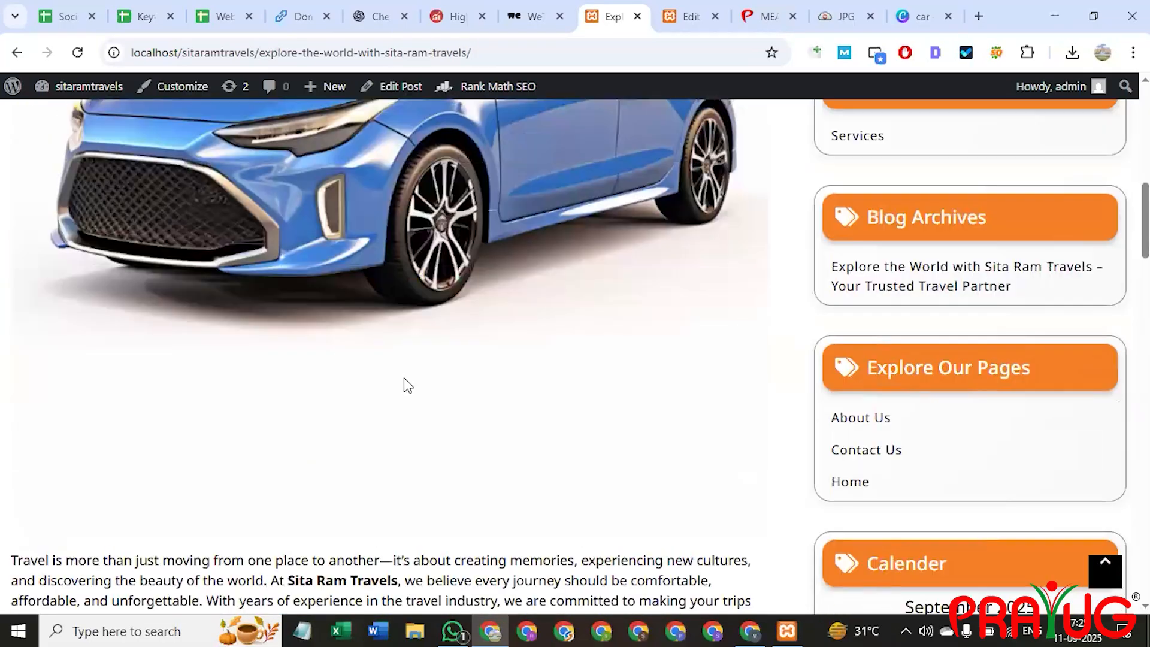
scroll(367, 327, "up", 4)
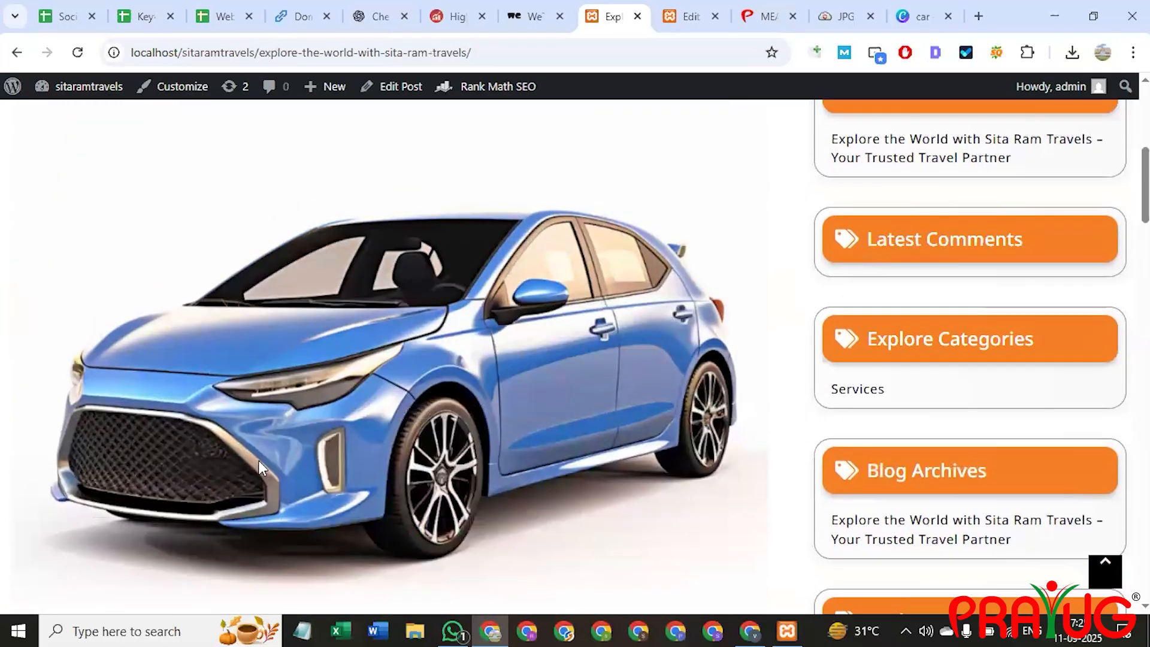
scroll(297, 371, "down", 12)
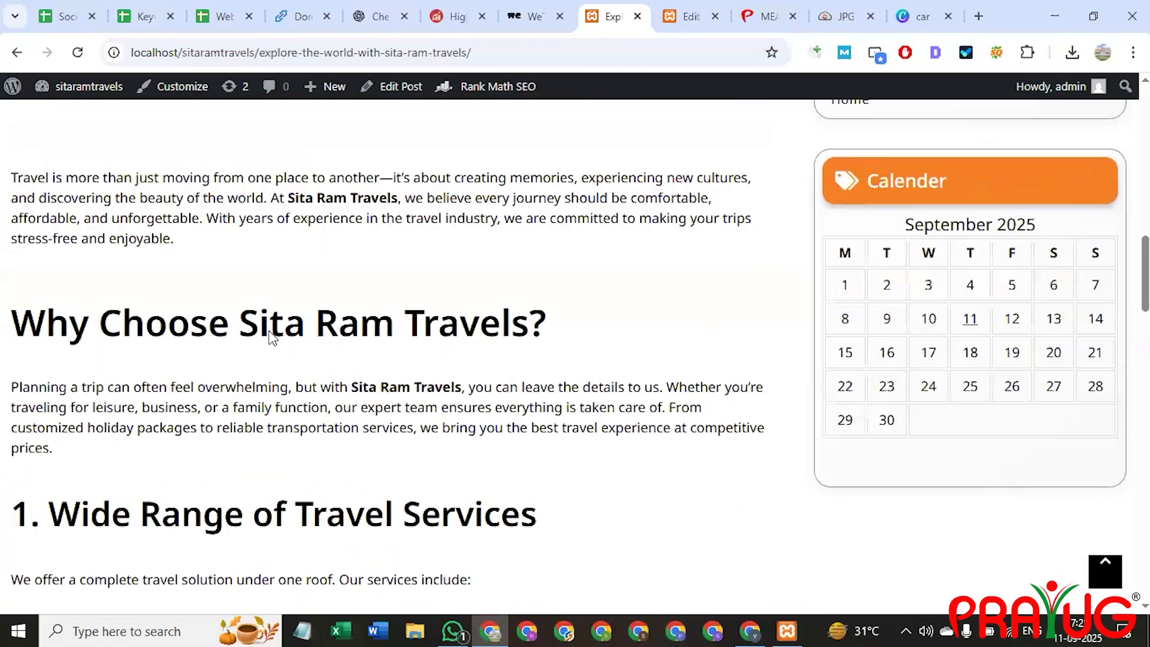
scroll(256, 325, "down", 14)
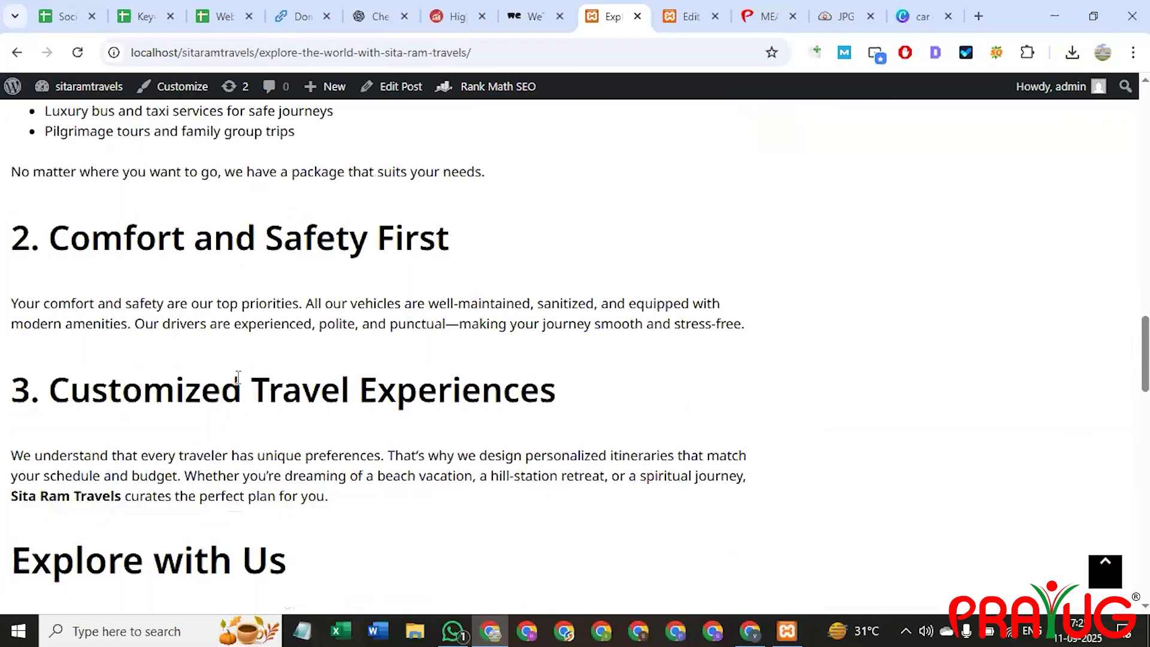
scroll(255, 374, "down", 7)
scroll(254, 405, "up", 15)
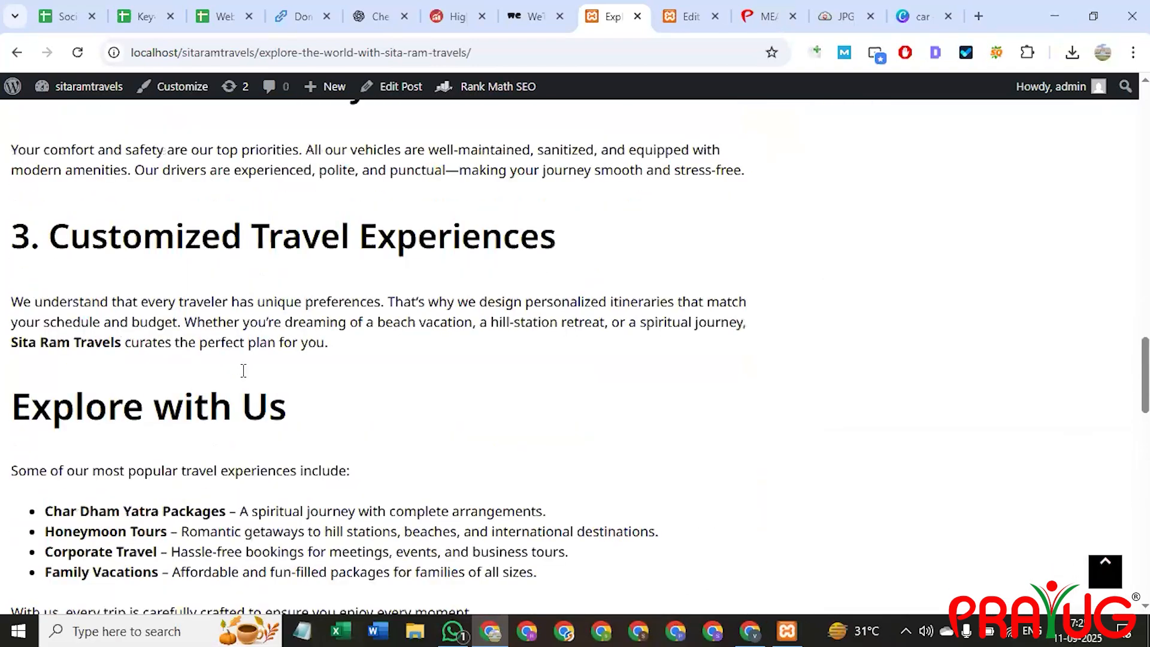
scroll(243, 370, "up", 15)
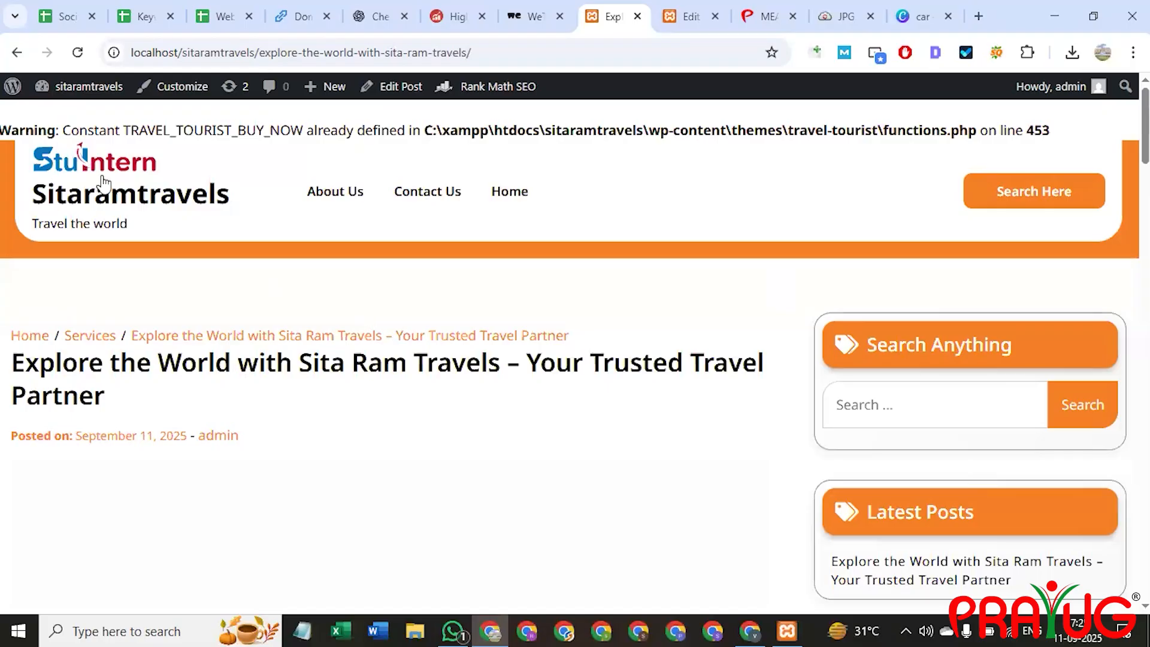
scroll(390, 324, "down", 4)
scroll(475, 306, "up", 4)
Change the 'Why Choose Sita Ram Travels?' heading to Heading 3.
key("ctrl+Tab")
scroll(286, 335, "down", 10)
scroll(192, 386, "up", 2)
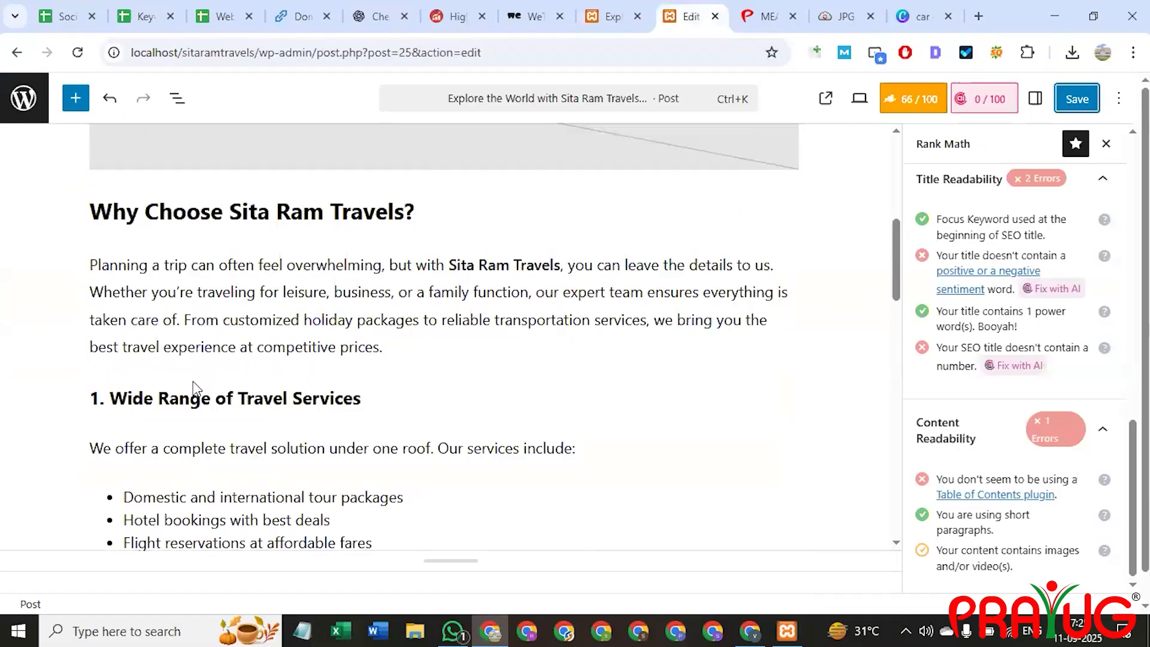
left_click(218, 224)
key("ctrl+a")
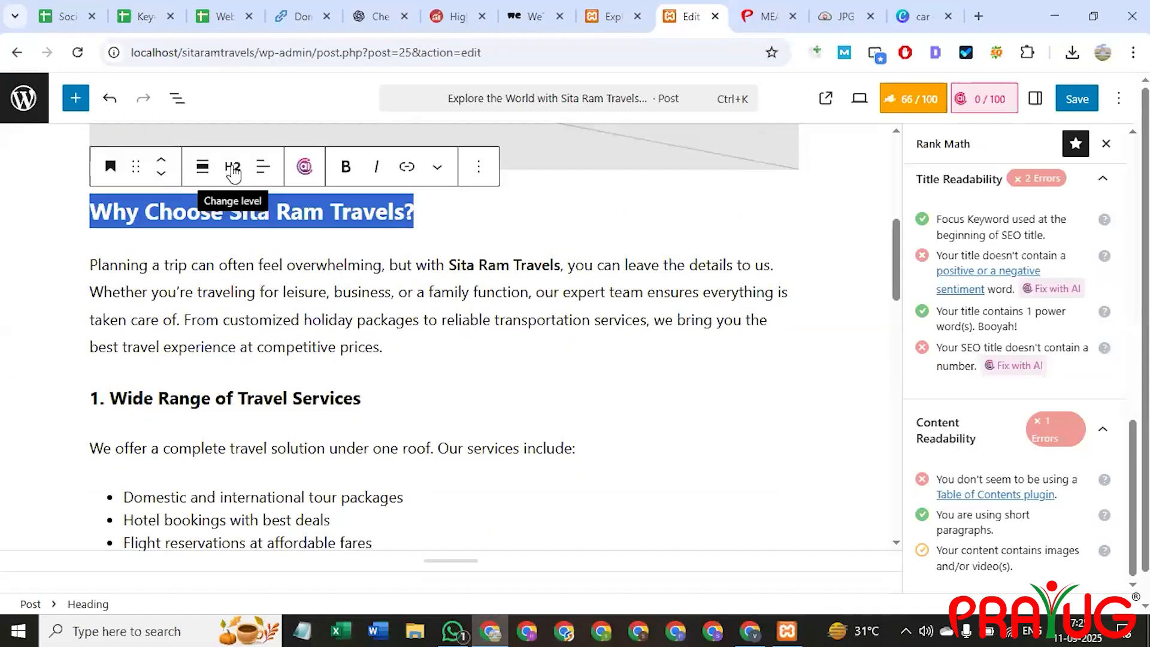
left_click(228, 177)
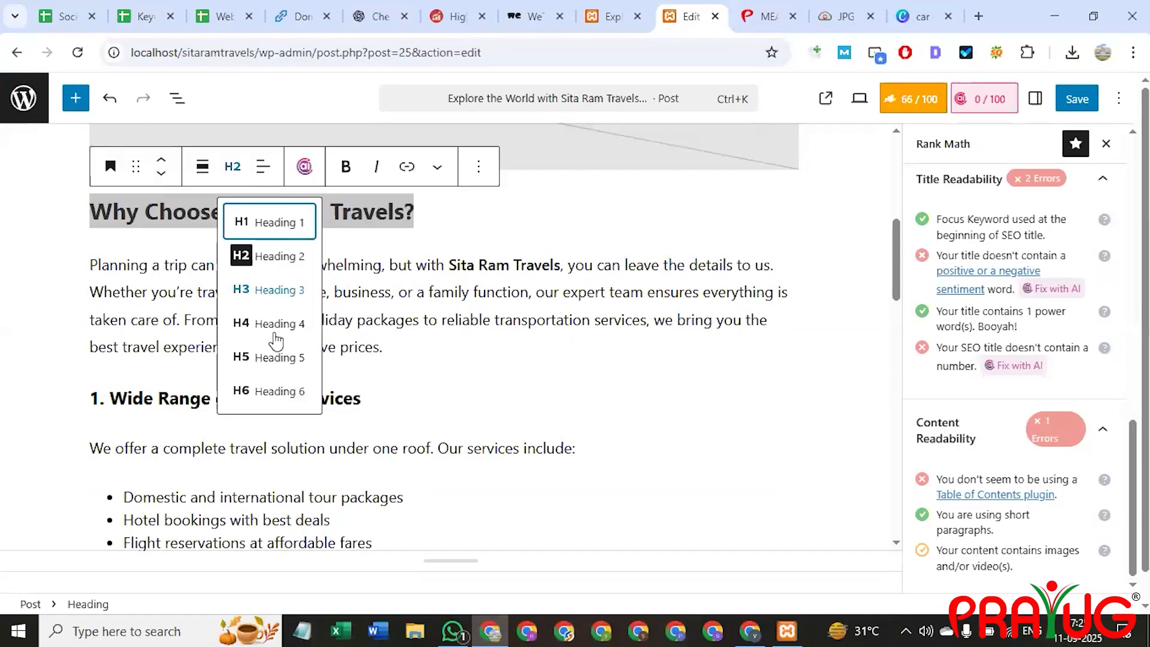
left_click(258, 297)
scroll(180, 311, "up", 10)
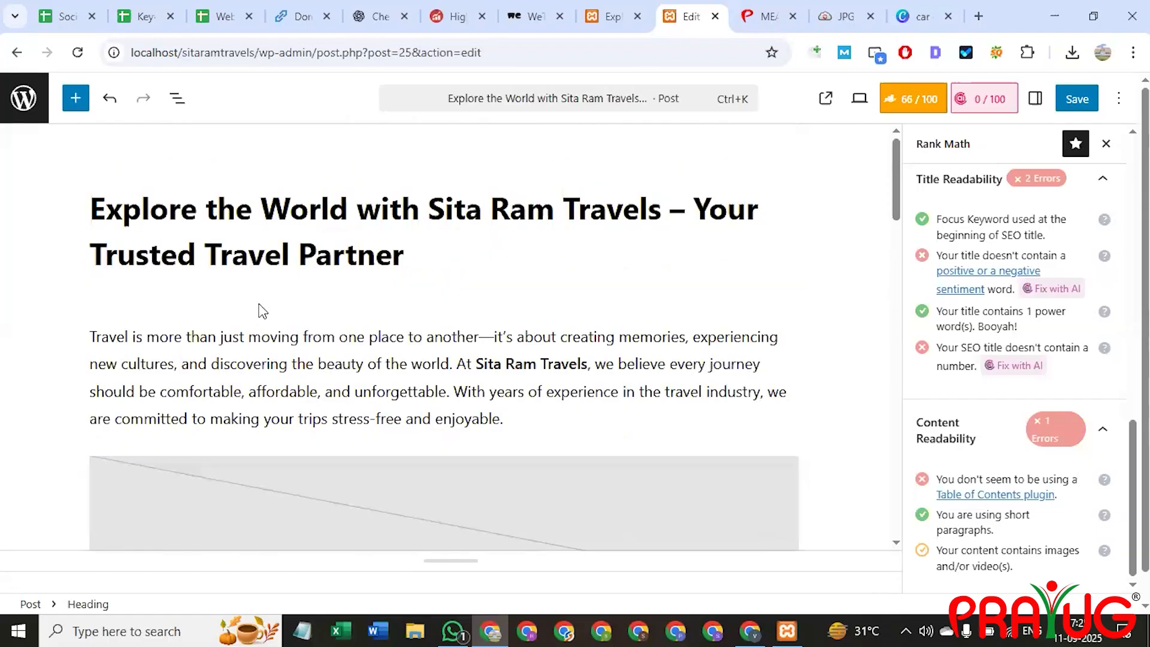
left_click(254, 284)
Change the 'Explore with Us' heading to Heading 4.
scroll(442, 262, "down", 10)
scroll(401, 406, "down", 5)
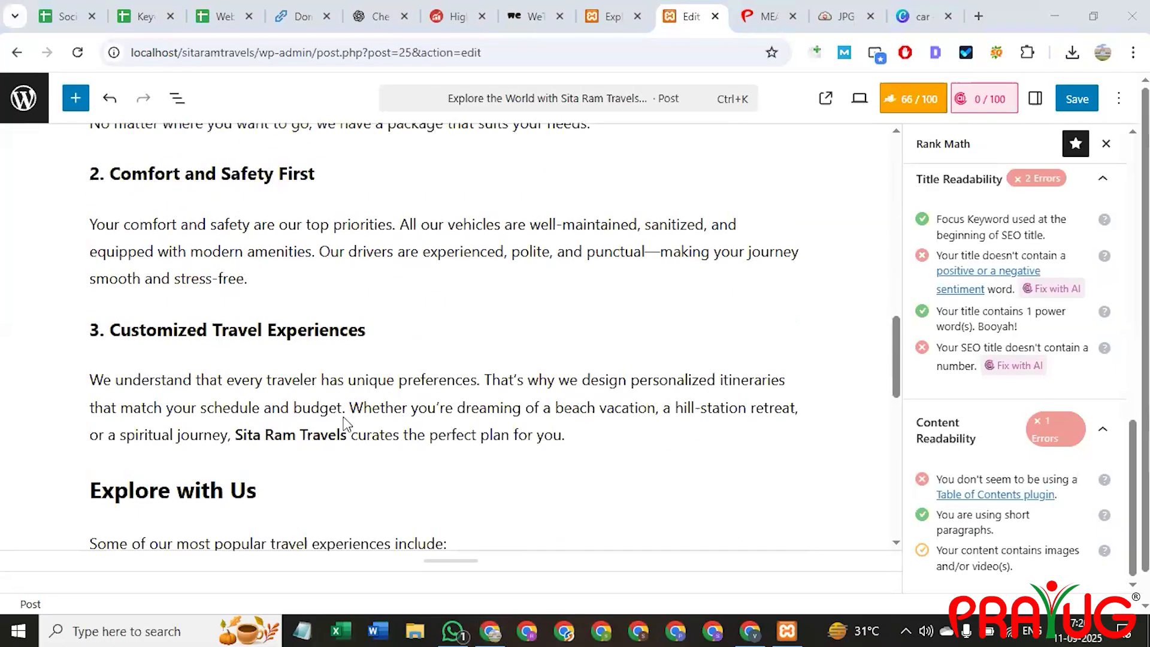
scroll(345, 422, "down", 3)
triple_click(197, 323)
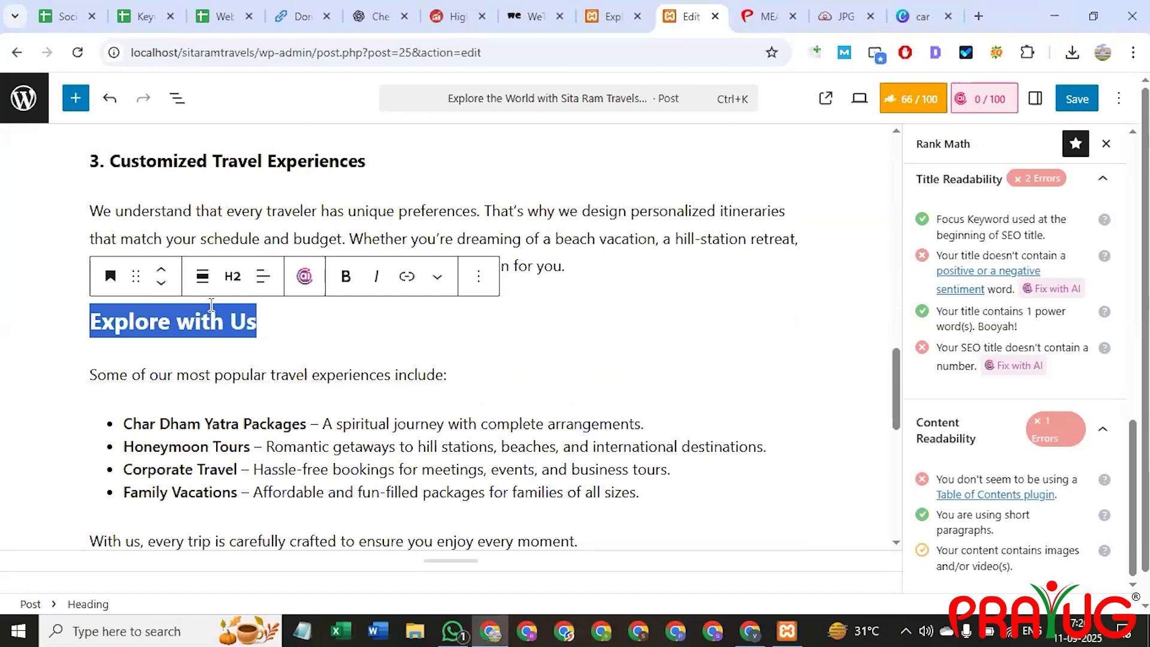
left_click(235, 277)
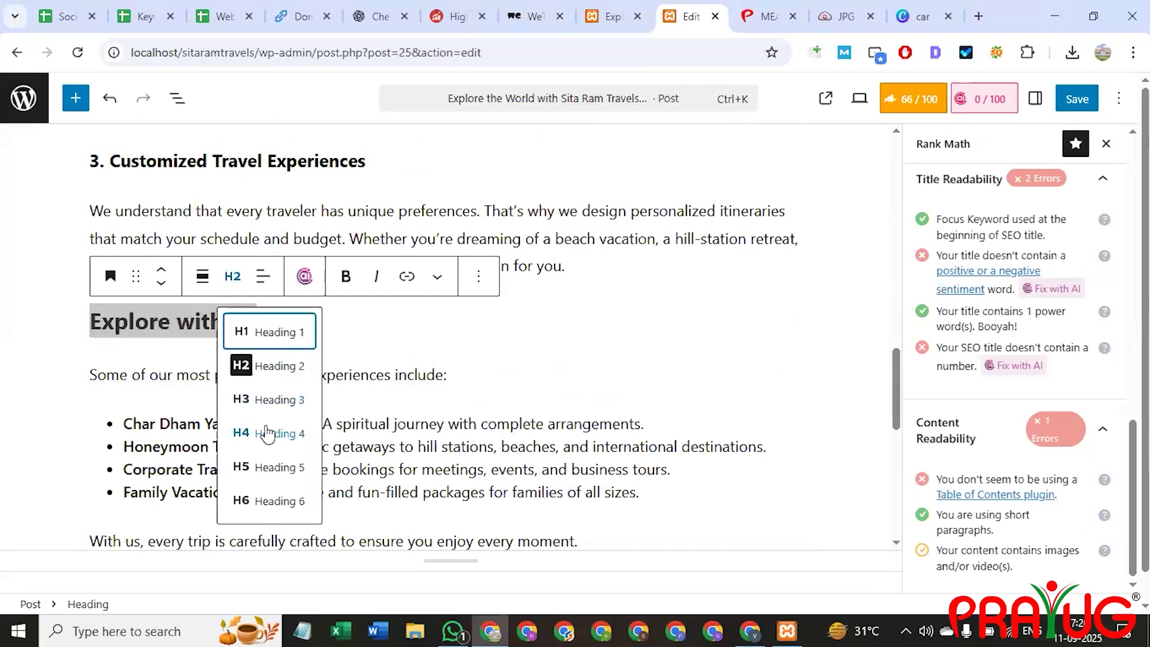
left_click(267, 432)
Make 'Your Journey, Our Responsibility' a Heading 4 and save the post.
scroll(149, 359, "down", 6)
scroll(172, 406, "up", 3)
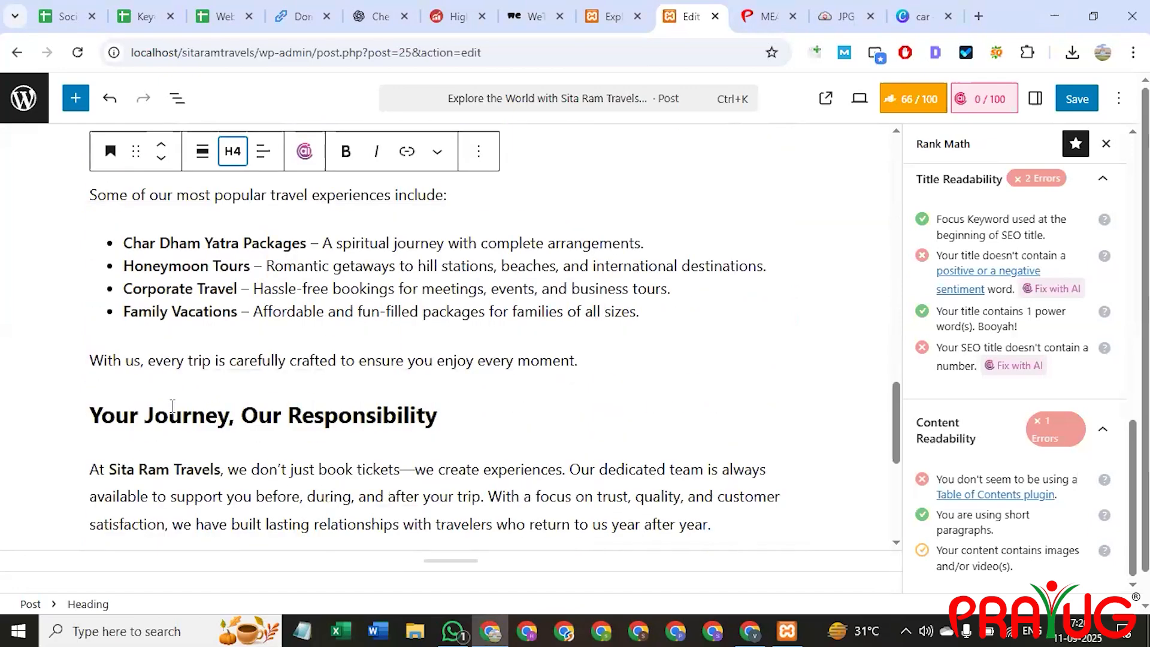
triple_click(173, 406)
left_click(233, 370)
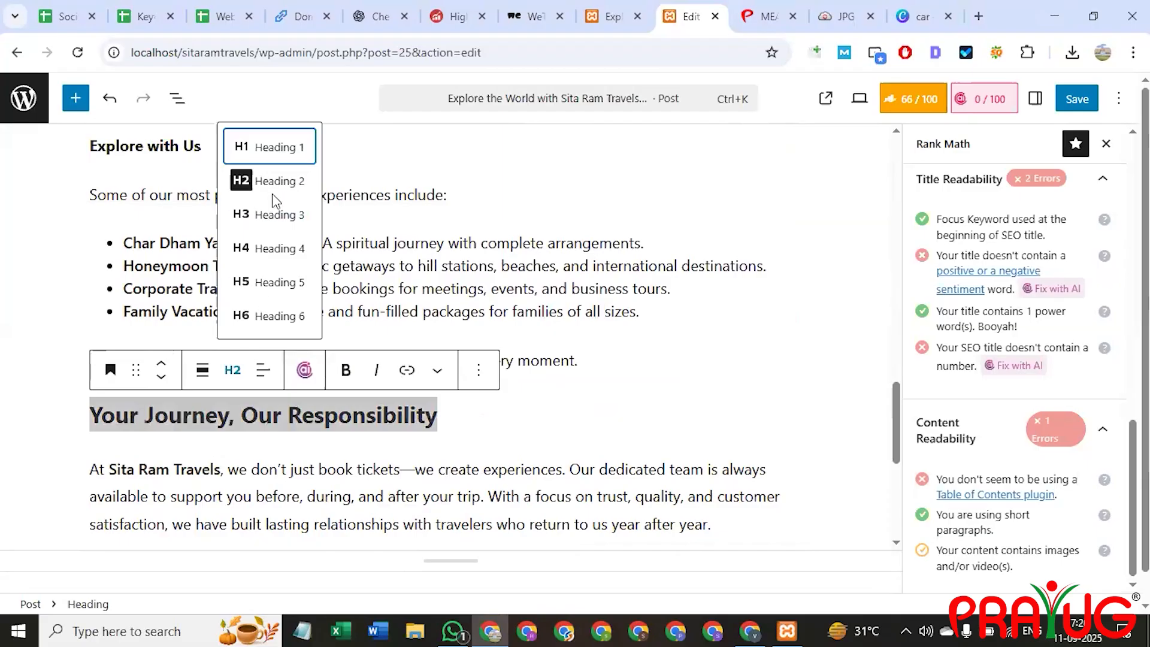
left_click(244, 247)
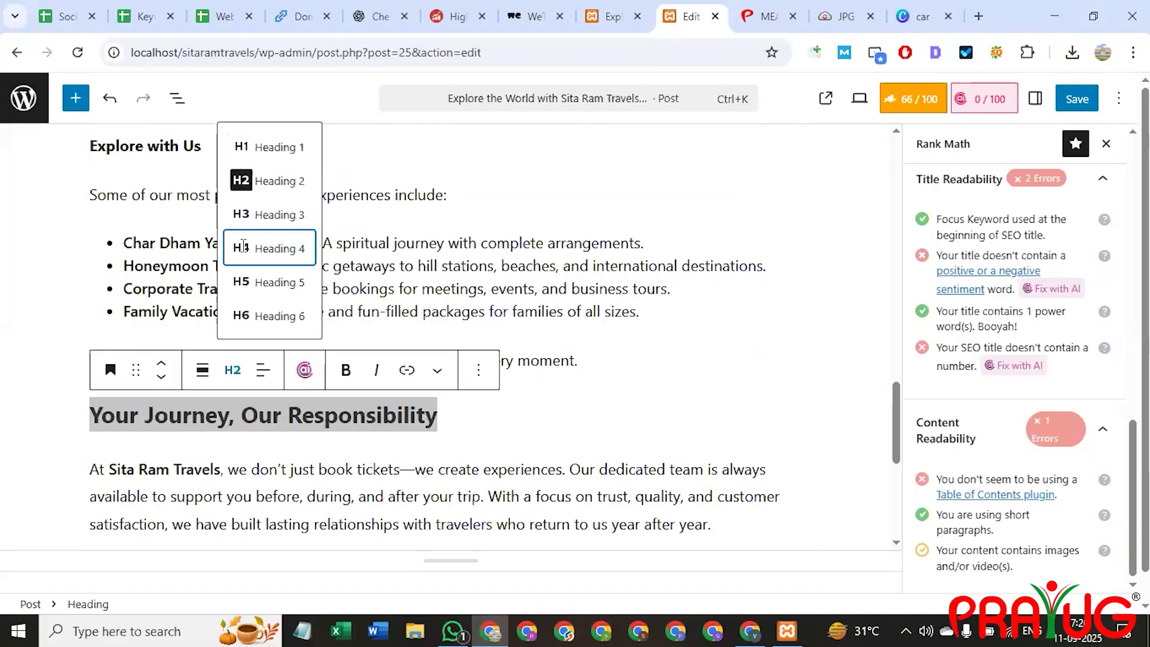
left_click(244, 248)
scroll(249, 389, "down", 3)
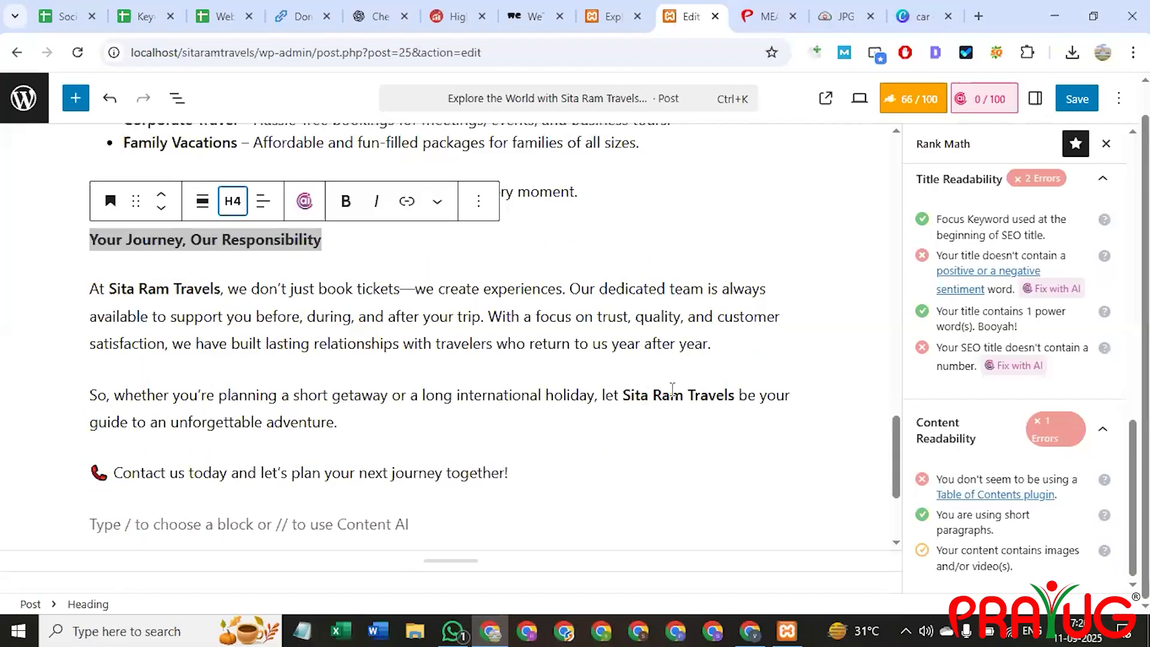
scroll(673, 389, "up", 15)
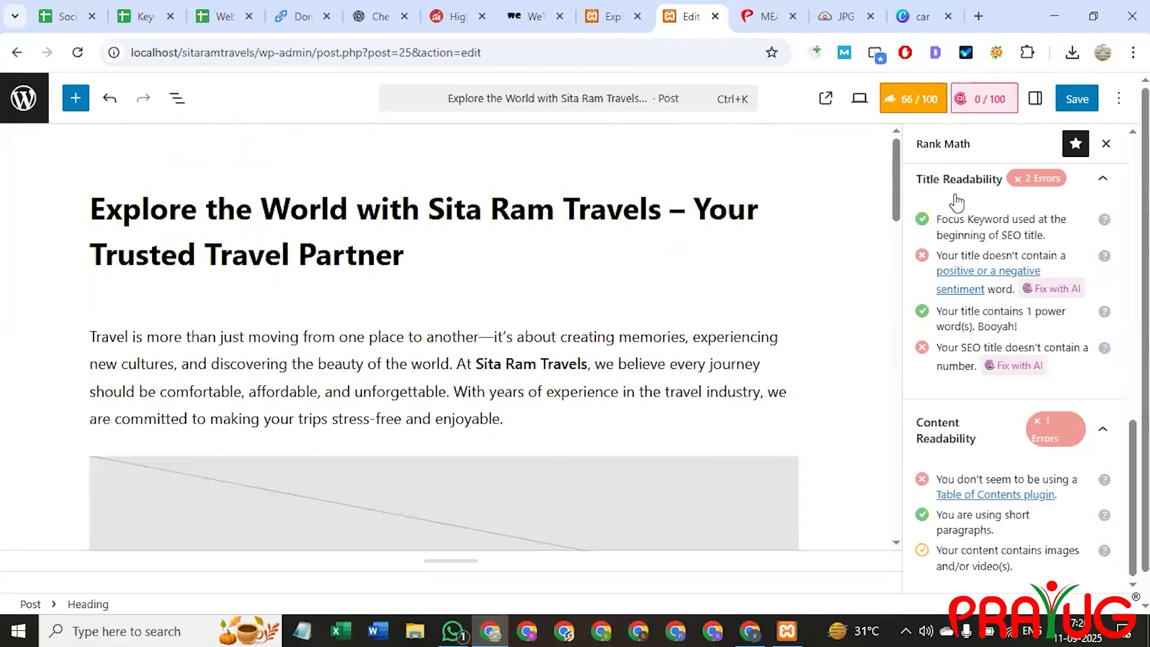
left_click(1077, 99)
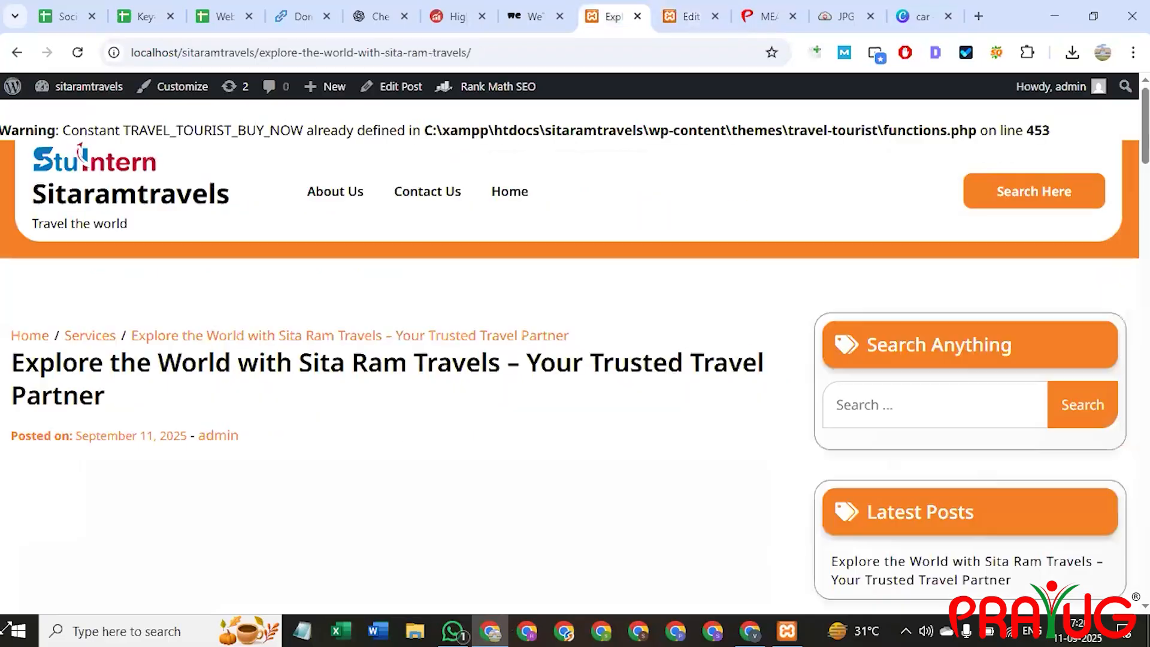
Reload the live post page and scroll through its content.
left_click(608, 16)
left_click(448, 57)
key("Return")
scroll(410, 368, "down", 5)
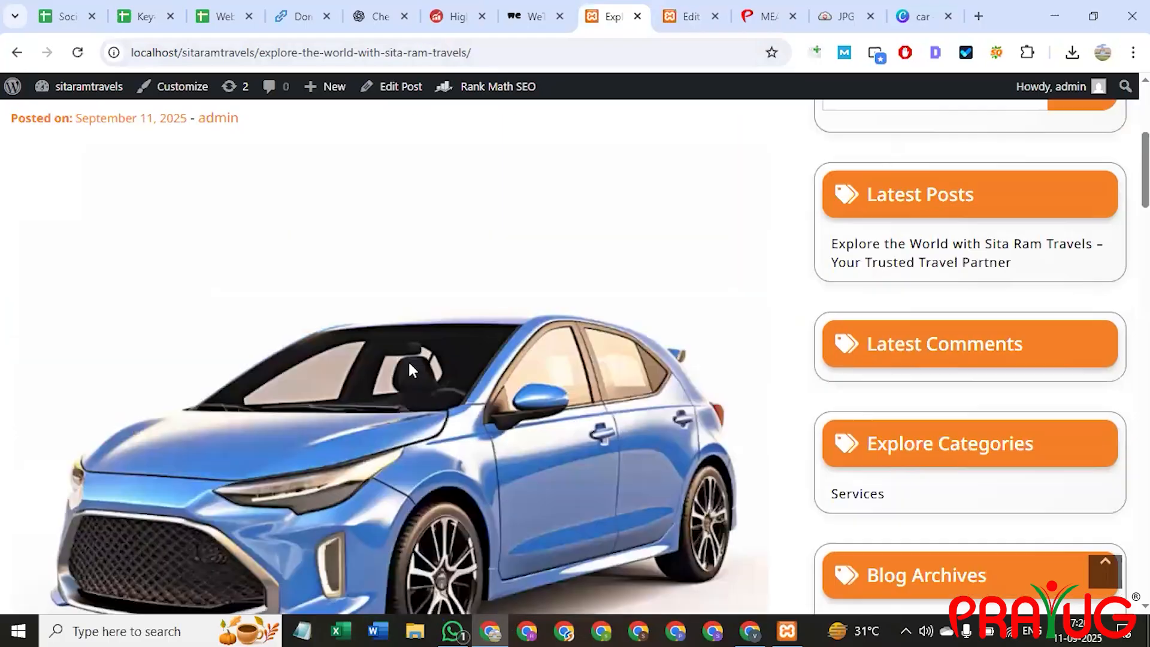
scroll(408, 364, "down", 15)
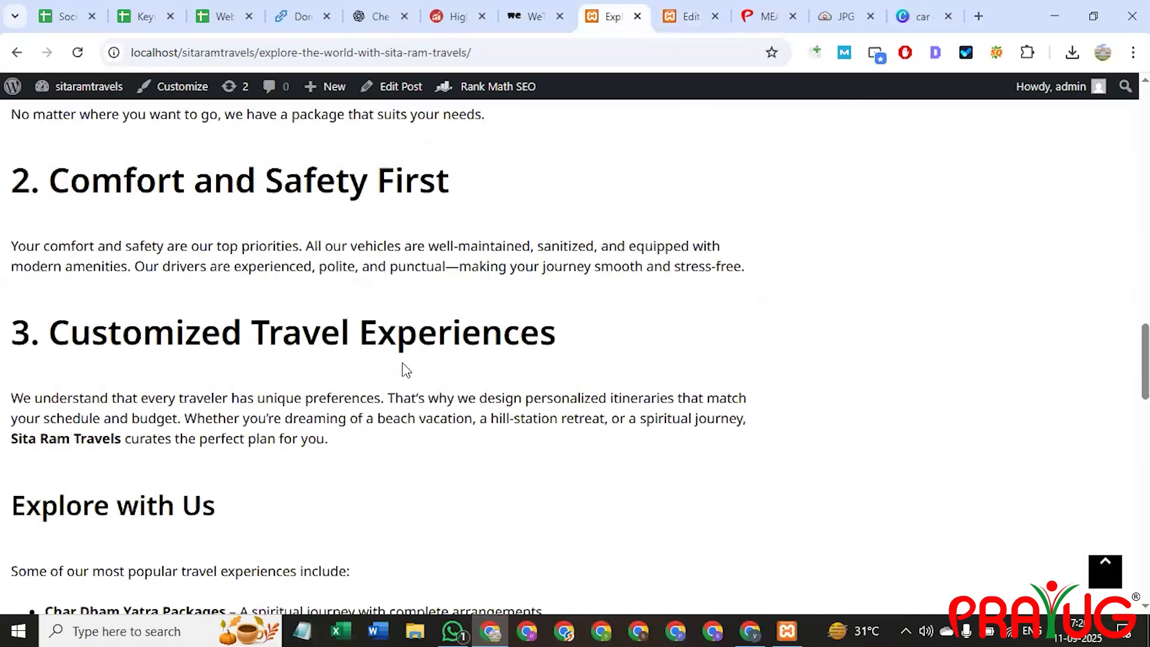
Reload again, check the '2. Comfort and Safety First' heading, then open and close XAMPP Control Panel.
key("F5")
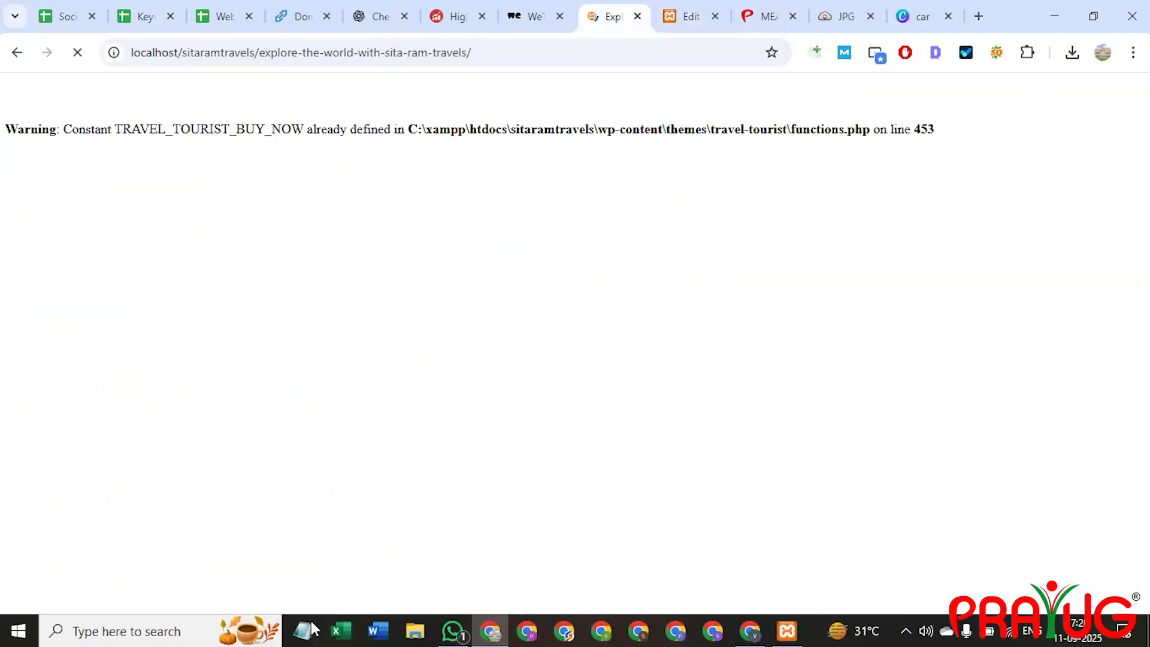
scroll(198, 352, "up", 4)
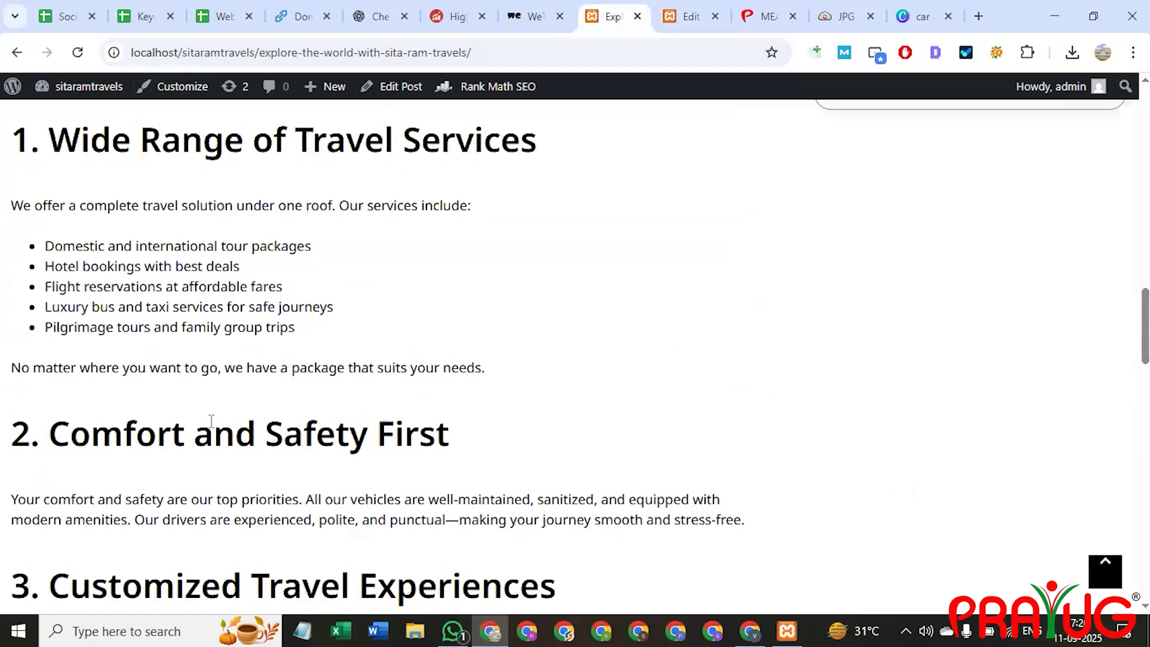
triple_click(210, 428)
scroll(191, 419, "up", 6)
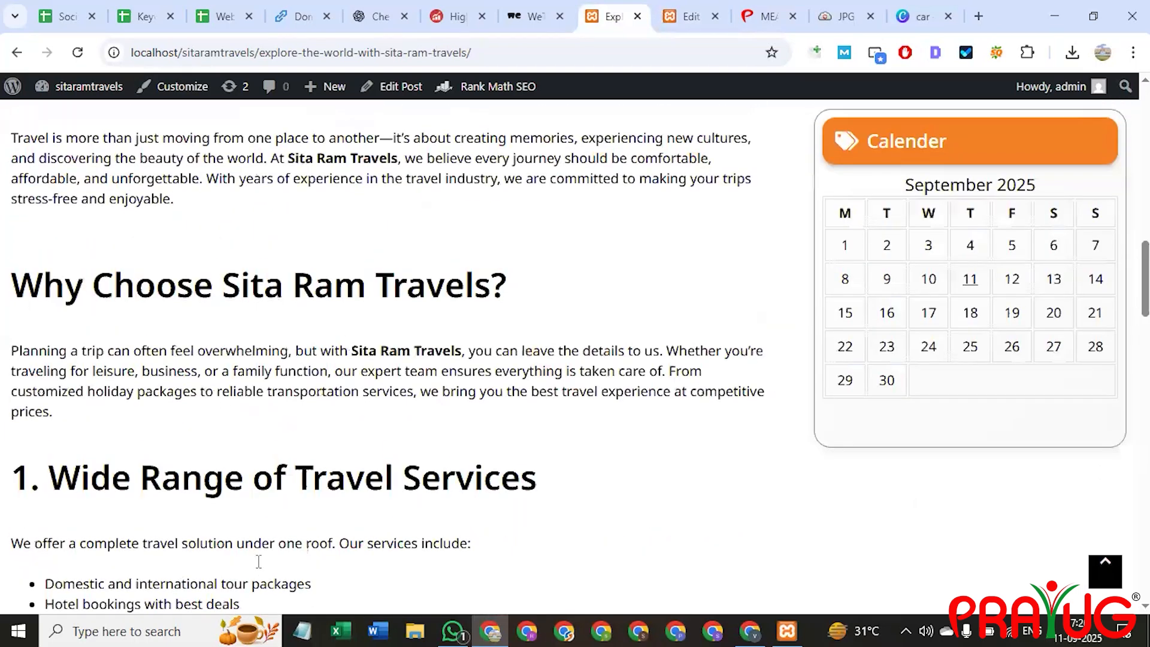
scroll(403, 473, "up", 12)
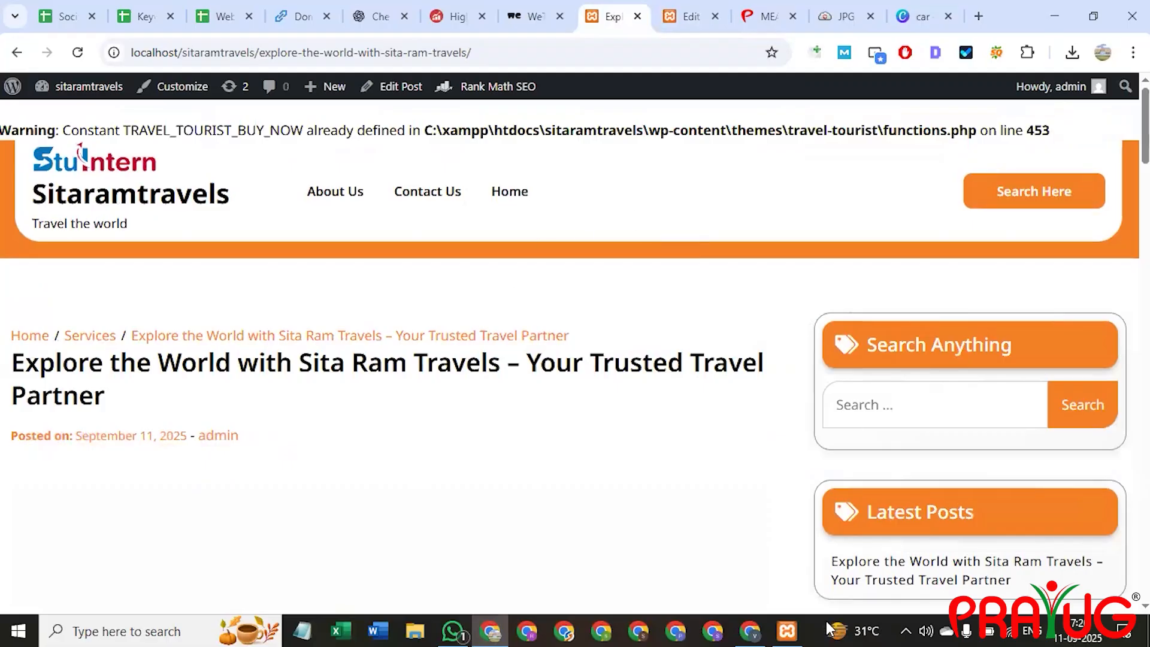
left_click(787, 630)
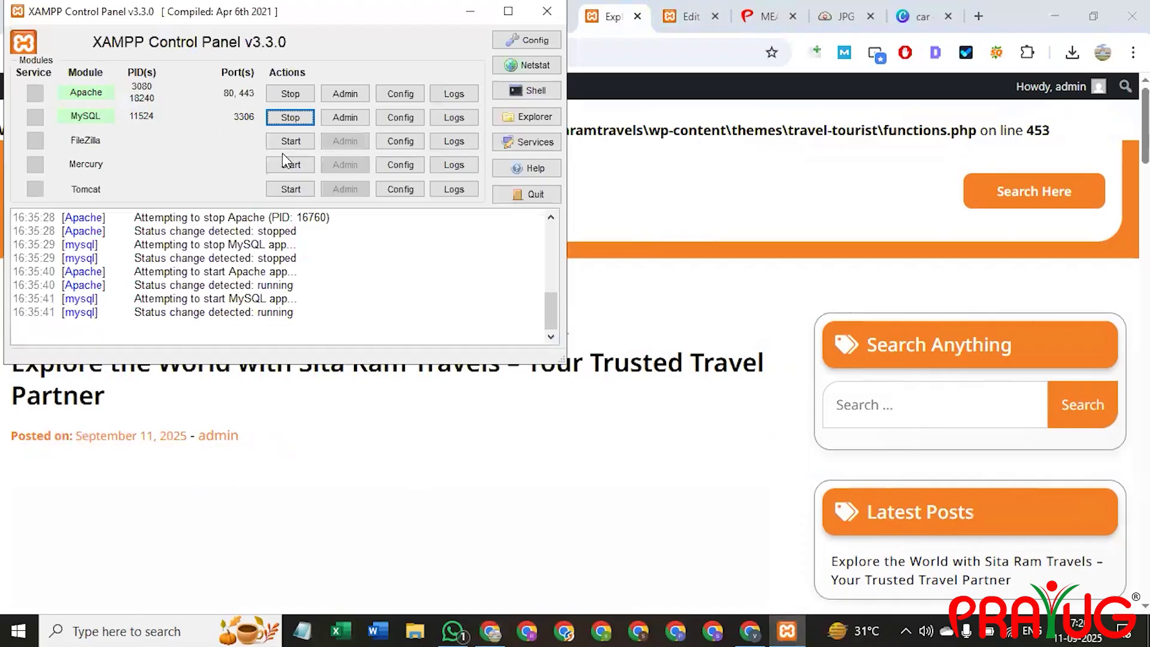
left_click(541, 9)
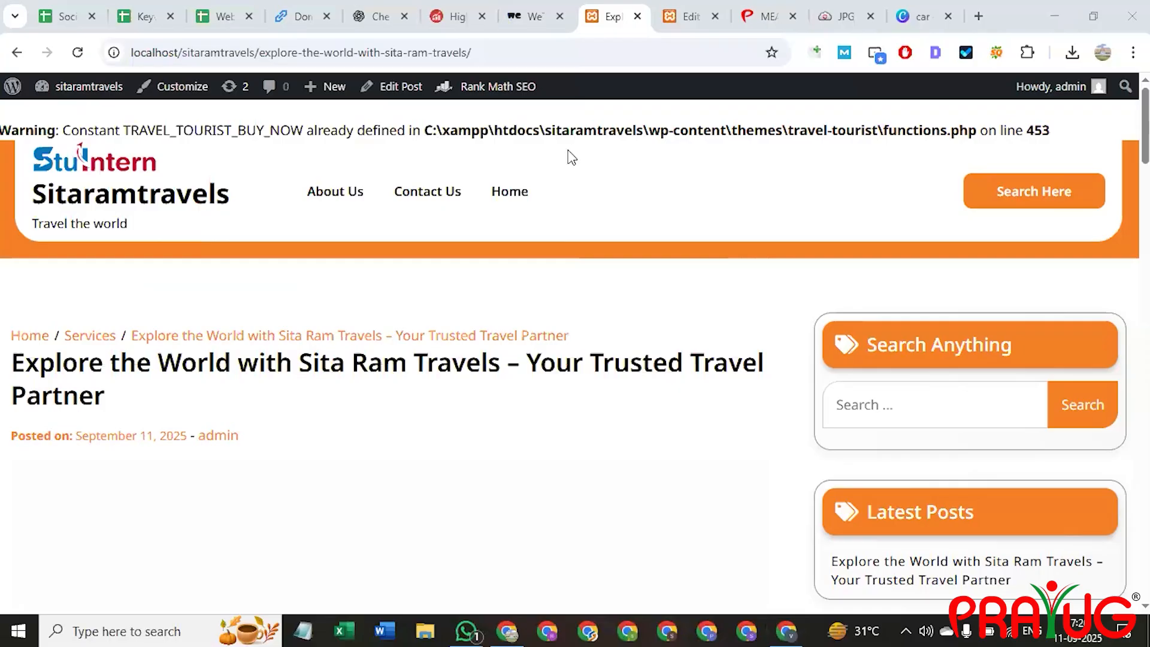
Go back to All Posts, where the travel post shows as published with a 66/100 SEO score.
mouse_move(489, 86)
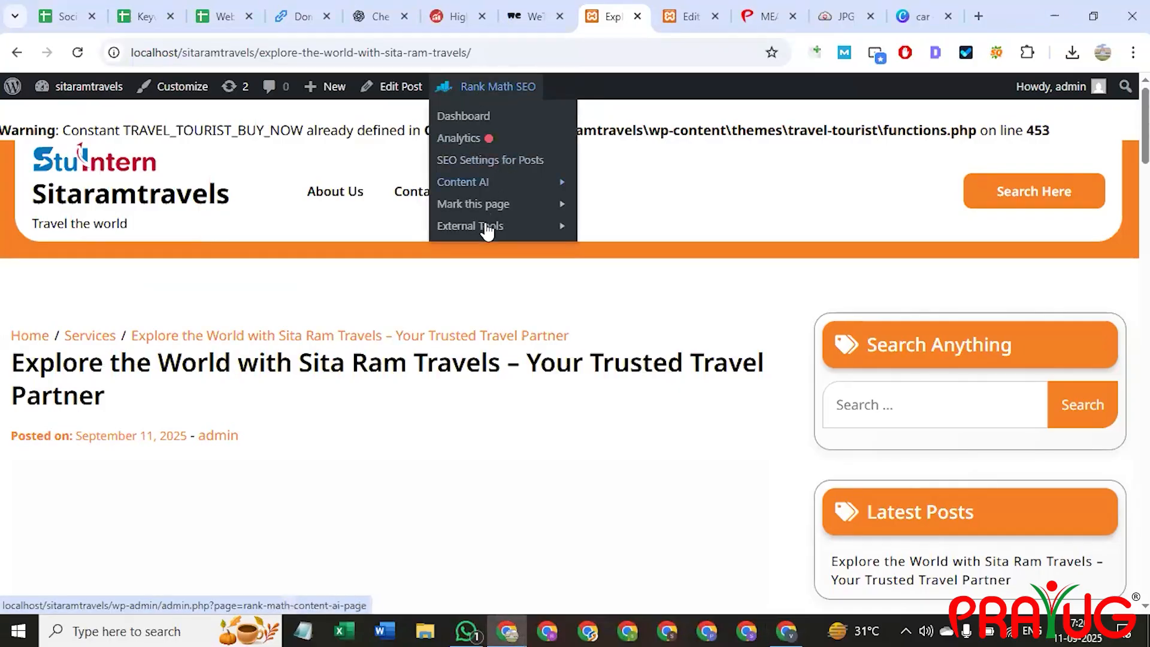
left_click(686, 16)
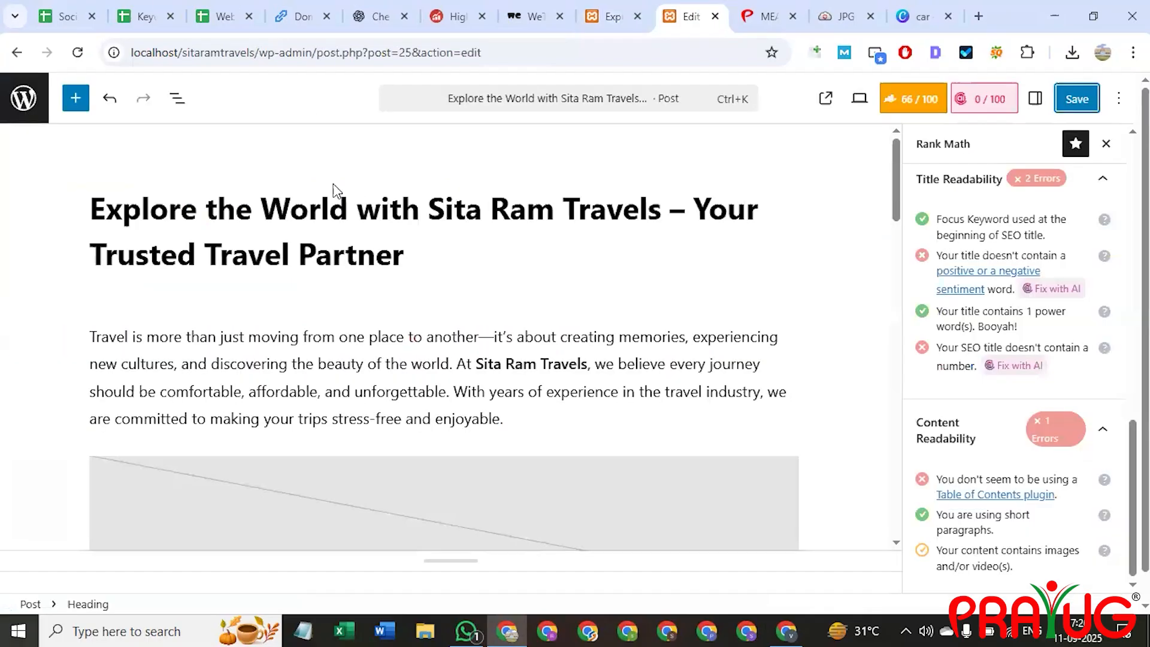
left_click(12, 58)
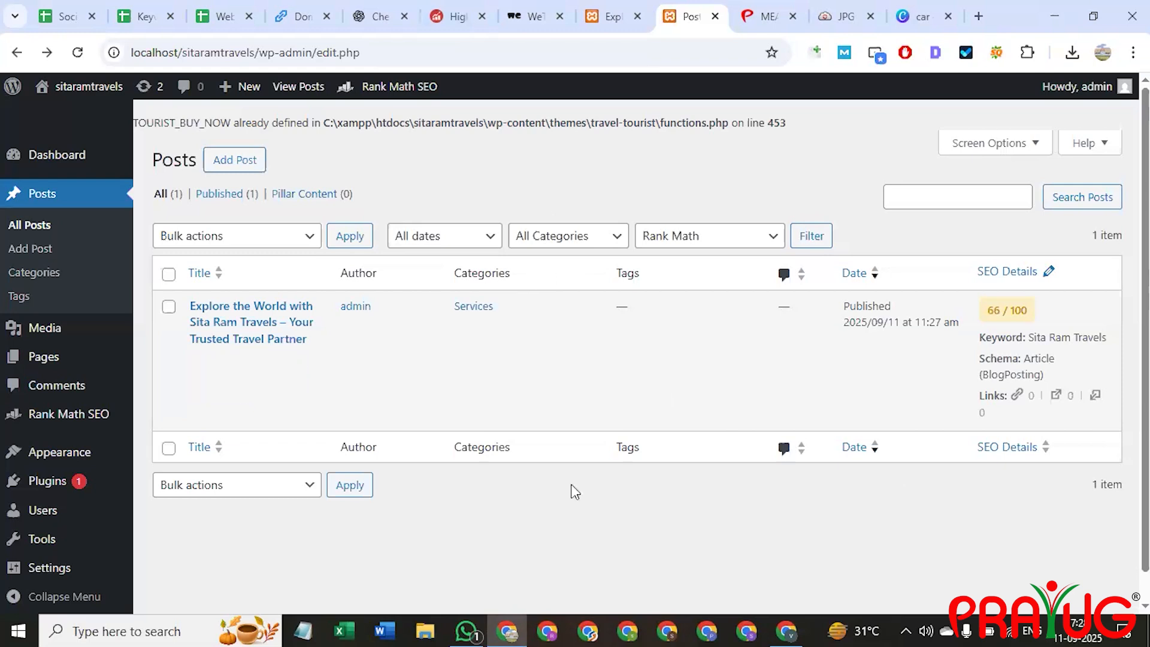
left_click(799, 629)
left_click(1132, 16)
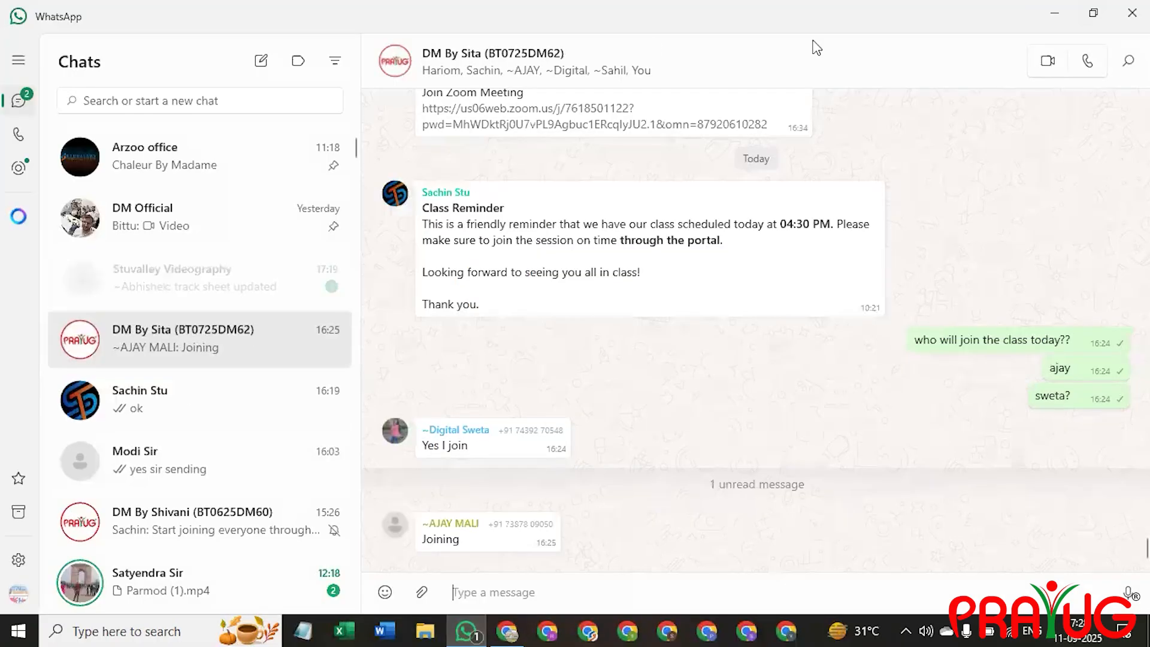
left_click(1132, 13)
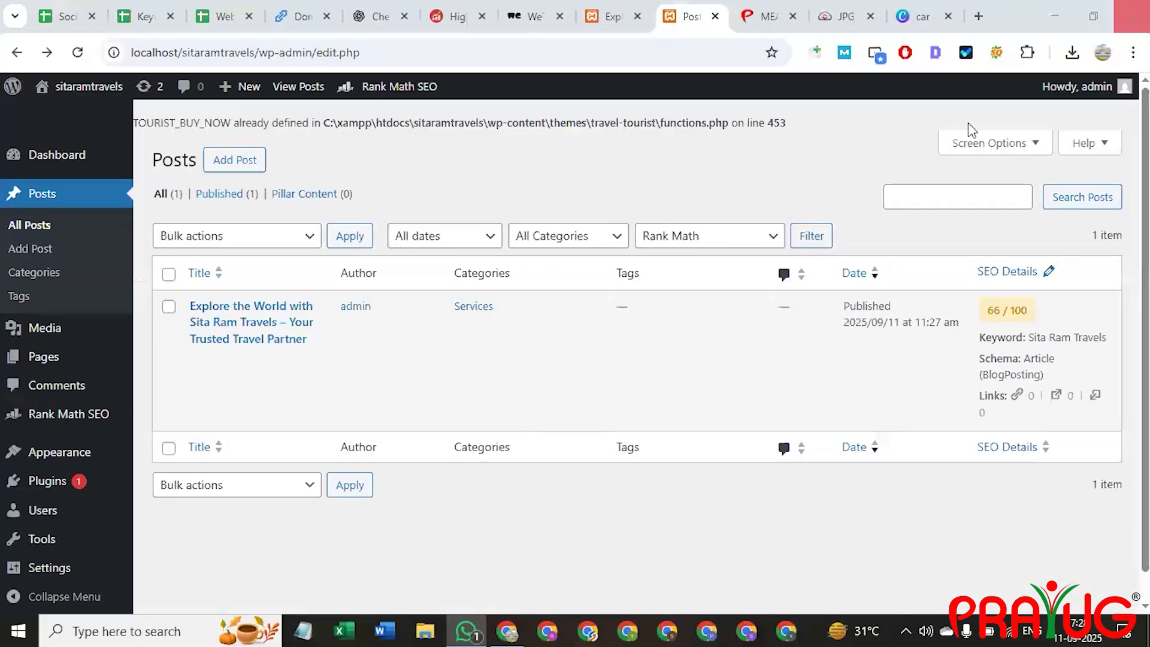